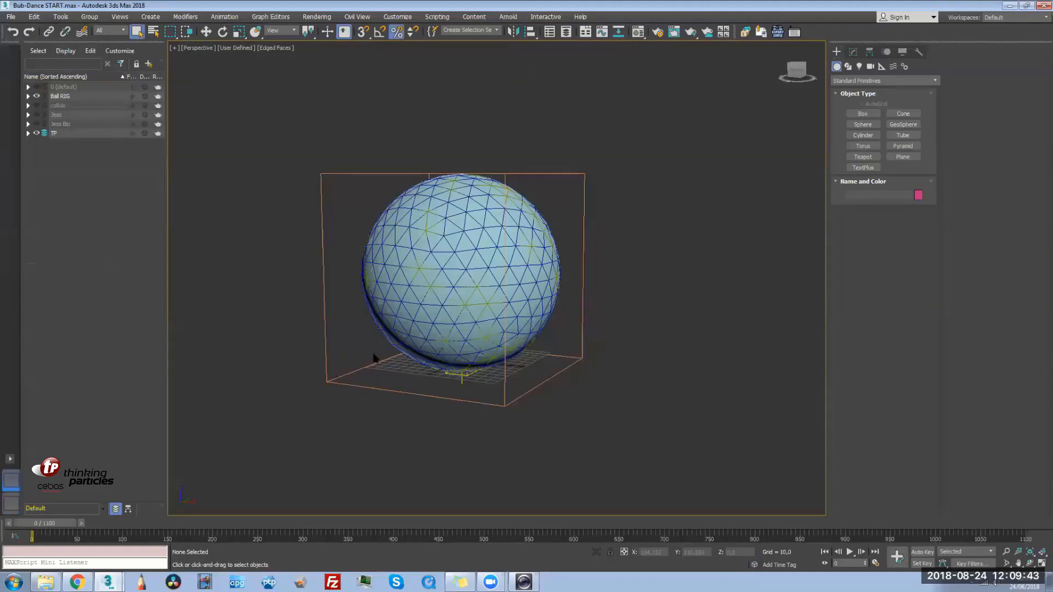
Expand the Ball RIG layer and hide roll, drive and the TP layer, leaving only the cloth ball displayed
click(36, 96)
click(28, 96)
alt+middle_drag(438, 302, 543, 354)
scroll(464, 306, up, 2)
click(45, 151)
click(45, 115)
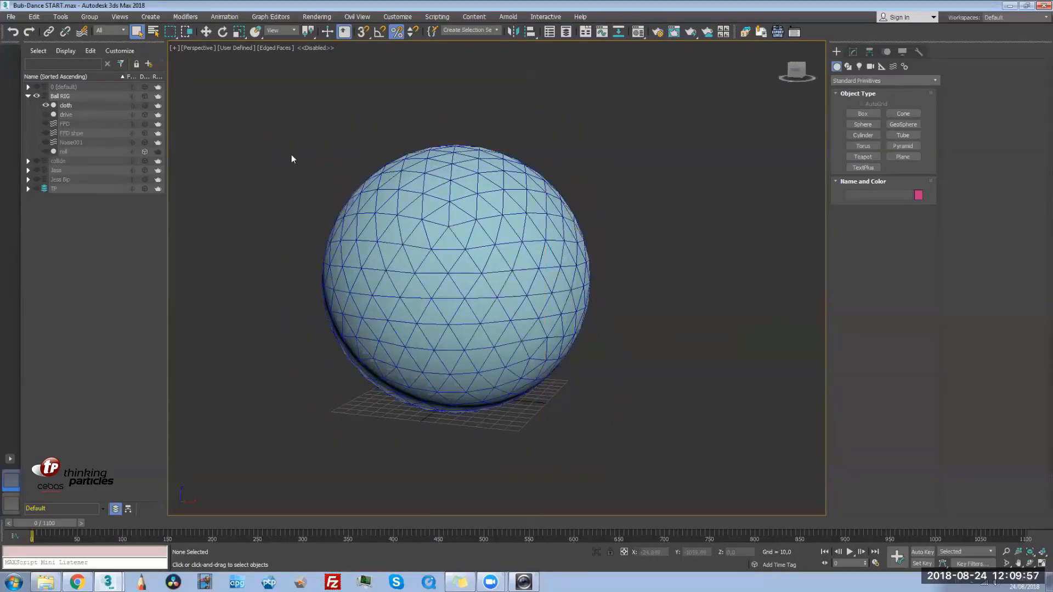
click(455, 159)
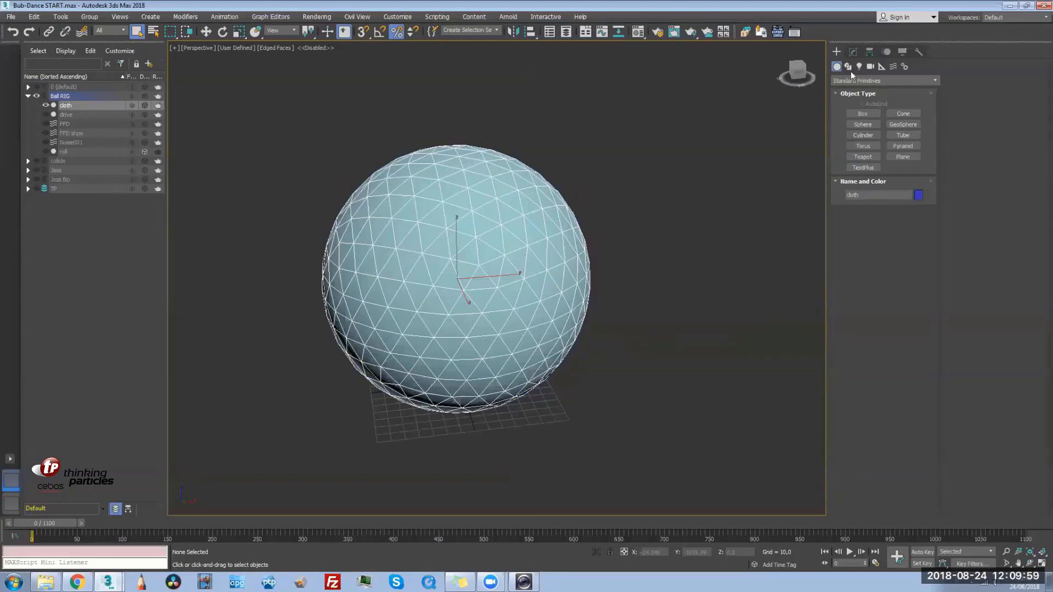
click(862, 125)
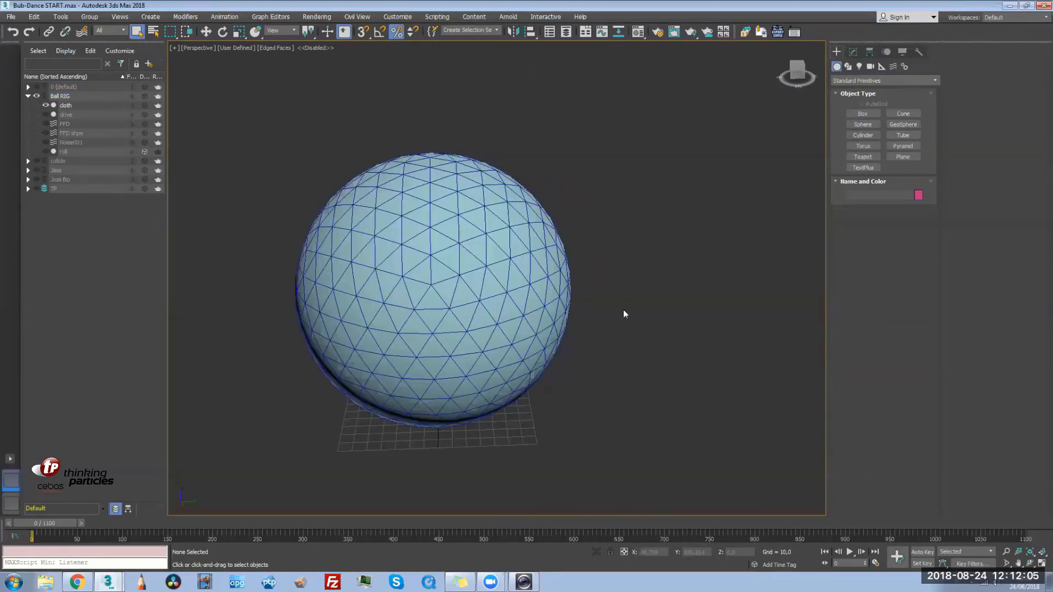
middle_drag(490, 322, 534, 299)
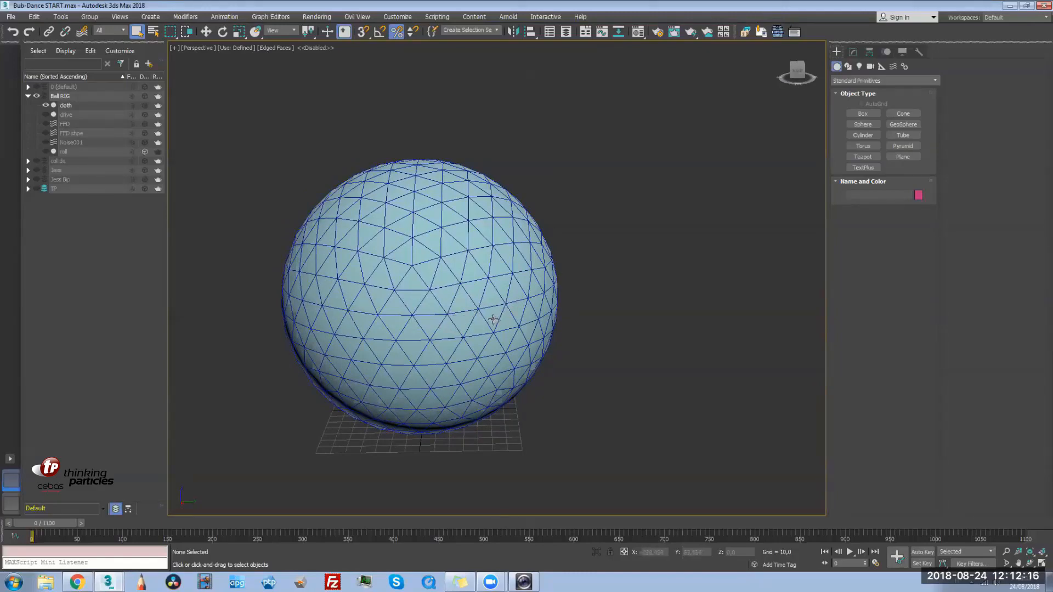
click(863, 125)
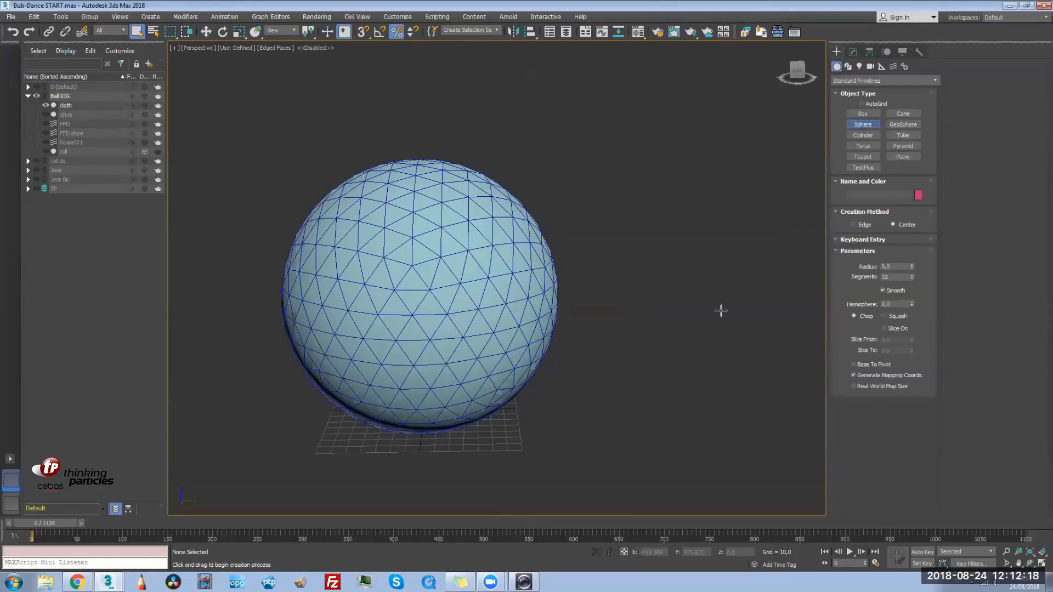
click(618, 399)
click(615, 263)
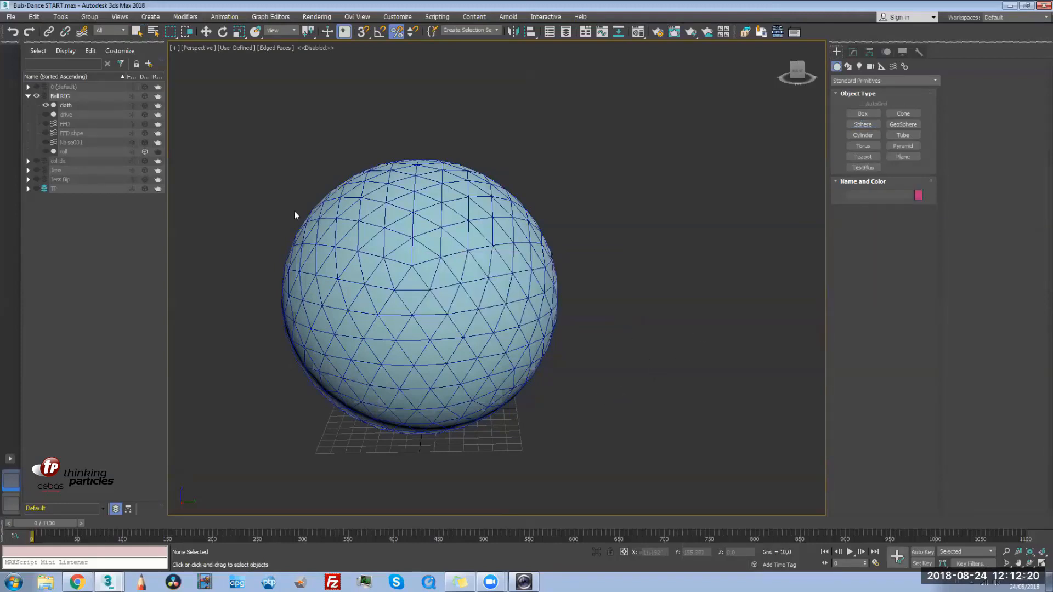
Make Ball RIG the active layer, draw a small test sphere beside the ball and delete it
click(45, 96)
click(863, 125)
drag(611, 400, 641, 371)
alt+middle_drag(626, 362, 692, 300)
right_click(697, 300)
key(Delete)
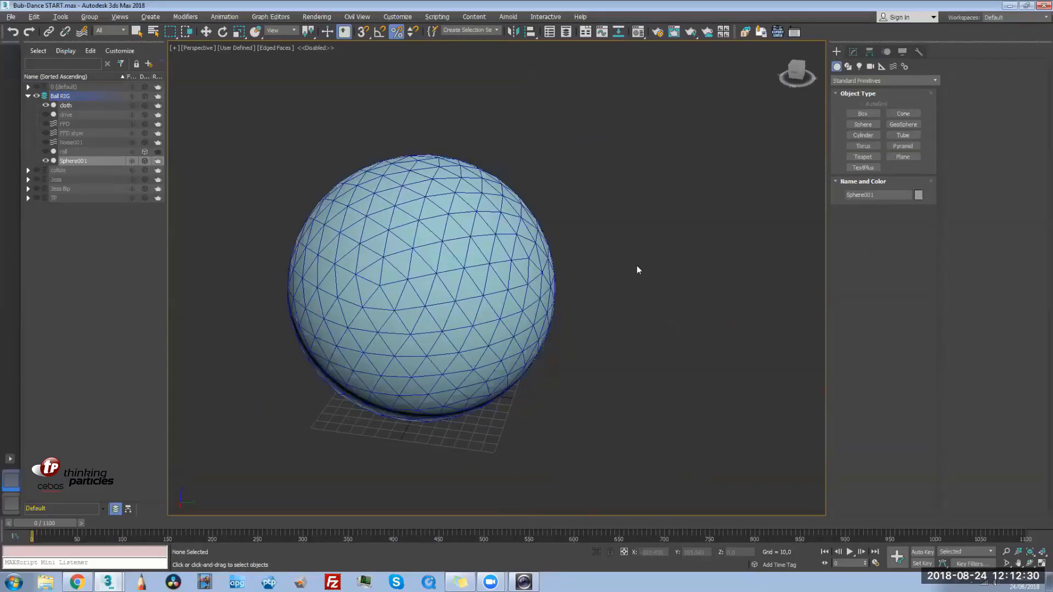
Select the cloth ball, unhide the drive sphere in the Ball RIG layer and select drive
click(63, 105)
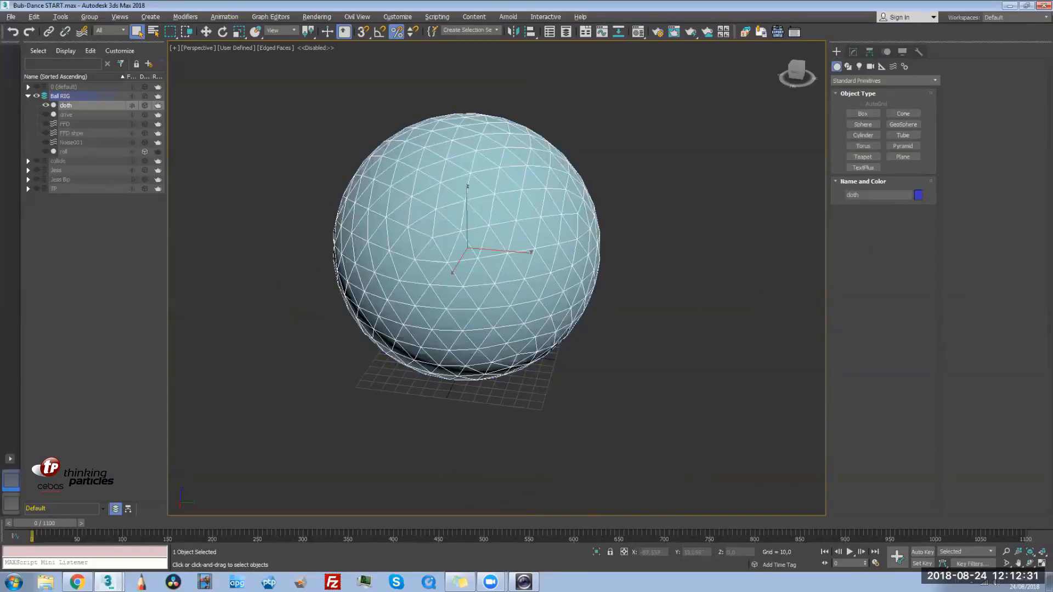
click(46, 115)
middle_drag(338, 281, 356, 310)
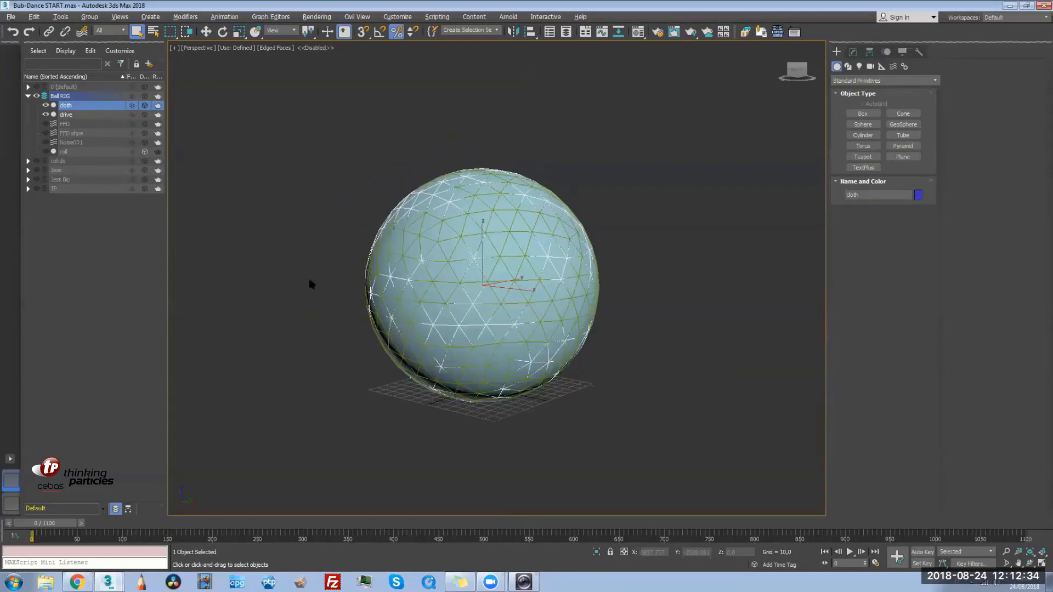
click(65, 115)
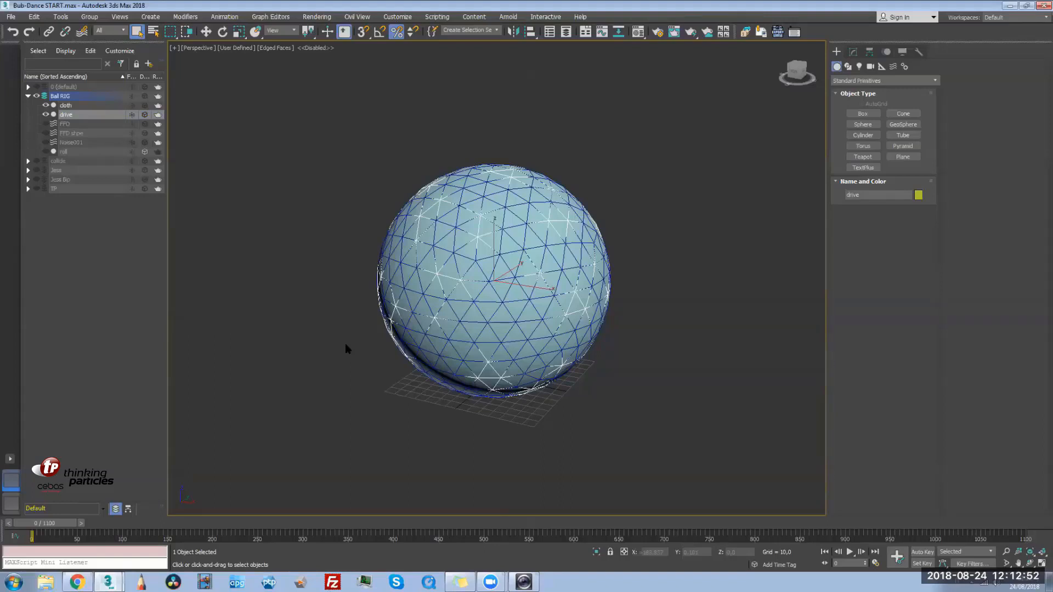
Unhide the FFD space warp in the Ball RIG layer and select its lattice around the ball
click(46, 124)
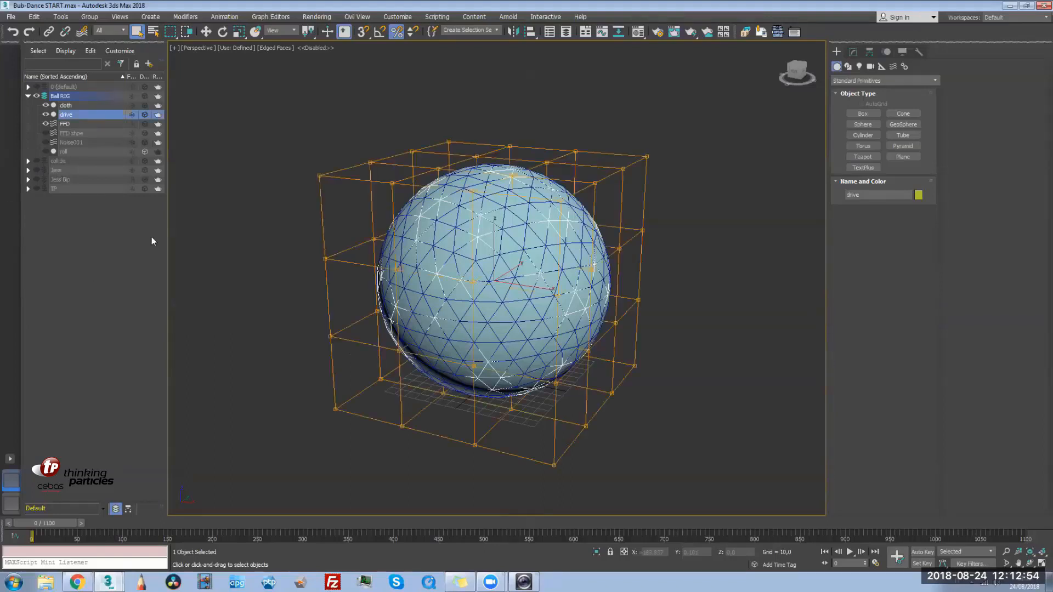
mouse_move(281, 330)
middle_down()
mouse_move(289, 322)
mouse_move(282, 329)
middle_up()
key(super)
click(80, 125)
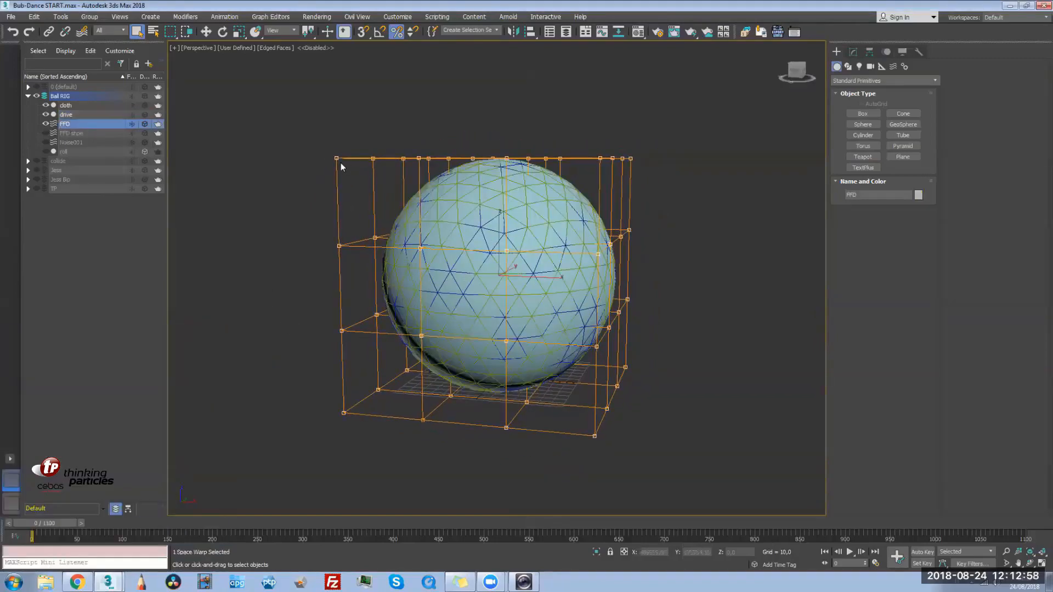
alt+middle_drag(303, 275, 315, 263)
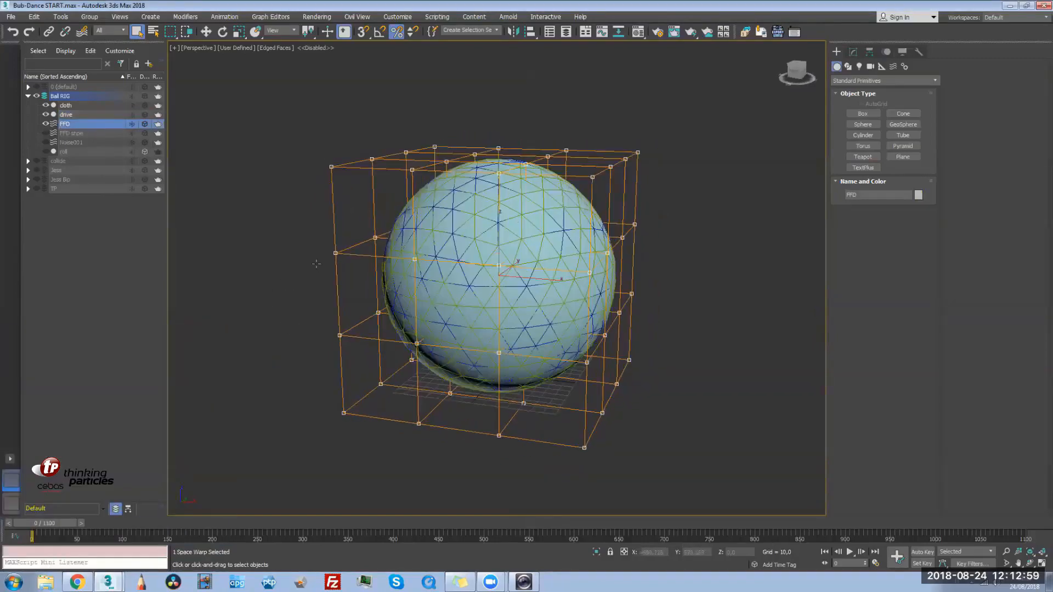
Look through the Modifier-Based and Geometric/Deformable space warp categories and examine the parameters of the selected FFD lattice
click(893, 66)
click(877, 82)
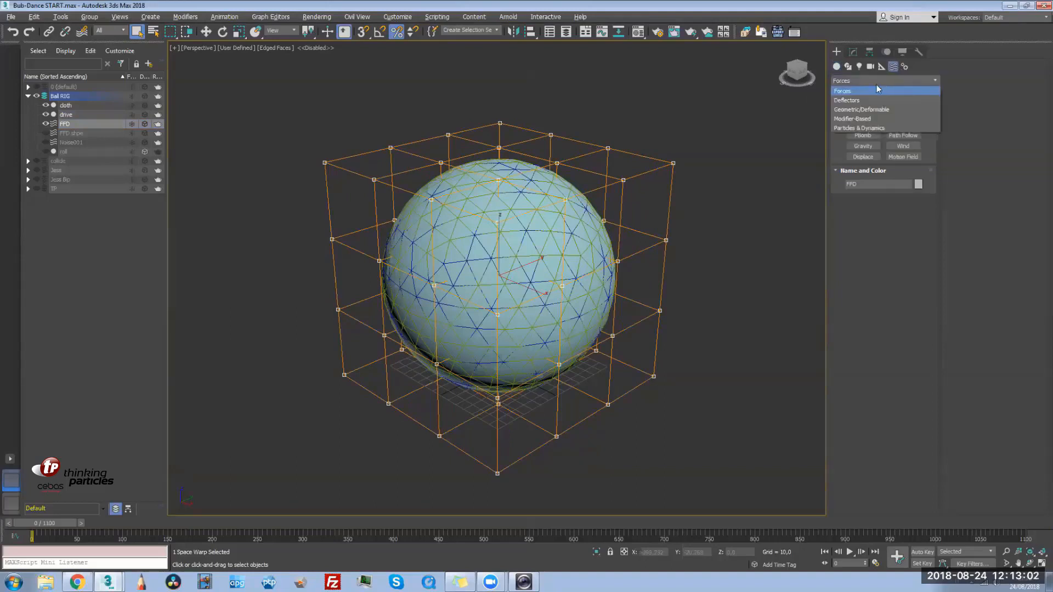
click(868, 119)
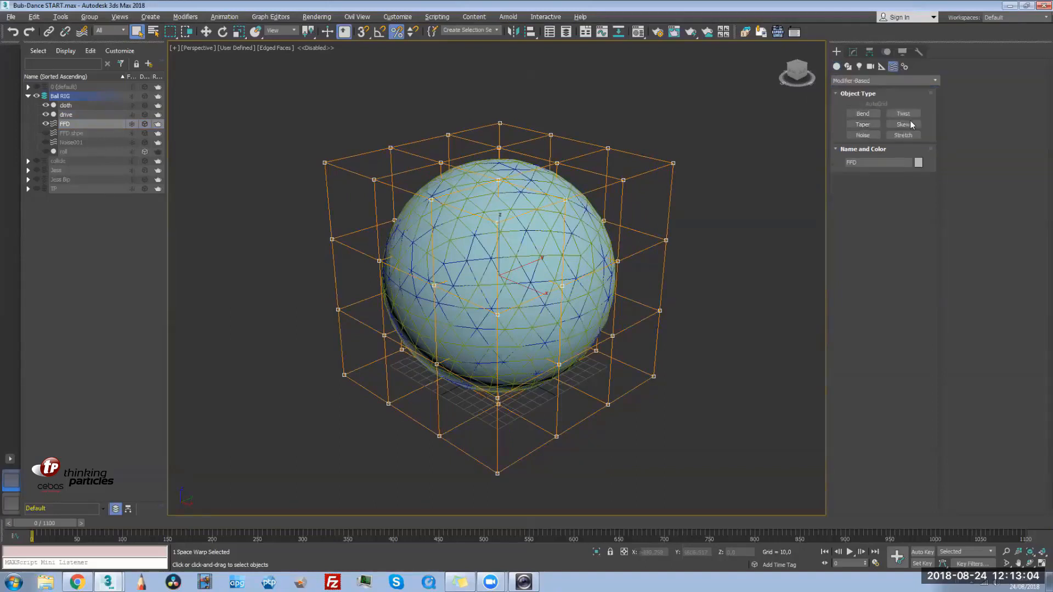
click(880, 80)
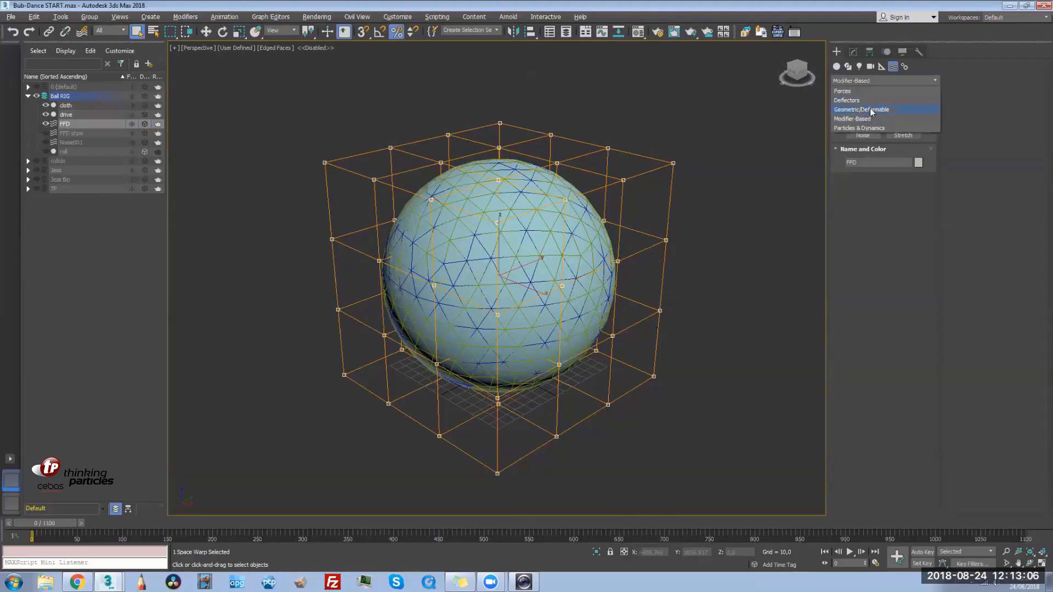
click(871, 109)
click(854, 52)
alt+middle_drag(225, 228, 475, 253)
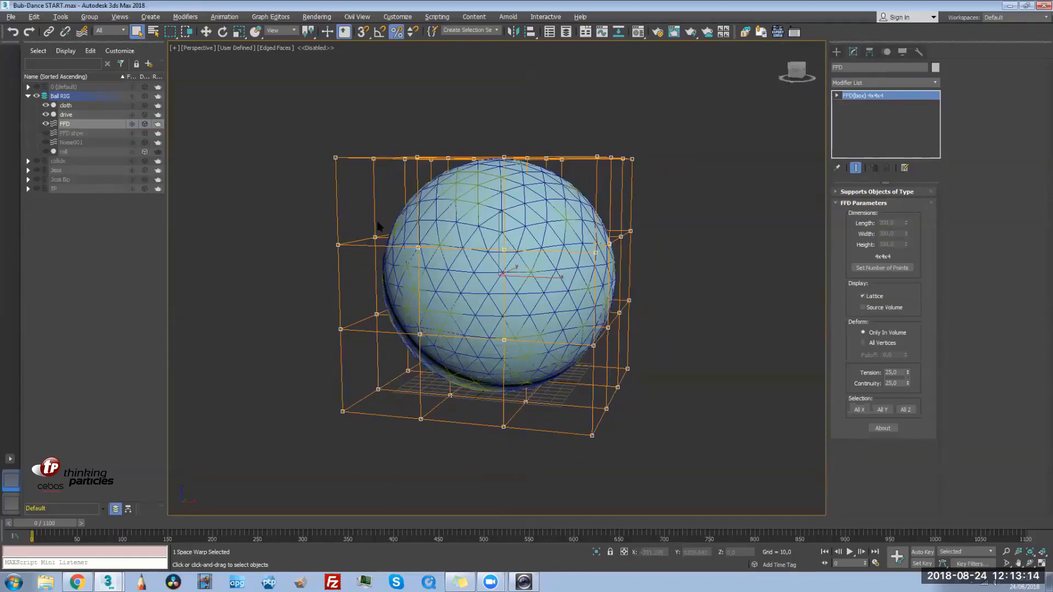
Unhide the roll object and hide FFD, drive and cloth in the Ball RIG layer
click(46, 152)
click(46, 123)
click(46, 115)
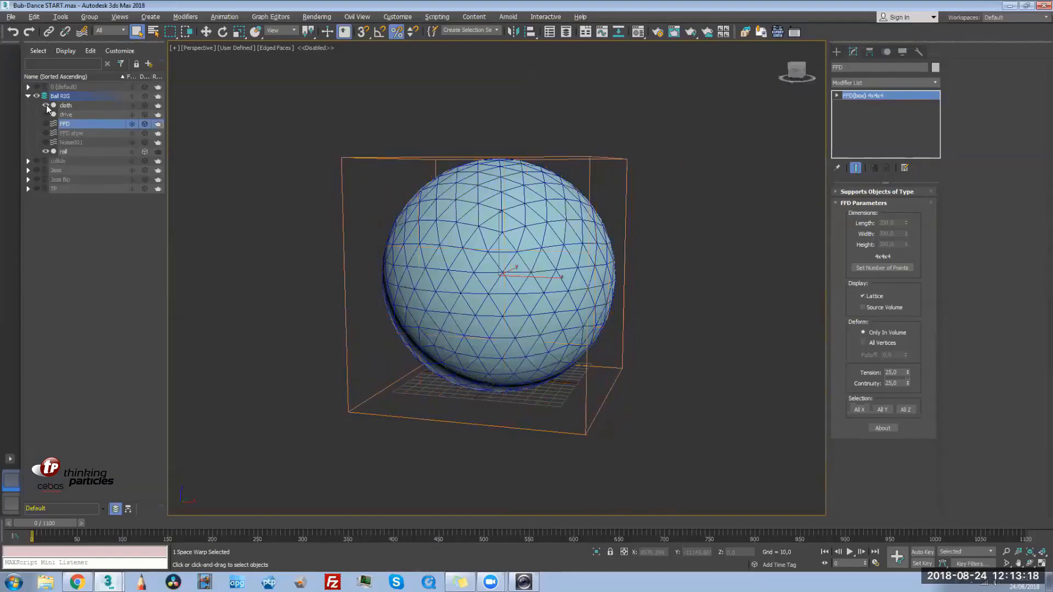
click(46, 105)
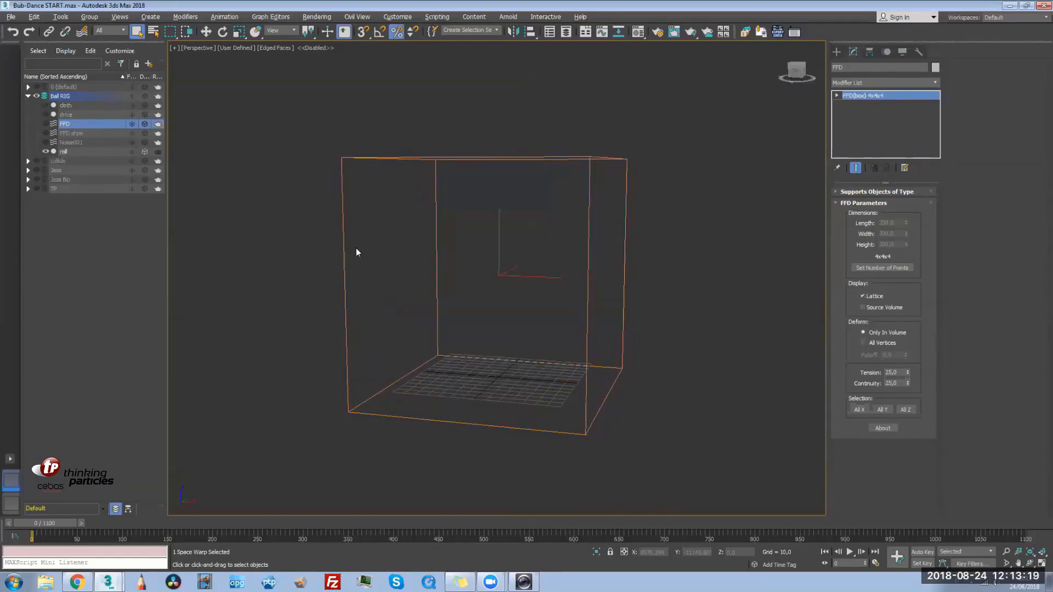
Turn off box display for the roll object, select it and examine its geosphere mesh and parameters
click(144, 152)
click(420, 303)
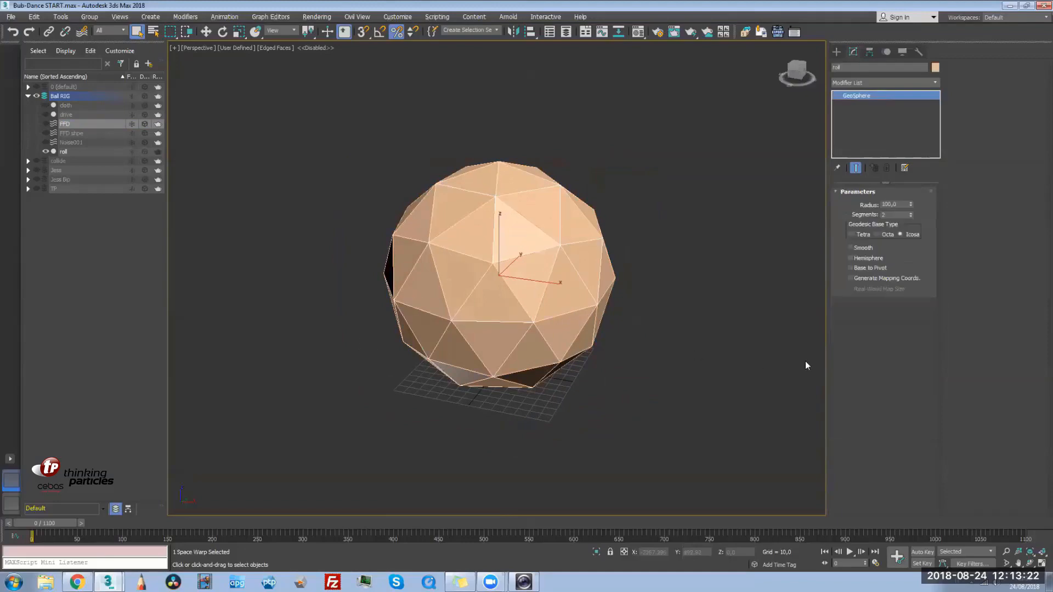
middle_drag(613, 350, 595, 357)
mouse_move(595, 356)
alt+middle_down()
mouse_move(607, 352)
mouse_move(598, 350)
alt+middle_up()
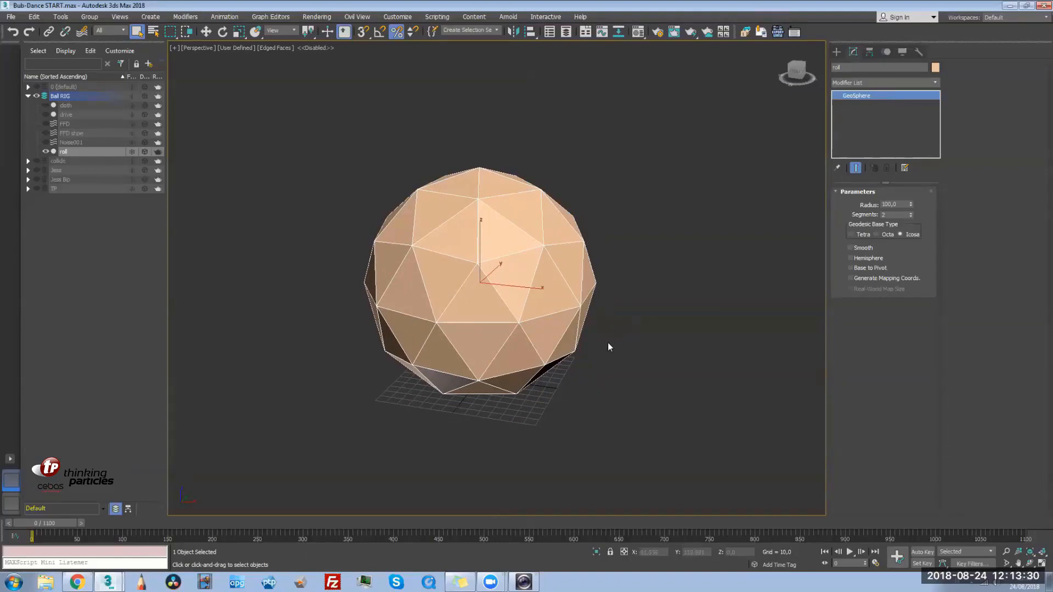
alt+middle_drag(610, 340, 576, 347)
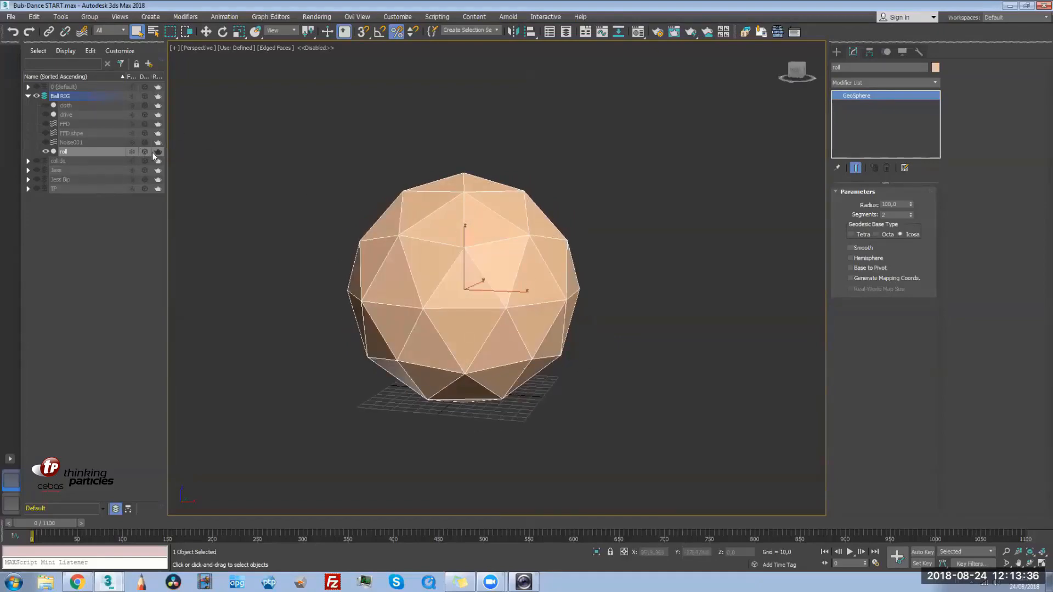
Inspect the parameters of the FFD and FFD shpe space warps in the Ball RIG layer
click(53, 126)
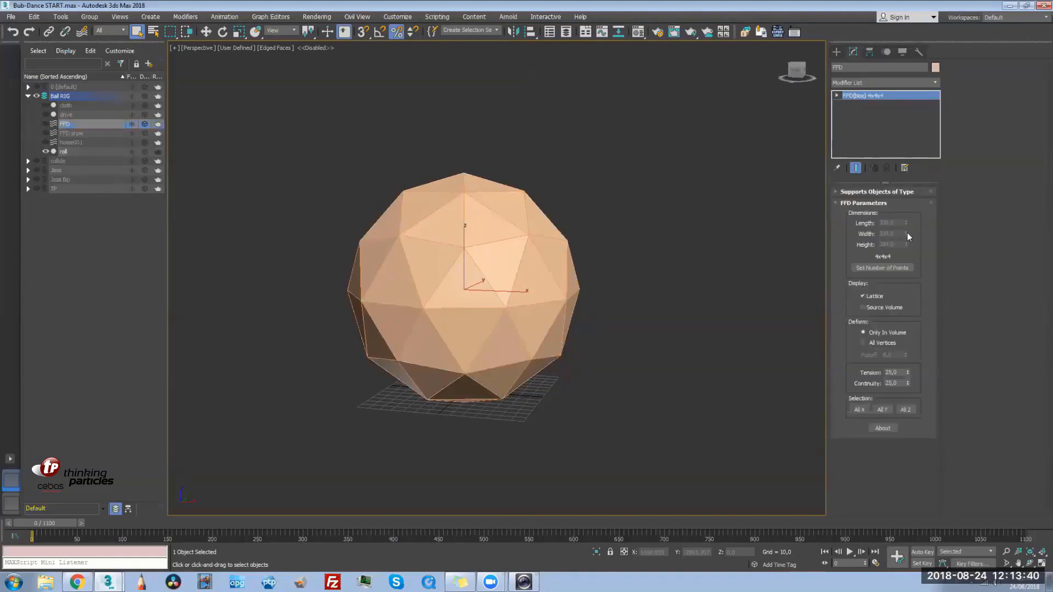
click(69, 133)
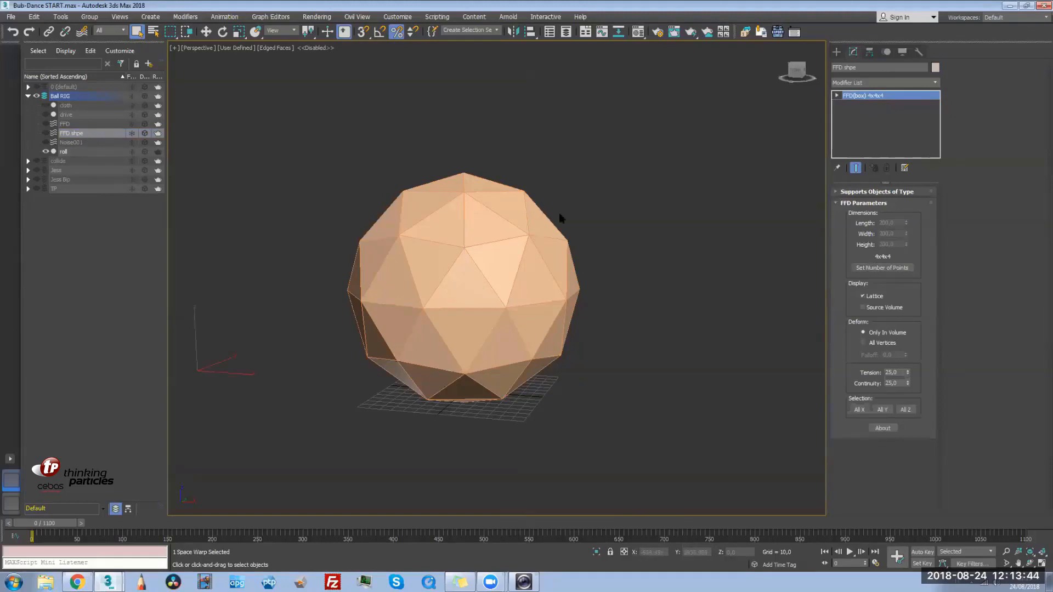
click(117, 124)
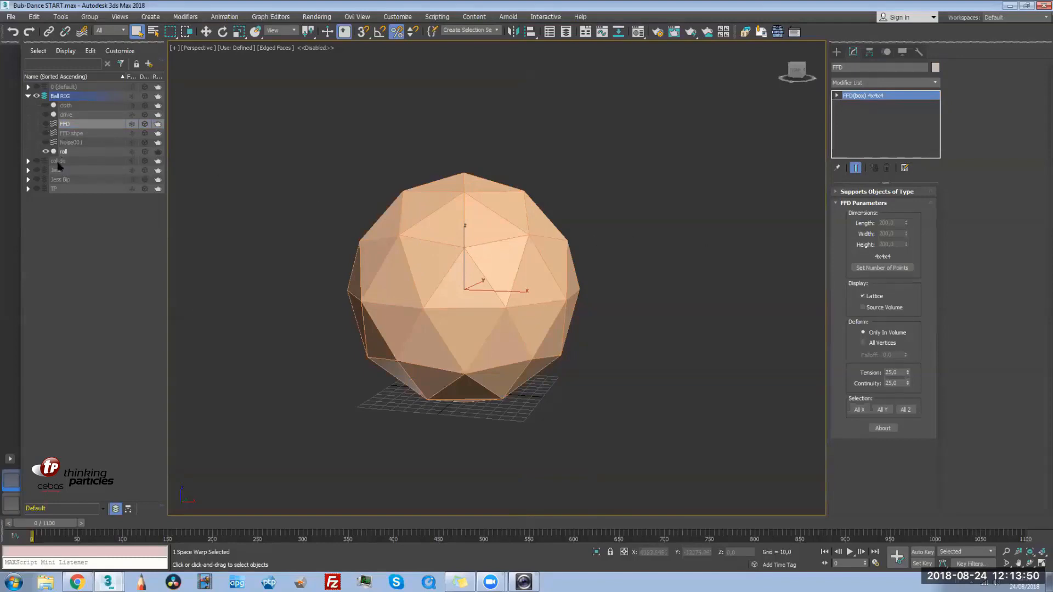
Turn box display back on for the roll object, select it and unhide the TP layer
click(144, 152)
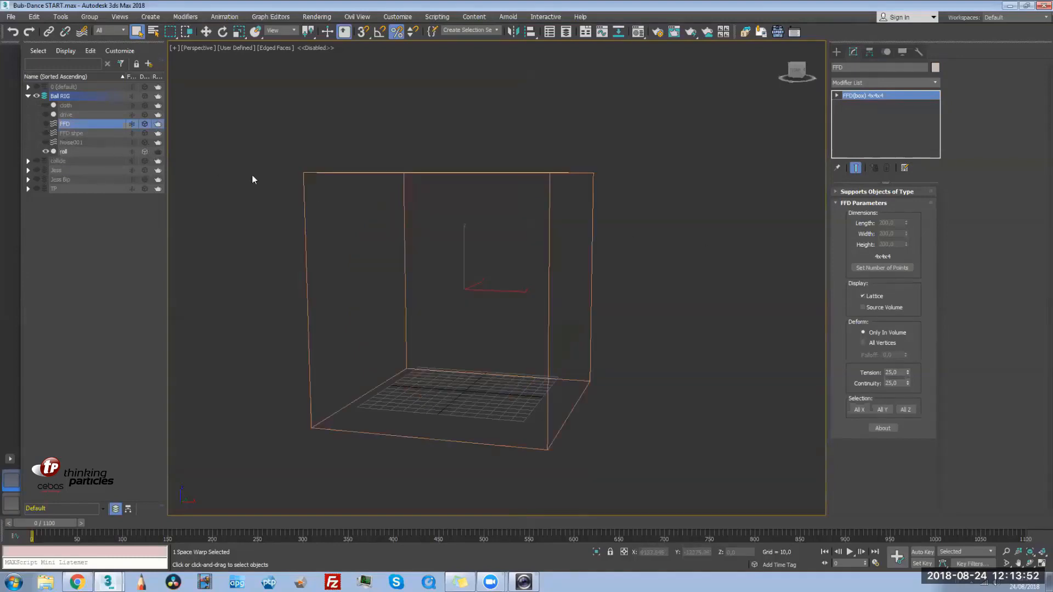
drag(348, 268, 743, 362)
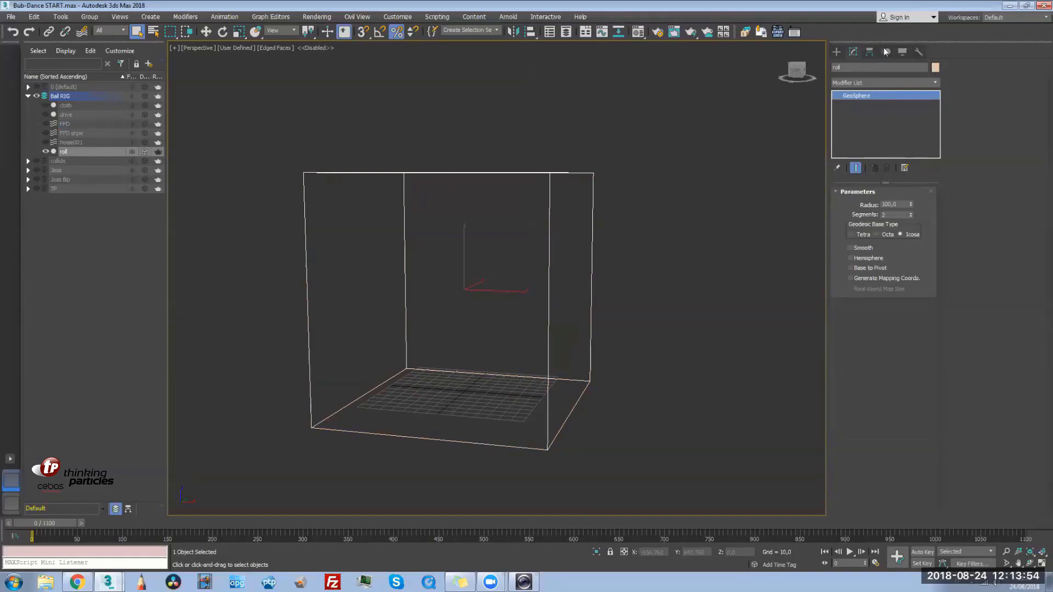
click(36, 189)
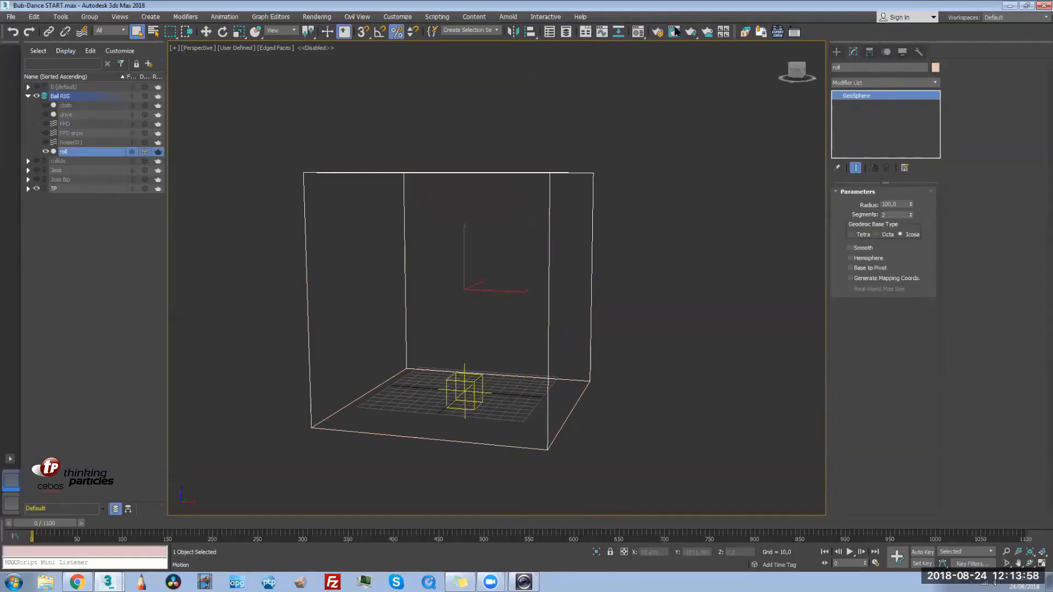
Open the rotation script controller of the roll object from the Curve Editor to examine its expression
click(600, 32)
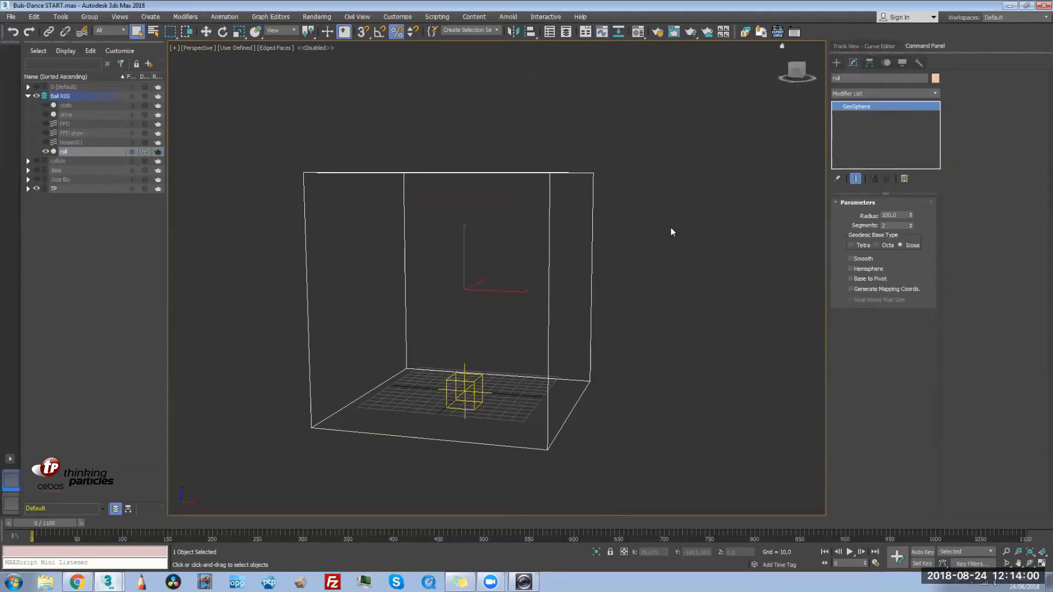
click(859, 46)
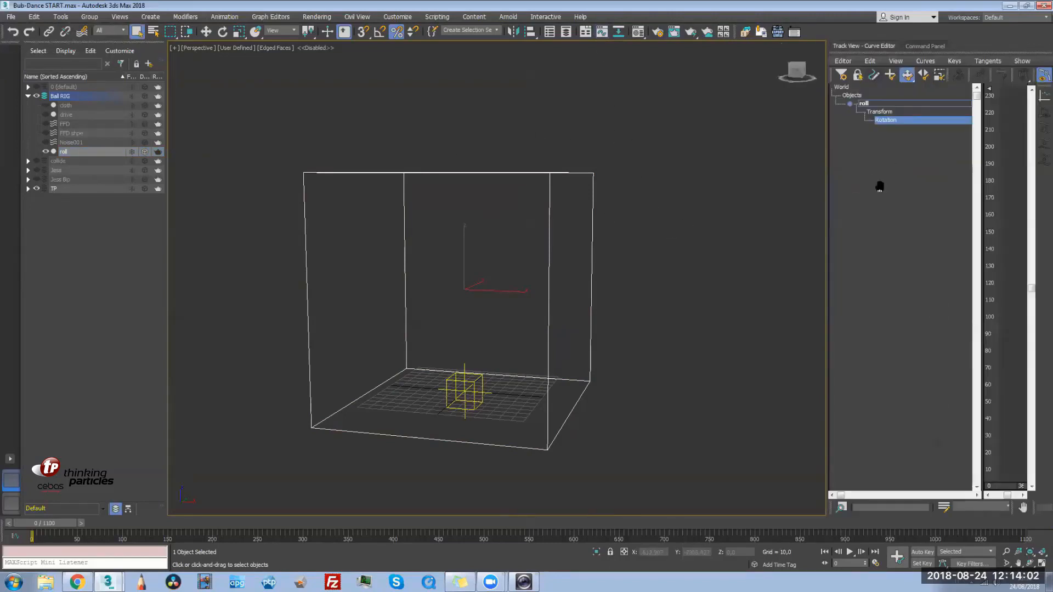
double_click(885, 121)
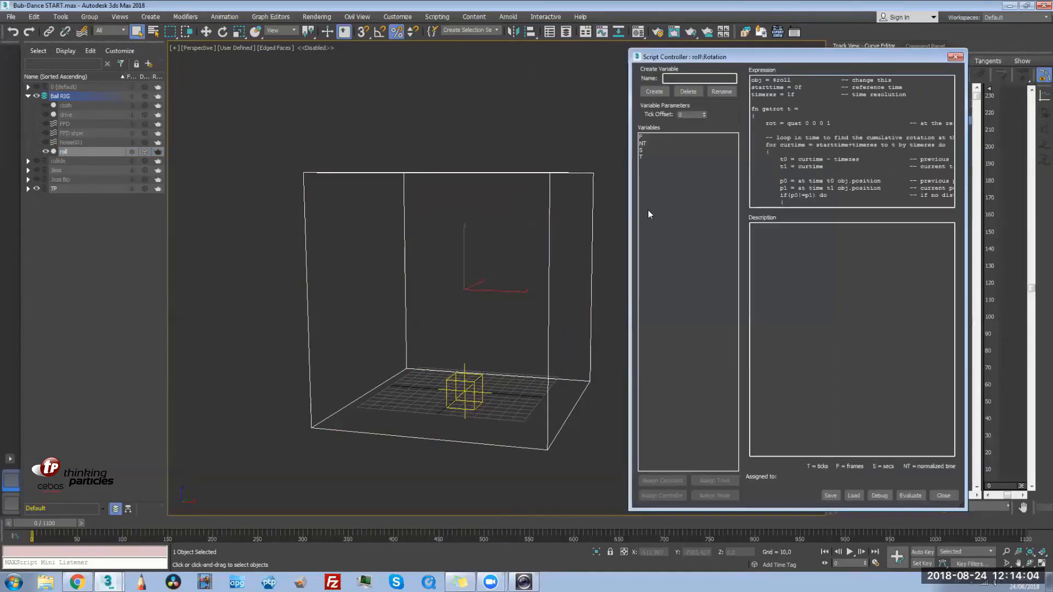
drag(818, 49, 818, 36)
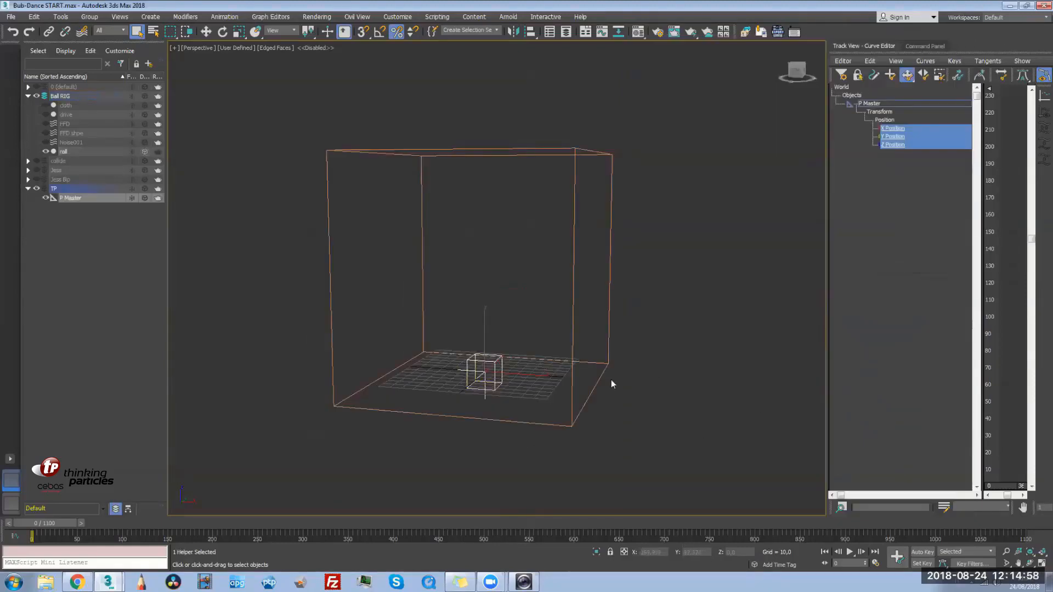
With the P Master helper selected, temporarily show cloth, drive, FFD and FFD shpe, and hide them again
click(484, 391)
click(46, 105)
click(46, 115)
click(45, 124)
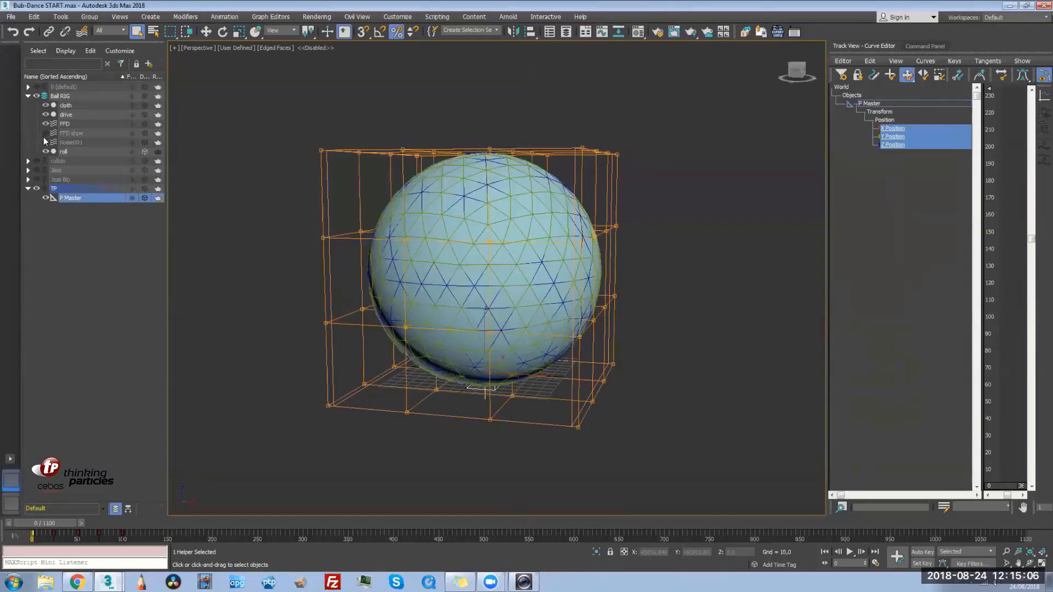
click(46, 133)
click(46, 133)
click(46, 123)
click(46, 114)
click(46, 105)
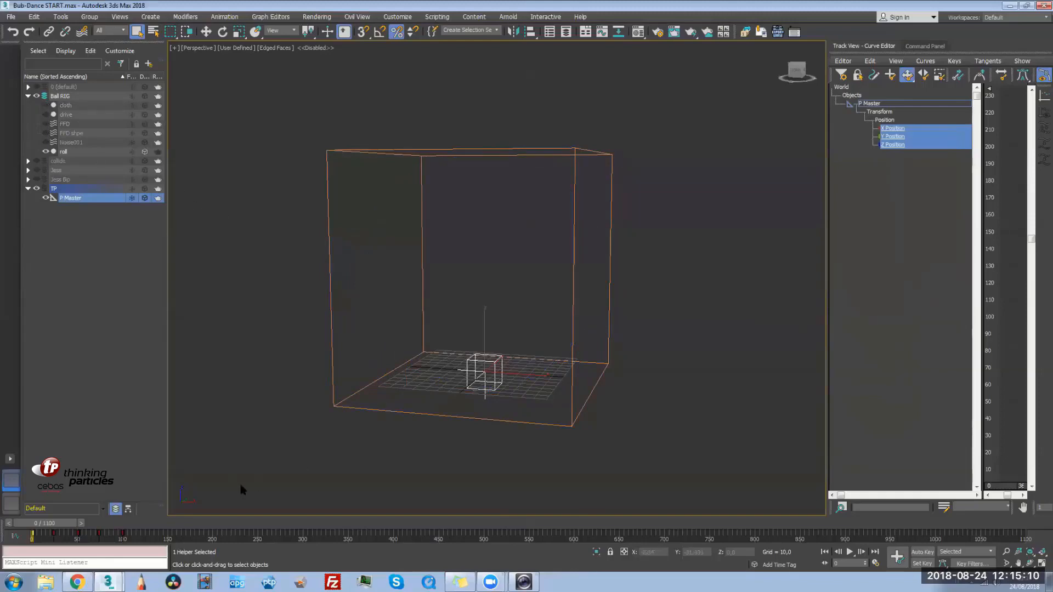
Scrub the timeline to frame 61 to check how the roll box rotates as P Master moves
drag(57, 524, 111, 535)
key(q)
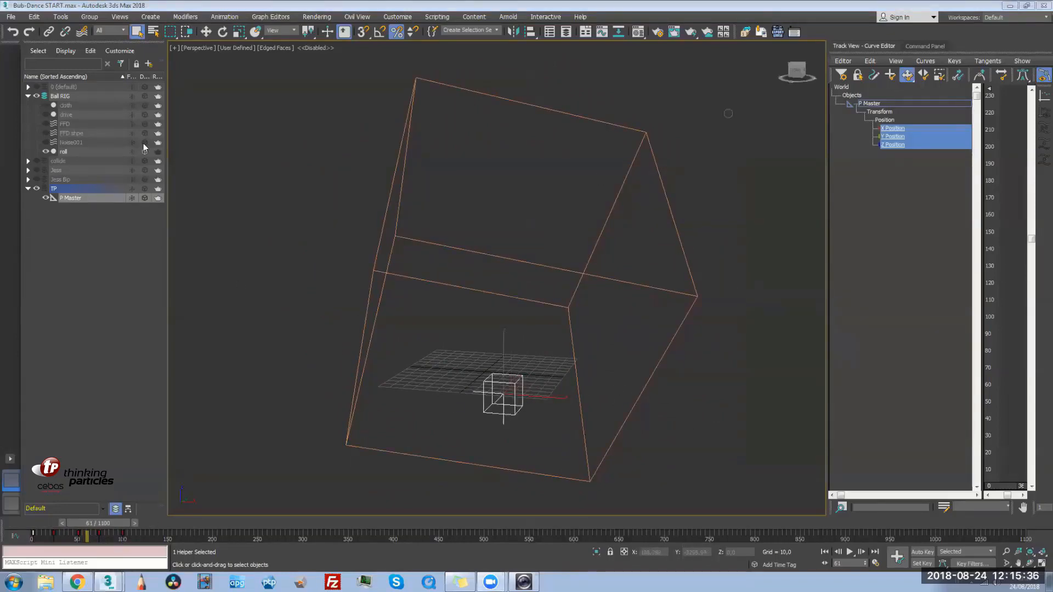
Turn off box display for the roll object and scrub back to frame 0 to examine how the faceted ball rolls
click(144, 152)
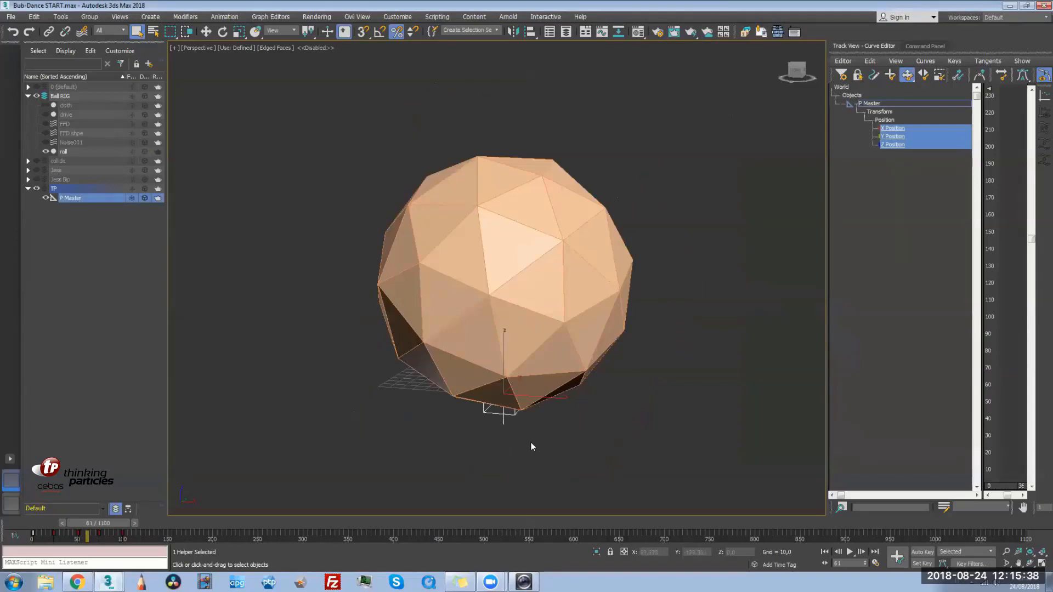
mouse_move(517, 435)
alt+middle_down()
mouse_move(534, 430)
mouse_move(515, 436)
alt+middle_up()
drag(61, 524, 31, 541)
alt+middle_drag(456, 449, 461, 449)
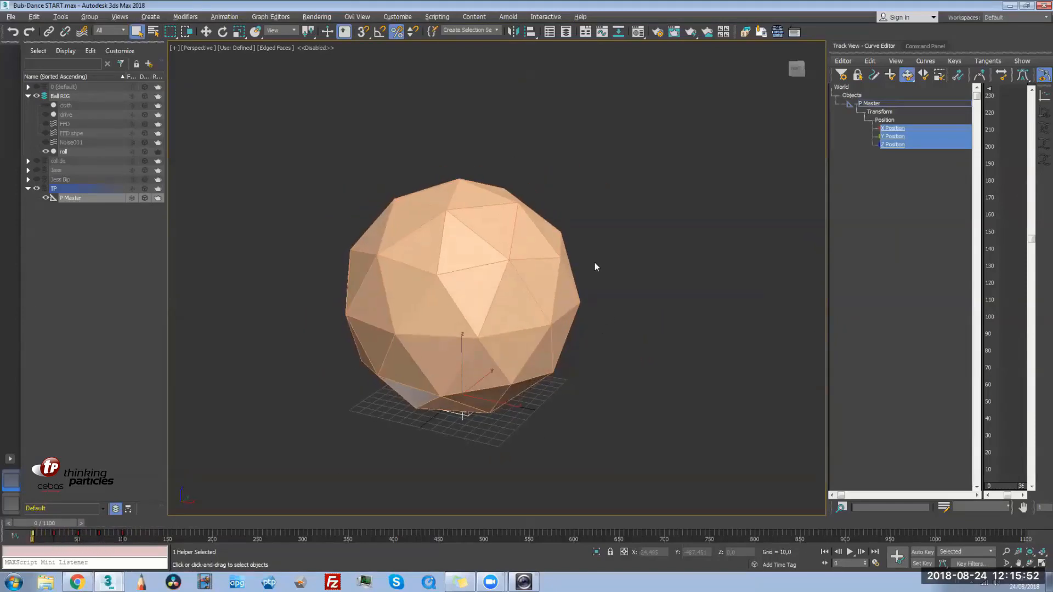
Turn box display back on for the roll object and show the drive and cloth objects around it
click(144, 152)
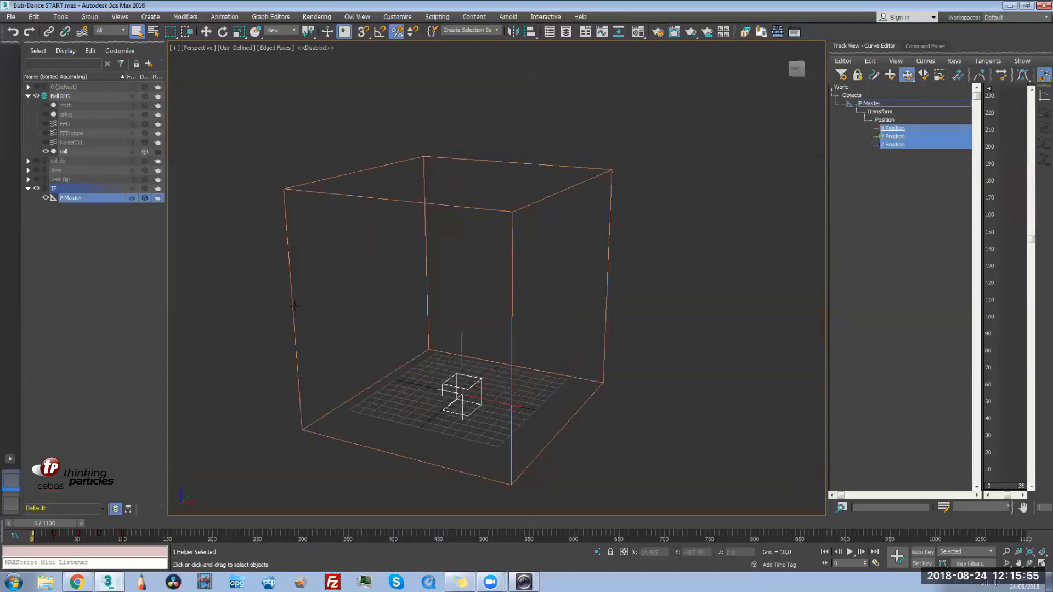
click(45, 114)
click(46, 106)
alt+middle_drag(440, 360, 447, 324)
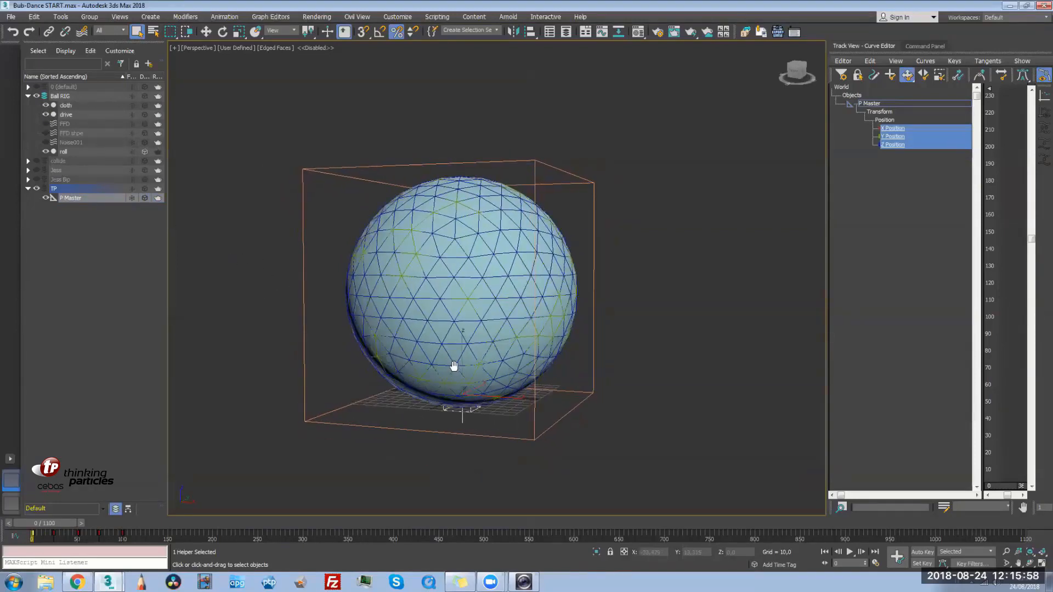
Hide and collapse the Ball RIG layer and show the Jess Bip layer
click(36, 96)
click(29, 96)
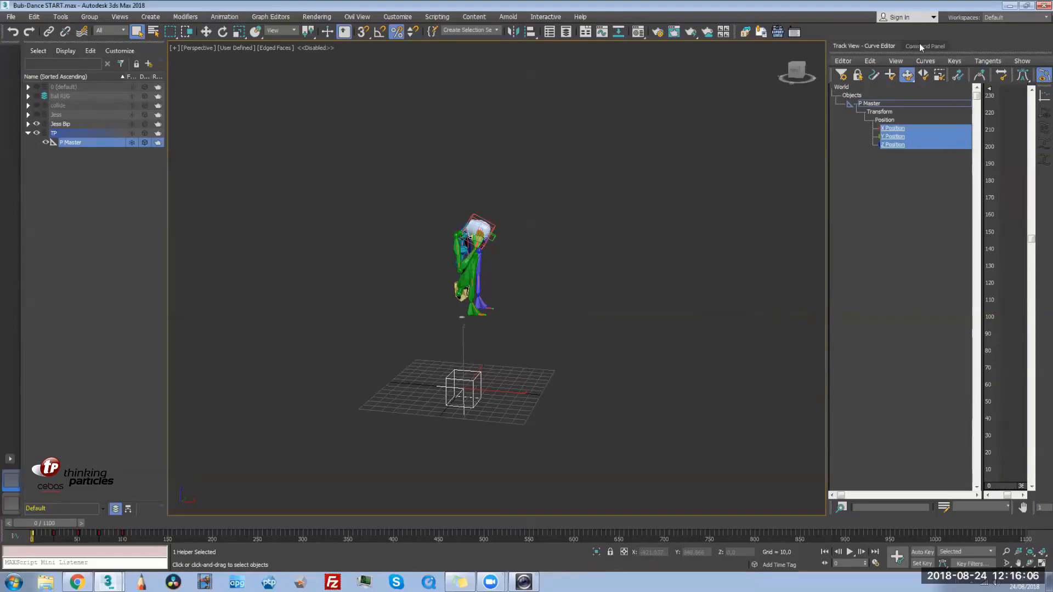
middle_drag(562, 269, 556, 272)
mouse_move(460, 335)
alt+middle_down()
mouse_move(441, 347)
mouse_move(452, 325)
alt+middle_up()
Turn off edged faces, show the Jess layer and return the timeline to frame 0 to view the crouching character
key(F4)
drag(54, 529, 22, 518)
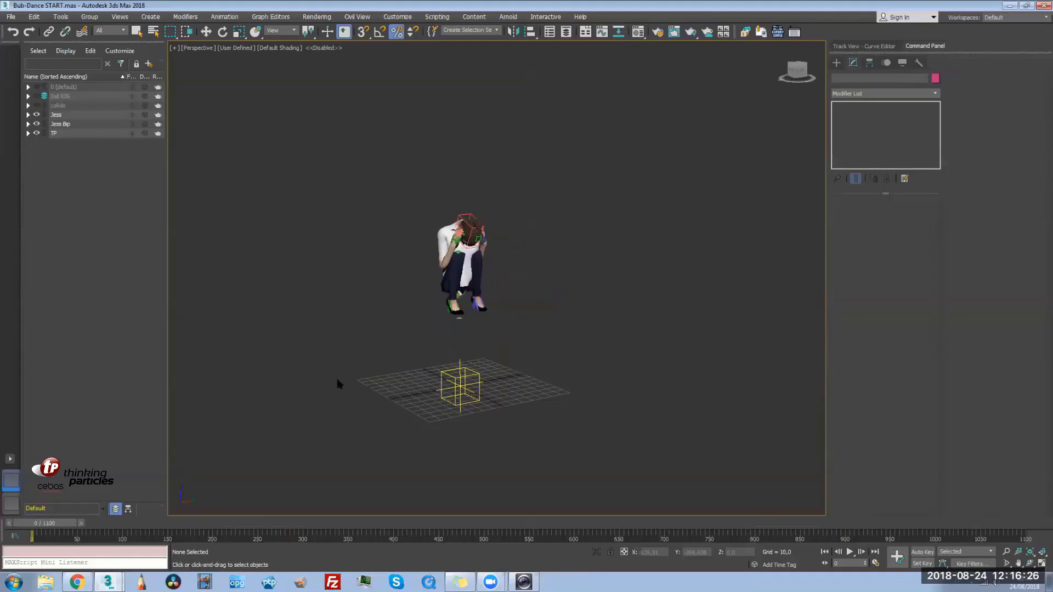
scroll(384, 324, up, 2)
alt+middle_drag(384, 323, 373, 388)
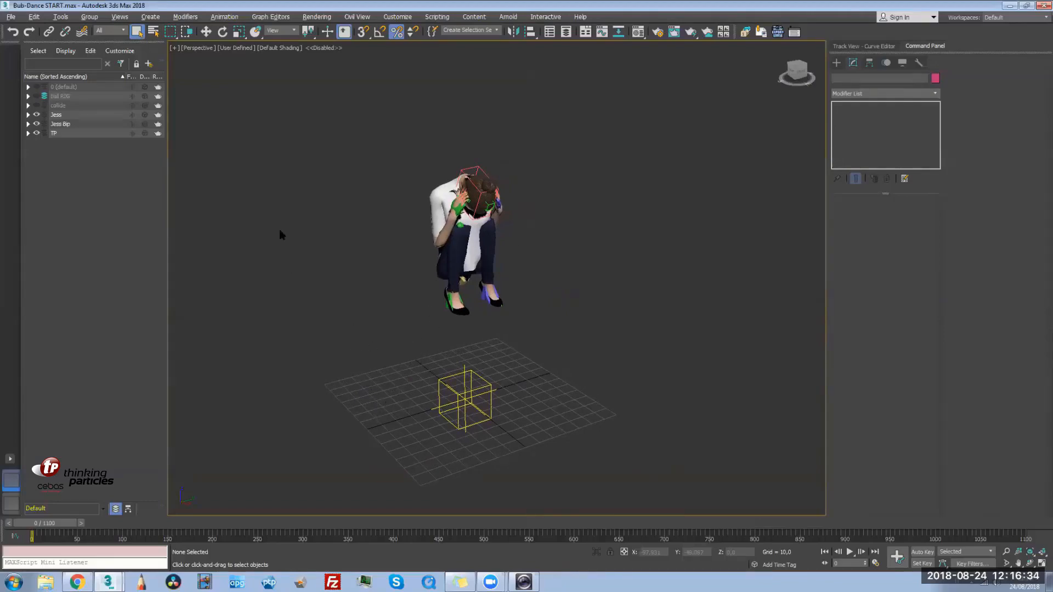
Hide the Jess layer, keep Jess Bip visible, and select the P Master helper in the TP layer
click(37, 124)
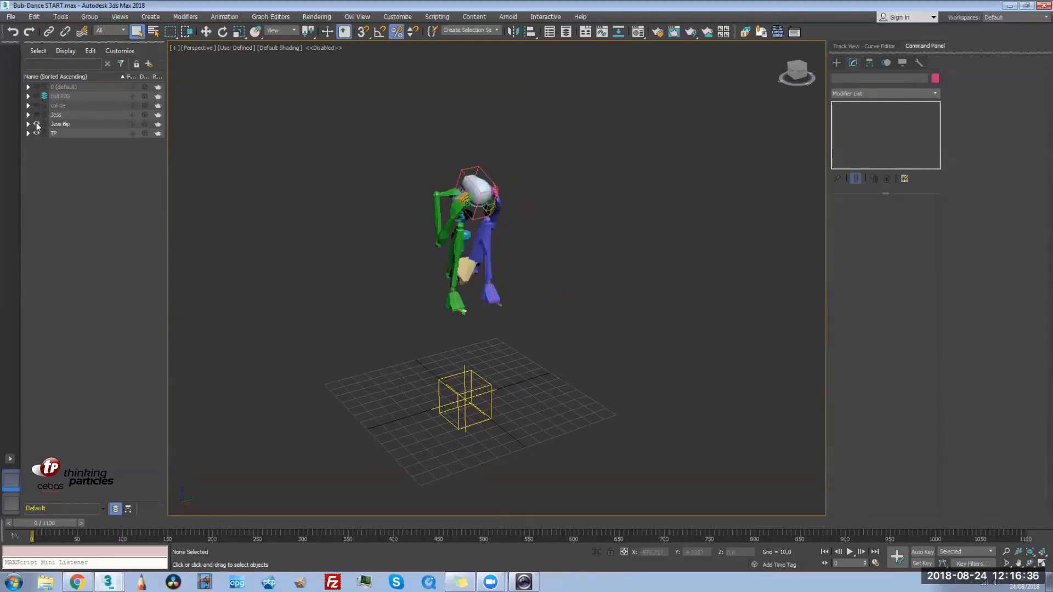
click(28, 133)
click(71, 142)
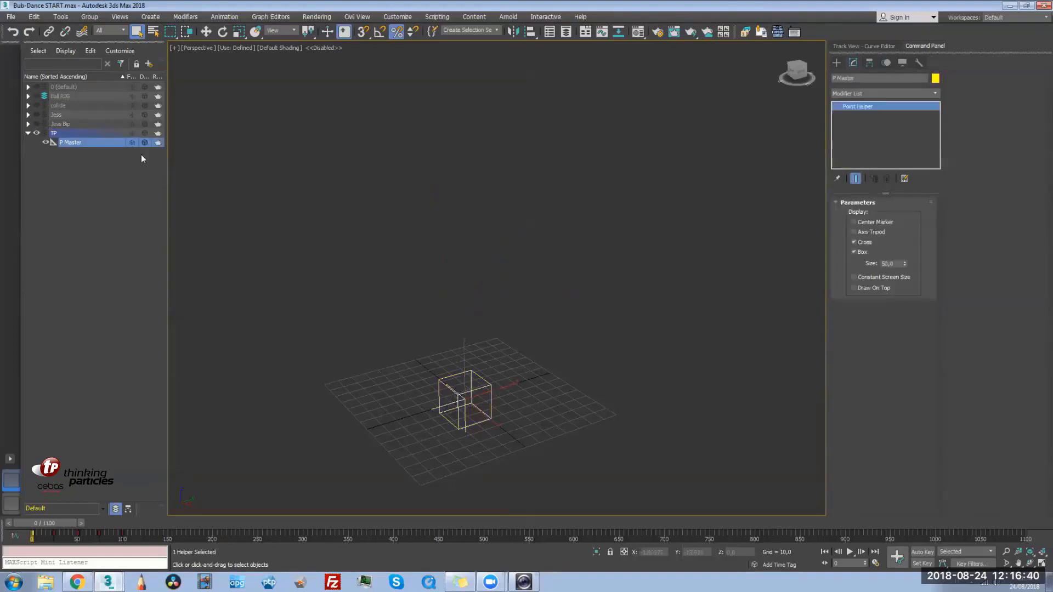
click(37, 124)
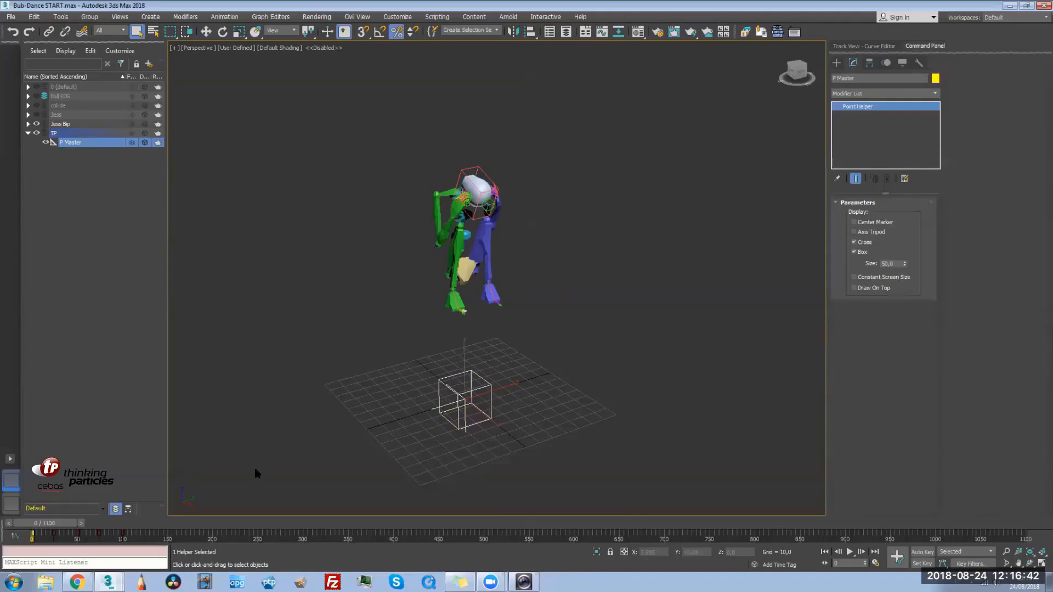
Scrub the timeline to frame 53 to compare P Master's movement with the biped, and return to frame 0
drag(63, 521, 109, 530)
key(q)
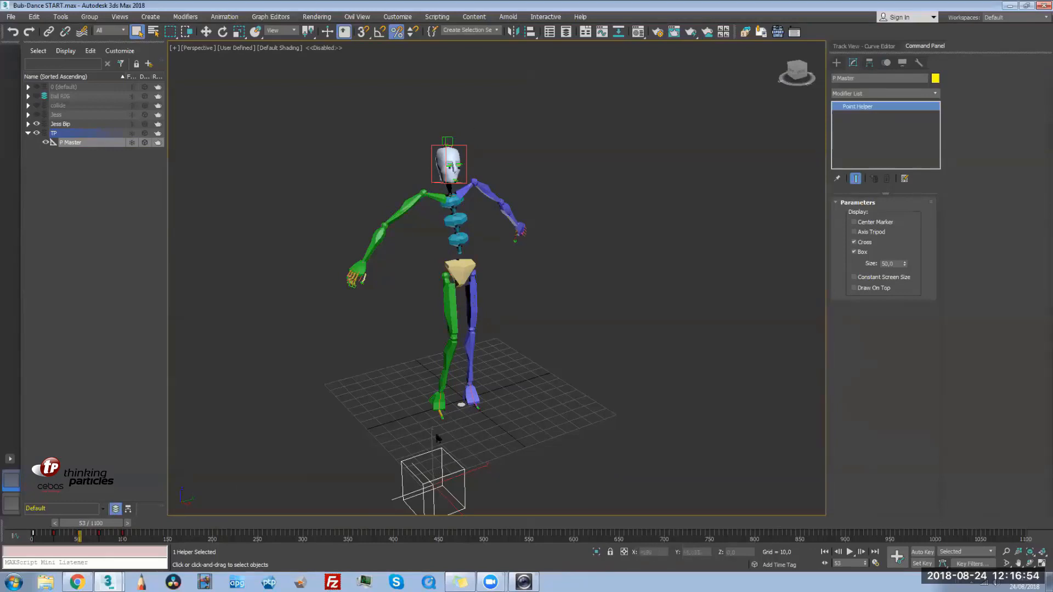
click(8, 523)
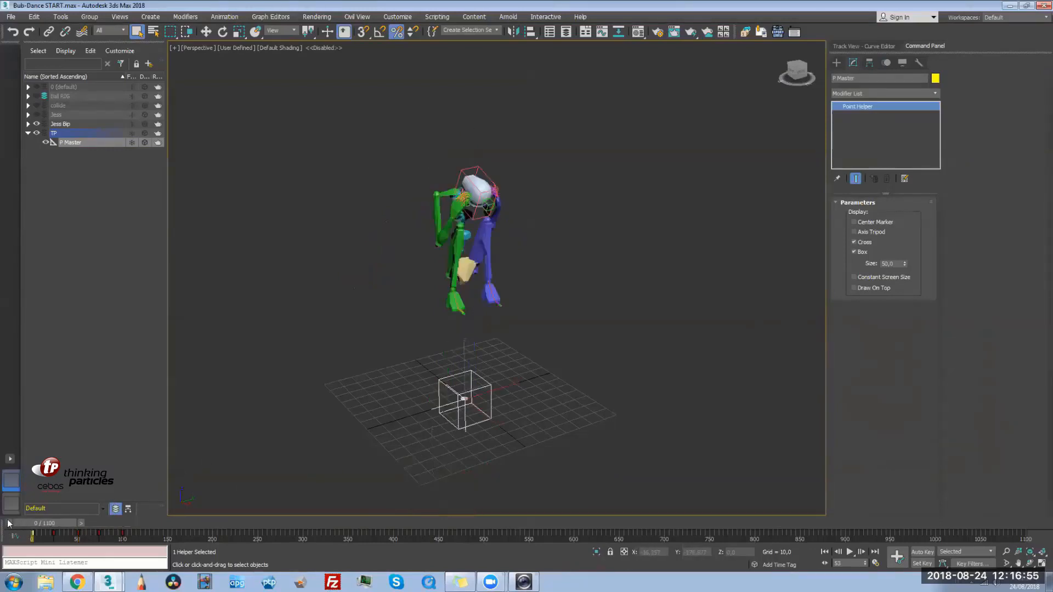
Clear the selection and make TP the active layer, leaving it visible and expanded
click(331, 412)
click(55, 134)
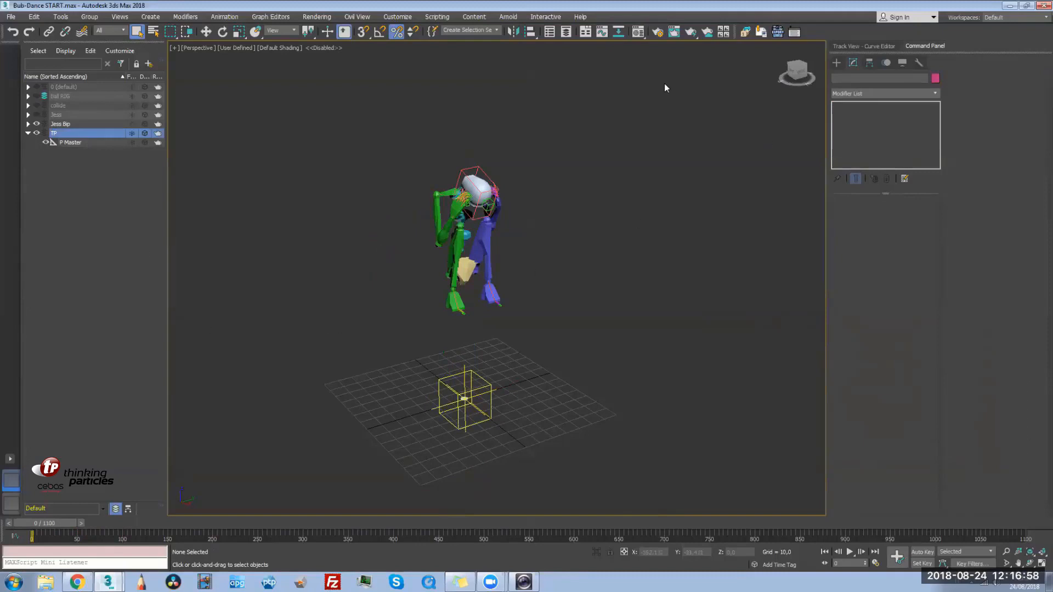
click(39, 133)
click(39, 134)
click(40, 133)
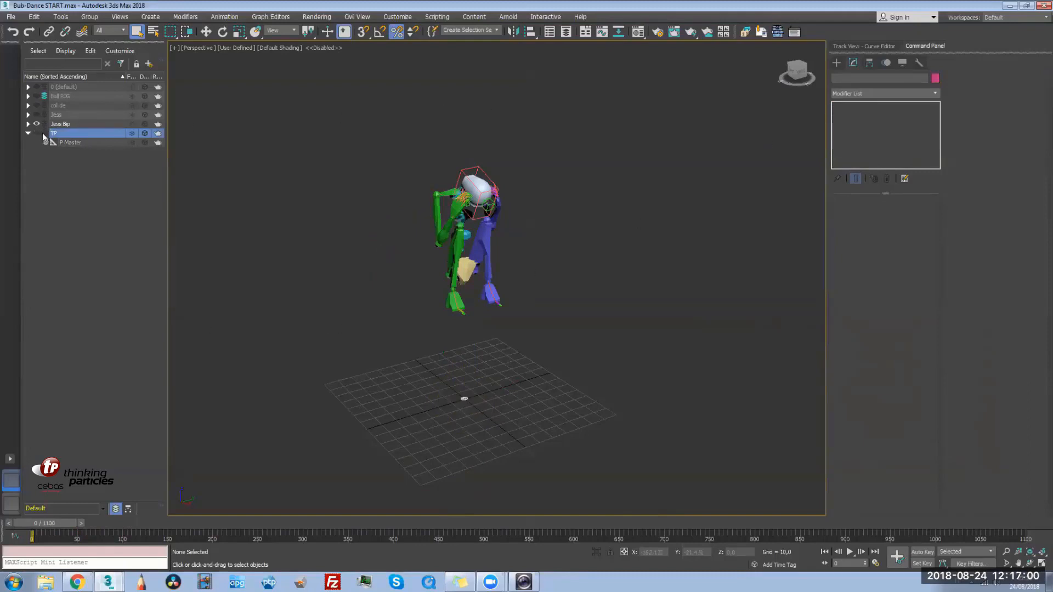
click(45, 134)
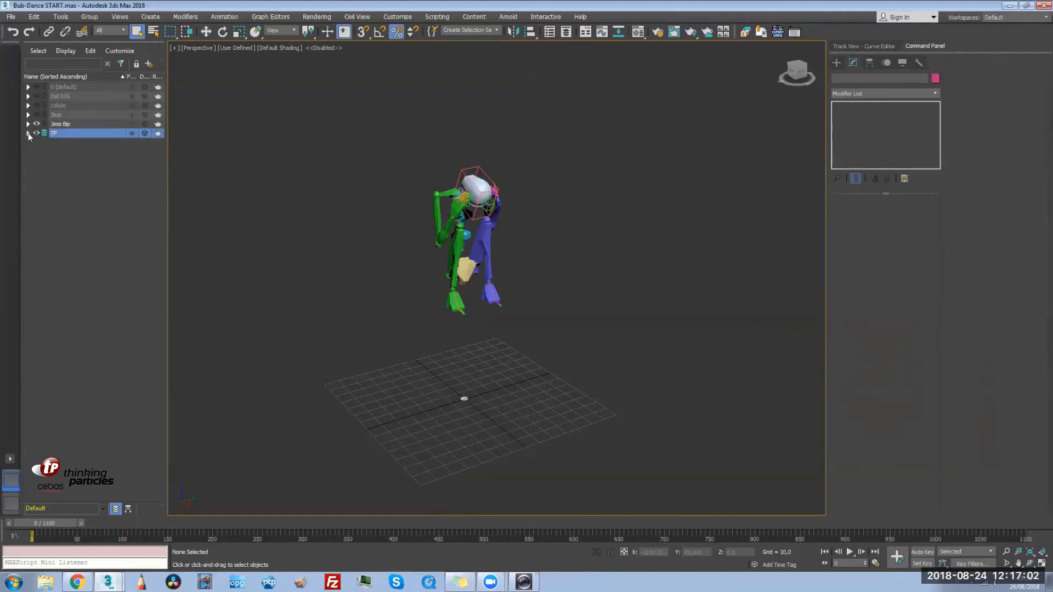
click(37, 133)
click(28, 133)
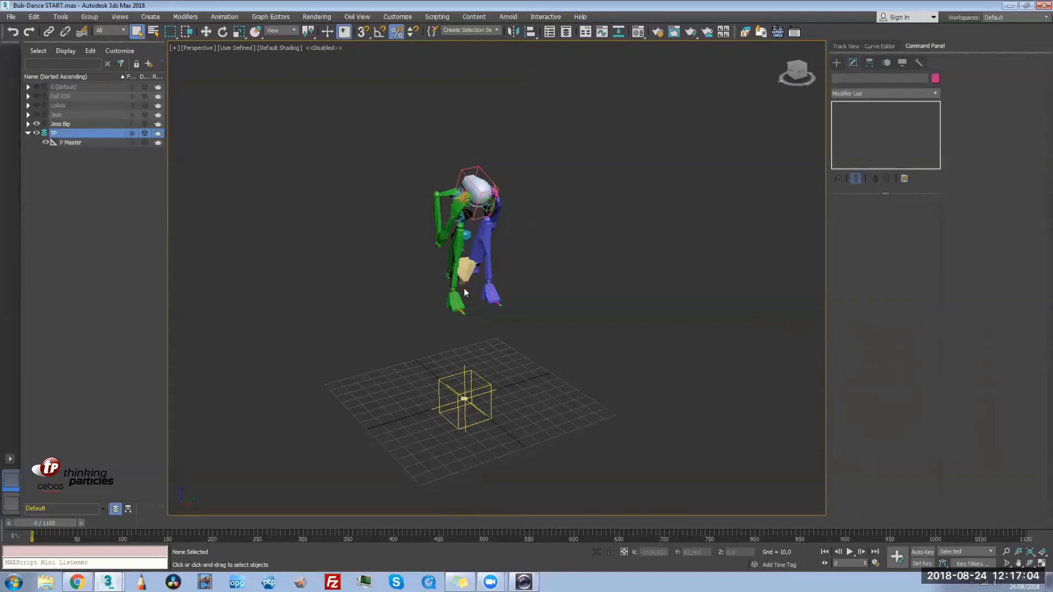
Use TP Tuner to create a Thinking Particles object beside the P Master helper, update the list and open its properties
click(779, 33)
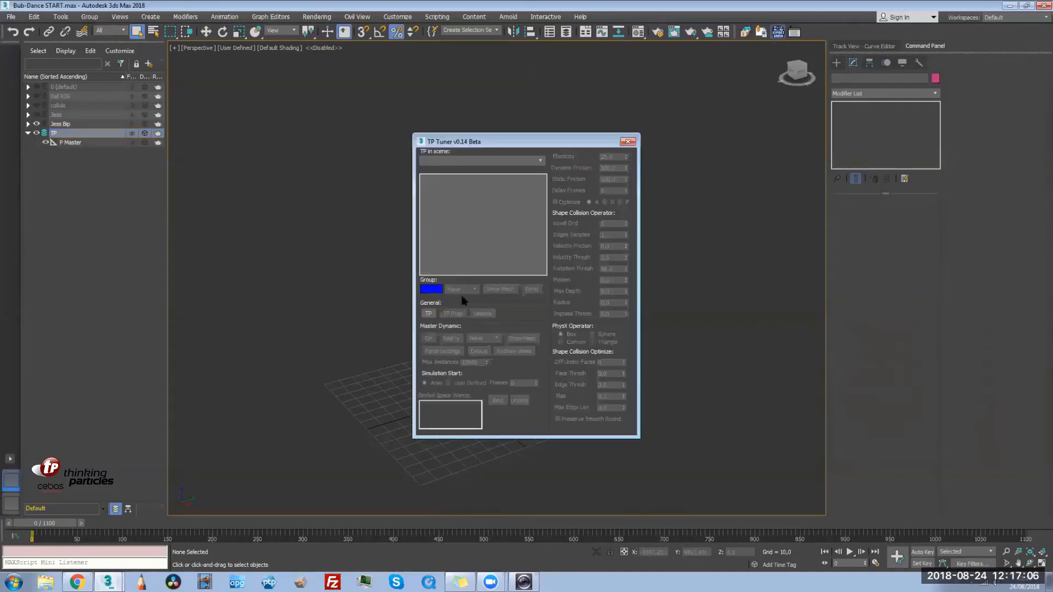
click(355, 394)
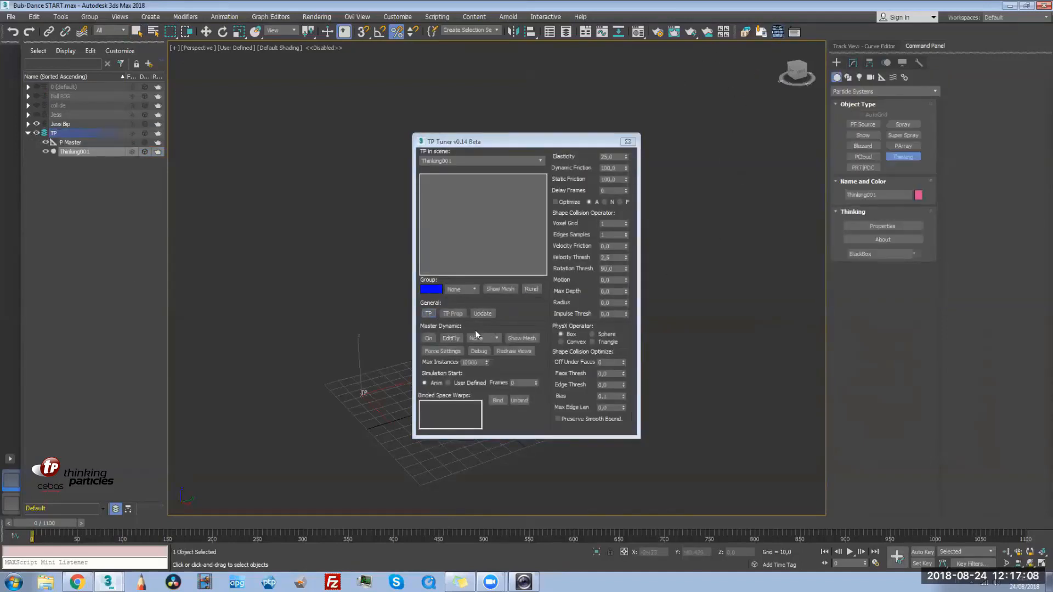
click(481, 314)
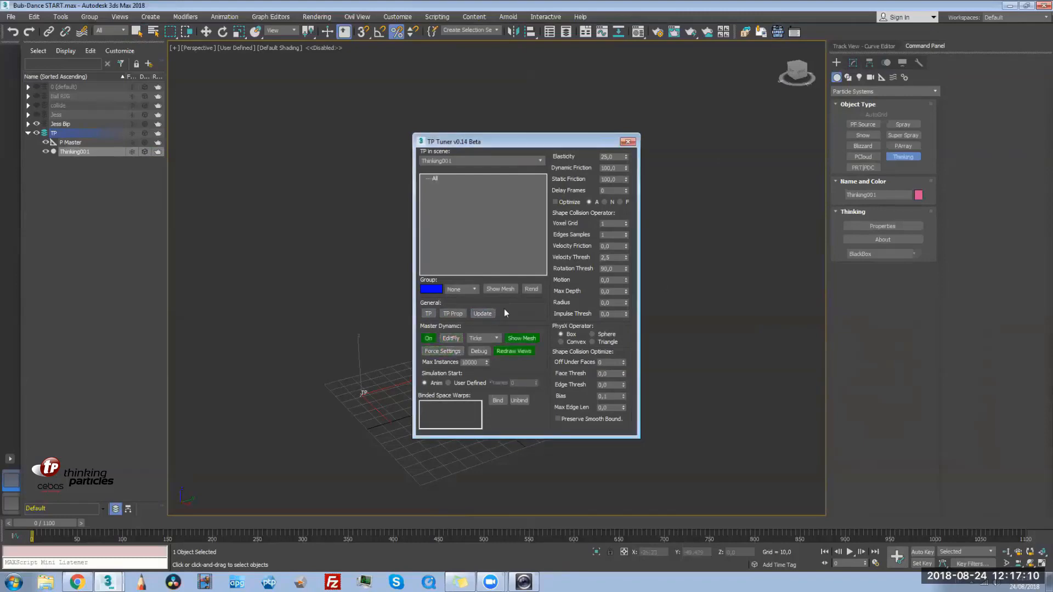
click(455, 313)
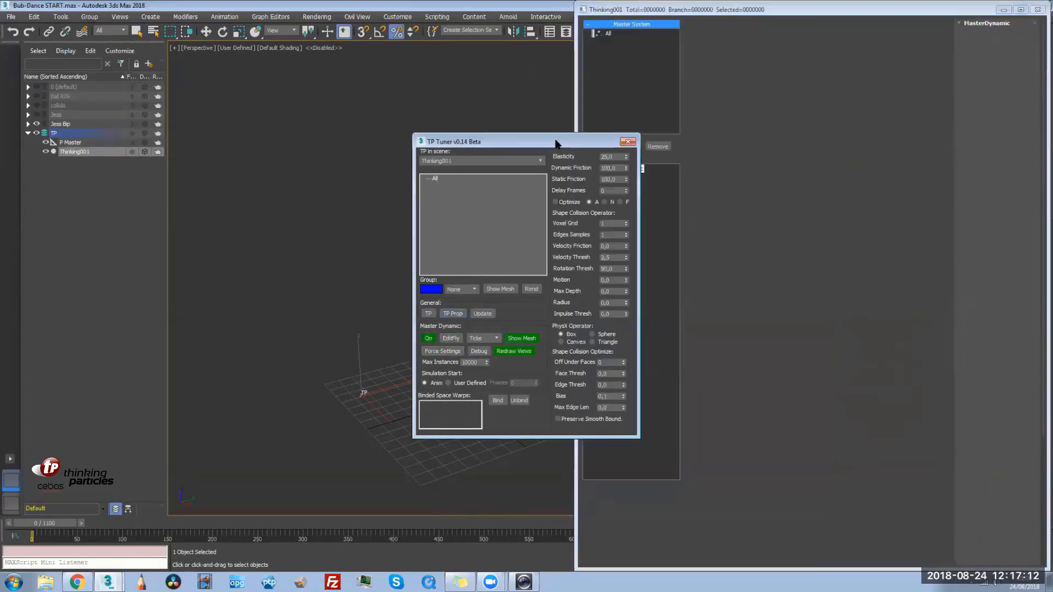
click(628, 142)
Create a particle group under All and name it avg pos
click(606, 34)
click(608, 146)
click(623, 41)
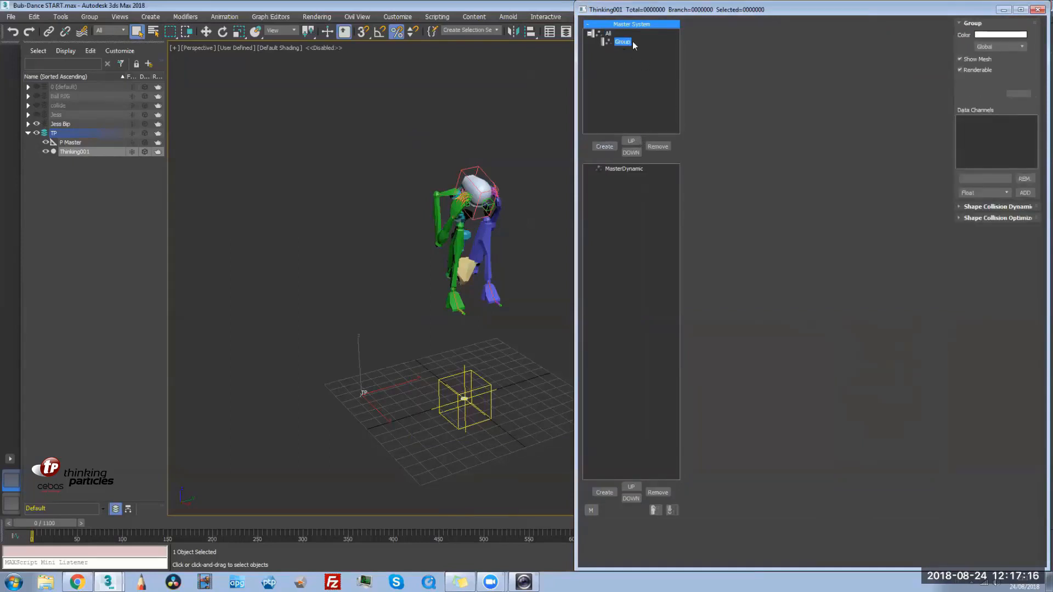
click(623, 42)
text(avg pos)
key(Return)
Load the saved avg Pos node setup, remove the manually created avg pos group, and open the loaded avg Pos dynamic set
click(615, 172)
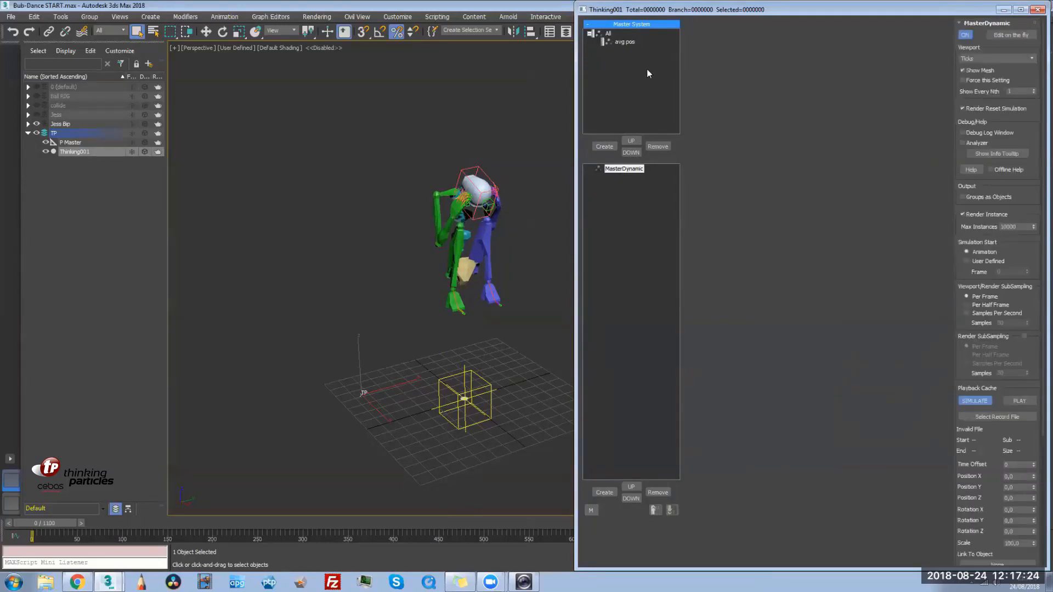
click(650, 451)
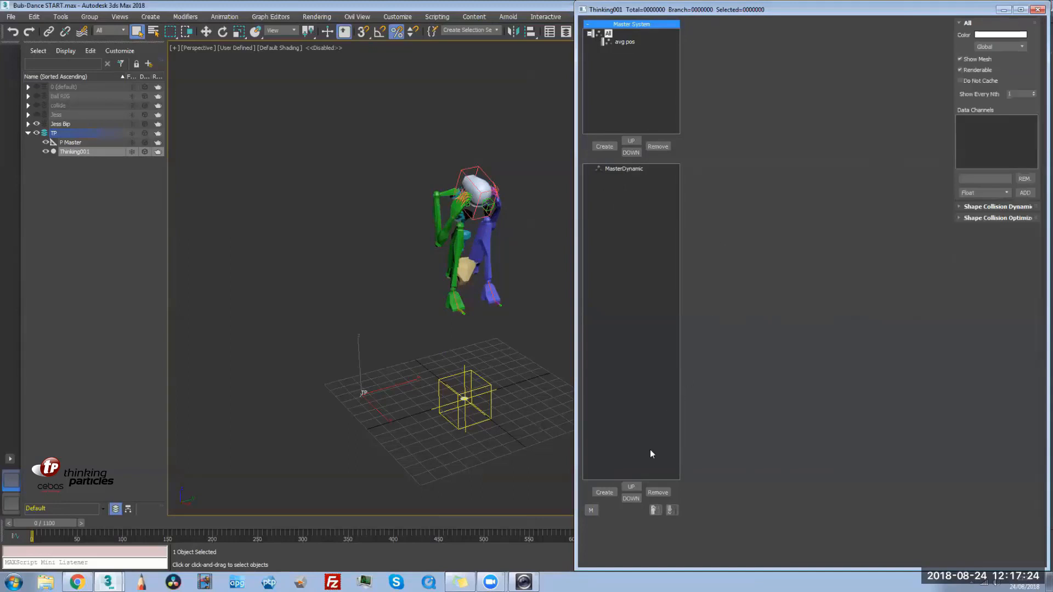
click(655, 511)
double_click(636, 73)
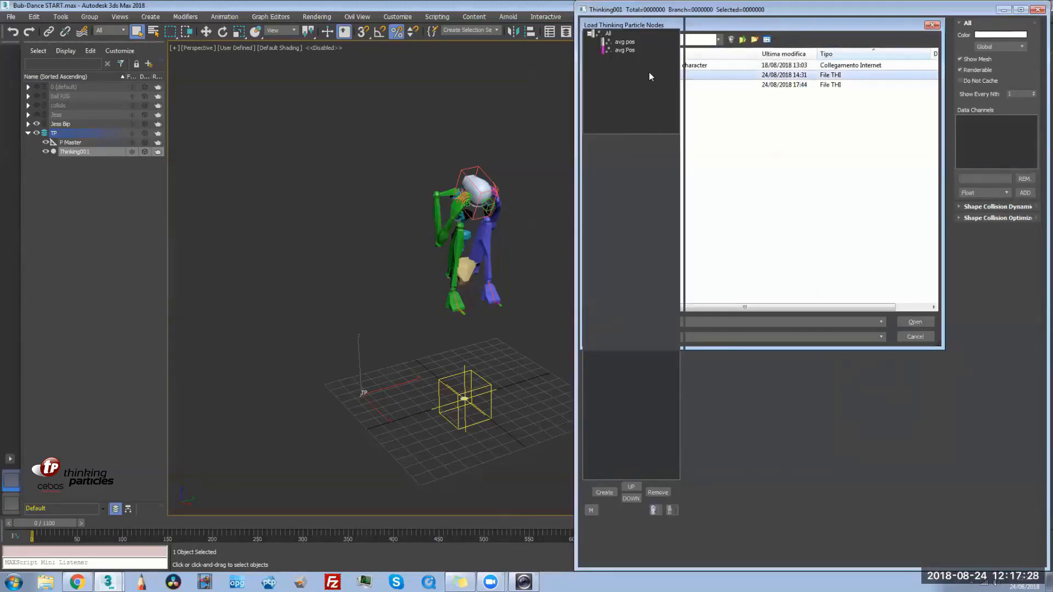
click(657, 147)
click(630, 178)
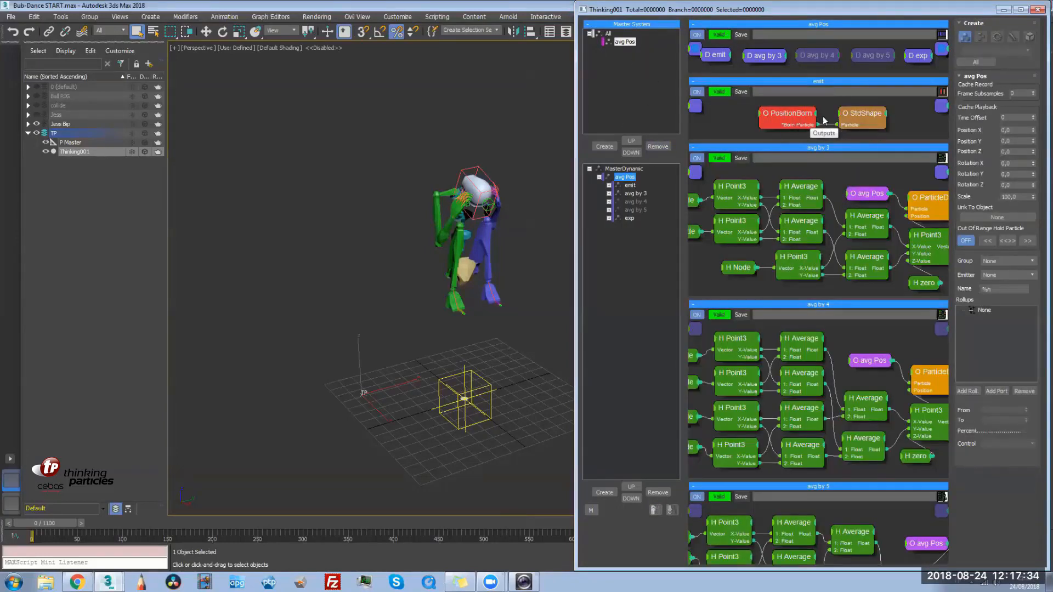
Inspect the StdShape operator in the emit set, refresh the simulation at frame 0 to emit the cube particle, and deselect everything
click(864, 115)
double_click(863, 115)
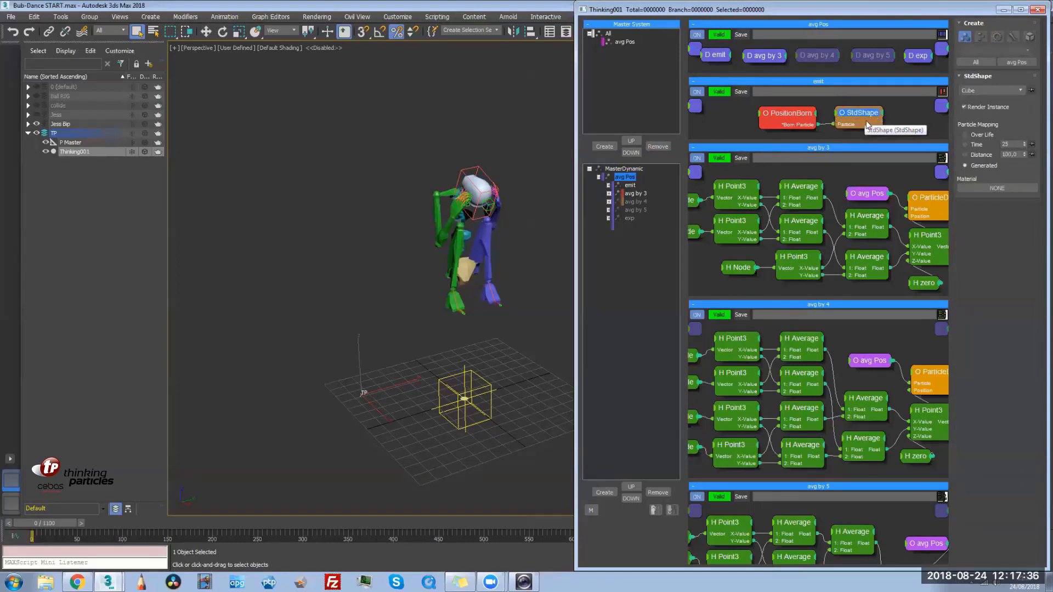
drag(35, 524, 32, 525)
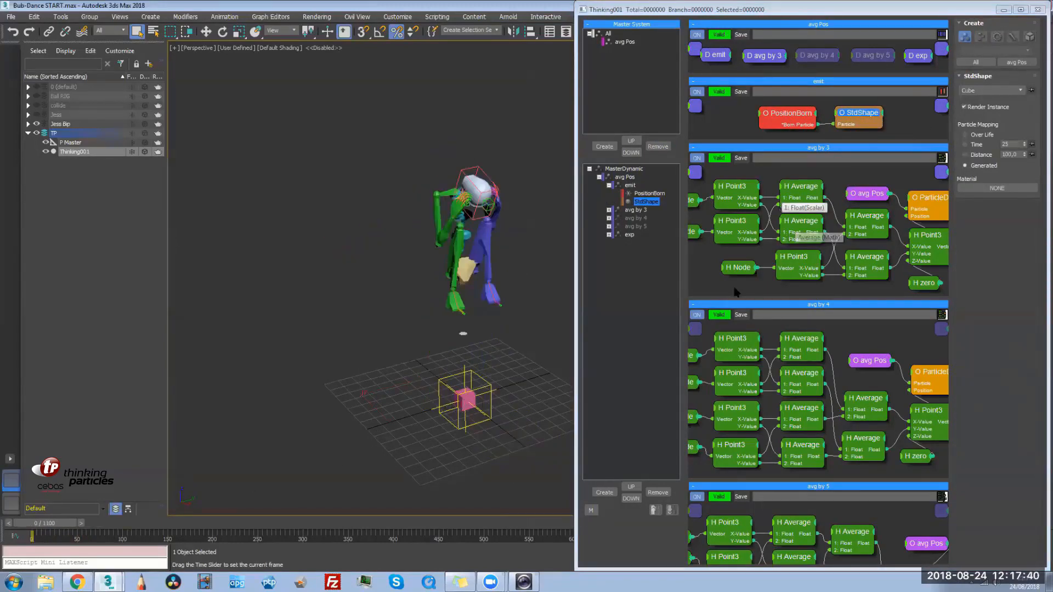
key(ctrl+d)
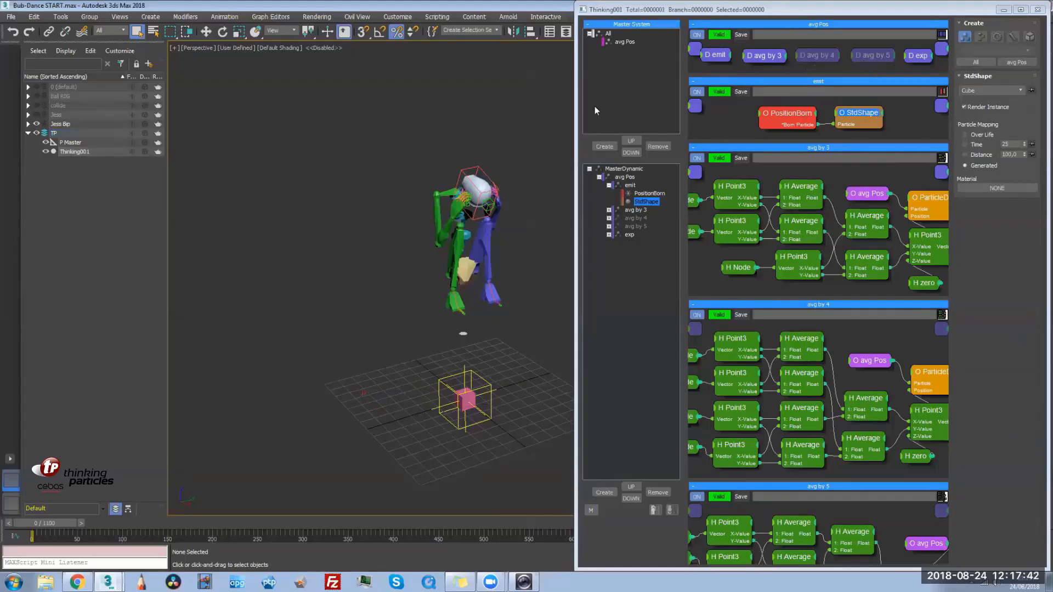
Widen the Thinking Particles window and review the avg by 3, avg by 4 and avg by 5 dynamic sets
drag(572, 111, 569, 111)
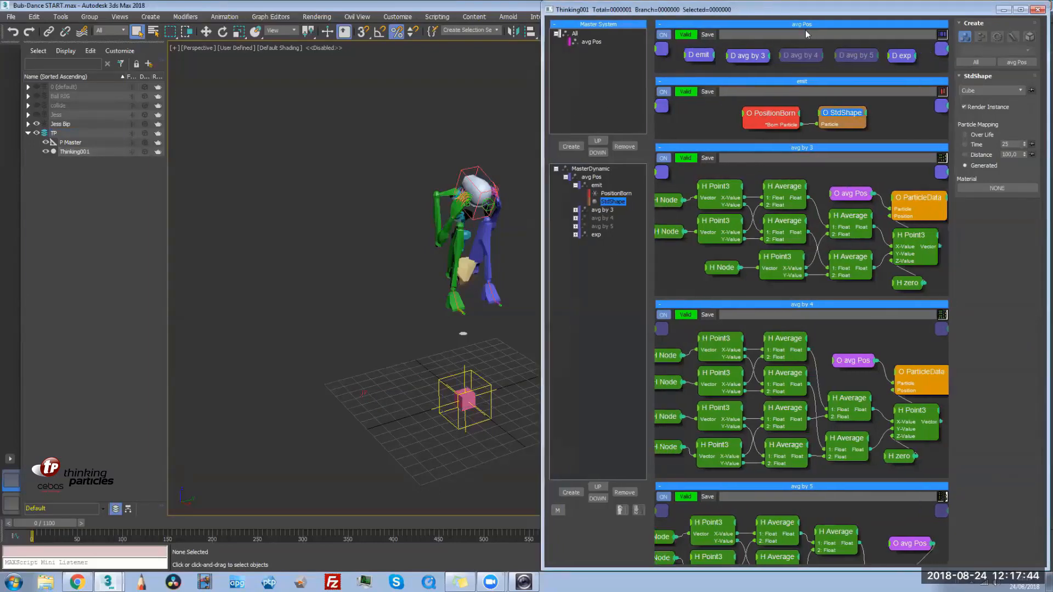
click(746, 57)
click(858, 56)
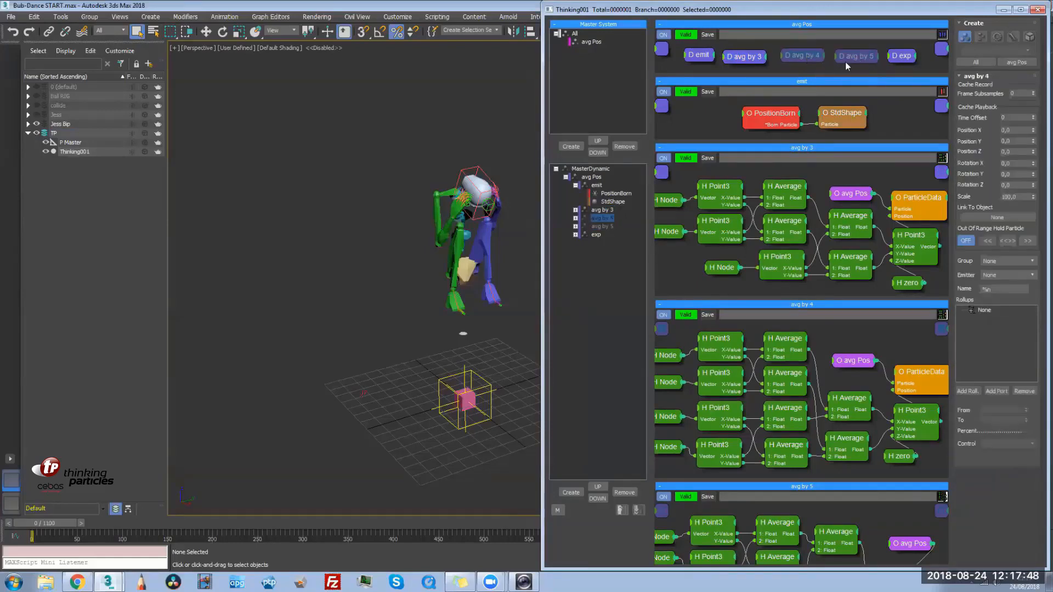
click(746, 56)
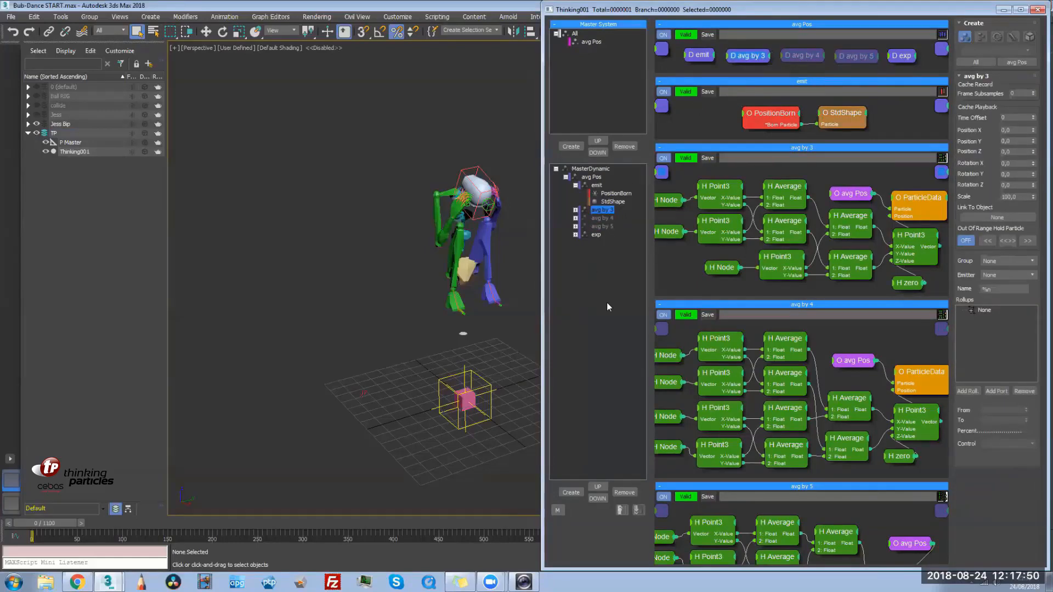
Assign the biped's right and left feet to the first two Node helpers in avg by 3, and scrub the timeline to check
middle_drag(686, 260, 712, 259)
click(691, 199)
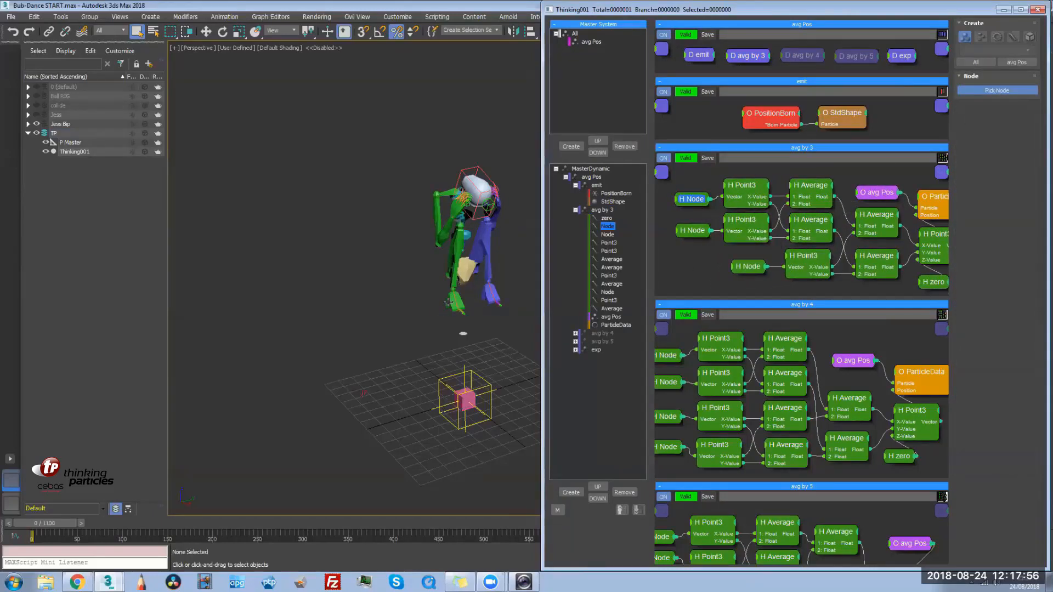
click(691, 230)
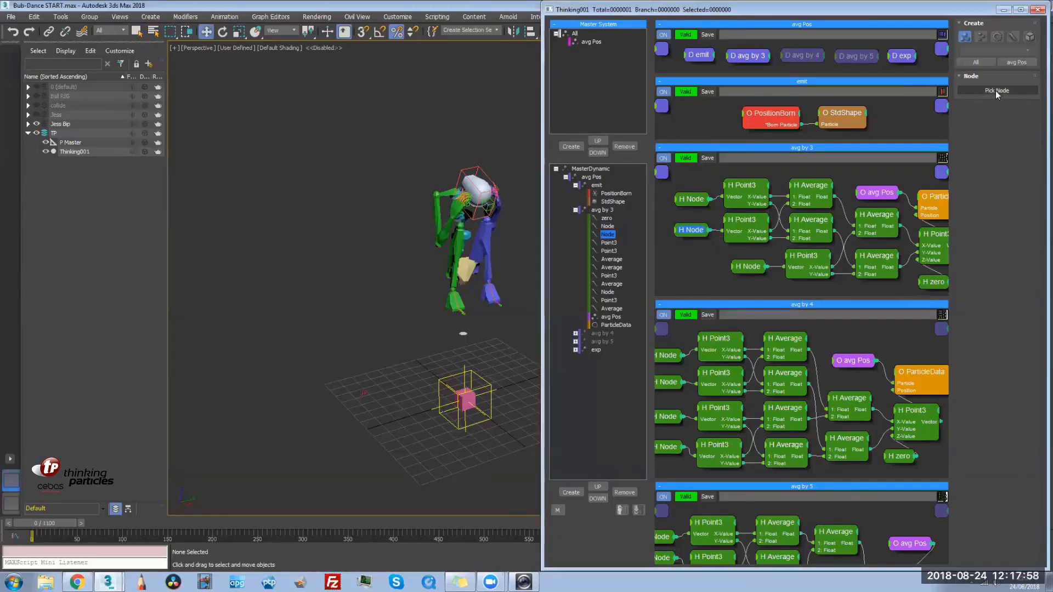
click(483, 294)
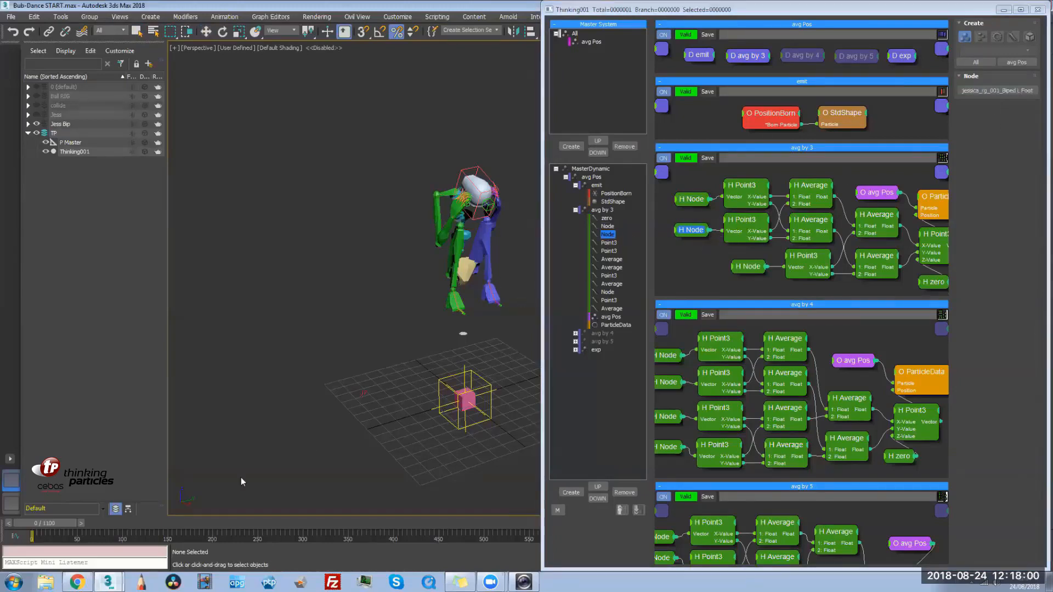
drag(53, 525, 85, 535)
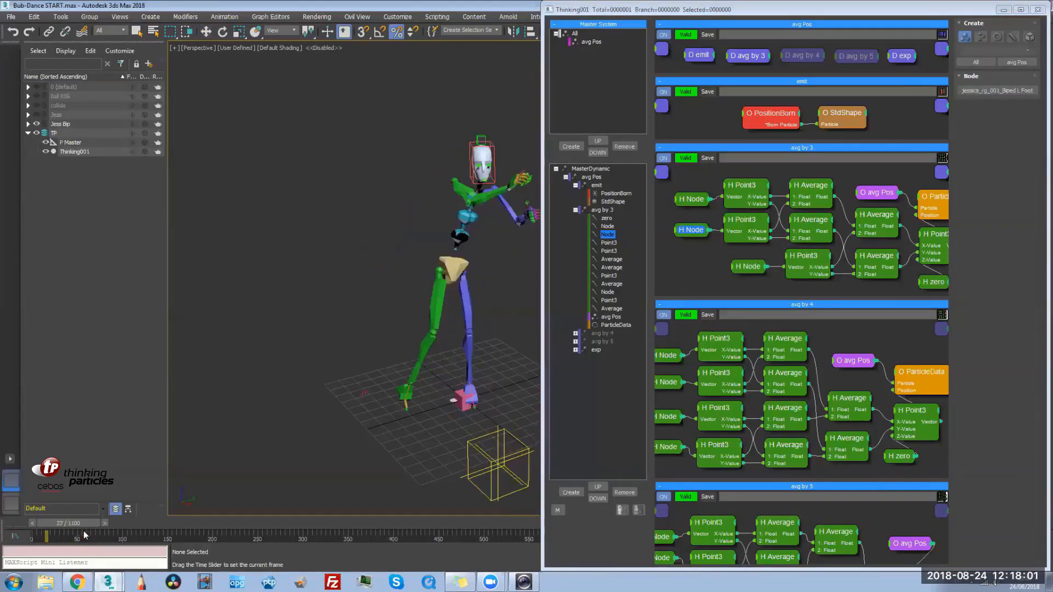
Assign the biped's HeadNub to the third Node helper in the avg by 3 dynamic set
click(748, 266)
middle_drag(722, 288, 694, 287)
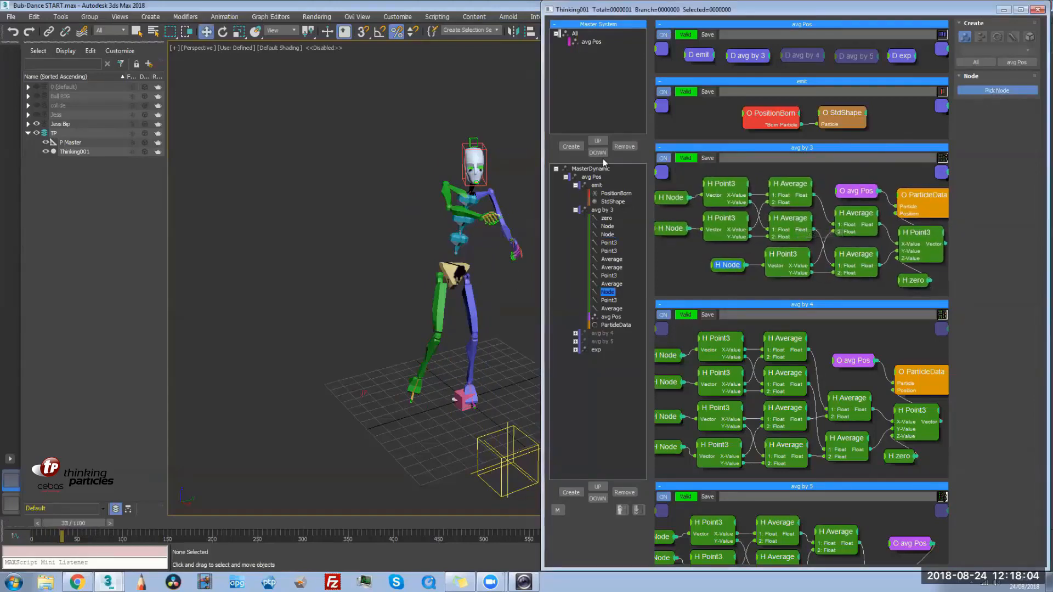
click(470, 138)
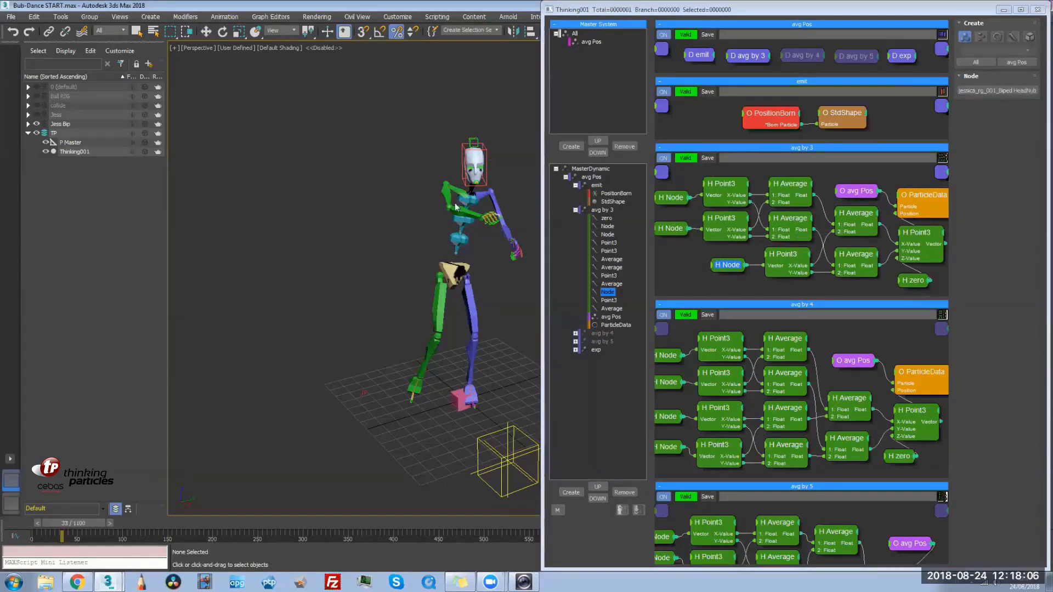
alt+middle_drag(413, 448, 302, 446)
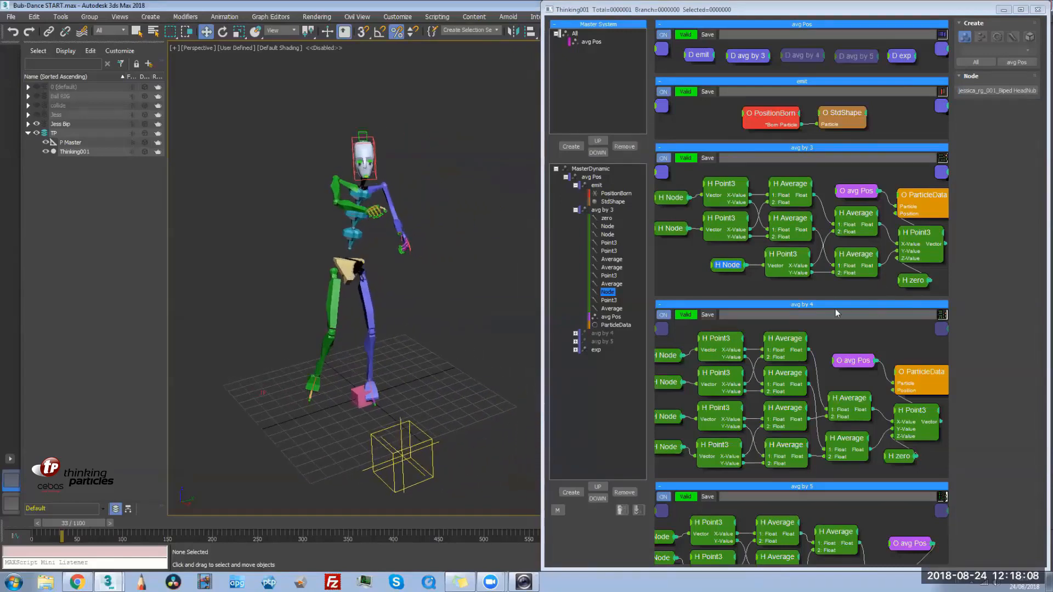
Review how the averages feed the final Point3 node in avg by 3, and inspect the cube beneath the biped from several angles
click(686, 277)
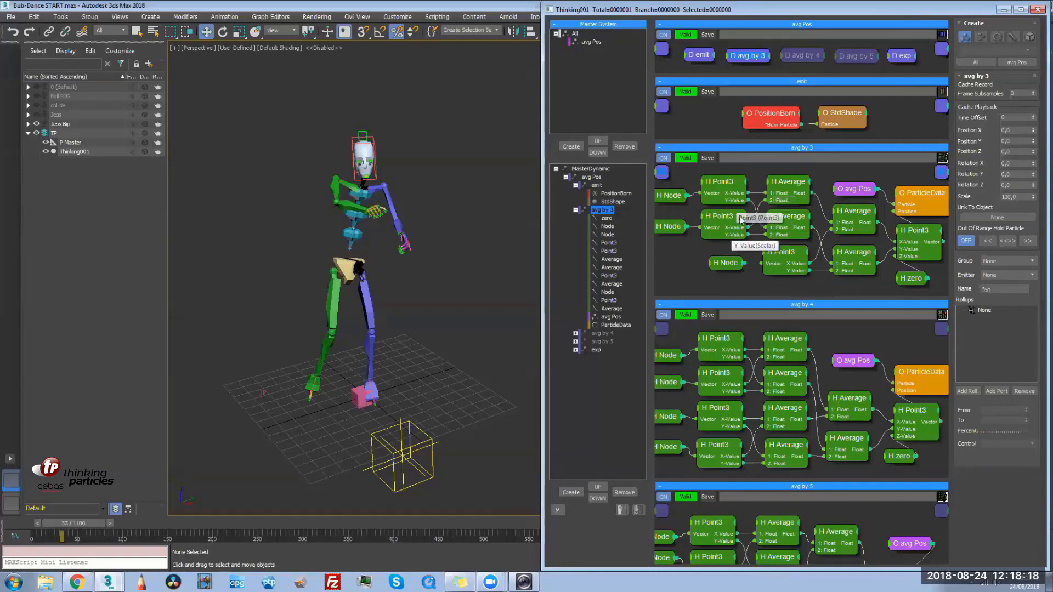
middle_drag(785, 223, 724, 217)
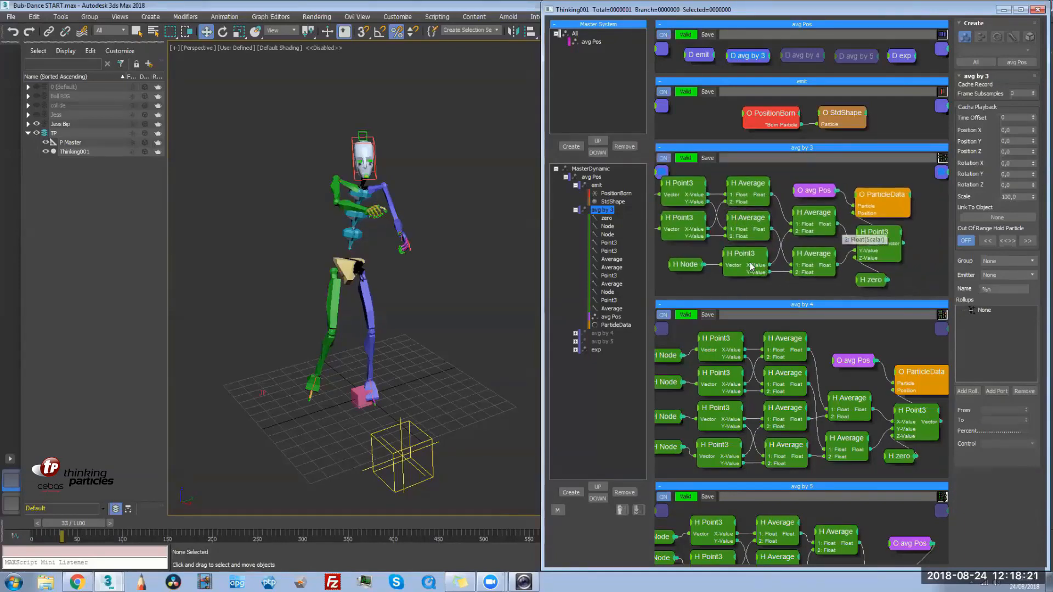
click(874, 233)
alt+middle_drag(410, 360, 365, 348)
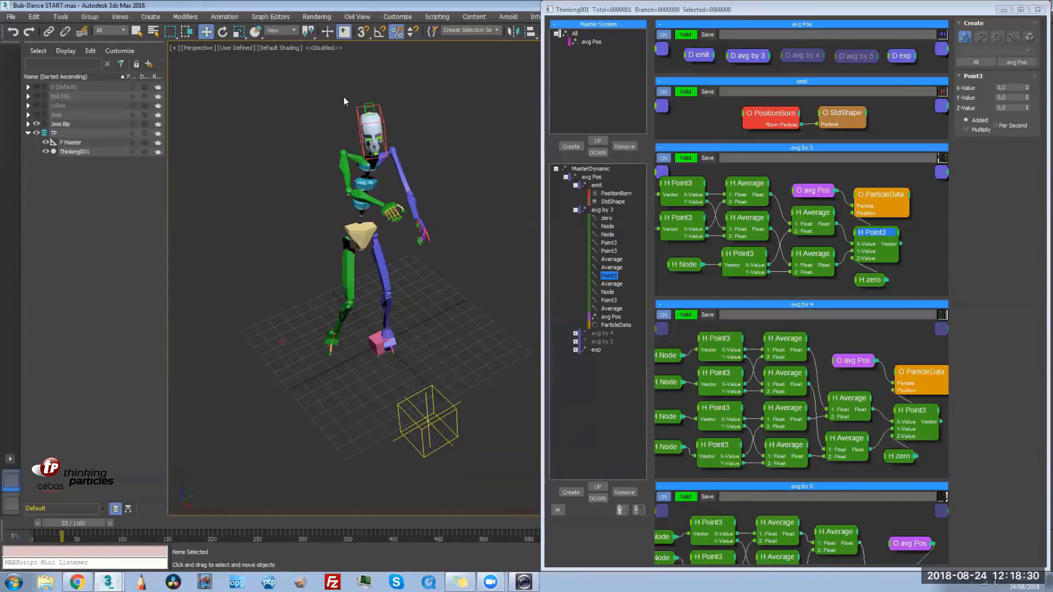
alt+middle_drag(391, 354, 100, 524)
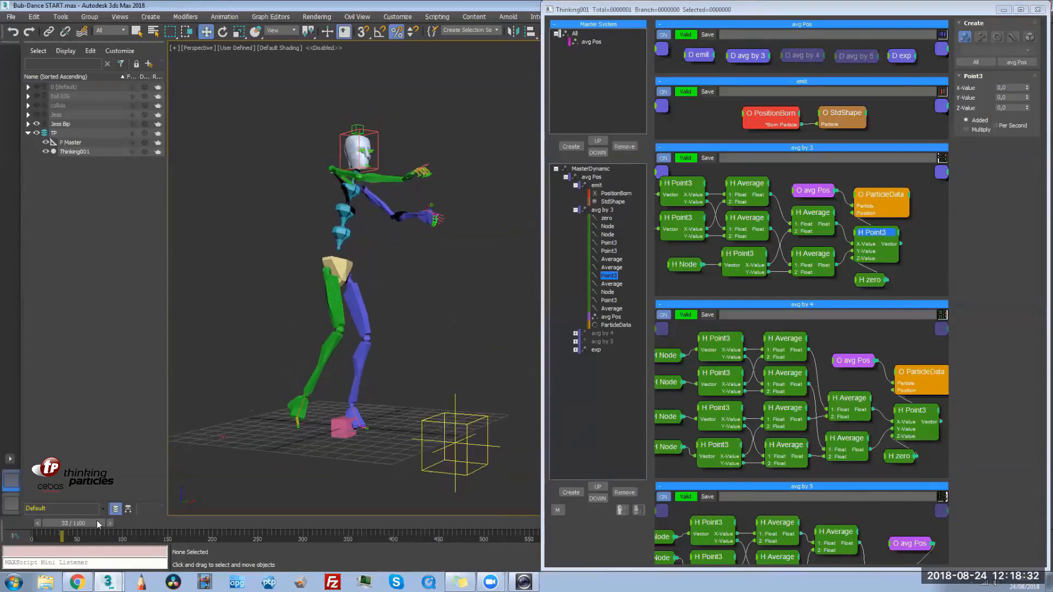
alt+middle_drag(347, 436, 417, 397)
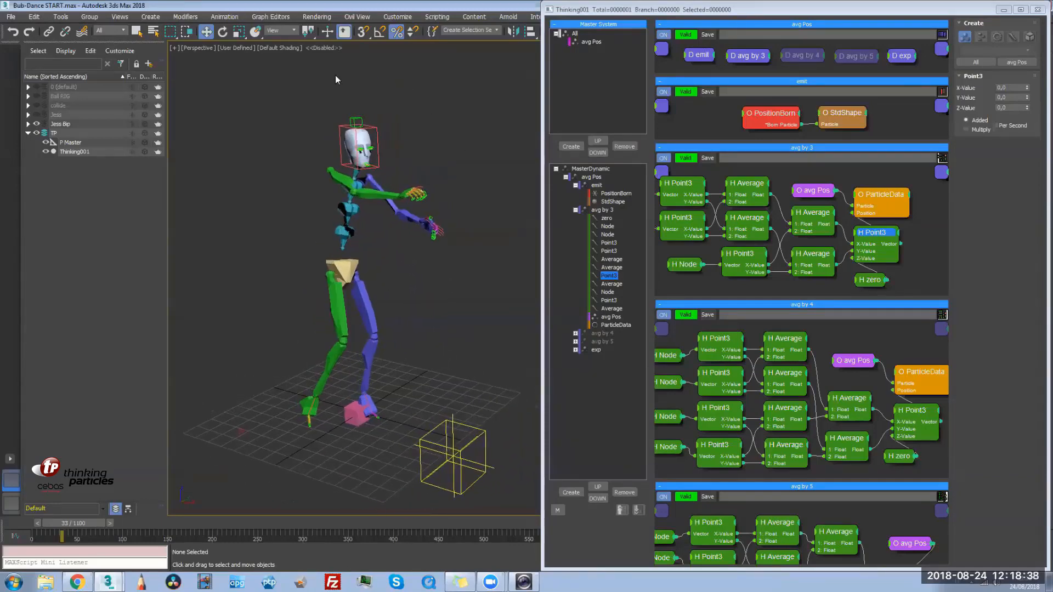
Briefly show and hide the Ball RIG layer, and scrub the timeline to frame 325 to check the cube's motion
click(37, 96)
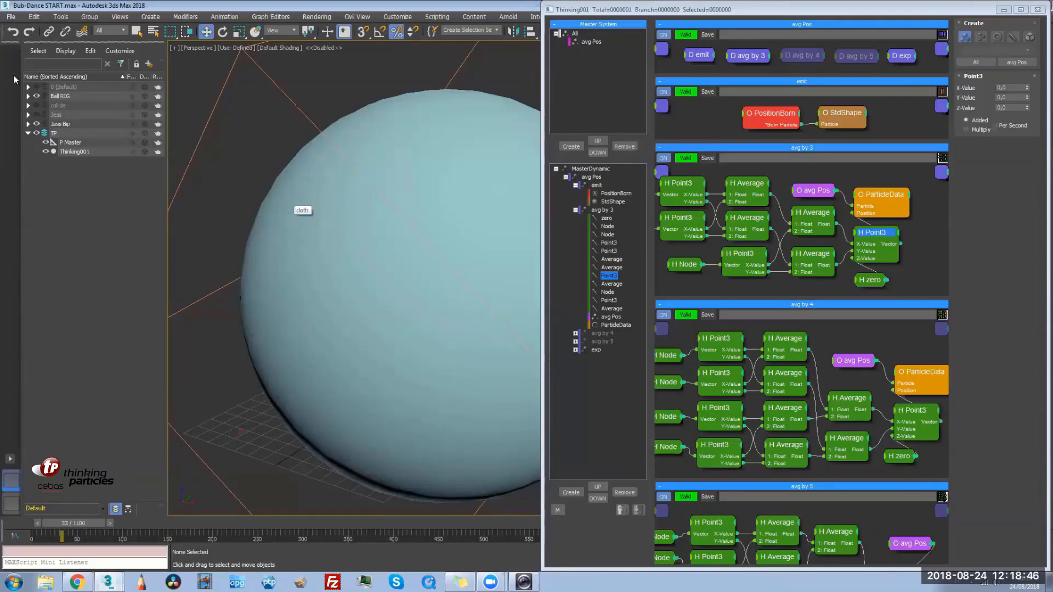
click(37, 97)
drag(69, 524, 330, 533)
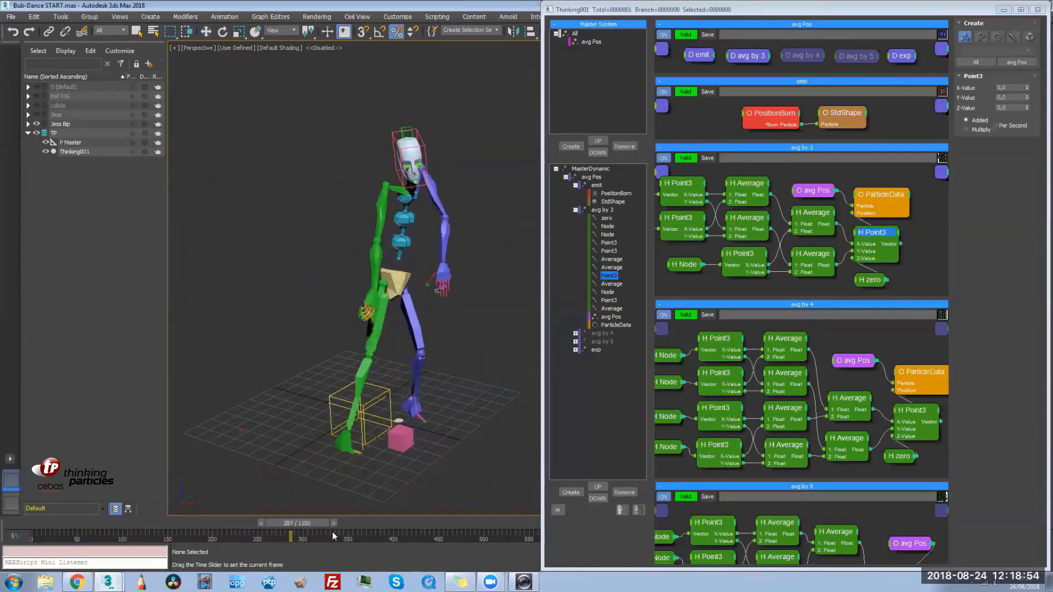
alt+middle_drag(366, 443, 232, 452)
Export the avg Pos particle over the active time segment with the Export operator in the exp set, and close the Thinking Particles window
drag(897, 322, 890, 246)
click(831, 535)
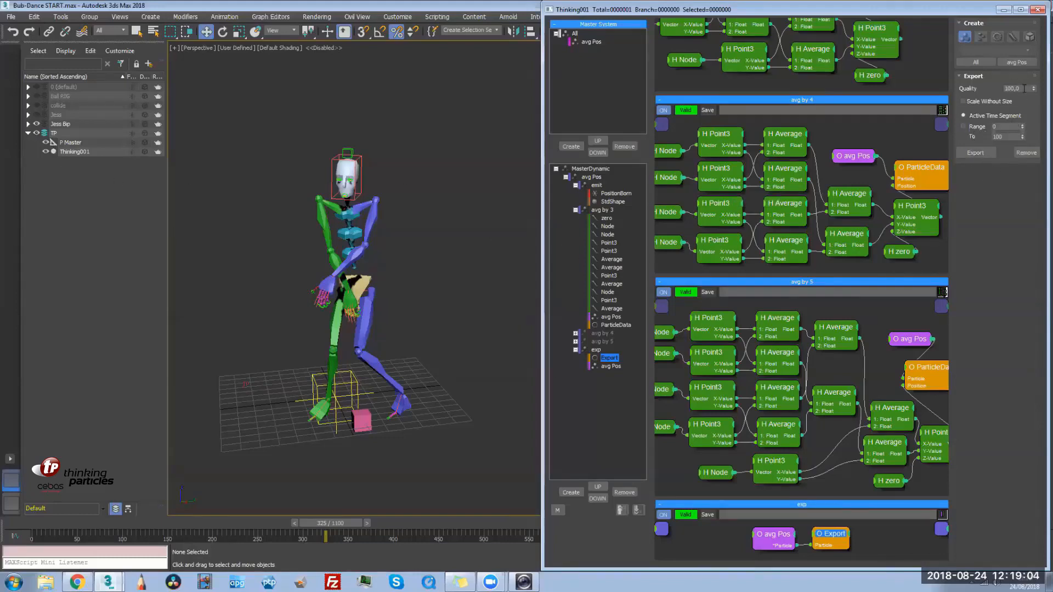
click(977, 153)
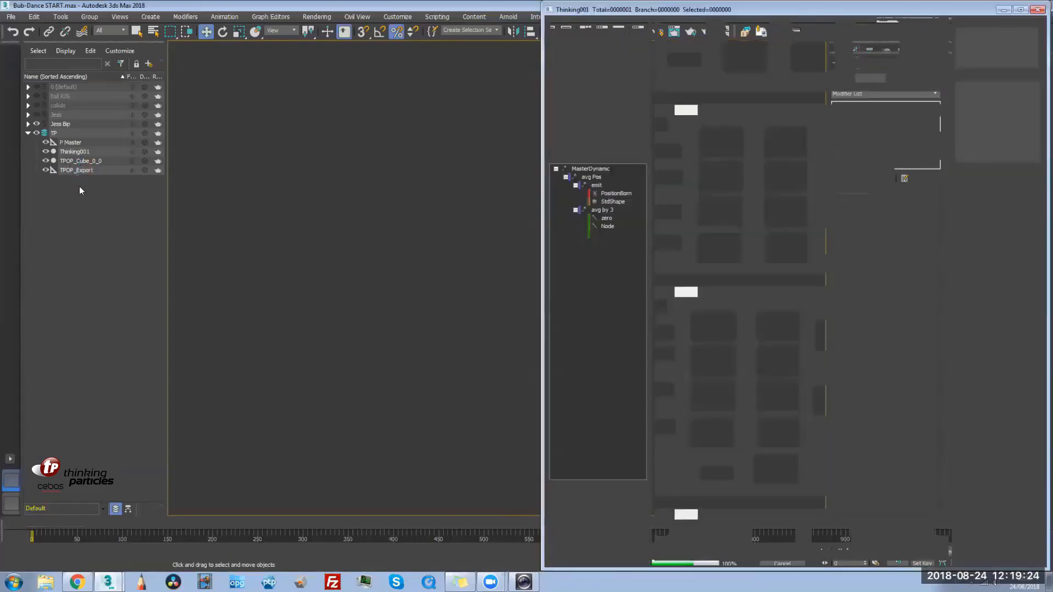
click(1037, 10)
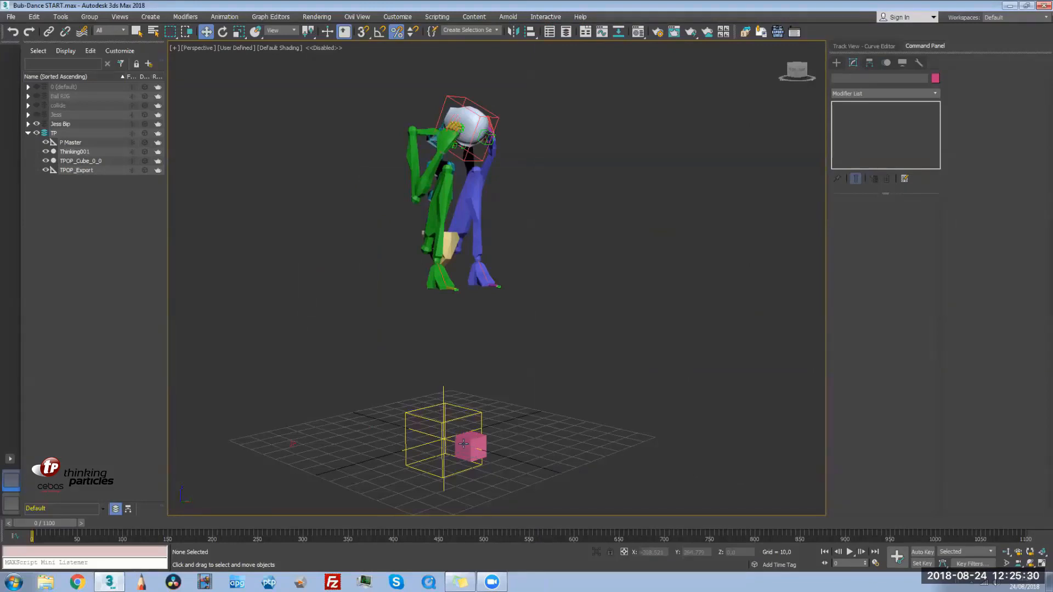
Open the Curve Editor for the exported cube and display its X Position and Y Position curves together
click(463, 443)
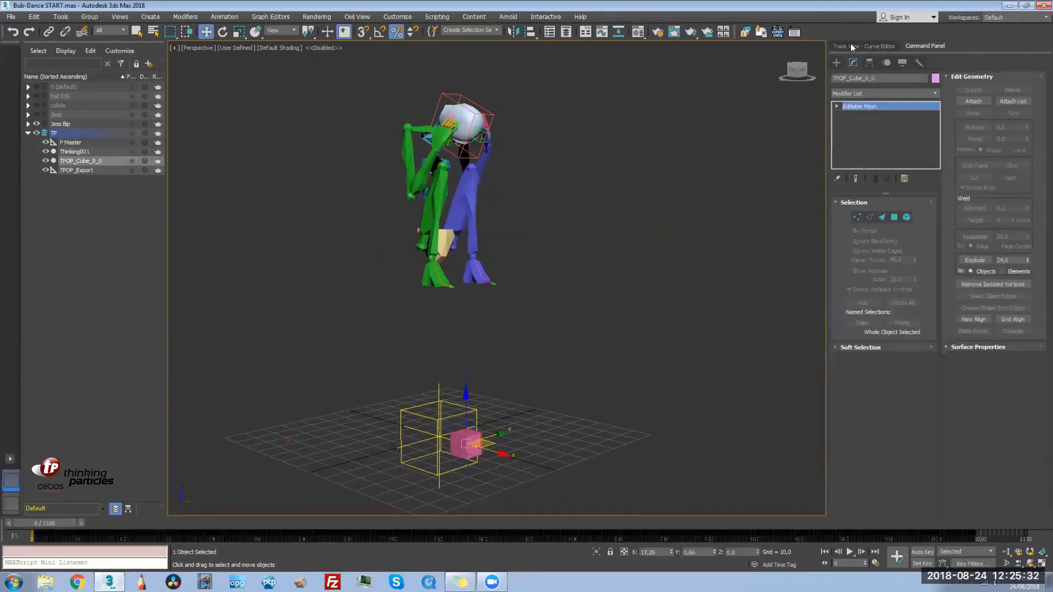
click(852, 46)
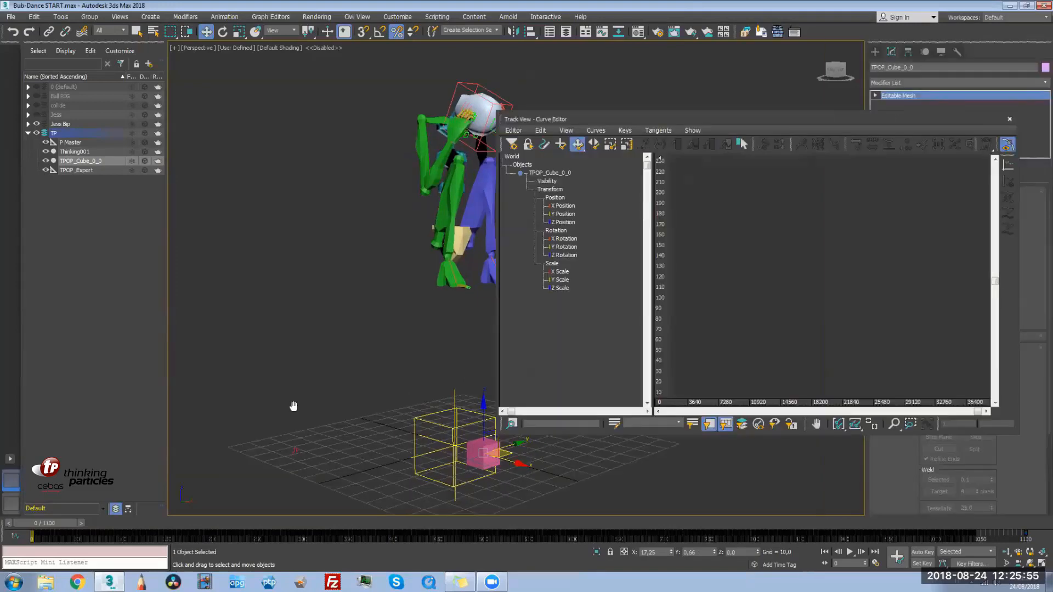
middle_drag(294, 406, 407, 438)
right_click(428, 468)
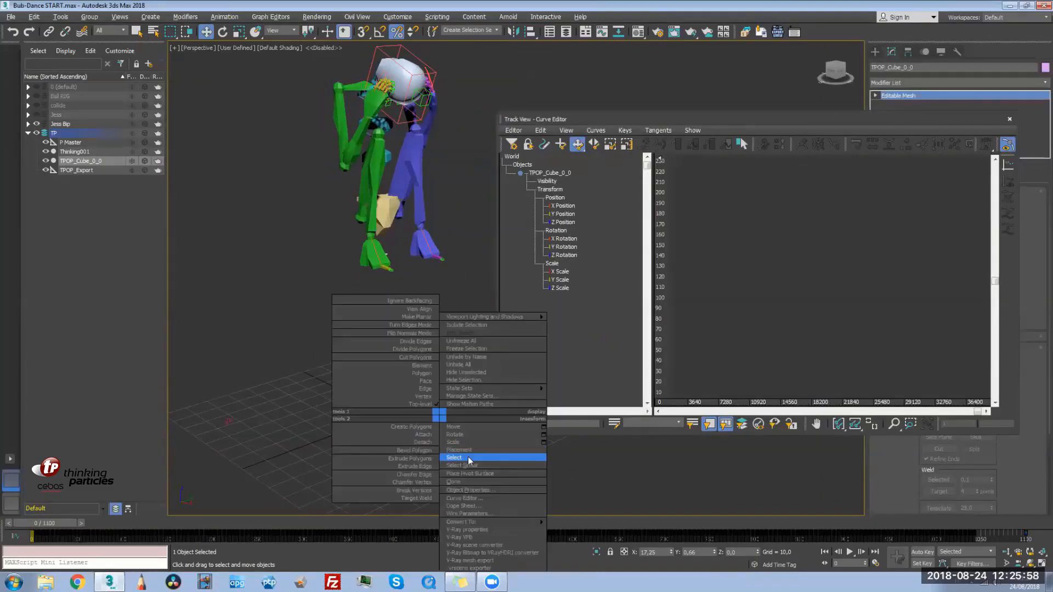
click(468, 458)
click(565, 206)
ctrl+click(568, 215)
drag(651, 305, 610, 305)
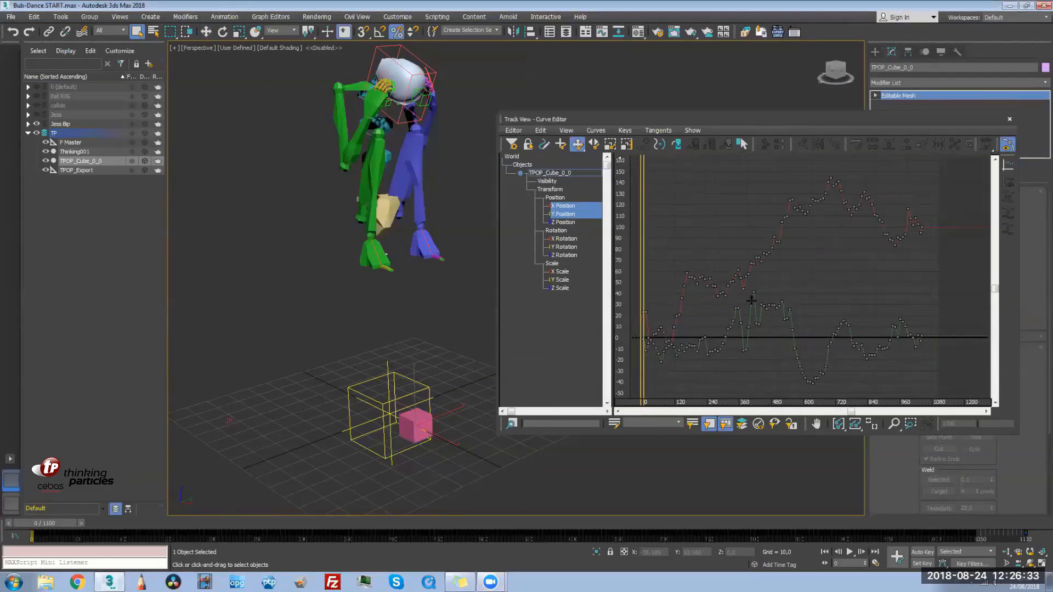
click(839, 423)
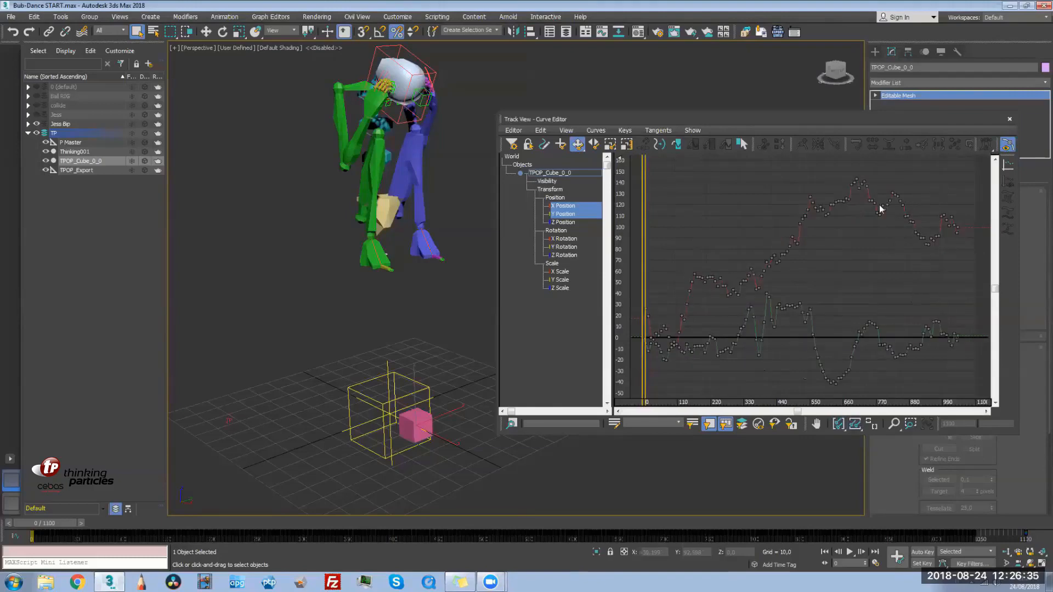
Scrub the timeline to frame 16 to compare the exported cube with the P Master helper, and deselect everything
middle_drag(375, 294, 364, 298)
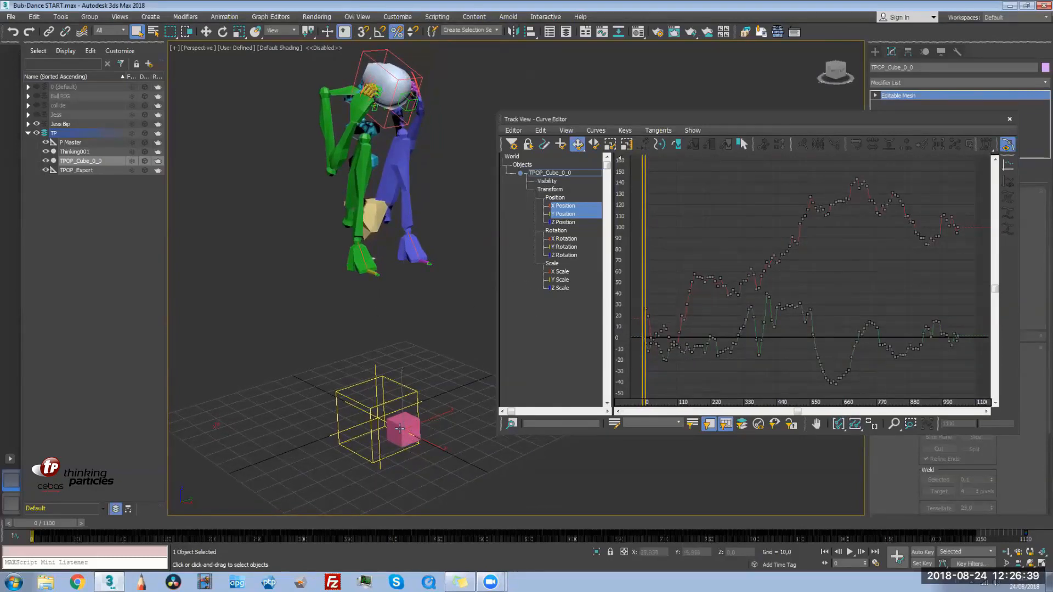
alt+middle_drag(405, 415, 439, 434)
mouse_move(52, 524)
mouse_down()
mouse_move(77, 525)
mouse_move(65, 524)
mouse_up()
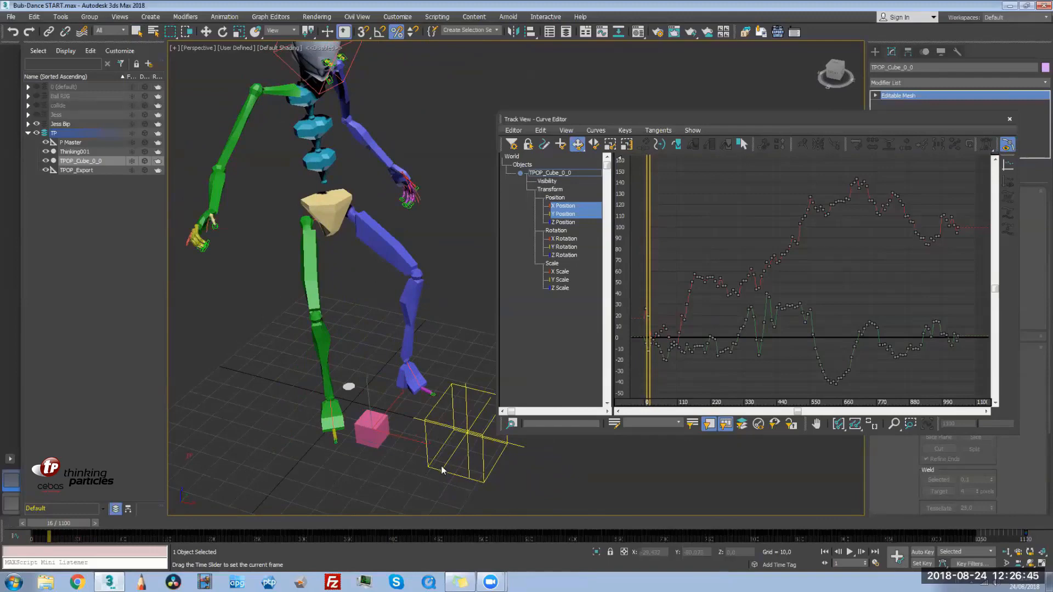
key(q)
click(383, 474)
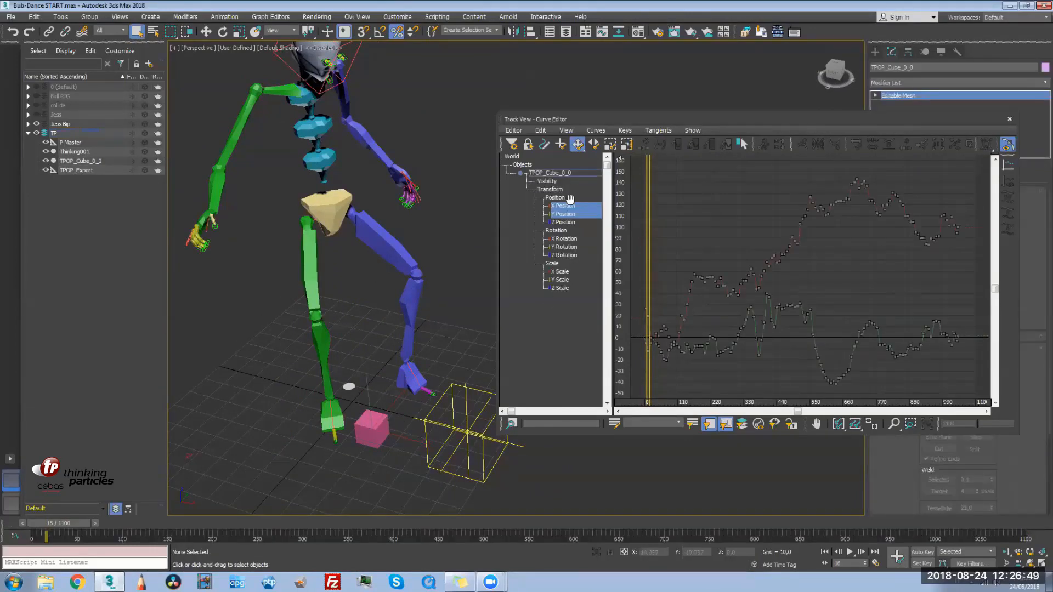
Copy the exported cube's X Position track and paste it as a copy onto P Master's X Position
click(569, 206)
right_click(567, 204)
click(598, 253)
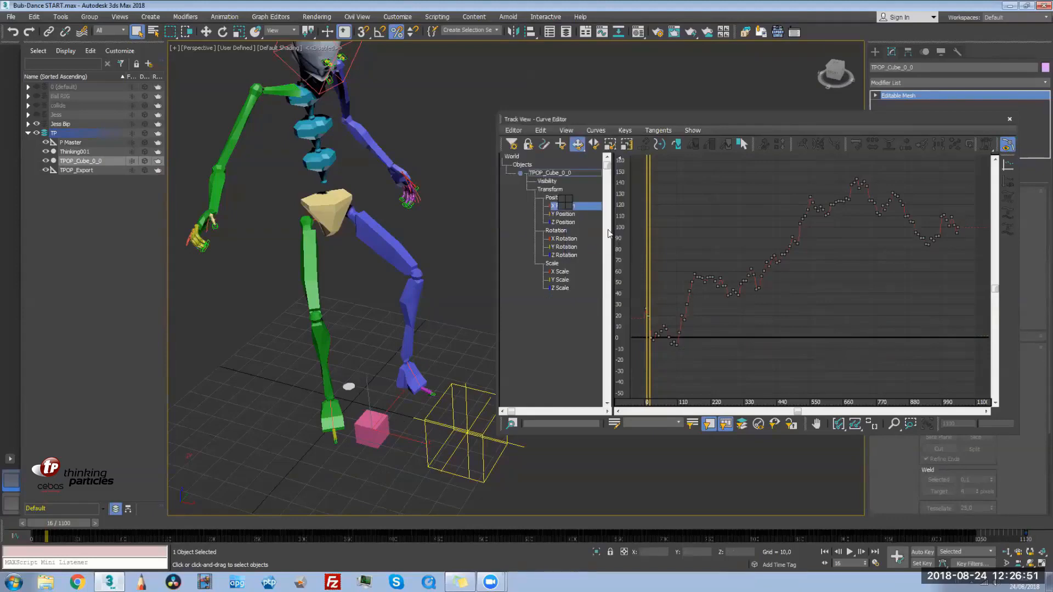
drag(597, 117, 583, 107)
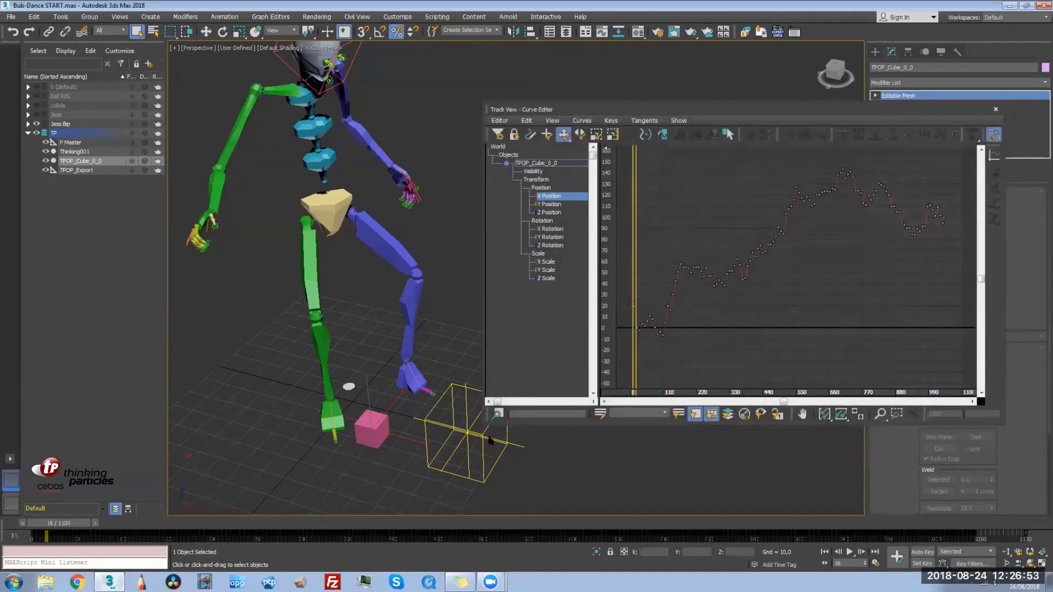
click(477, 480)
click(550, 188)
right_click(549, 188)
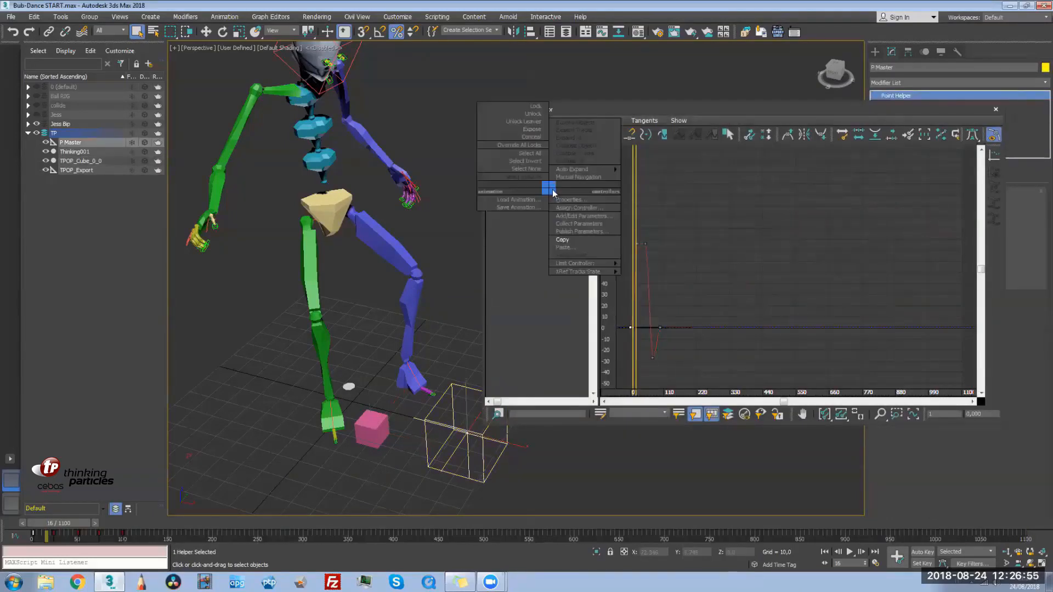
click(573, 246)
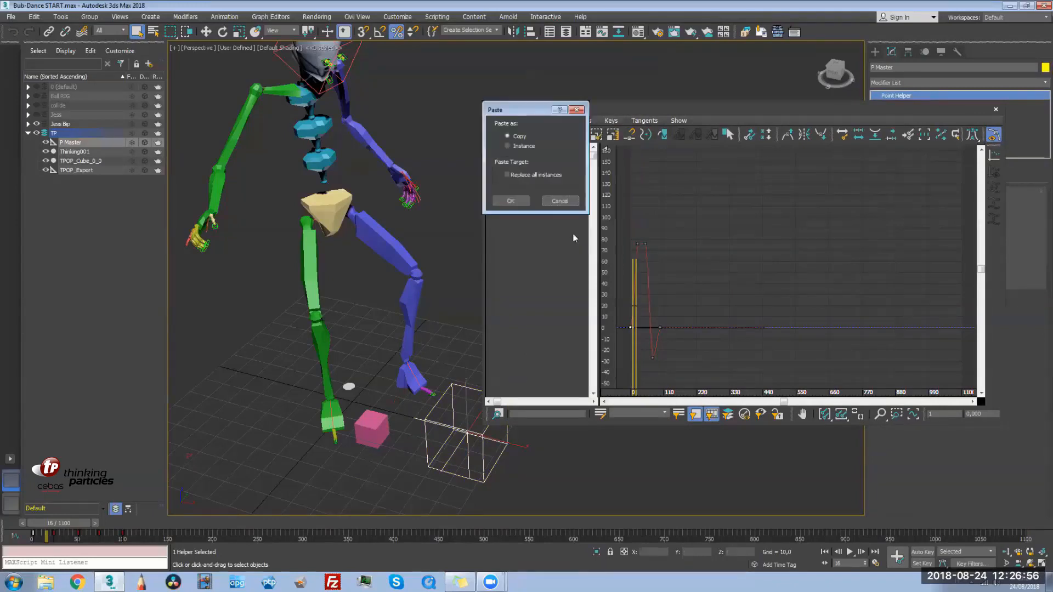
click(521, 199)
Copy the exported cube's Y Position track and paste it onto P Master's Y Position
click(379, 432)
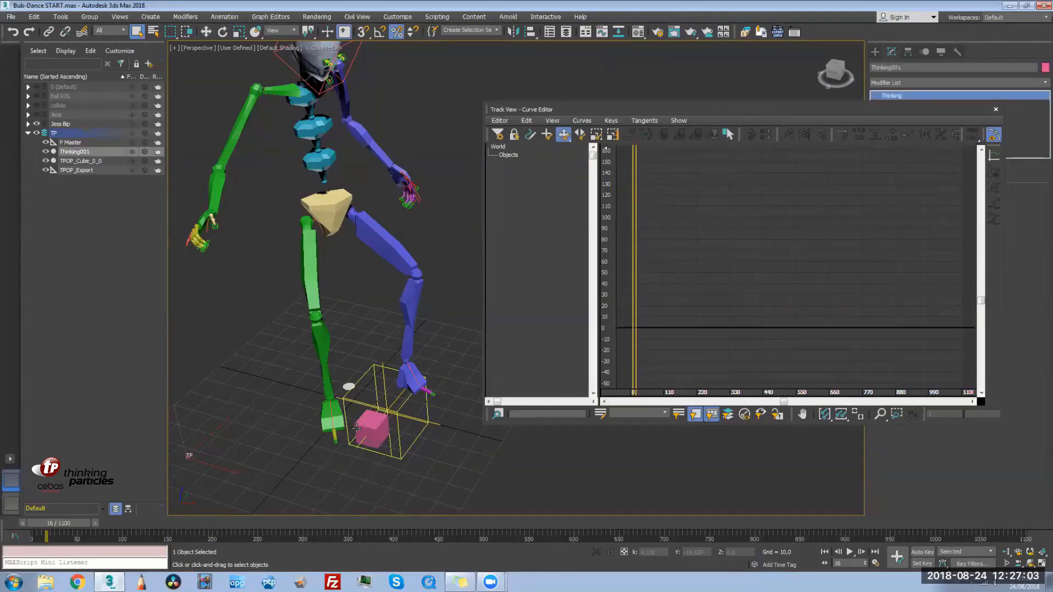
click(85, 161)
click(554, 205)
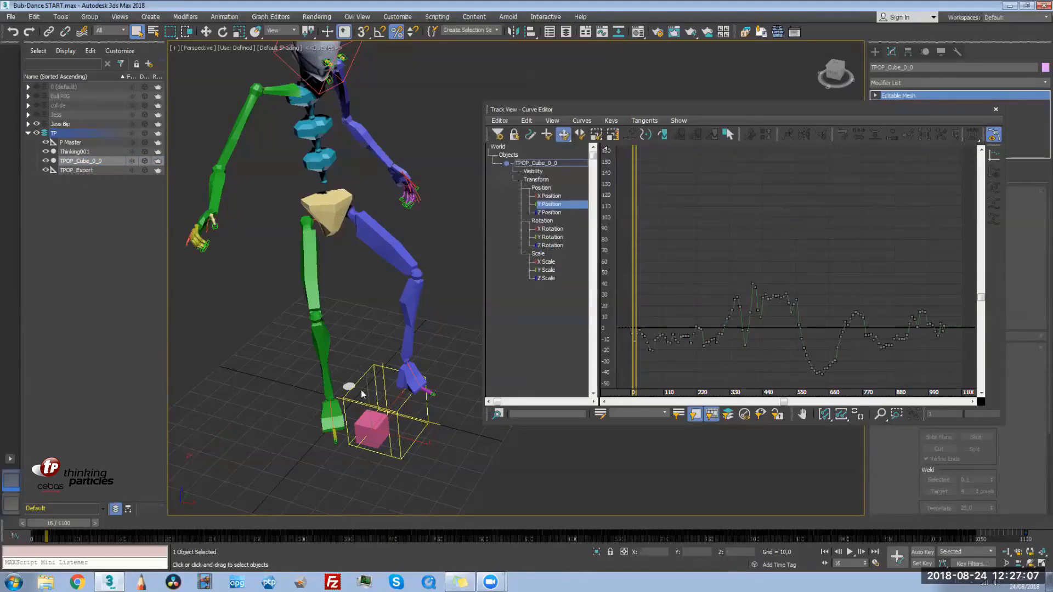
click(371, 366)
click(551, 195)
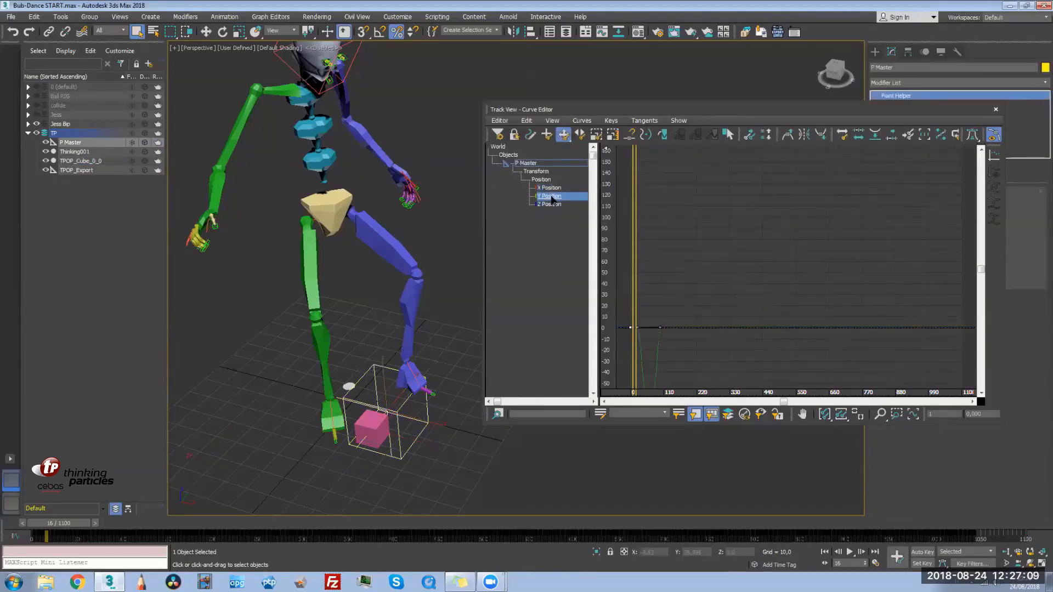
right_click(549, 195)
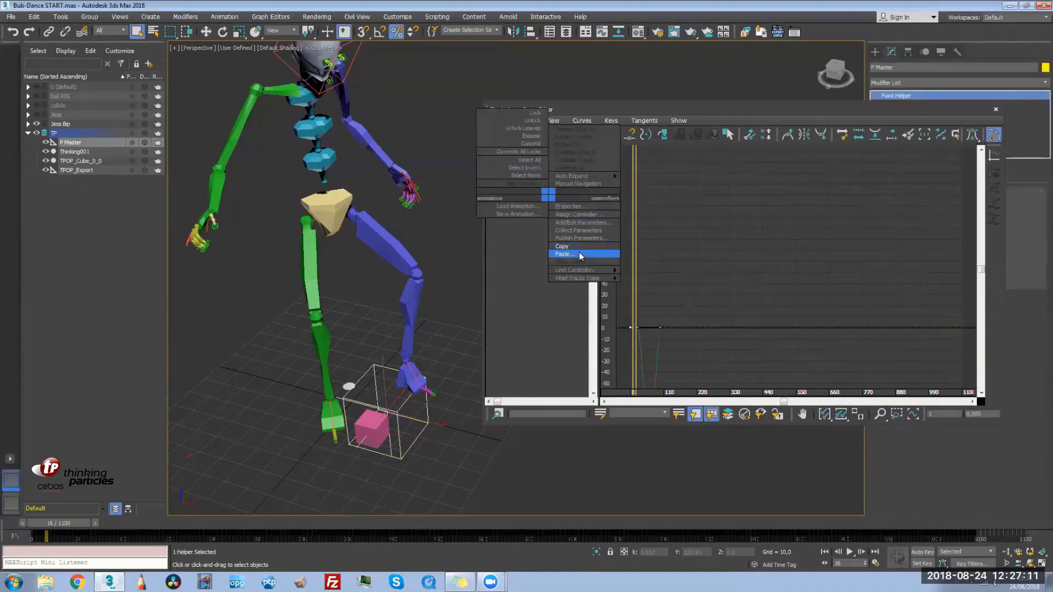
click(579, 252)
Delete all of P Master's Z Position keys, and hide the exported cube and TPOP_Export objects
click(552, 204)
ctrl+alt+middle_drag(773, 323, 727, 352)
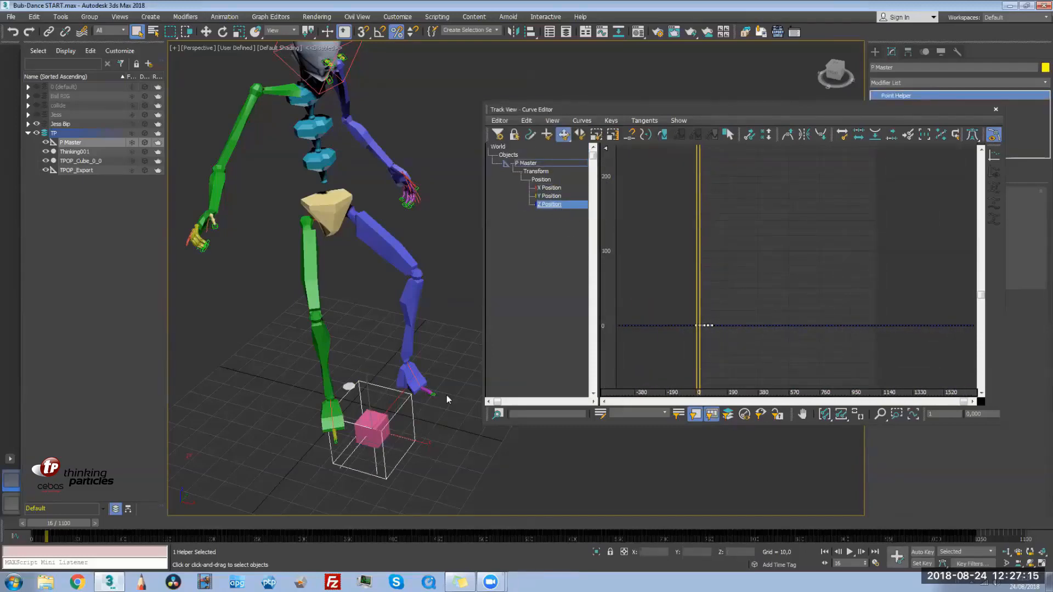
key(Delete)
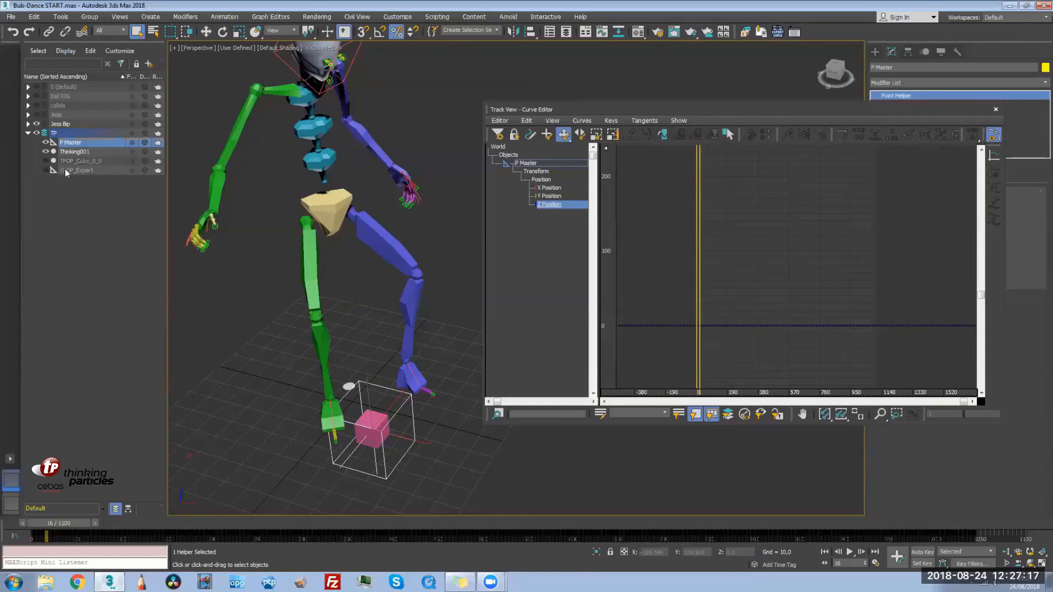
middle_drag(356, 359, 365, 337)
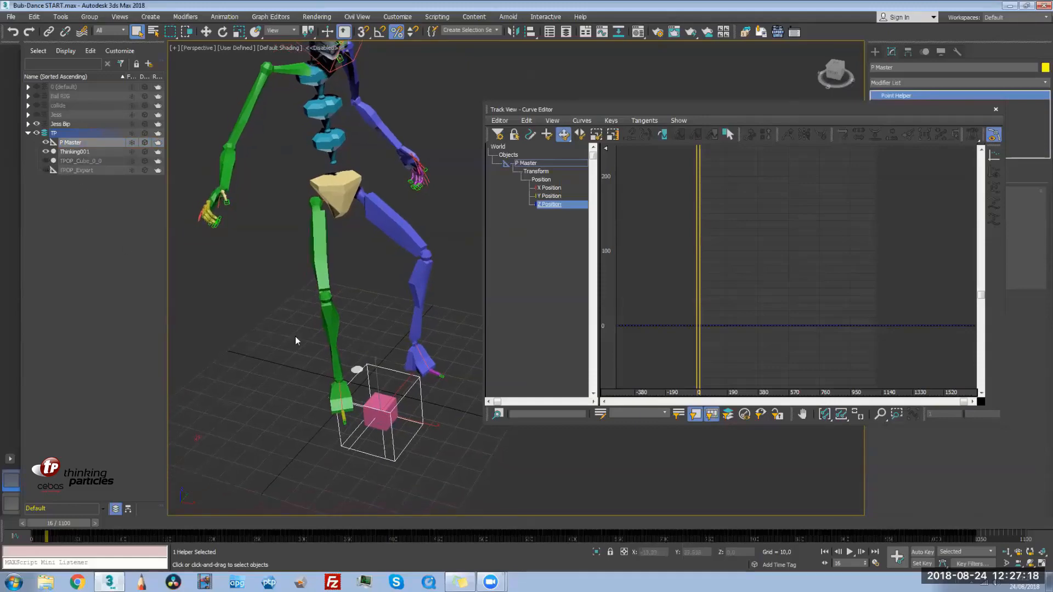
click(104, 233)
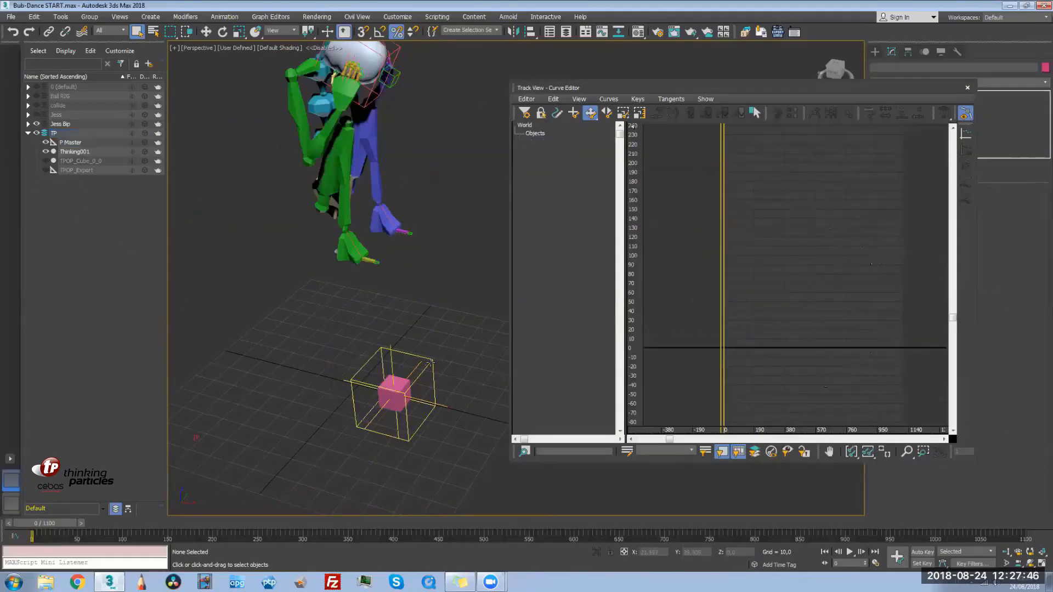
Select the P Master helper at frame 0 and examine its X Position and Y Position curves
click(374, 412)
drag(55, 527, 21, 531)
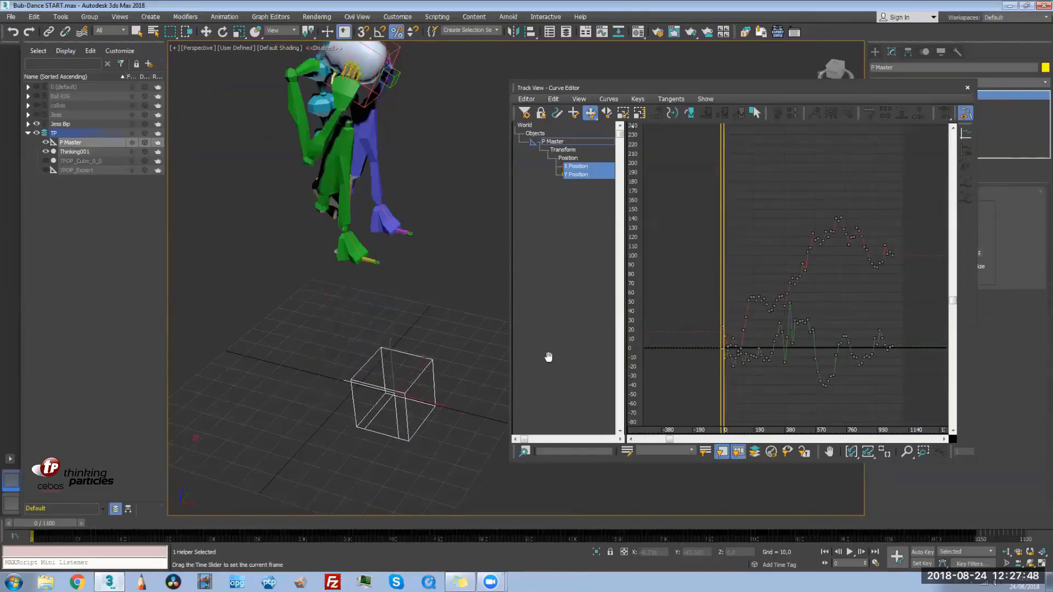
middle_drag(711, 346, 676, 325)
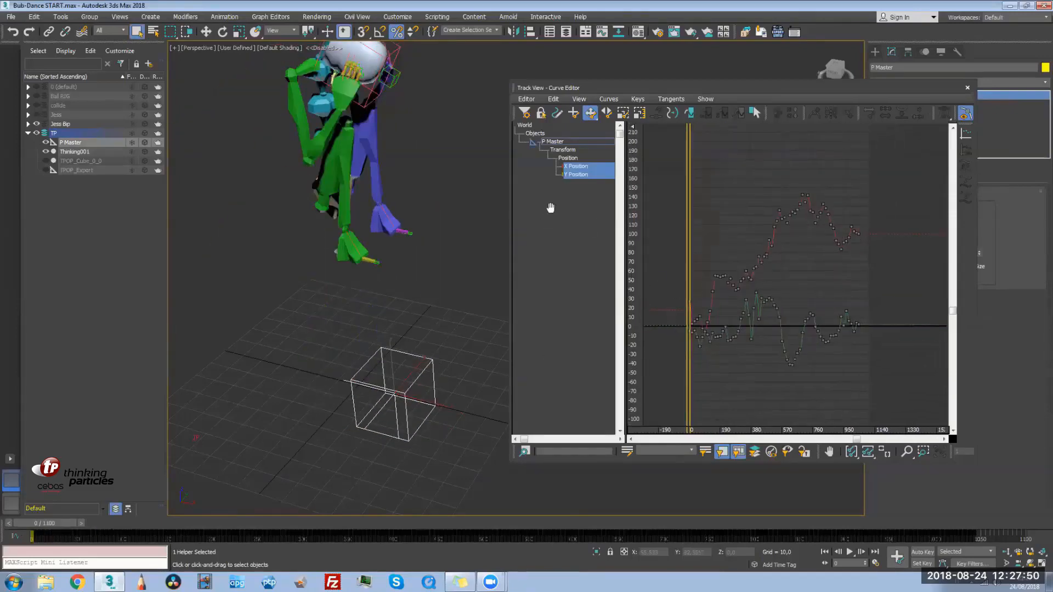
Assign a Bezier Float controller to P Master's X Position track
ctrl+click(580, 174)
ctrl+click(580, 174)
click(851, 453)
click(867, 453)
click(578, 168)
click(580, 168)
right_click(578, 169)
click(601, 183)
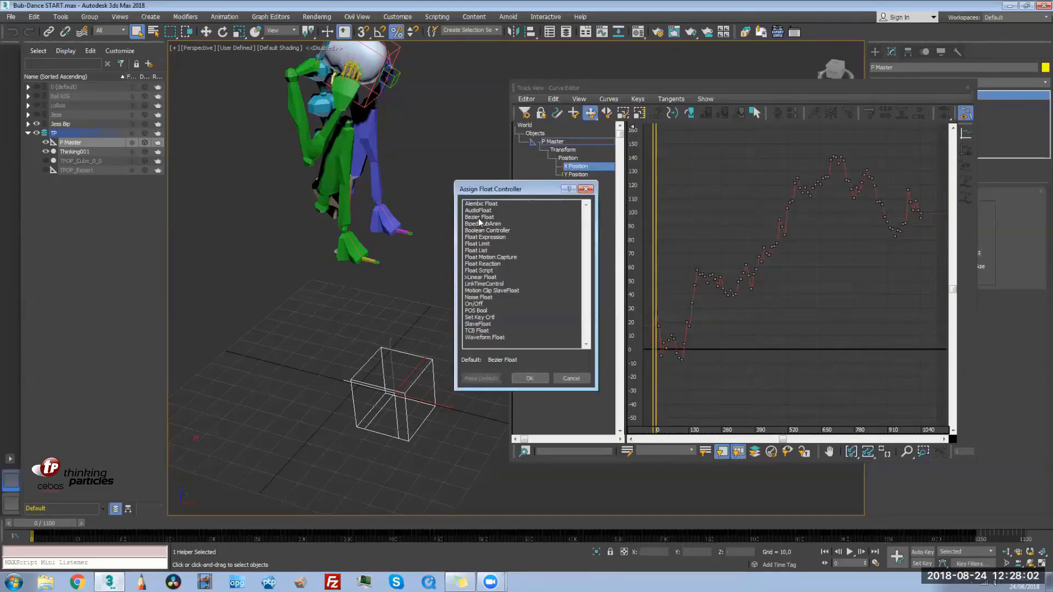
click(585, 189)
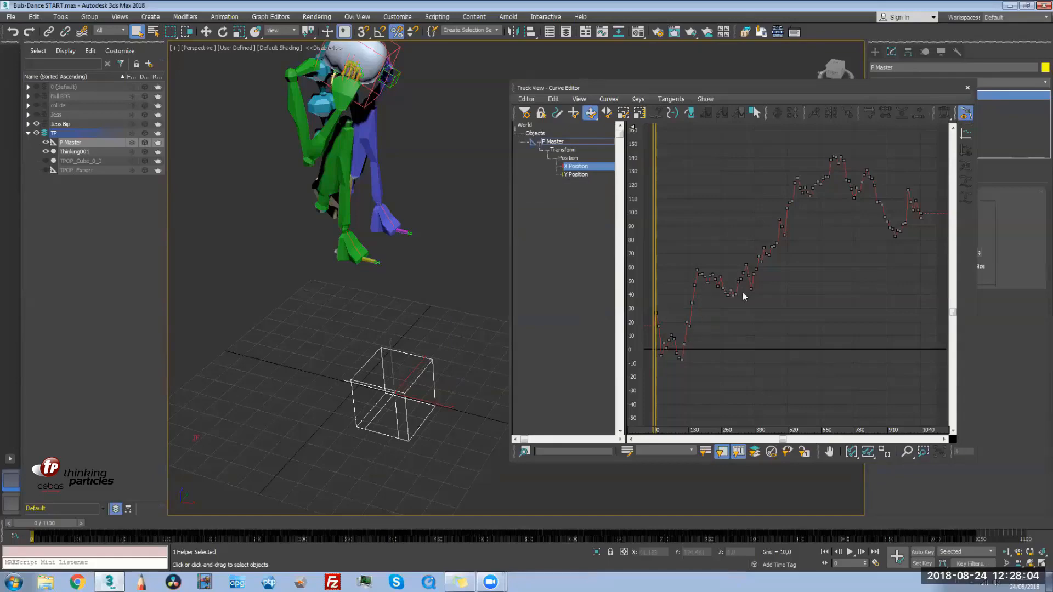
Assign a Bezier Float controller to P Master's Y Position track, keeping P Master selected
click(576, 174)
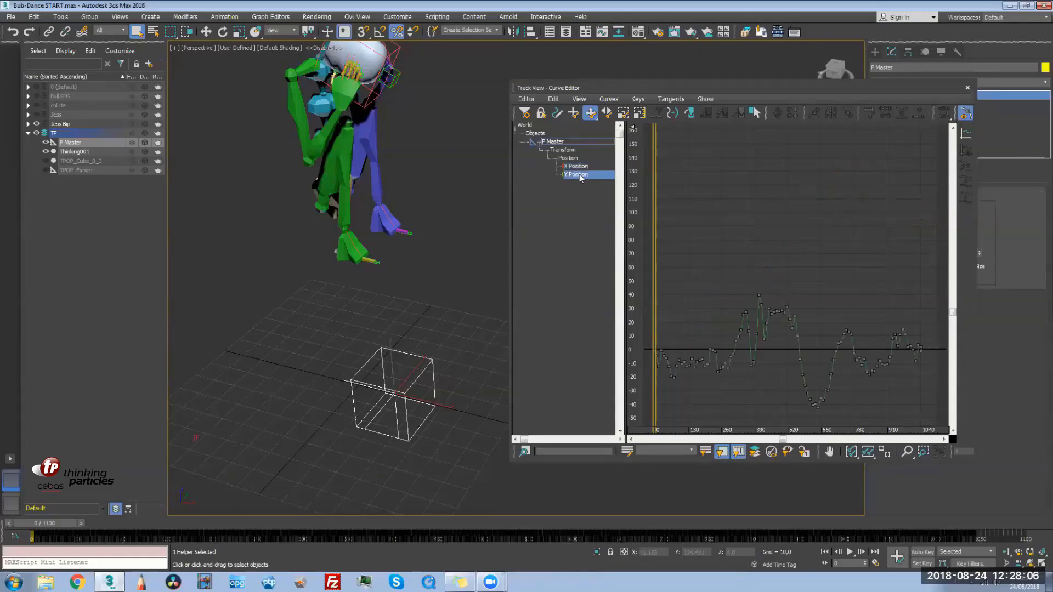
right_click(573, 174)
click(592, 193)
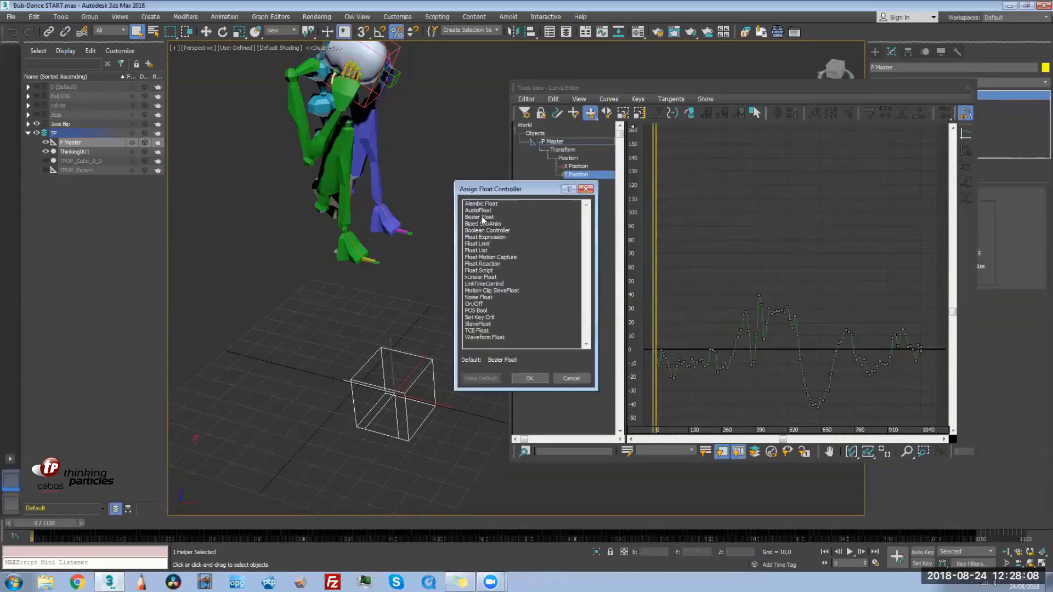
double_click(493, 220)
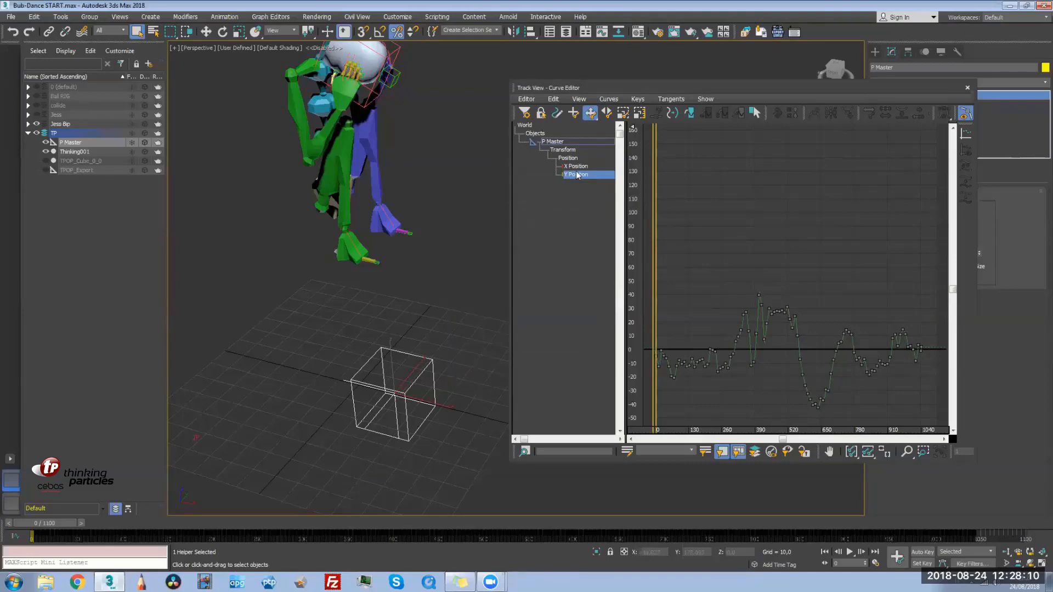
click(480, 352)
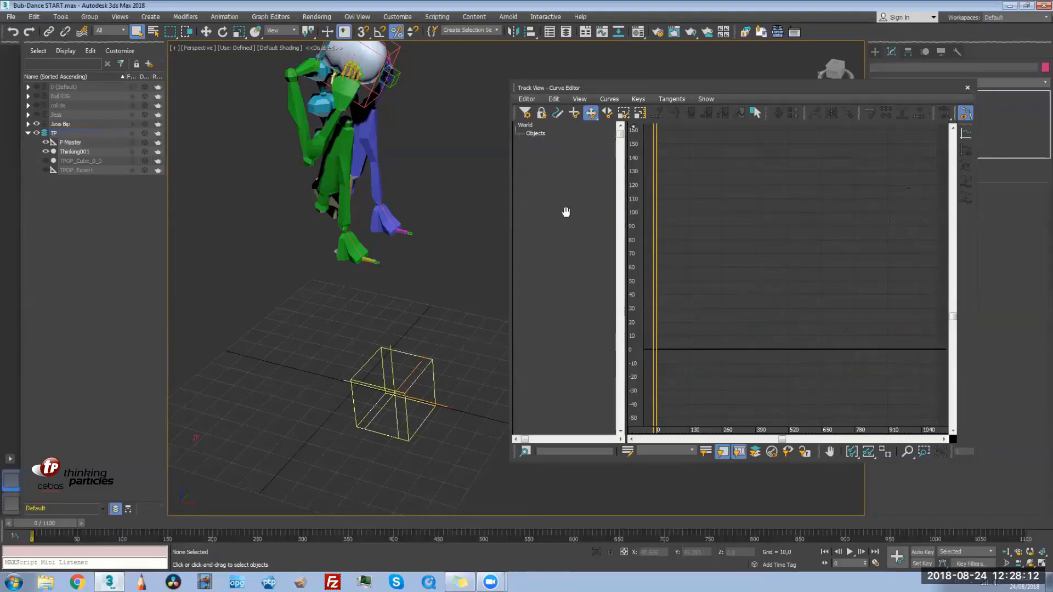
key(ctrl+z)
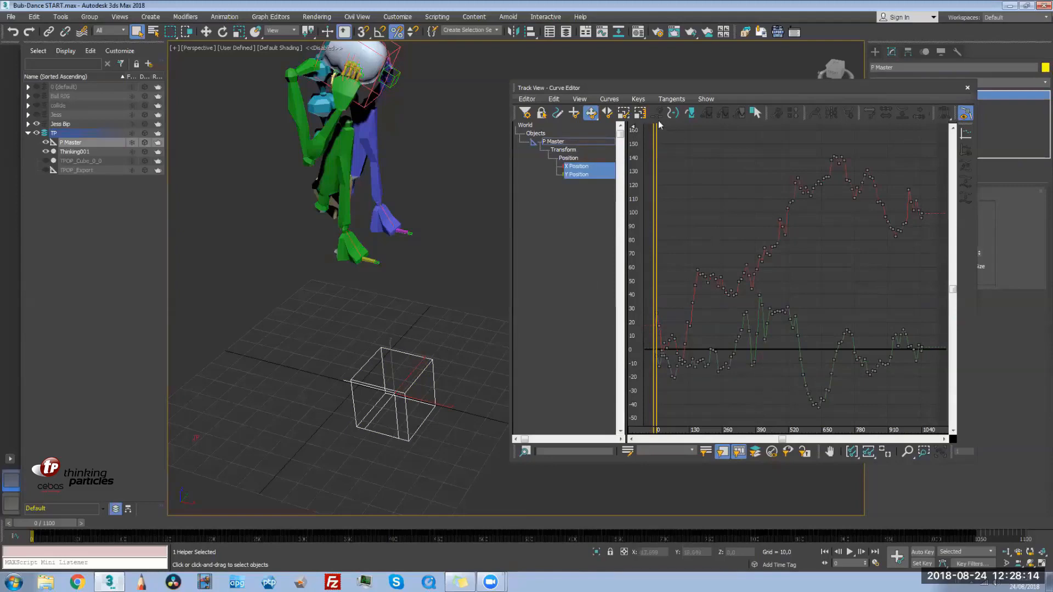
Select all keys on P Master's X and Y Position curves, widen the Curve Editor, and set the key tangents to smooth
drag(649, 134, 939, 417)
drag(976, 241, 1052, 241)
drag(973, 86, 652, 132)
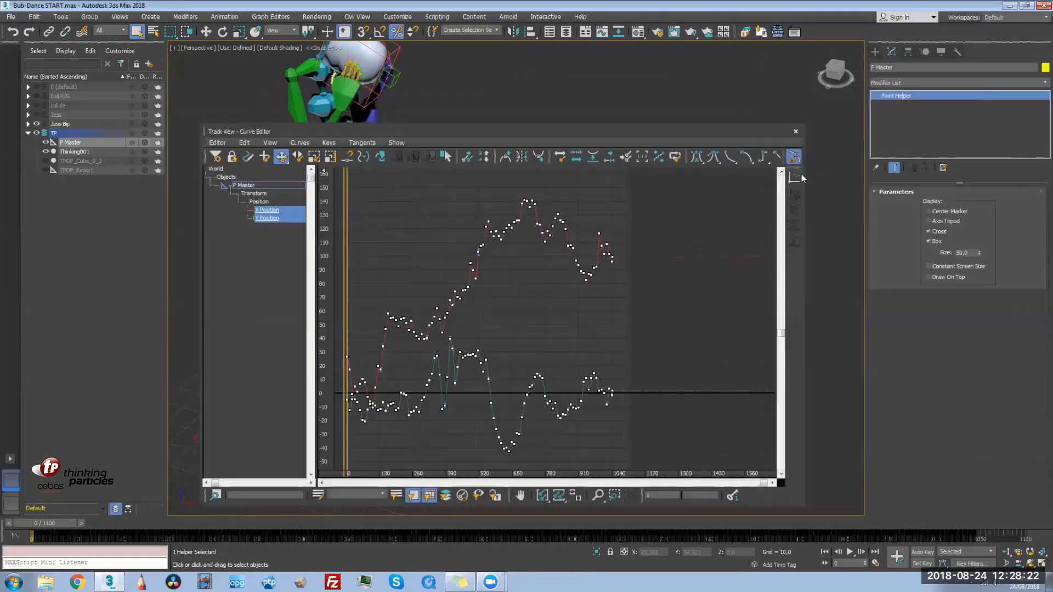
click(863, 192)
drag(807, 296, 915, 290)
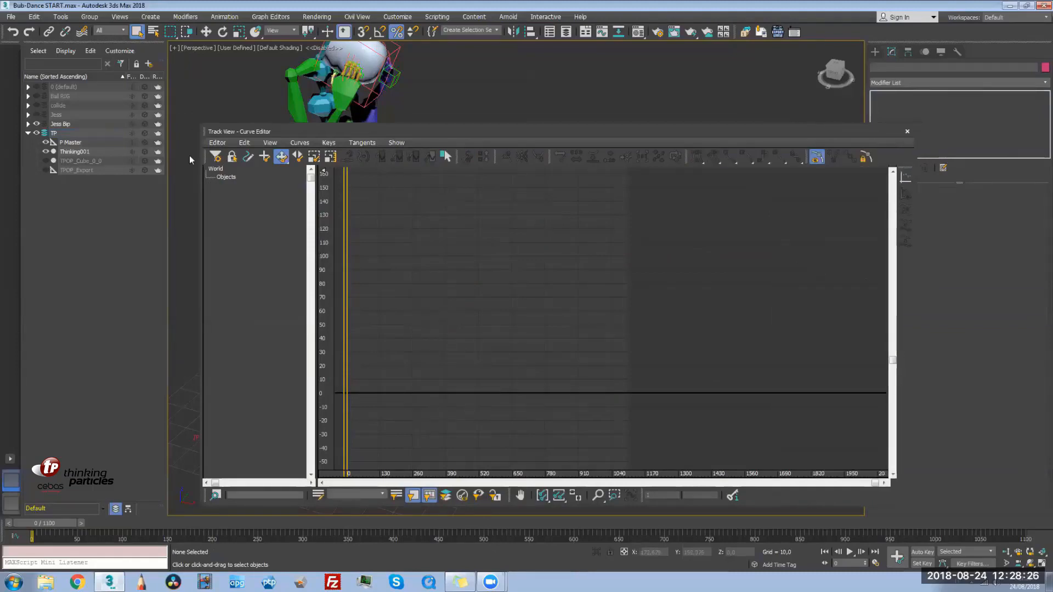
click(72, 142)
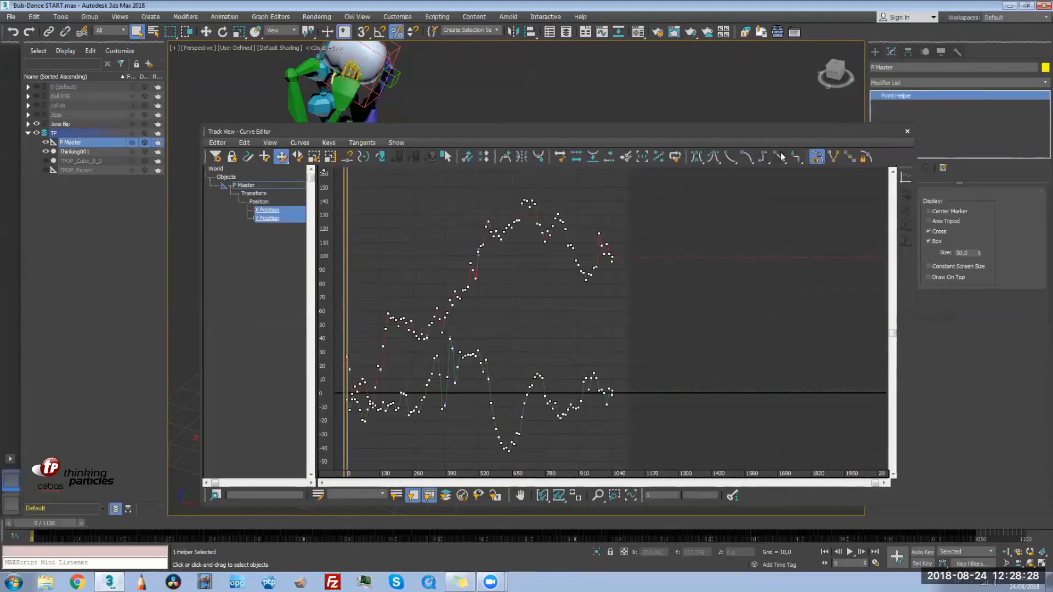
click(795, 159)
Simplify P Master's X and Y Position curves with a threshold of 7
middle_drag(508, 349, 719, 321)
click(363, 158)
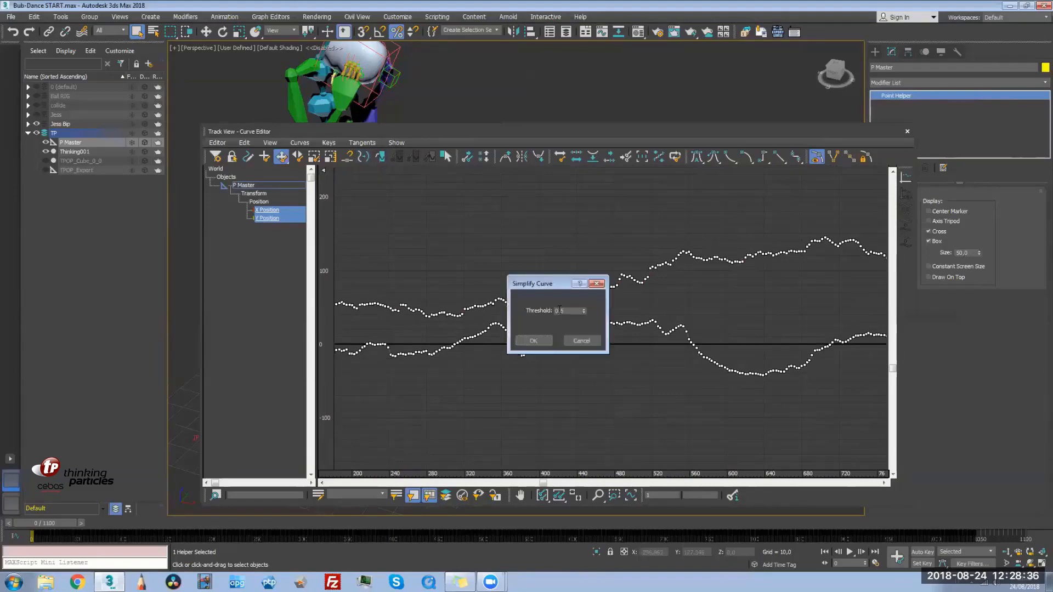
double_click(565, 310)
text(7)
click(533, 340)
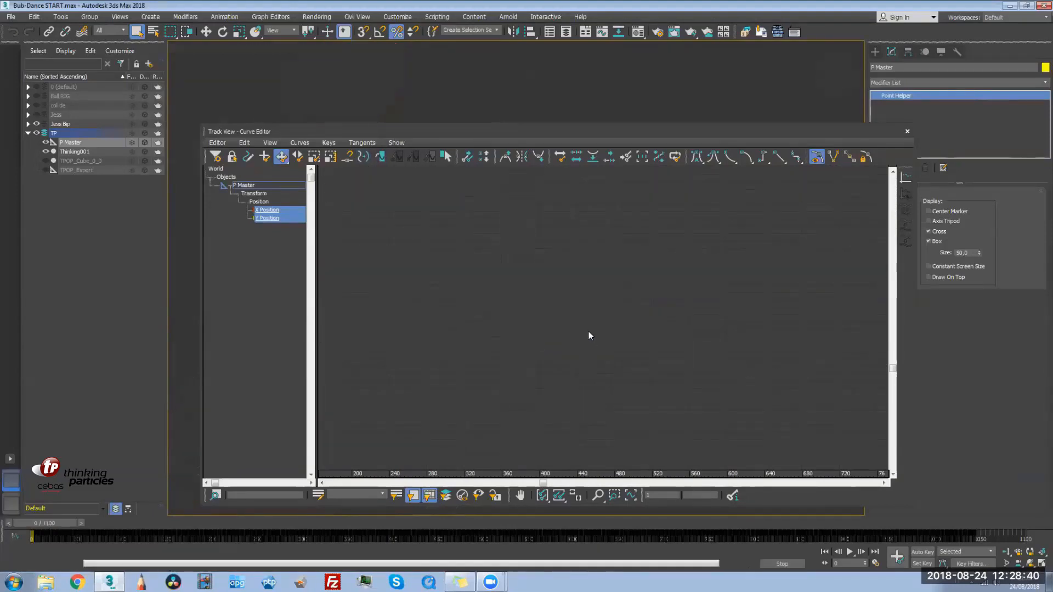
middle_drag(425, 336, 498, 327)
scroll(663, 372, down, 5)
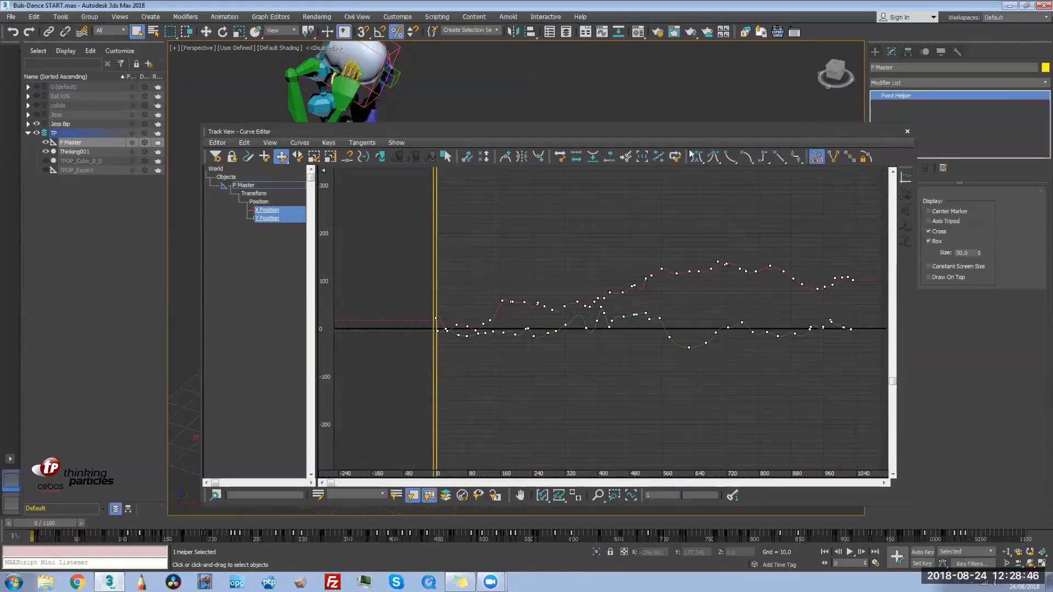
Close the Curve Editor and scrub through the opening frames to check P Master's motion beneath the biped
click(907, 133)
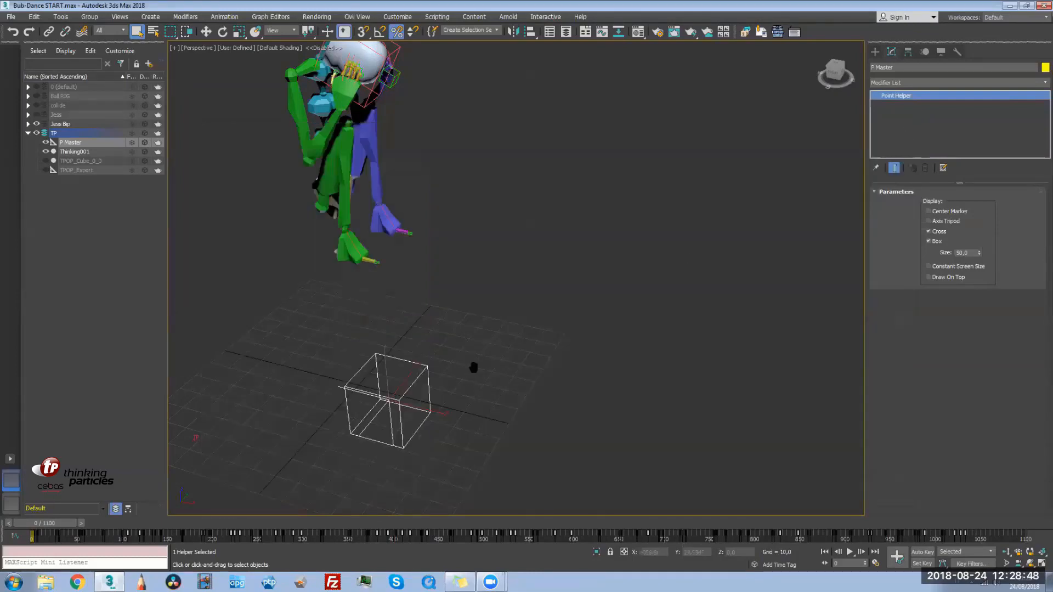
middle_drag(473, 368, 525, 398)
scroll(494, 416, up, 1)
alt+middle_drag(439, 447, 480, 408)
scroll(480, 408, down, 2)
click(480, 408)
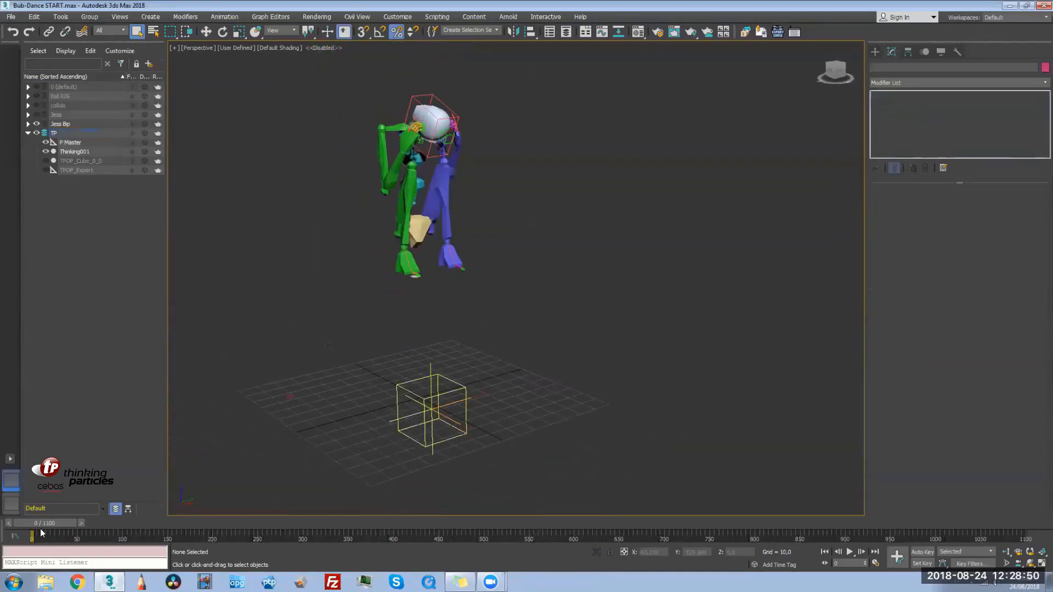
drag(69, 525, 45, 524)
middle_drag(307, 287, 338, 294)
scroll(337, 294, down, 3)
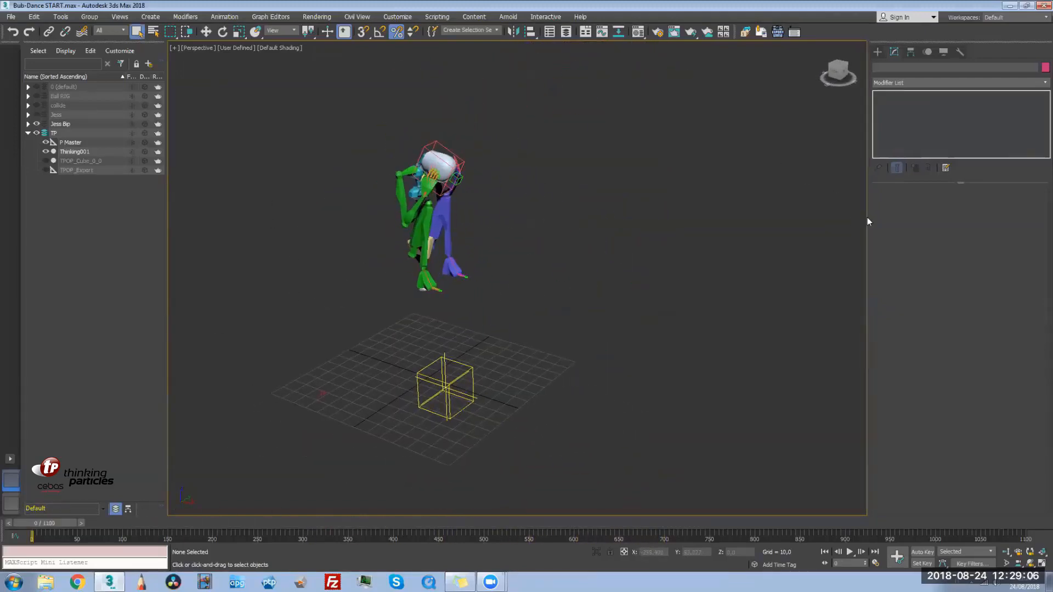
Create a second Thinking Particles system near the grid's edge on the TP layer, and close TP Tuner
drag(866, 222, 877, 222)
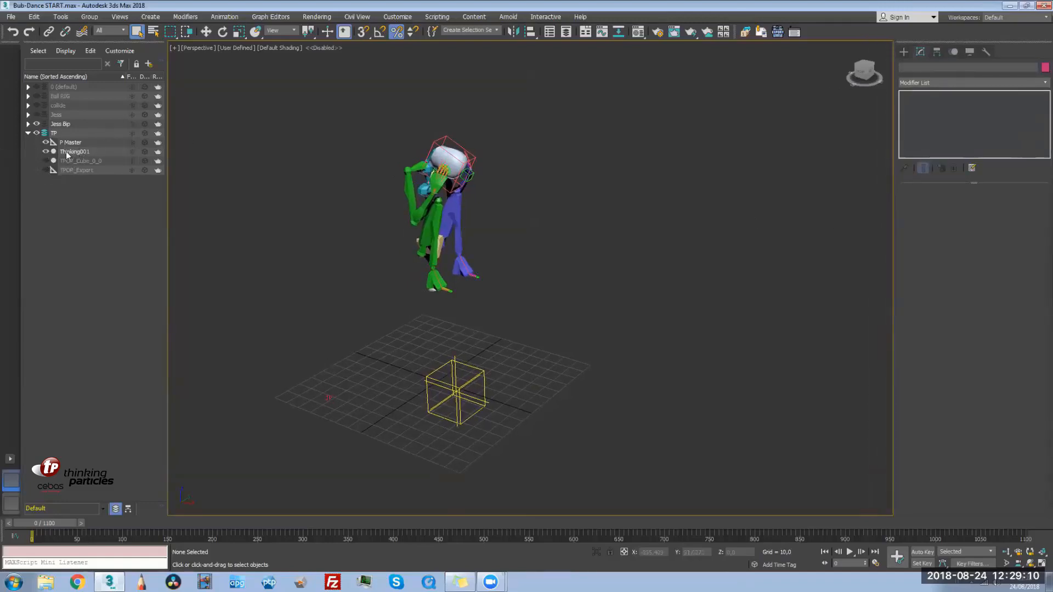
click(57, 134)
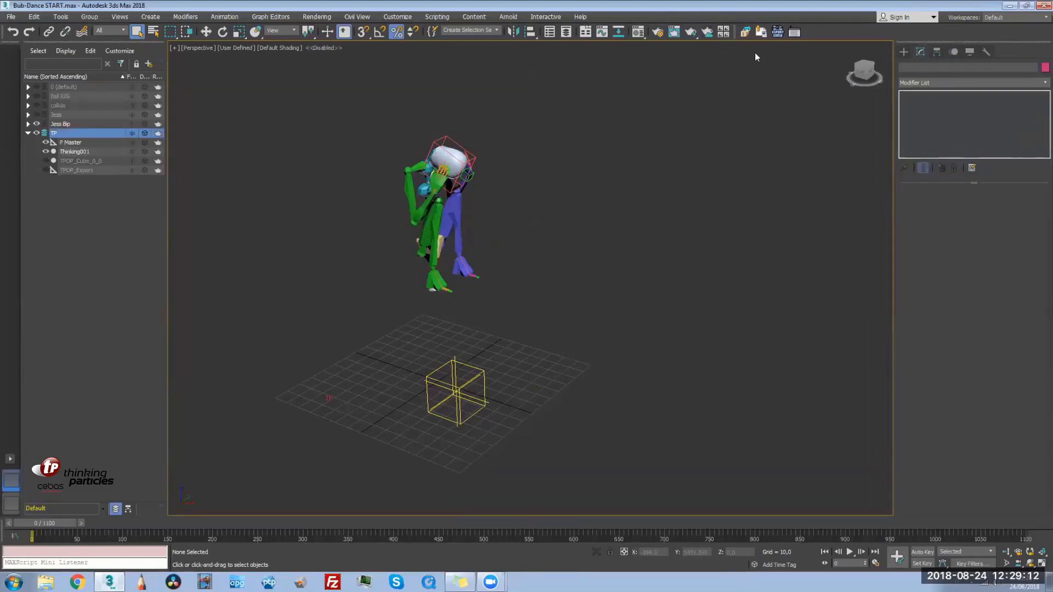
click(777, 31)
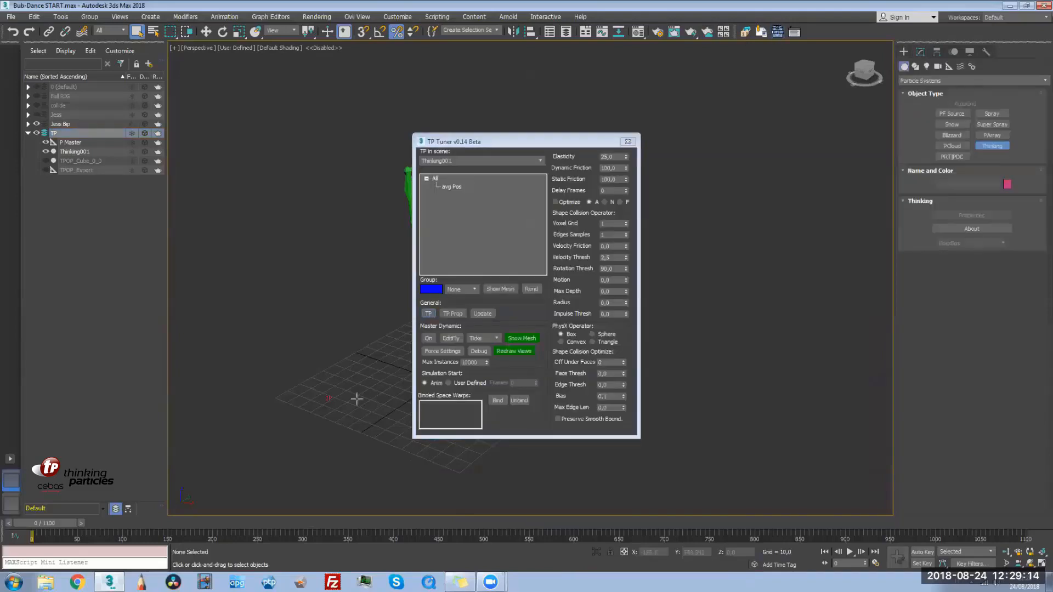
click(293, 412)
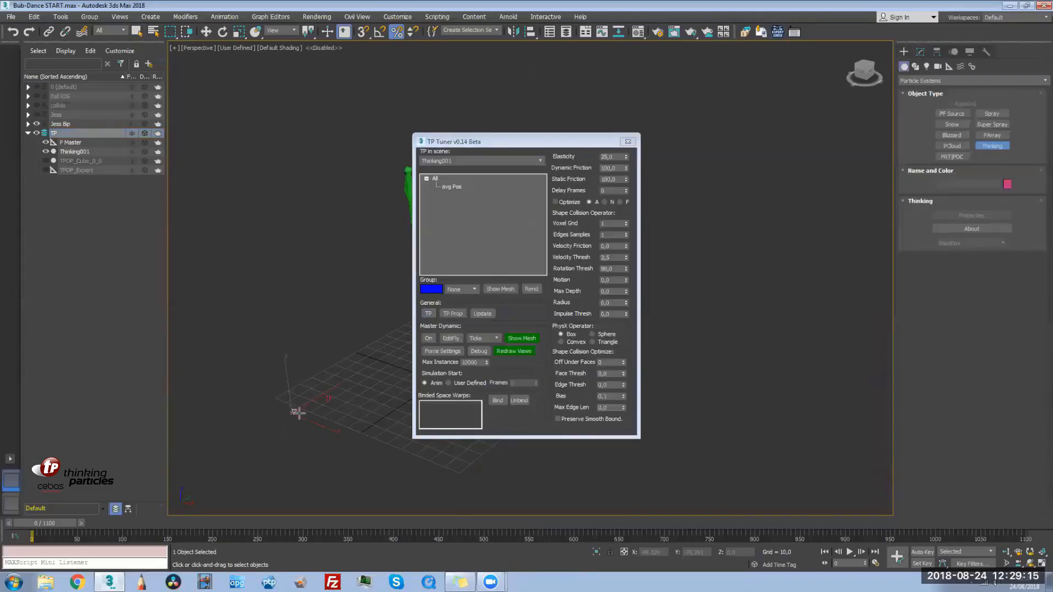
click(488, 314)
click(634, 142)
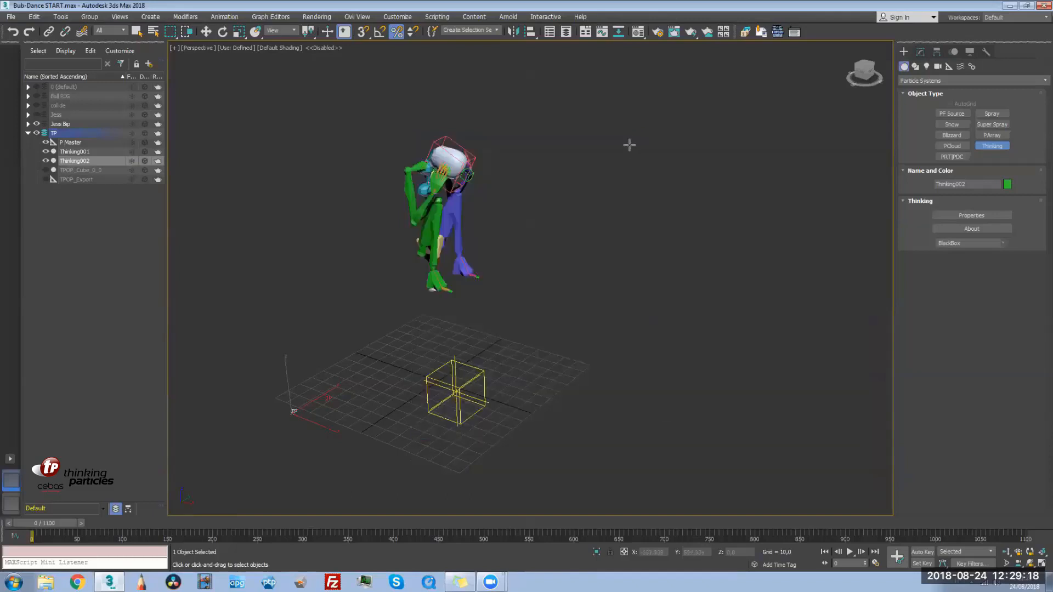
Open Thinking002's particle editor, select its All group, and narrow the window to sit beside the viewport
right_click(277, 277)
click(921, 52)
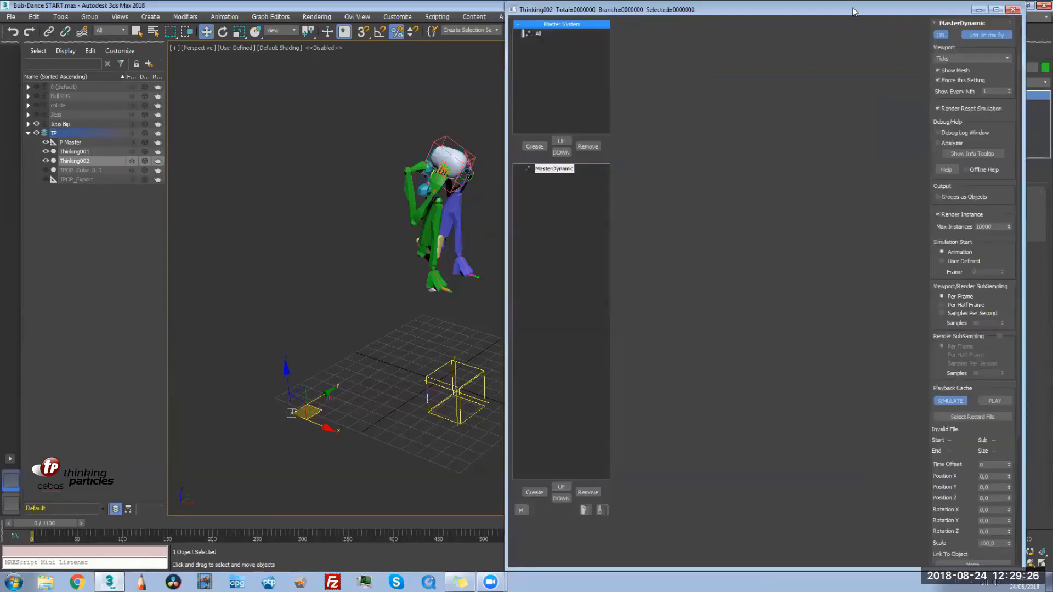
click(582, 71)
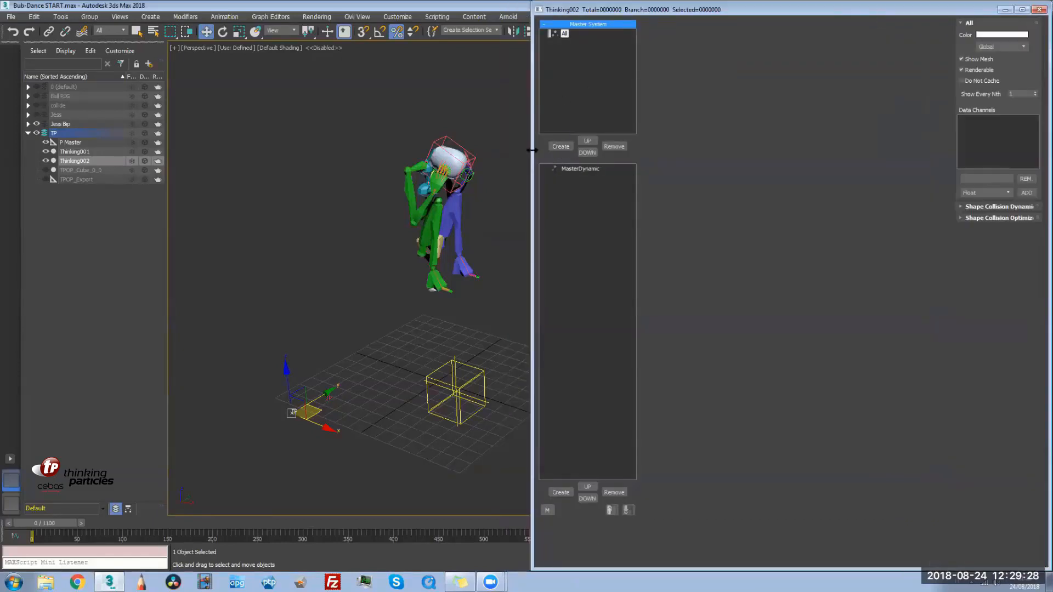
drag(530, 148, 593, 151)
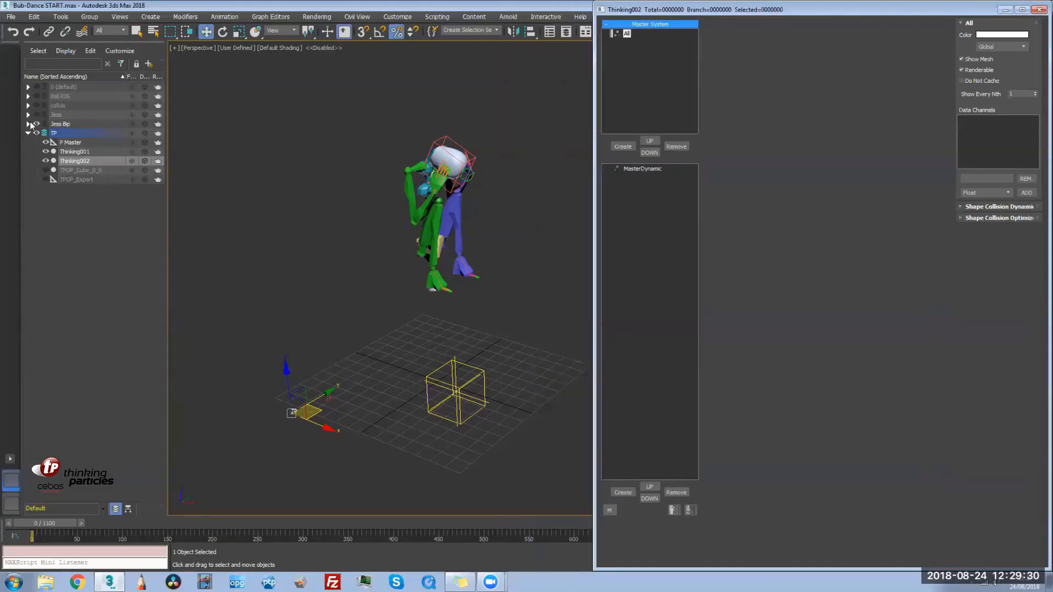
Hide the Jess Bip layer, and show the Ball RIG layer along with its FFD and FFD shpe objects
click(34, 124)
click(37, 96)
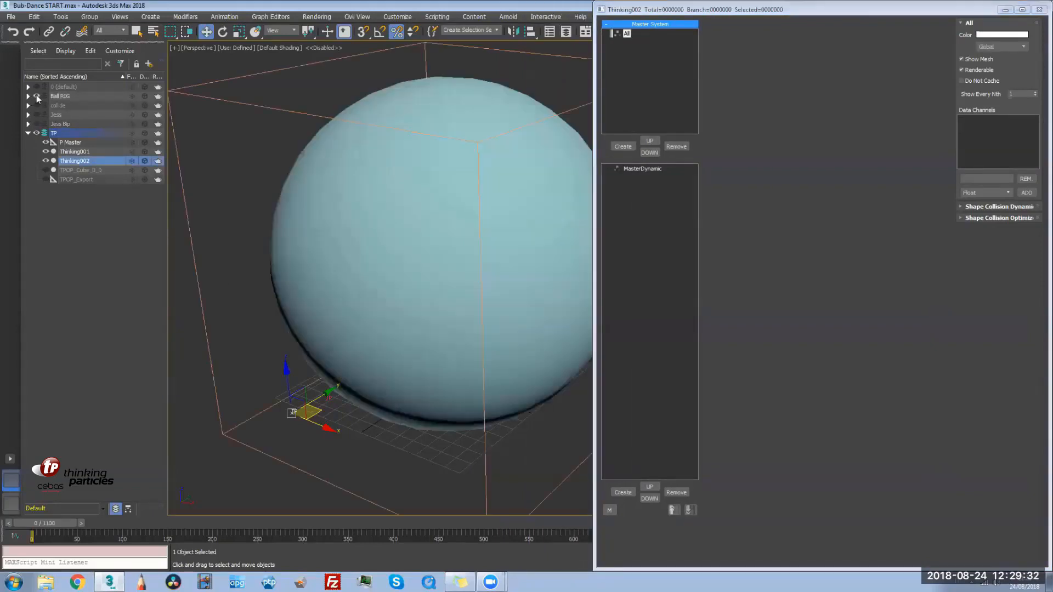
click(28, 96)
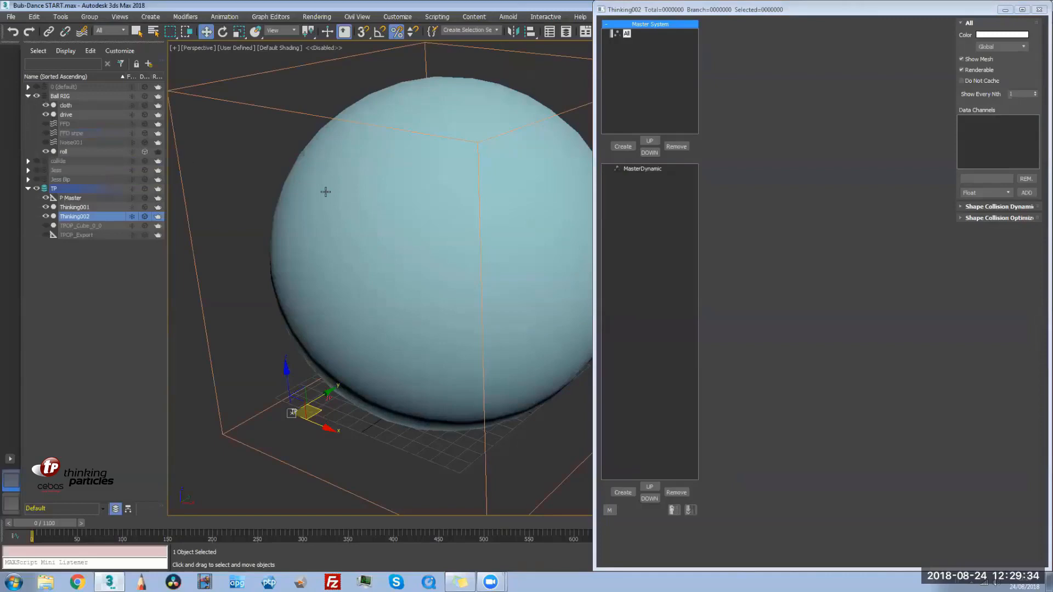
scroll(340, 191, down, 5)
scroll(384, 275, up, 3)
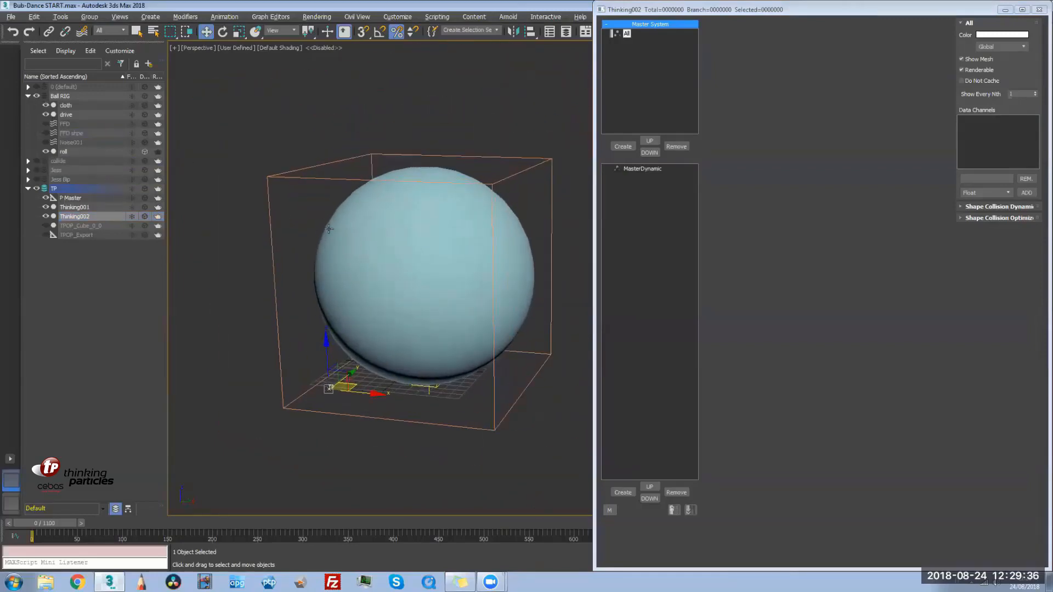
click(46, 123)
click(45, 134)
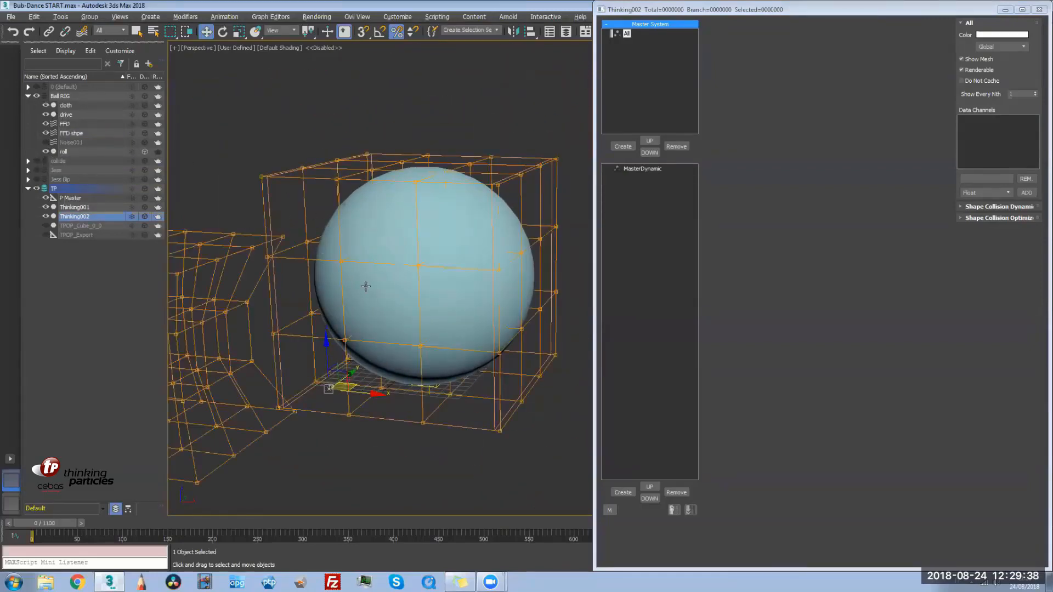
scroll(411, 318, up, 2)
Create four groups under All, with three subgroups in the third group and two more inside its first subgroup
click(628, 107)
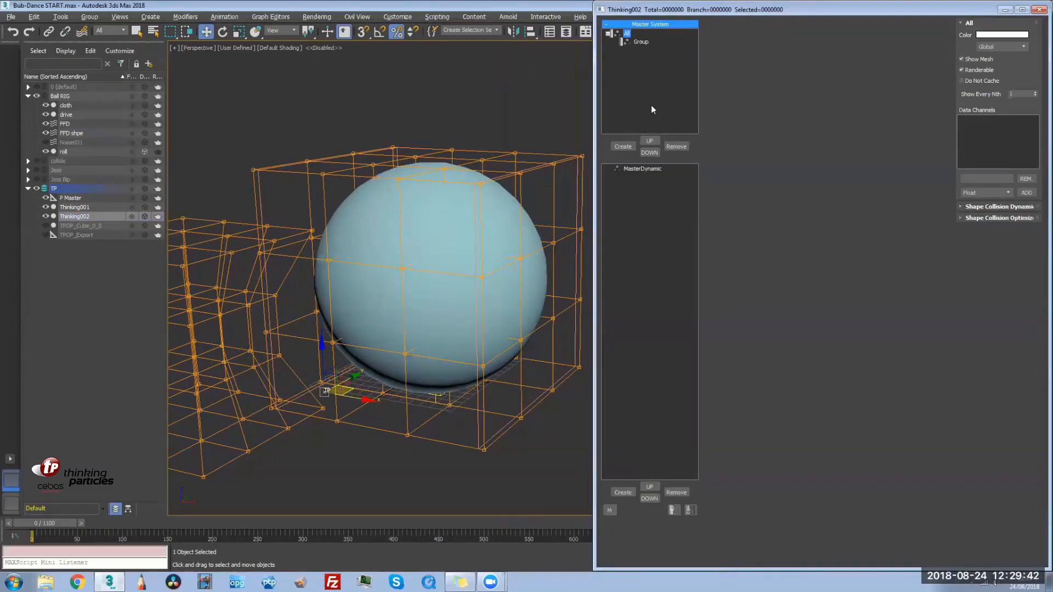
click(643, 59)
key(Insert)
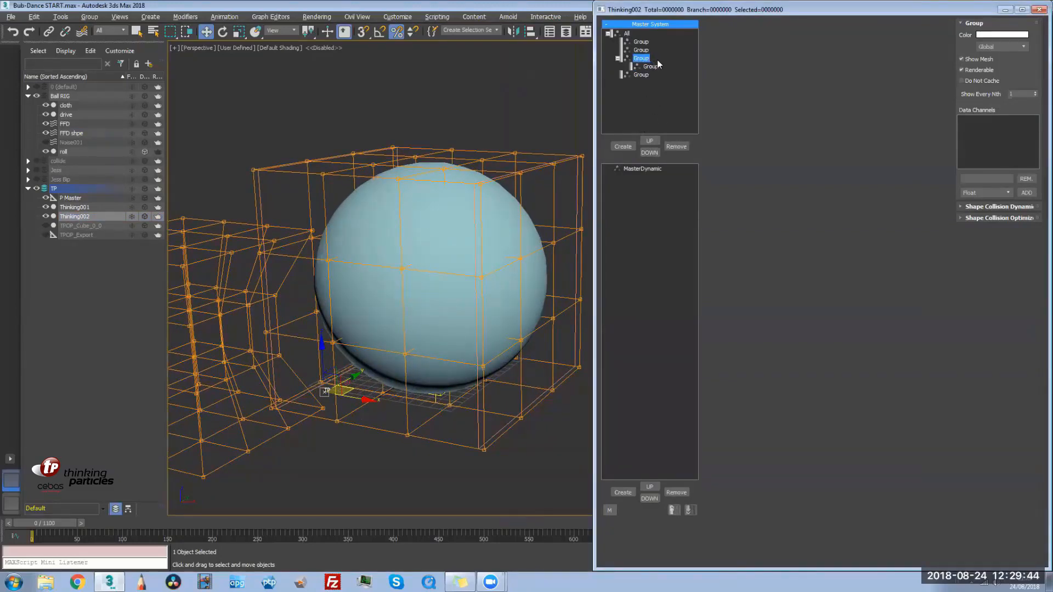
key(Insert)
key(Insert)
click(653, 68)
key(Insert)
key(Insert)
Rename the first two groups under All as drive and Jnt drive
click(643, 43)
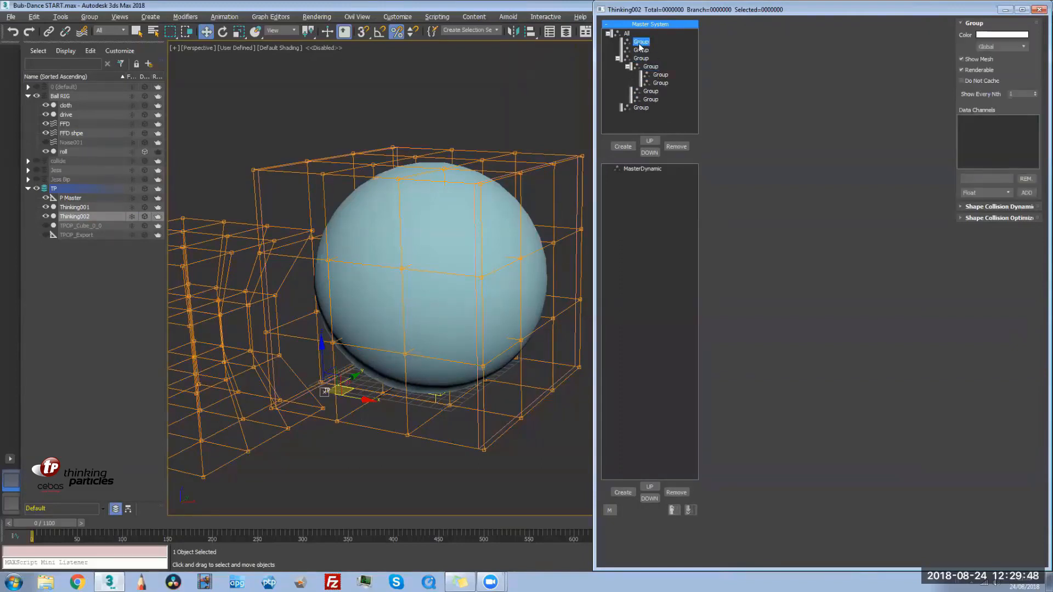
click(640, 43)
text(drive)
click(642, 50)
click(641, 50)
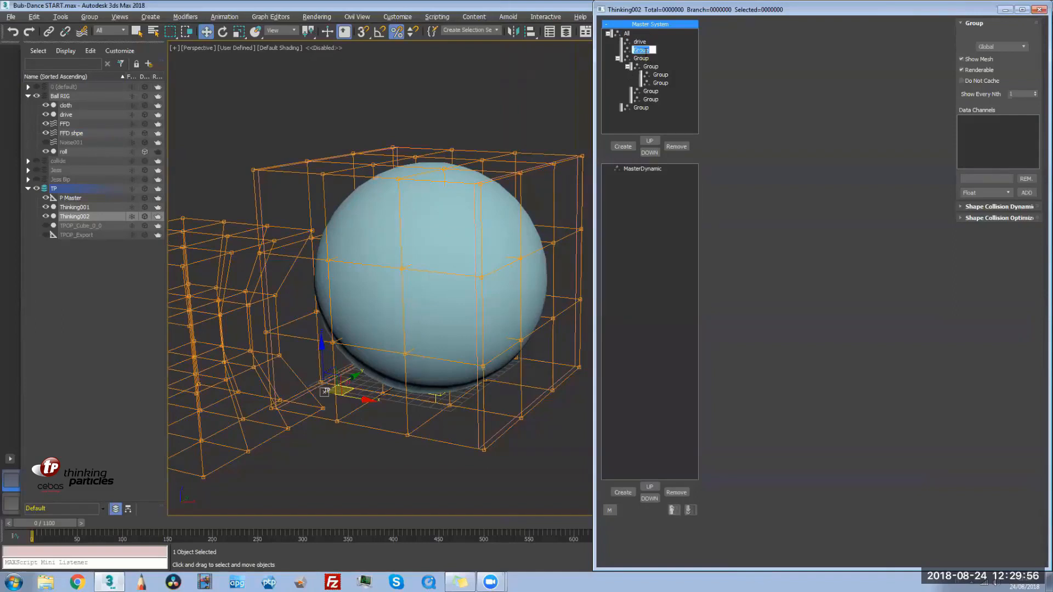
text(t drive)
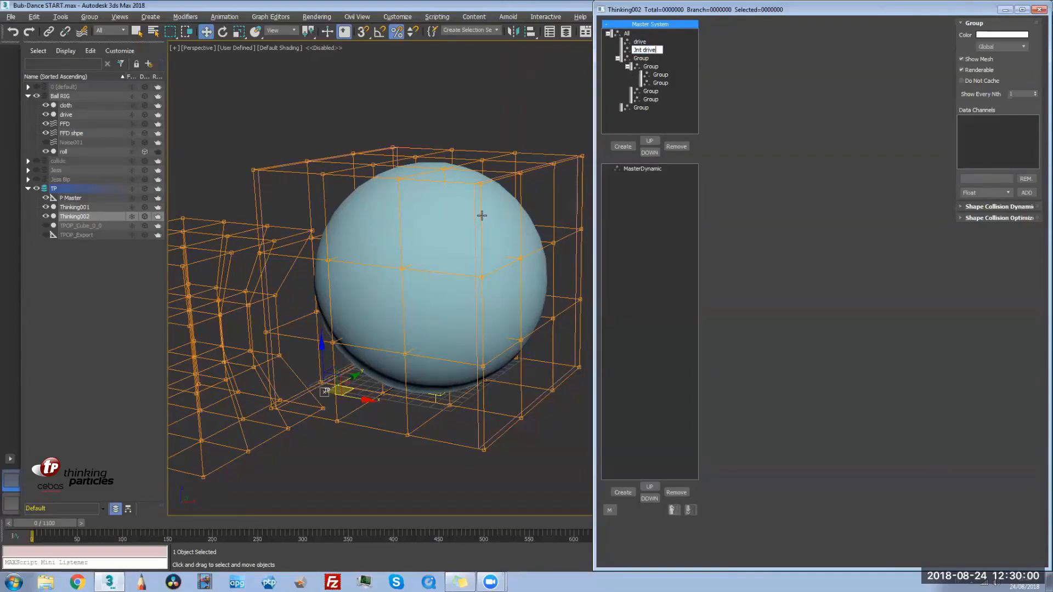
key(Return)
Rename the third group under All as BT and its first subgroup as colide
double_click(641, 59)
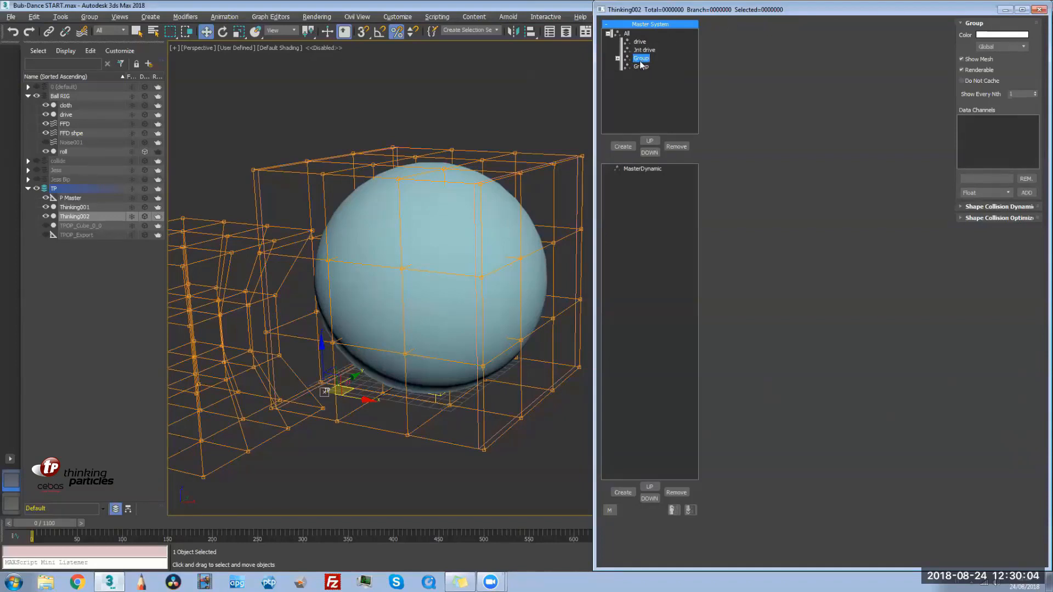
click(620, 60)
click(618, 59)
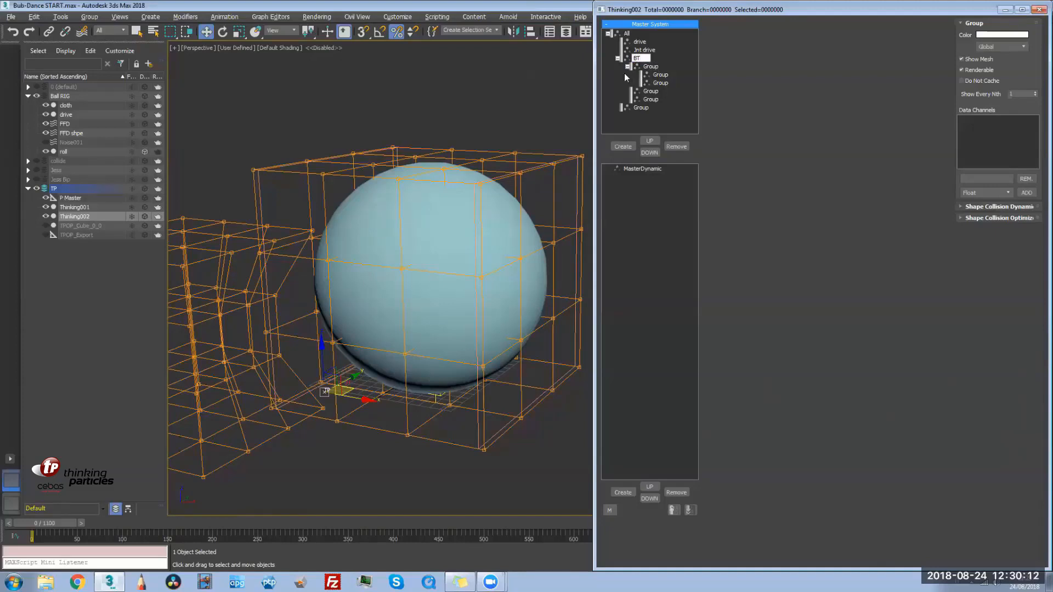
double_click(652, 68)
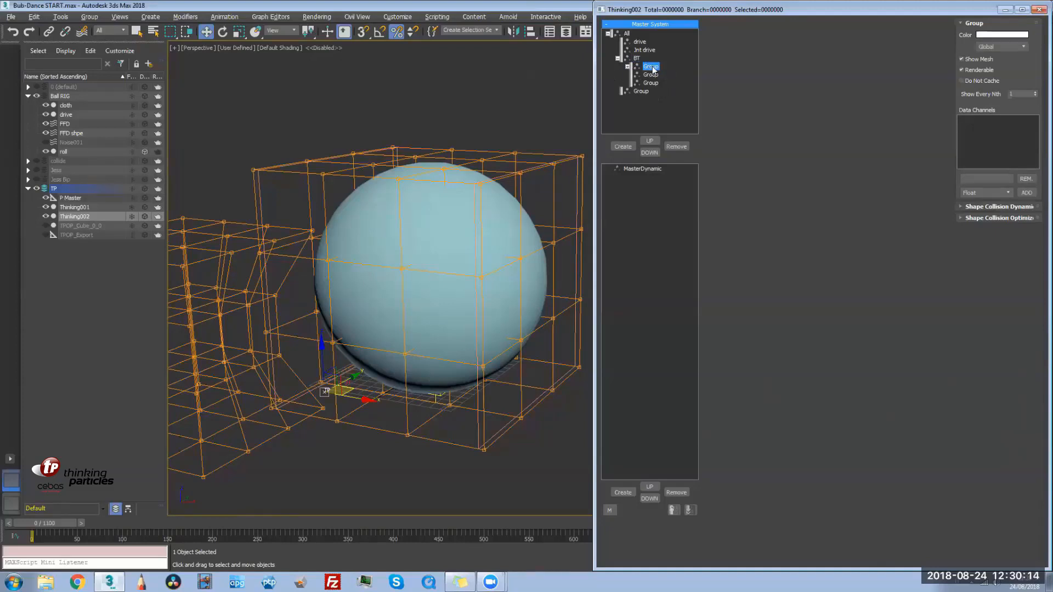
click(651, 67)
text(colide)
Rename BT's remaining two subgroups as cloth and Jnt cloth, and the last group under All as check
click(651, 77)
click(653, 77)
text(cloth)
key(Return)
click(651, 83)
click(652, 85)
text(Jnt cloth)
key(Return)
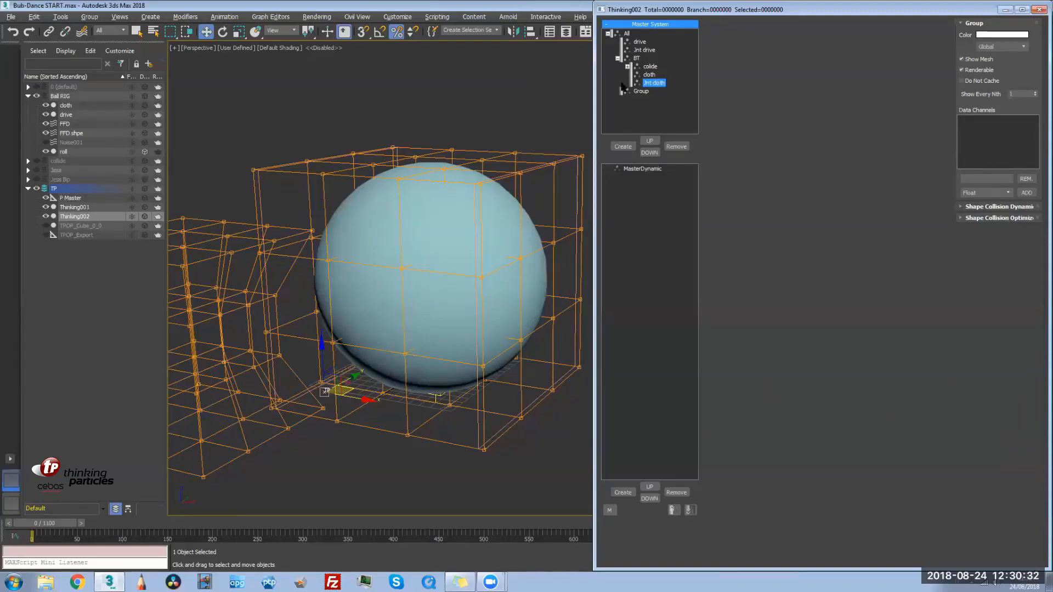
click(640, 92)
text(check)
Rename the two subgroups inside colide as hand and body
click(628, 66)
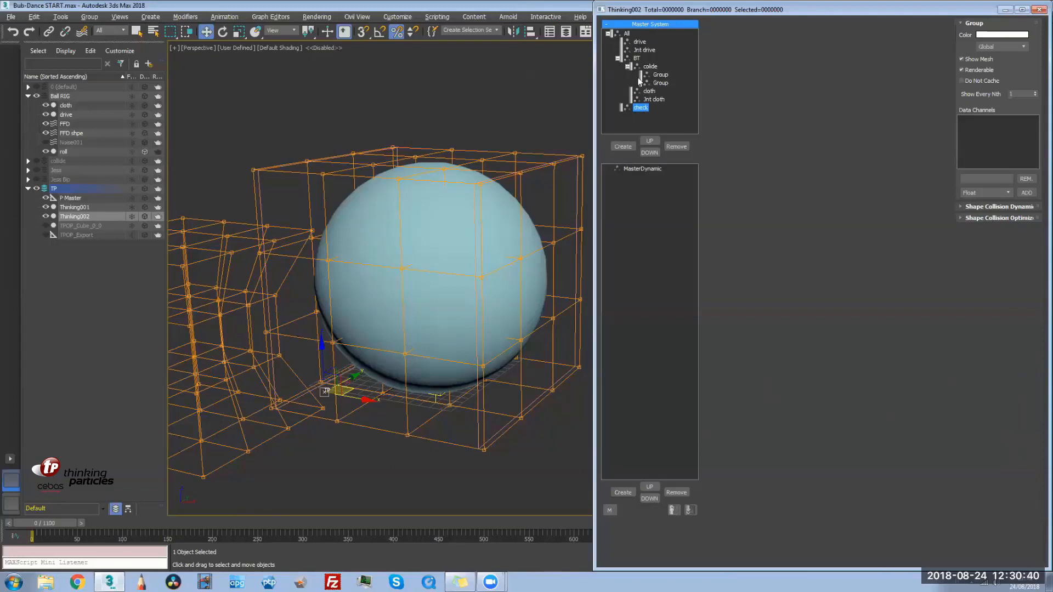
click(660, 75)
click(662, 75)
text(hand)
key(Return)
click(662, 83)
click(661, 83)
text(body)
key(Return)
Narrow the particle editor window slightly, then hide the Ball RIG layer and show the collide layer
drag(603, 111, 609, 110)
mouse_move(312, 300)
alt+middle_down()
mouse_move(351, 291)
mouse_move(320, 291)
alt+middle_up()
scroll(324, 297, down, 2)
click(258, 182)
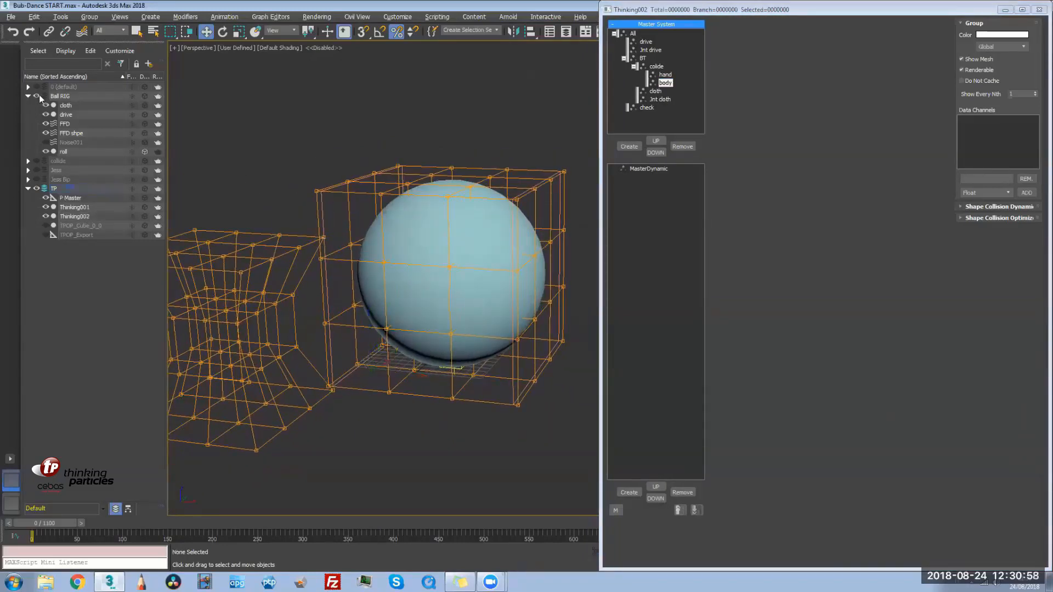
click(37, 96)
click(37, 162)
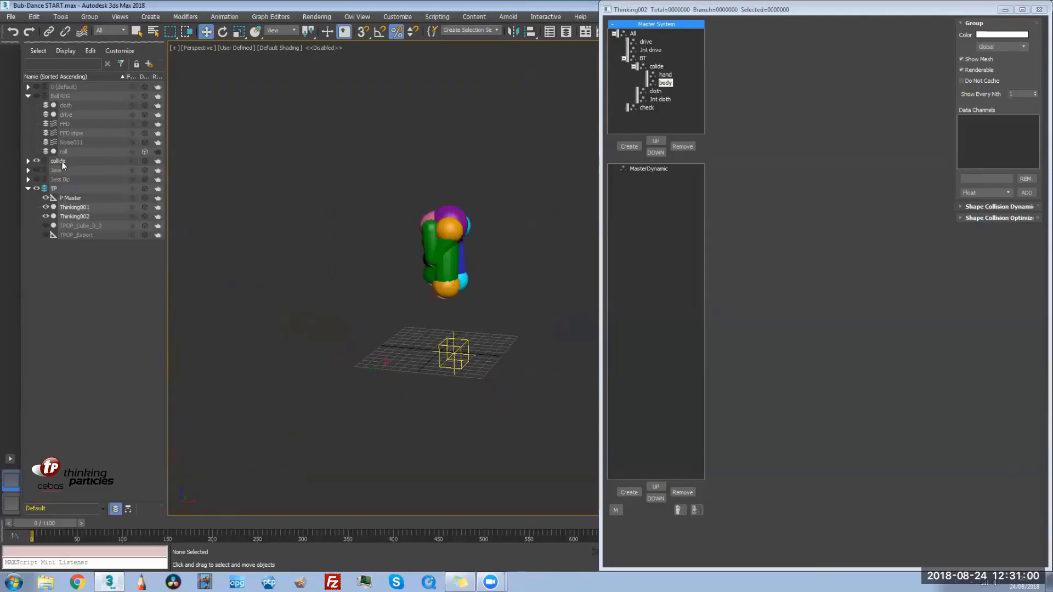
Move the timeline to frame 57 and select the green arm capsules, caps 03 and caps 04
alt+middle_drag(397, 338, 382, 336)
scroll(382, 335, up, 3)
middle_drag(394, 300, 434, 306)
drag(53, 525, 106, 526)
click(308, 191)
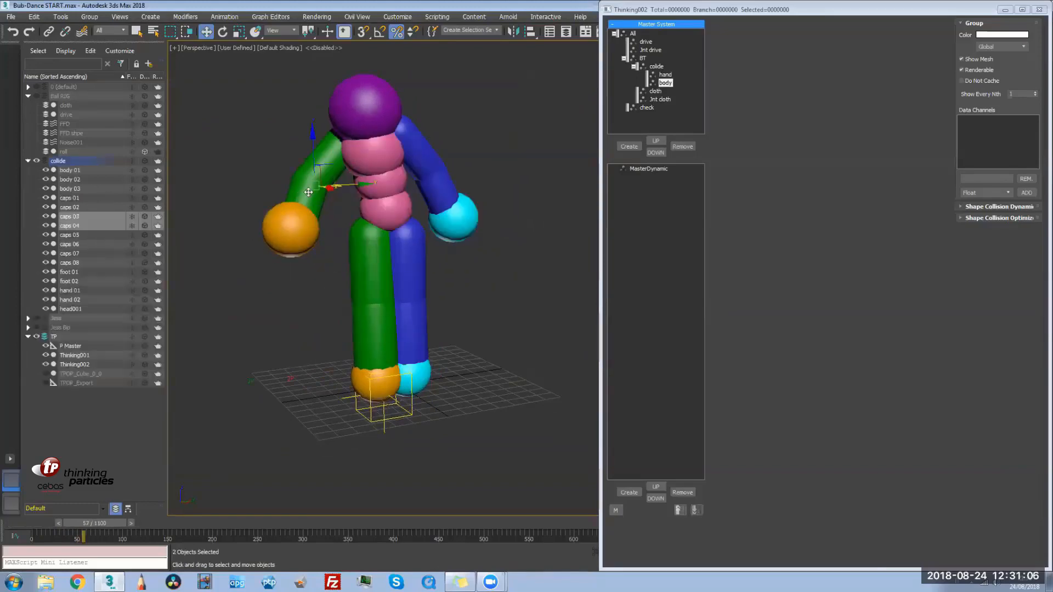
Show the Jess layer and examine in wireframe how the collision objects surround the character, then restore shading and clear the selection
key(F3)
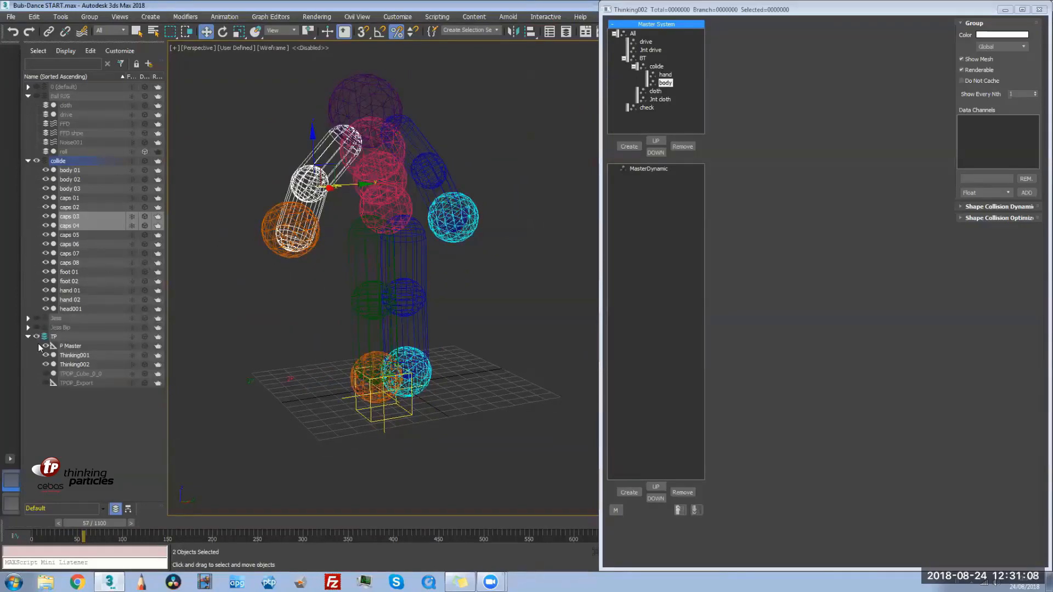
click(36, 328)
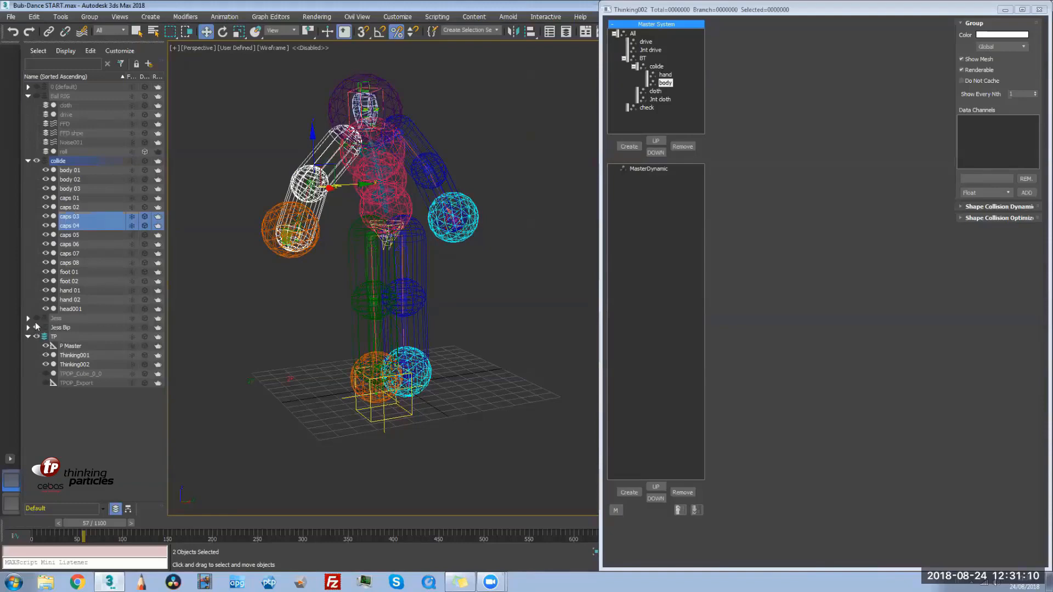
click(36, 318)
click(36, 328)
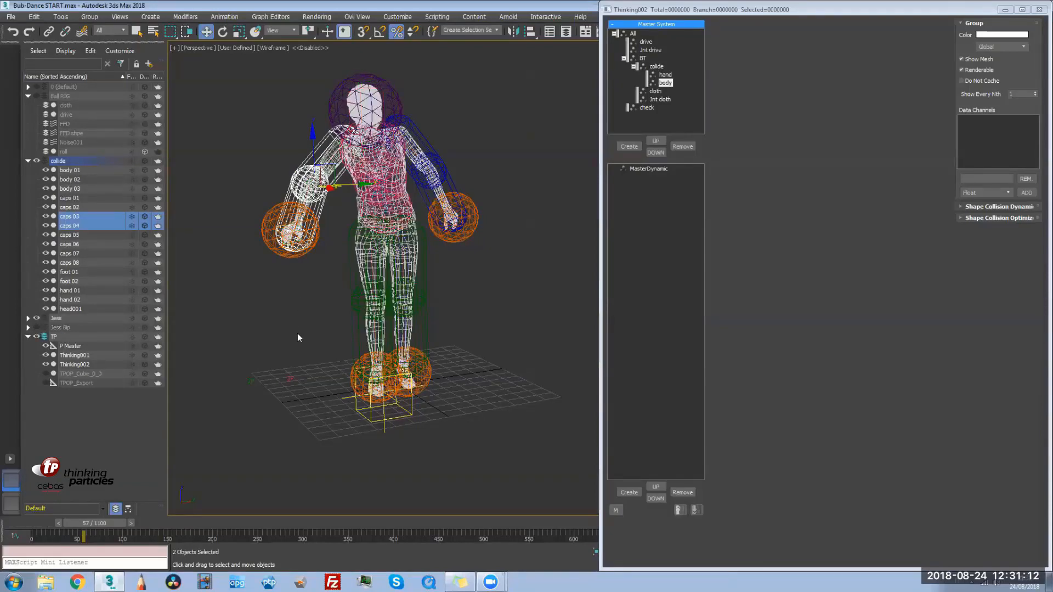
click(317, 321)
key(F3)
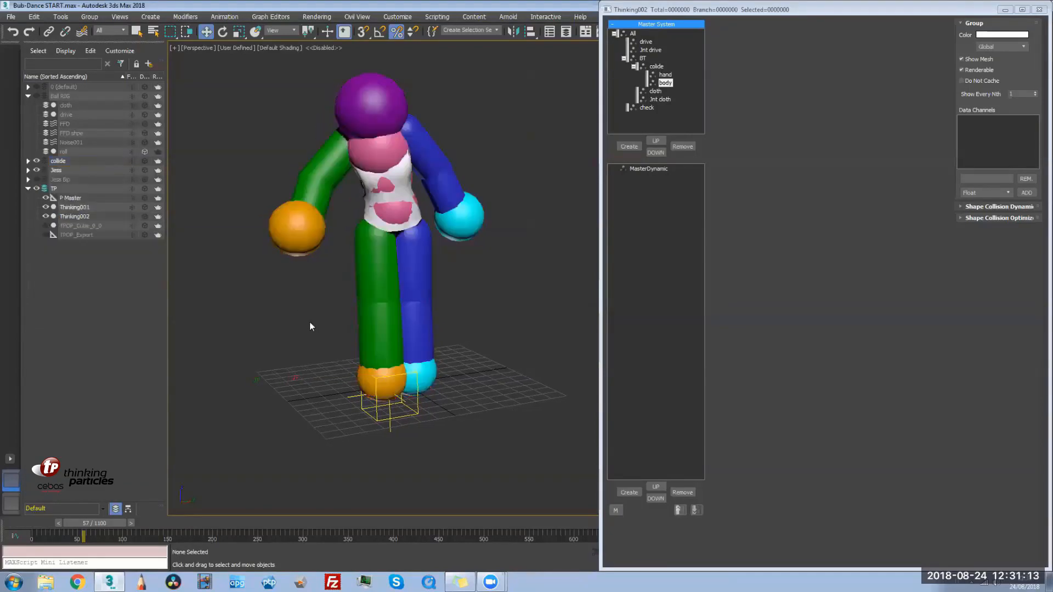
Hide the Jess and collide layers
click(37, 162)
click(37, 161)
click(37, 170)
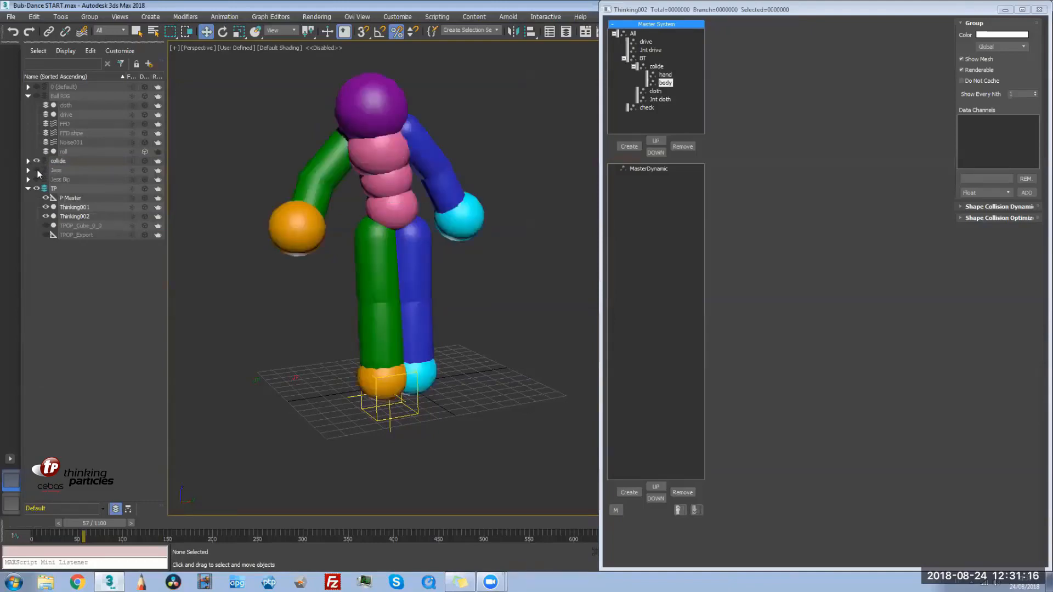
middle_drag(472, 122, 452, 149)
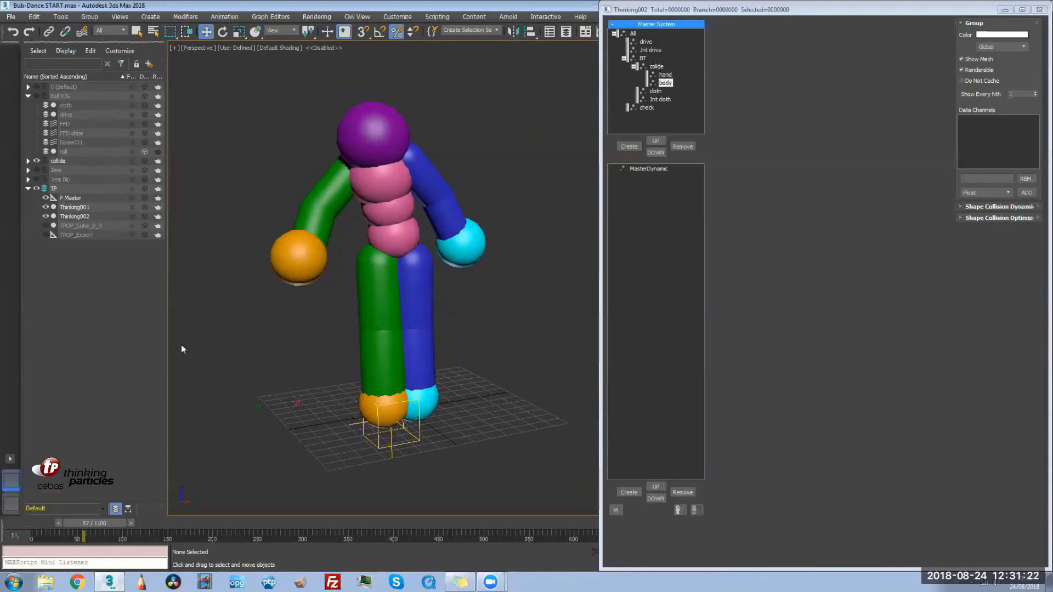
click(36, 161)
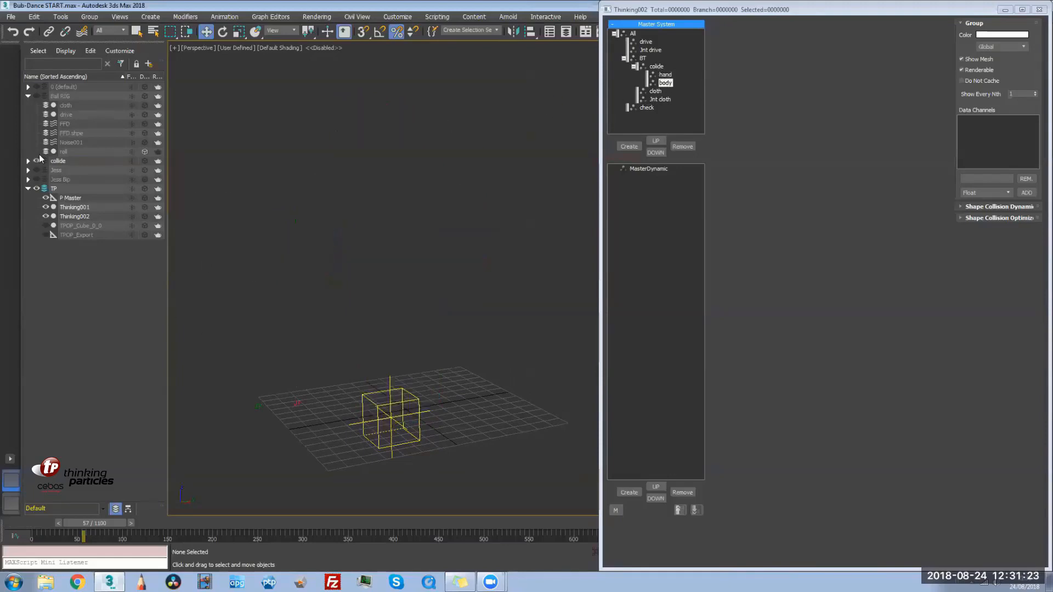
double_click(647, 42)
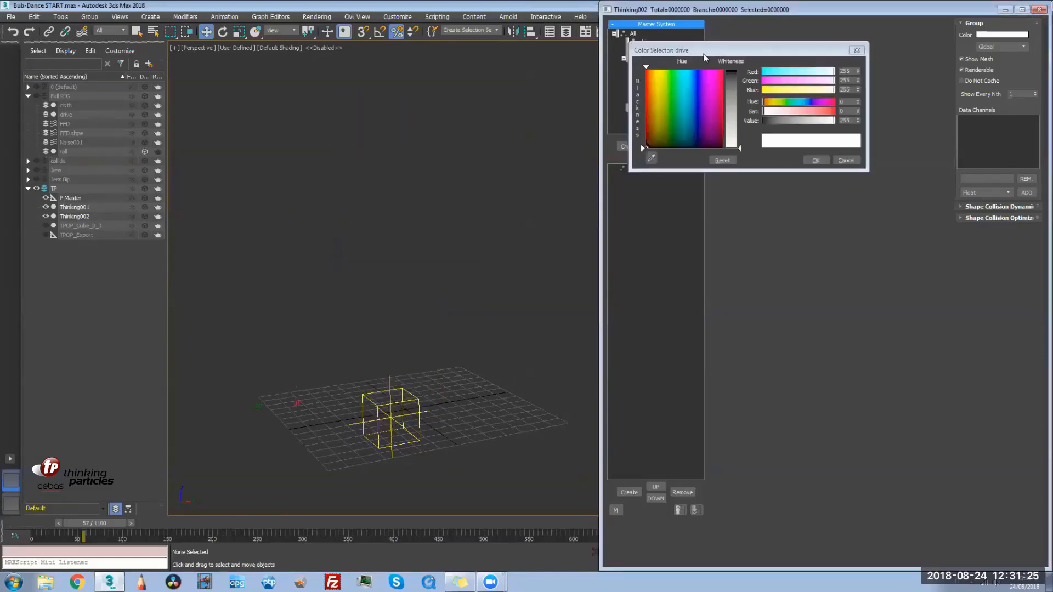
click(734, 80)
drag(740, 49, 736, 126)
click(626, 50)
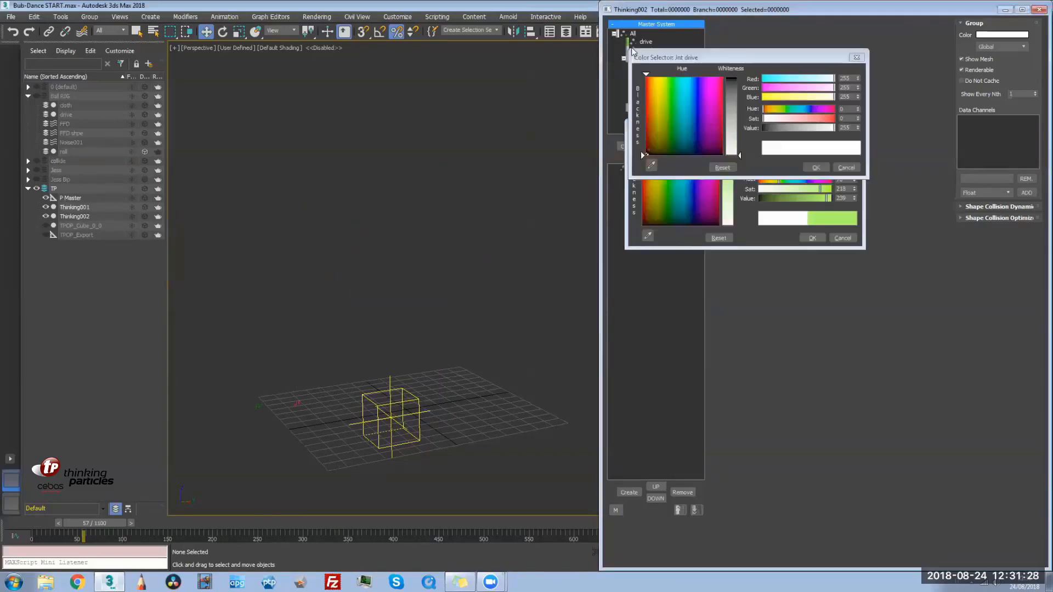
drag(721, 53, 714, 88)
click(650, 126)
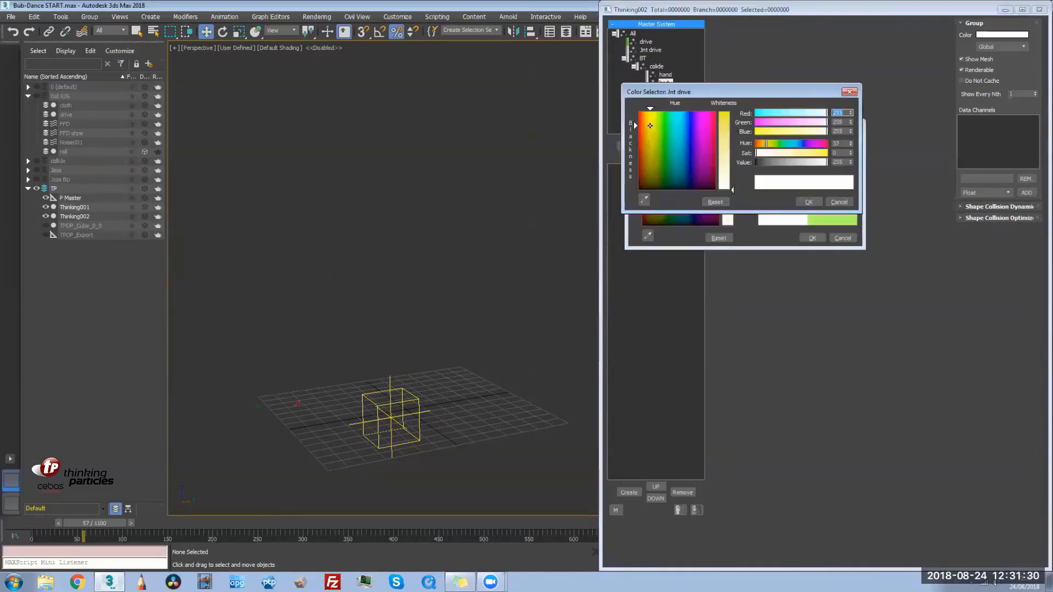
click(730, 108)
key(Escape)
key(Escape)
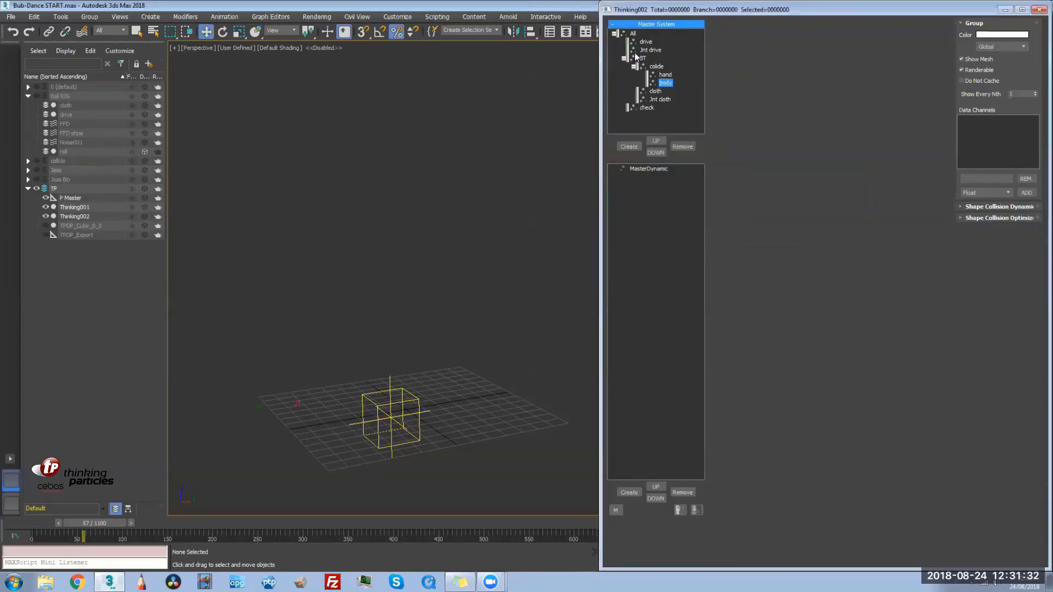
Set the drive group's color to bright green and the Jnt drive group's color to yellow
click(627, 42)
click(673, 76)
click(669, 80)
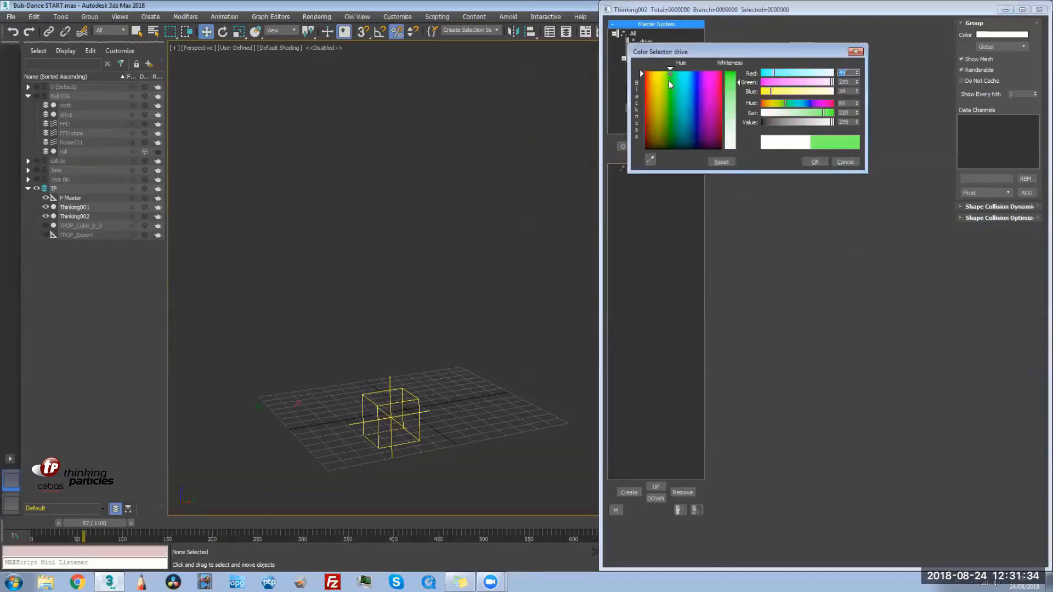
click(820, 160)
click(627, 52)
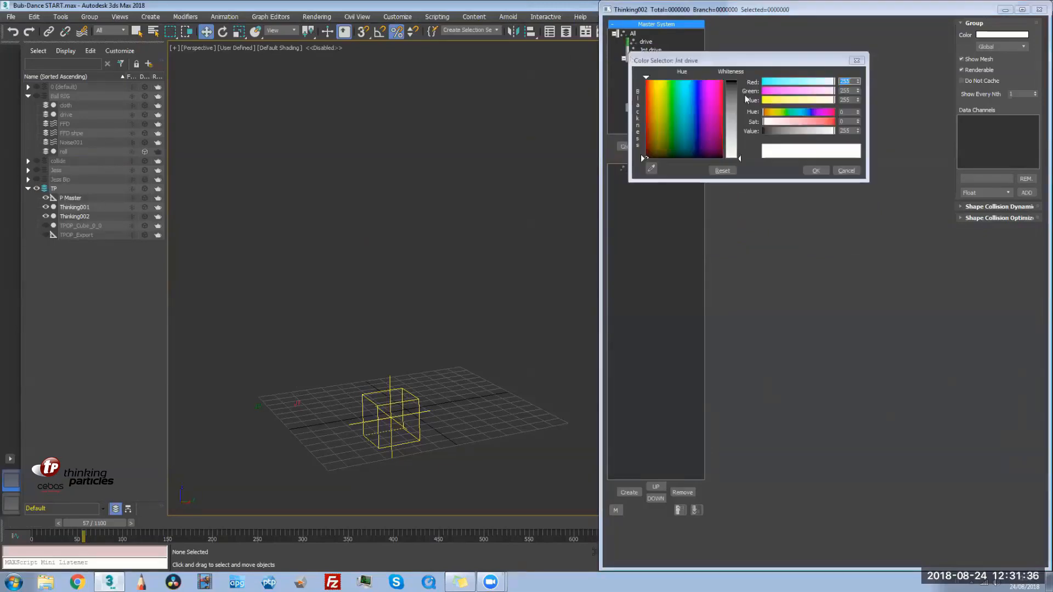
click(776, 121)
click(816, 170)
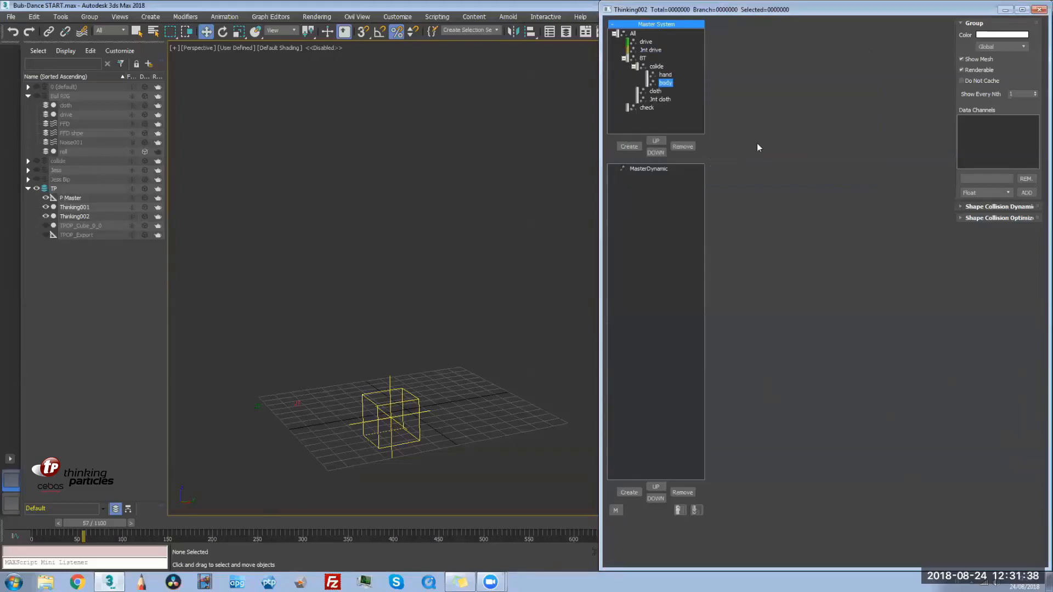
Set the colide group's color to orange with a red value of 255
click(642, 68)
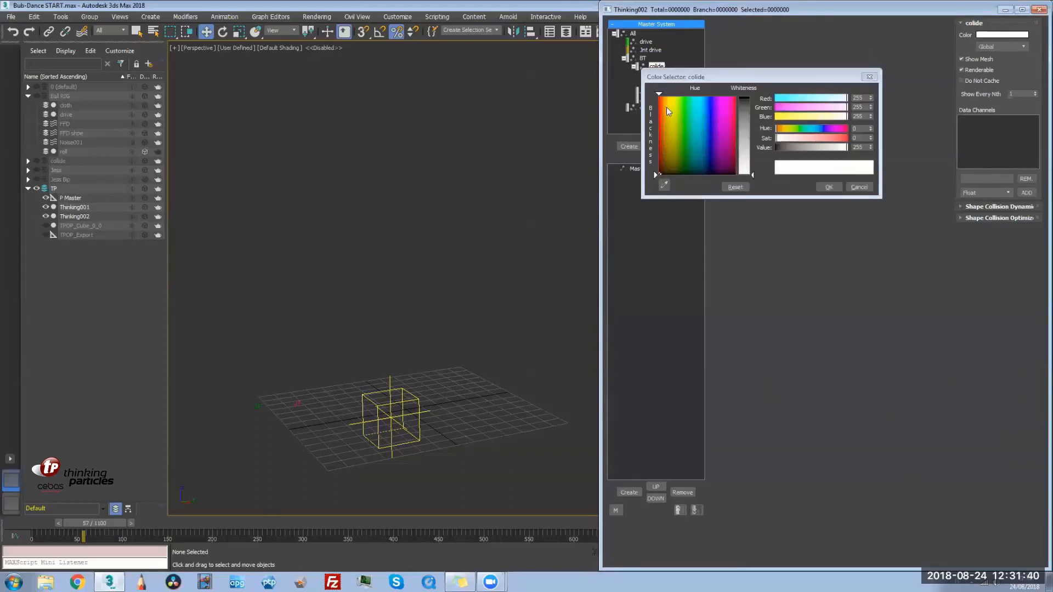
drag(750, 113, 749, 96)
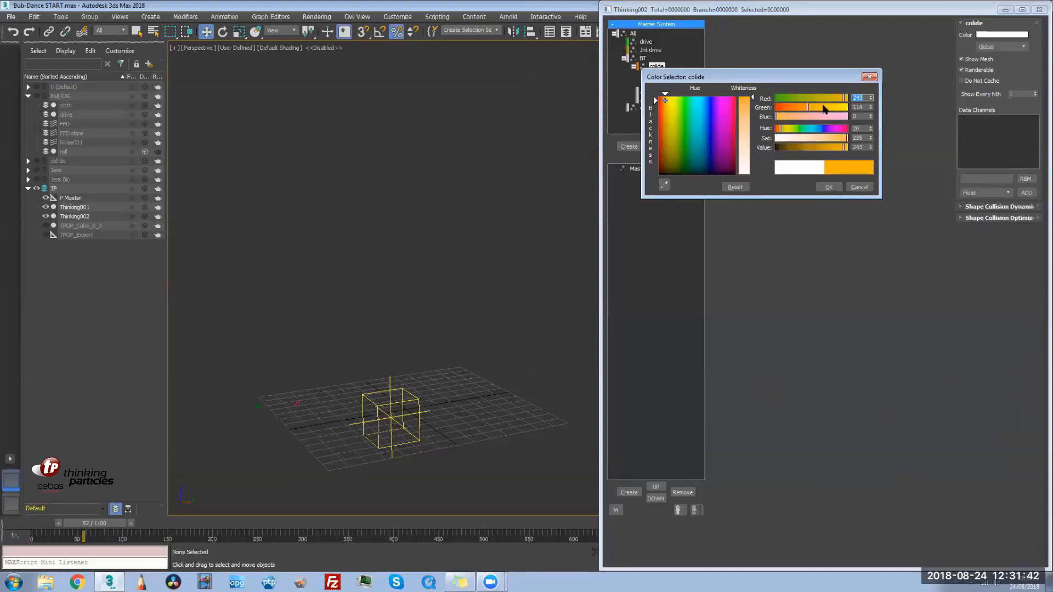
drag(832, 98, 842, 96)
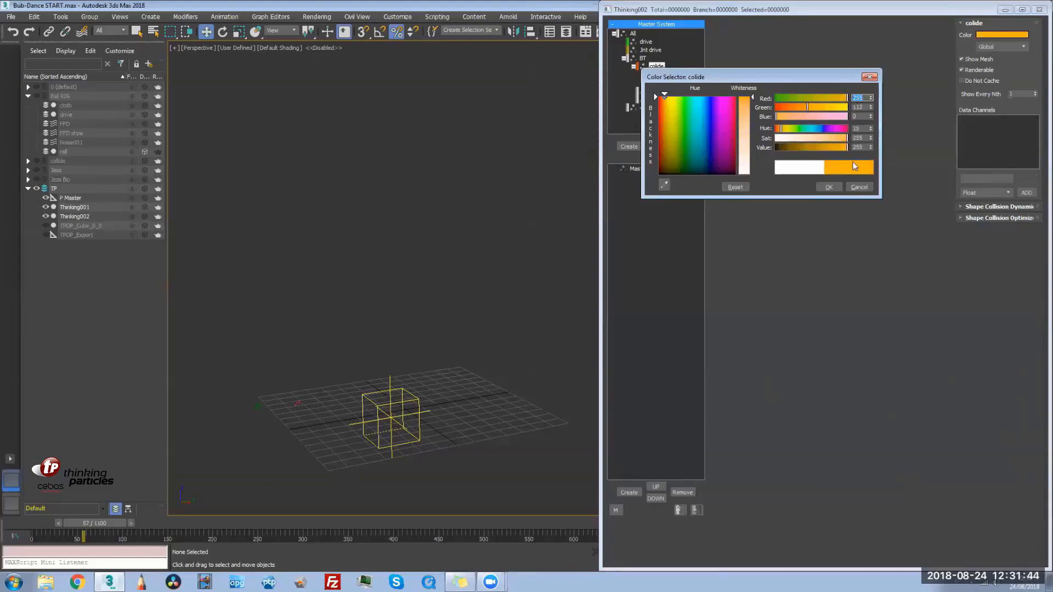
click(828, 187)
Give the hand group a yellow-orange color and the body group a magenta color
click(652, 75)
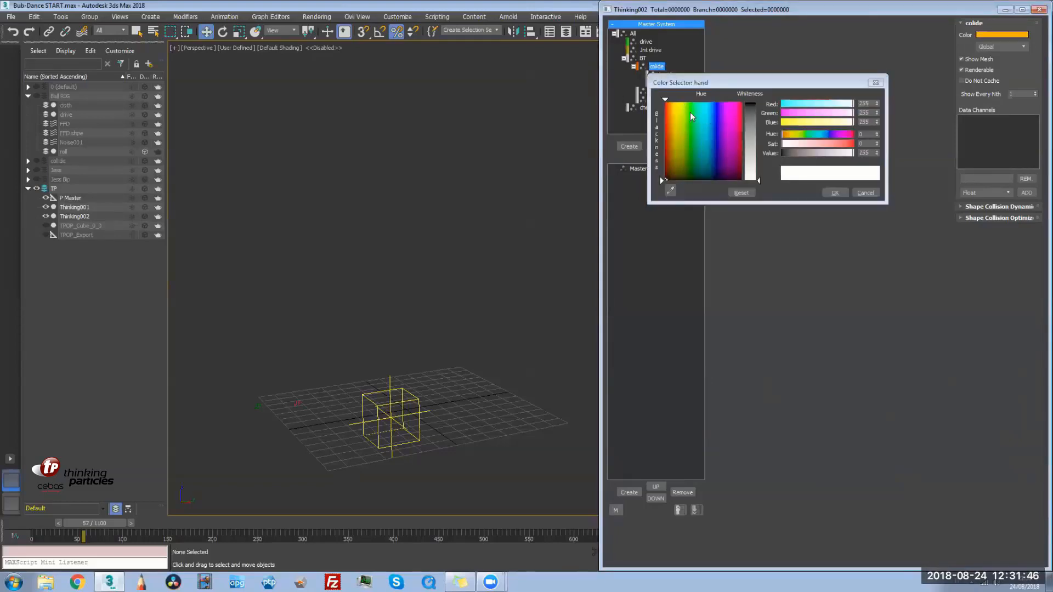
click(834, 193)
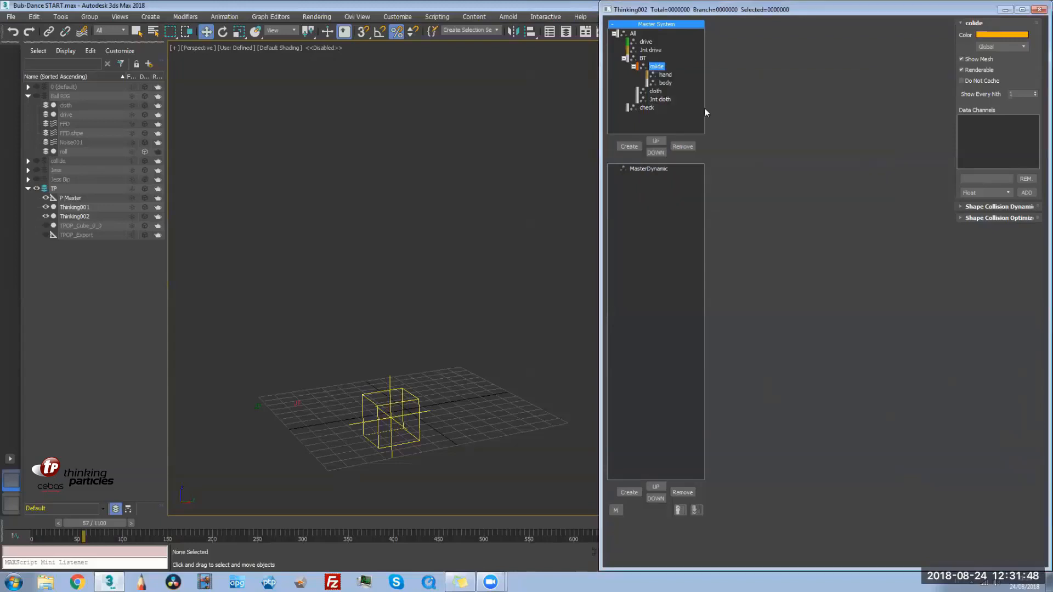
click(730, 127)
mouse_move(752, 143)
mouse_down()
mouse_move(752, 123)
mouse_move(752, 133)
mouse_up()
click(857, 205)
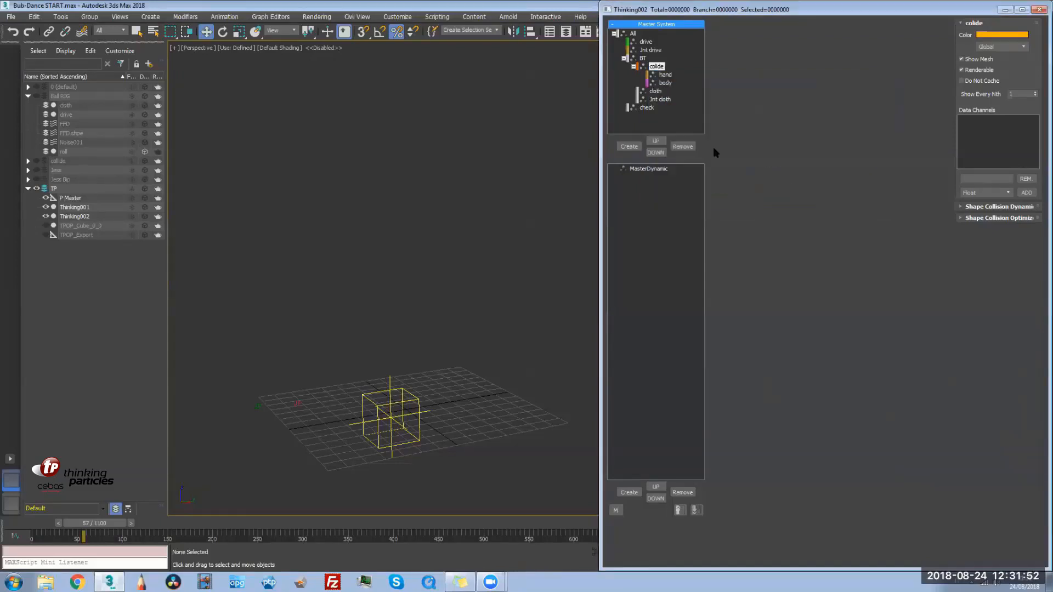
Set the cloth group's color to cyan and the Jnt cloth group's color to pure red
click(643, 93)
click(788, 122)
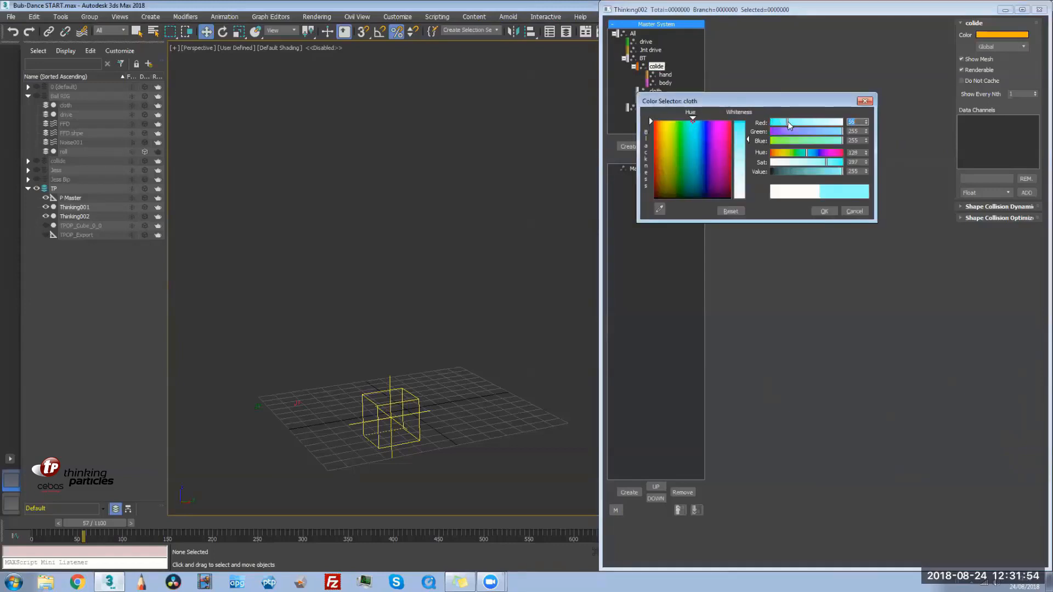
click(824, 211)
click(644, 99)
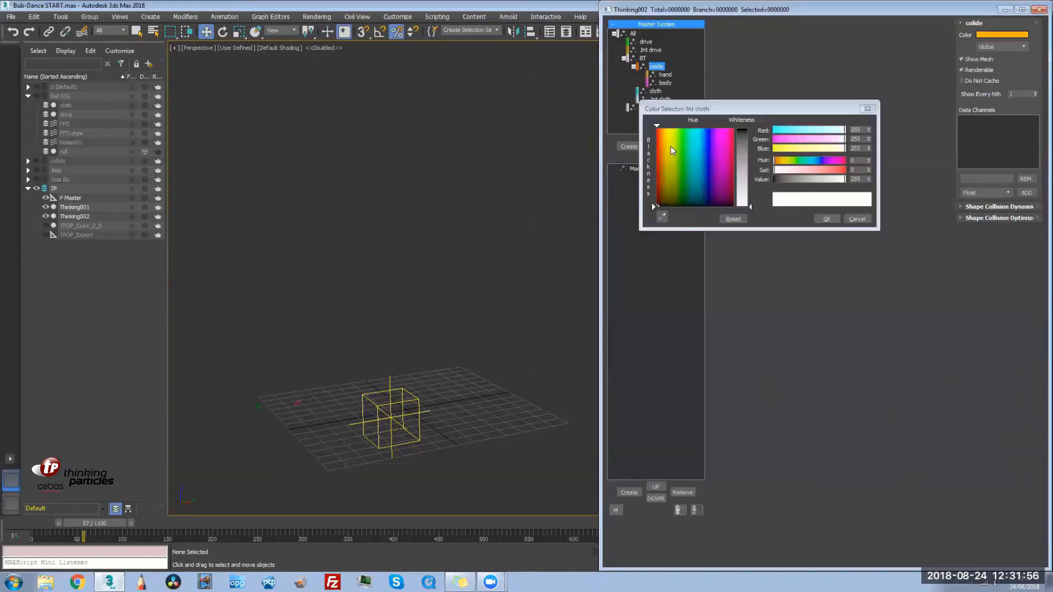
drag(735, 146, 740, 130)
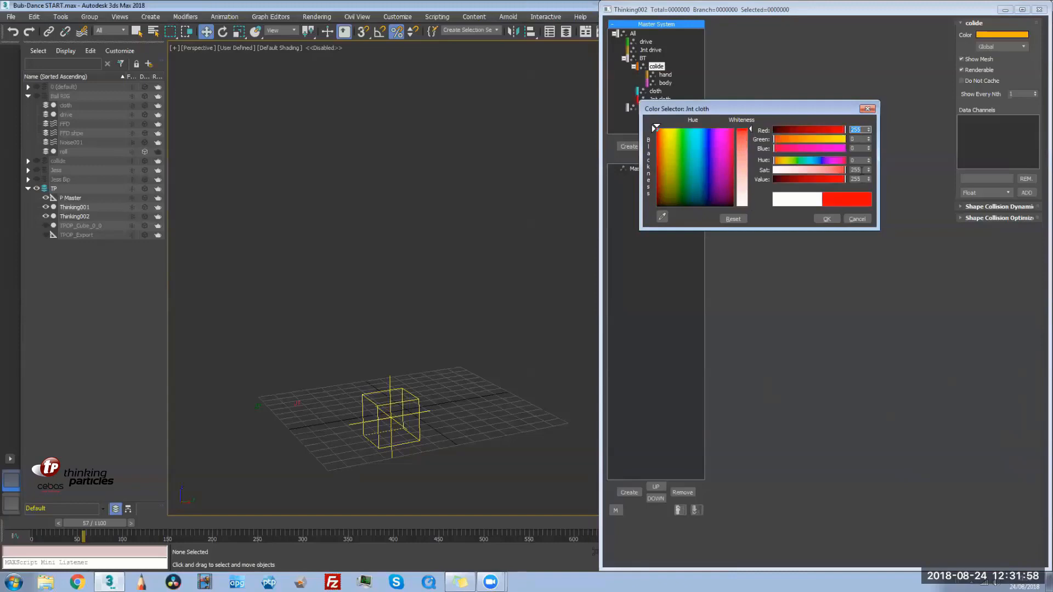
click(826, 219)
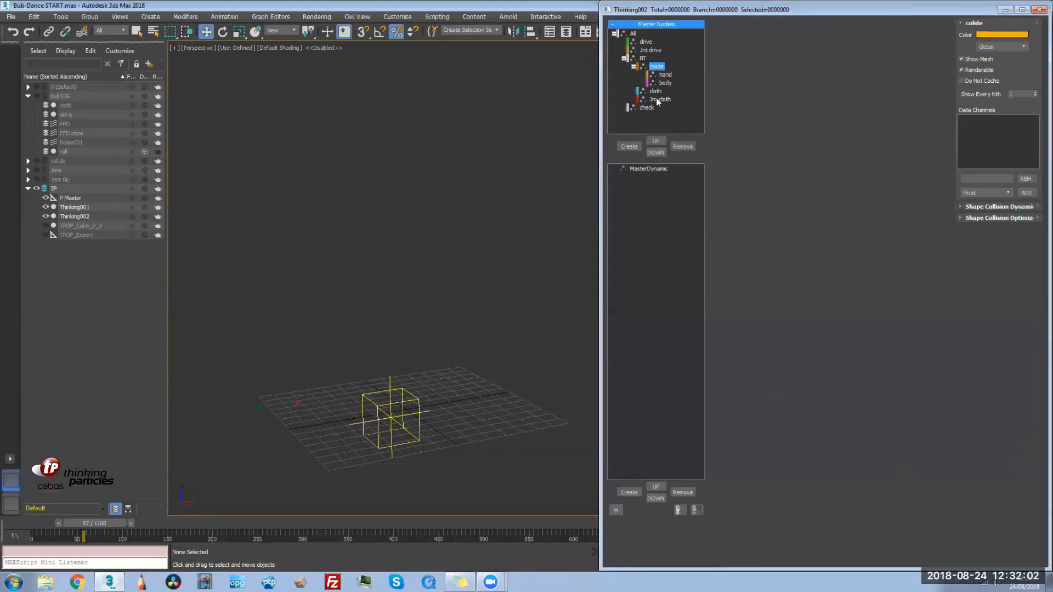
Color the check group a muted green and set its particle display type to Dots
double_click(630, 107)
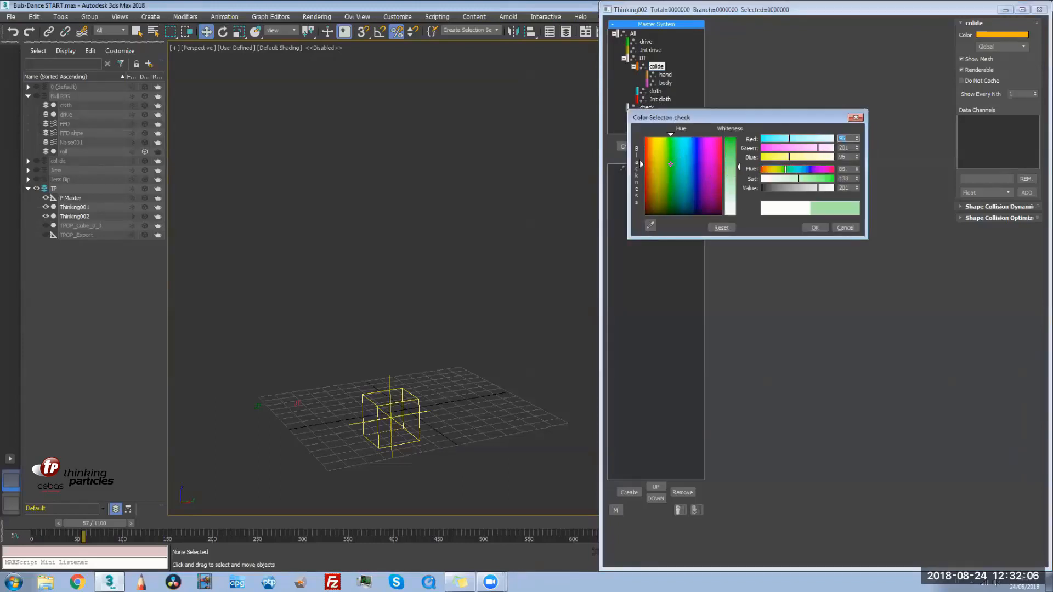
click(815, 227)
click(647, 108)
click(1001, 47)
click(992, 70)
Set the particle display type to Drops for the Jnt cloth group and None for the cloth group
click(685, 103)
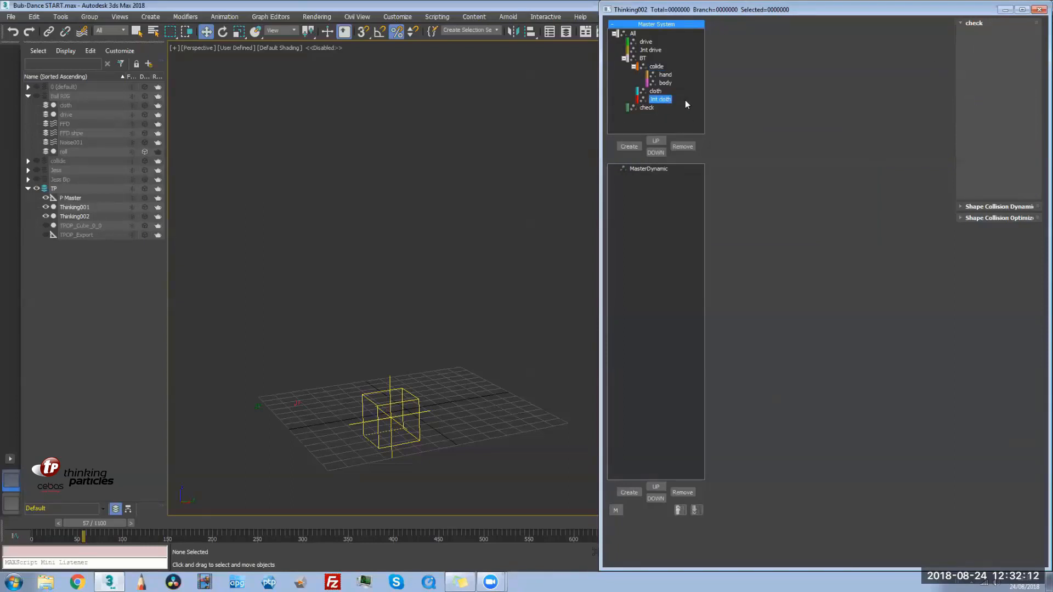
click(1000, 47)
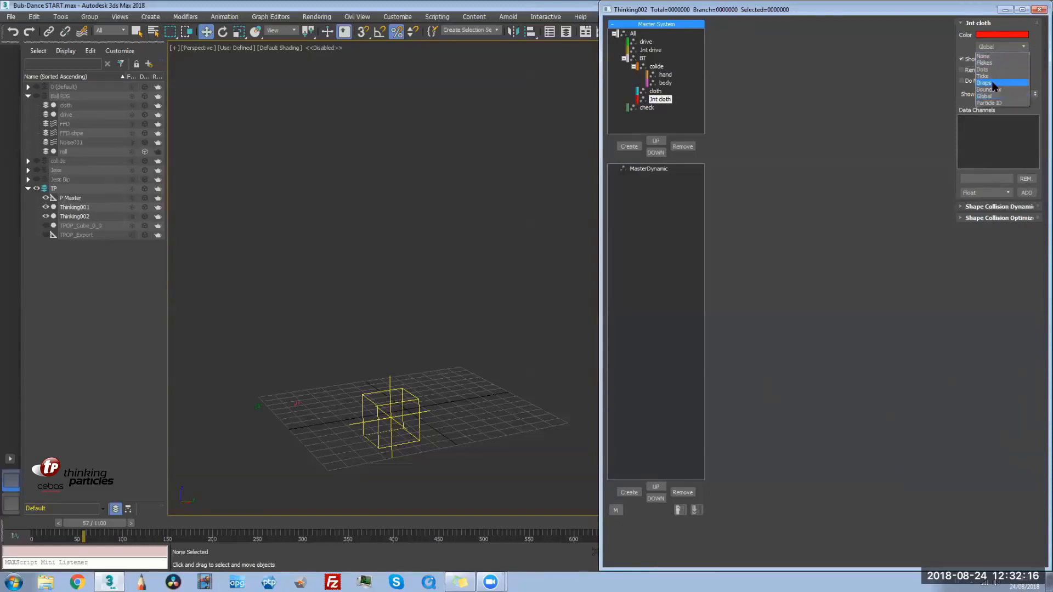
click(993, 83)
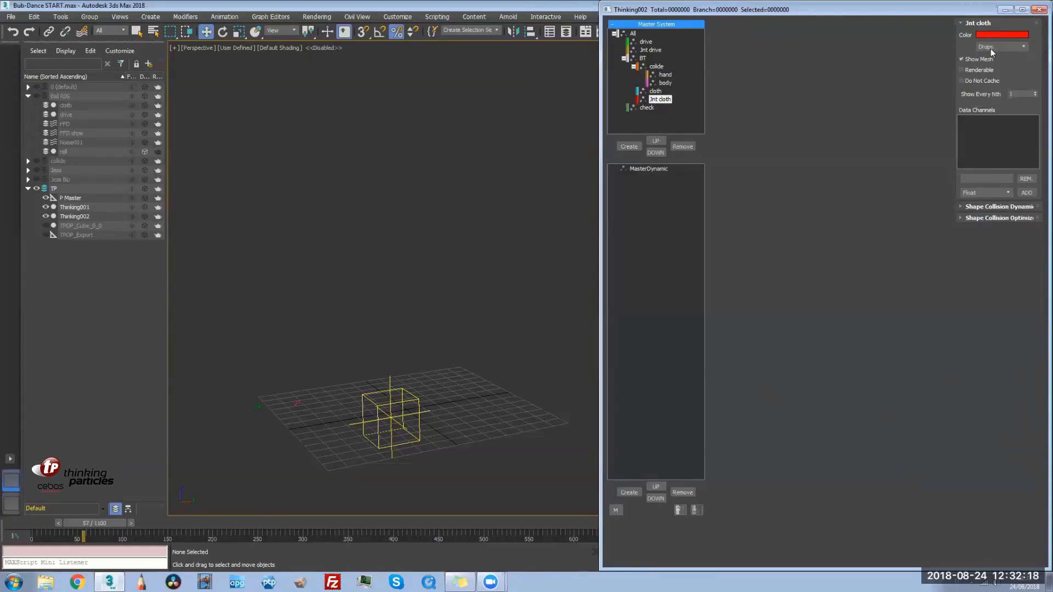
click(655, 91)
click(1000, 46)
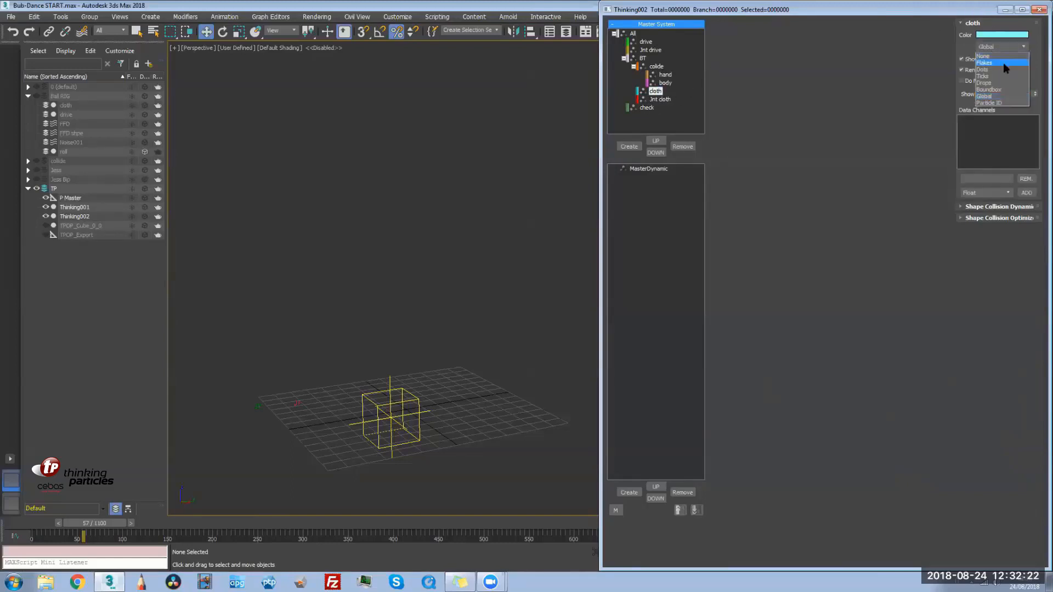
click(994, 56)
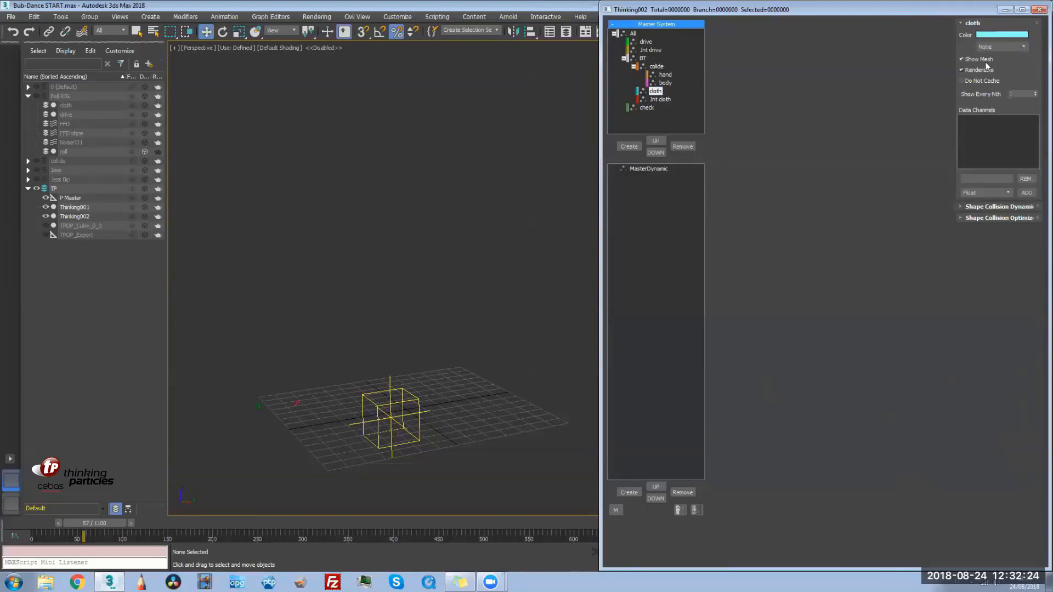
Set the body and hand groups' particle display type to None and make both groups non-renderable
click(665, 83)
click(999, 47)
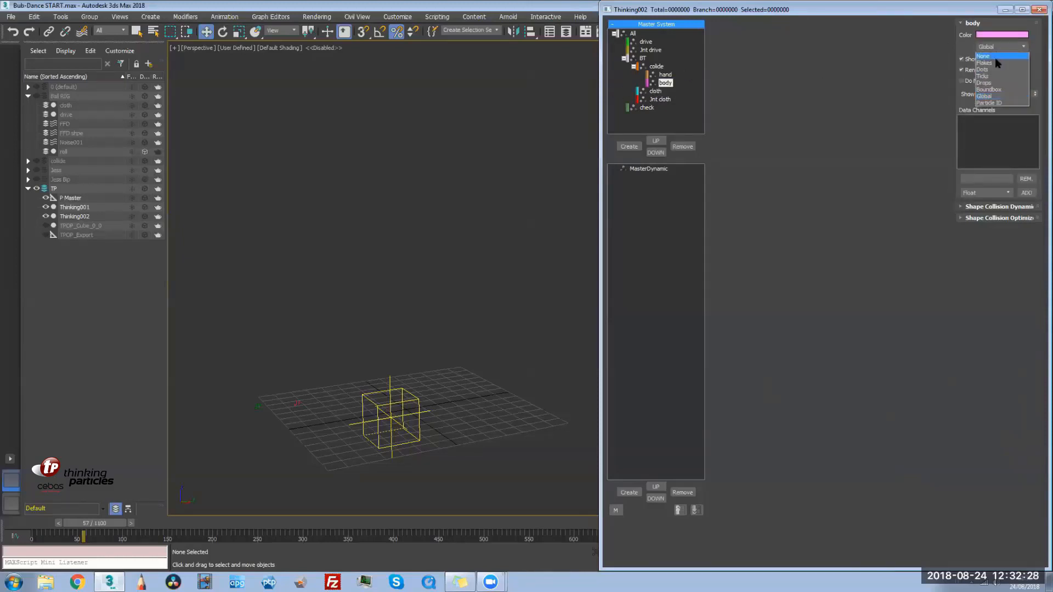
click(991, 59)
click(977, 70)
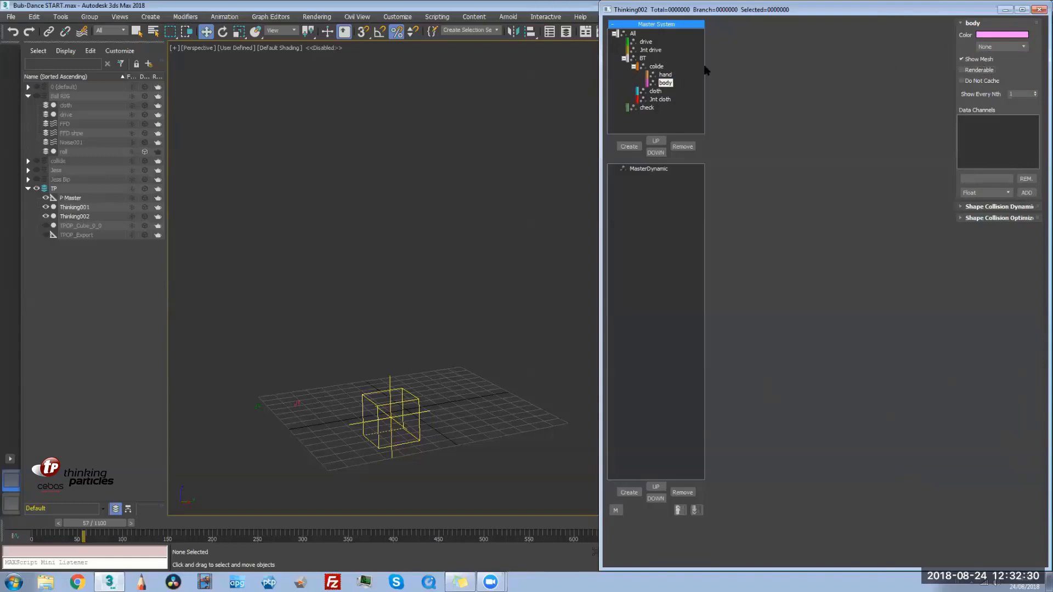
click(665, 74)
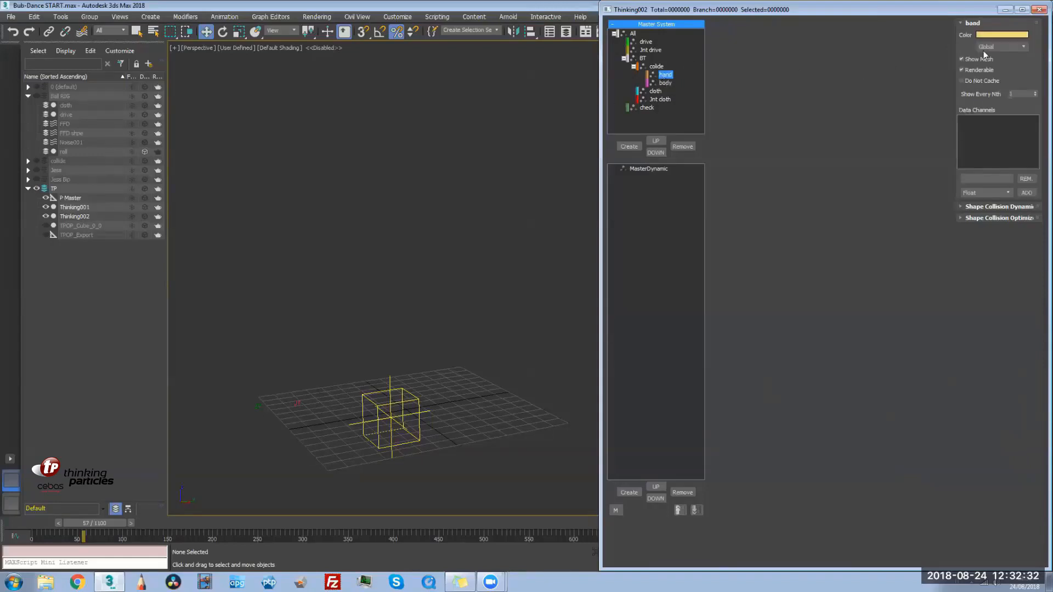
click(978, 70)
click(999, 47)
click(992, 59)
Set the colide group's particle display type to None
click(657, 66)
click(1000, 48)
click(991, 59)
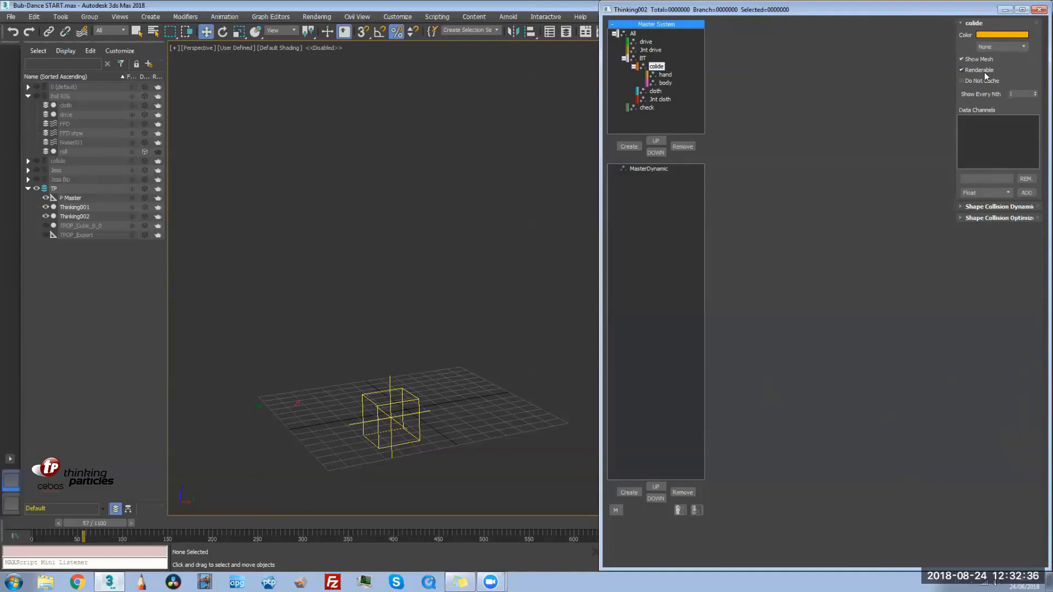
Set the particle display type of the Jnt drive and drive groups to Ticks
click(650, 50)
click(995, 48)
click(992, 75)
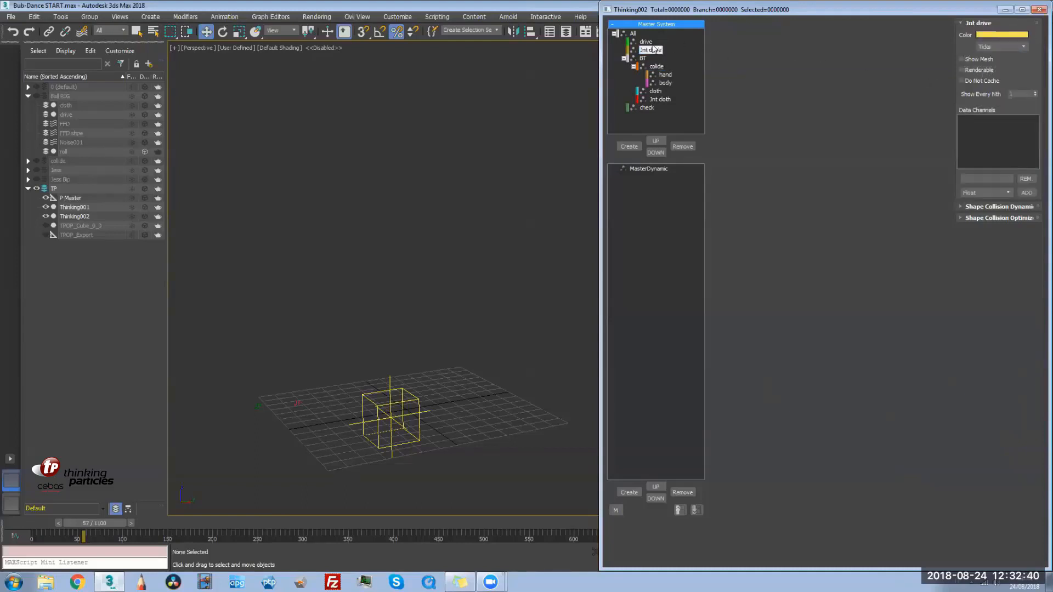
click(647, 41)
click(991, 47)
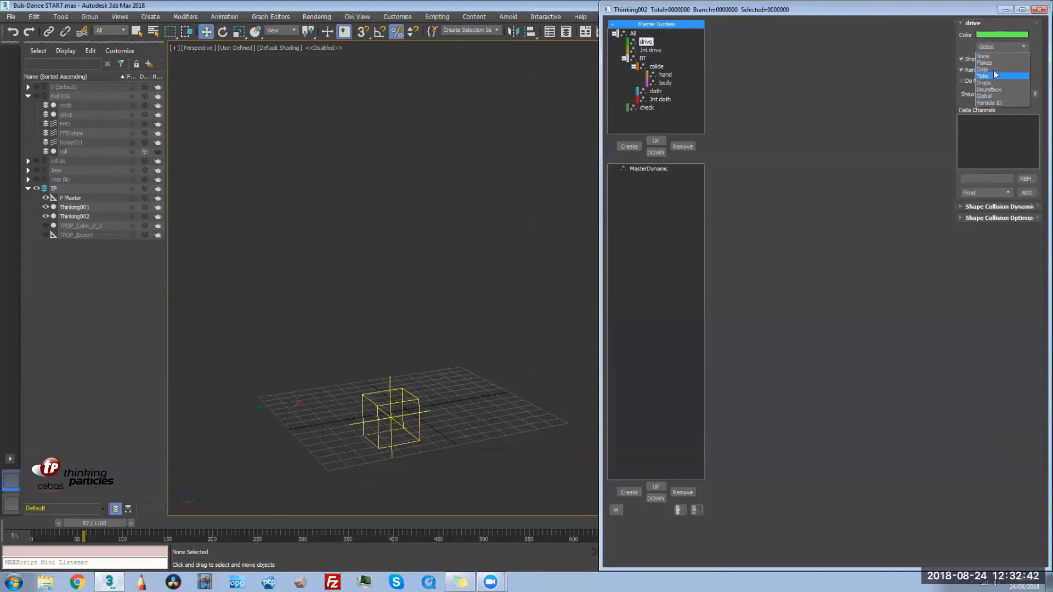
click(995, 75)
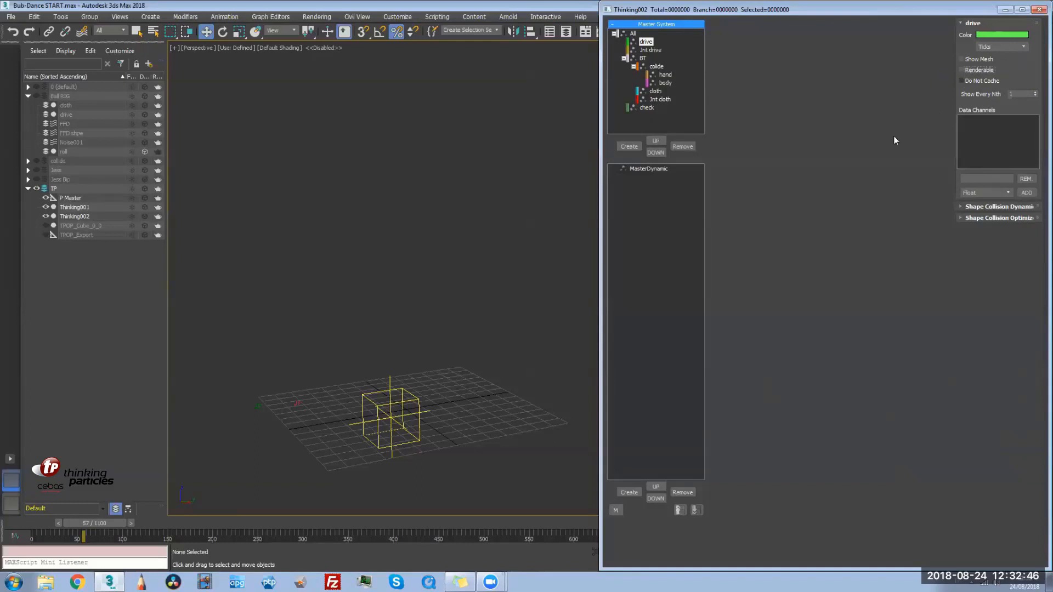
Rename the dynamic set under MasterDynamic as Bubble and enlarge its wiring area
click(645, 169)
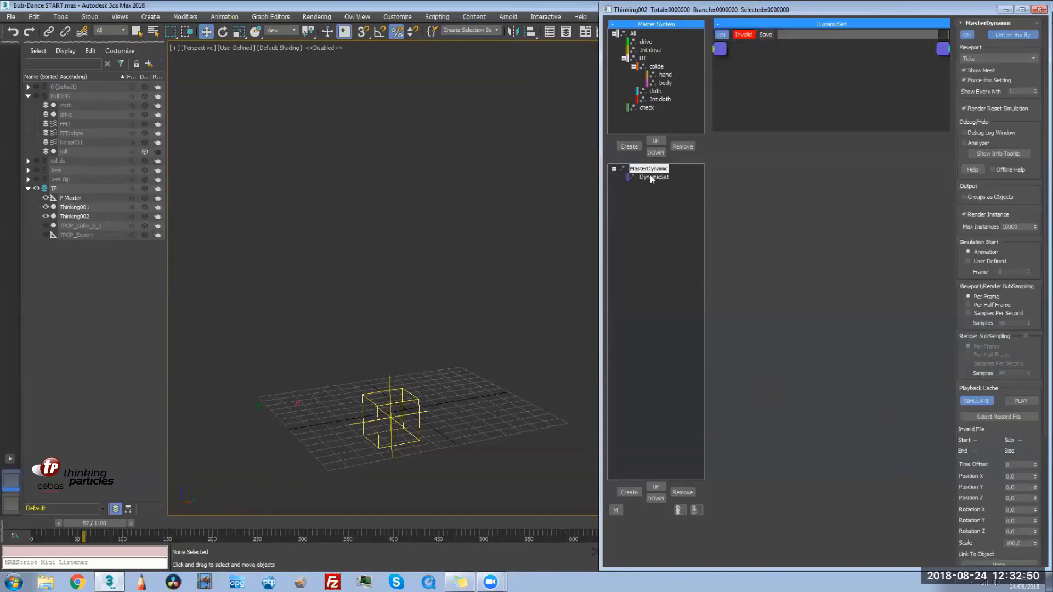
click(651, 177)
click(656, 179)
text(Bubble)
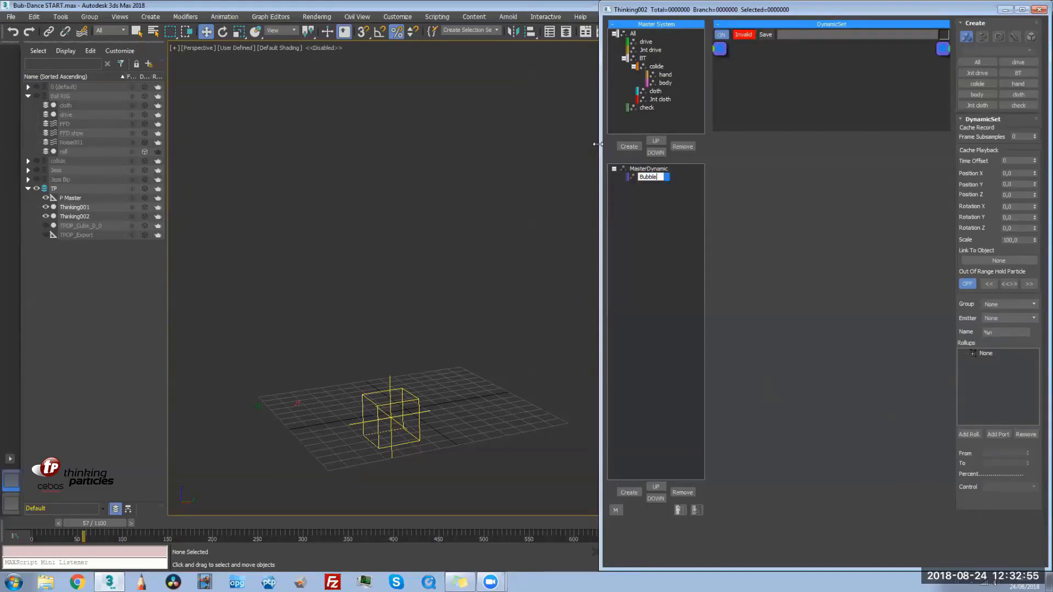
key(Return)
drag(786, 129, 785, 195)
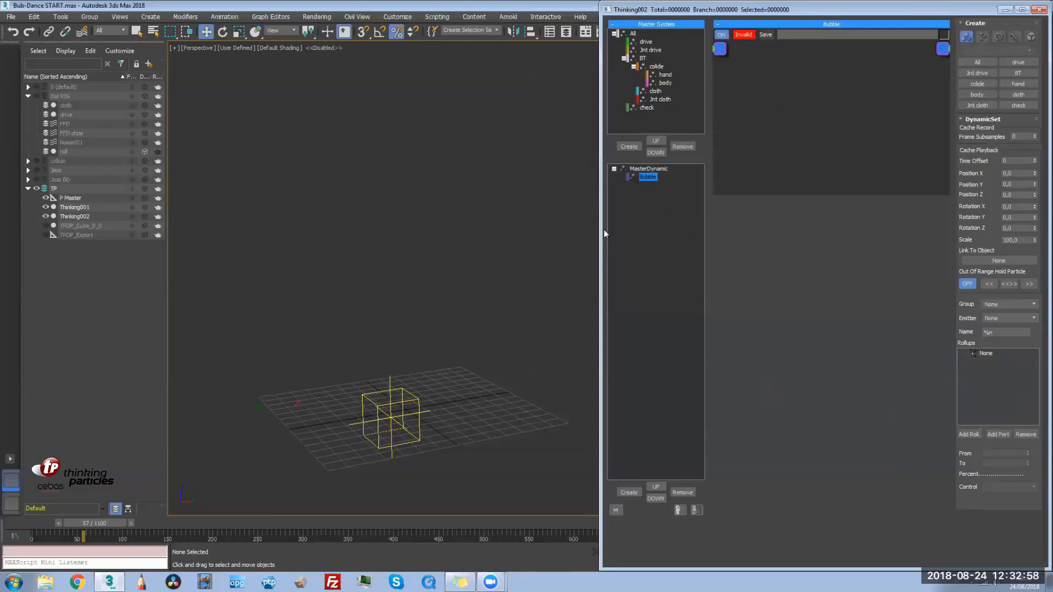
drag(603, 232, 591, 233)
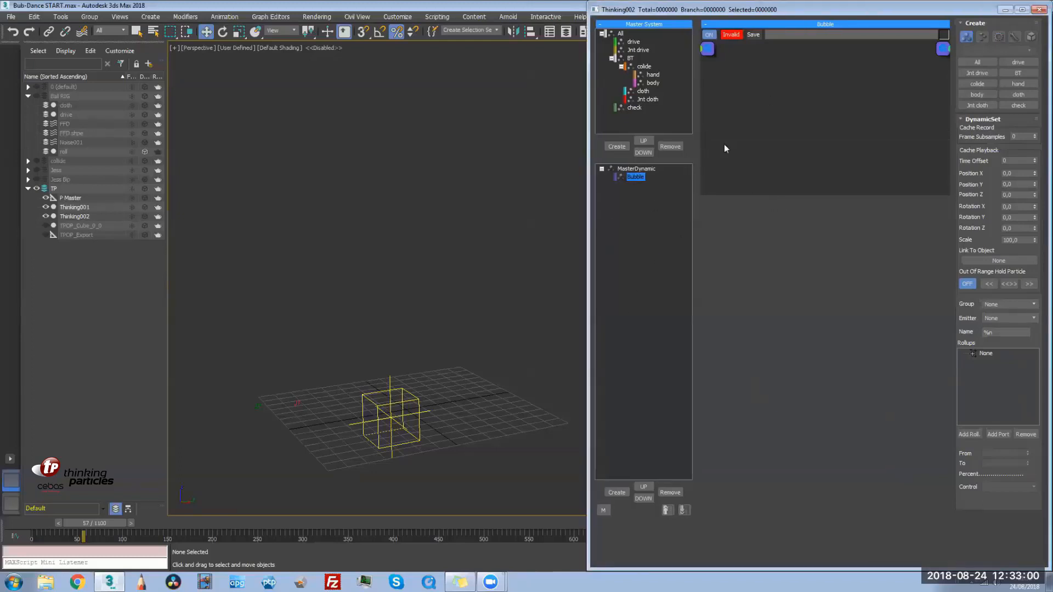
Add a standard Memory operator to the Bubble dynamic set and place it near the set's output node
right_click(718, 85)
mouse_move(790, 114)
mouse_move(877, 116)
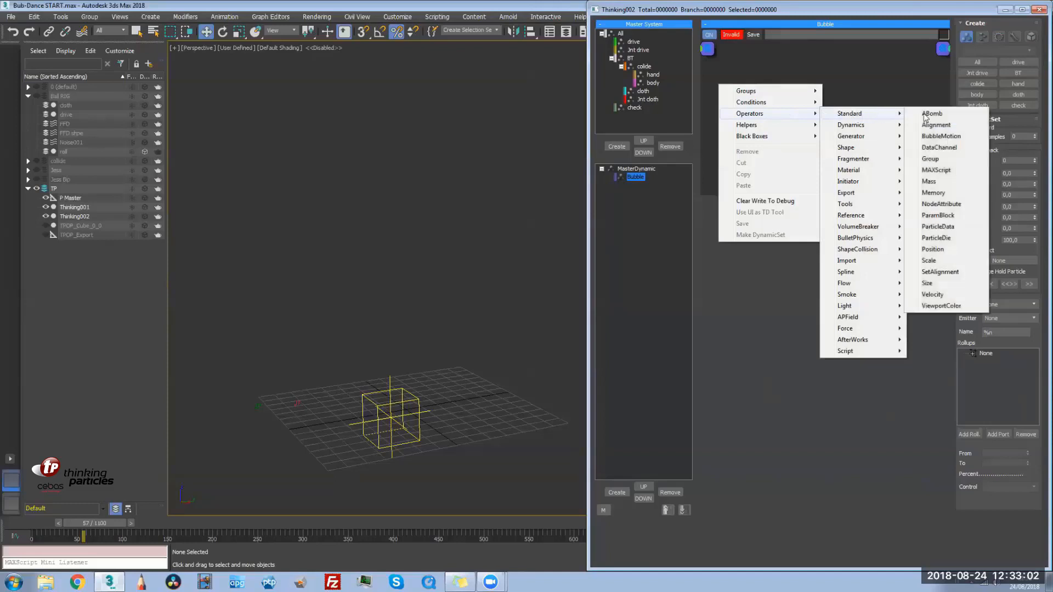
click(951, 197)
click(798, 99)
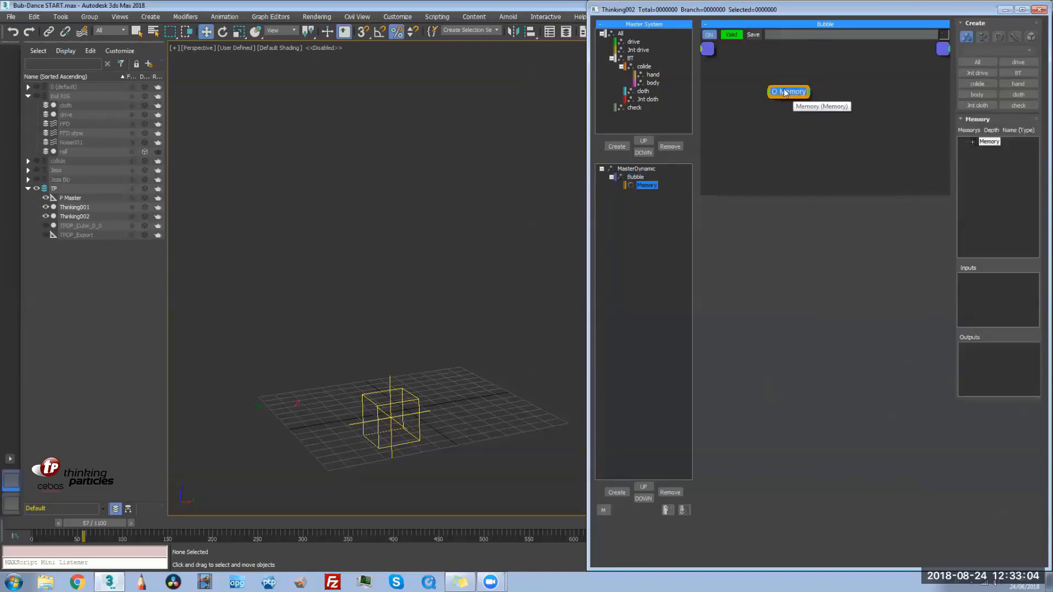
drag(799, 99, 883, 92)
click(646, 185)
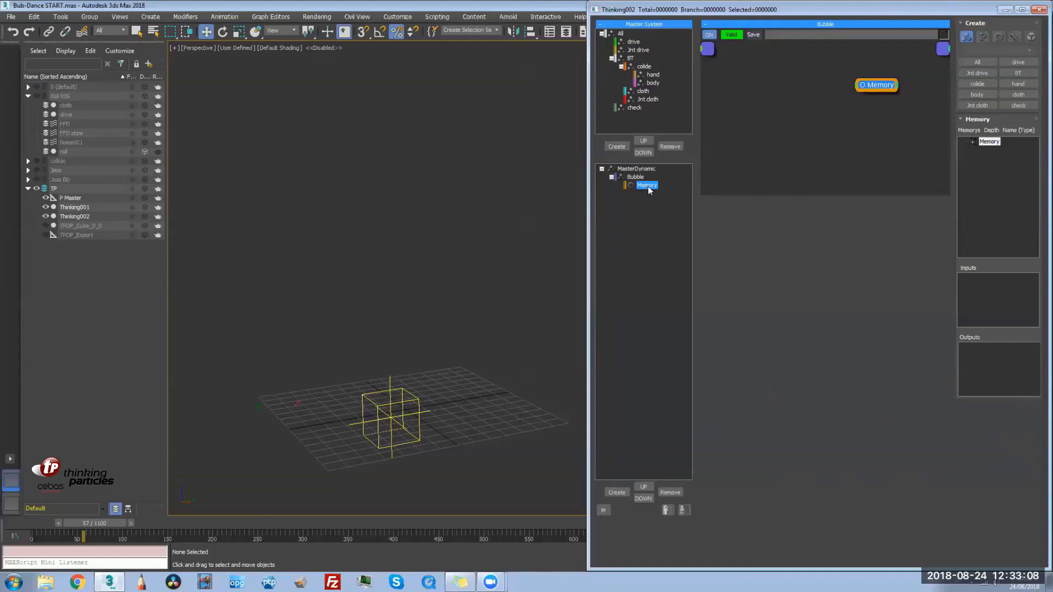
click(838, 110)
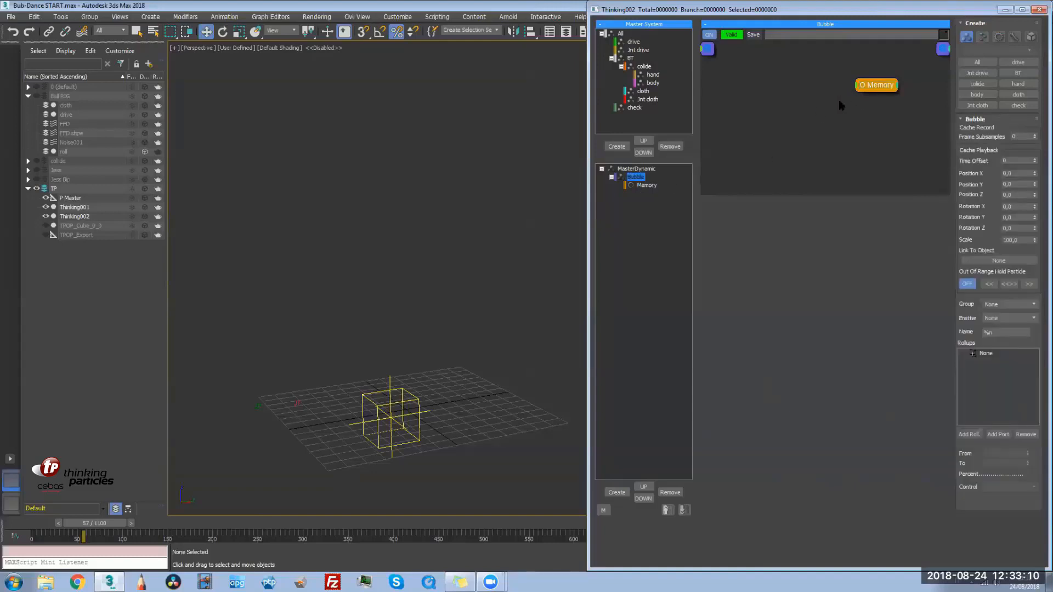
drag(875, 90, 913, 78)
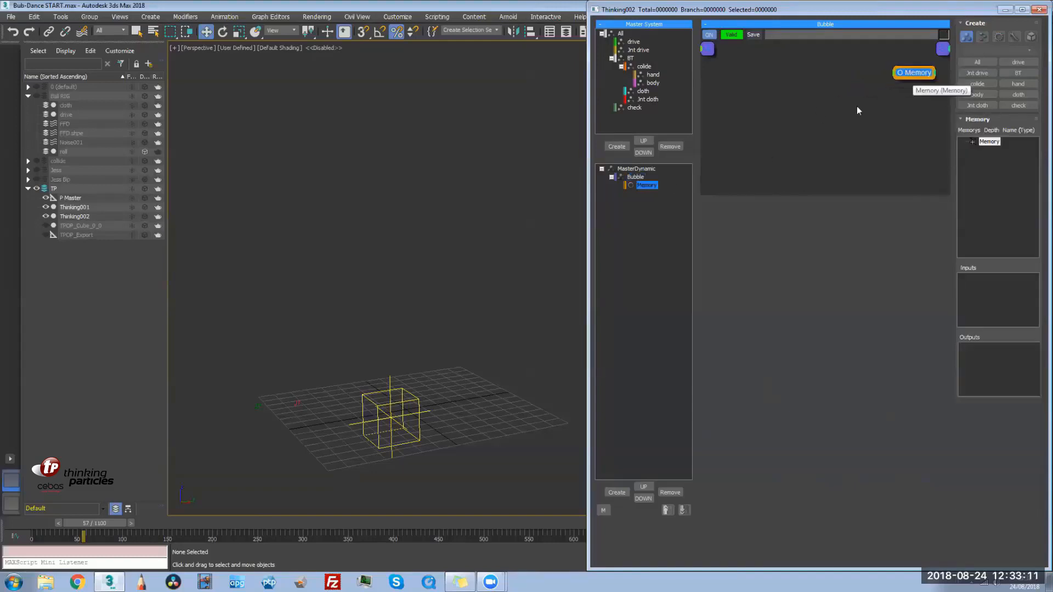
Add an Integer entry named id and a Position entry named pos to the Memory operator
click(976, 143)
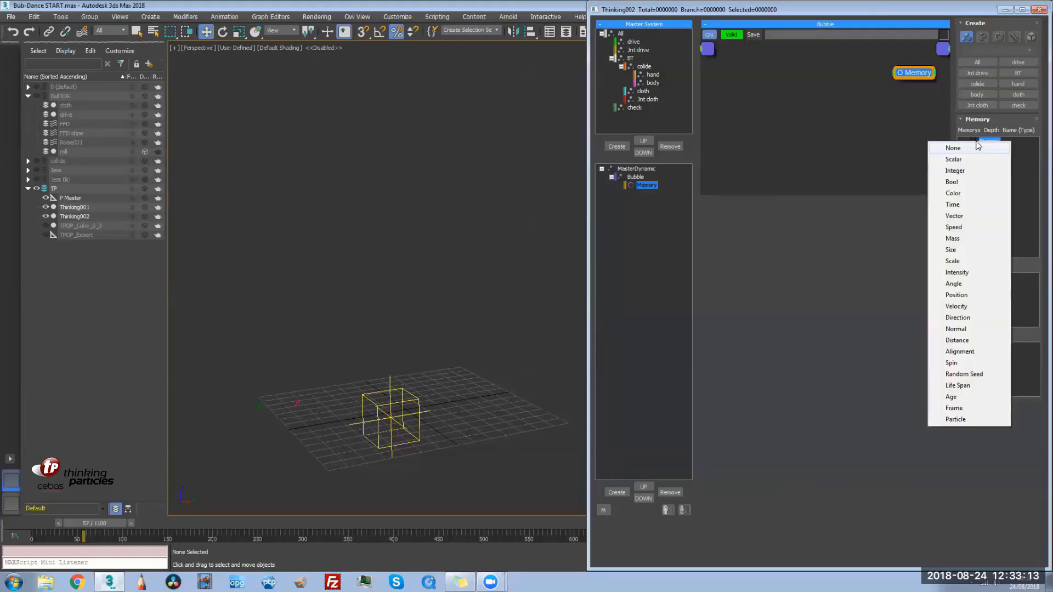
click(966, 171)
text(id)
key(Return)
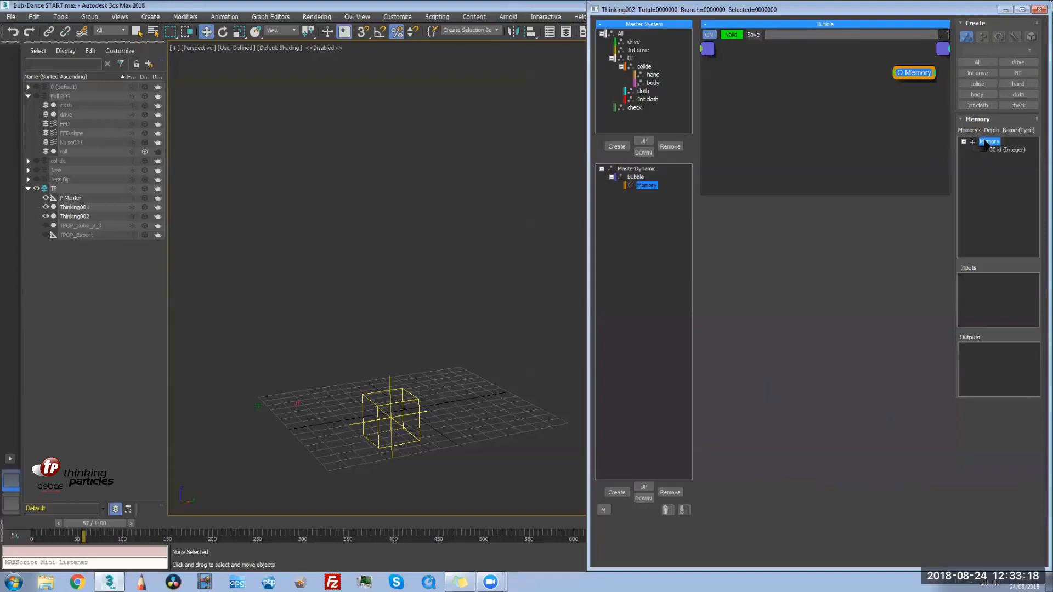
click(974, 143)
click(975, 302)
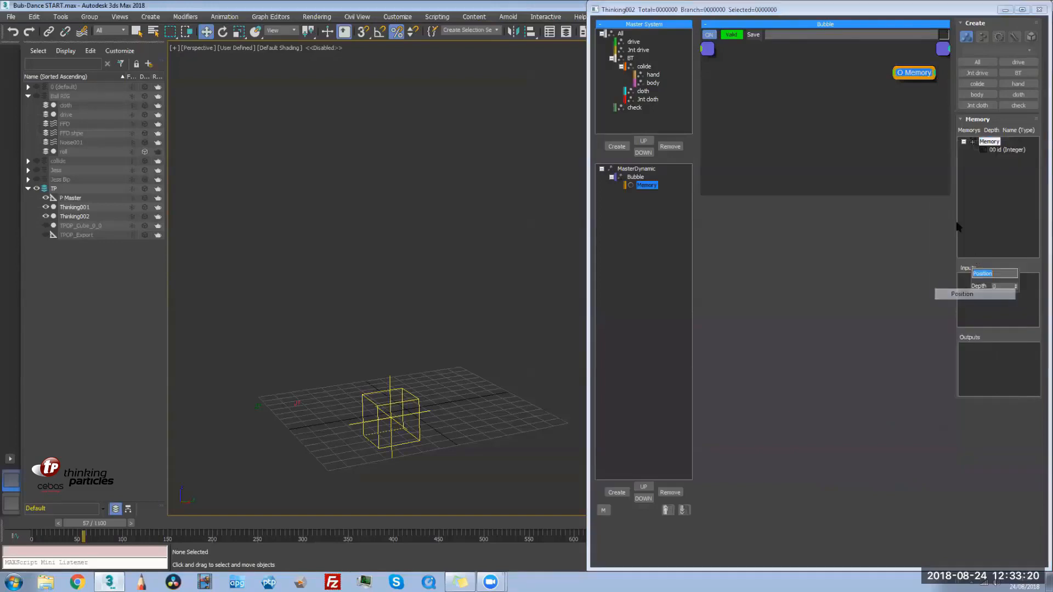
text(pos)
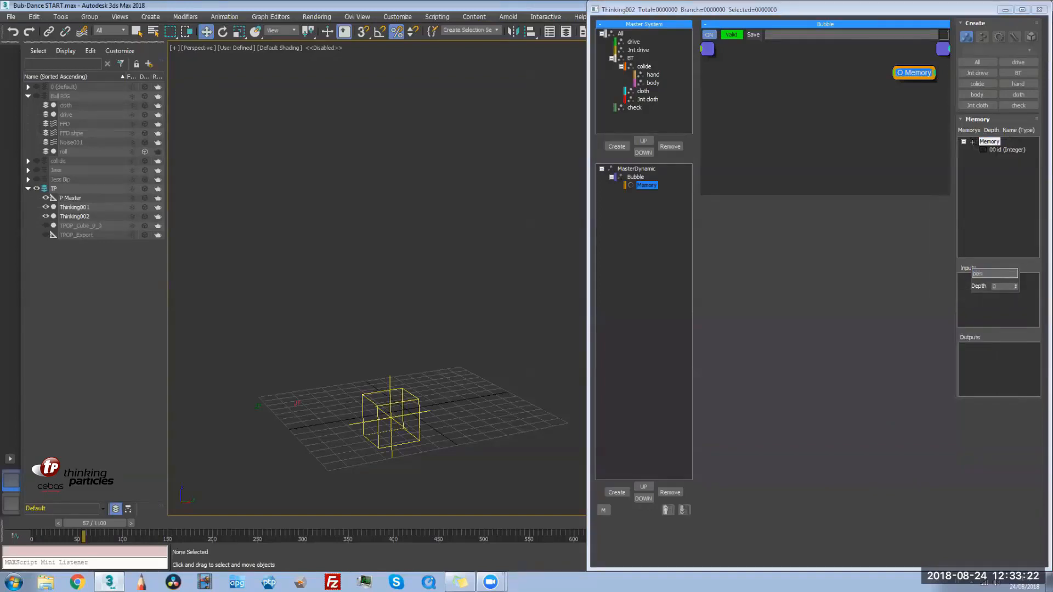
key(Return)
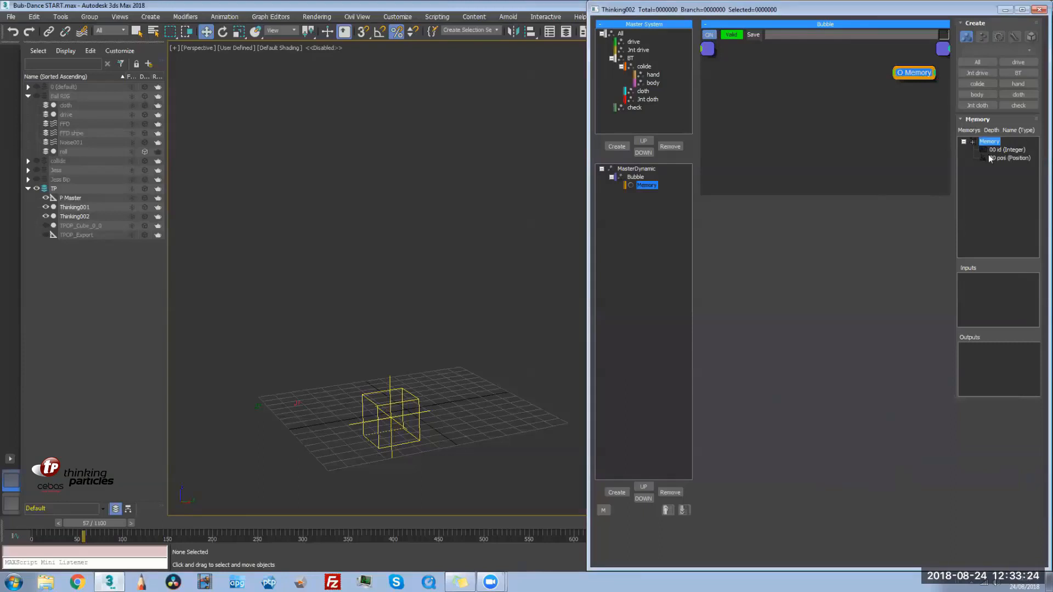
drag(912, 73, 916, 84)
Create a nested dynamic set inside Bubble and rename it Ball RIG
click(774, 109)
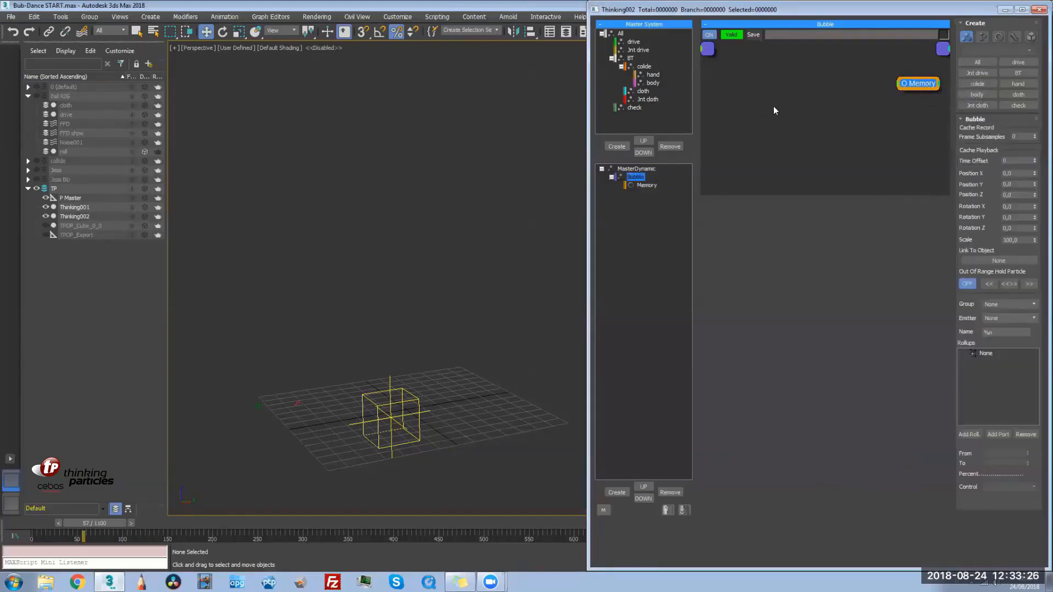
key(r)
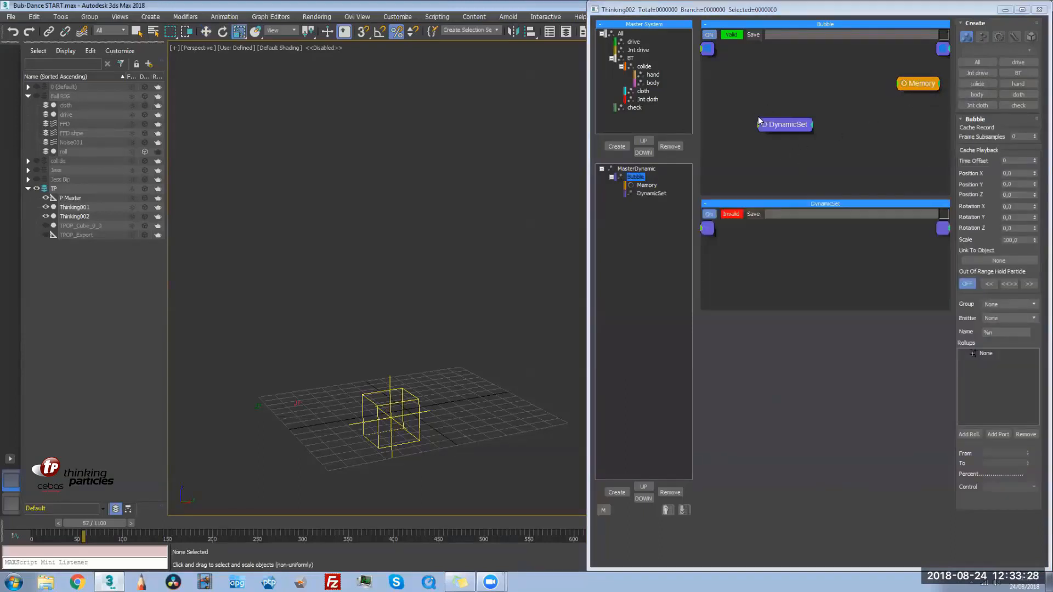
drag(789, 126, 768, 106)
click(652, 194)
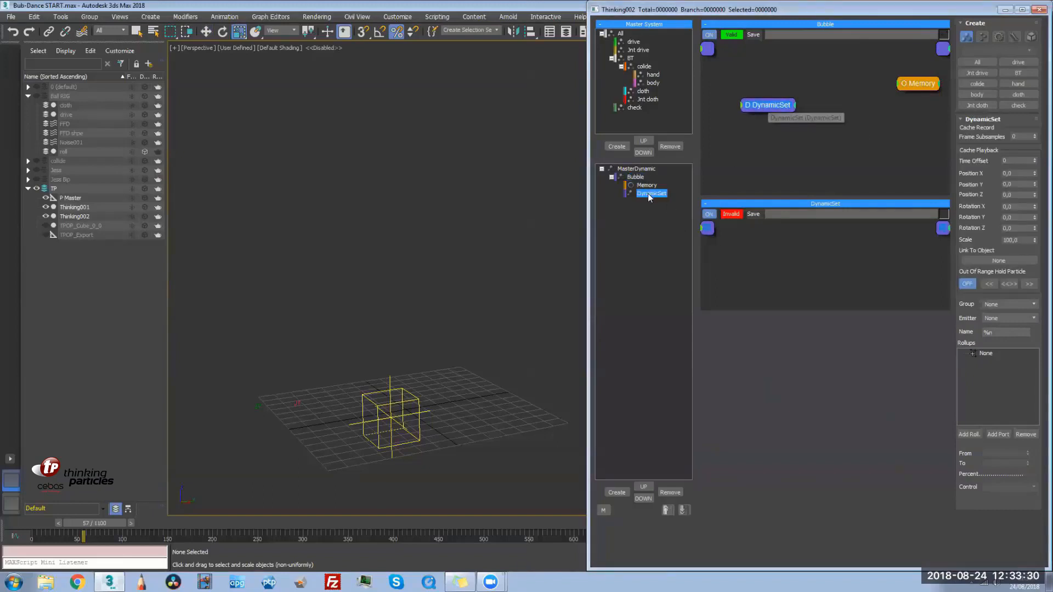
click(651, 194)
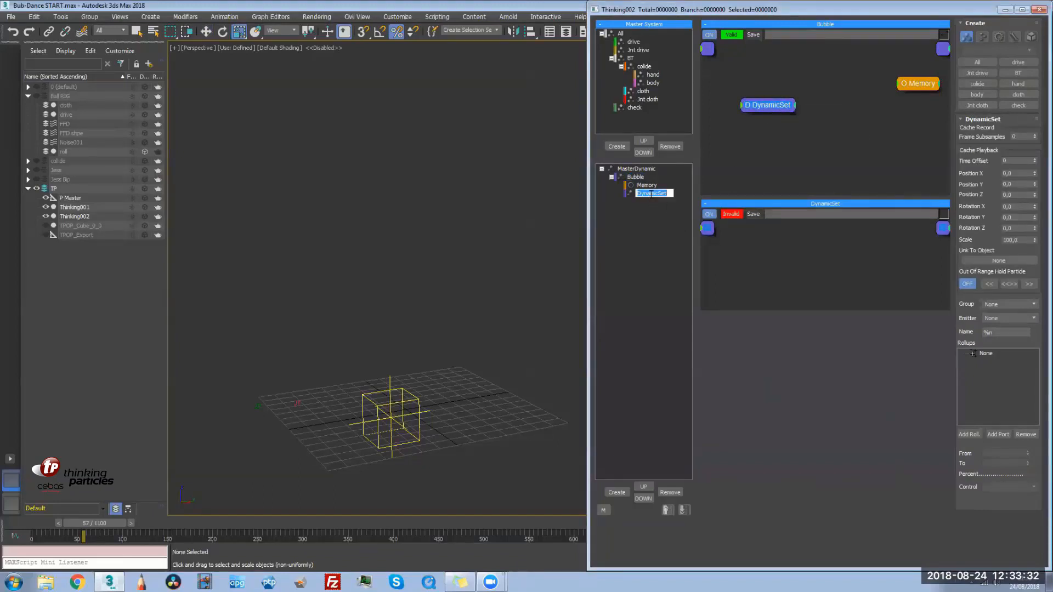
text(Ball RIG)
key(Return)
drag(758, 111, 752, 120)
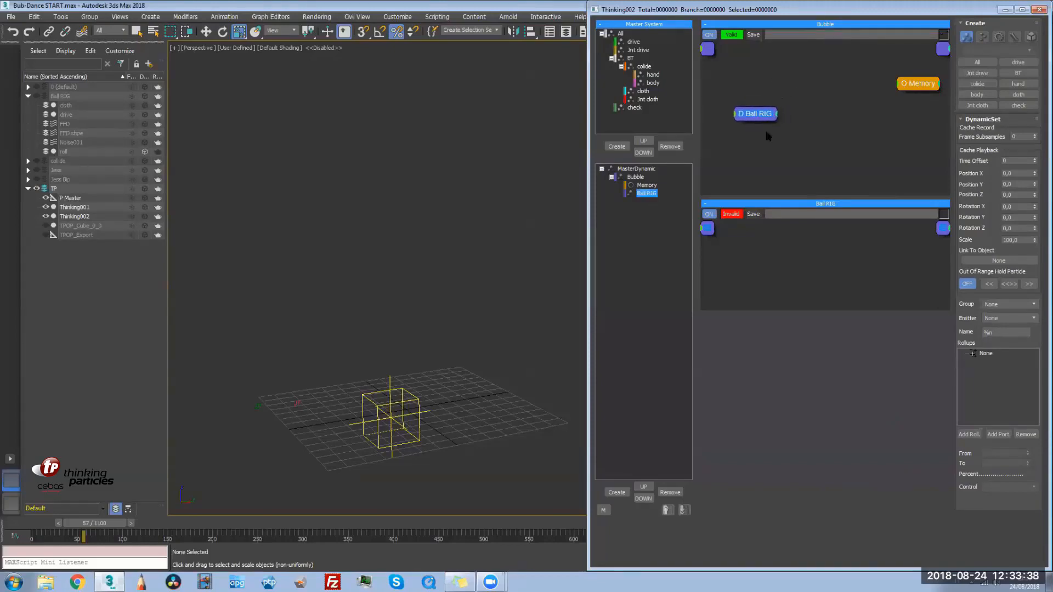
Enlarge the Bubble wiring area and unhide the Ball RIG layer's objects in the scene
drag(790, 199, 789, 257)
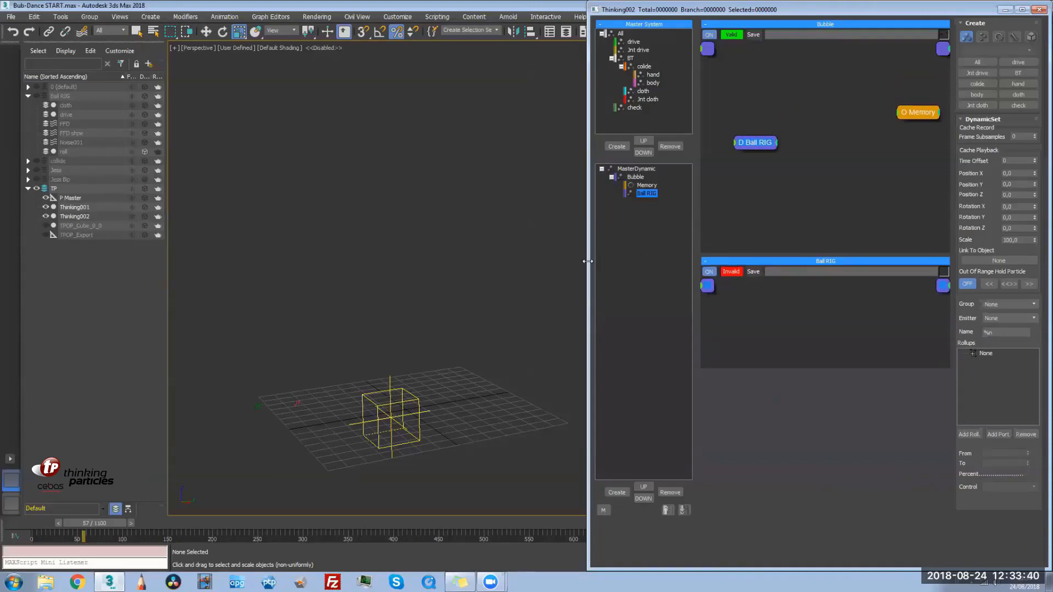
drag(587, 262, 552, 261)
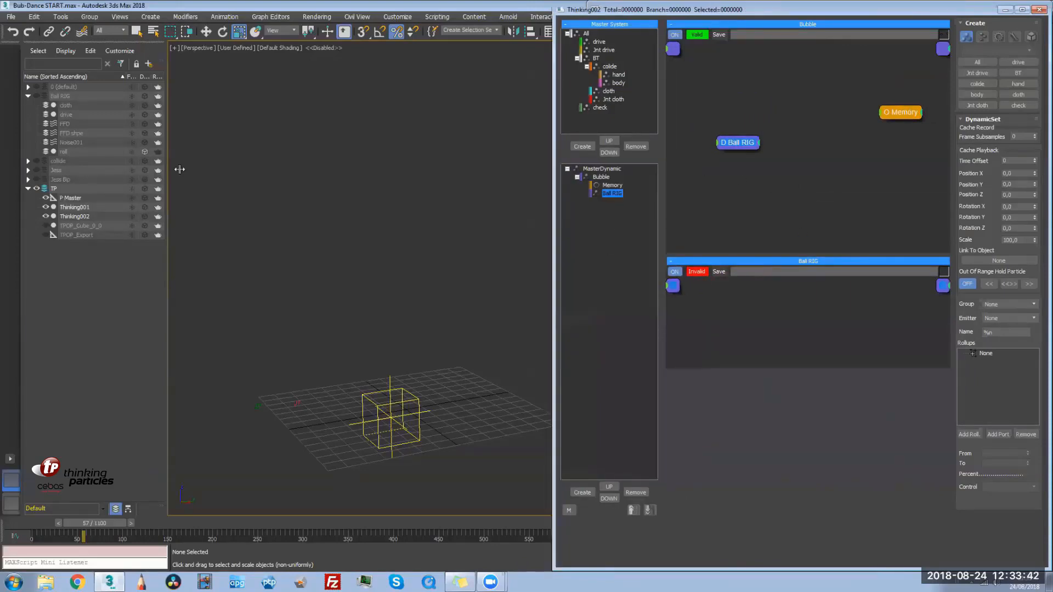
click(36, 95)
alt+middle_drag(283, 252, 417, 220)
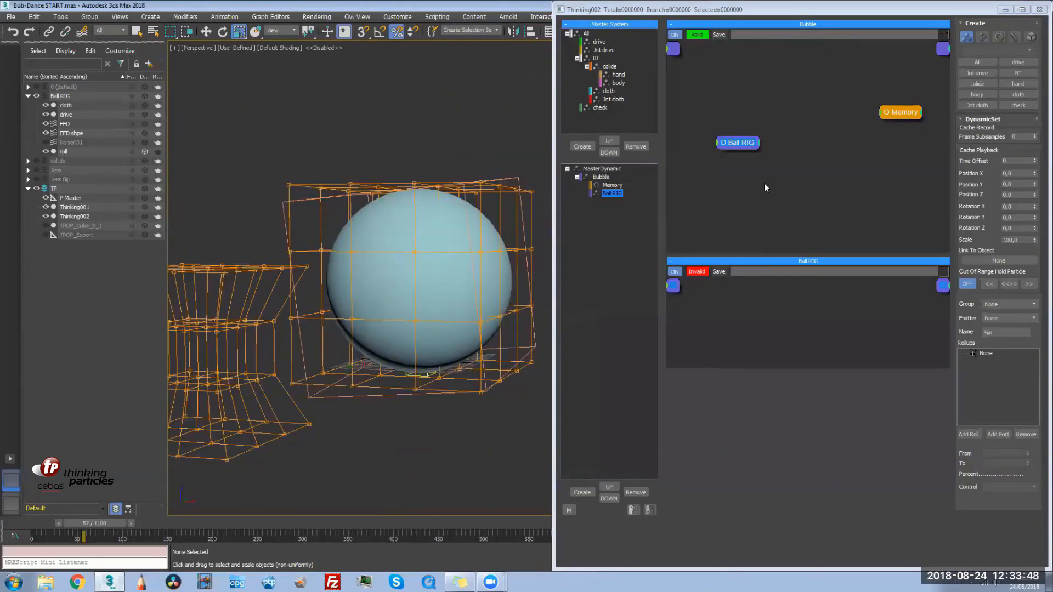
drag(736, 149, 721, 148)
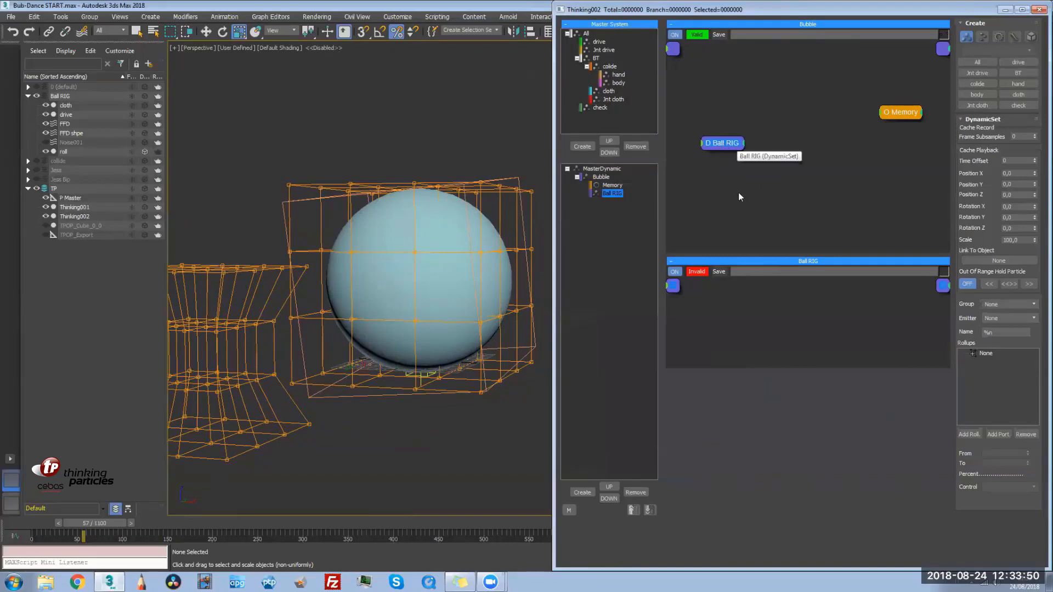
Enlarge the Ball RIG wiring area, add a standard ParamBlock operator, and wire its ON port to the set's input node
drag(790, 367, 790, 417)
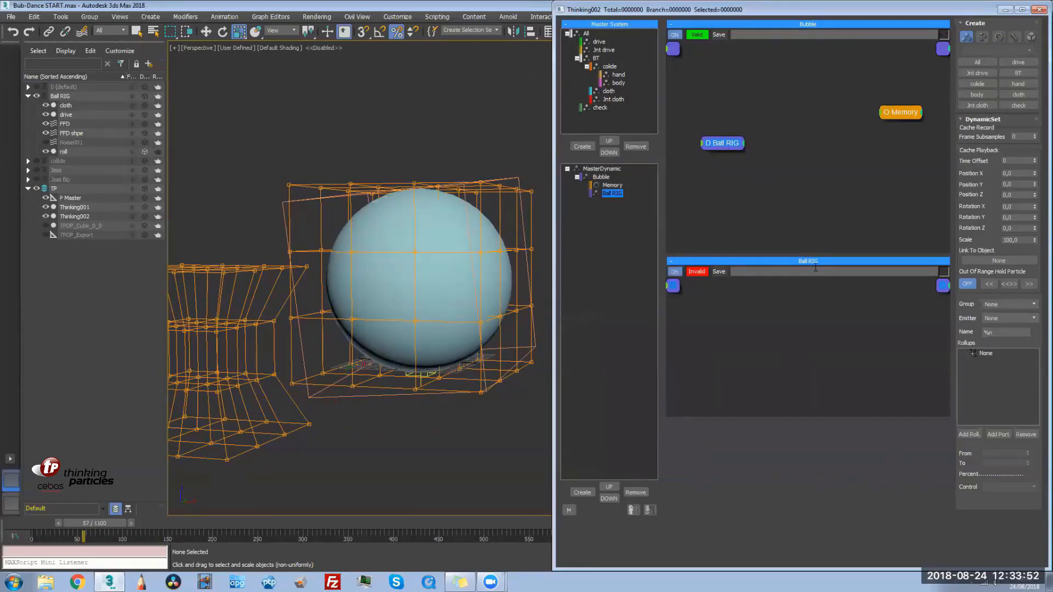
right_click(757, 326)
mouse_move(778, 356)
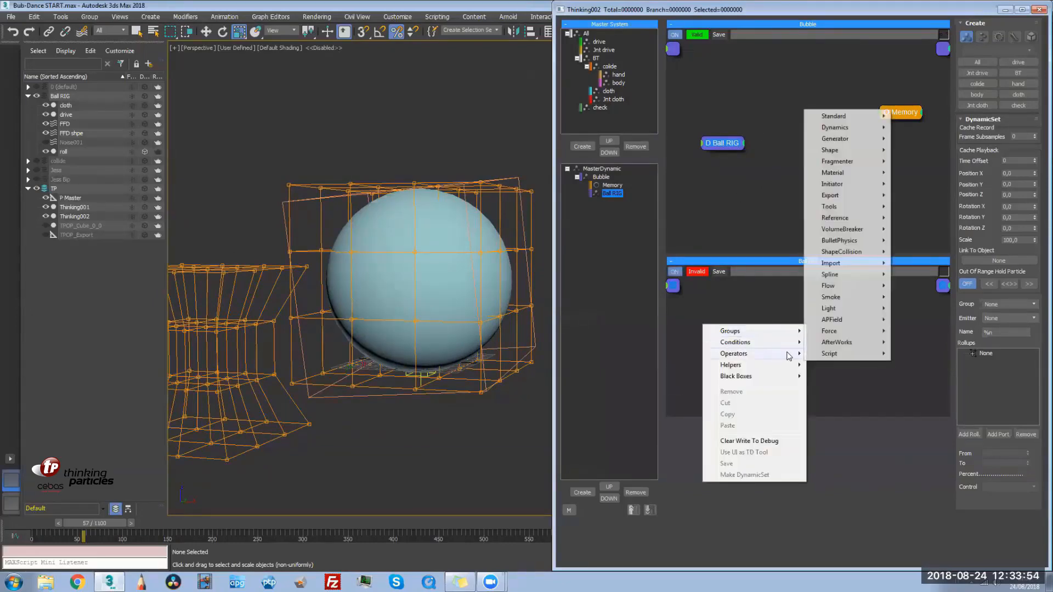
mouse_move(854, 116)
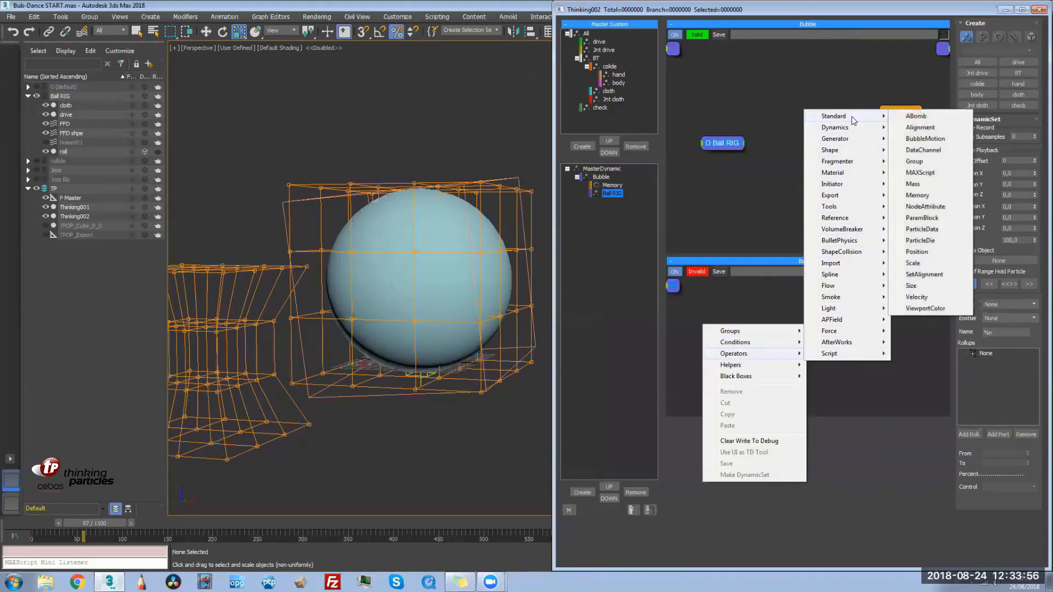
click(942, 219)
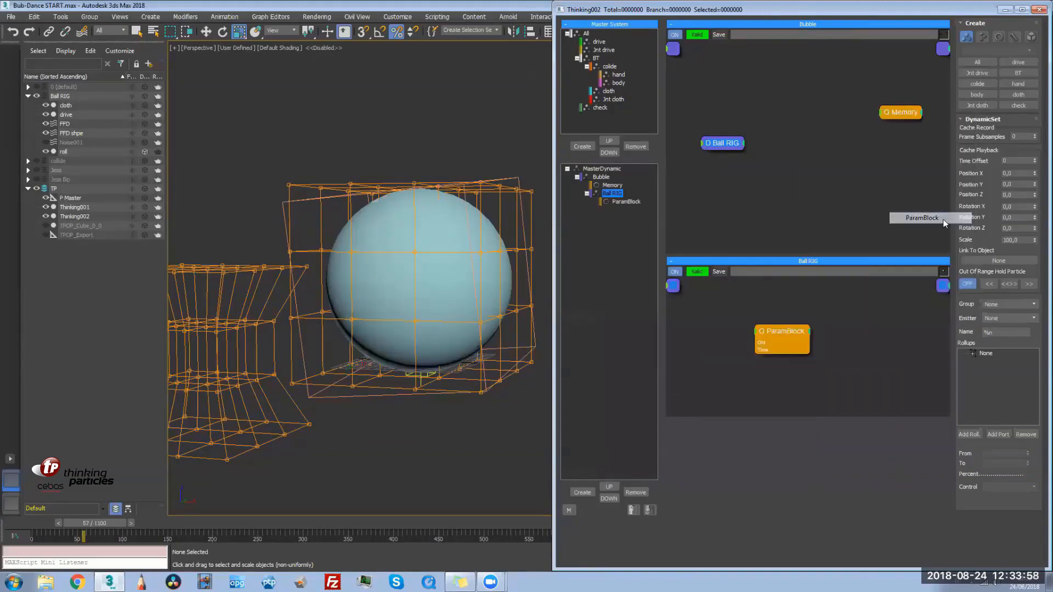
drag(808, 339, 676, 285)
double_click(770, 322)
drag(784, 325, 745, 324)
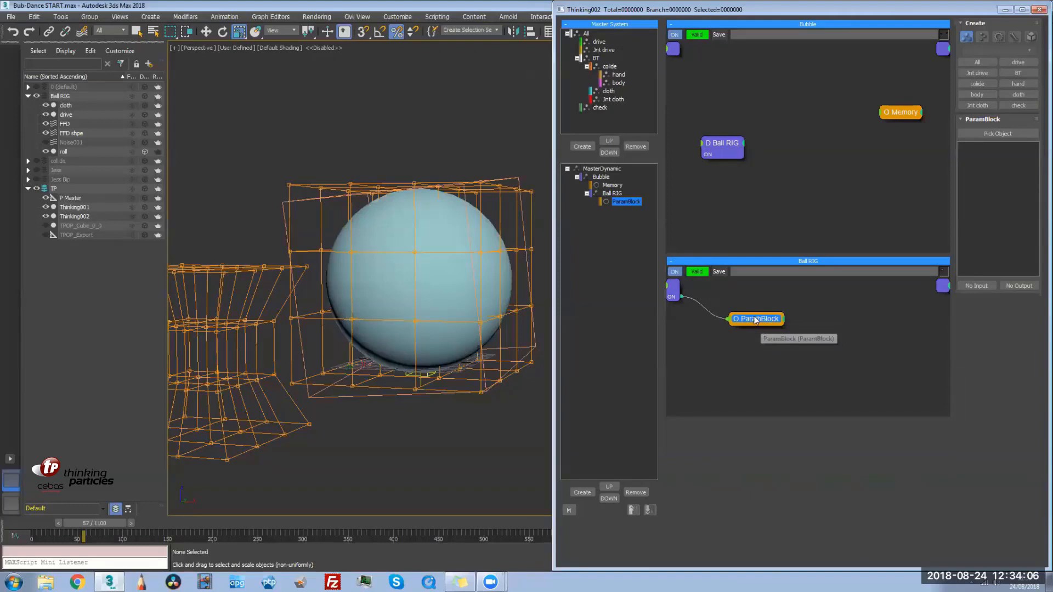
Duplicate the ParamBlock until Ball RIG contains five of them, spread out across the wiring area
mouse_move(299, 335)
middle_down()
mouse_move(299, 301)
mouse_move(277, 304)
middle_up()
middle_drag(334, 346, 311, 345)
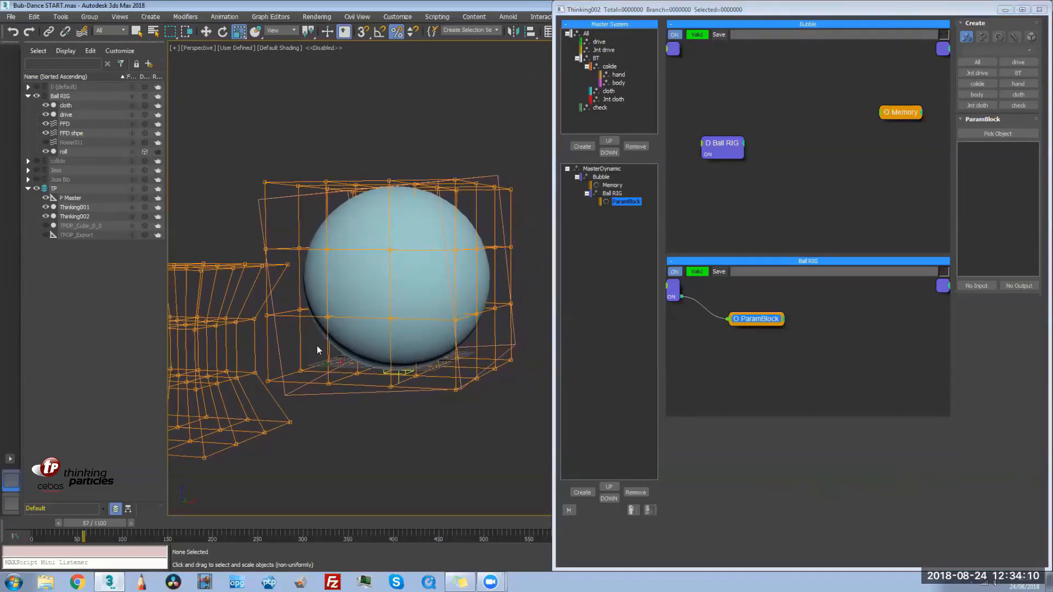
drag(759, 321, 869, 343)
double_click(762, 316)
shift+drag(869, 343, 932, 379)
shift+drag(932, 378, 731, 385)
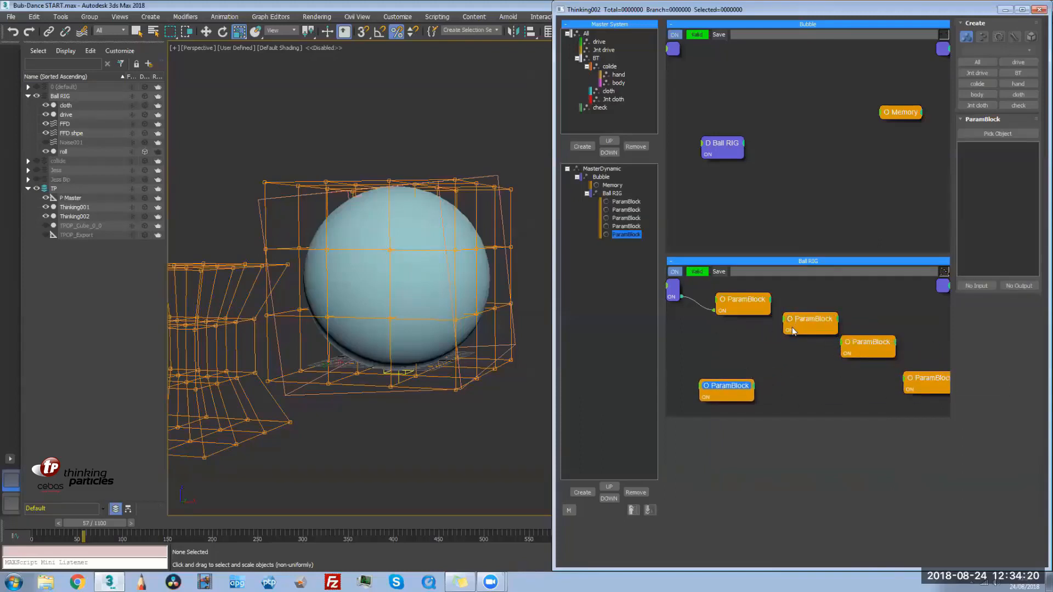
Connect the ON ports of the copied ParamBlocks to the ON port of Ball RIG's input node
drag(842, 353, 680, 297)
drag(903, 388, 680, 297)
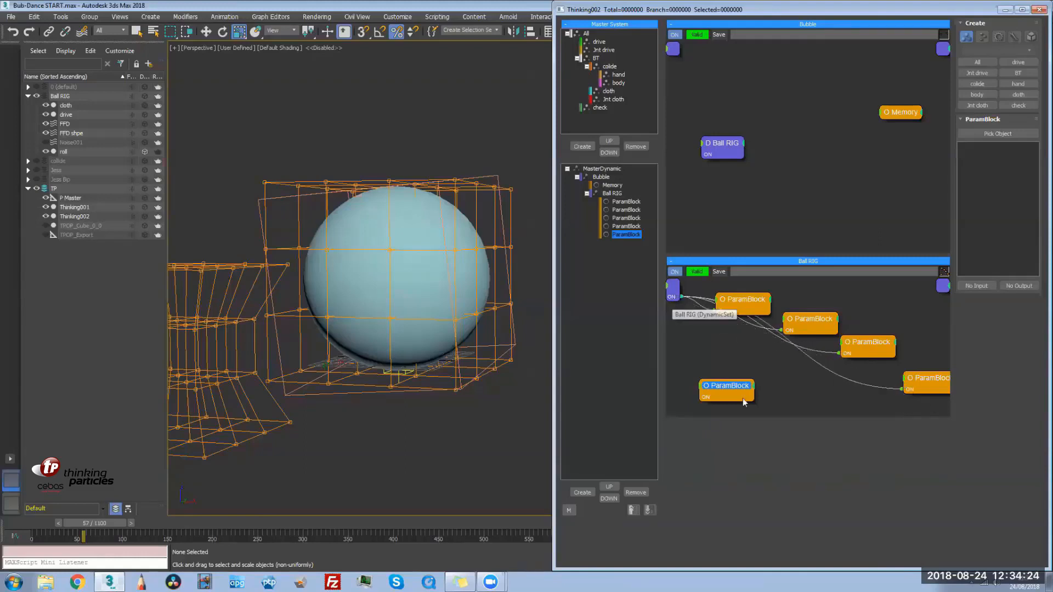
drag(706, 402, 680, 297)
Assign the scene objects Noise001, roll and cloth to the first three ParamBlocks in order
drag(744, 300, 742, 289)
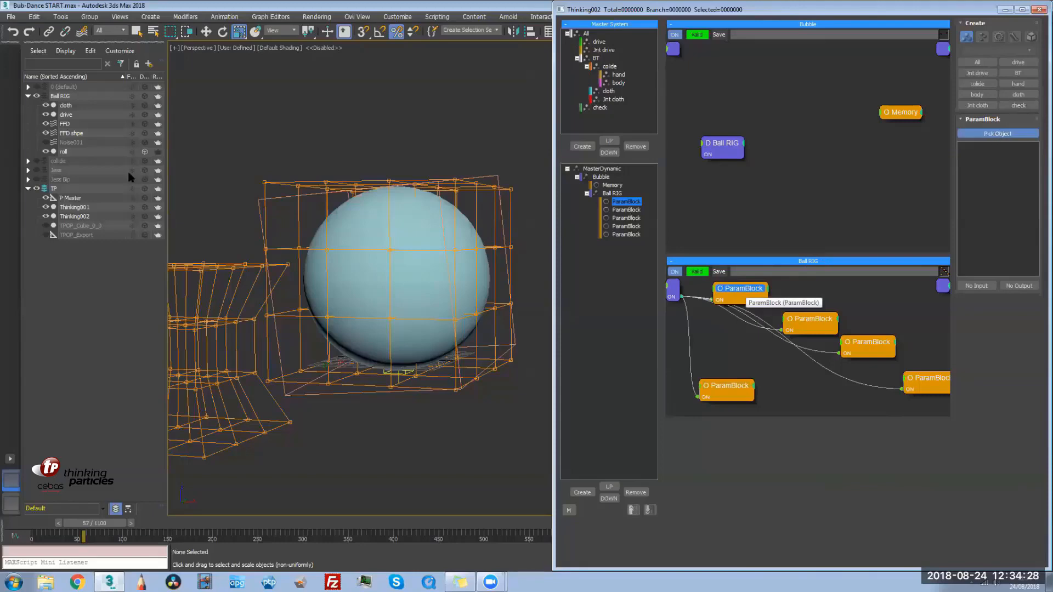
click(69, 143)
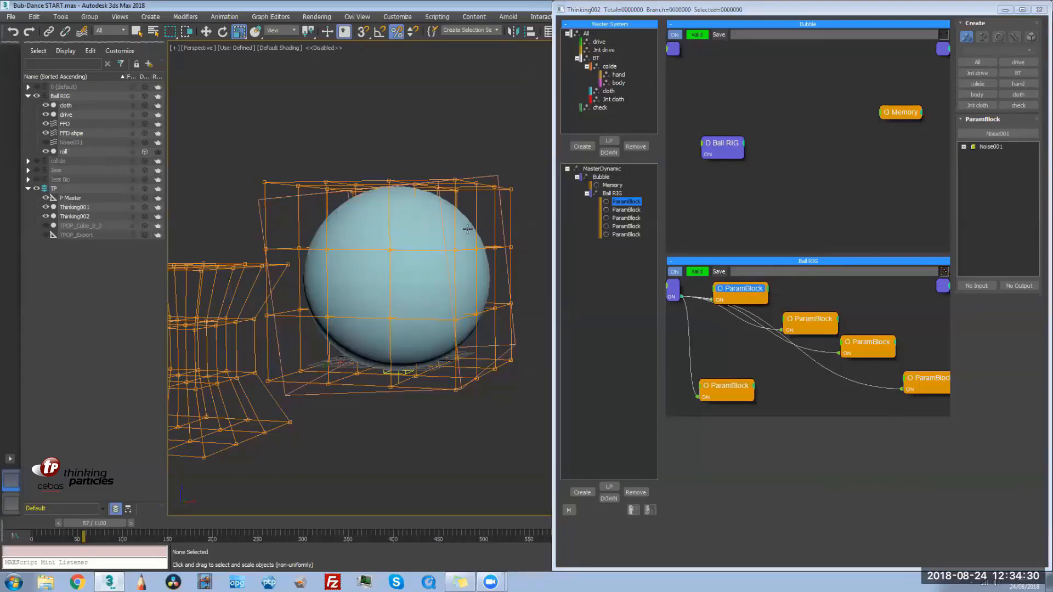
drag(814, 318, 809, 314)
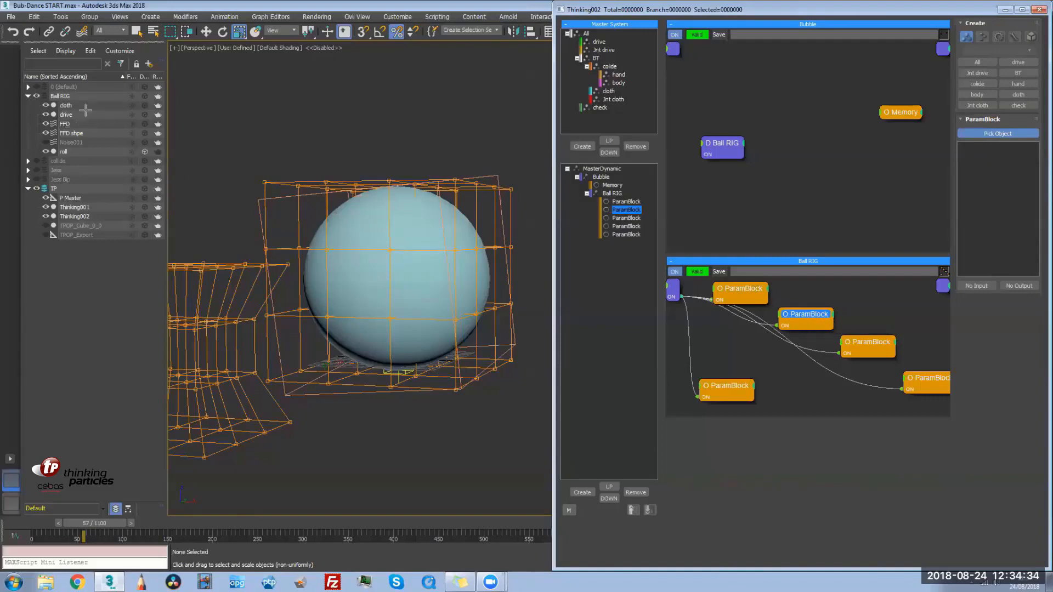
click(65, 152)
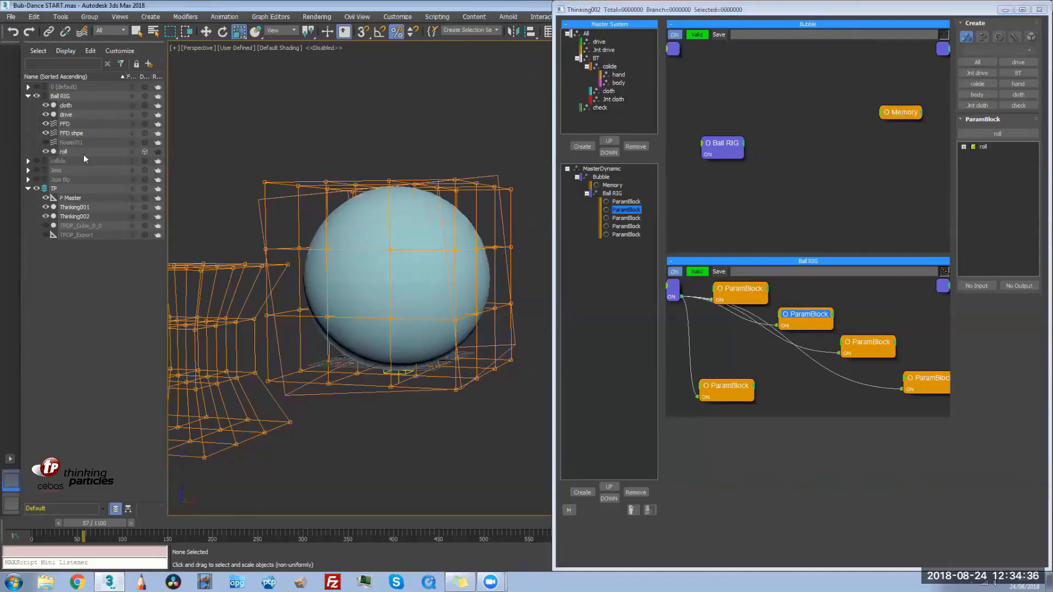
drag(862, 343, 861, 342)
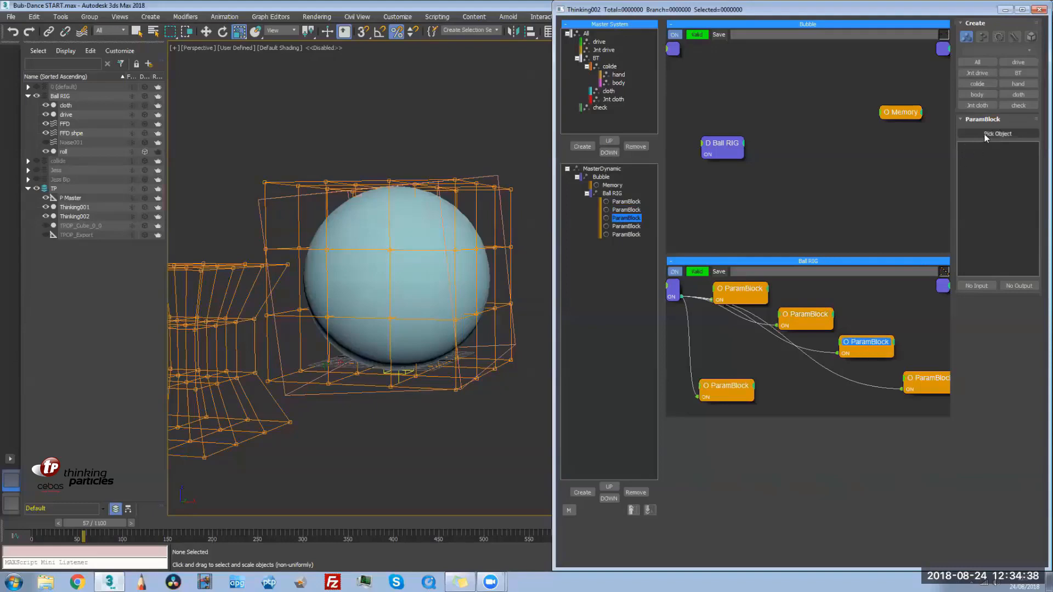
click(65, 106)
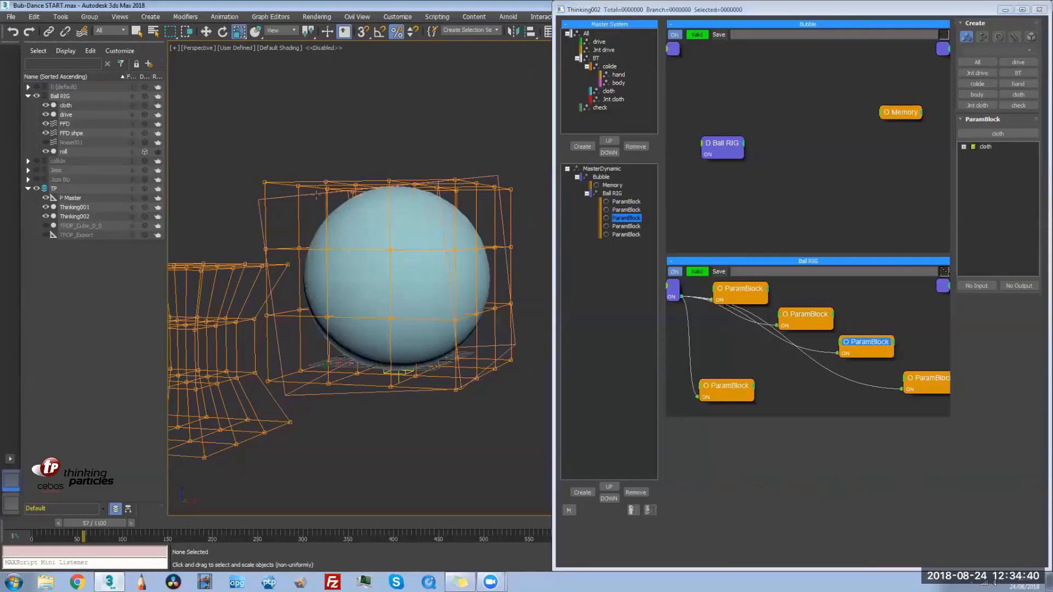
Assign the scene objects drive and FFD to the remaining two ParamBlocks
drag(932, 378, 922, 380)
click(998, 133)
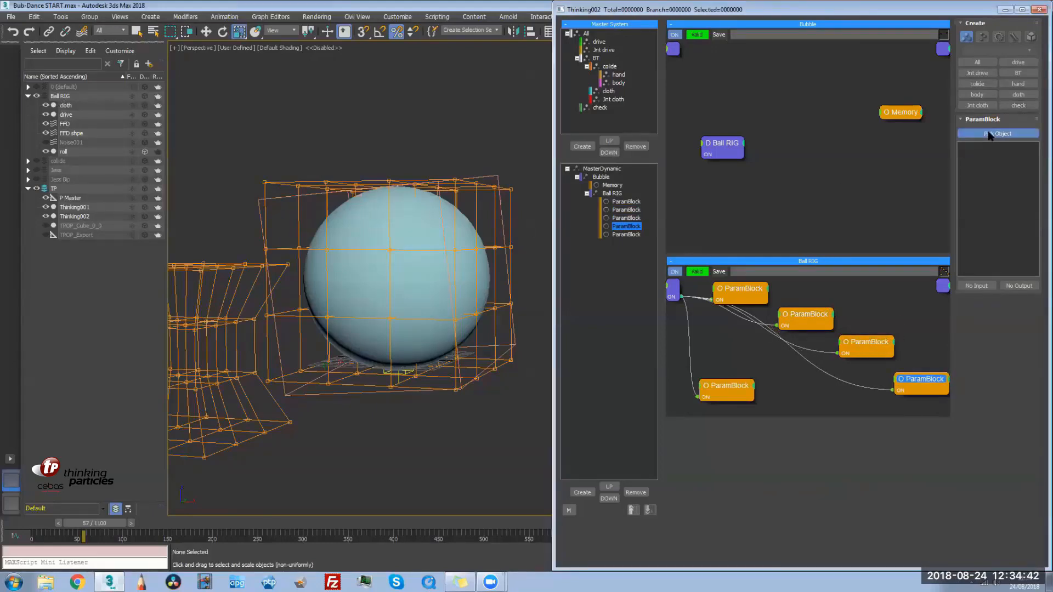
click(66, 115)
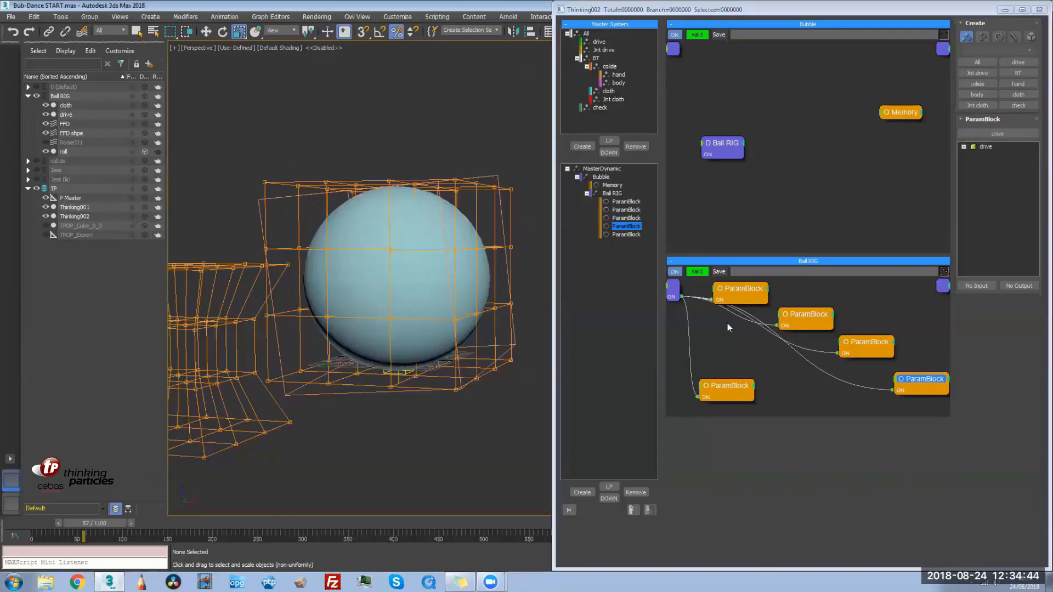
drag(744, 392, 752, 389)
click(998, 134)
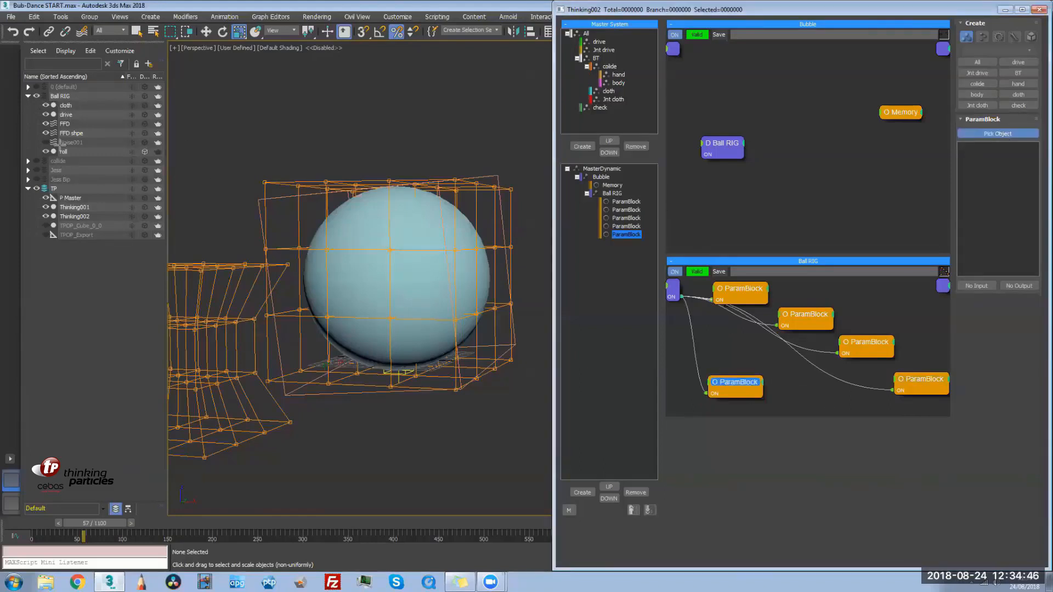
click(67, 124)
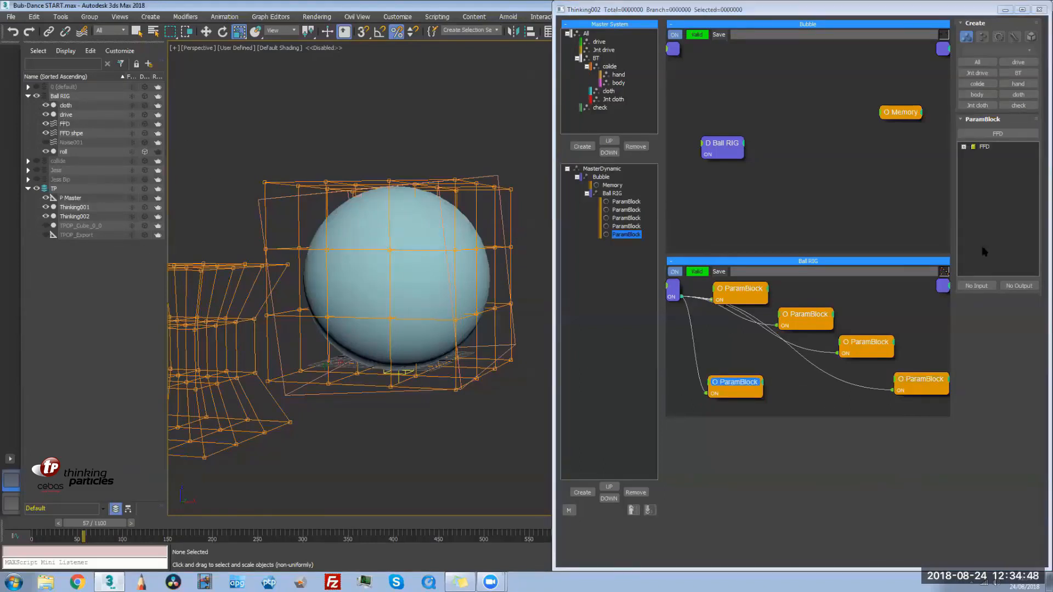
Rename the ParamBlock holding Noise001 as noise and the one holding roll as rol
drag(748, 290, 751, 295)
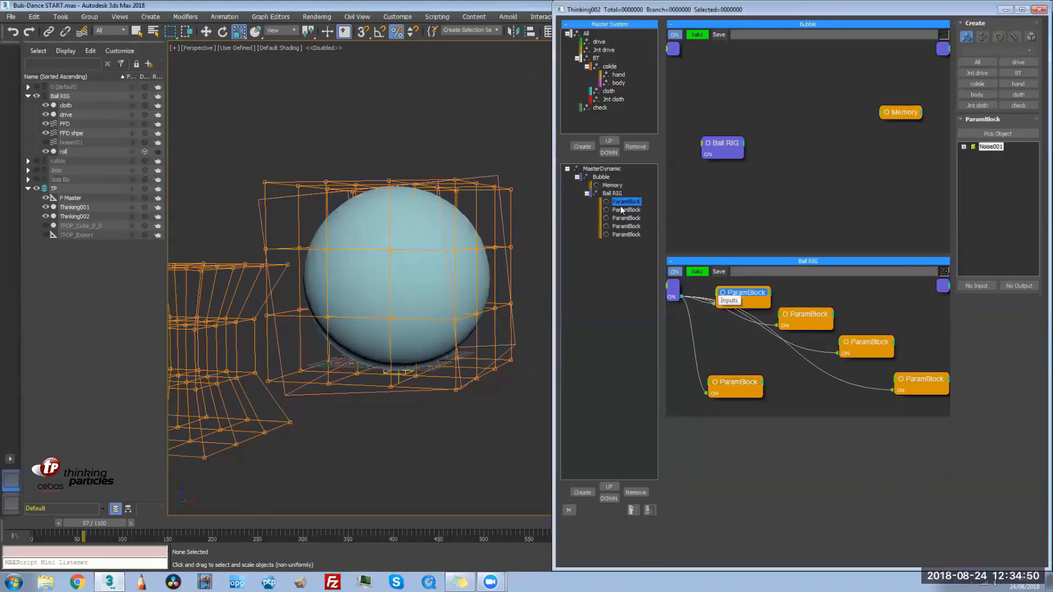
click(626, 202)
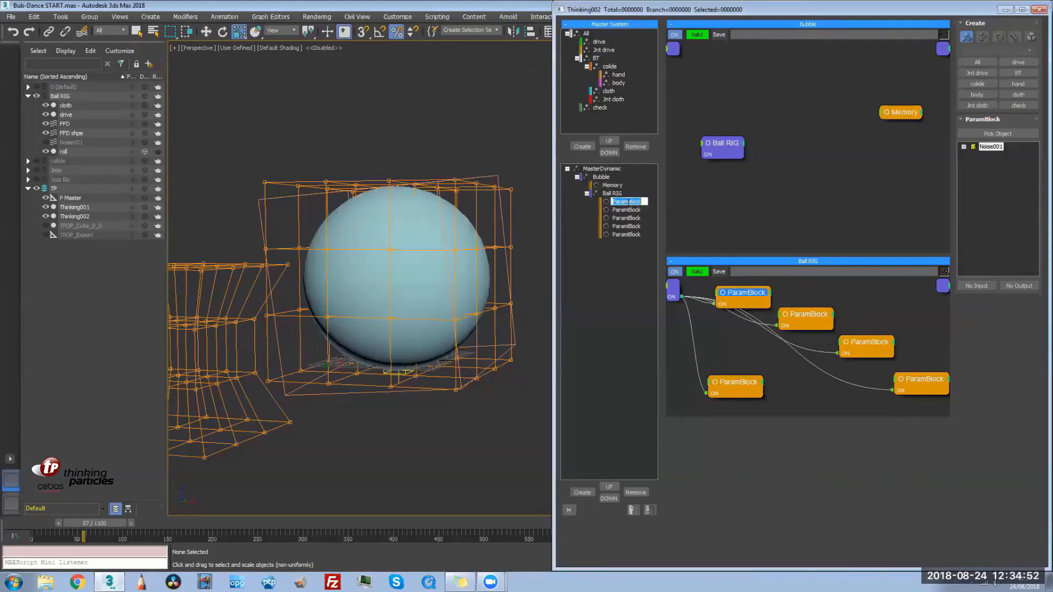
text(noise)
key(Return)
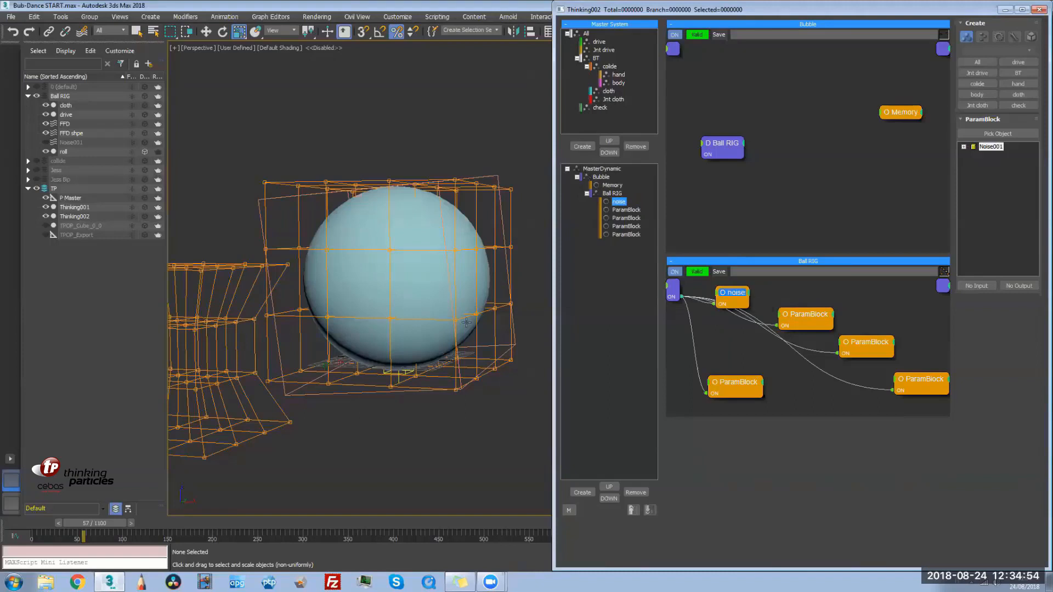
click(814, 320)
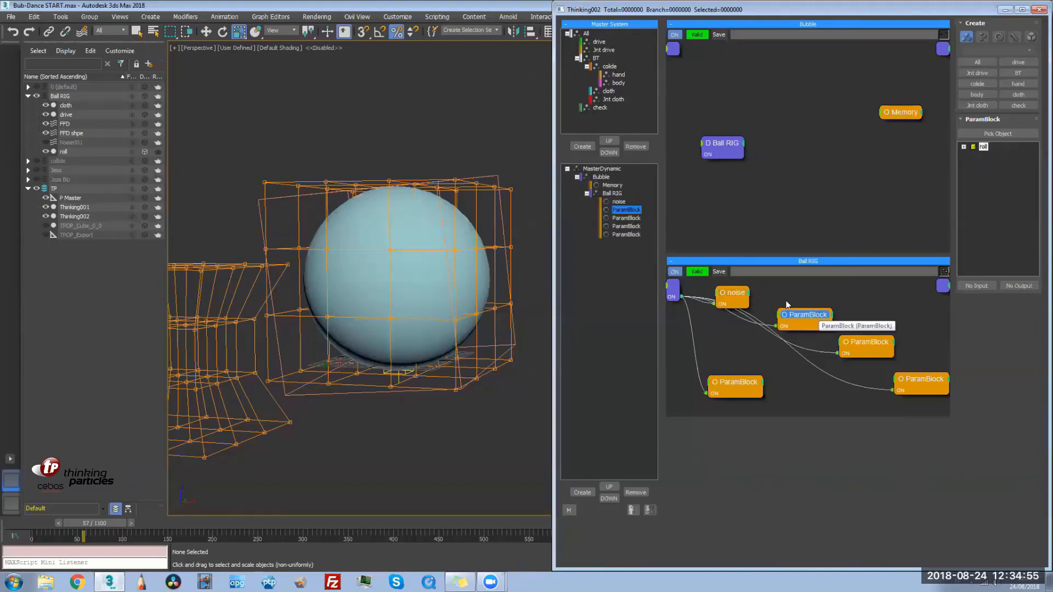
click(626, 210)
text(rol)
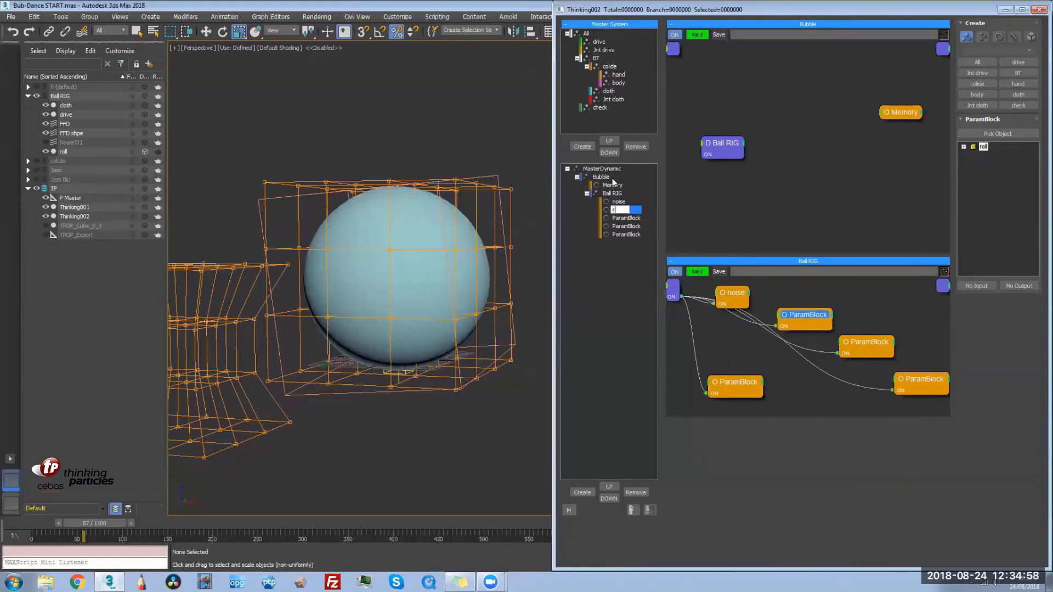
key(Return)
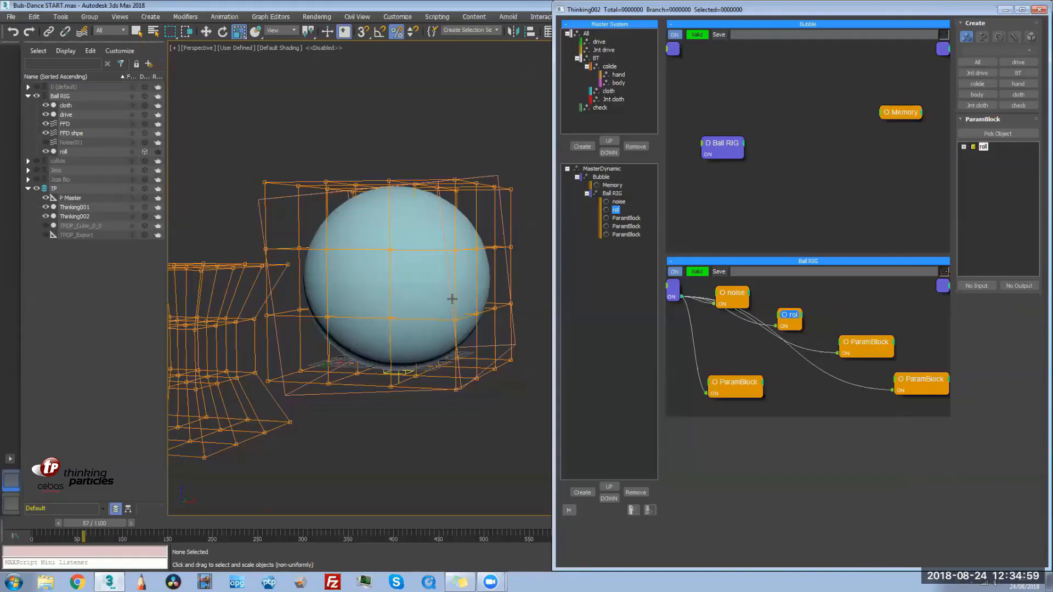
Rename the remaining three ParamBlocks as cloth, drive and FFD, and nudge the noise node into place
click(626, 218)
click(626, 219)
text(cloth)
key(Return)
click(626, 227)
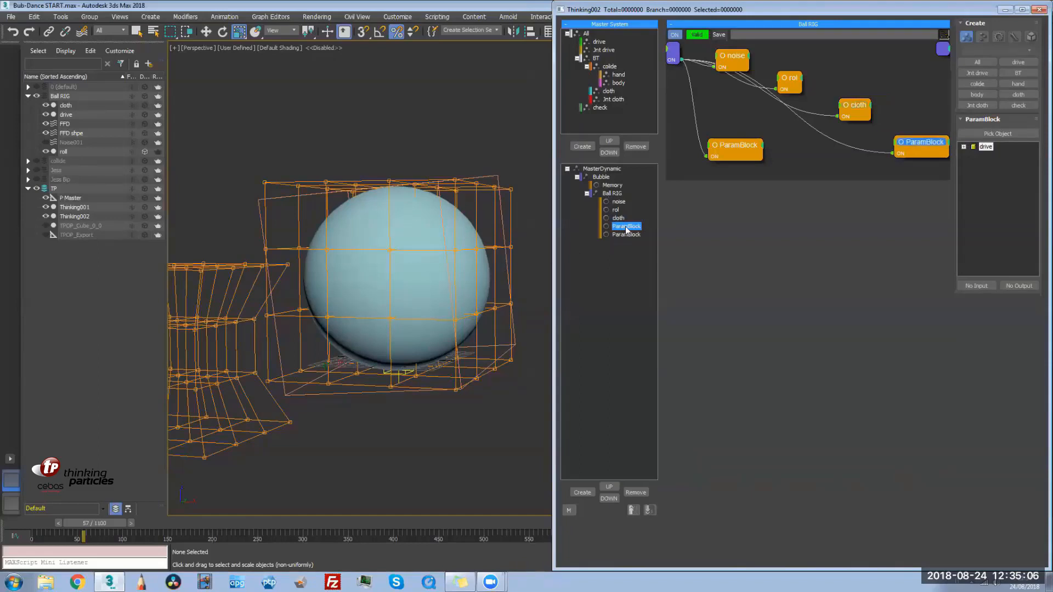
click(629, 226)
text(drive)
key(Return)
click(625, 234)
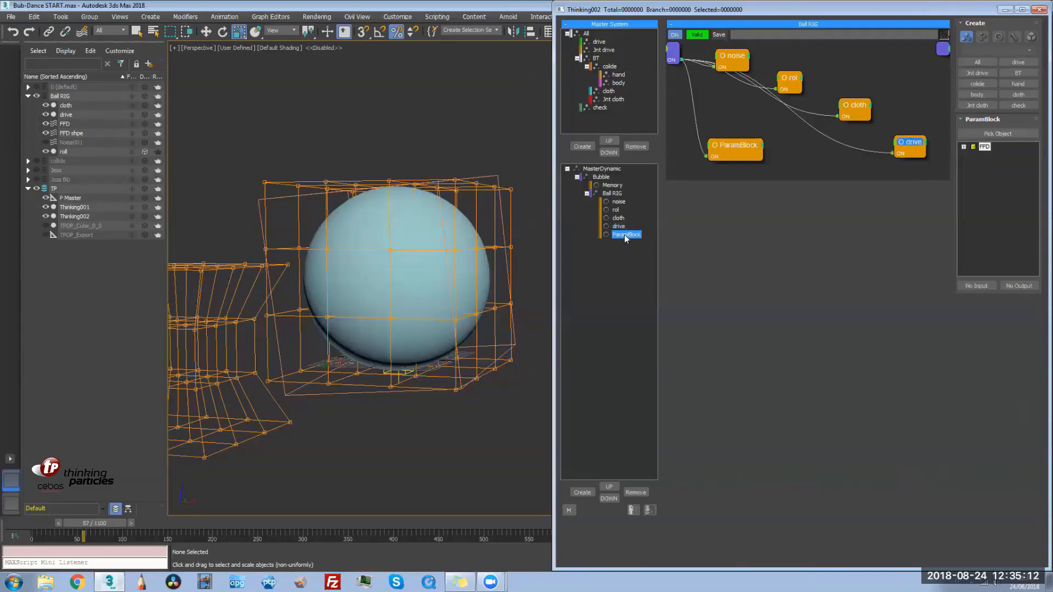
text(FFD)
drag(808, 180, 809, 189)
drag(734, 64, 743, 62)
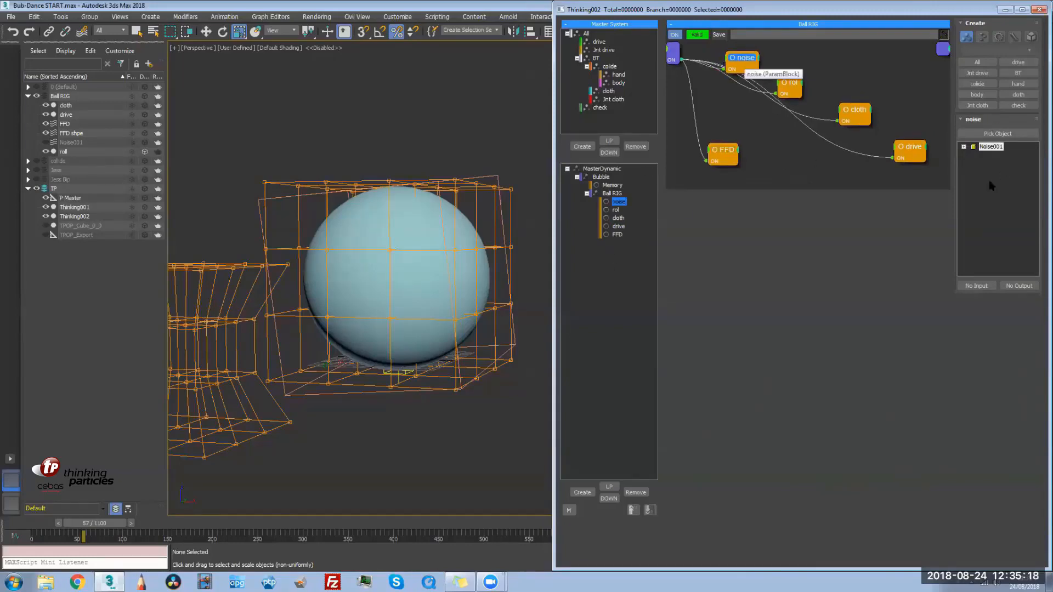
Start another 3ds Max session in the background and return to the Ball RIG wiring area
right_click(109, 581)
click(110, 540)
click(873, 325)
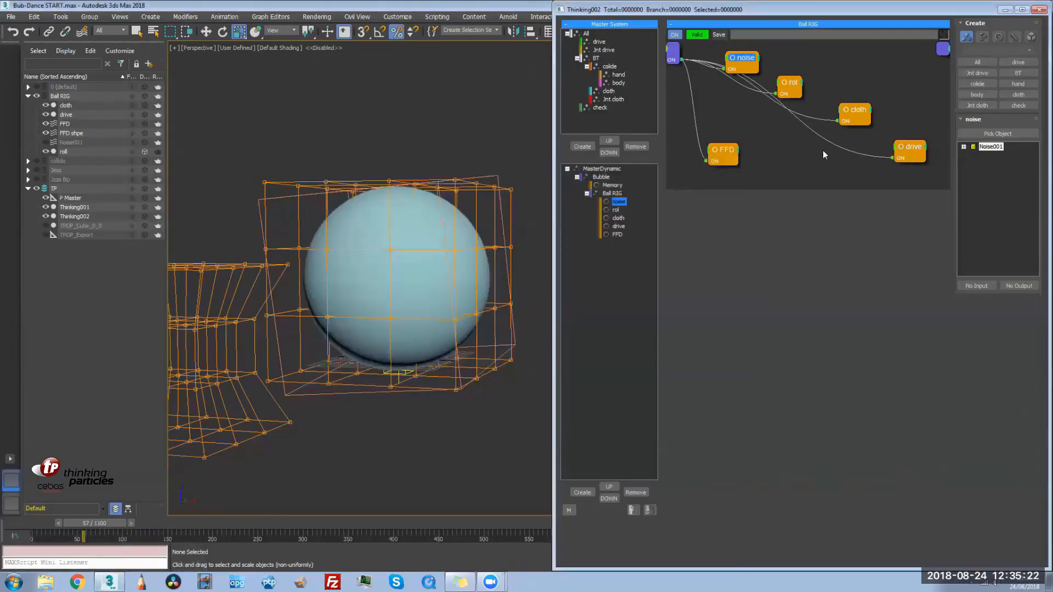
Expand the noise block's modified object down to the Noise parameters and add Scale as an input
drag(748, 65, 755, 63)
click(964, 146)
click(973, 155)
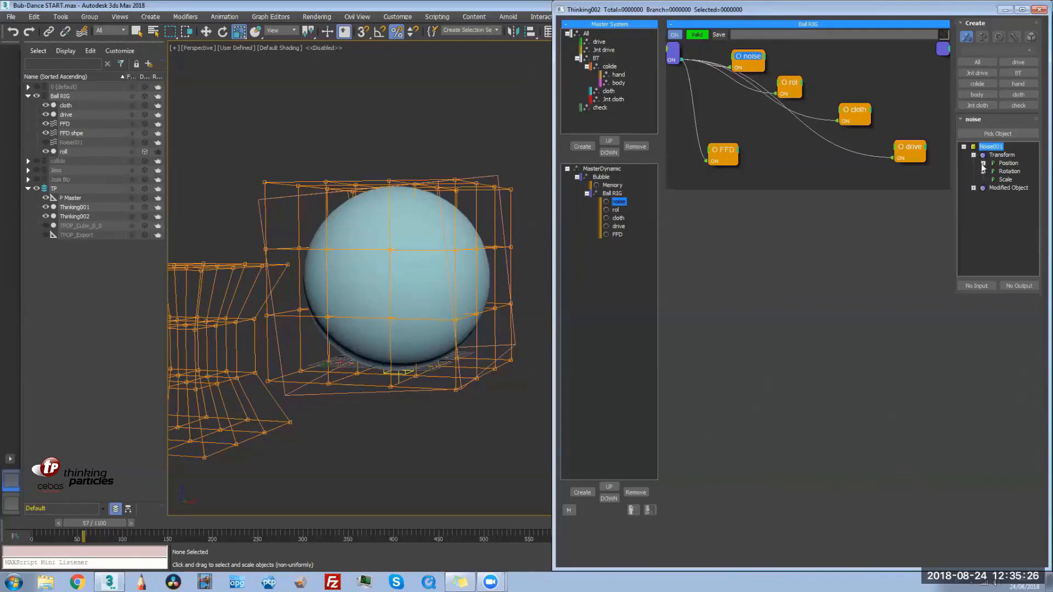
click(973, 155)
click(973, 163)
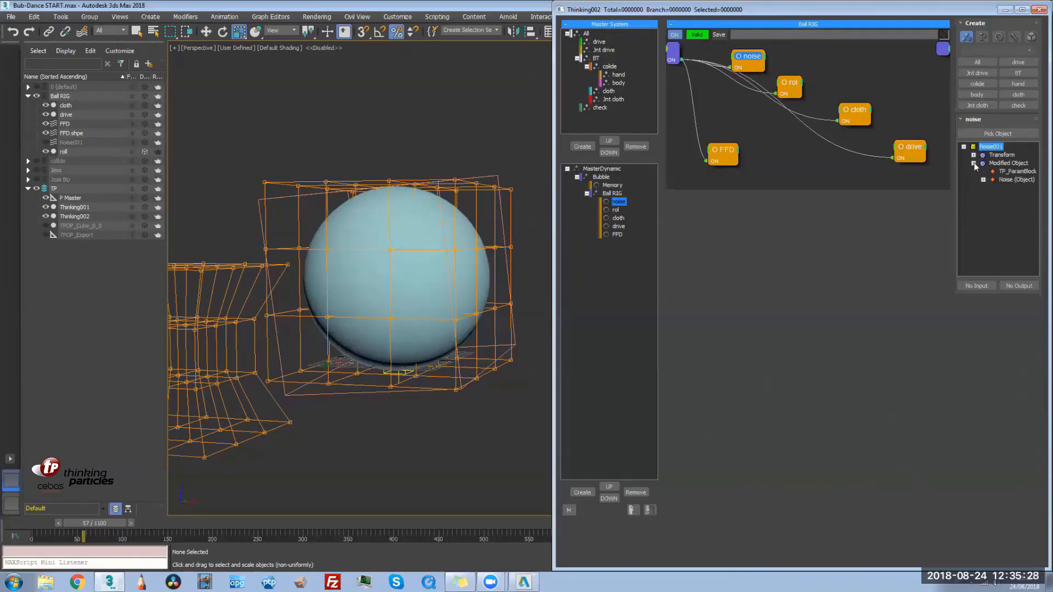
click(983, 179)
drag(989, 273, 997, 272)
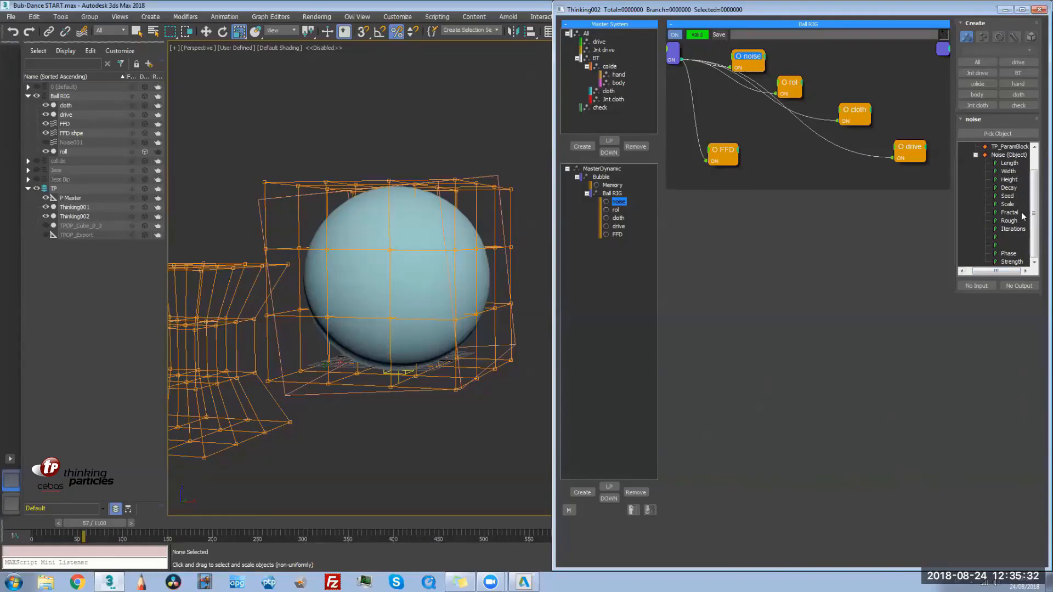
click(1007, 204)
click(978, 285)
Add Strength and the unnamed parameter directly above Phase as inputs of the noise block
click(1012, 262)
click(978, 286)
click(998, 245)
click(979, 286)
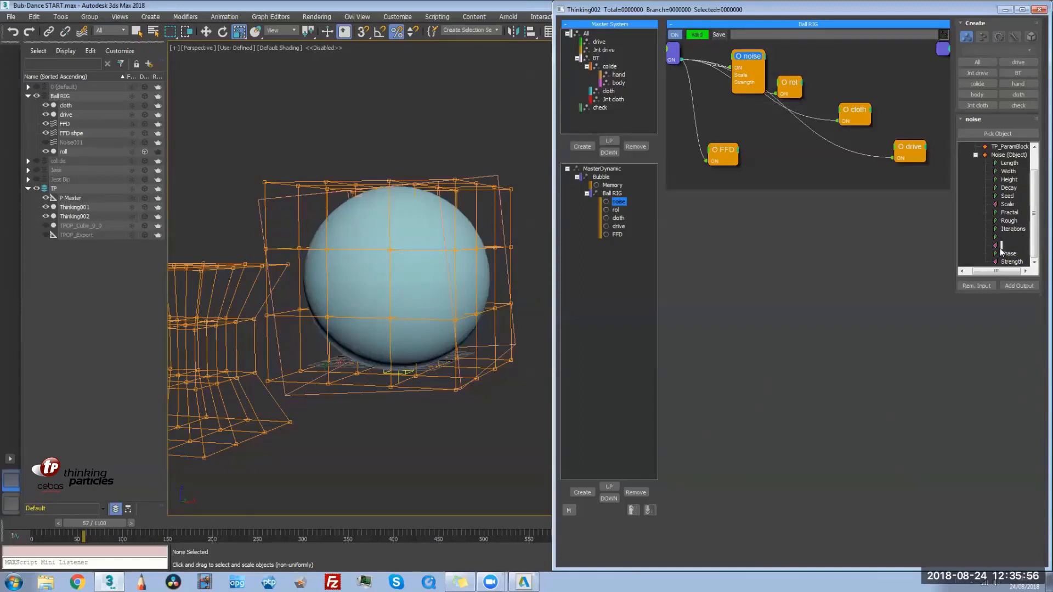
Reposition the noise and roll nodes in the Ball RIG wiring area to make room between them
drag(787, 82, 803, 86)
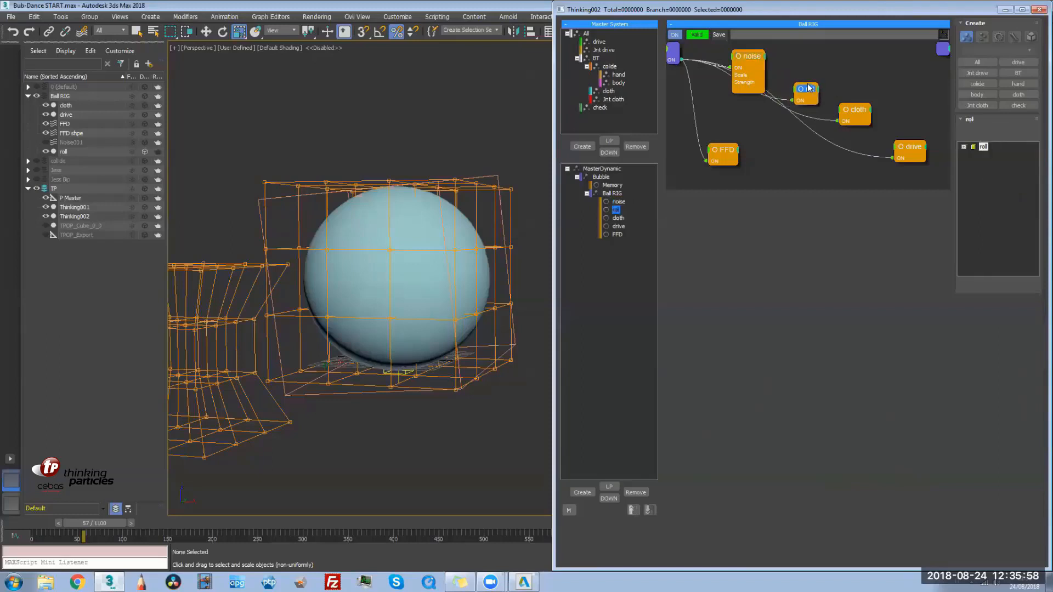
drag(741, 55, 753, 50)
drag(805, 86, 760, 54)
scroll(1007, 246, down, 1)
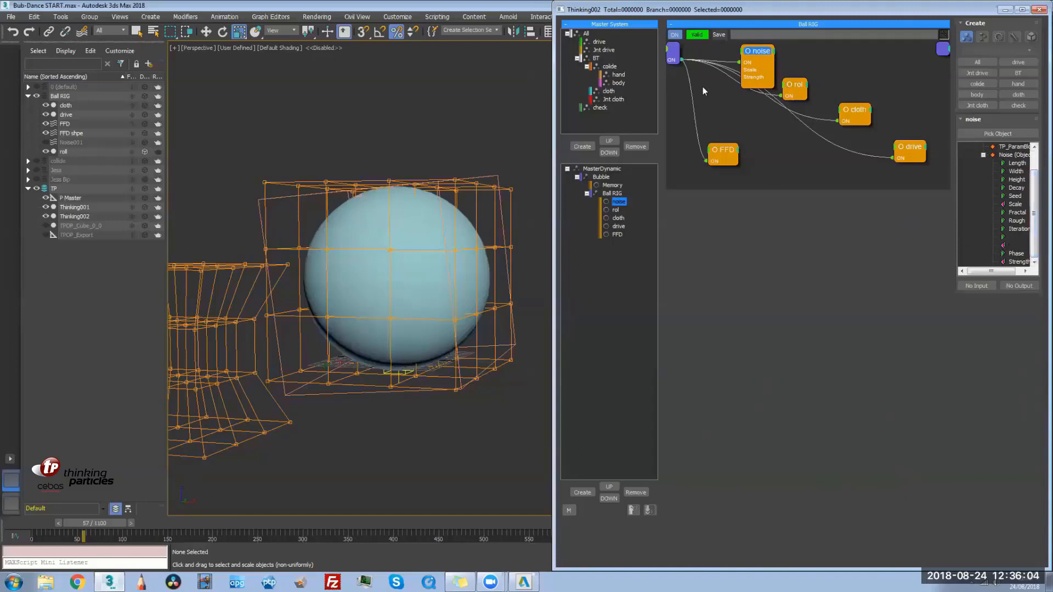
Expand the roll block's modified object down to its GeoSphere parameters and add Radius as an input
click(795, 87)
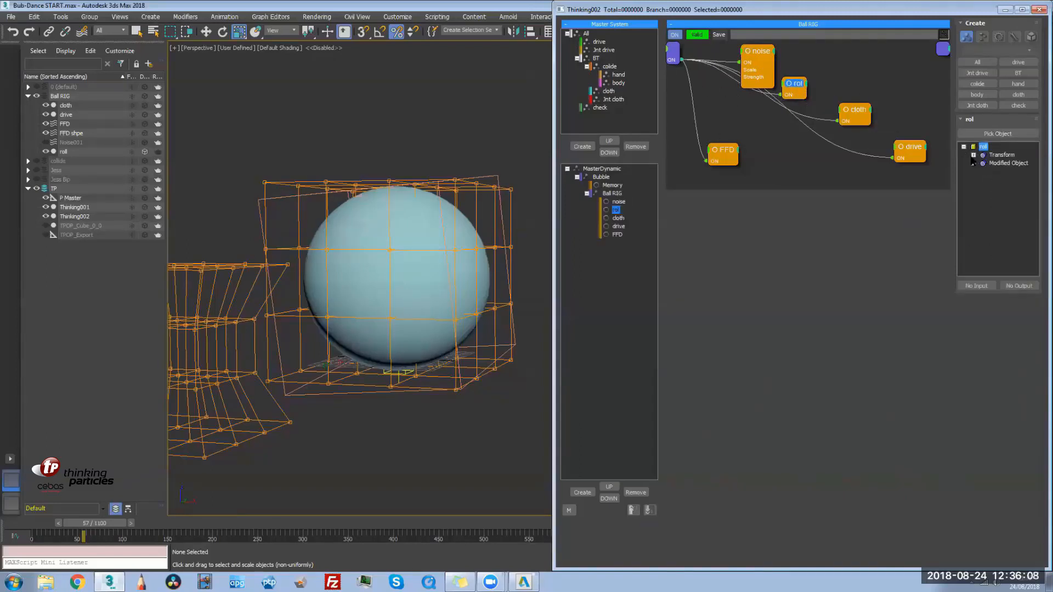
click(974, 164)
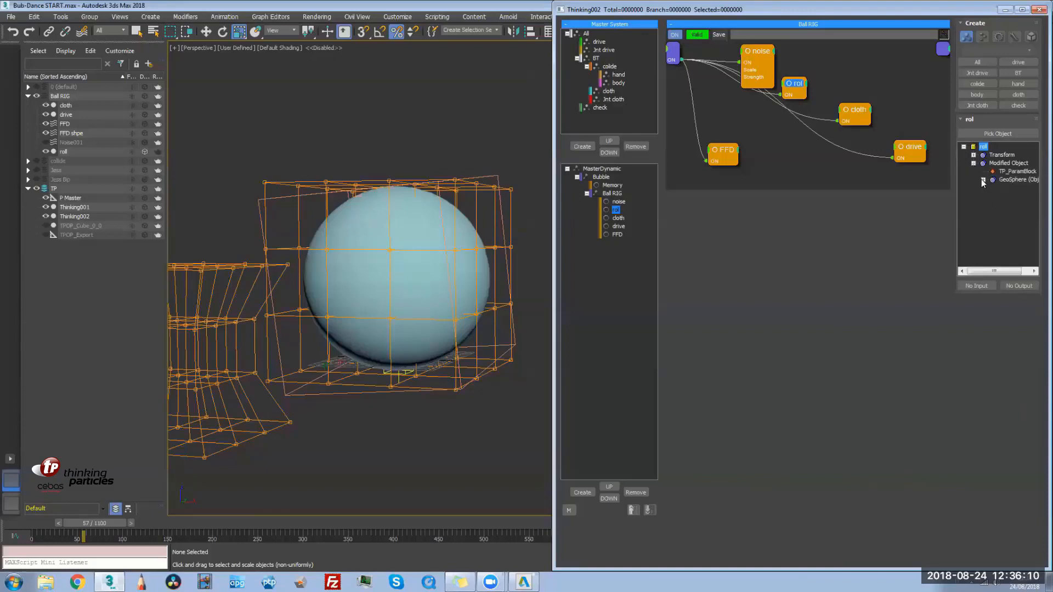
click(982, 179)
click(1018, 205)
click(976, 285)
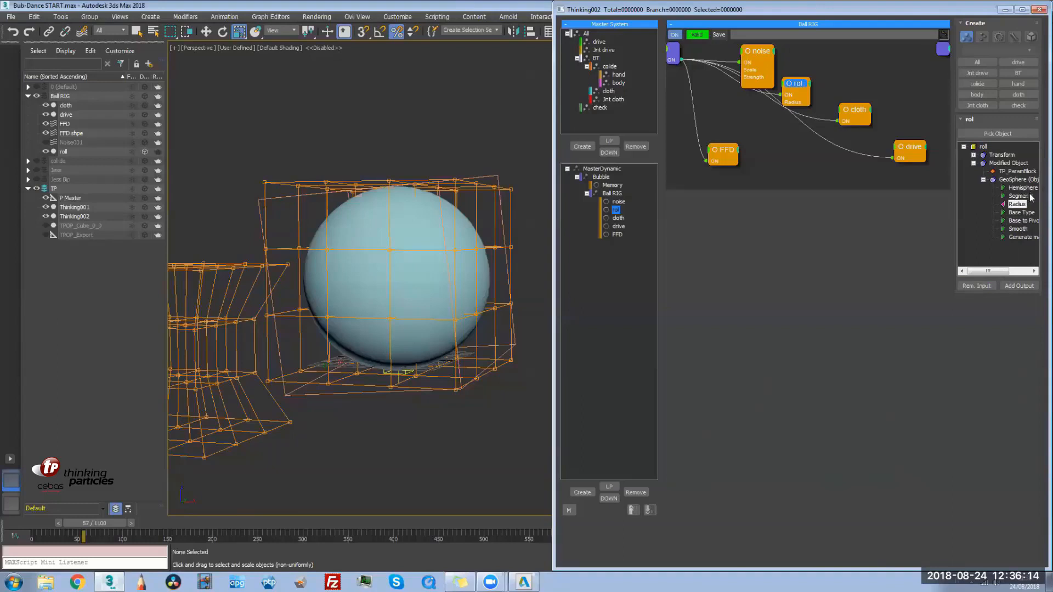
Add Z Position from the transform as an input of the roll block
click(973, 154)
click(984, 163)
click(1019, 188)
click(976, 285)
Shift the cloth node slightly and add its transform's Z Position as an input
drag(855, 110, 848, 111)
click(963, 146)
click(974, 154)
click(984, 163)
click(1020, 188)
click(984, 284)
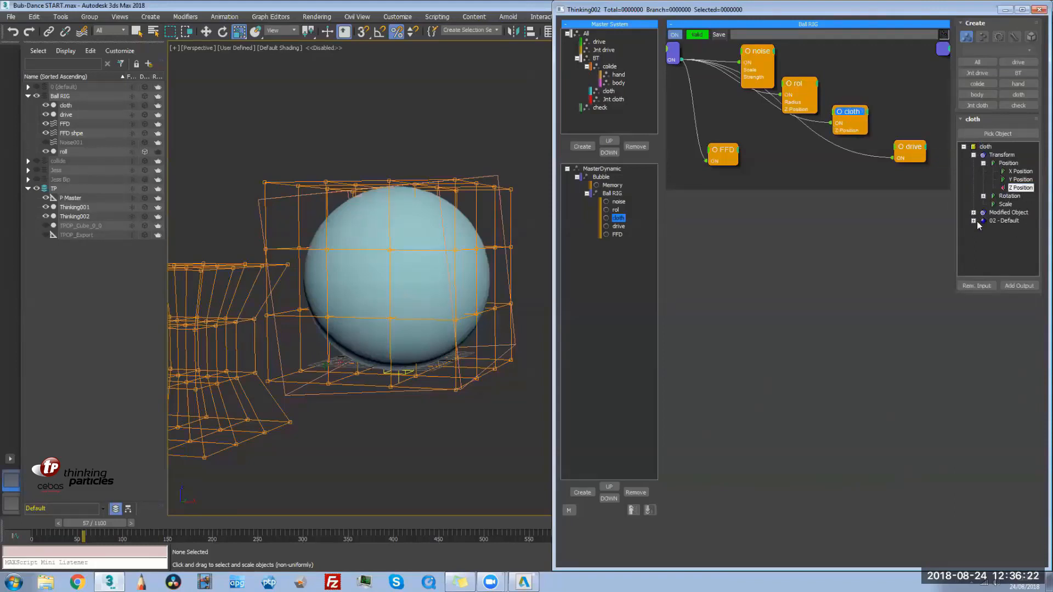
Add the GeoSphere's Segments and Radius as inputs of the cloth block
click(974, 212)
click(983, 229)
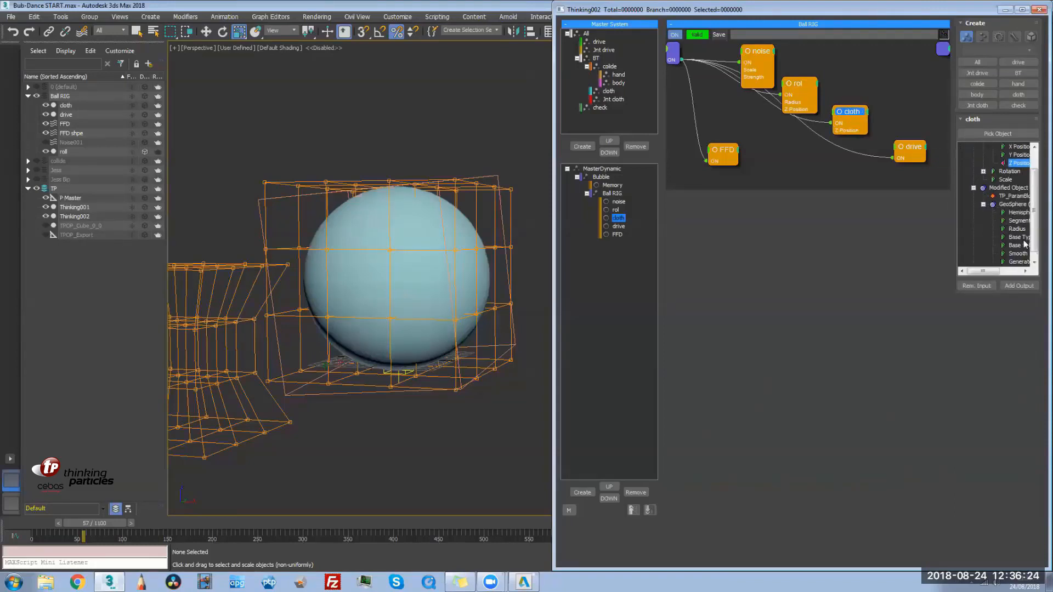
click(1019, 220)
click(984, 286)
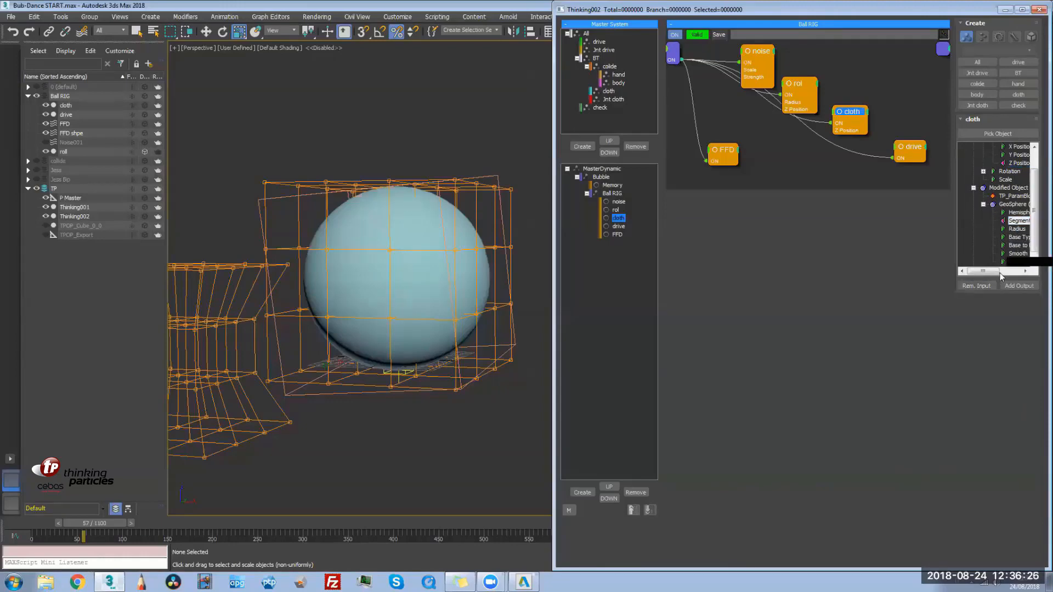
click(1016, 229)
click(978, 286)
Reposition the drive node and add its transform's Z Position as an input
drag(910, 151, 897, 157)
click(963, 147)
click(974, 155)
click(984, 163)
click(1021, 187)
click(976, 286)
Add the GeoSphere's Segments and Radius as inputs of the drive block
click(973, 212)
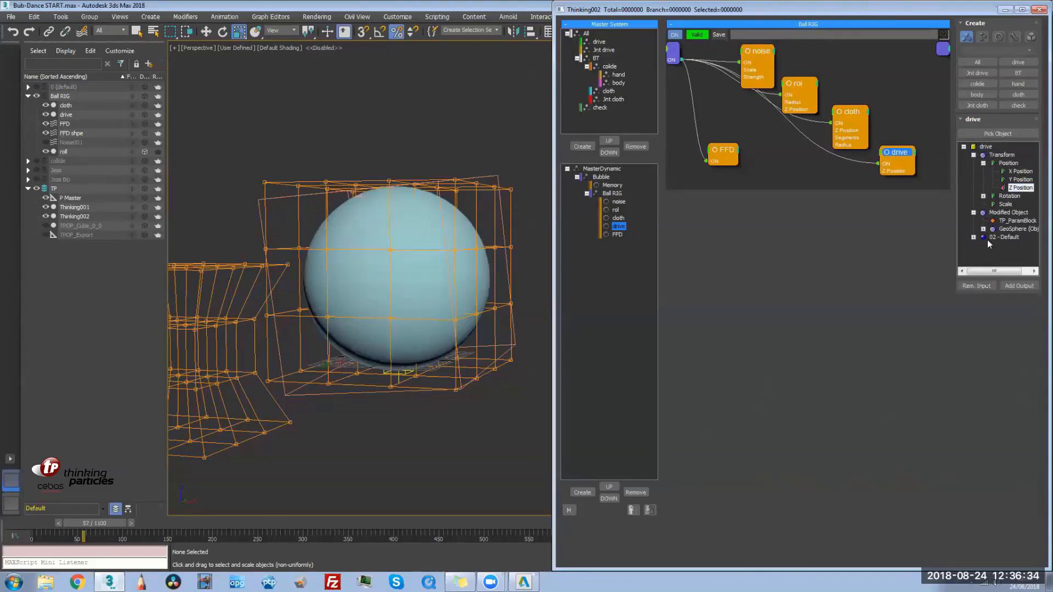
click(983, 229)
click(1021, 221)
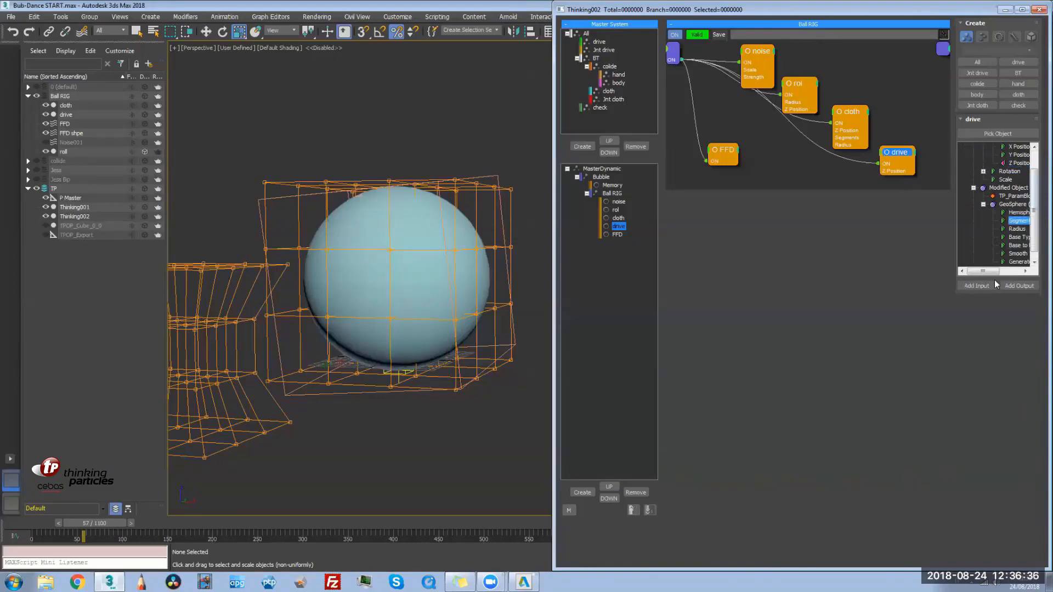
click(989, 285)
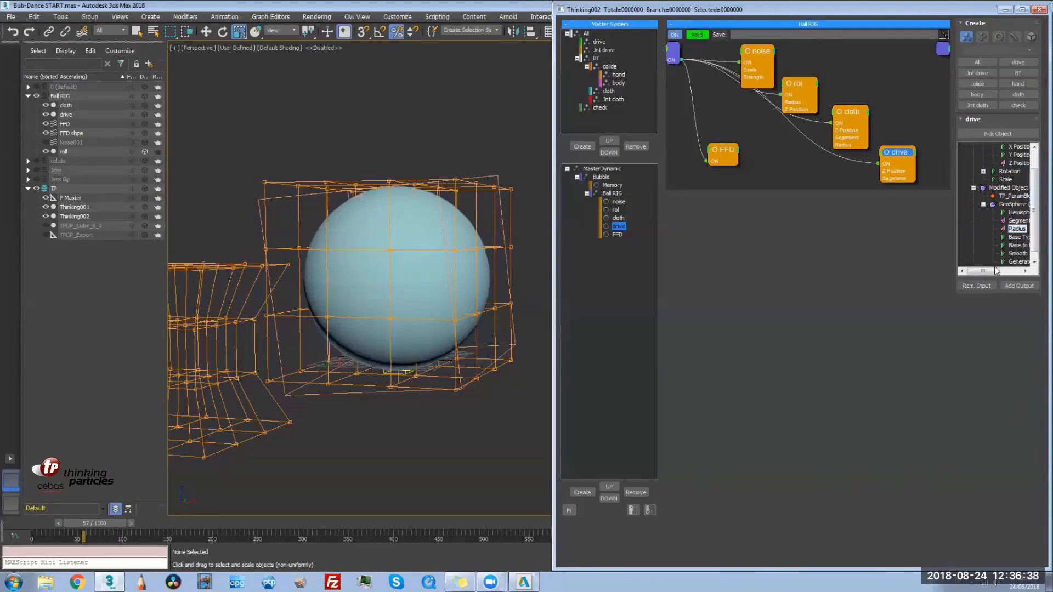
Add Z Position as an input of the FFD block and expand its modified object
drag(817, 190, 820, 200)
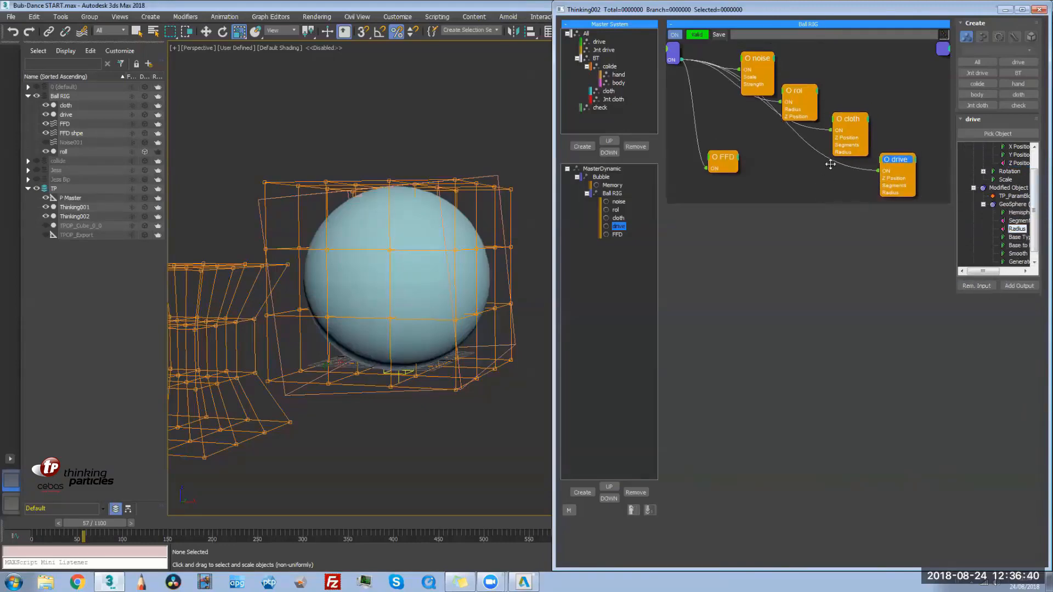
click(732, 143)
double_click(981, 146)
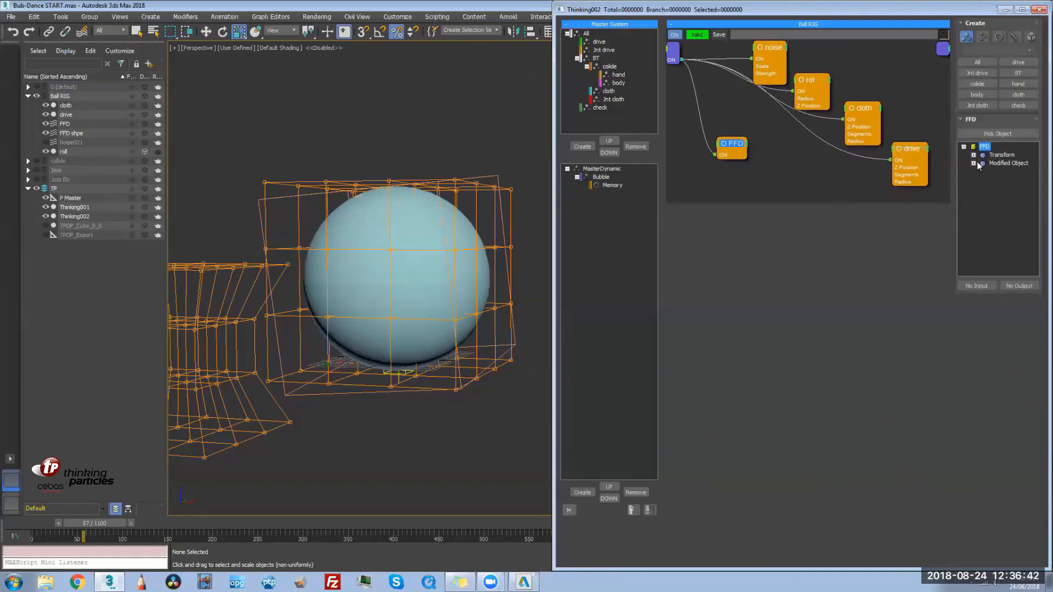
click(974, 155)
click(983, 163)
click(1020, 188)
click(985, 286)
click(974, 213)
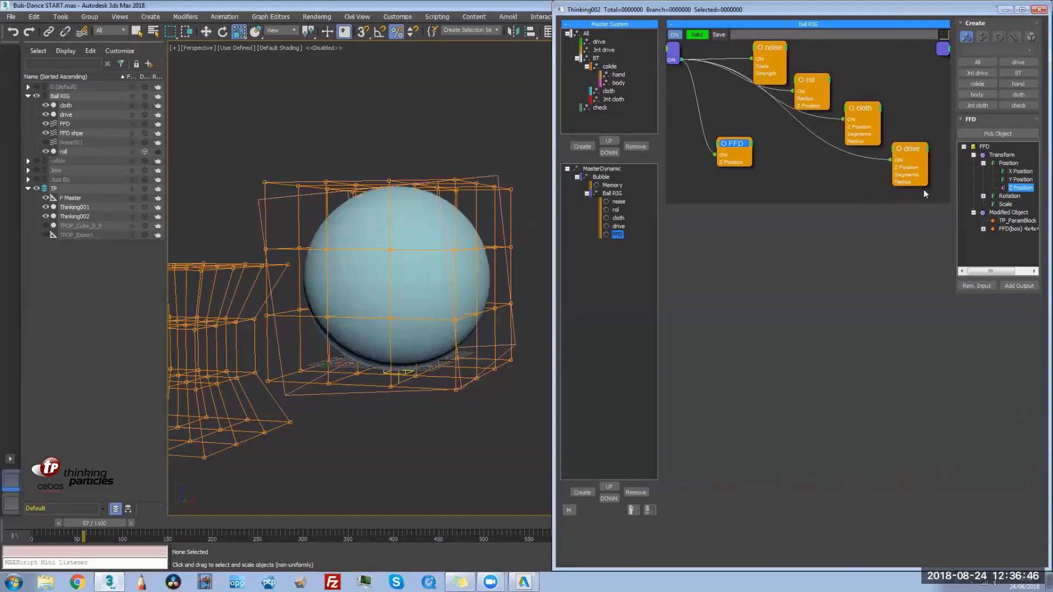
Select the FFD cage around the ball in the scene and apply a Morpher modifier to it
click(265, 181)
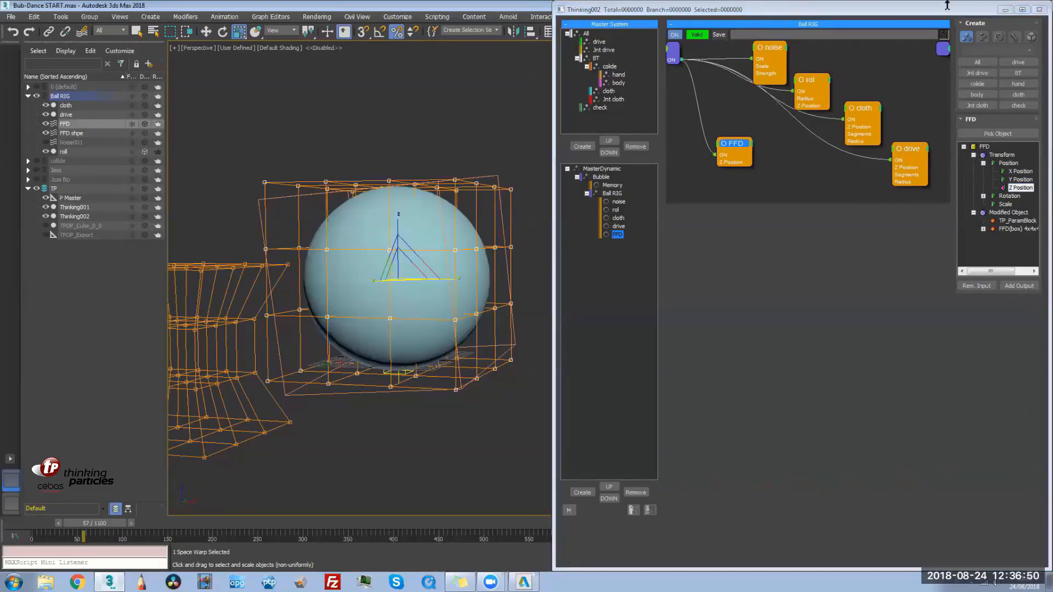
drag(936, 11, 826, 332)
middle_drag(328, 148, 358, 190)
click(1038, 83)
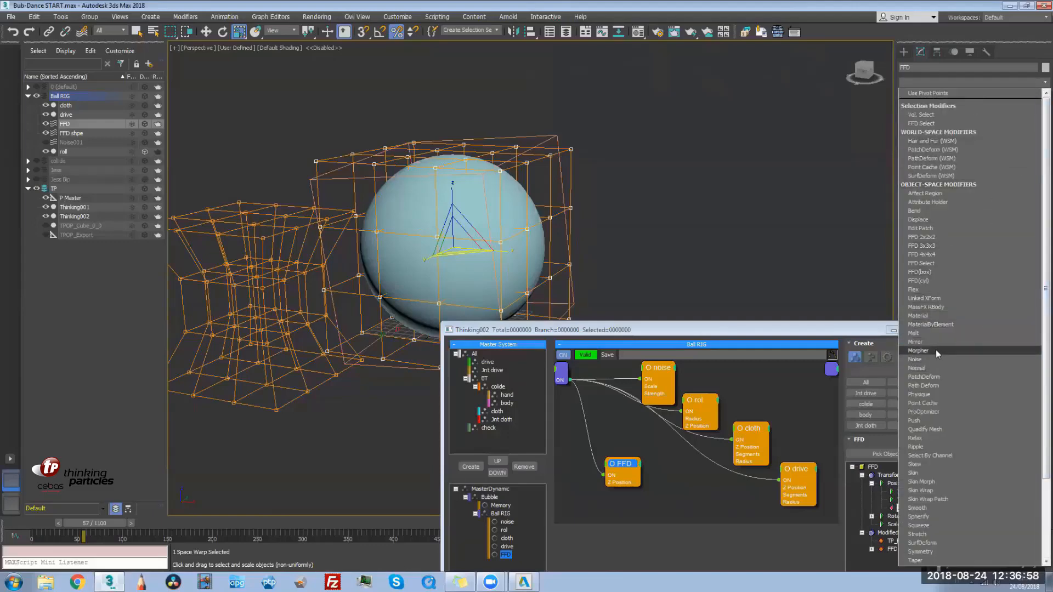
click(938, 351)
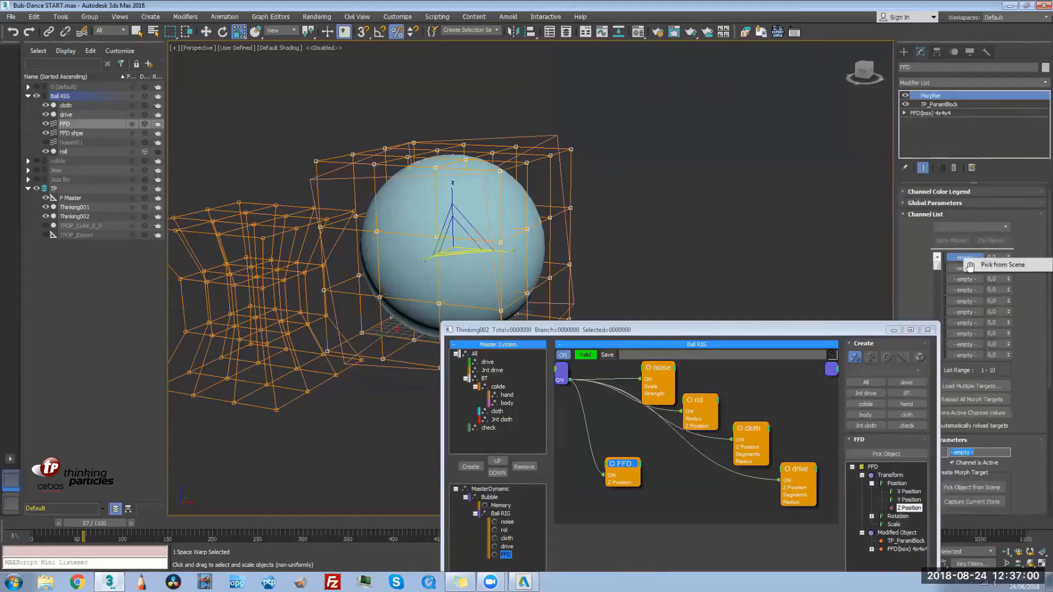
Pick FFD shpe as the first Morpher channel's target, hide that object and set the channel to 60
click(969, 267)
click(220, 231)
key(w)
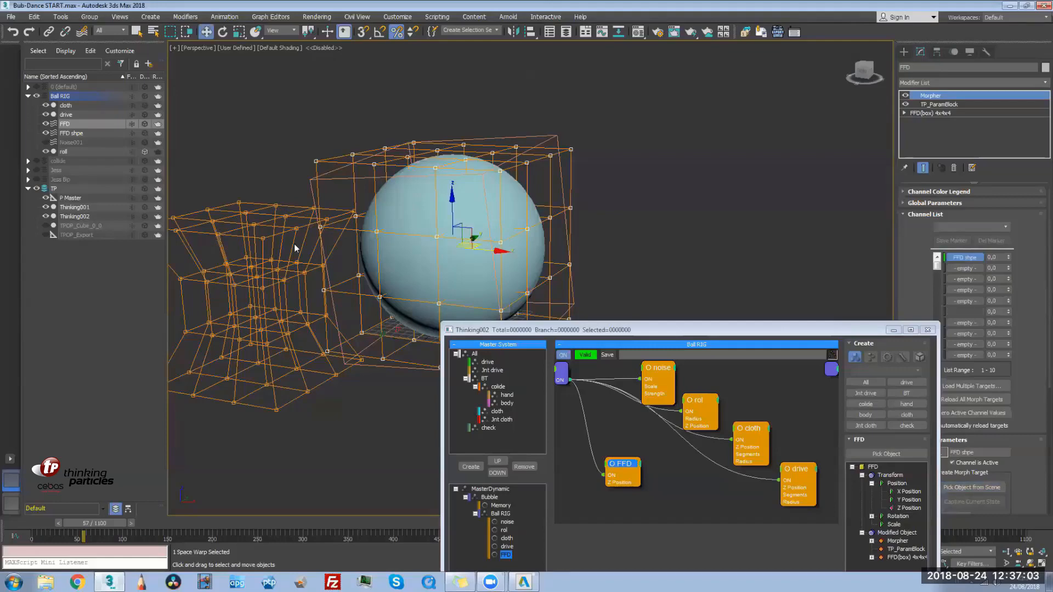
click(46, 133)
mouse_move(1007, 240)
mouse_down()
mouse_move(1014, 280)
mouse_move(1012, 250)
mouse_up()
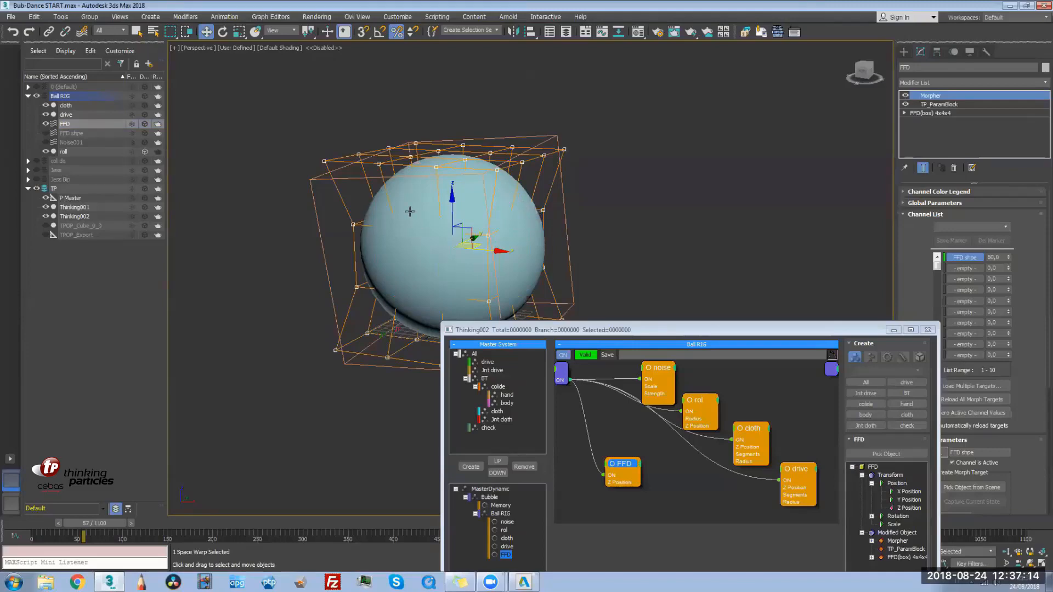
Move the Morpher below TP_ParamBlock in the FFD's modifier stack
middle_drag(430, 241, 400, 227)
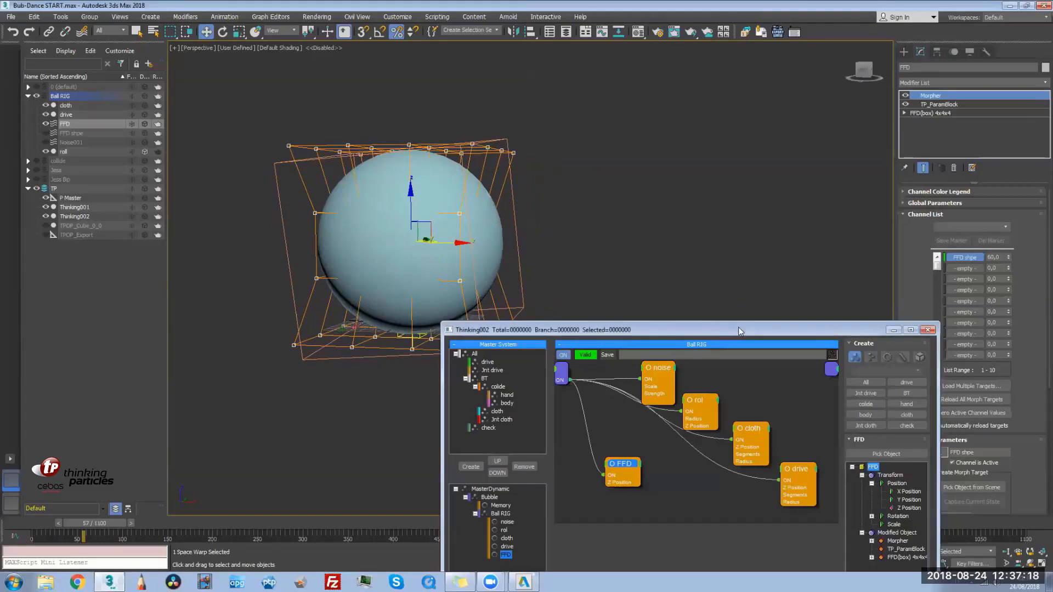
drag(735, 331, 709, 233)
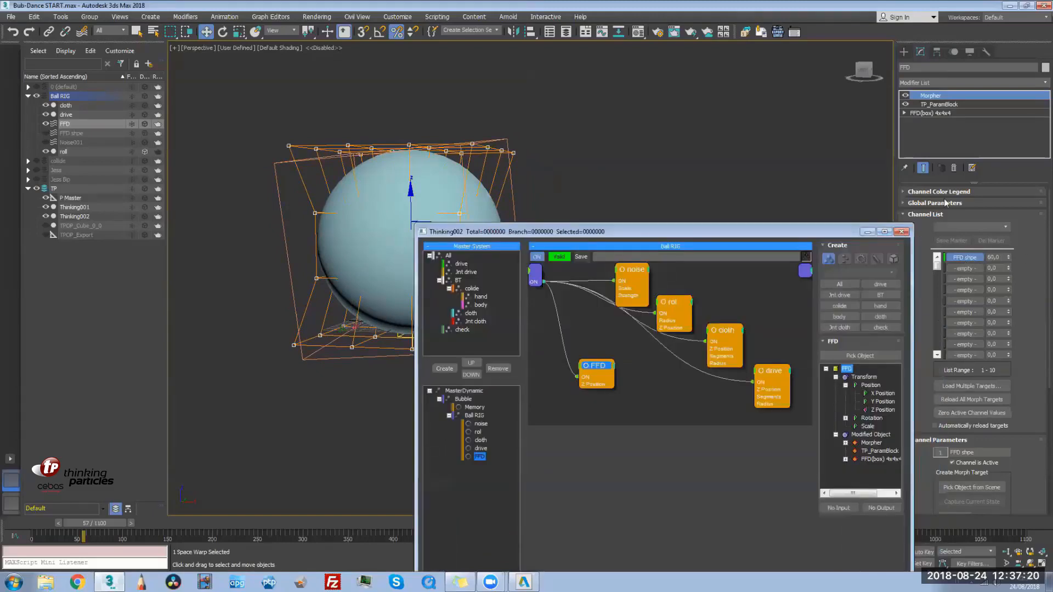
click(949, 103)
drag(954, 96, 961, 113)
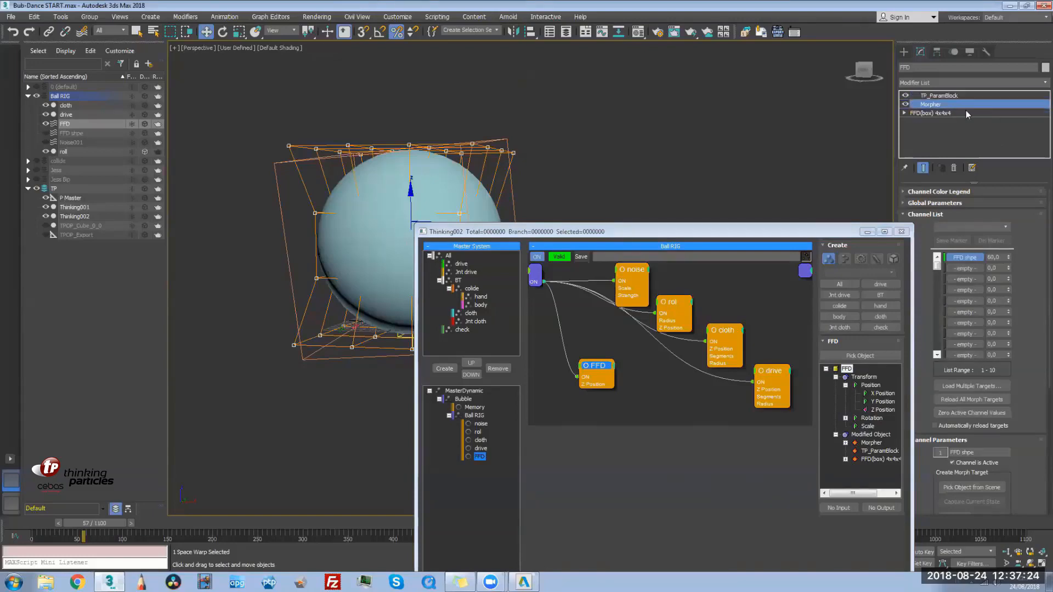
Move the Thinking Particles window aside and add the Morpher's FFD shpe channel as an input of the FFD block
mouse_move(325, 319)
alt+middle_down()
mouse_move(309, 328)
mouse_move(318, 333)
alt+middle_up()
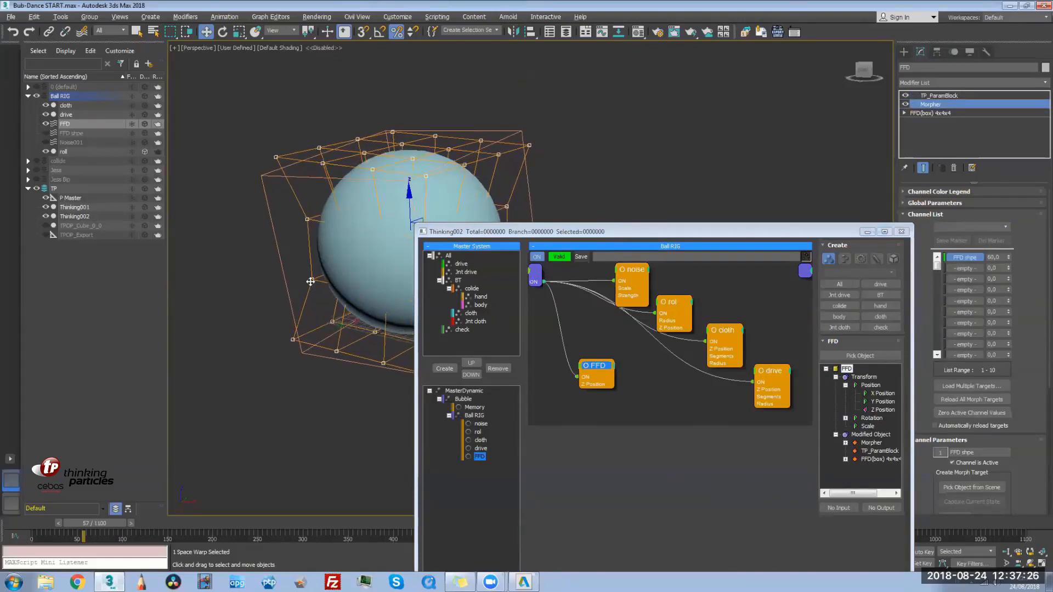
middle_drag(298, 293, 316, 259)
scroll(305, 280, up, 1)
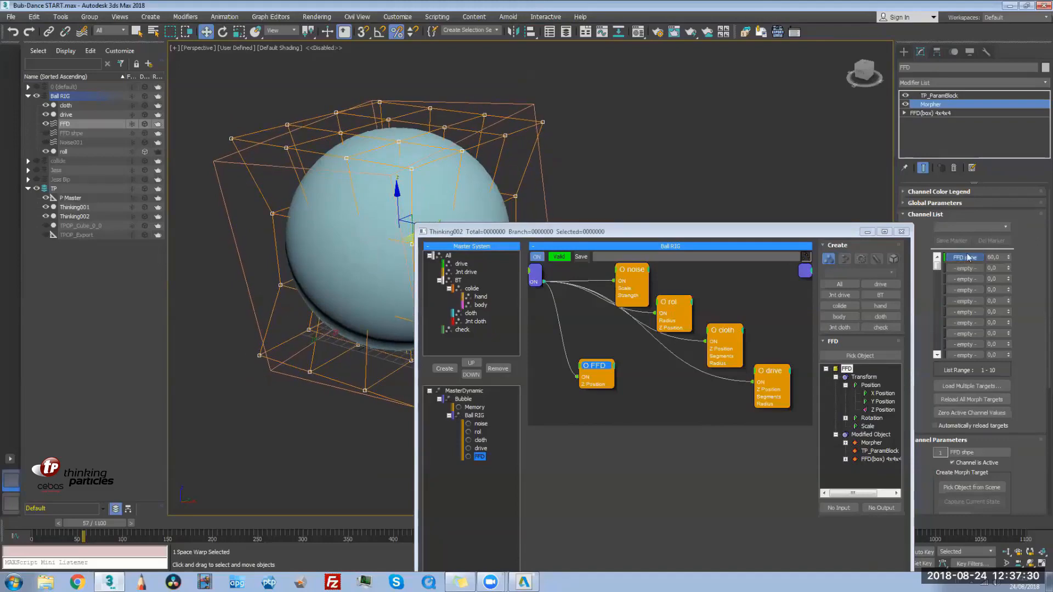
click(827, 231)
drag(751, 231, 900, 9)
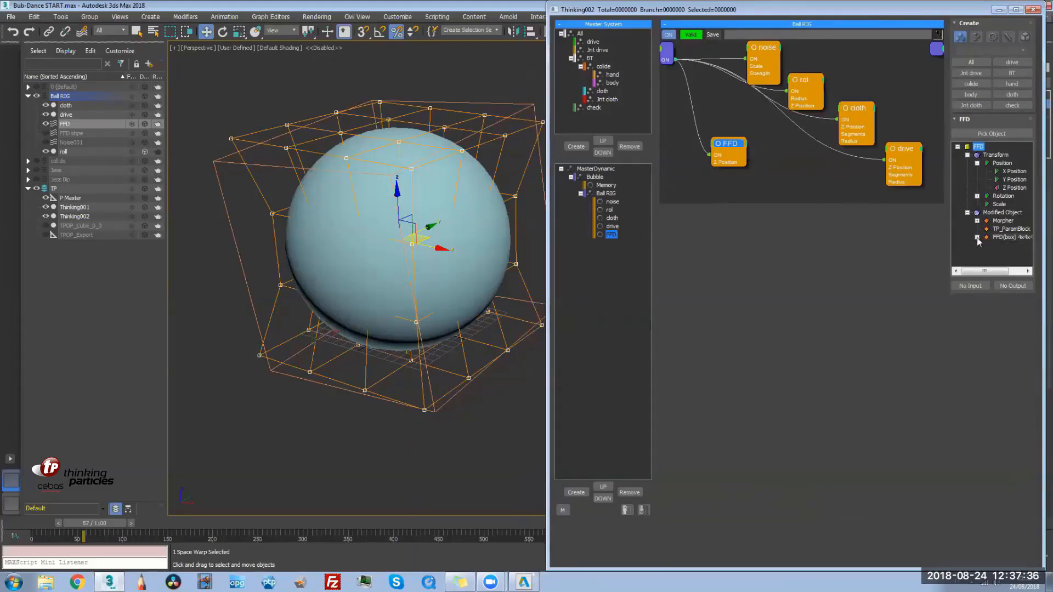
click(976, 220)
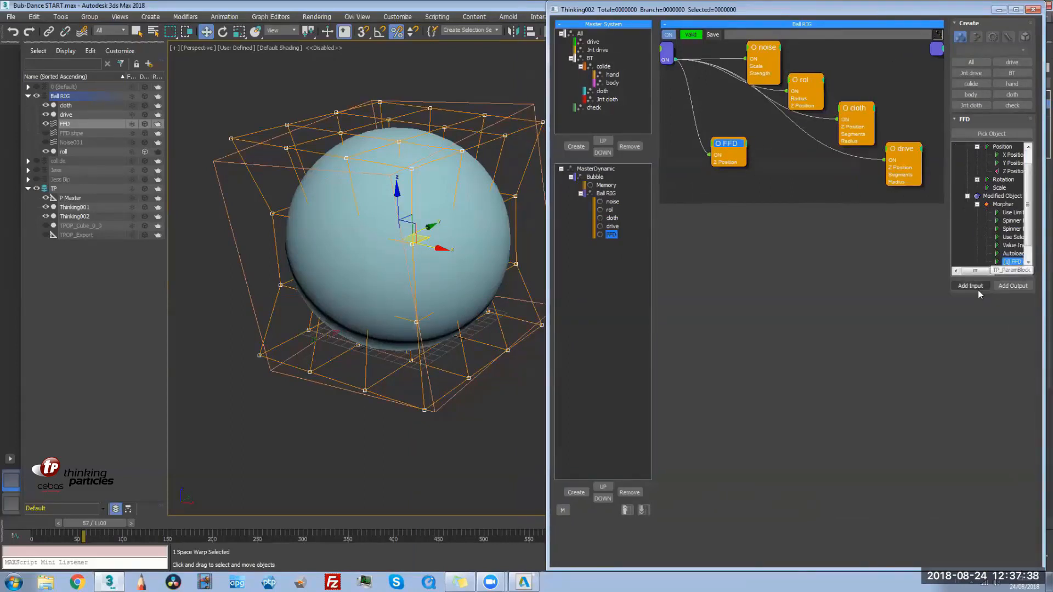
click(972, 286)
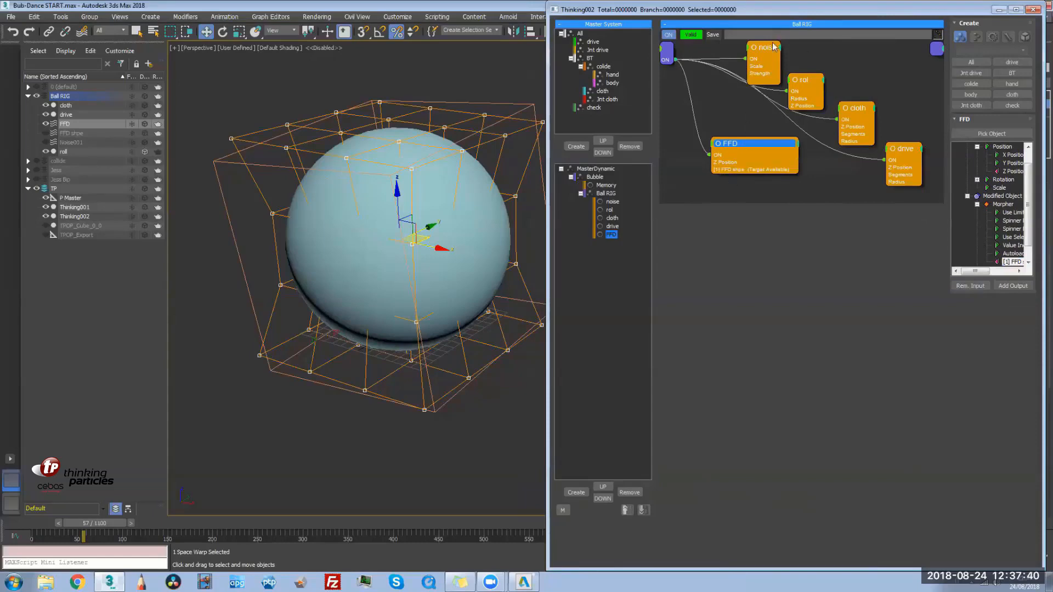
Expose roll's Radius and Z Position on the Ball RIG input node, and wire Radius to cloth and drive too
middle_drag(862, 77, 870, 84)
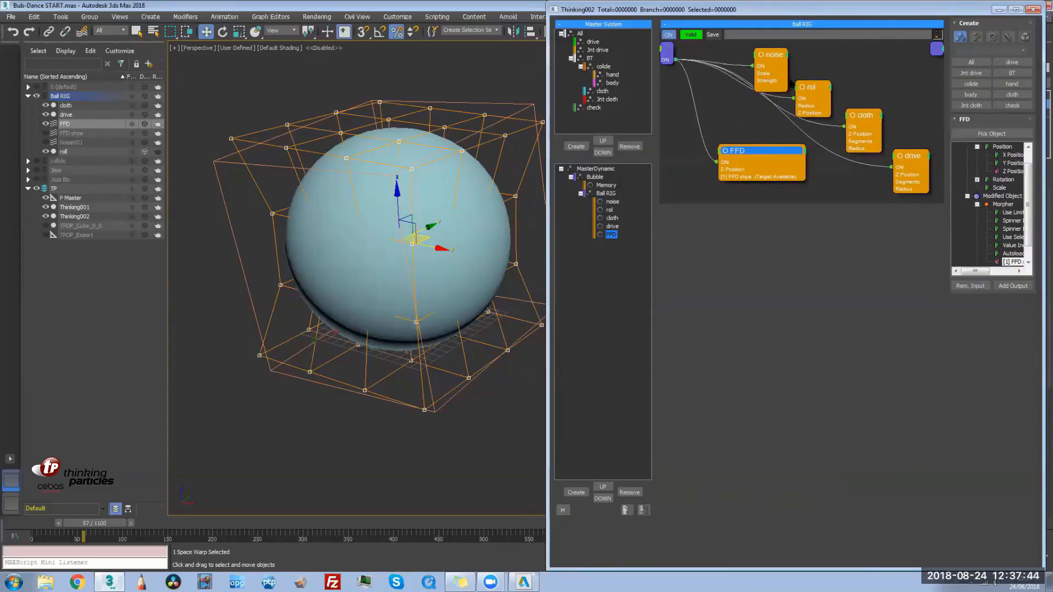
drag(806, 88, 809, 92)
mouse_move(671, 51)
mouse_down()
mouse_move(808, 119)
mouse_move(677, 69)
mouse_up()
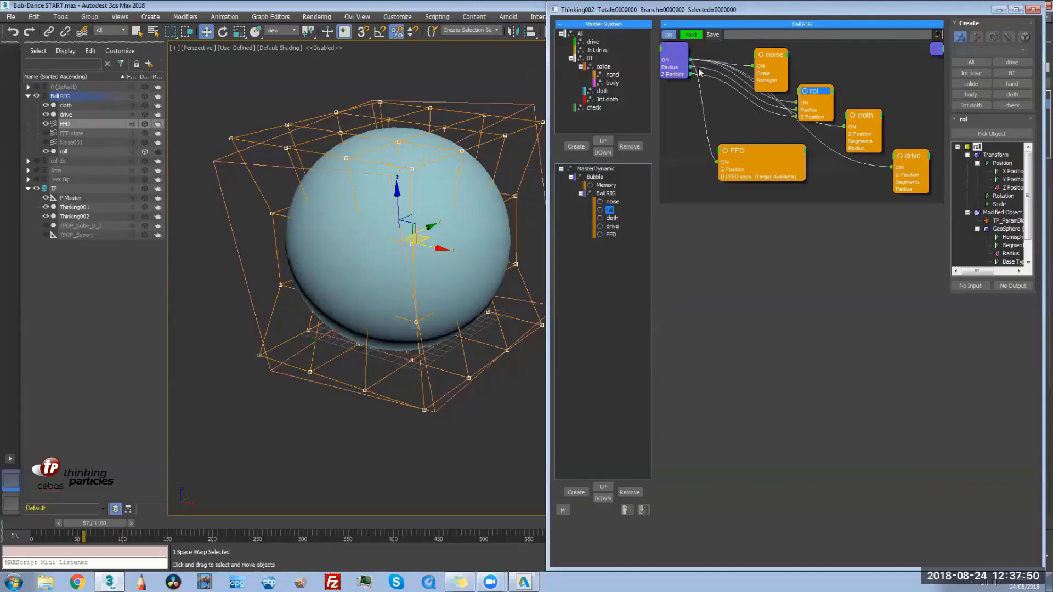
drag(850, 147, 847, 147)
drag(673, 68, 892, 188)
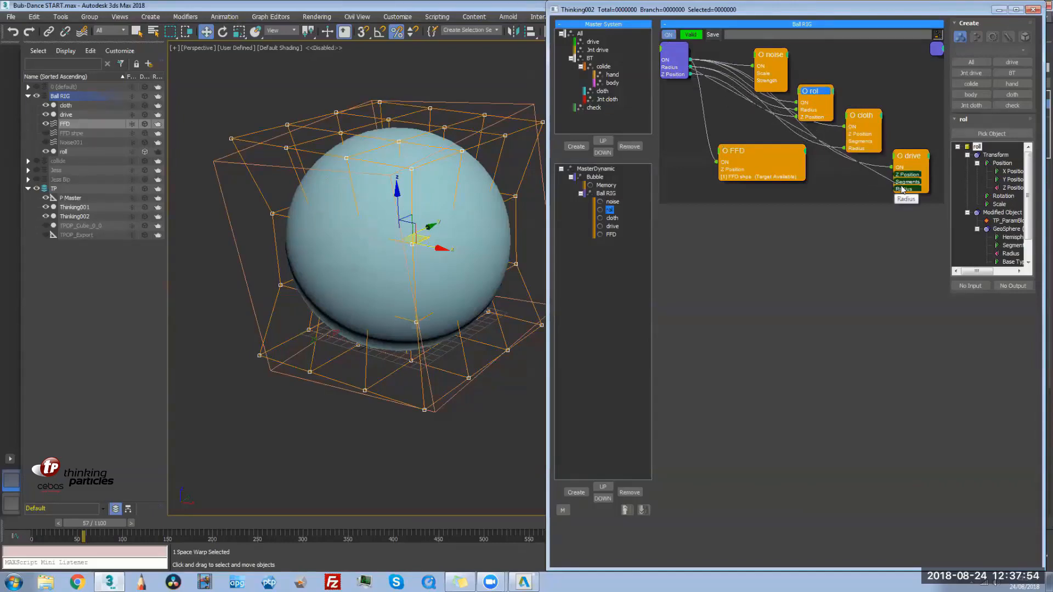
Spread out the roll, cloth and drive nodes and expose Segments on the Ball RIG input node
drag(675, 79, 733, 141)
drag(815, 91, 824, 81)
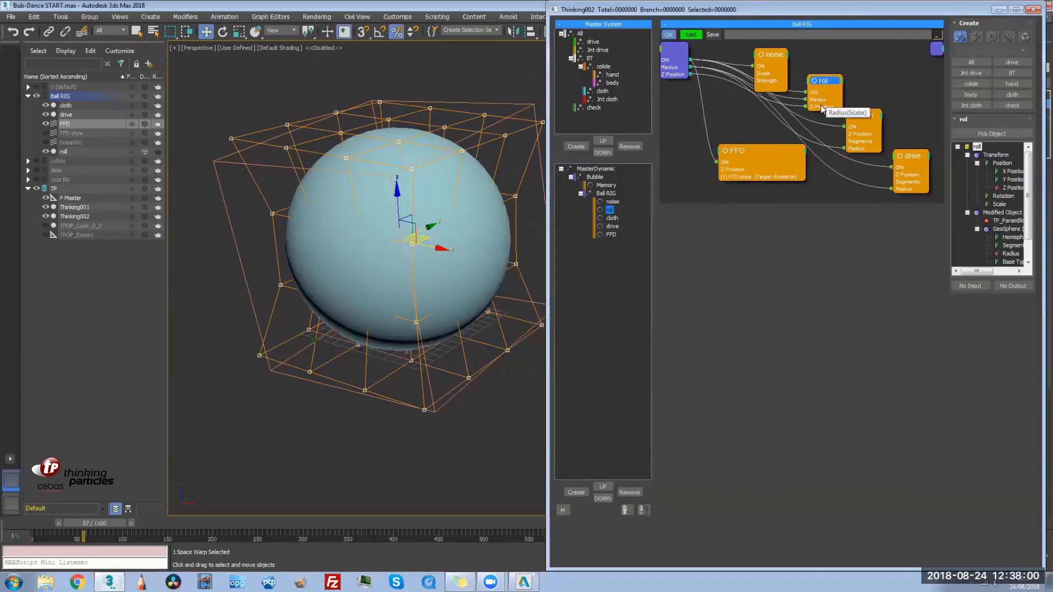
drag(866, 114, 882, 110)
drag(904, 156, 685, 48)
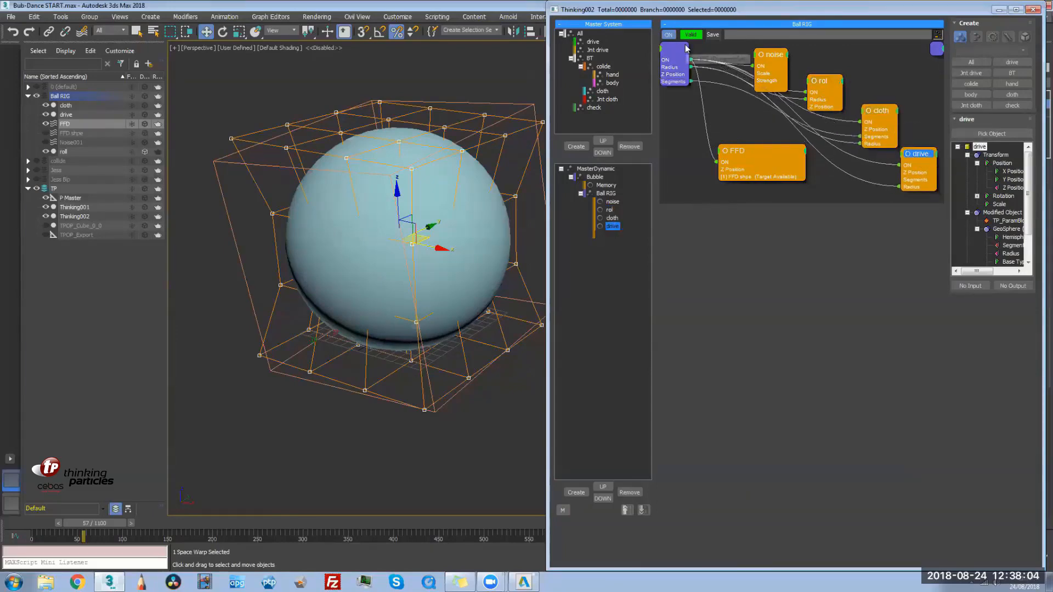
Add a Math helper above the FFD node in Ball RIG and set its Input #2 to Float for an Addition
drag(783, 146, 781, 154)
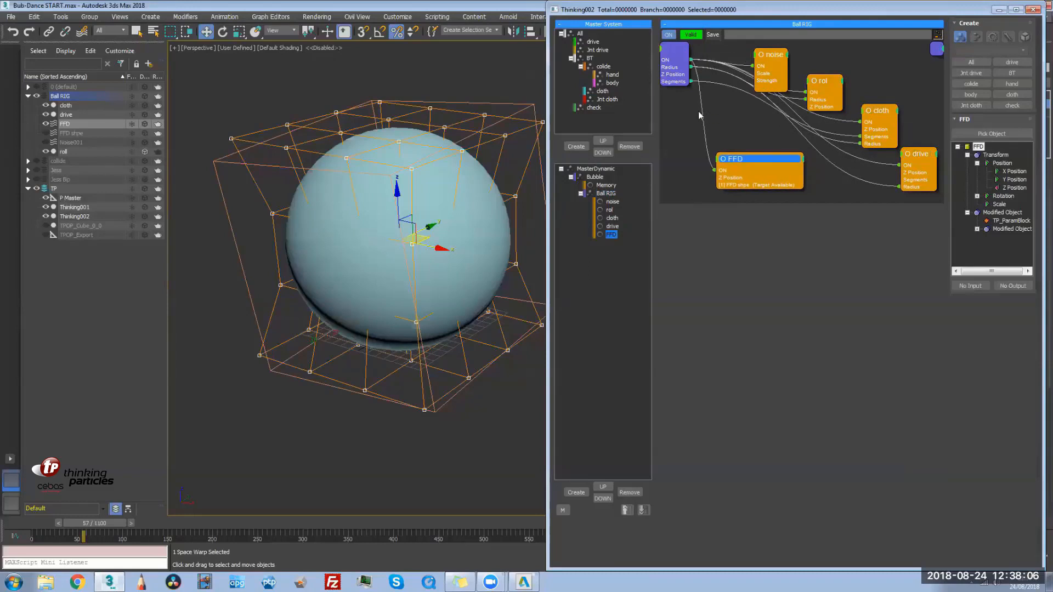
right_click(678, 109)
mouse_move(725, 147)
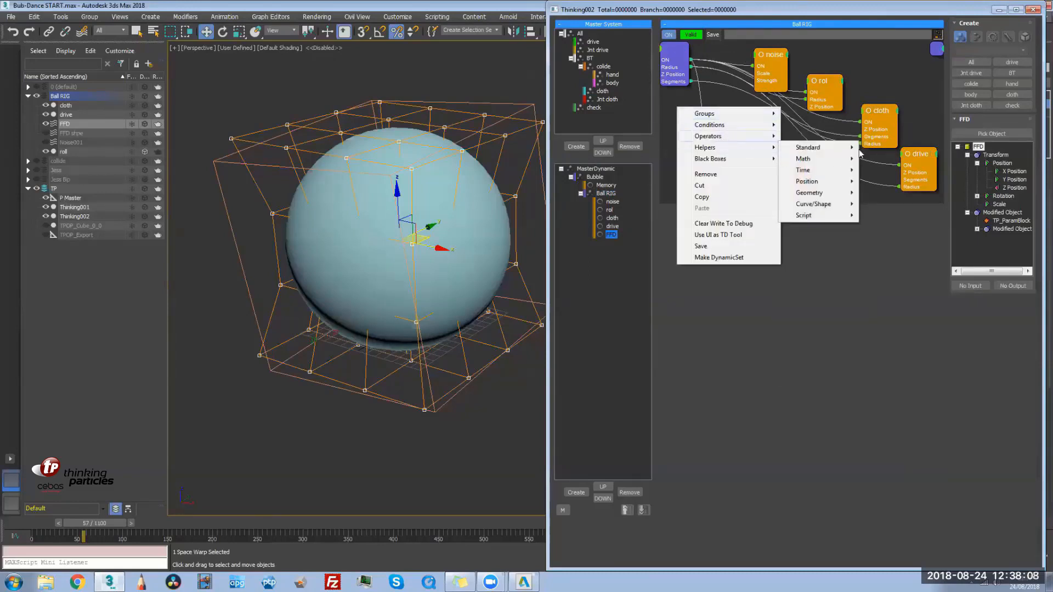
mouse_move(824, 161)
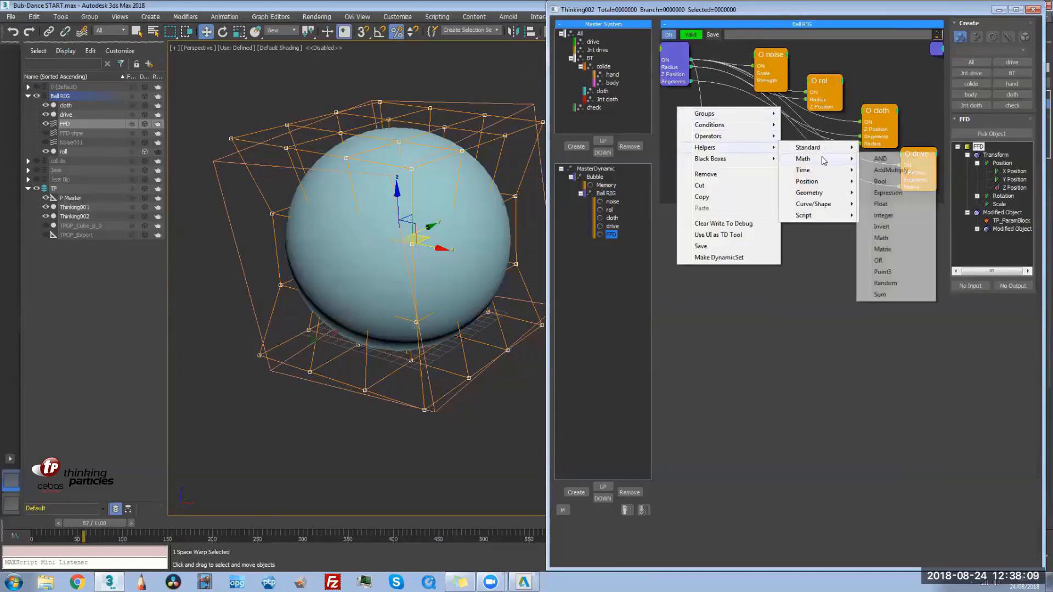
click(882, 238)
drag(751, 121, 737, 122)
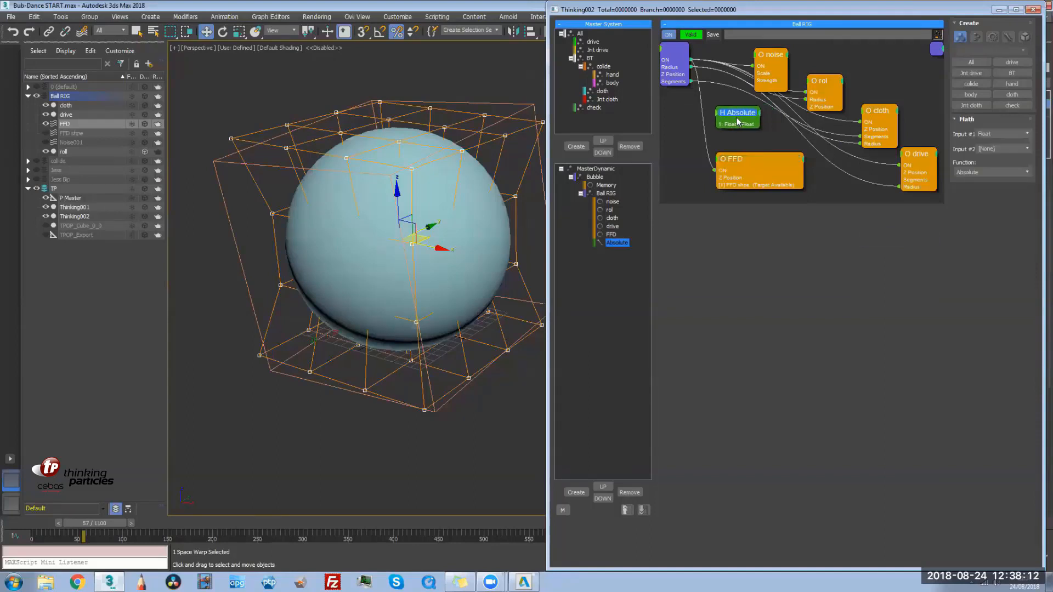
click(993, 149)
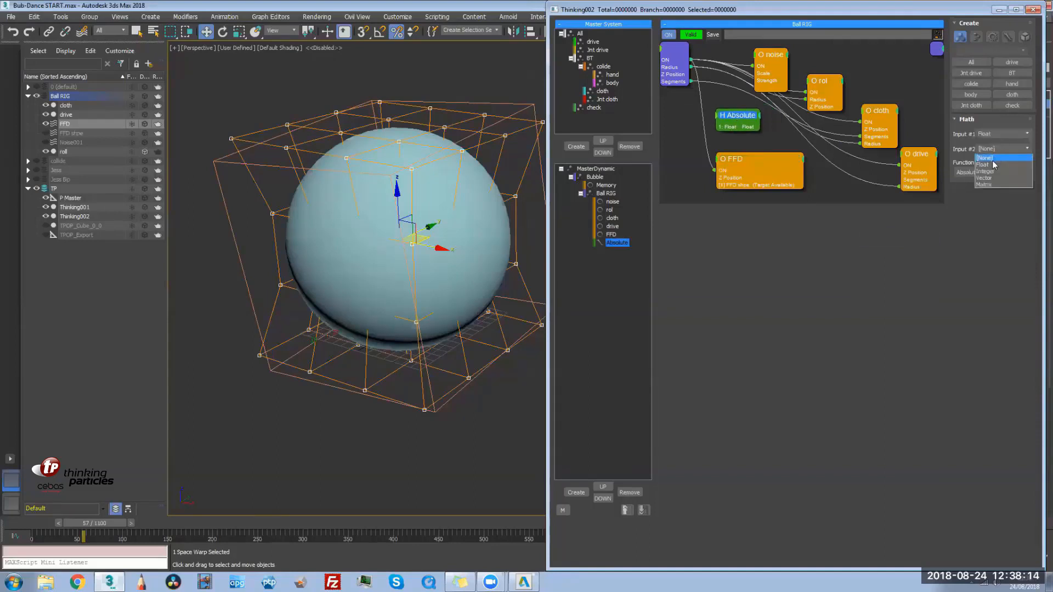
click(991, 164)
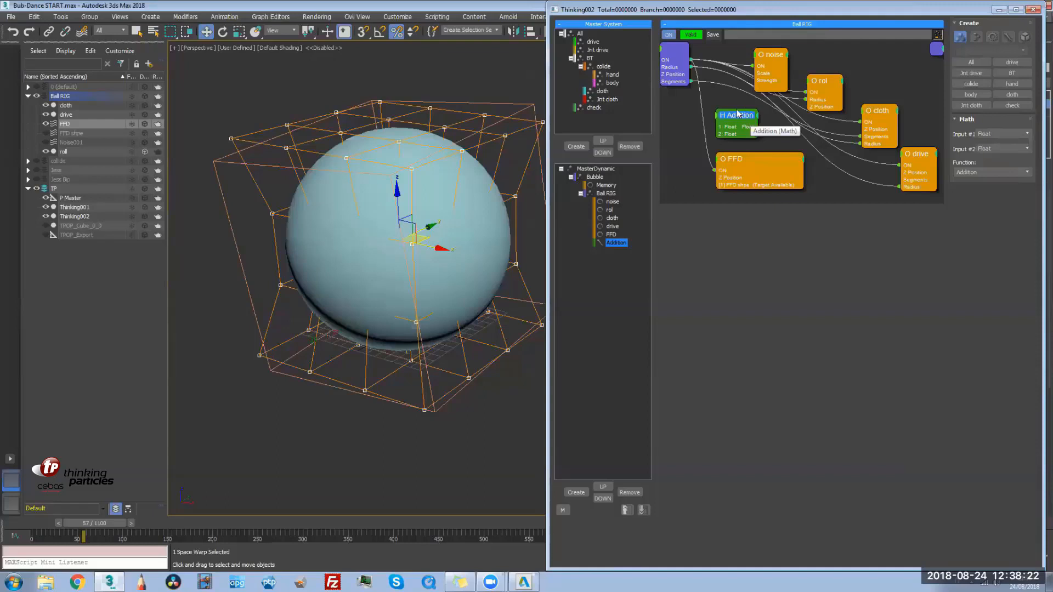
Wire Radius and Z Position into the Addition node and connect its output to the Z Position of roll, cloth, drive and FFD
drag(741, 114, 744, 113)
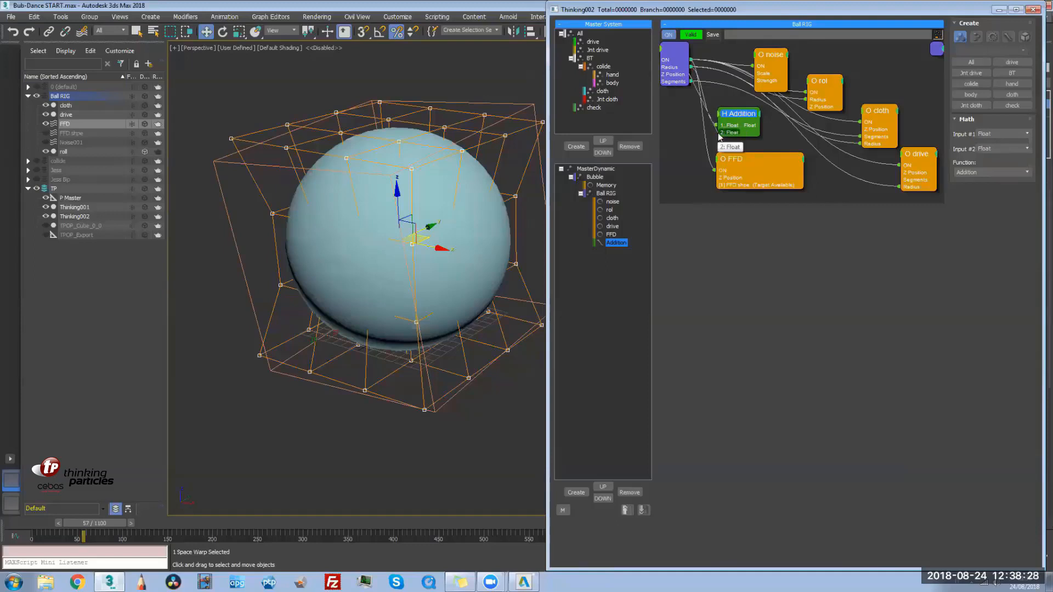
drag(723, 116, 830, 109)
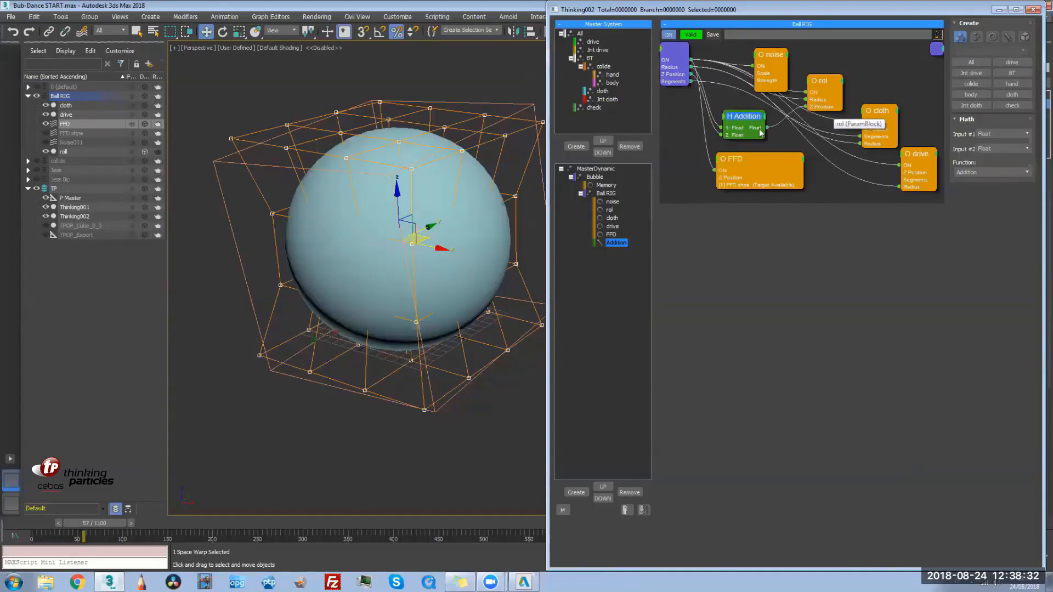
drag(767, 127, 913, 174)
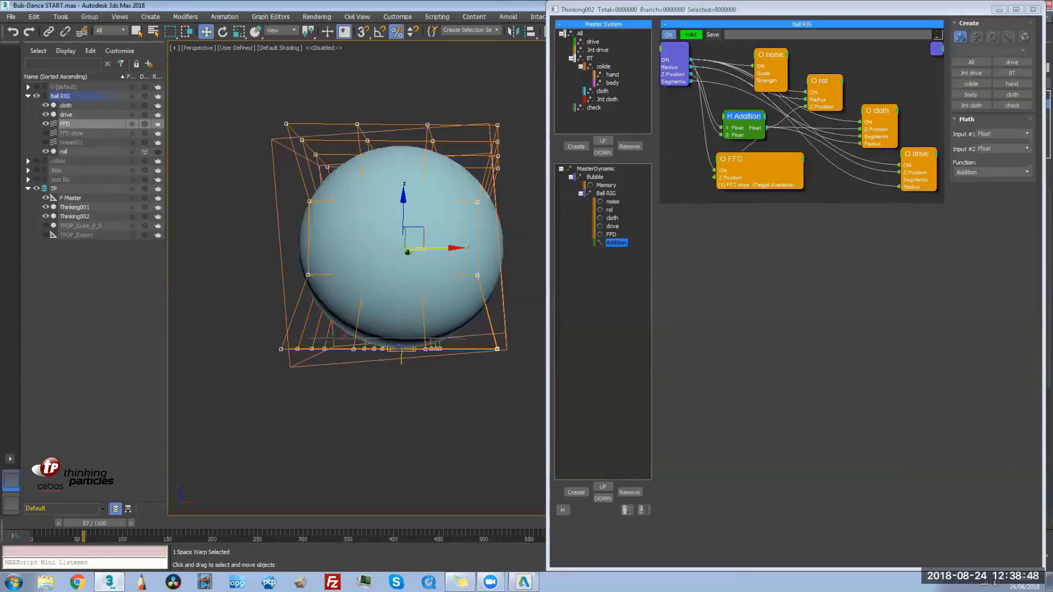
Rearrange the Addition, FFD, cloth, roll and noise nodes in Ball RIG so that the wires are easier to follow
alt+middle_drag(387, 344, 379, 348)
scroll(383, 344, up, 2)
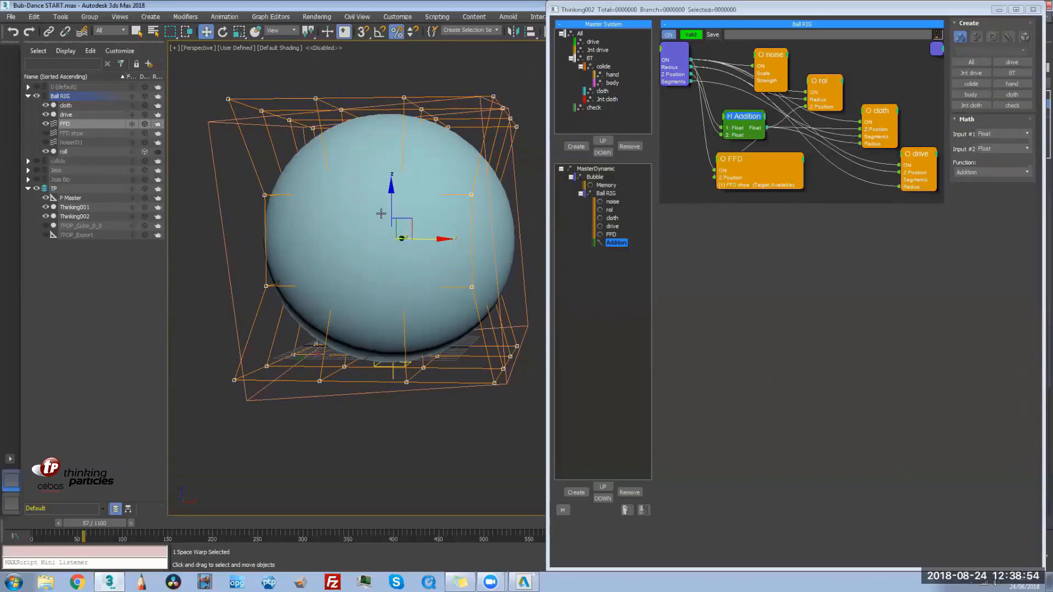
drag(738, 114, 734, 106)
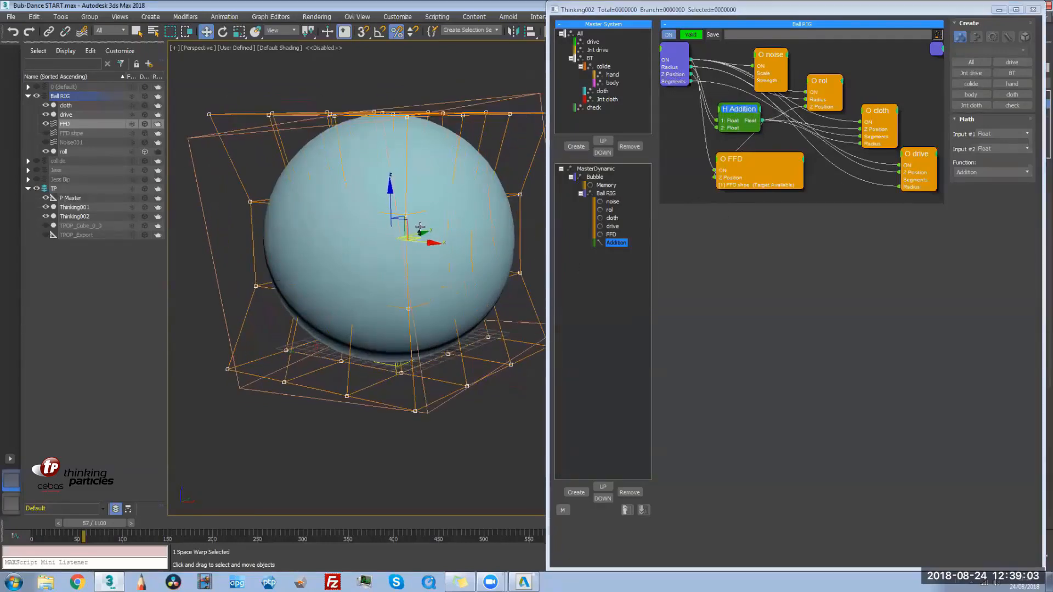
drag(768, 160, 806, 160)
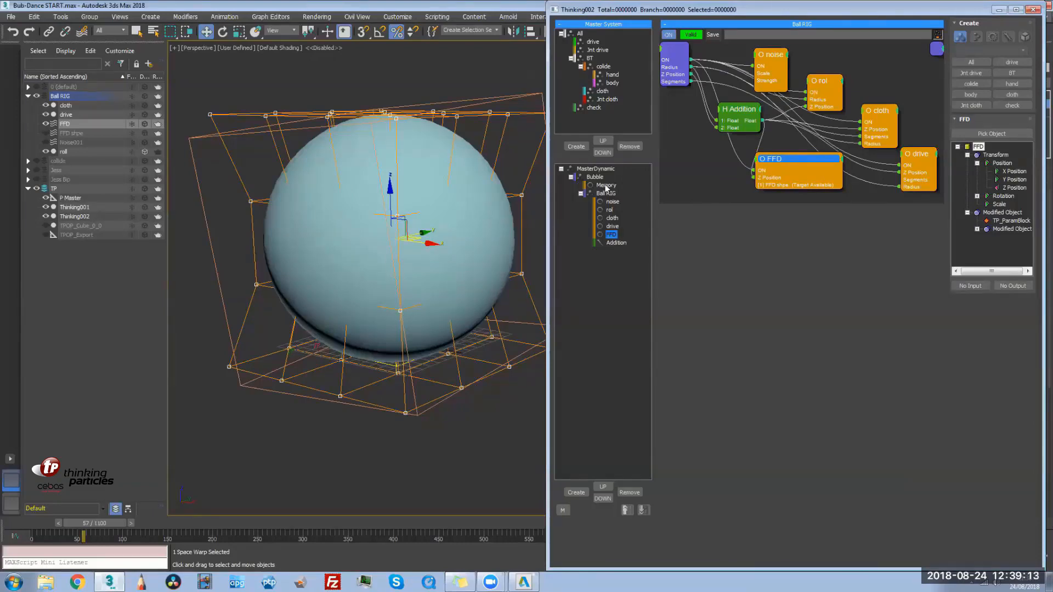
drag(737, 109, 724, 109)
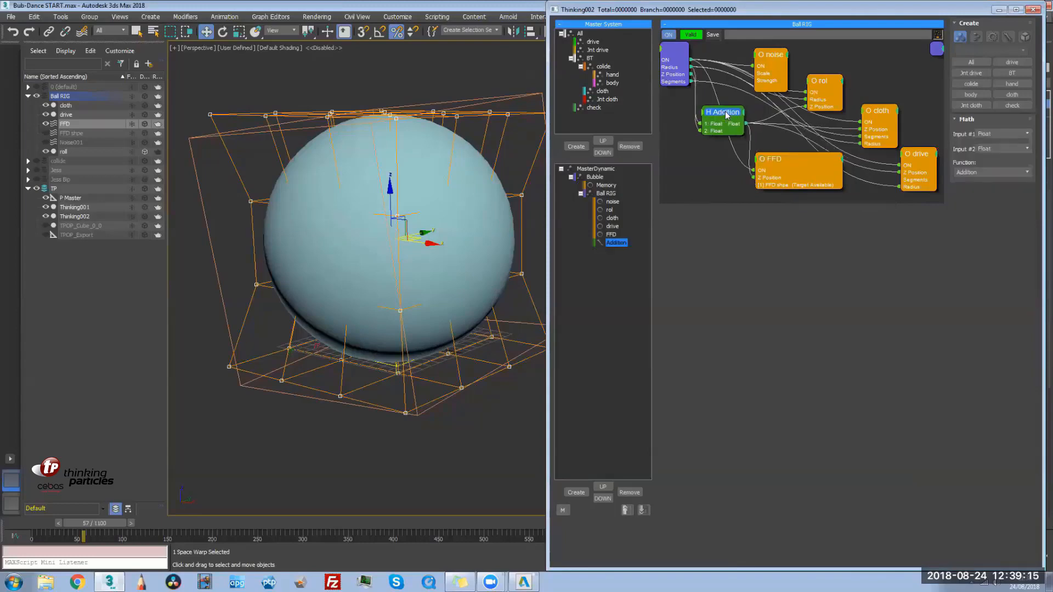
drag(874, 108, 822, 76)
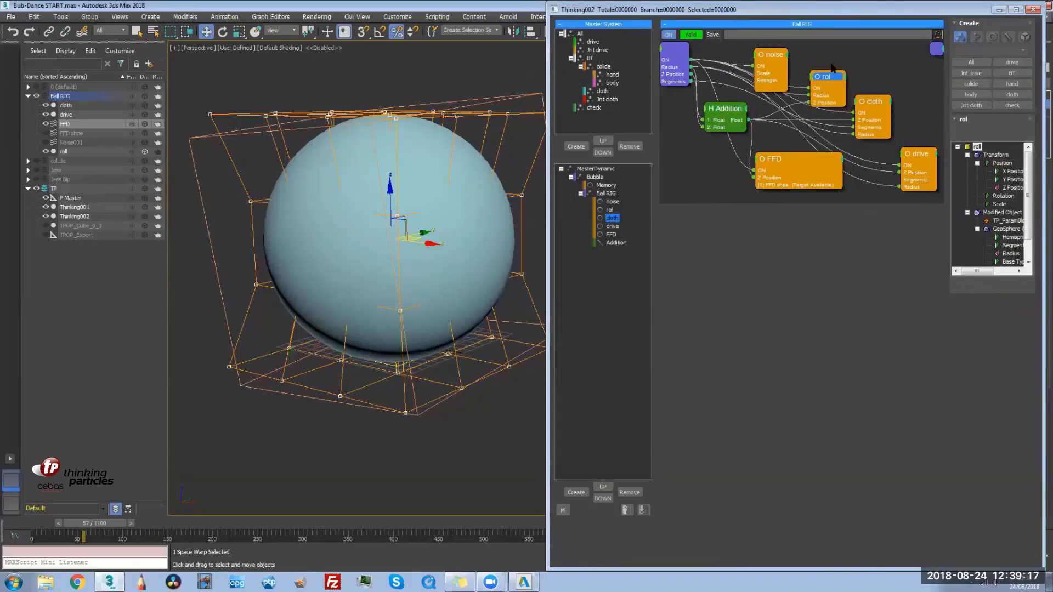
drag(765, 55, 778, 52)
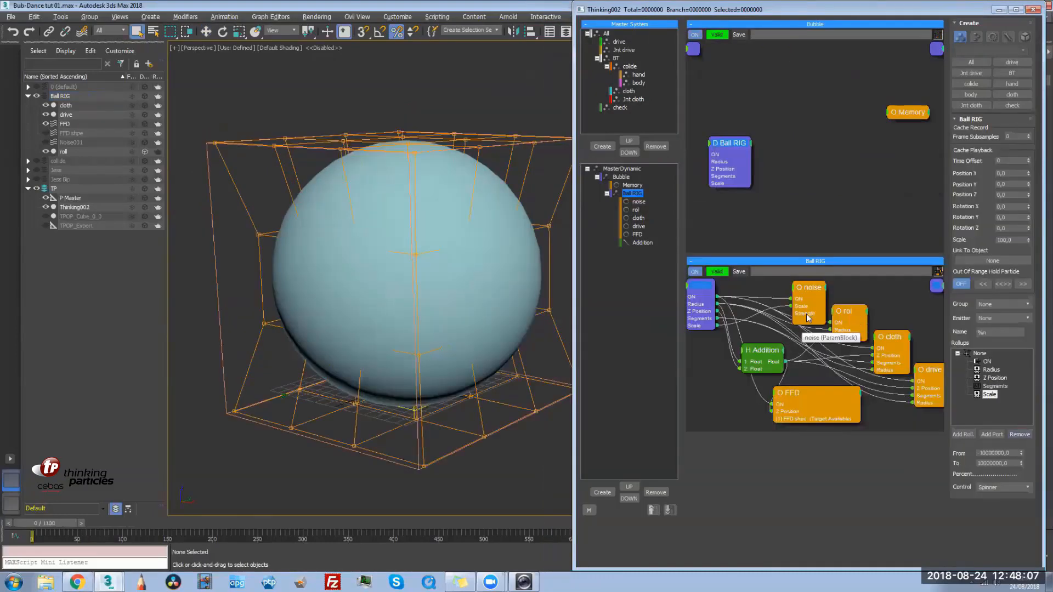
Add a Point3 math helper to Ball RIG and enable its X-Value, Y-Value and Z-Value inputs
right_click(811, 296)
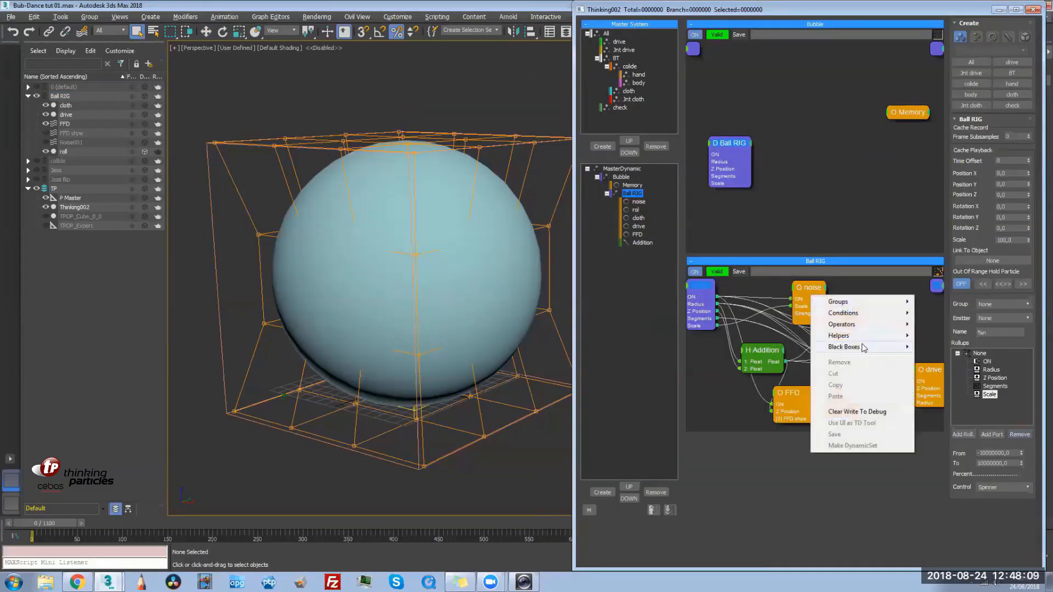
mouse_move(861, 336)
mouse_move(963, 346)
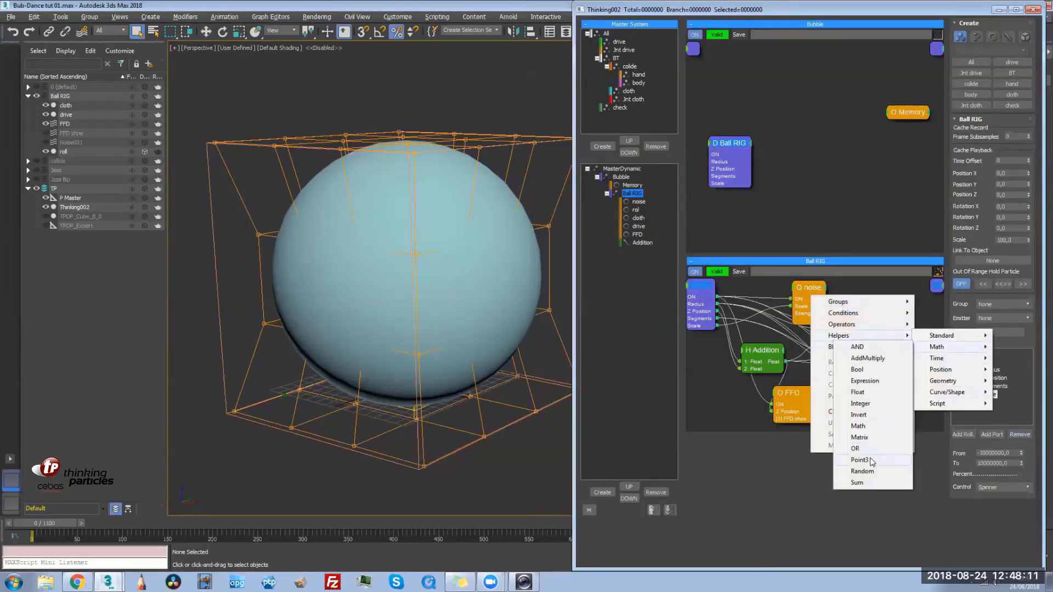
click(872, 458)
drag(817, 302, 791, 313)
double_click(722, 354)
double_click(722, 355)
click(707, 358)
click(710, 394)
click(706, 358)
click(710, 406)
click(708, 358)
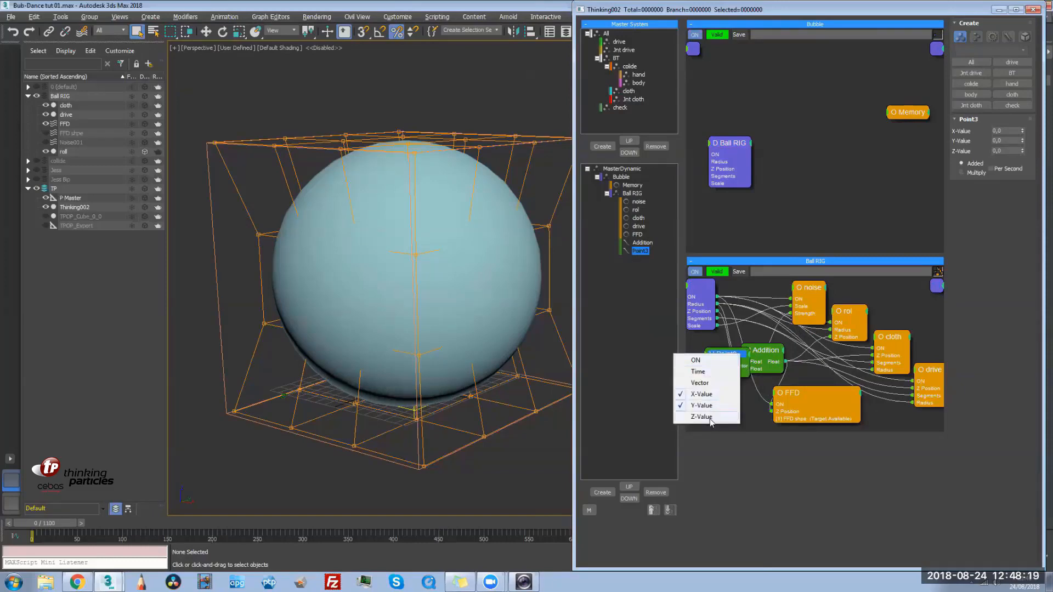
click(710, 418)
Expose Point3's X-Value on the Ball RIG input node, wire it to all three values, and dismiss the CCleaner alert
drag(716, 365, 703, 287)
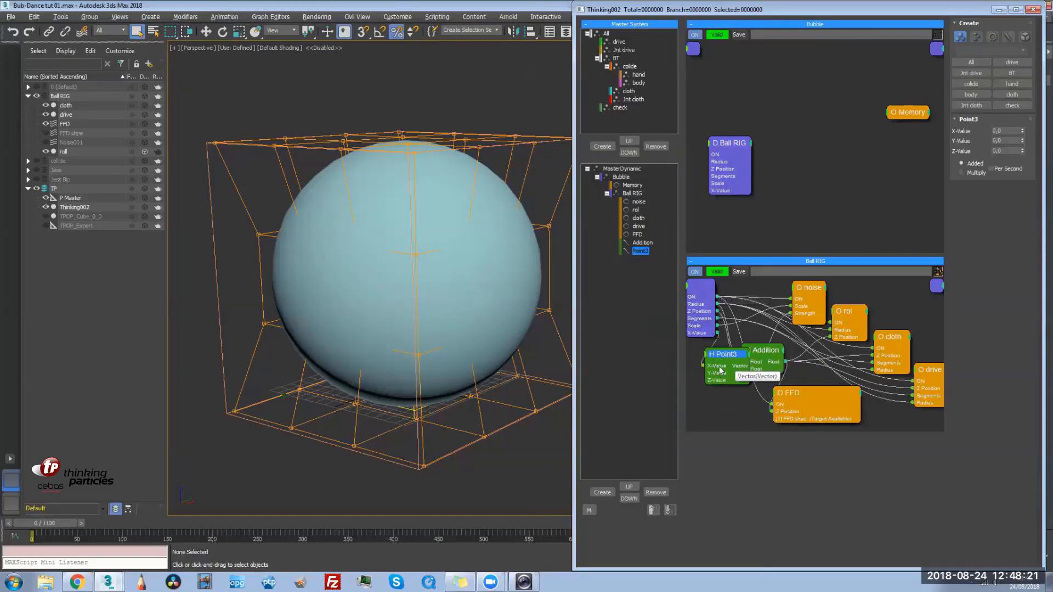
mouse_move(733, 355)
mouse_down()
mouse_move(762, 334)
mouse_move(743, 362)
mouse_up()
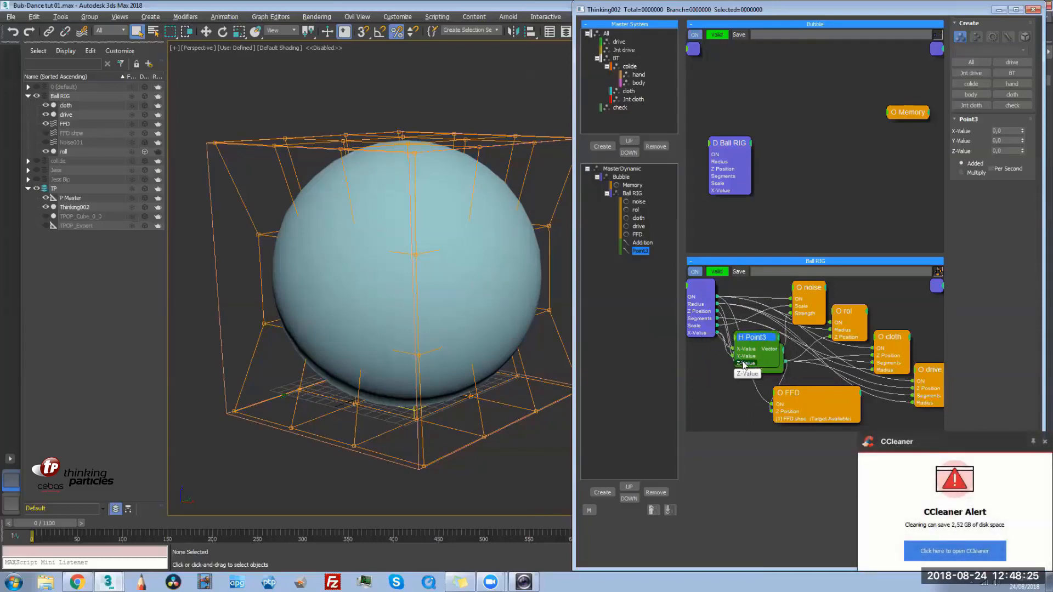
click(1044, 442)
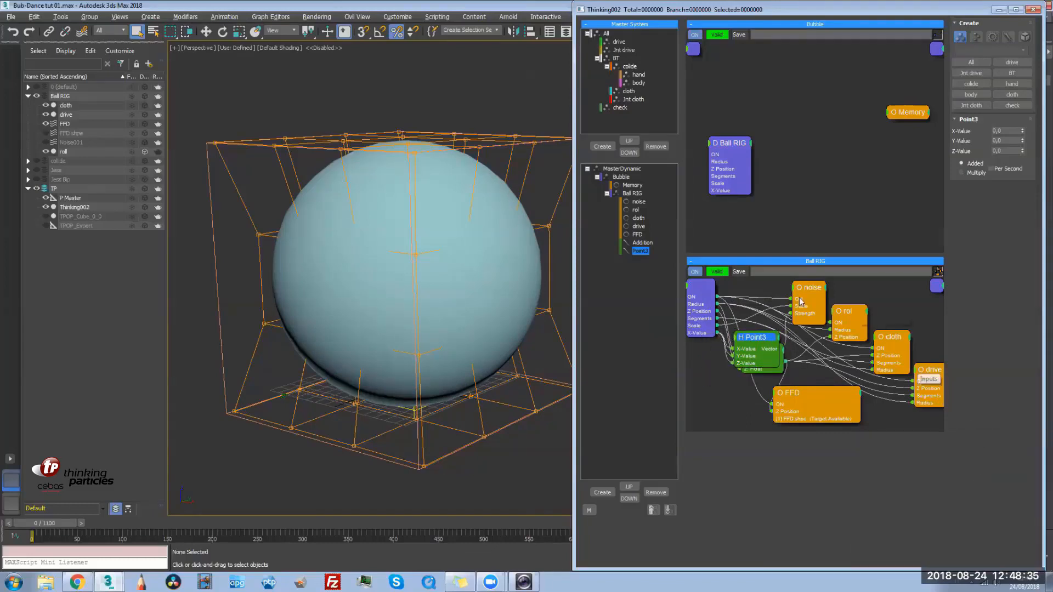
Place the collapsed Point3 node beside noise with its vector feeding Strength, and add another noise port to the Ball RIG input node
double_click(755, 334)
drag(754, 337, 762, 286)
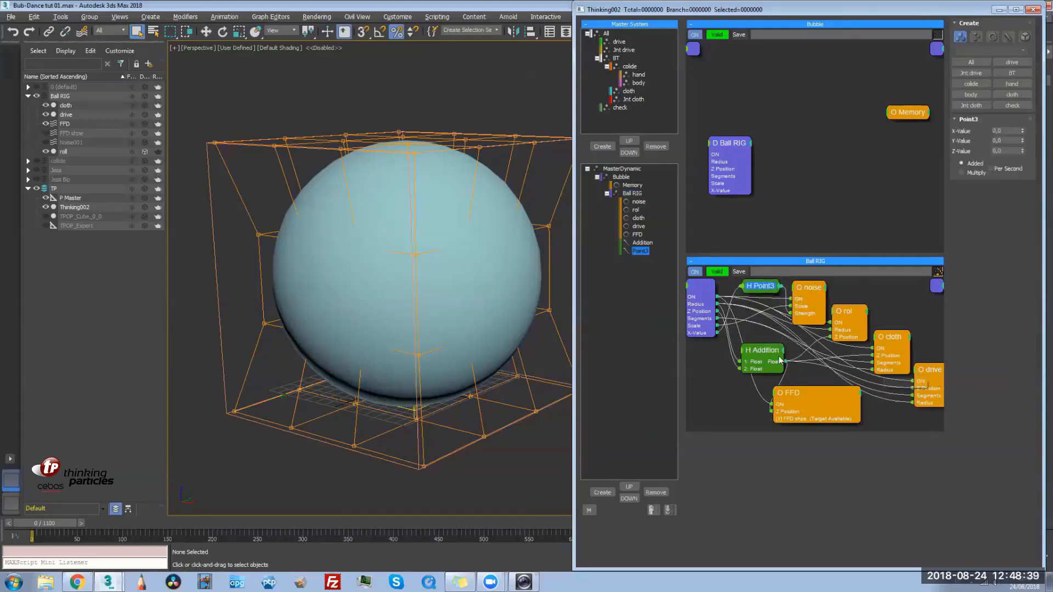
drag(804, 320, 700, 286)
Shift the Addition node and expose the FFD node's FFD shpe channel on the Ball RIG input node
click(858, 312)
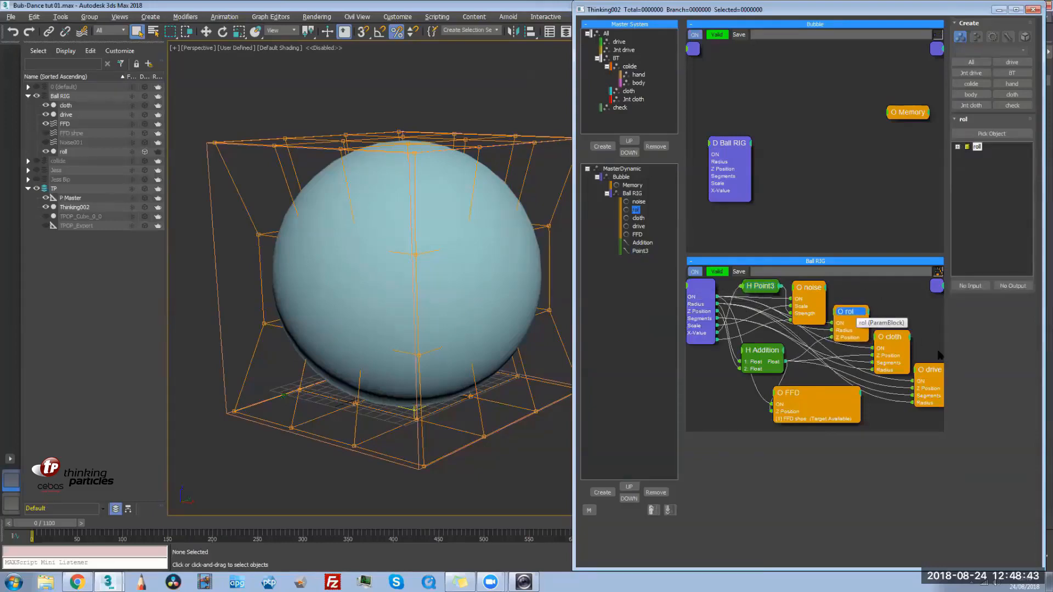
middle_drag(916, 322, 913, 326)
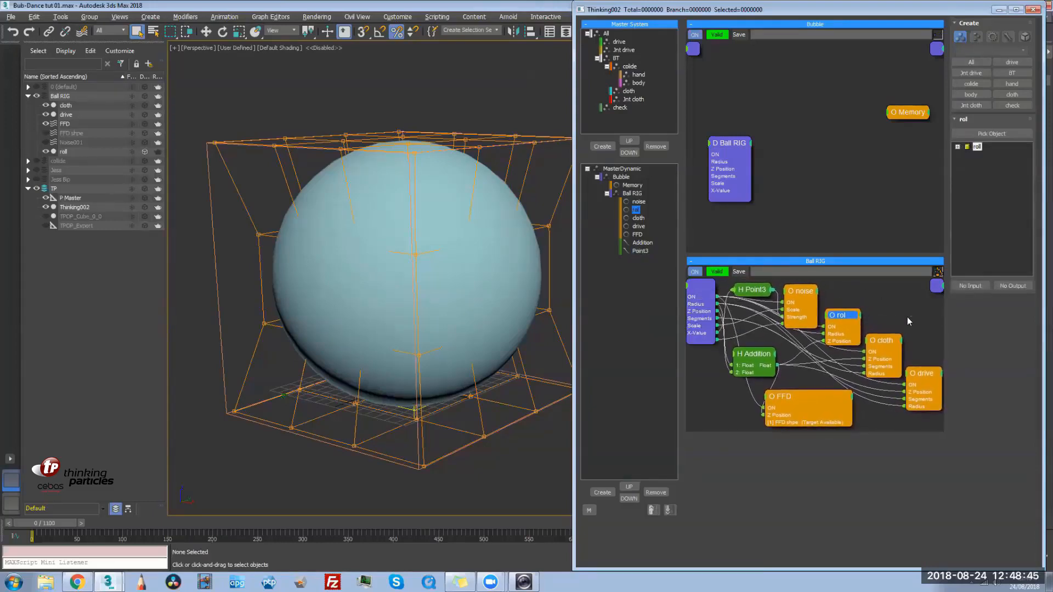
click(910, 318)
drag(756, 358, 744, 358)
drag(764, 422, 705, 288)
click(728, 406)
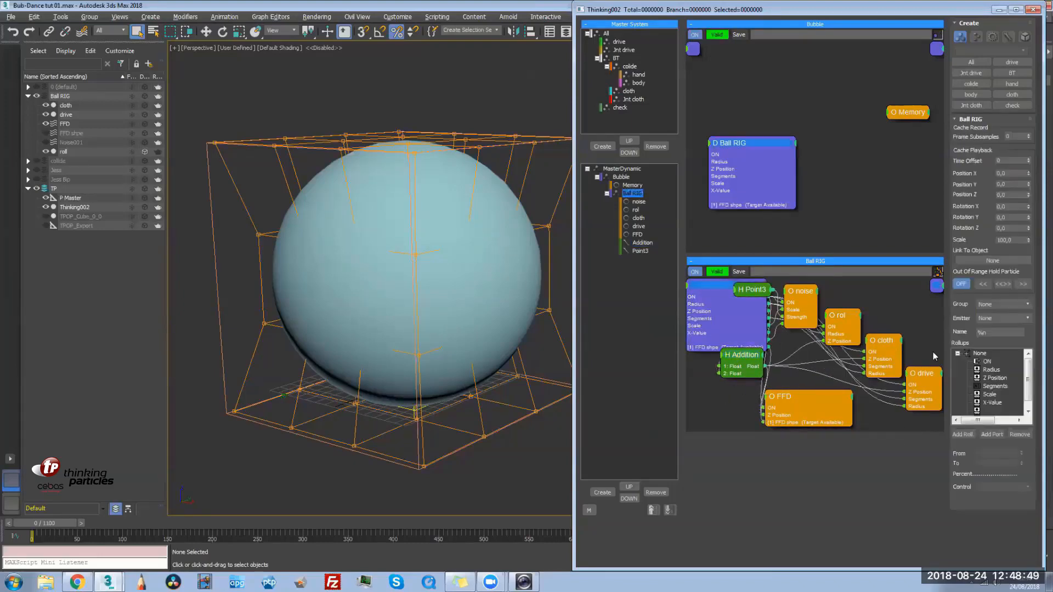
Rename Ball RIG's FFD shpe input as morph and the unnamed input above it as noise val
scroll(1029, 403, down, 1)
click(1000, 411)
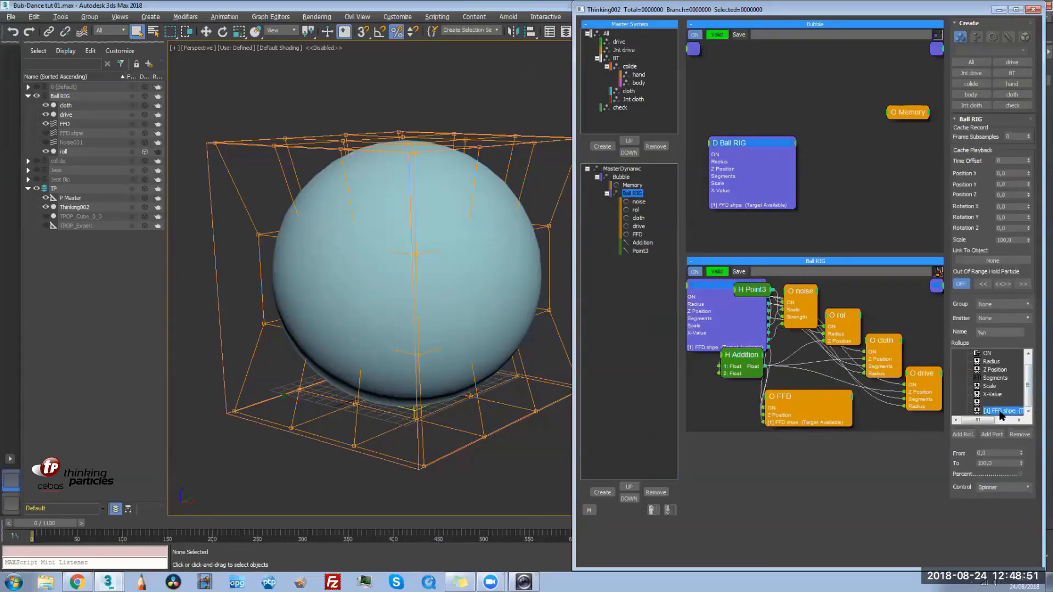
click(1004, 413)
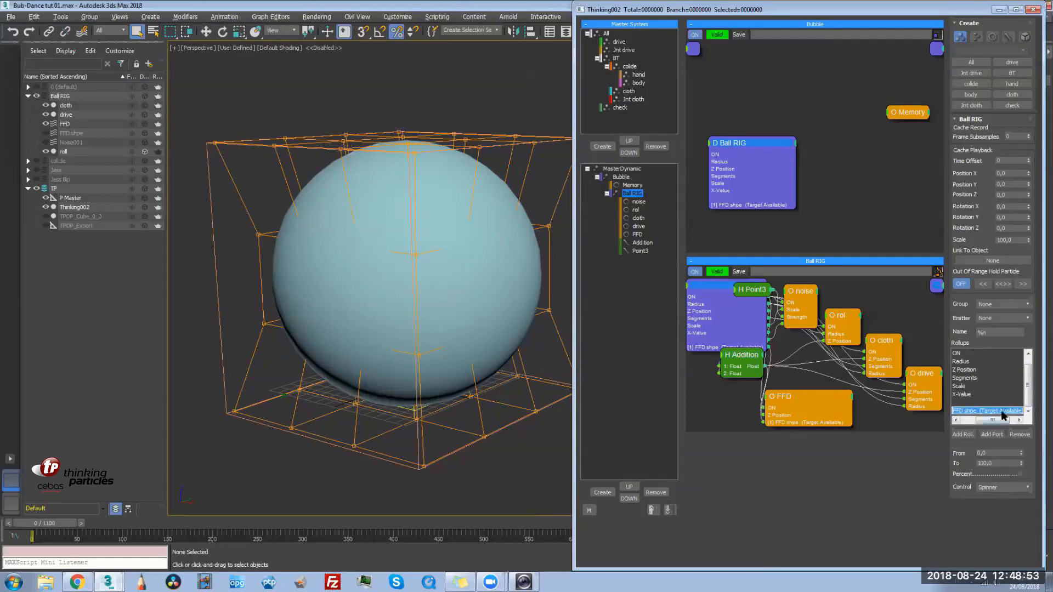
text(morph)
key(Return)
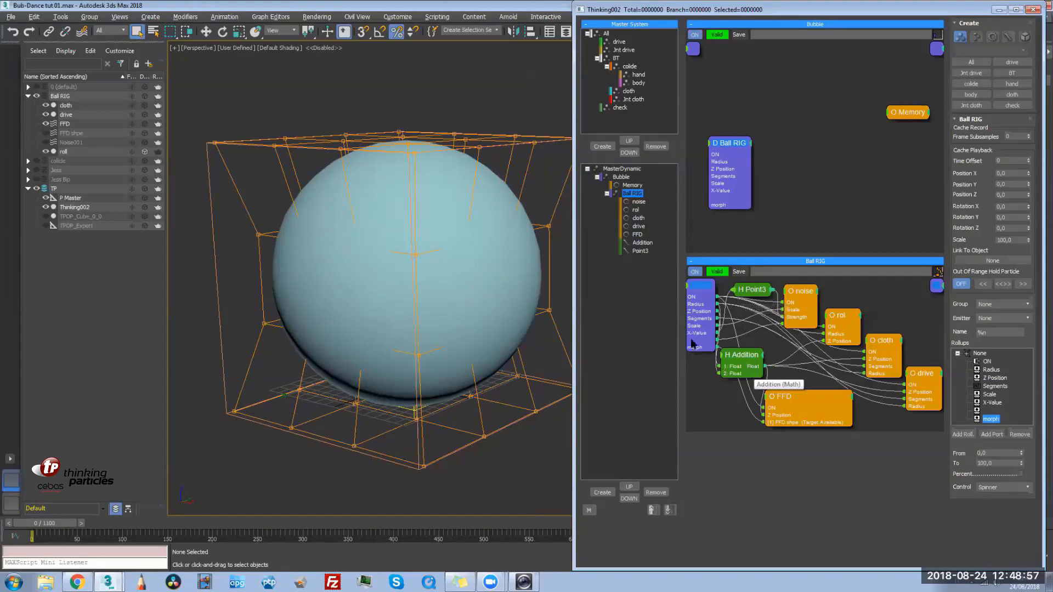
click(982, 412)
click(986, 411)
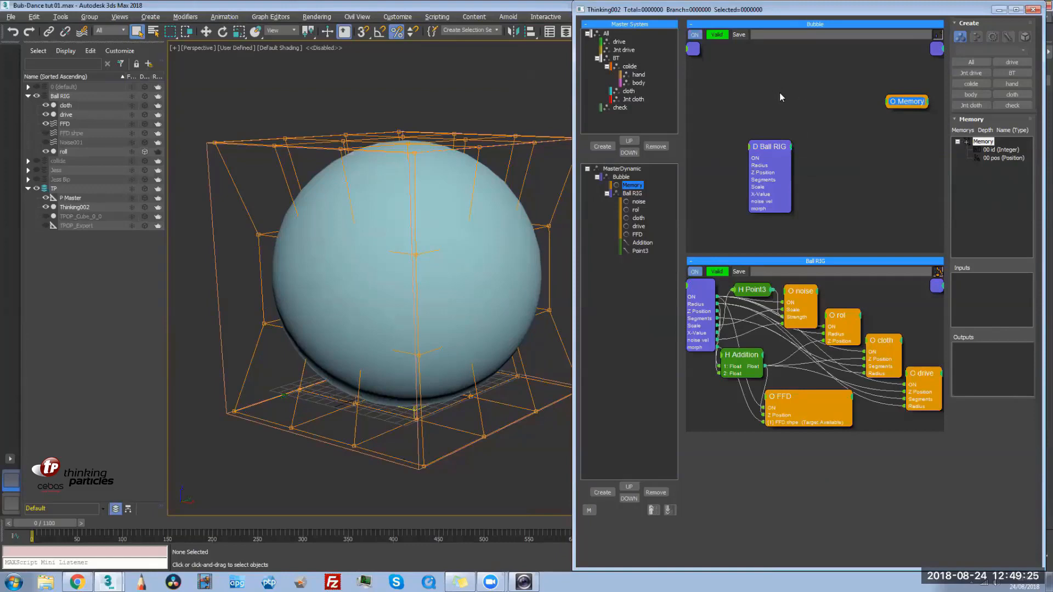
Add a TimeInterval condition to the Bubble set and connect its output to the Ball RIG node's ON input
right_click(759, 72)
mouse_move(811, 90)
mouse_move(894, 90)
click(967, 181)
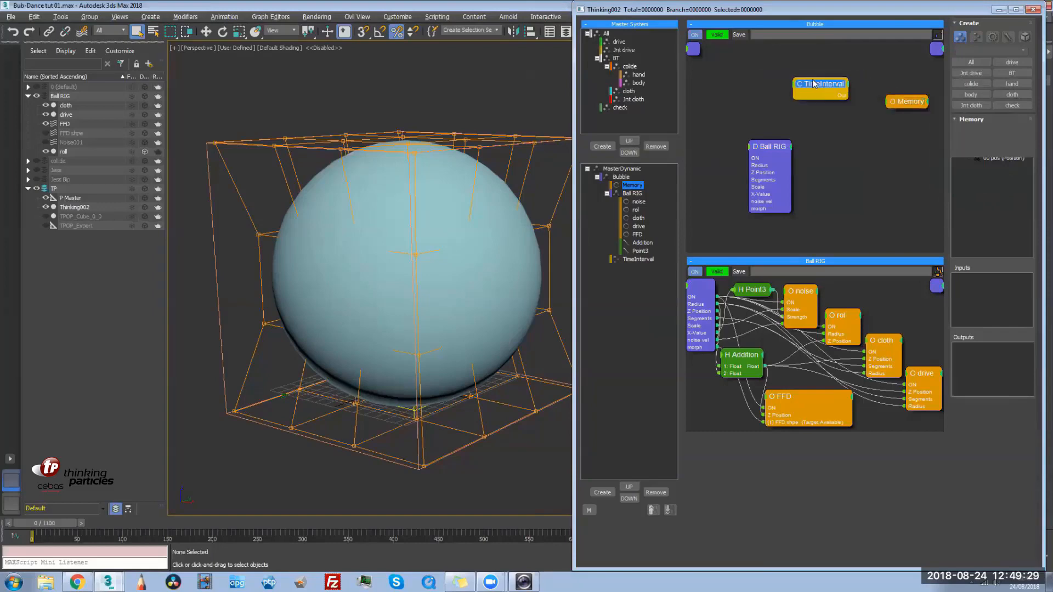
drag(792, 82, 760, 158)
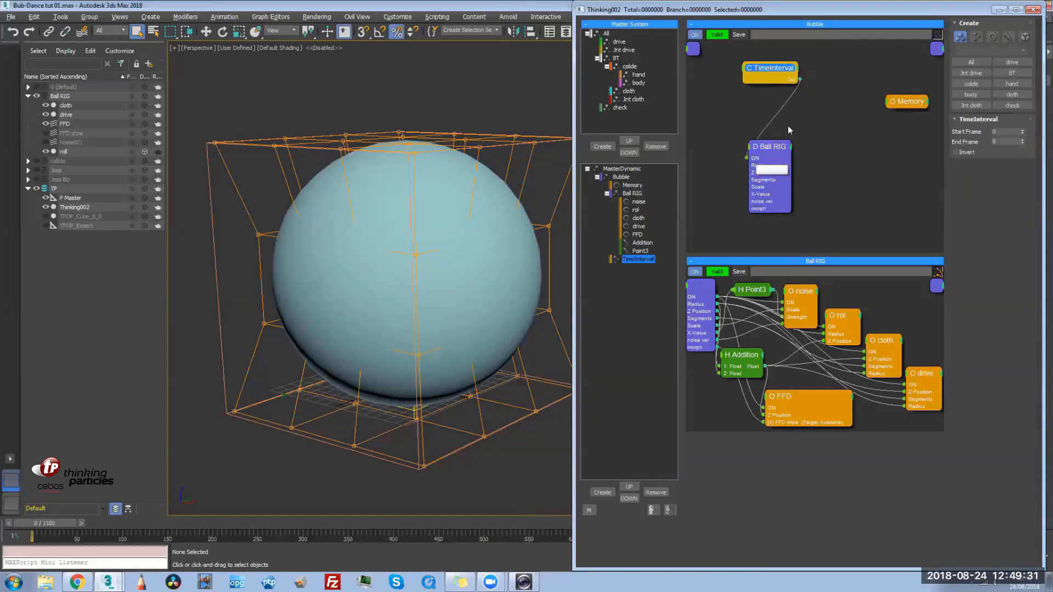
Collapse and reposition the TimeInterval node, and move it above Memory in the Bubble set's evaluation order
click(795, 68)
drag(773, 70, 761, 71)
drag(672, 259, 674, 184)
click(762, 68)
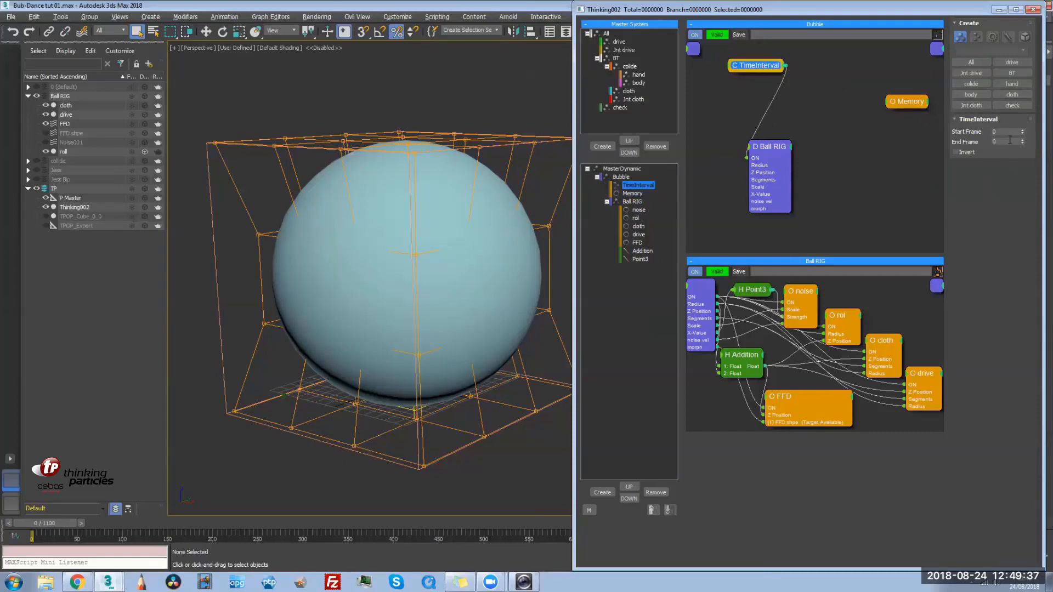
drag(770, 64, 775, 61)
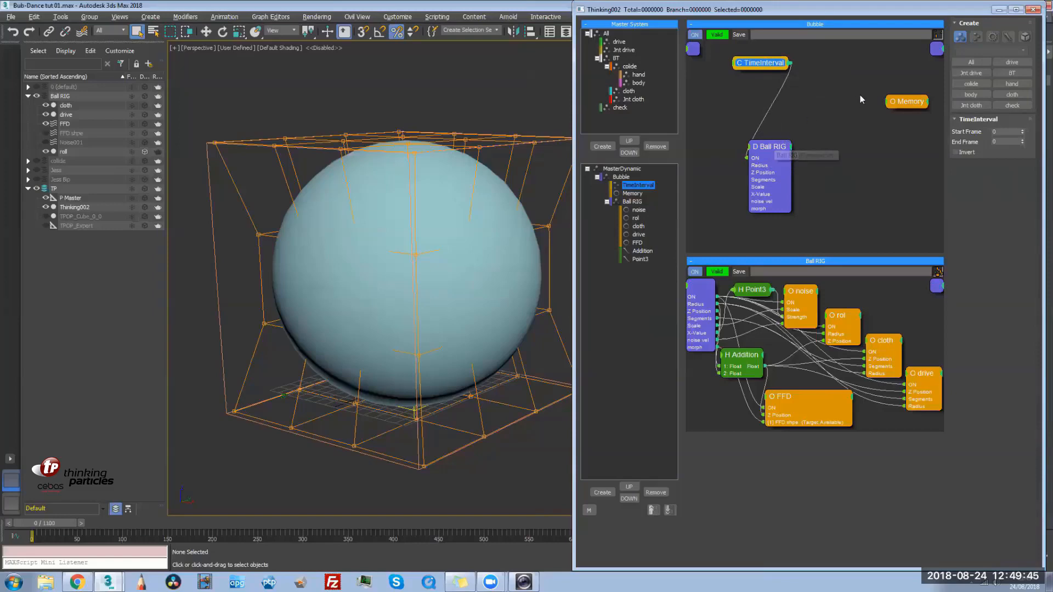
drag(906, 102, 901, 96)
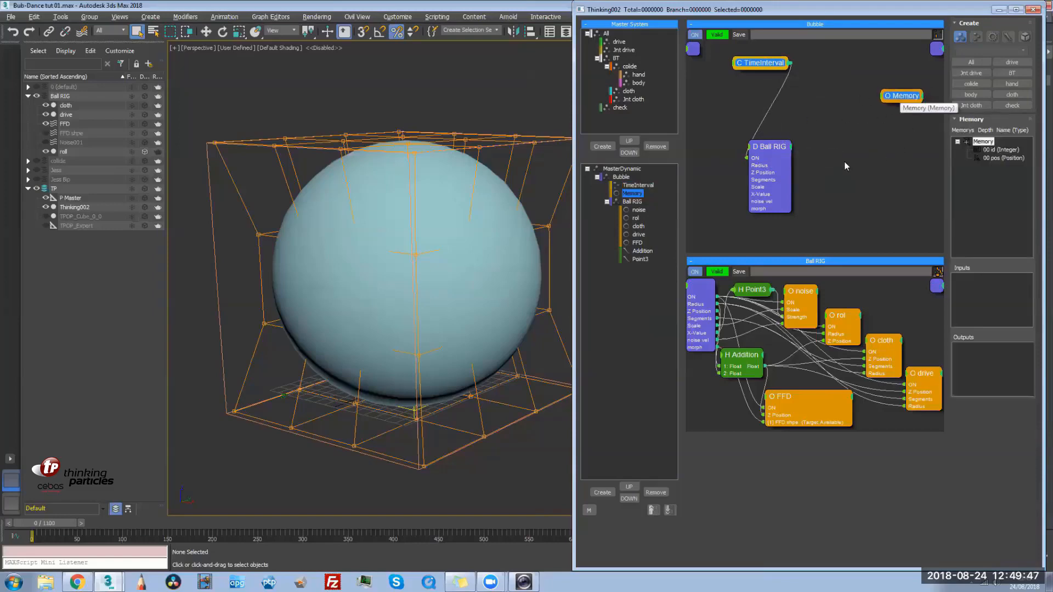
Add a Float helper and an Integer helper to the Bubble set and place the Integer beside the Ball RIG node
click(825, 120)
right_click(778, 122)
mouse_move(855, 162)
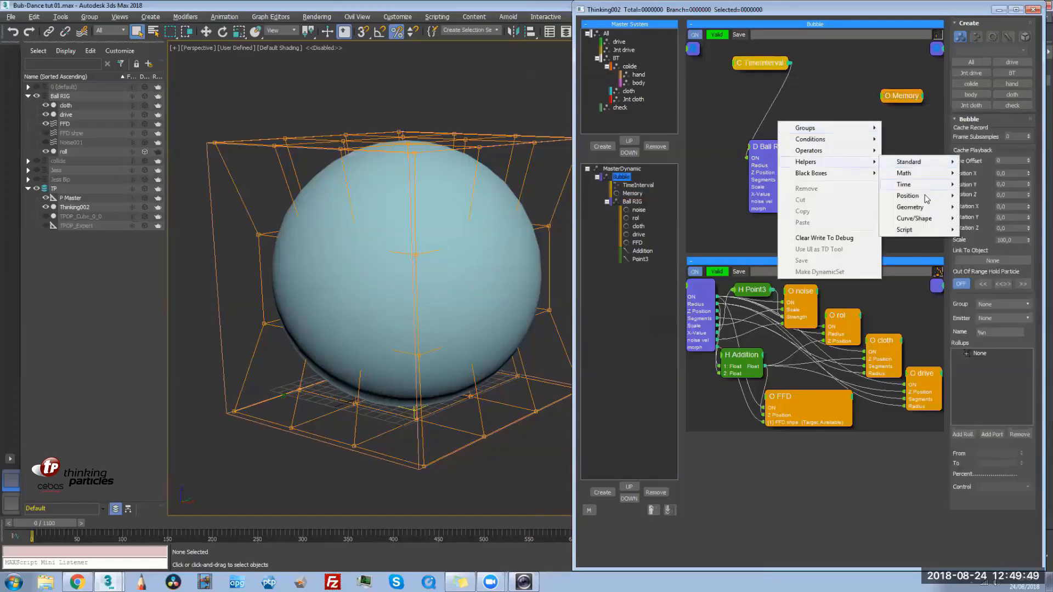
mouse_move(920, 174)
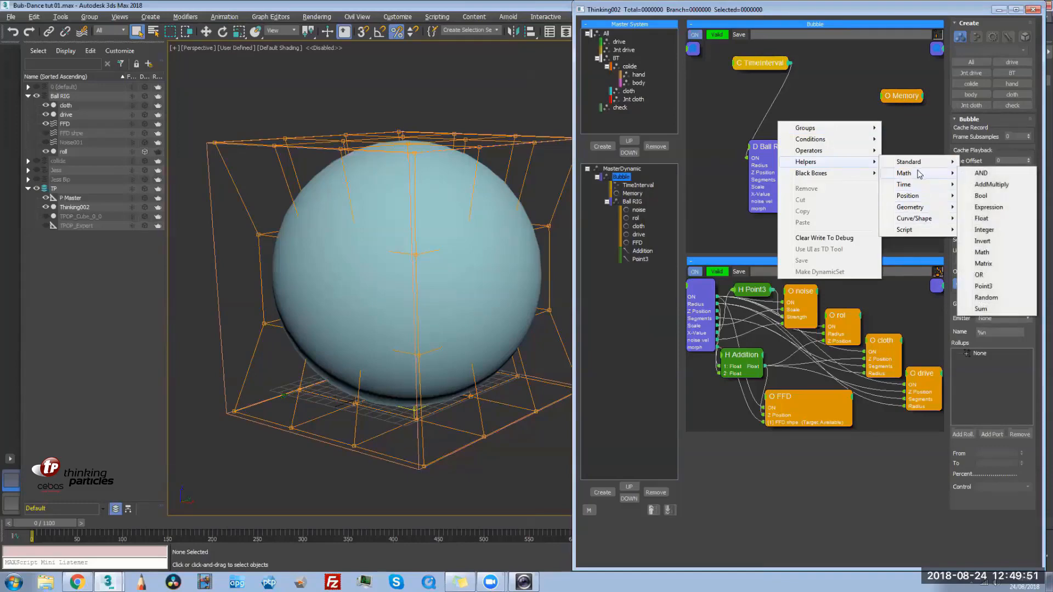
click(993, 219)
right_click(806, 182)
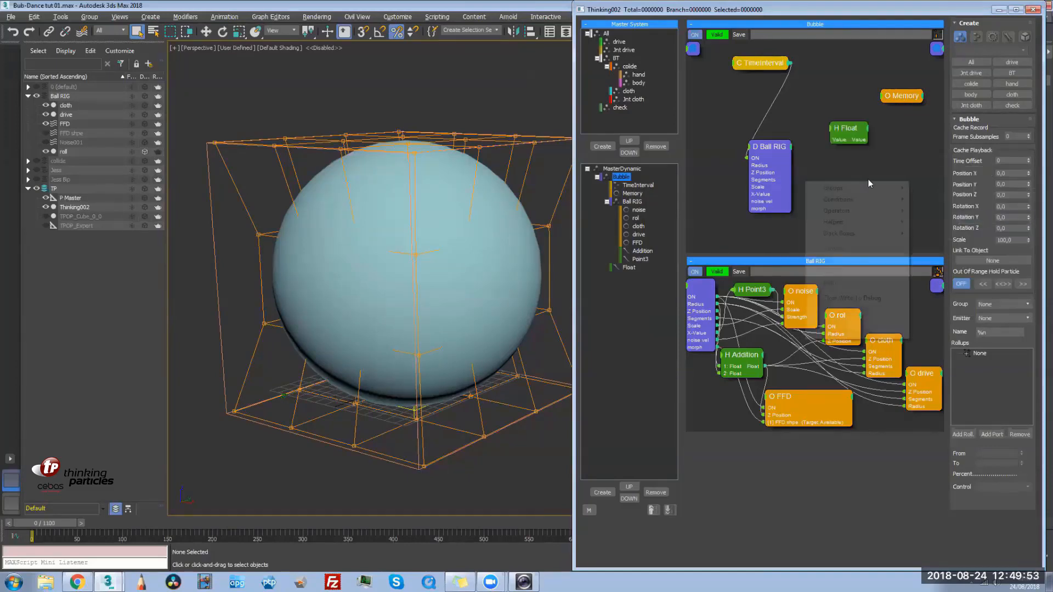
mouse_move(867, 222)
mouse_move(965, 234)
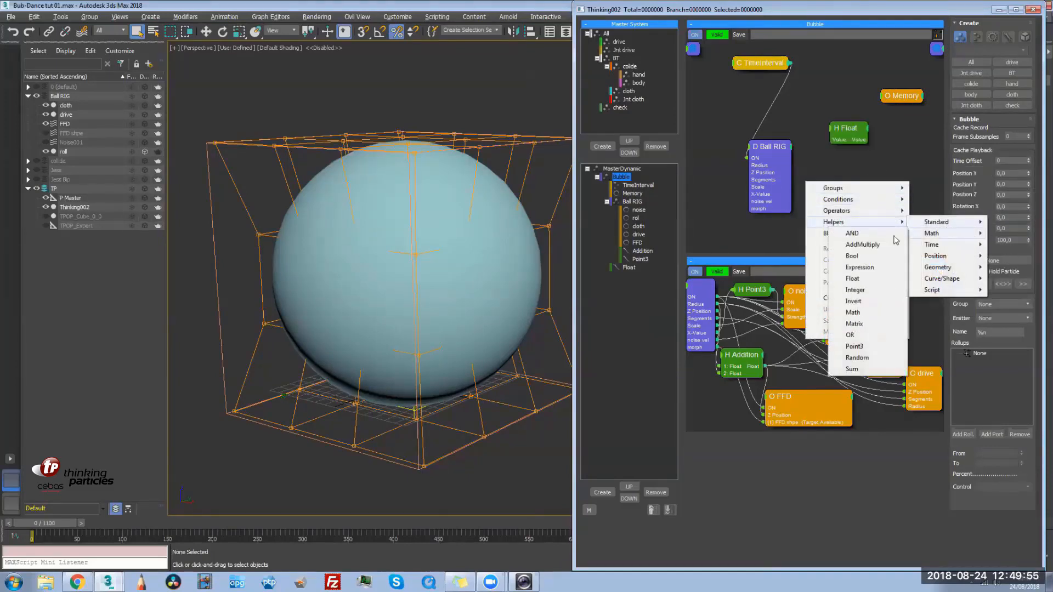
click(869, 291)
drag(850, 133, 843, 143)
drag(863, 192, 693, 118)
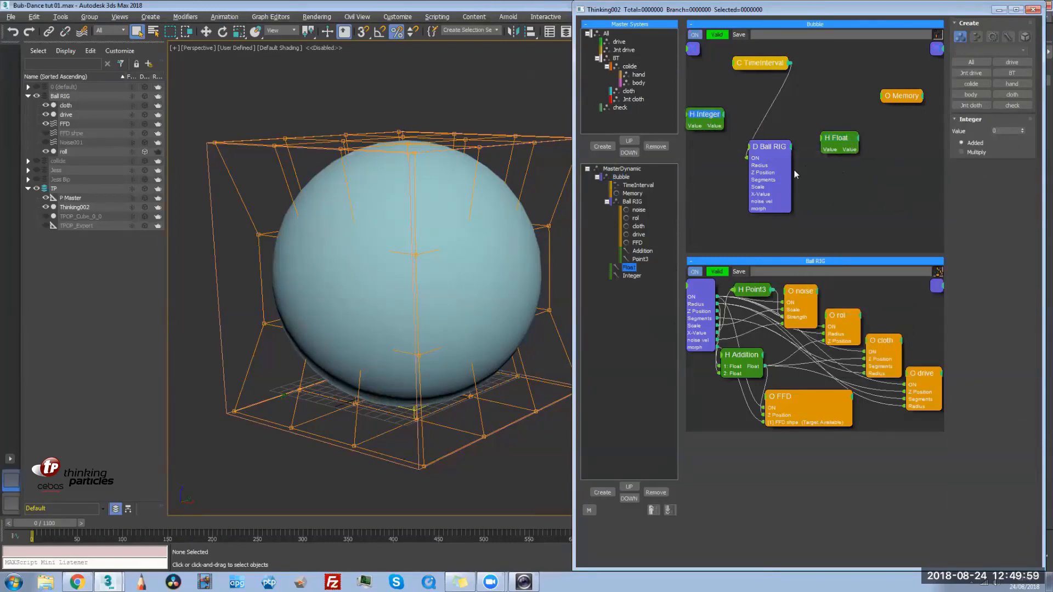
Connect the Integer to Ball RIG's Segments input, and reorder the inputs so Segments follows ON and morph follows Z Position
drag(767, 186, 726, 125)
drag(1012, 385, 1018, 373)
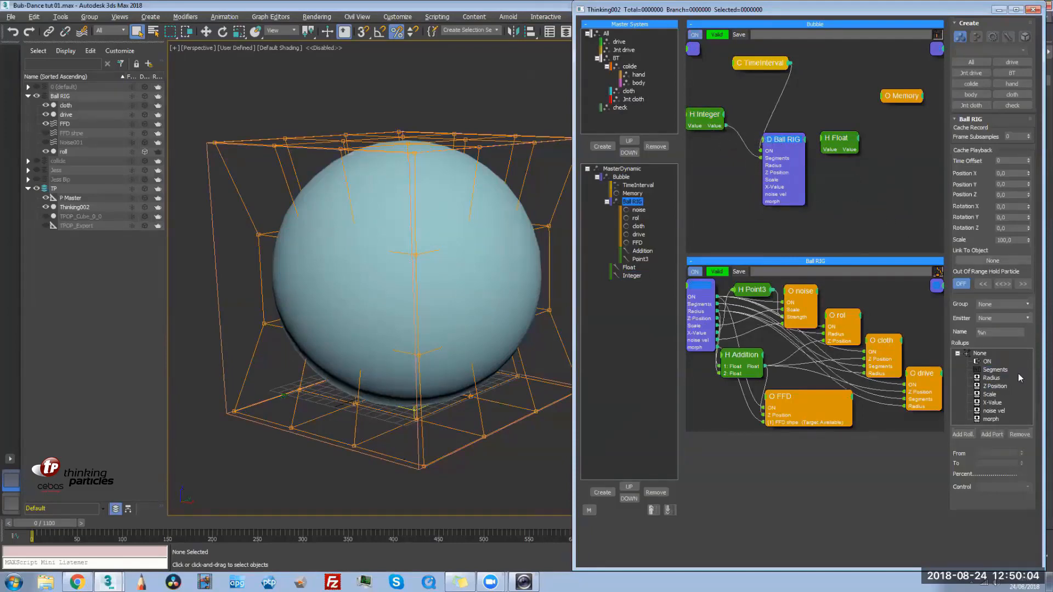
click(990, 395)
drag(1022, 398, 1019, 396)
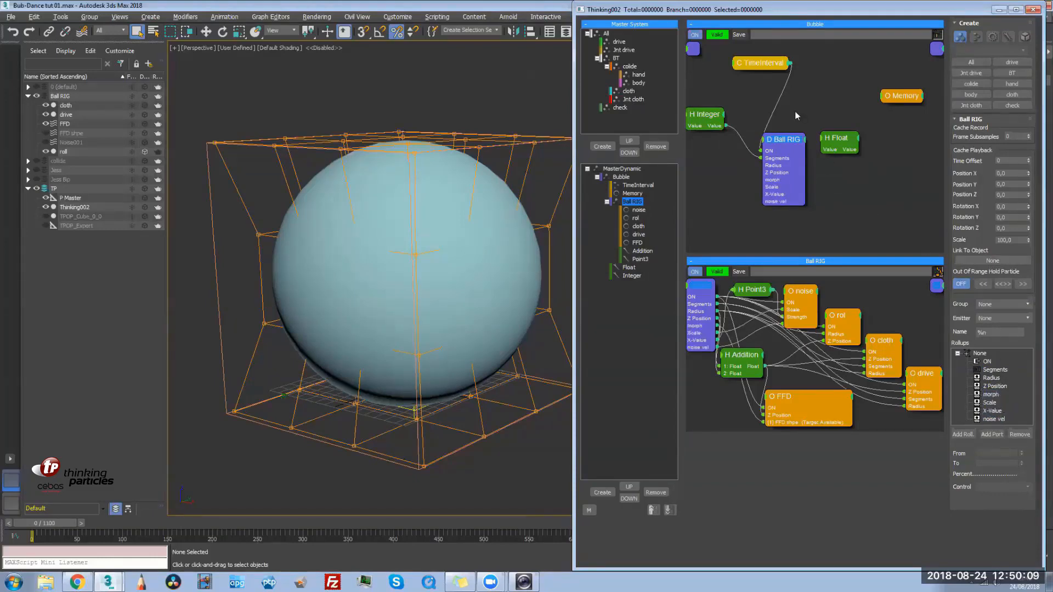
Make six copies of the Float helper around Ball RIG and connect four Floats to Radius, Z Position, morph and Scale
drag(708, 117, 724, 115)
drag(846, 141, 732, 185)
shift+drag(733, 185, 858, 231)
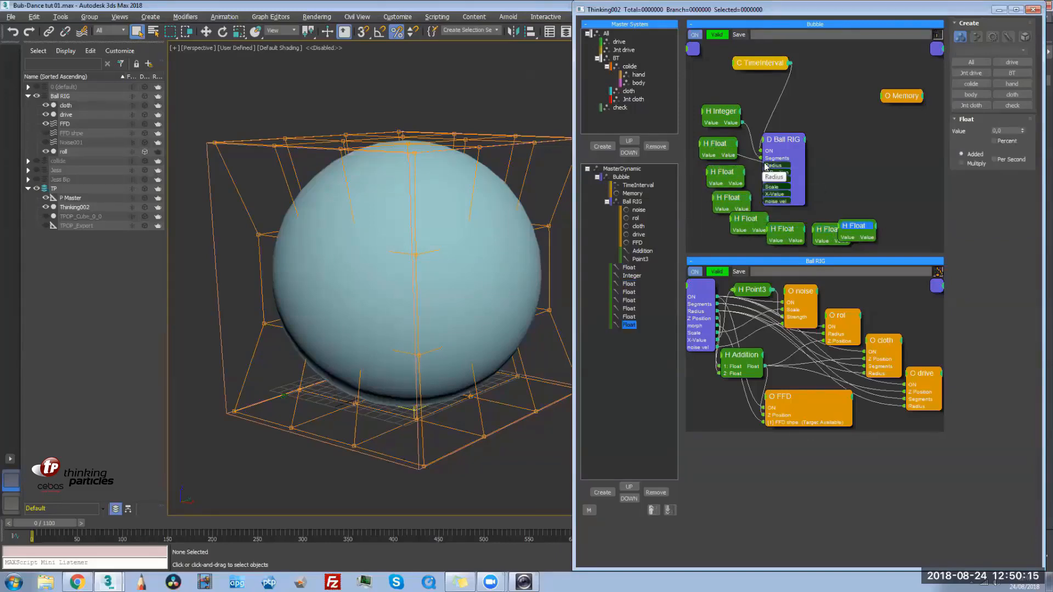
drag(724, 172, 731, 213)
Collapse the connected Integer and four Float nodes and stack them closely in a column beside Ball RIG
double_click(722, 113)
double_click(721, 144)
double_click(721, 169)
double_click(714, 190)
double_click(717, 215)
drag(715, 142, 715, 128)
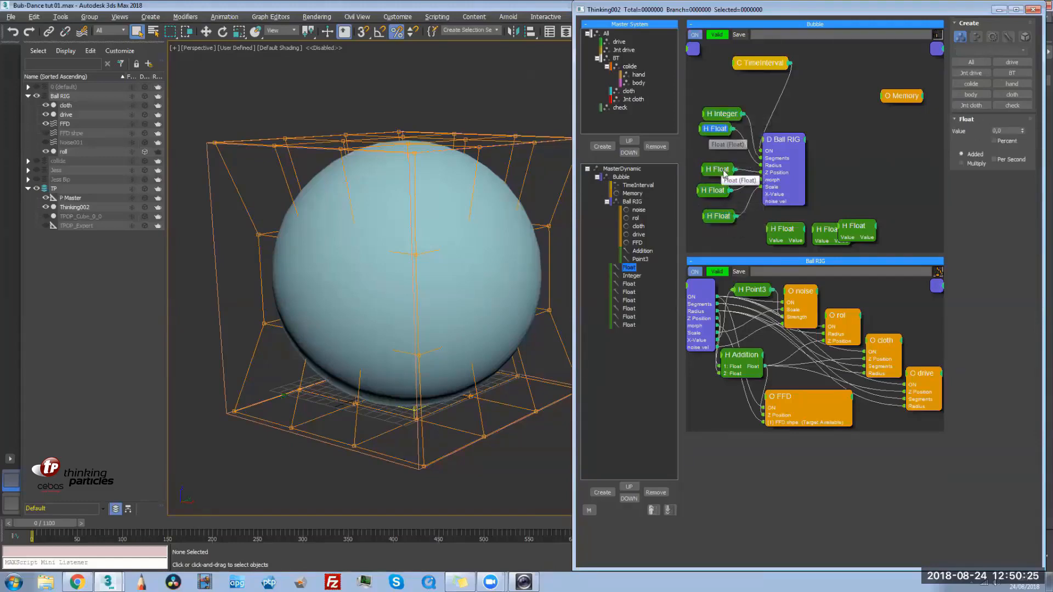
drag(721, 168, 721, 146)
click(723, 194)
drag(719, 193, 717, 165)
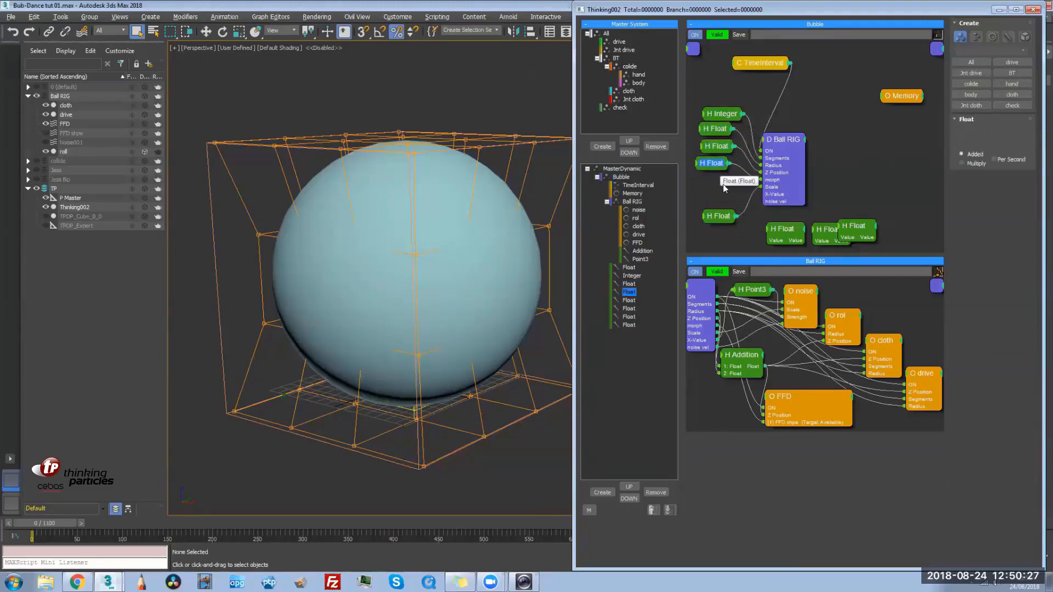
drag(717, 216, 714, 181)
Connect two more Floats to Ball RIG's X-Value and noise vel inputs and collapse them in the same column
drag(784, 228, 767, 194)
double_click(723, 193)
drag(822, 232, 778, 206)
double_click(715, 218)
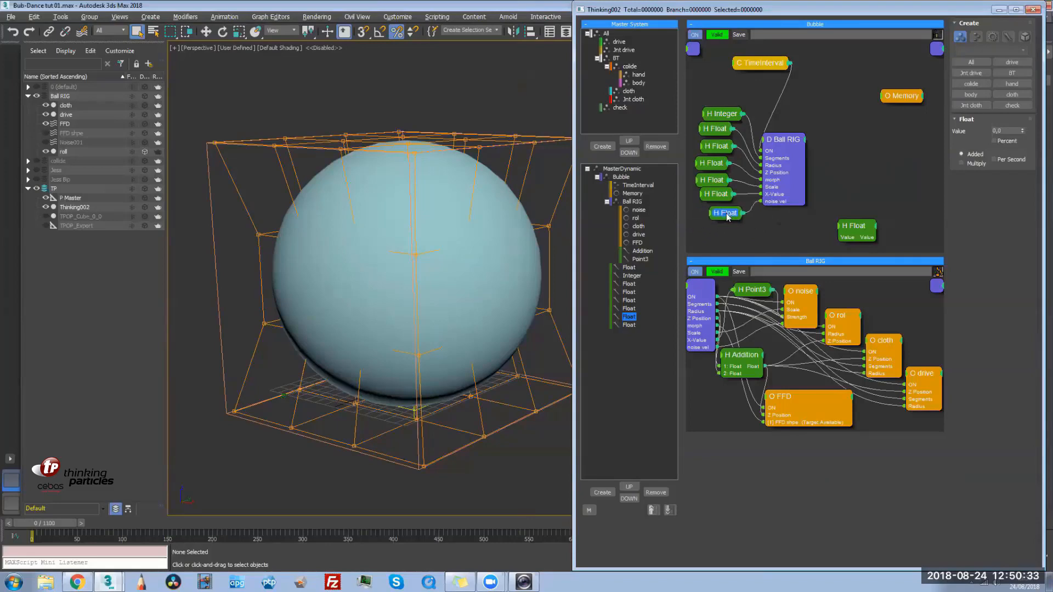
Duplicate the spare Float four times and the Integer once on the opposite side of Ball RIG
mouse_move(864, 225)
mouse_down()
mouse_move(890, 145)
mouse_move(908, 202)
mouse_move(895, 226)
mouse_move(862, 230)
mouse_up()
double_click(726, 115)
shift+drag(726, 114, 861, 110)
double_click(728, 116)
drag(722, 114, 719, 110)
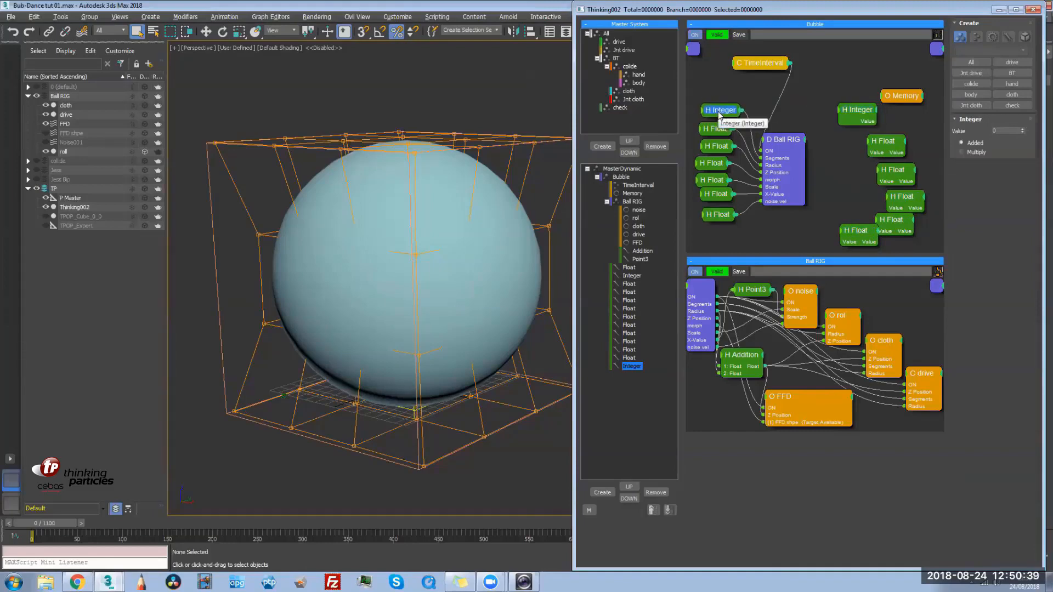
Move Ball RIG to the end of the Bubble set's evaluation order, and shift the TimeInterval, Ball RIG and Integer nodes slightly
click(607, 201)
drag(636, 201, 648, 329)
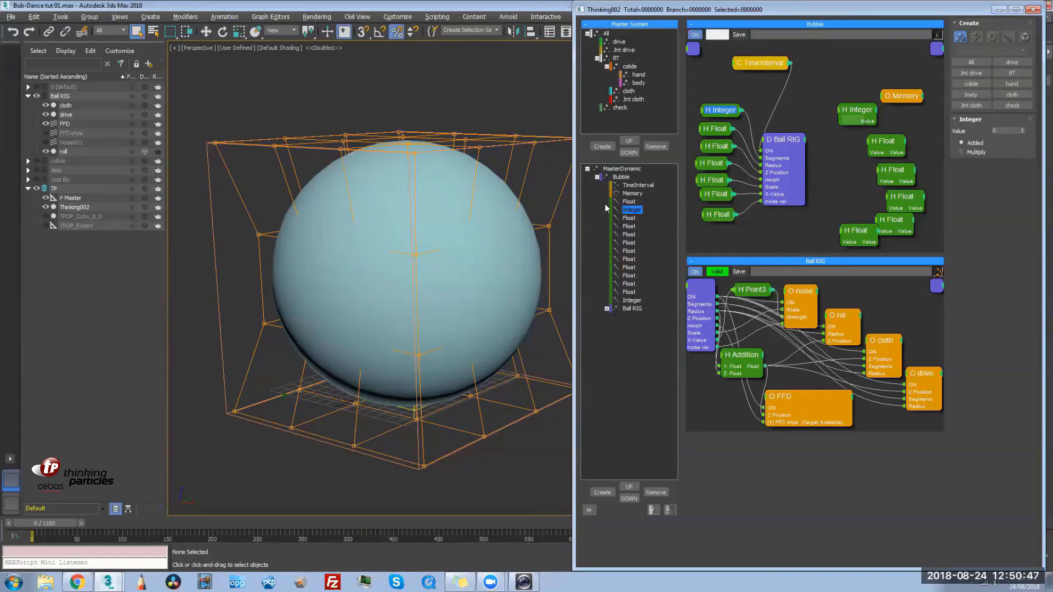
click(624, 176)
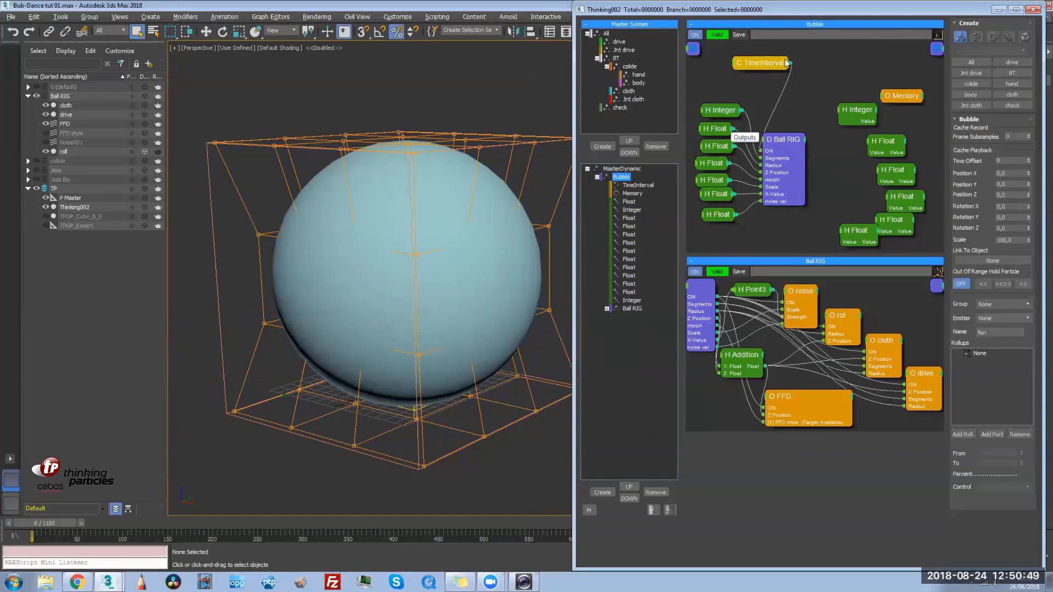
drag(761, 63, 758, 56)
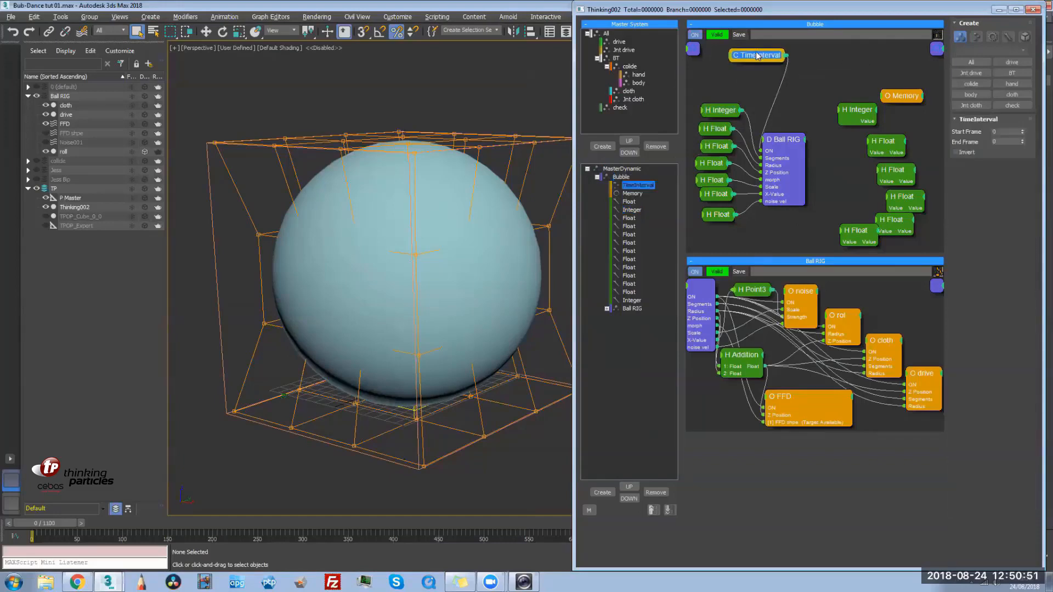
drag(784, 140, 777, 130)
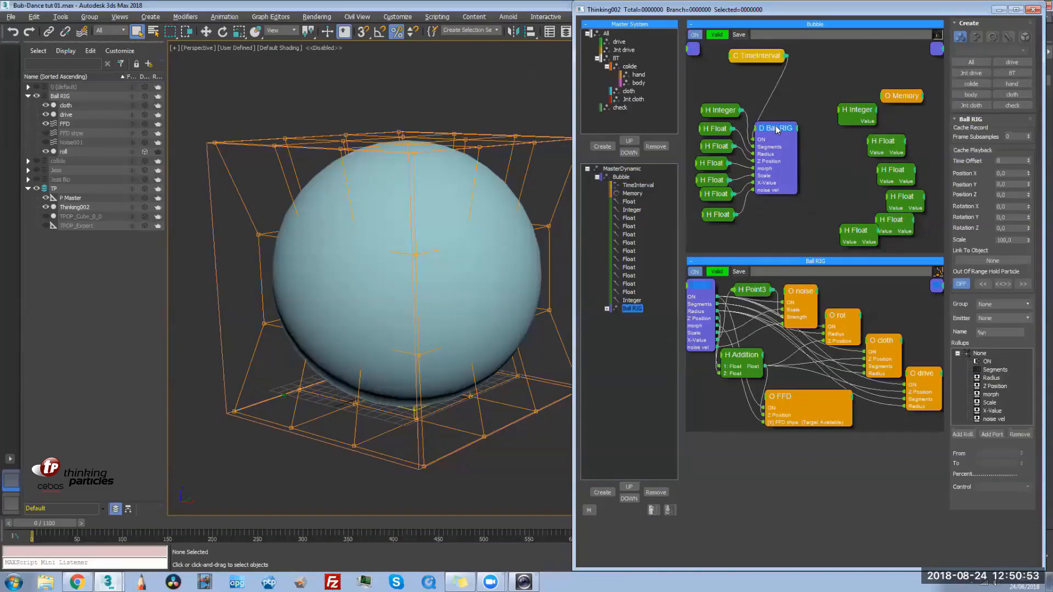
drag(722, 110, 720, 112)
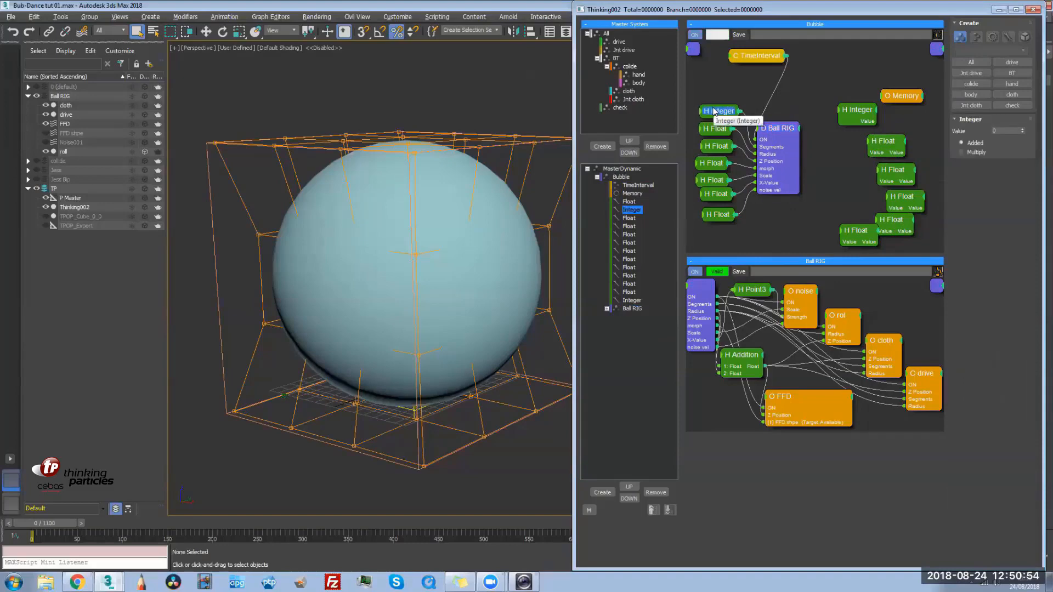
Rename the connected Integer as N poly and the Float listed directly below it as Ball size
click(631, 210)
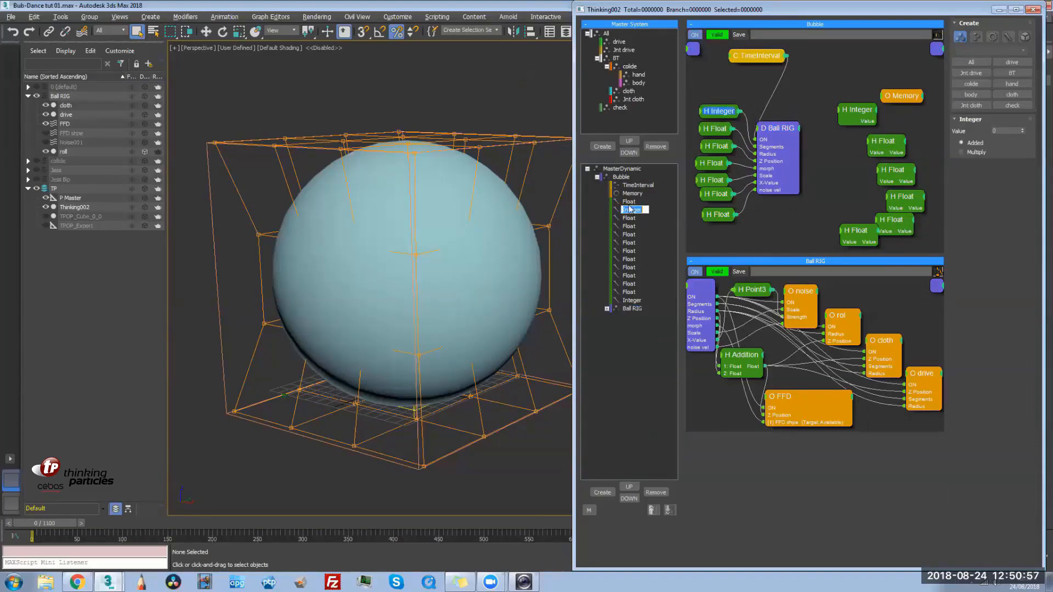
text(N poly)
key(Return)
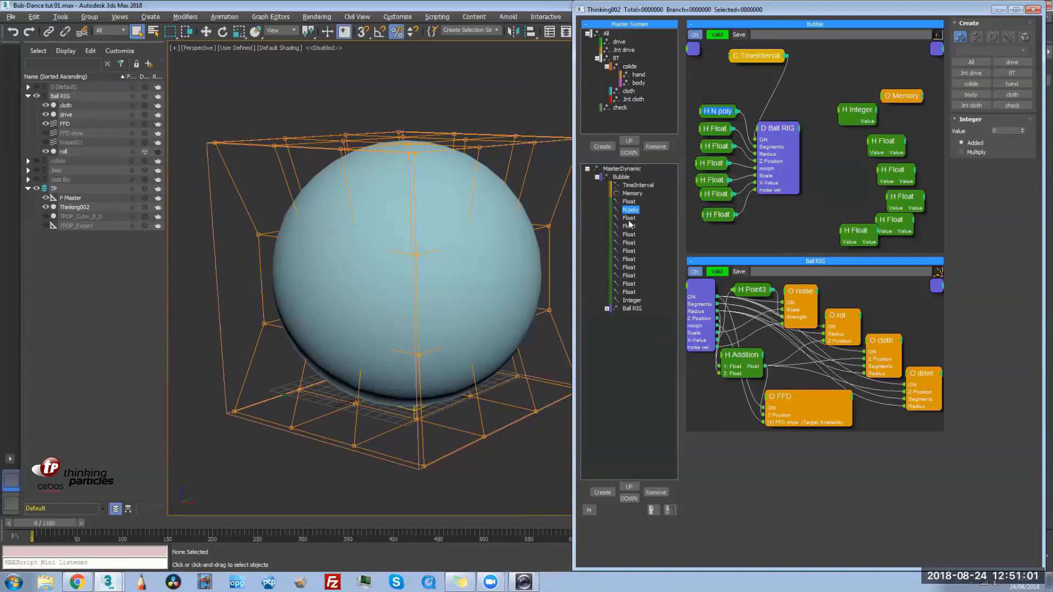
click(626, 219)
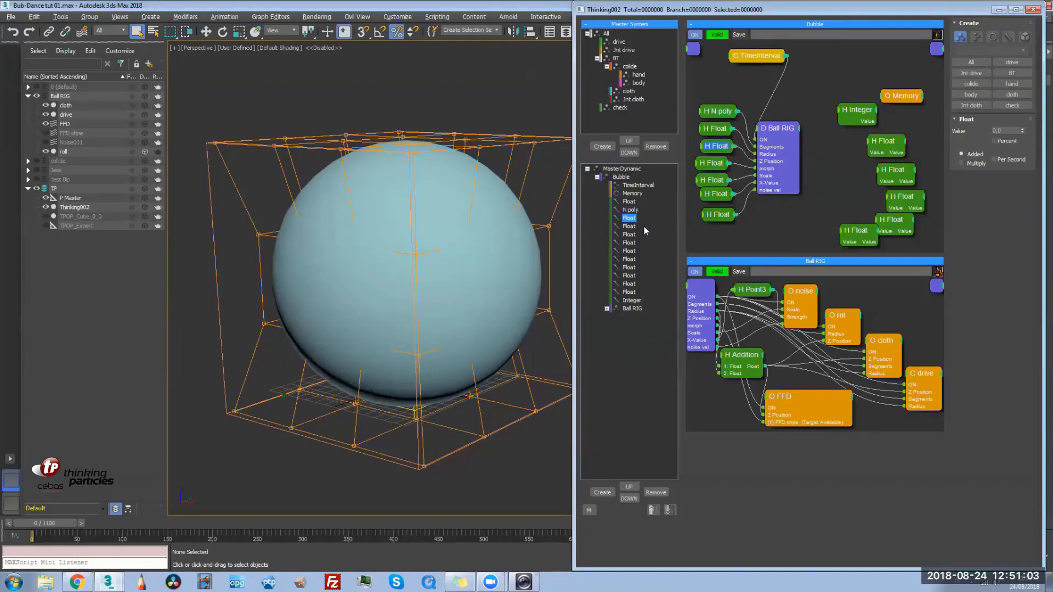
click(629, 218)
text(Ball size)
key(Return)
Rename the two Floats listed below Ball size as morph and noise size
click(629, 227)
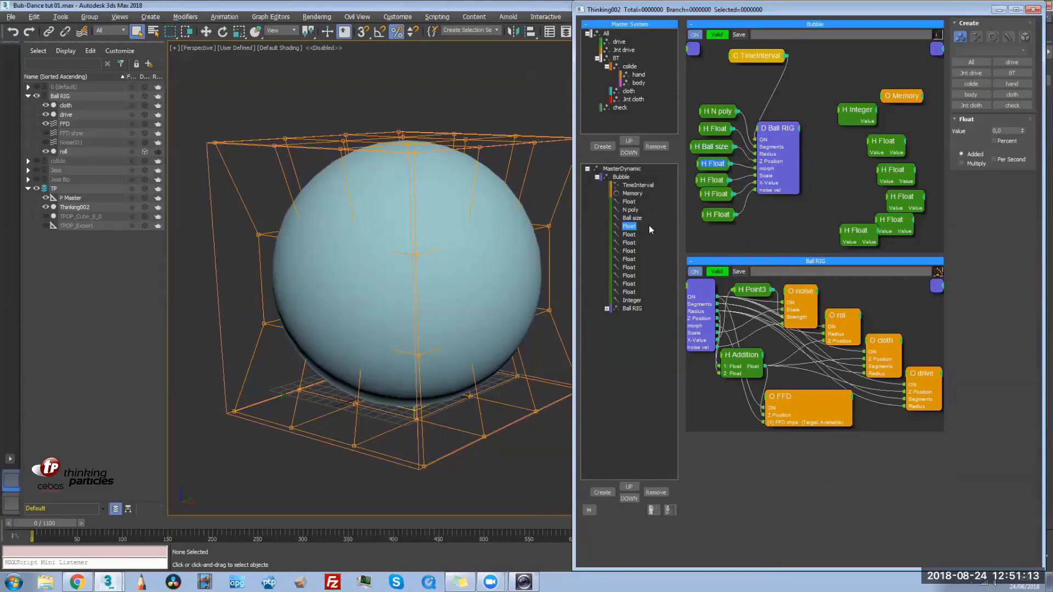
click(636, 229)
text(morph)
key(Return)
click(629, 235)
click(630, 235)
text(noise size)
key(Return)
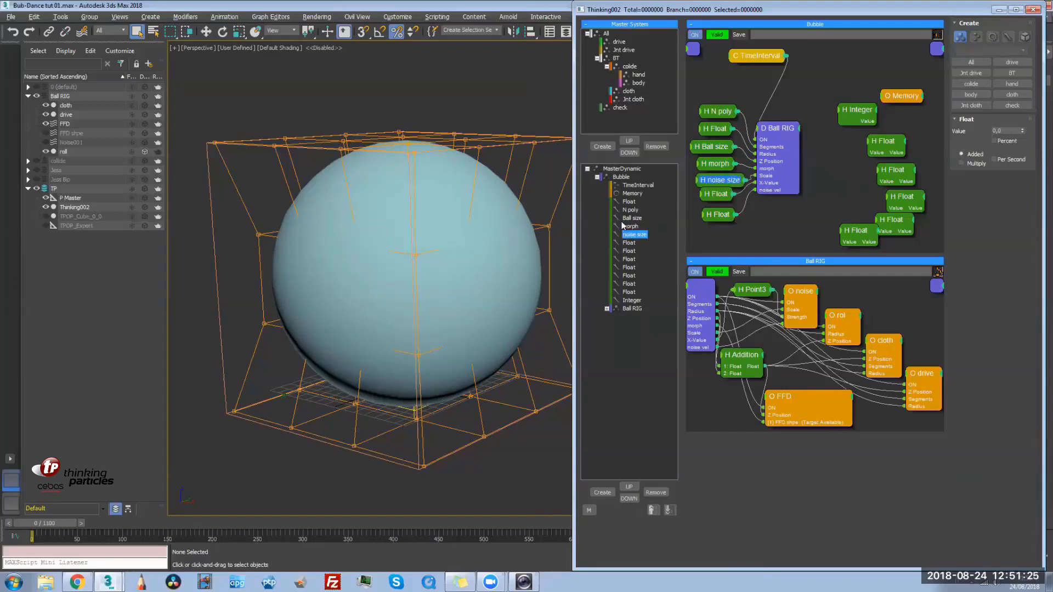
Rename the two Floats listed below noise size as noise pover and noise vel
click(626, 243)
click(633, 246)
text(noise pover)
key(Return)
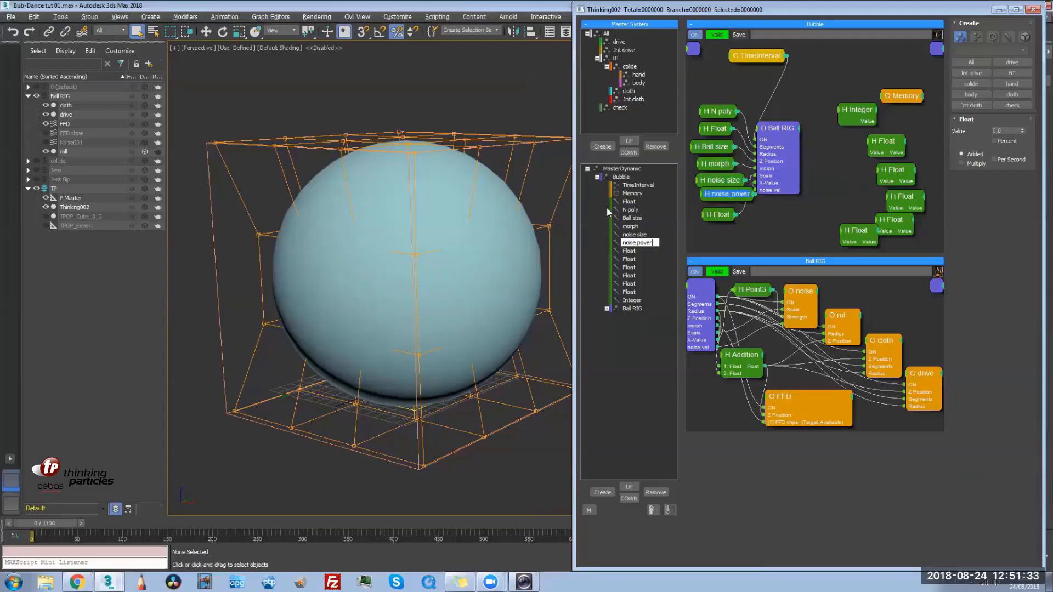
click(629, 251)
click(630, 252)
text(noise vel)
key(Return)
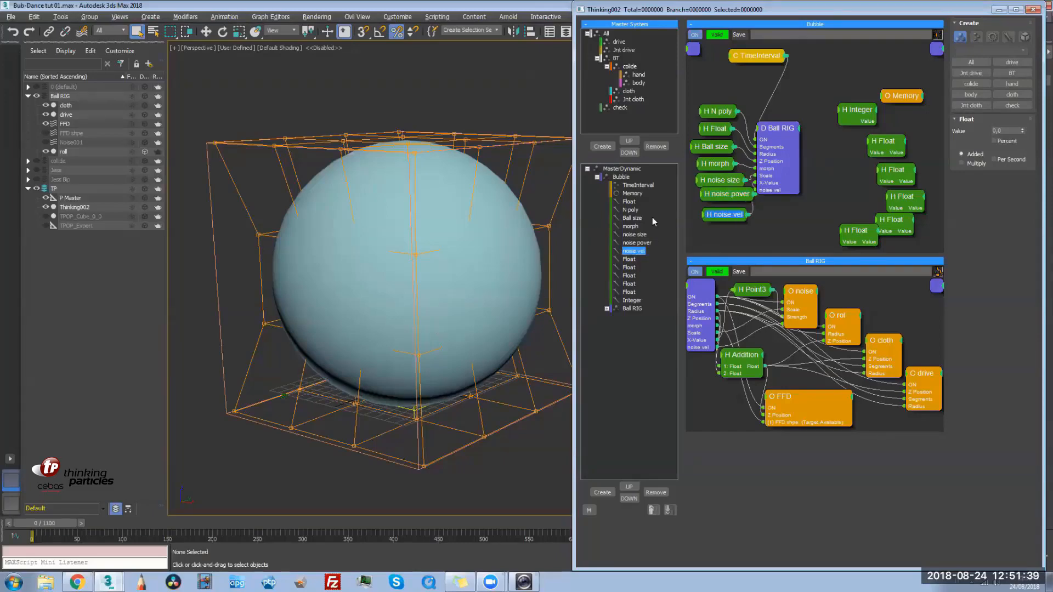
Reposition the renamed noise helpers and the Ball RIG node, and select the unnamed Float below N poly
mouse_move(727, 197)
mouse_down()
mouse_move(717, 203)
mouse_move(724, 219)
mouse_move(722, 184)
mouse_up()
drag(781, 130, 783, 125)
click(719, 129)
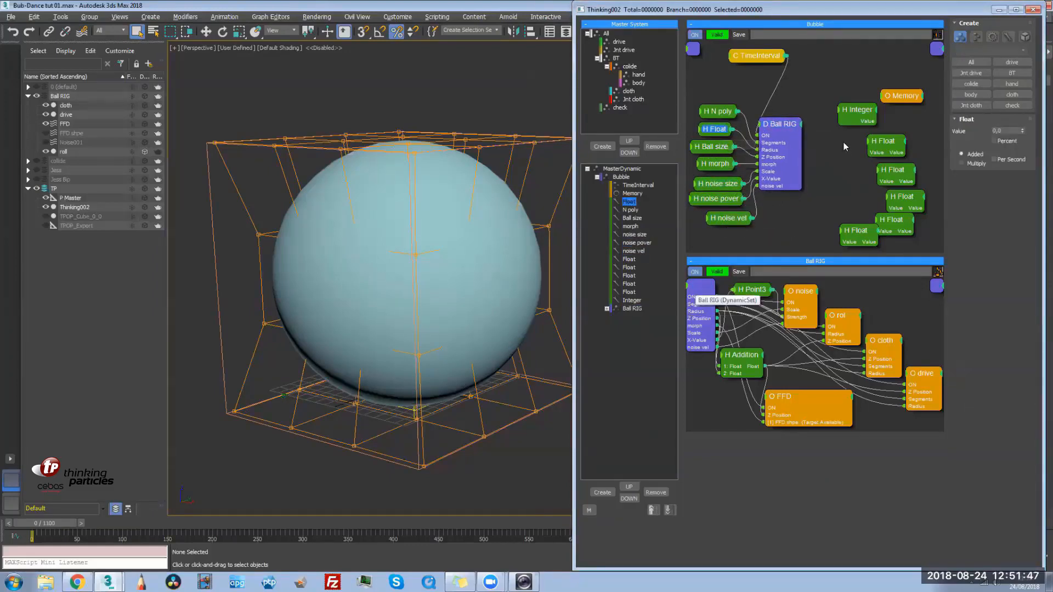
Review the MasterDynamic settings, return to the Bubble set, and scrub the timeline to refresh the rig in the viewport
click(623, 169)
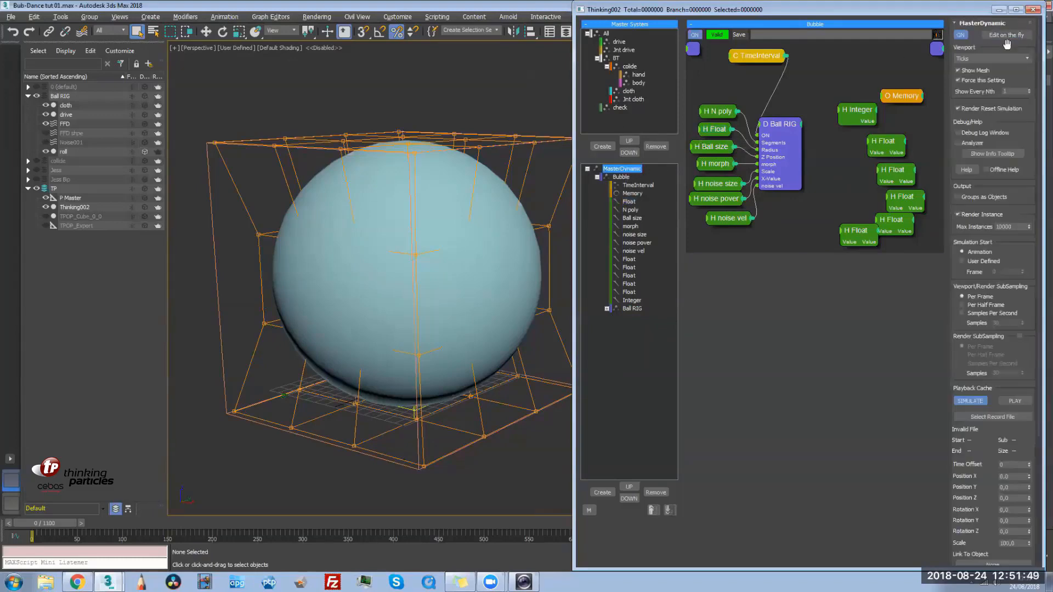
click(983, 81)
click(621, 177)
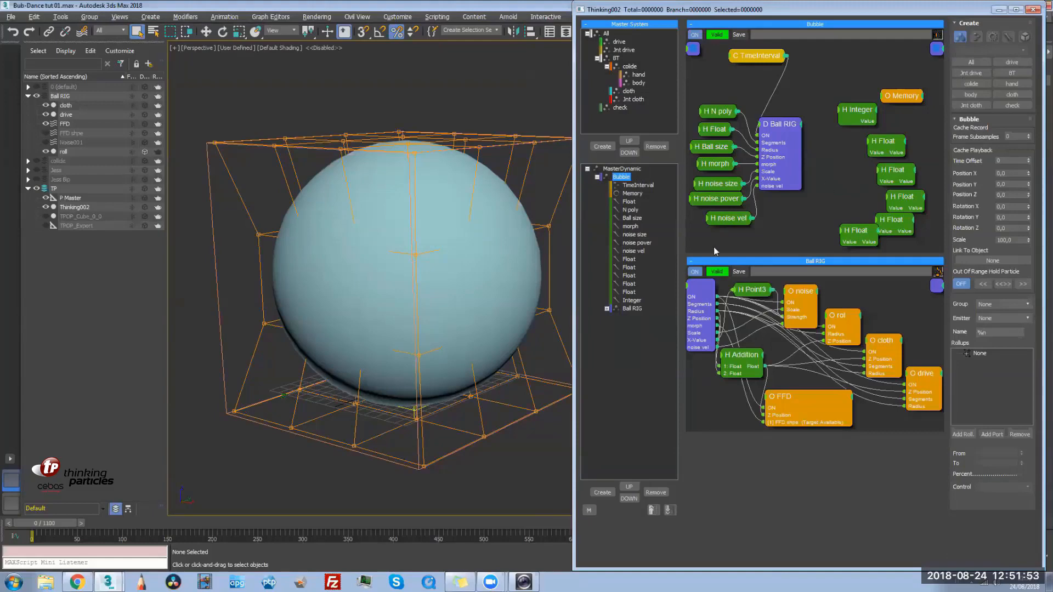
drag(75, 525, 33, 529)
mouse_move(450, 360)
alt+middle_down()
mouse_move(449, 338)
mouse_move(461, 342)
alt+middle_up()
Set the Ball size value to 100, refresh the rig through the timeline, and set the unnamed Float above it to 100
click(714, 147)
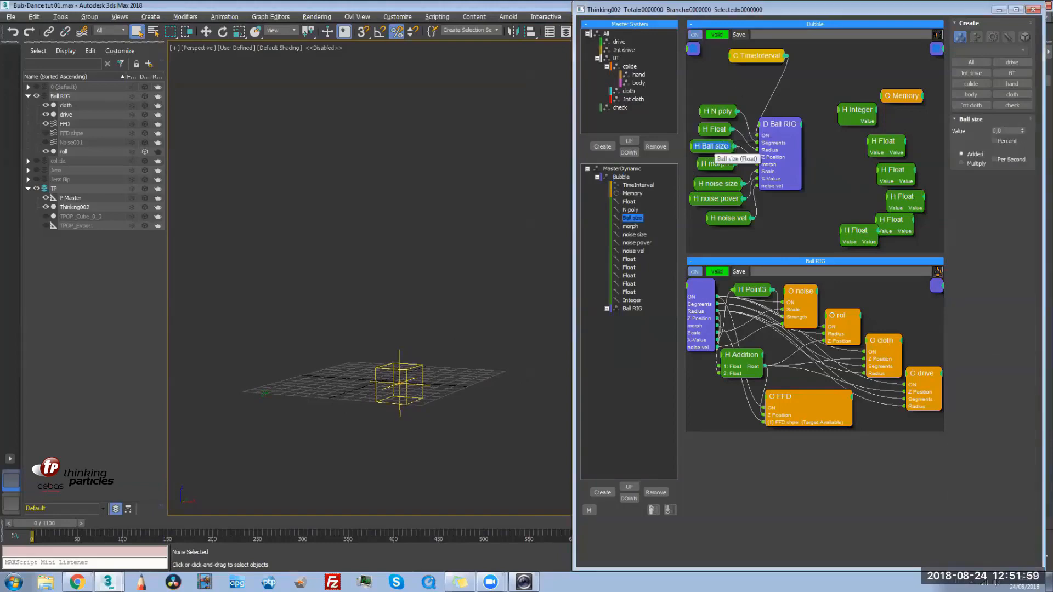
double_click(1014, 130)
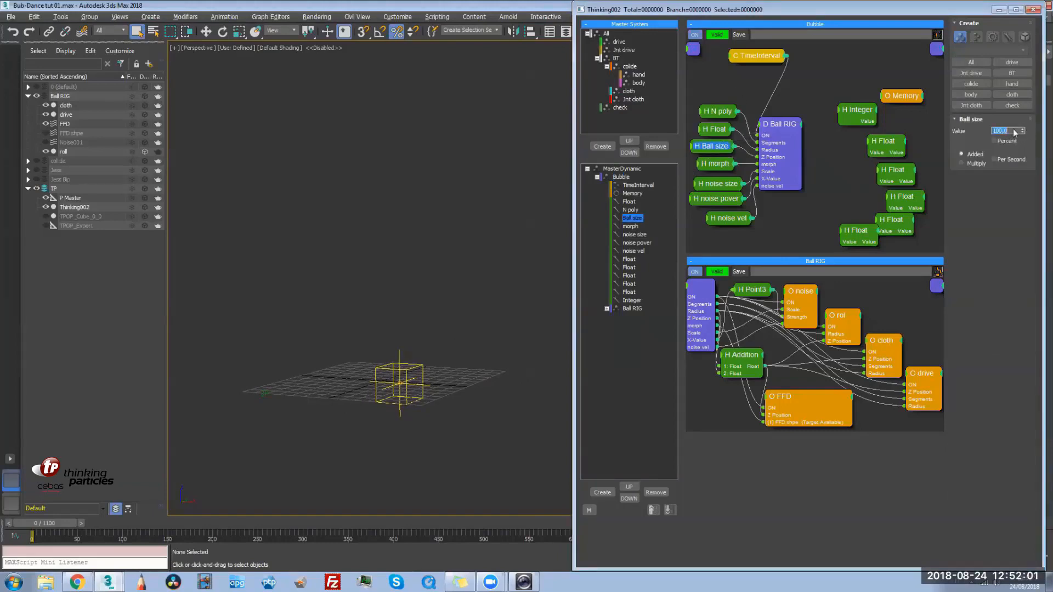
drag(74, 525, 22, 526)
click(718, 129)
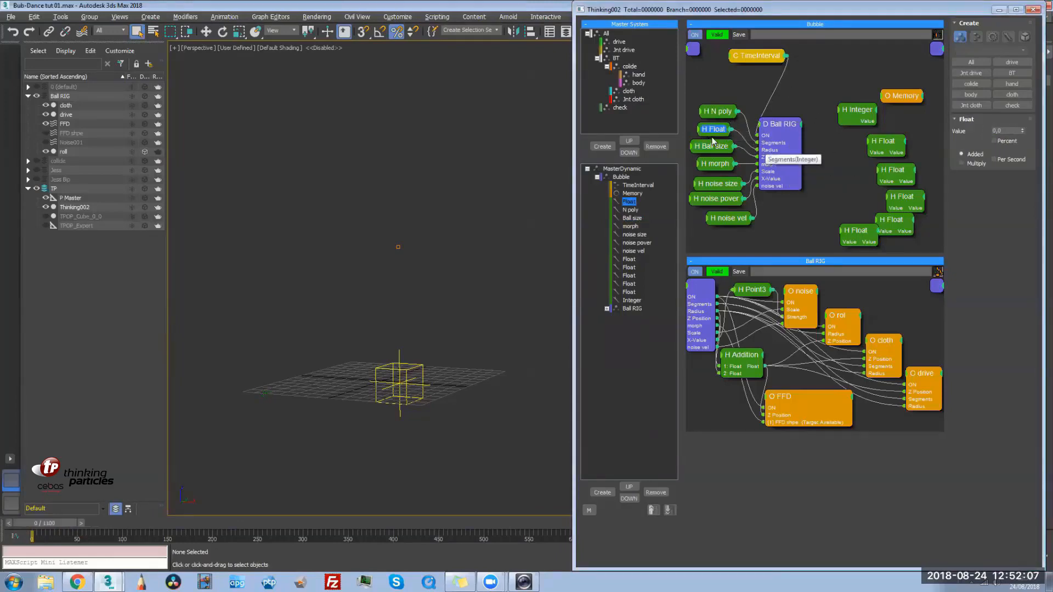
click(1008, 131)
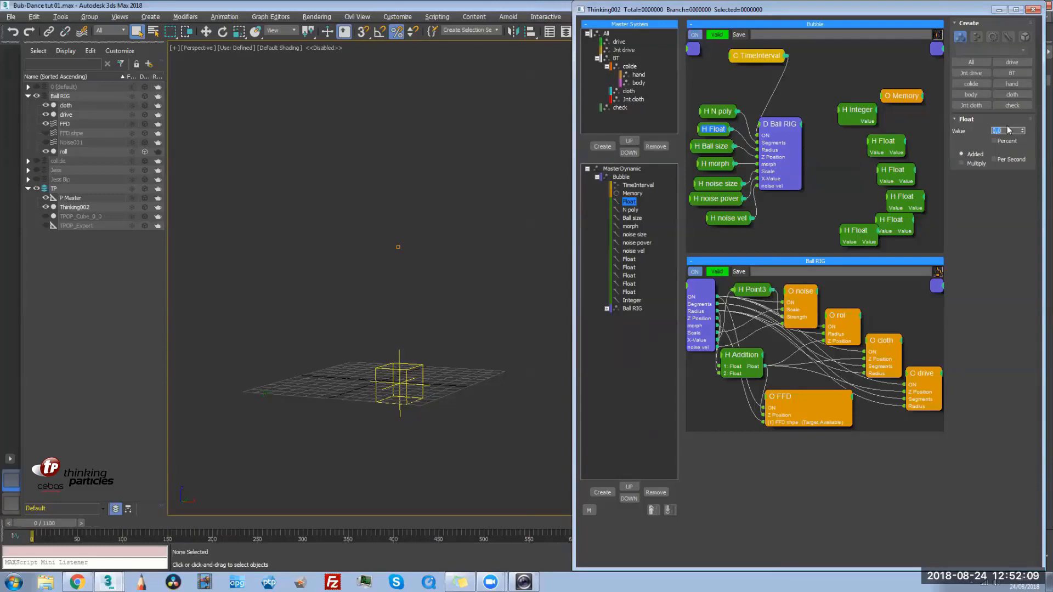
key(Return)
Raise the N poly value to 7 to increase the ball's segments
click(717, 111)
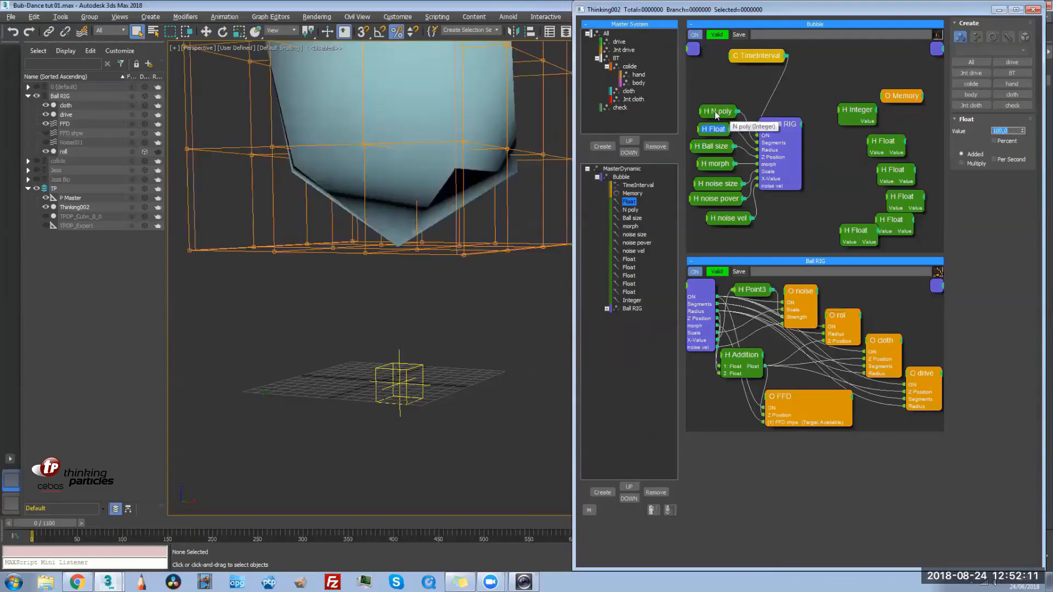
click(1022, 129)
click(1022, 129)
click(1023, 129)
click(1023, 130)
click(1022, 129)
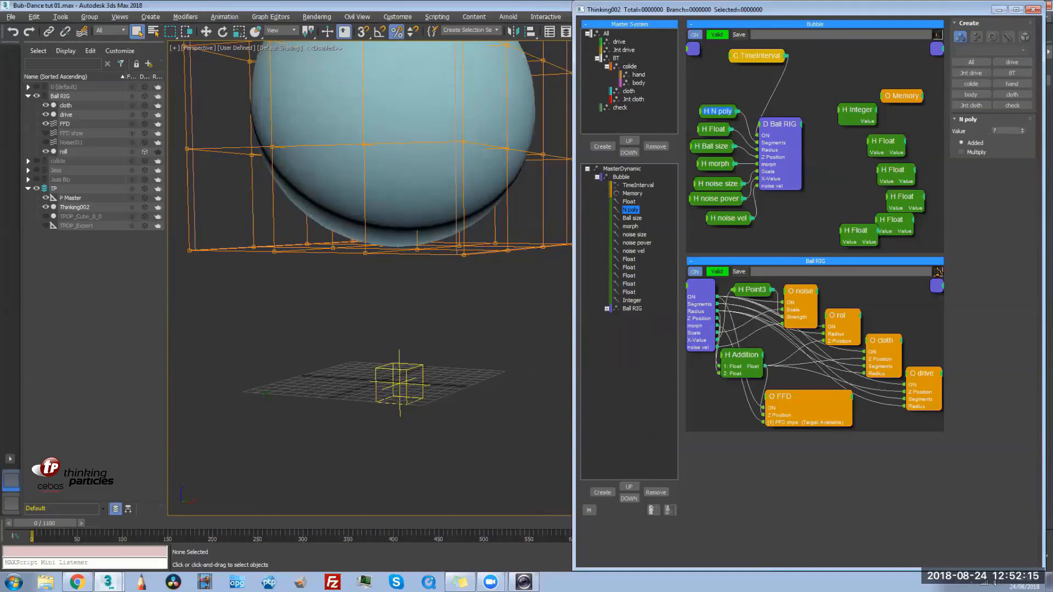
Show edged faces on the ball in the perspective view and fine-tune the N poly value against its mesh density
middle_drag(411, 332, 454, 414)
alt+middle_drag(391, 368, 376, 400)
scroll(377, 400, down, 2)
mouse_move(415, 367)
middle_down()
mouse_move(402, 345)
mouse_move(375, 347)
mouse_move(362, 313)
middle_up()
key(F4)
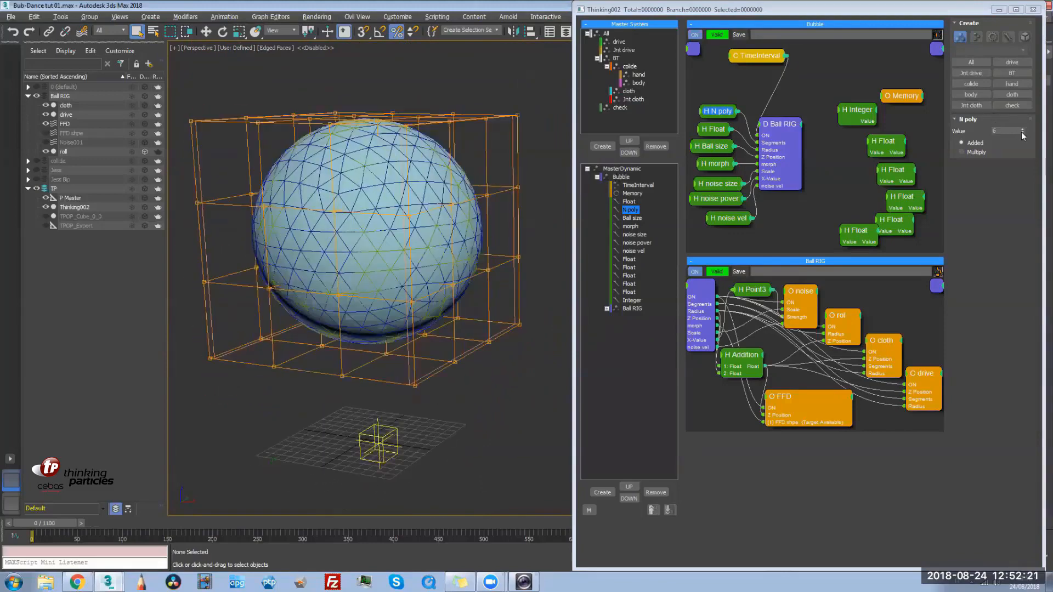
click(1022, 132)
click(1022, 133)
click(1022, 130)
click(1022, 130)
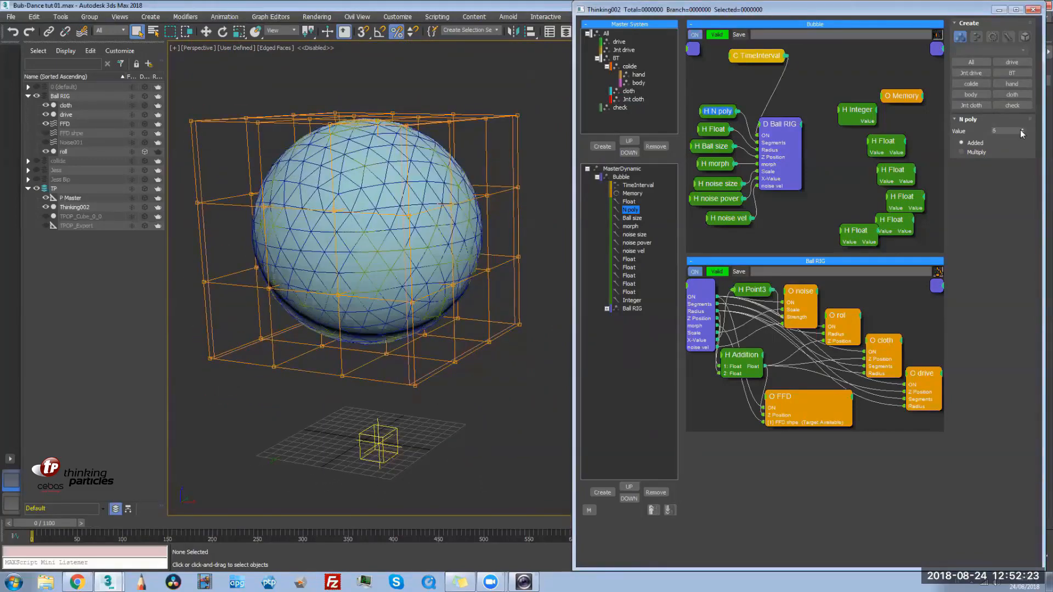
Reset the Ball size helper's value to 0 and rename the helper as z pos
click(714, 146)
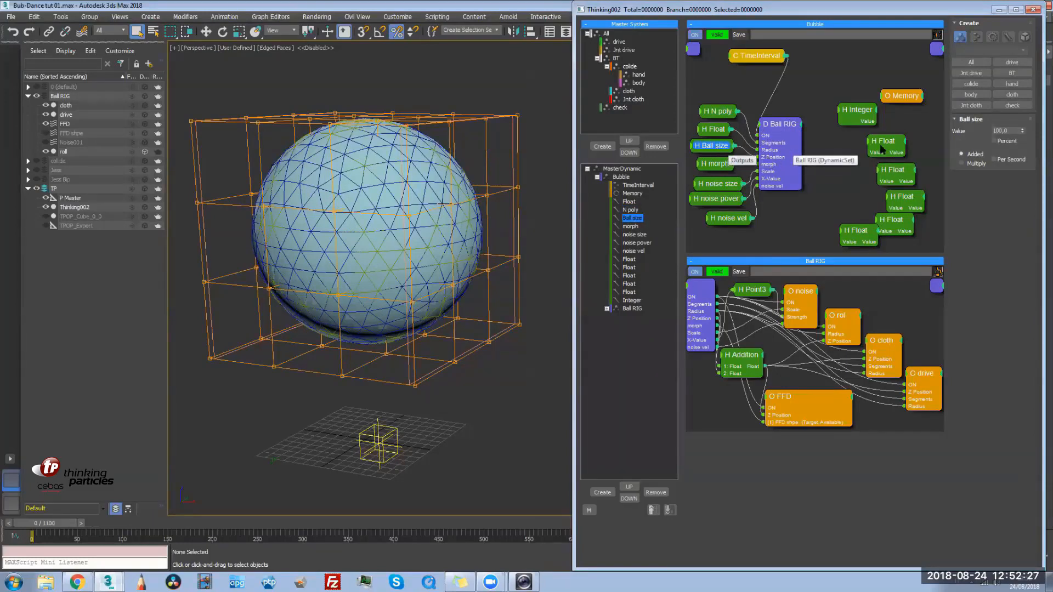
right_click(1022, 132)
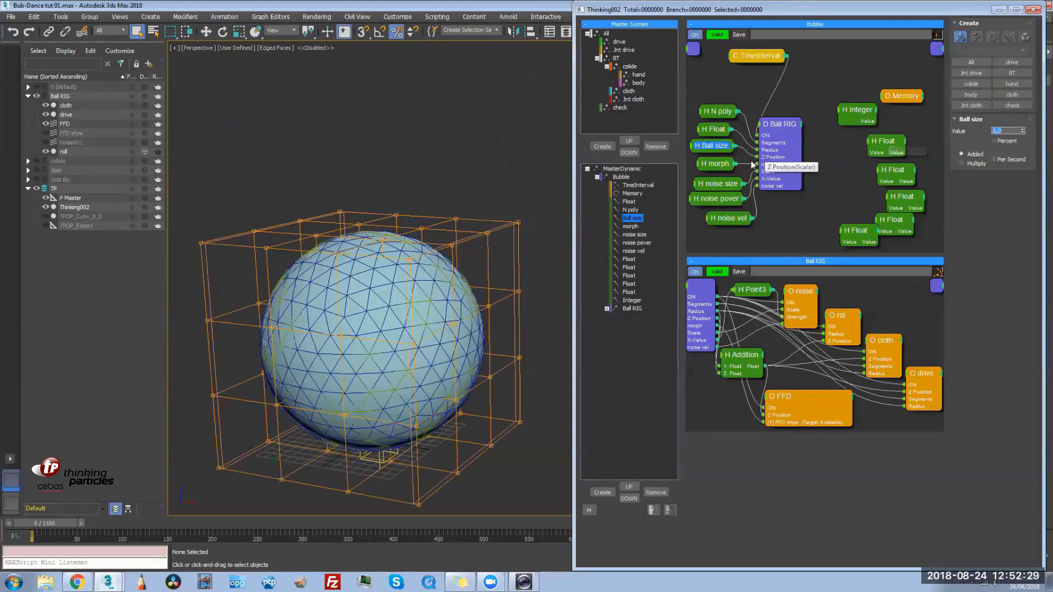
click(637, 221)
click(641, 219)
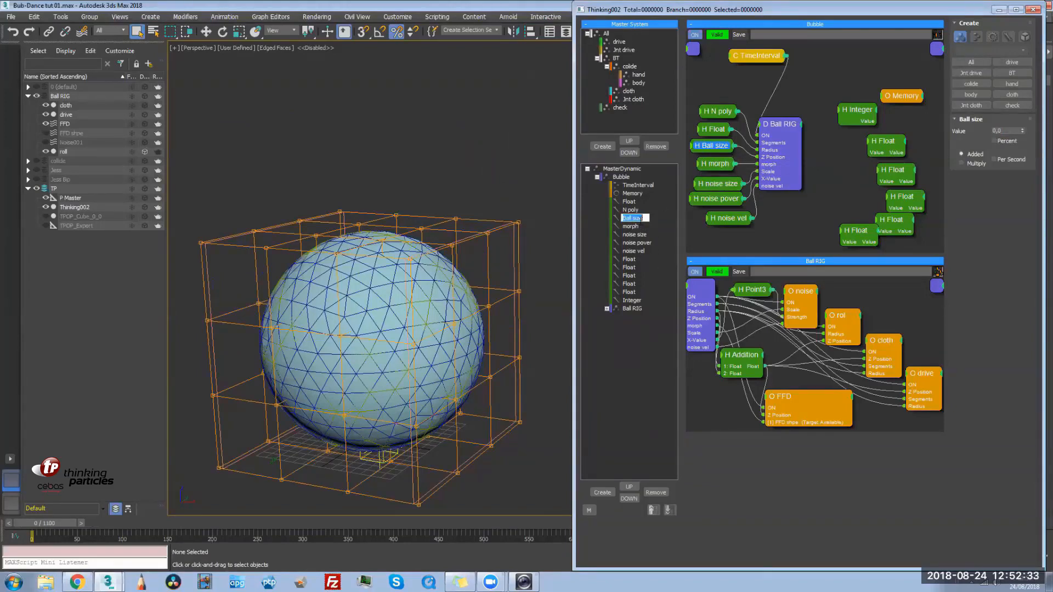
key(BackSpace)
text(z pos)
key(Return)
Rename the N poly helper as Ball size
click(629, 202)
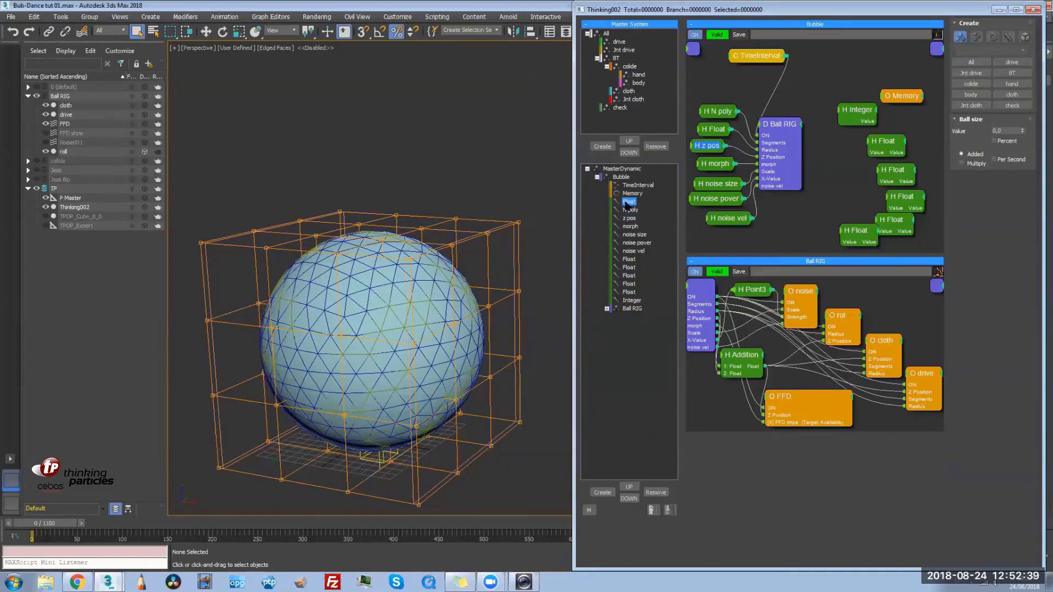
click(630, 210)
click(631, 210)
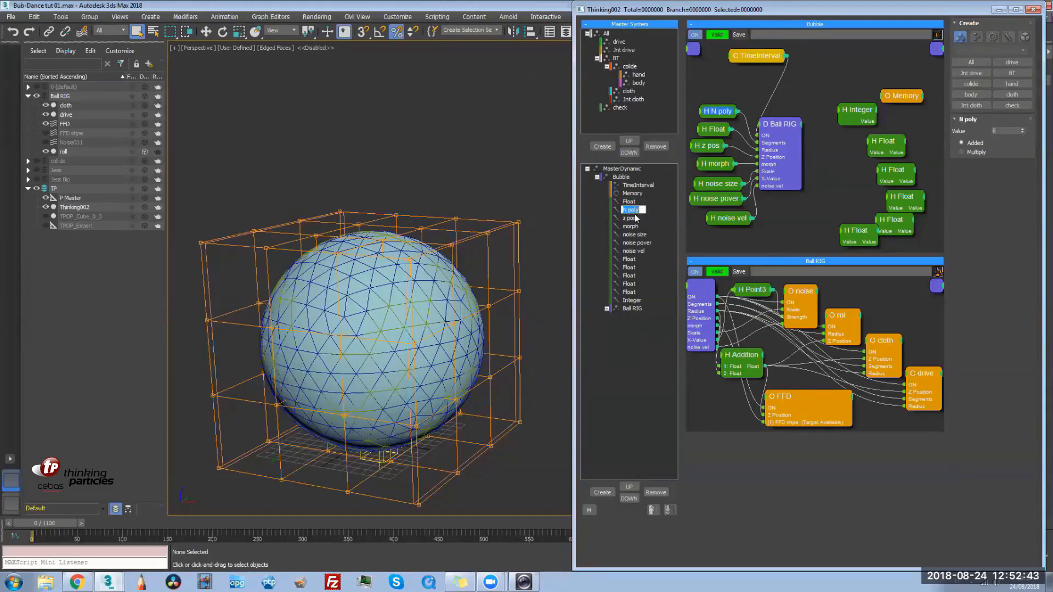
text(Ball size)
Rename the unnamed Float helper connected to Ball RIG as Ball size
click(631, 203)
click(722, 108)
click(714, 130)
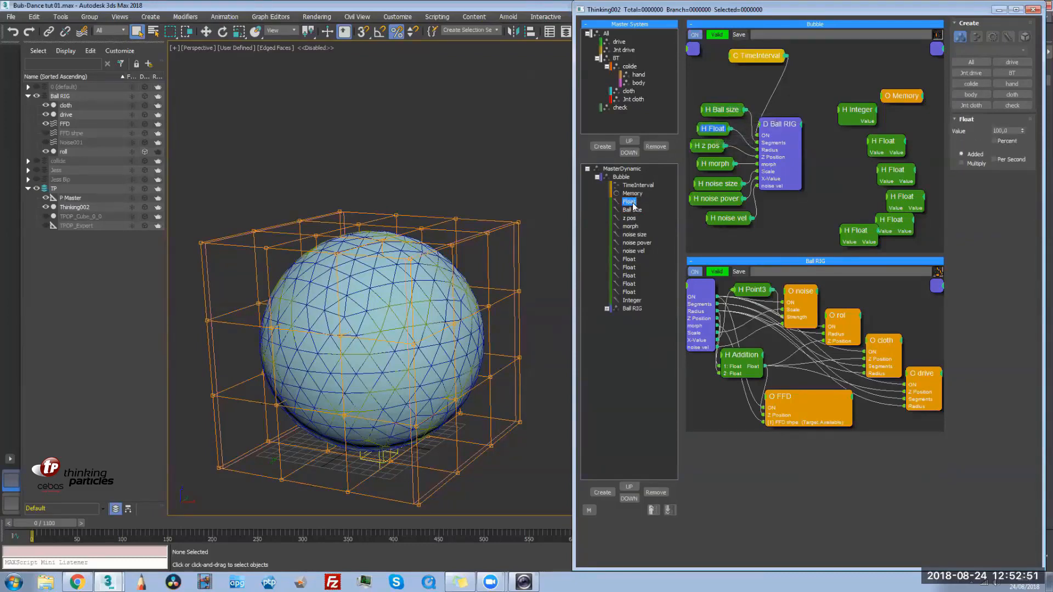
click(631, 202)
text(Ball size)
Rename the helper feeding the Segments input back to N poly, and tidy the placement of the Ball size and Ball RIG nodes
click(634, 211)
click(637, 211)
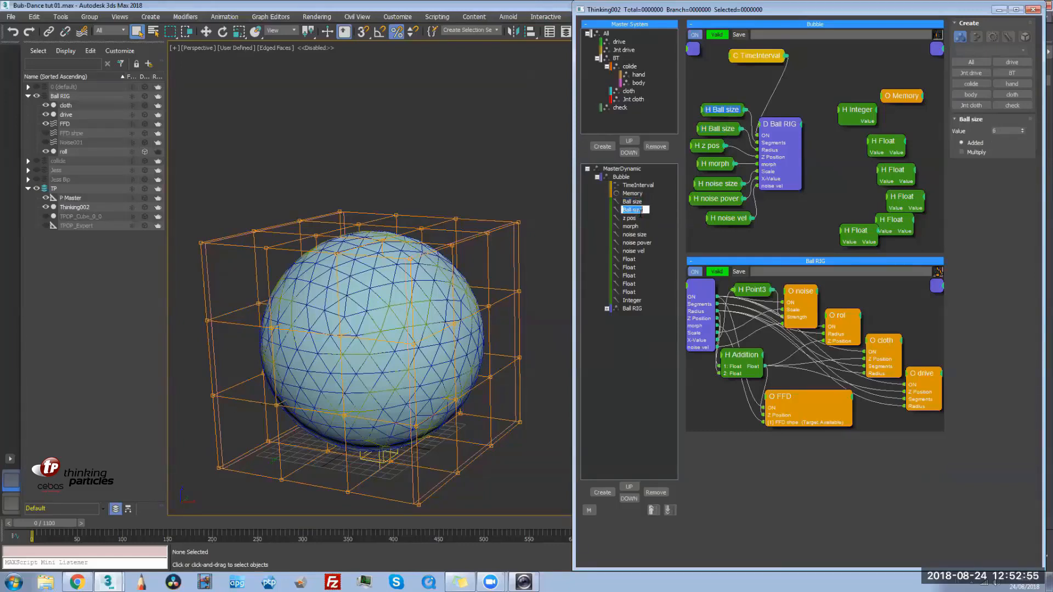
text(N poly)
key(Return)
drag(718, 130, 710, 129)
drag(785, 126, 785, 121)
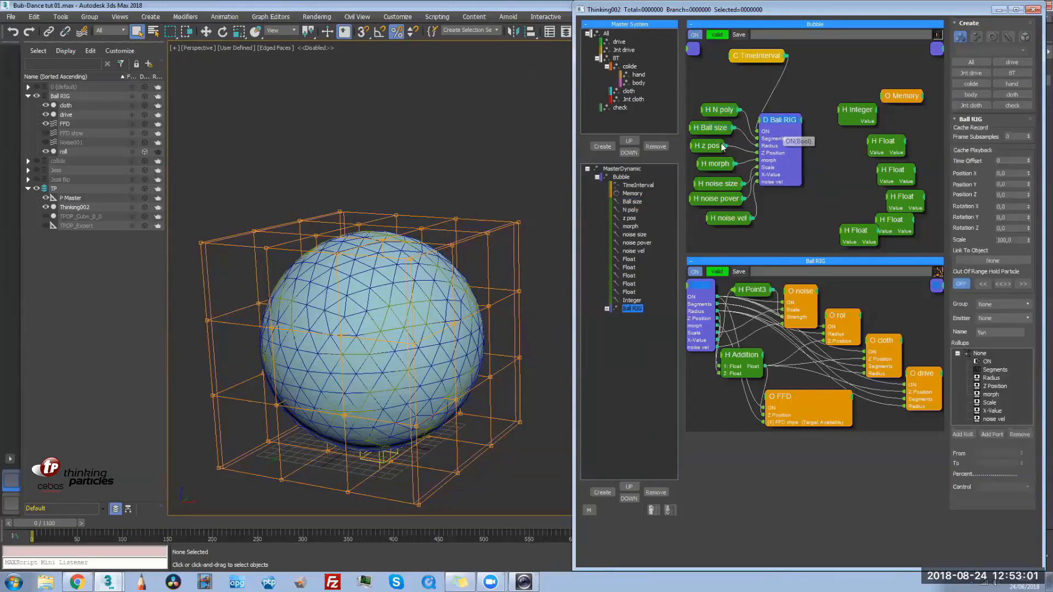
Test the morph helper's effect on the FFD lattice, and set its value to 100
click(721, 147)
click(725, 184)
click(714, 163)
middle_drag(488, 373, 526, 329)
drag(1022, 131, 1027, 137)
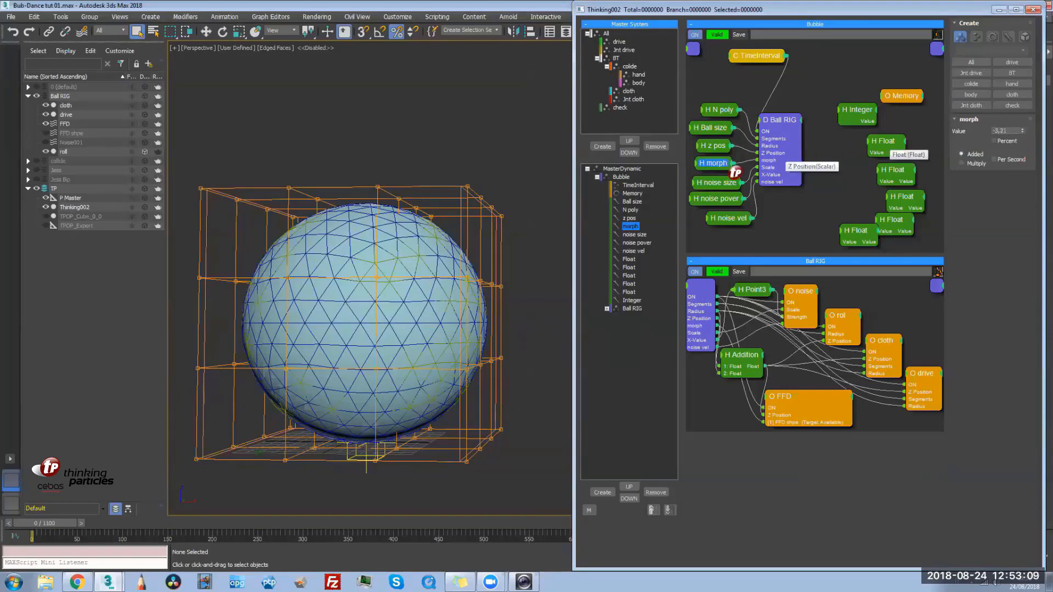
double_click(1014, 133)
text(100)
key(Return)
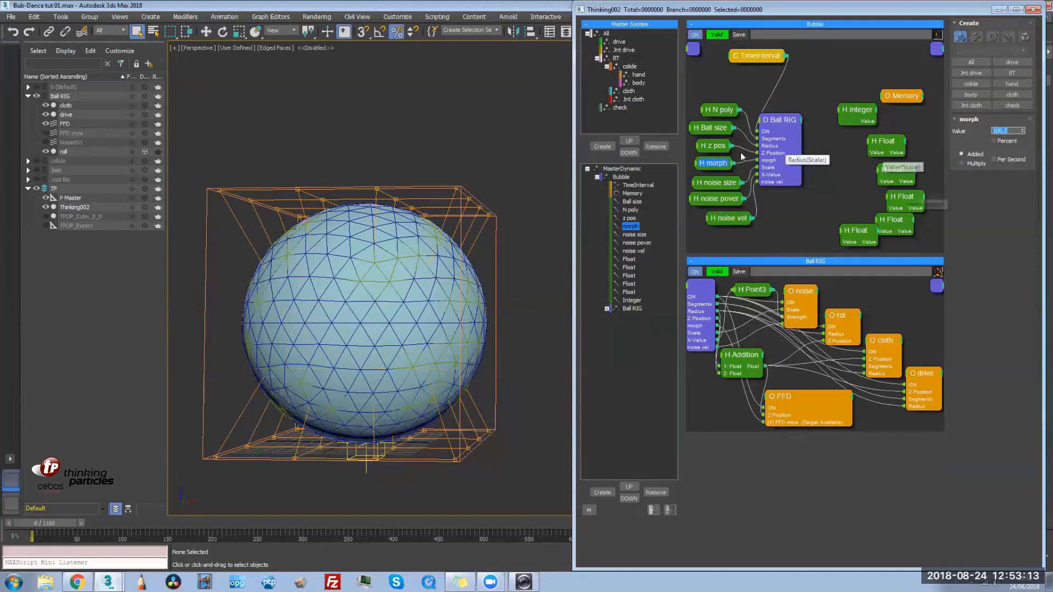
Examine the Morpher parameters of the FFD node in the Ball RIG set down to the FFD shape channel
mouse_move(811, 395)
mouse_down()
mouse_move(827, 366)
mouse_move(826, 330)
mouse_move(807, 316)
mouse_move(805, 387)
mouse_up()
click(958, 147)
click(967, 163)
click(976, 179)
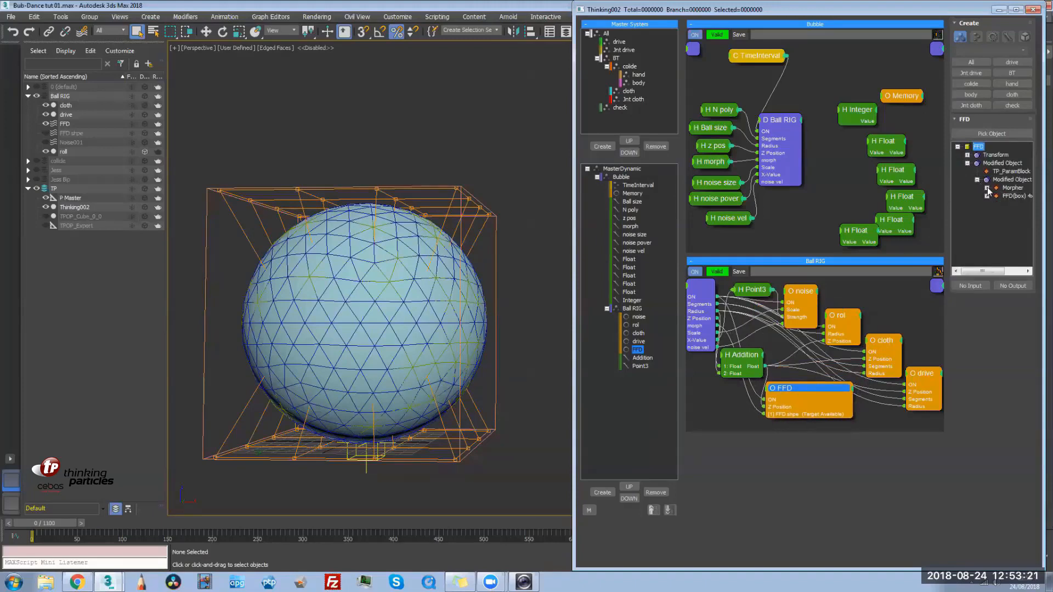
click(987, 188)
click(1021, 246)
drag(815, 391, 822, 391)
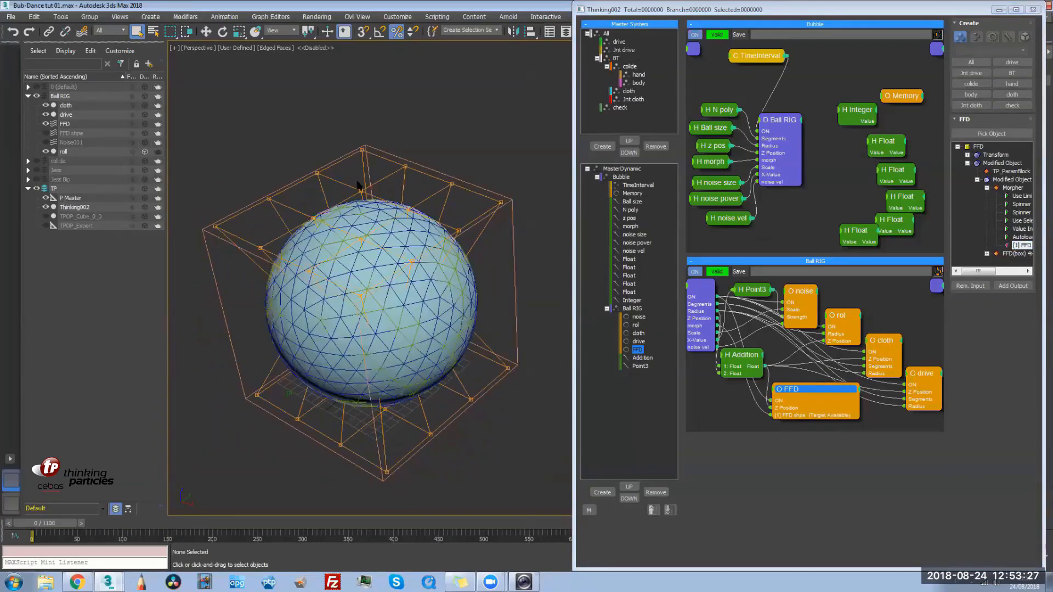
Bind the drive ball to the FFD space warp so that the lattice deforms it
click(82, 31)
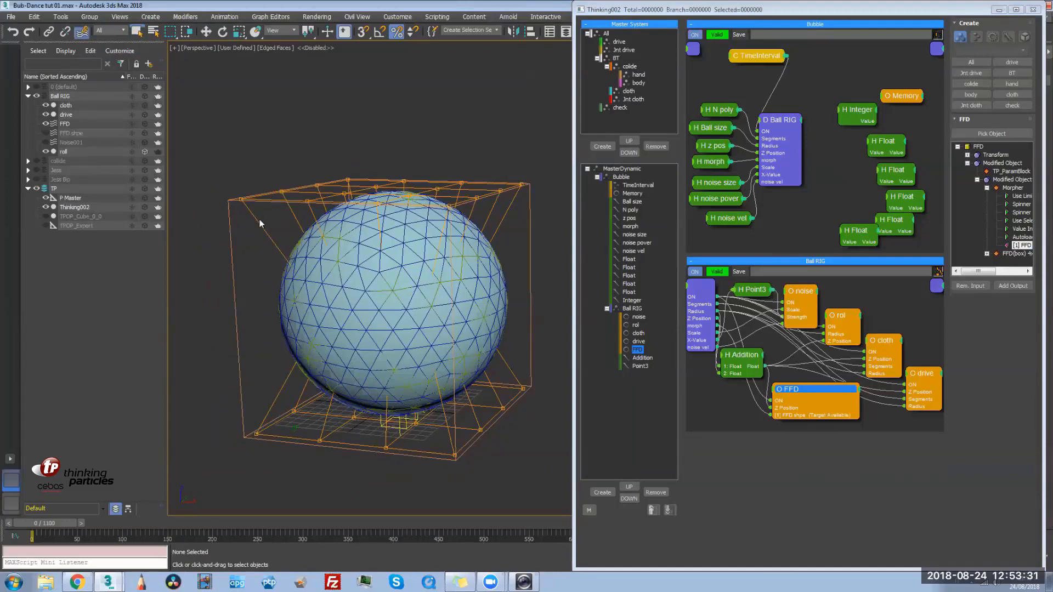
drag(271, 227, 284, 294)
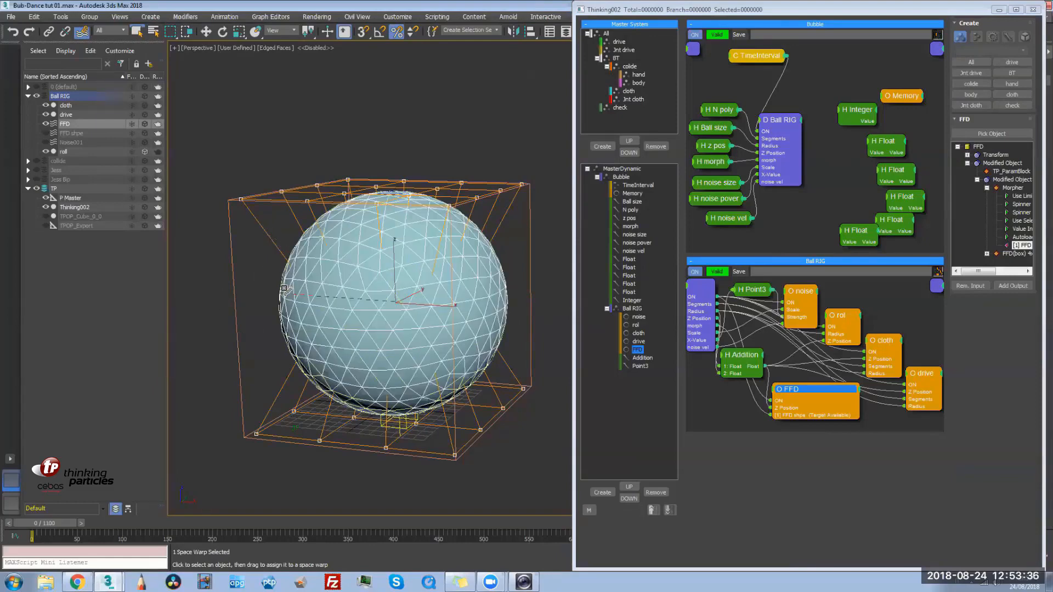
click(65, 115)
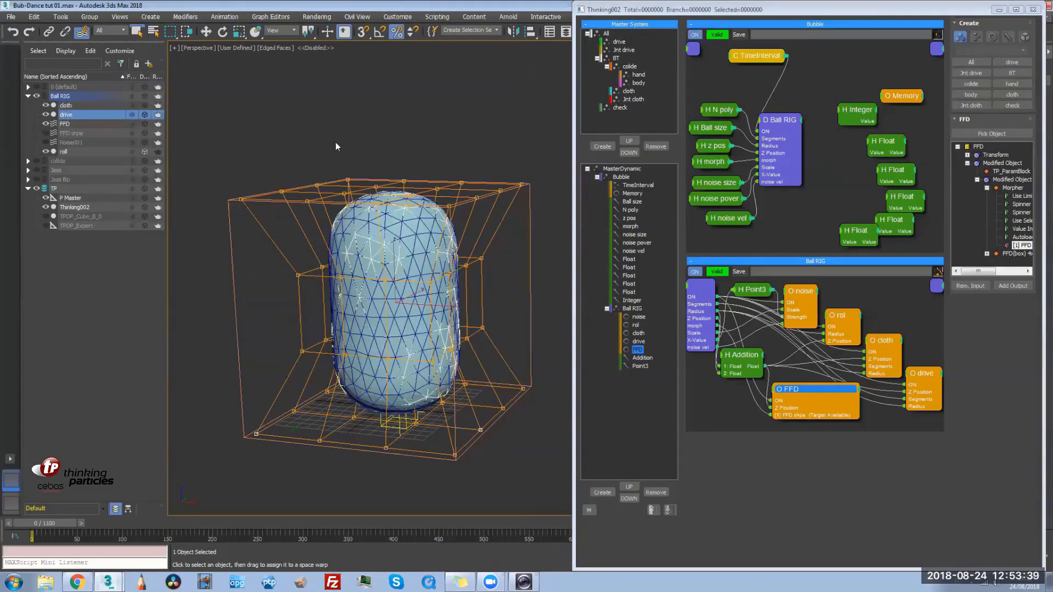
Reduce the morph value to a little over 80 while judging the deformed ball in the viewport
click(720, 161)
mouse_move(1022, 132)
mouse_down()
mouse_move(1033, 167)
mouse_move(1024, 137)
mouse_up()
alt+middle_drag(430, 405, 279, 485)
scroll(384, 456, up, 3)
scroll(384, 455, down, 3)
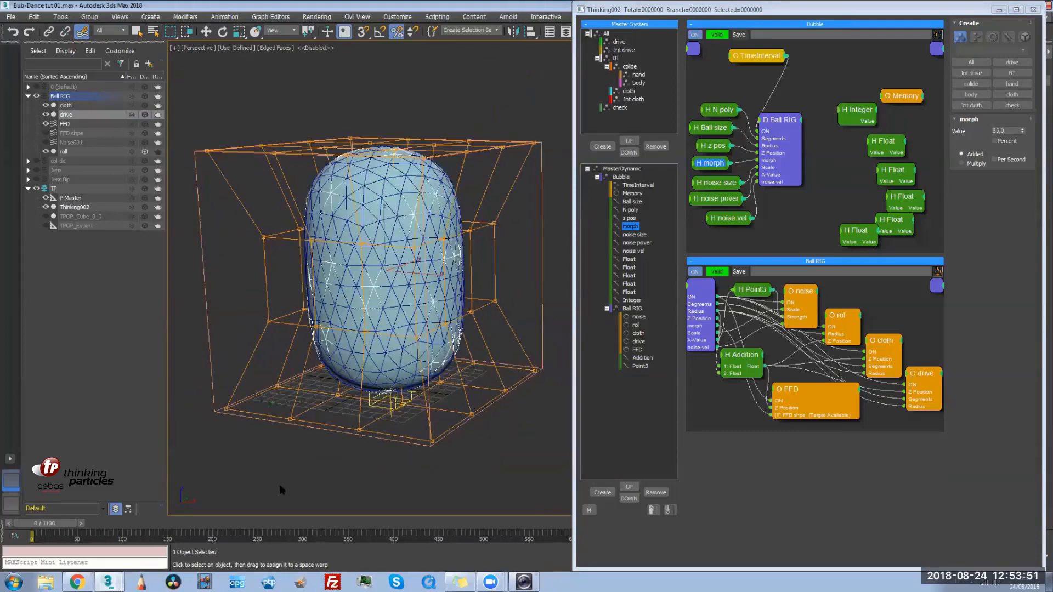
Hide the FFD and cloth objects, and scrub the timeline to check the rolling motion of the deformed ball
click(303, 403)
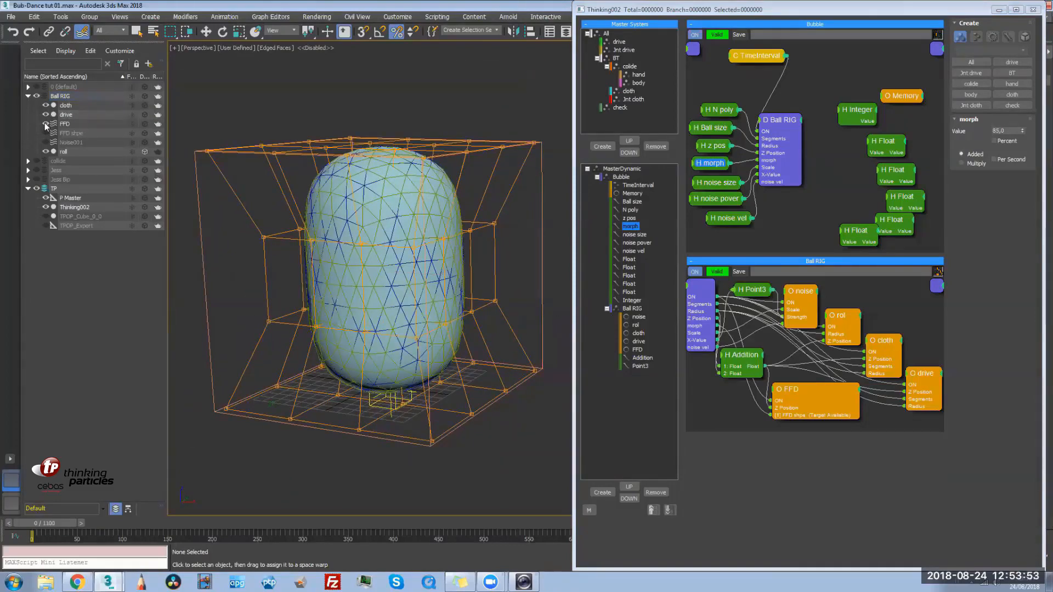
click(46, 124)
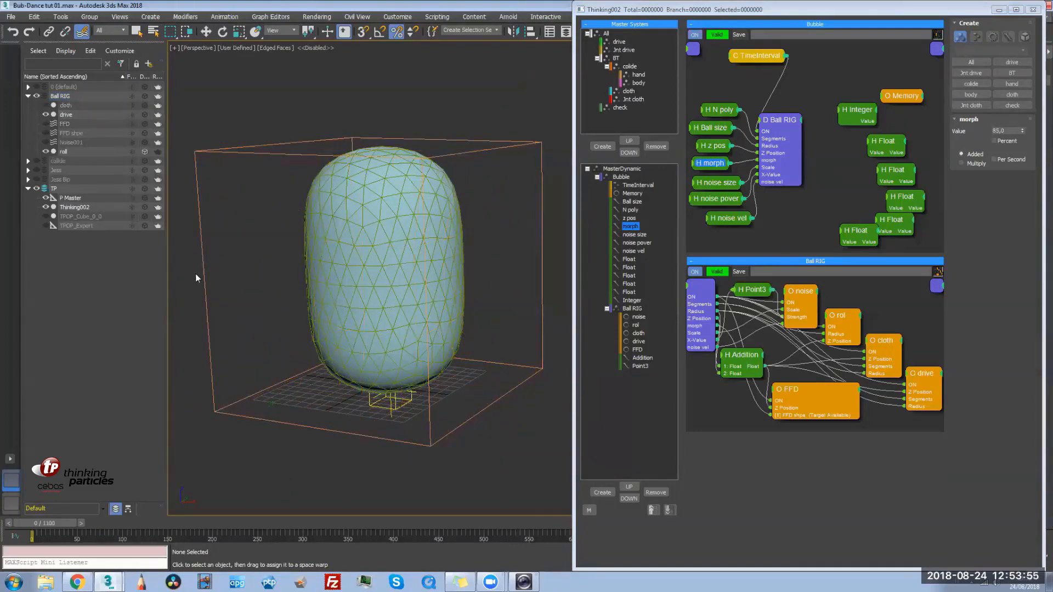
drag(53, 521, 491, 523)
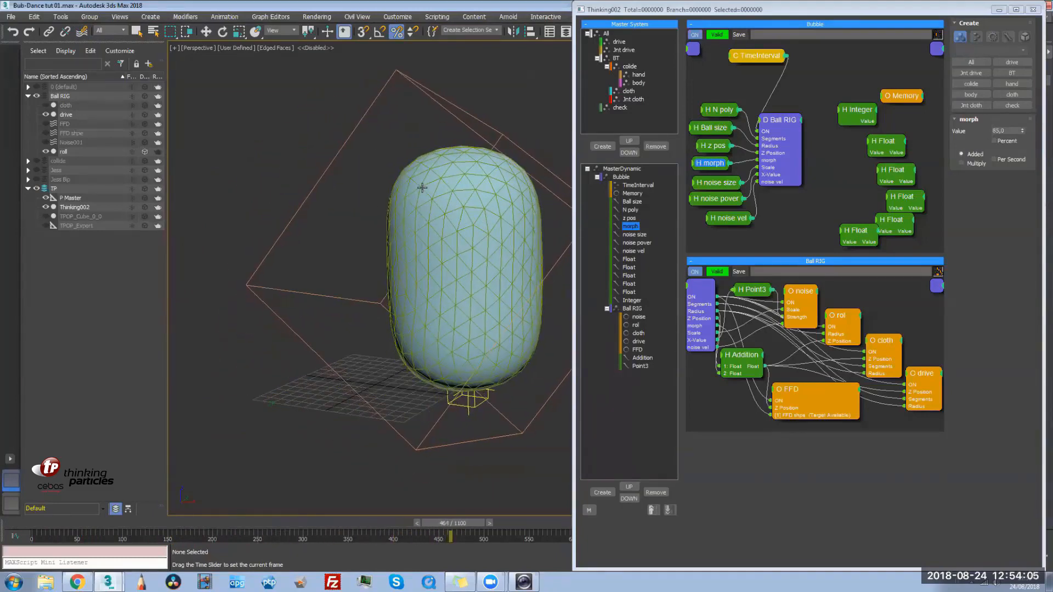
click(45, 124)
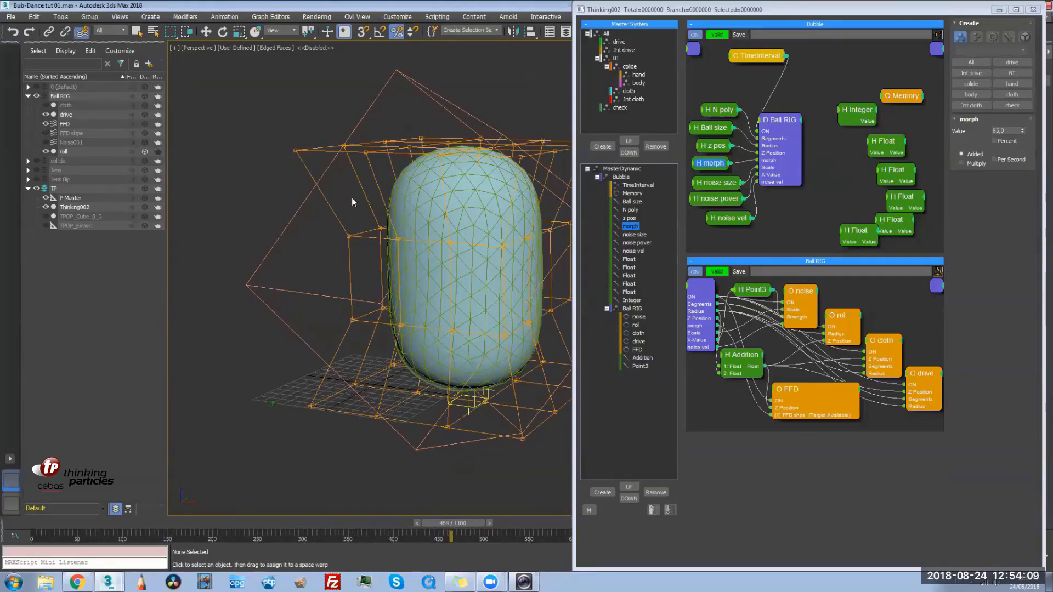
click(45, 124)
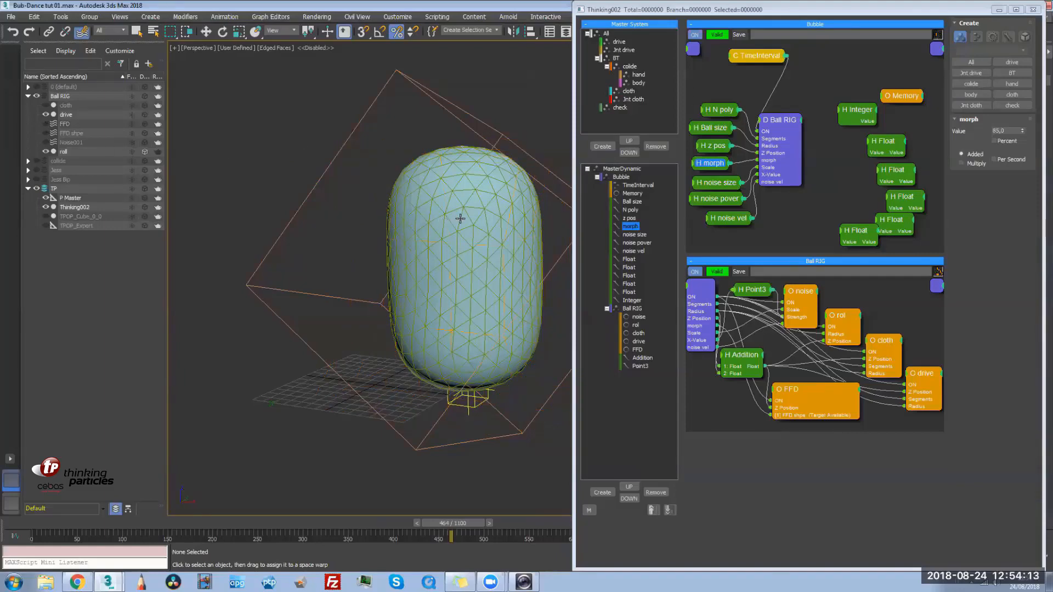
drag(198, 523, 698, 529)
middle_drag(386, 437, 385, 436)
alt+middle_drag(285, 449, 181, 340)
Show the collide layer in wireframe and scrub the timeline to frame 110 to check how the body fits inside the ball
click(36, 161)
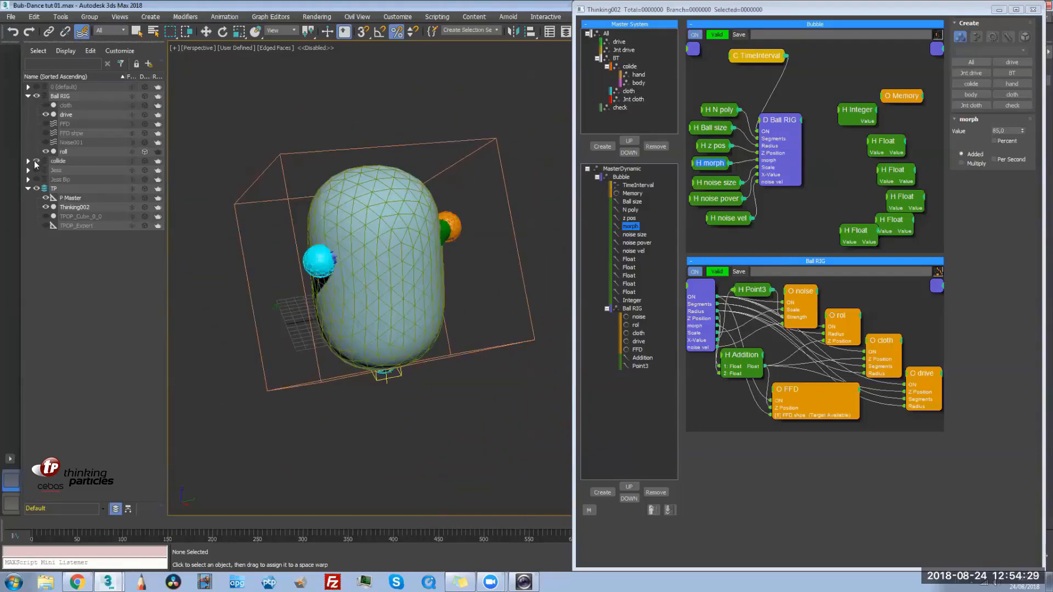
key(F3)
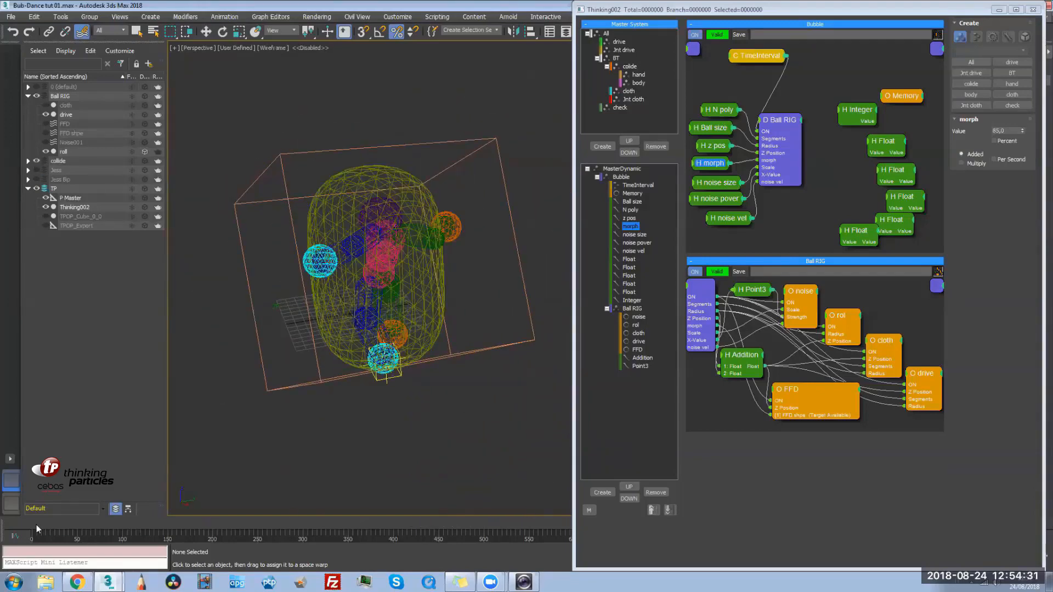
drag(38, 525, 165, 553)
drag(233, 580, 503, 524)
drag(790, 518, 464, 357)
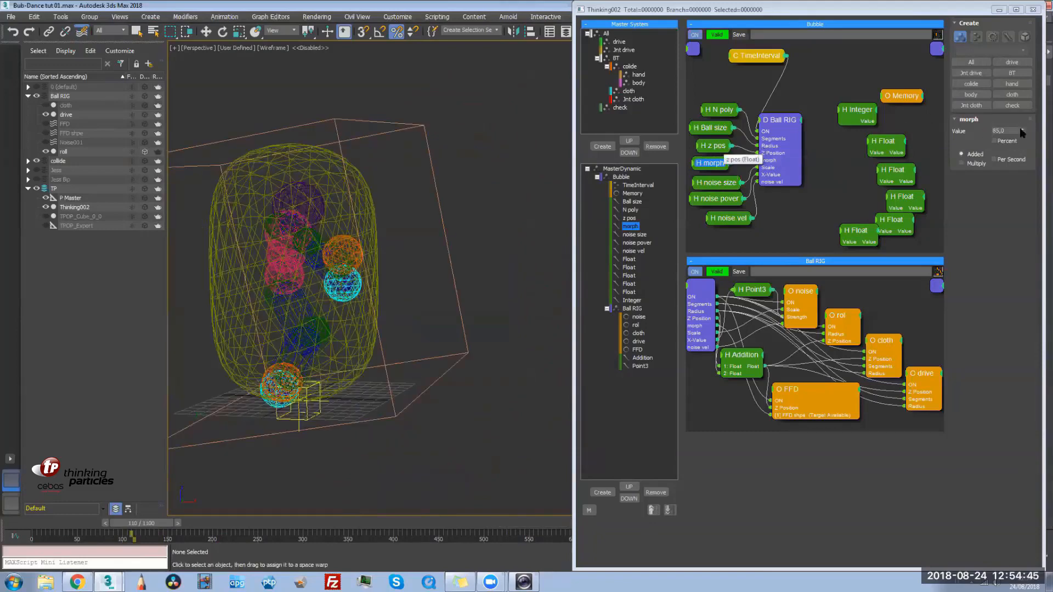
Adjust the z pos helper against the body's feet and set its value to -10
drag(1023, 131, 415, 338)
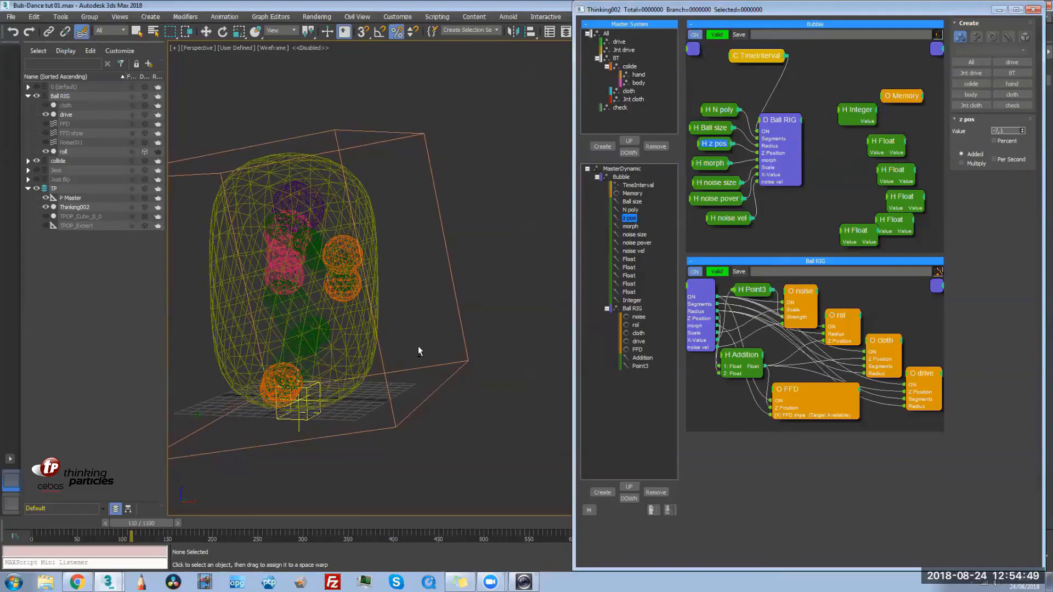
alt+middle_drag(458, 324, 487, 301)
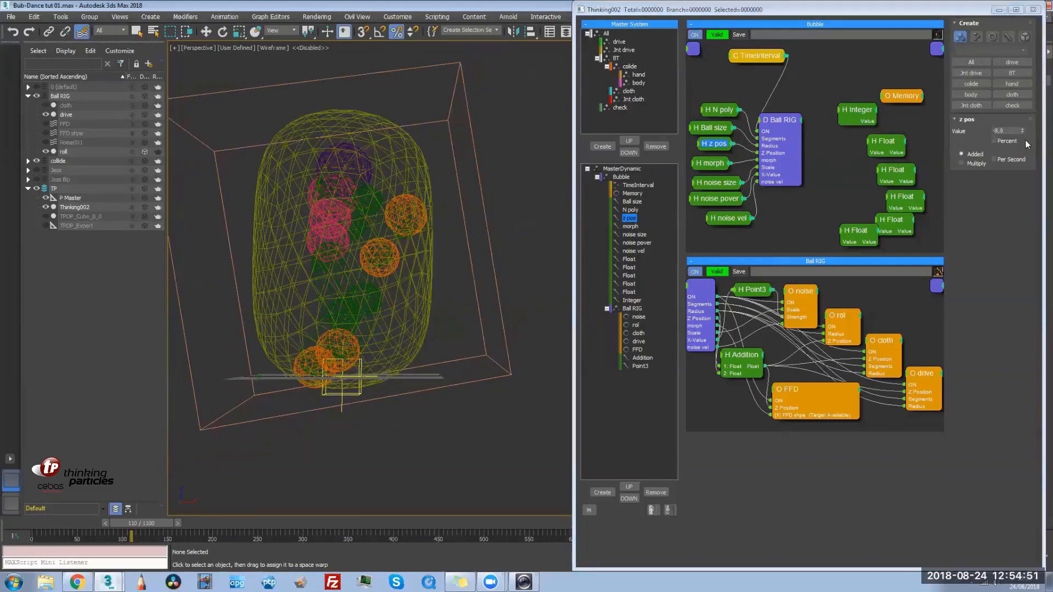
drag(1022, 130, 1030, 144)
alt+middle_drag(300, 398, 380, 367)
click(1019, 130)
double_click(1012, 130)
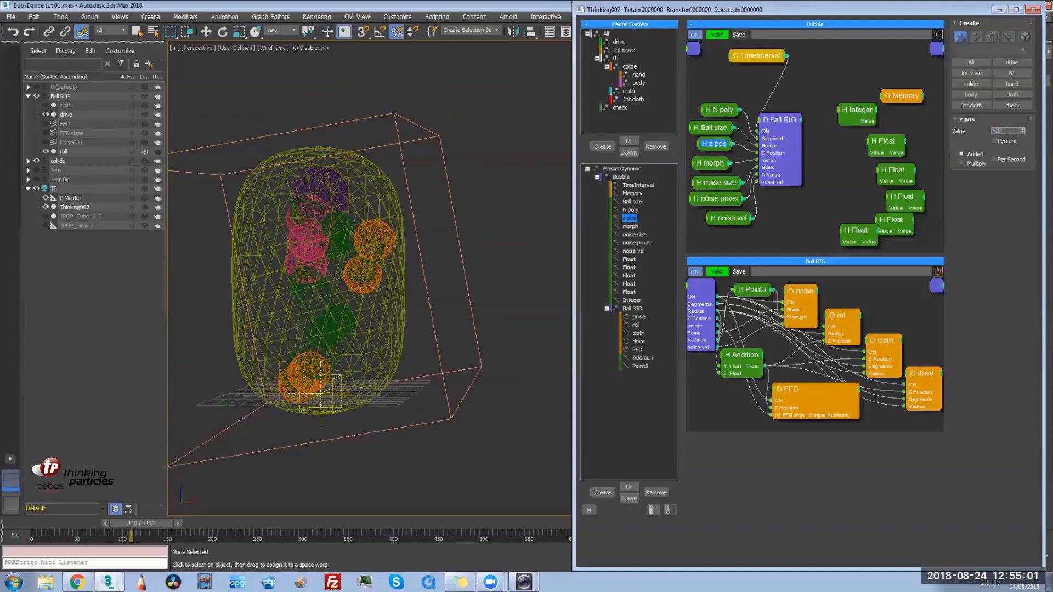
text(-10)
key(Return)
Hide the collide layer and return the perspective view to shaded display with edged faces
mouse_move(296, 397)
alt+middle_down()
mouse_move(311, 387)
mouse_move(310, 398)
alt+middle_up()
alt+middle_drag(279, 321, 275, 356)
click(36, 161)
alt+middle_drag(239, 242, 252, 240)
middle_drag(339, 275, 369, 271)
key(F3)
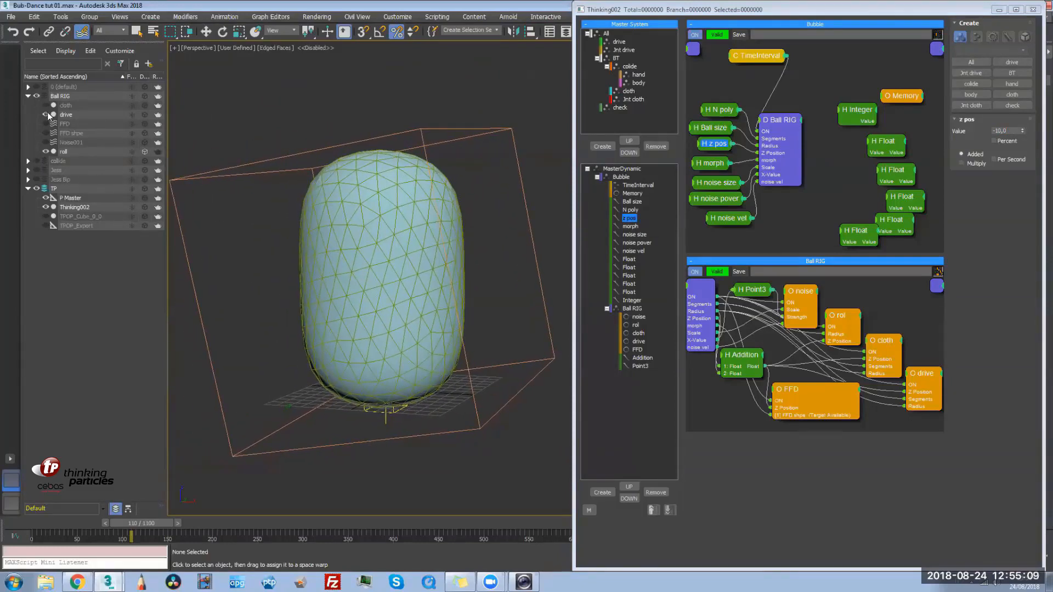
alt+middle_drag(420, 342, 387, 363)
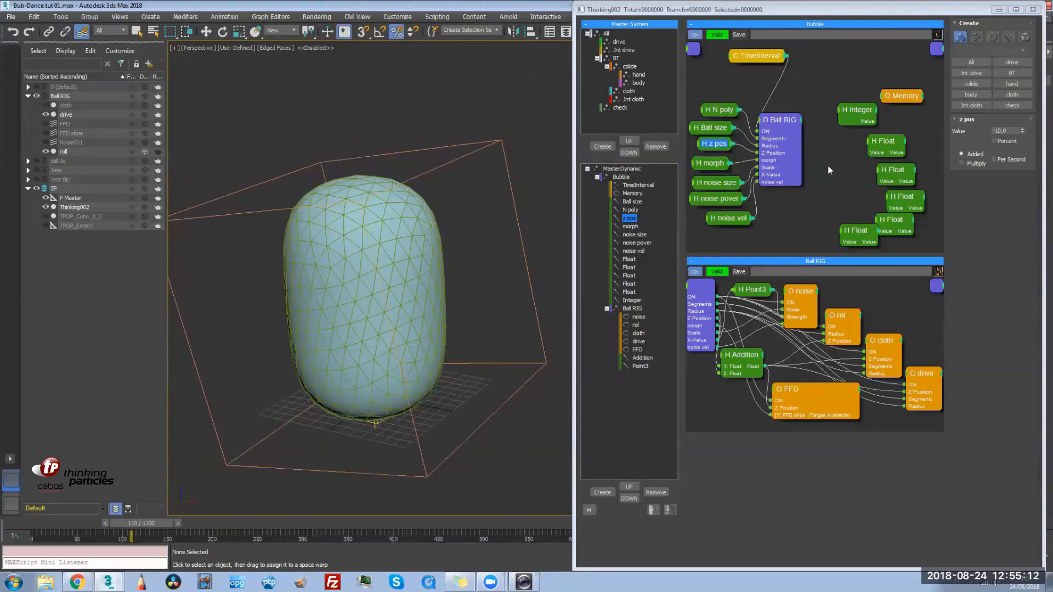
Change the value of the morph float helper that feeds the Ball RIG set
click(711, 162)
double_click(996, 131)
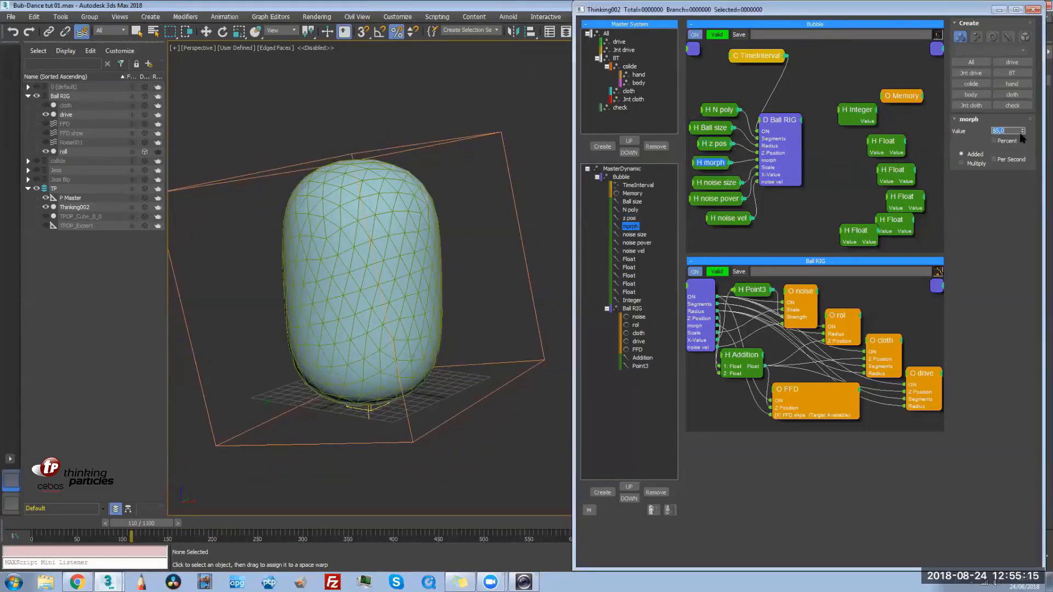
key(Return)
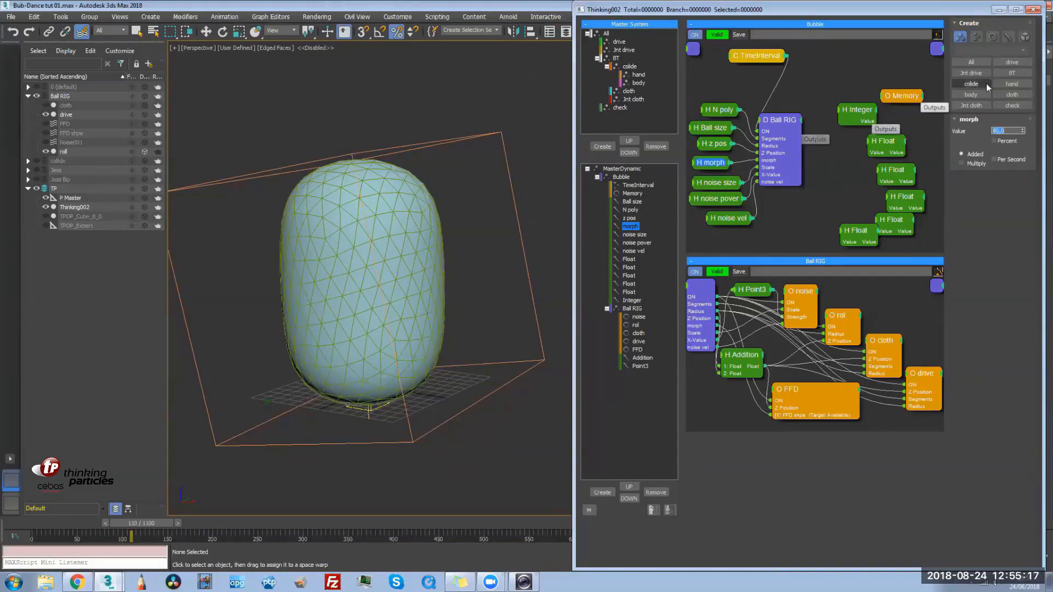
Review the settings of the z pos, Ball size and N poly helpers
click(714, 144)
click(712, 129)
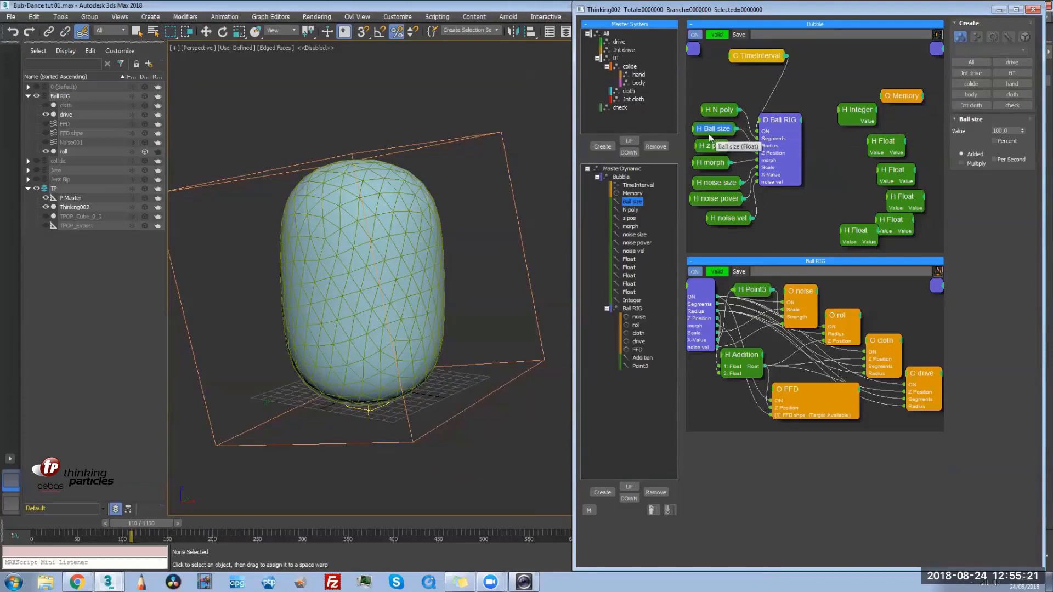
click(725, 112)
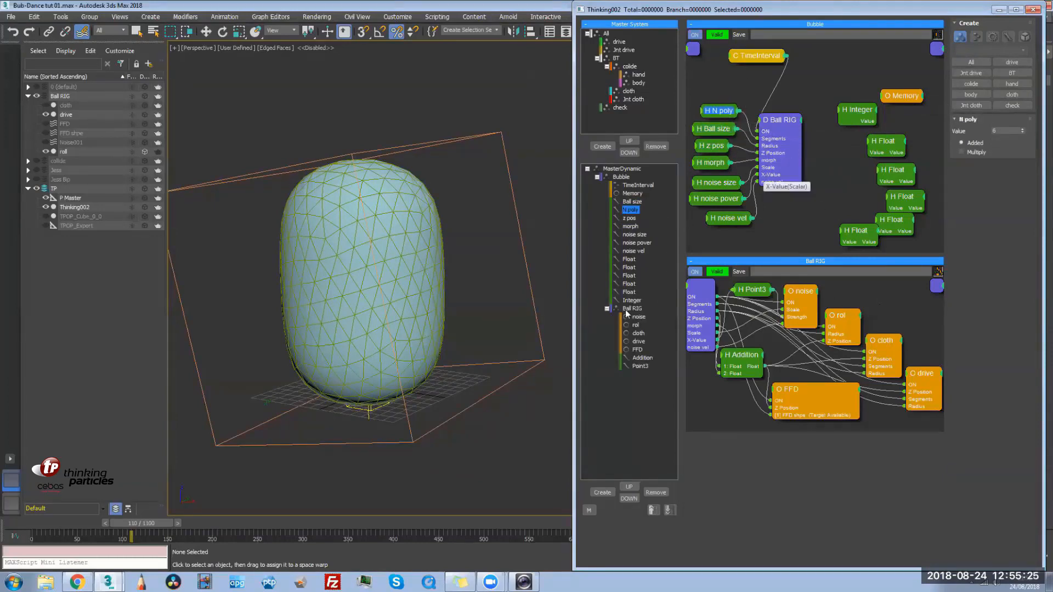
Reorder the Ball RIG branch so Addition and Point3 sit above the operators, and collapse the branch
click(606, 308)
click(607, 309)
drag(649, 347, 640, 315)
drag(645, 367, 636, 324)
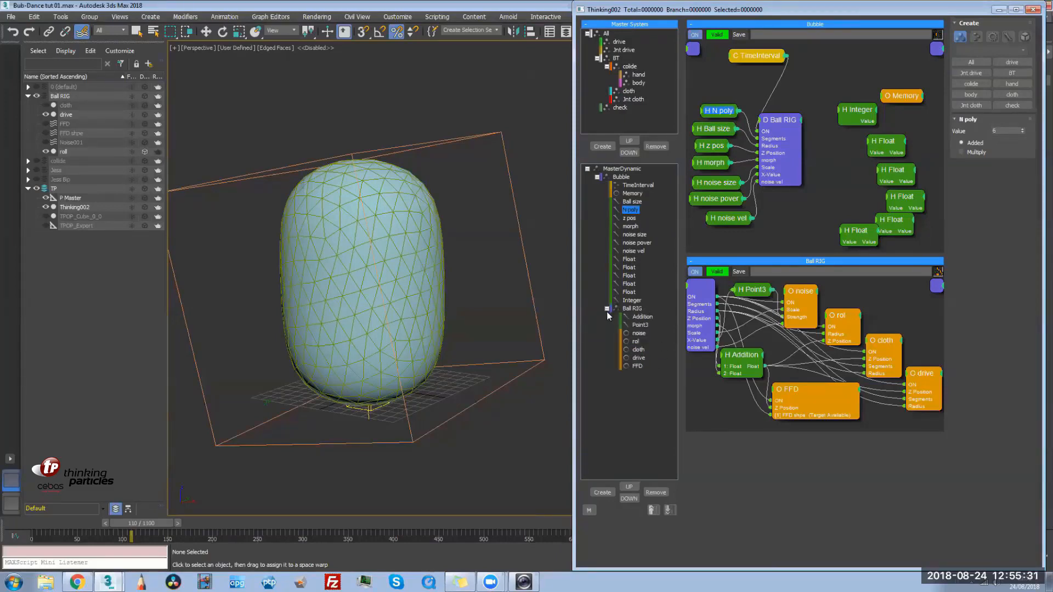
click(606, 309)
Add ten dynamic sets inside Bubble, one with a Cache Time input, and move their nodes to the empty area near Memory
click(621, 176)
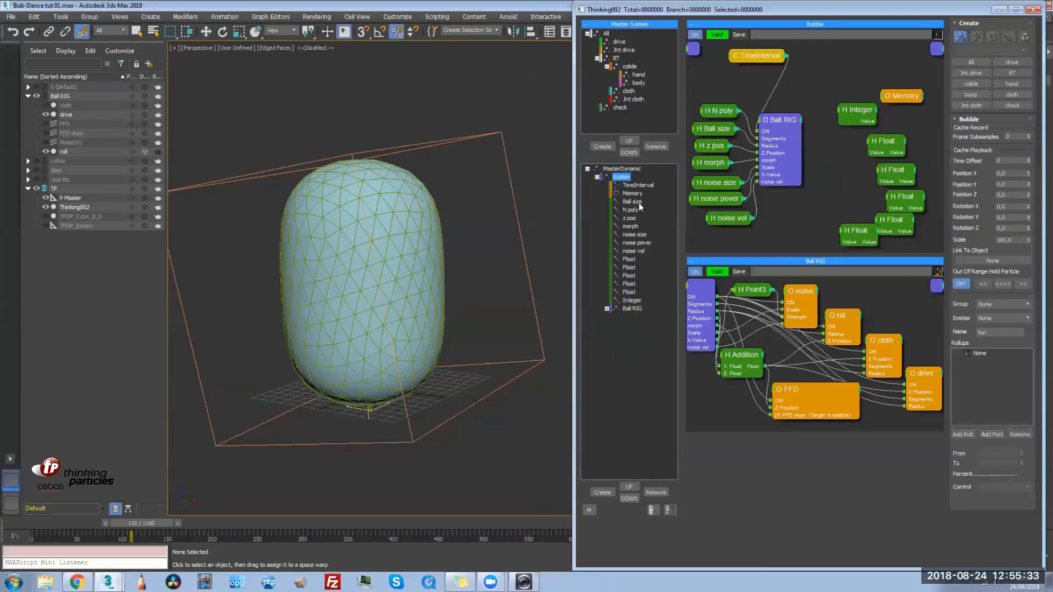
key(Insert)
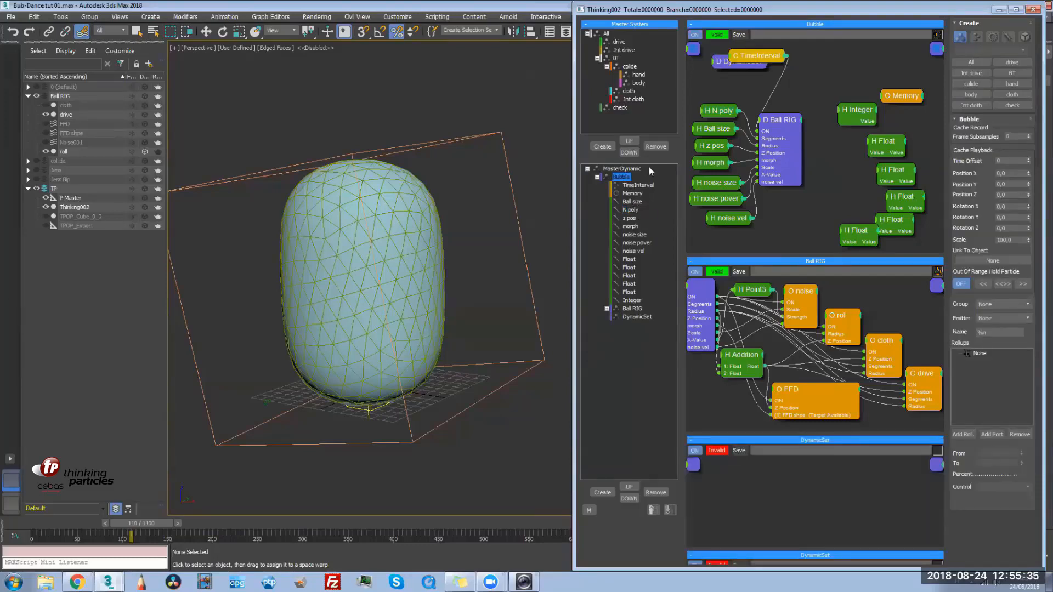
click(715, 63)
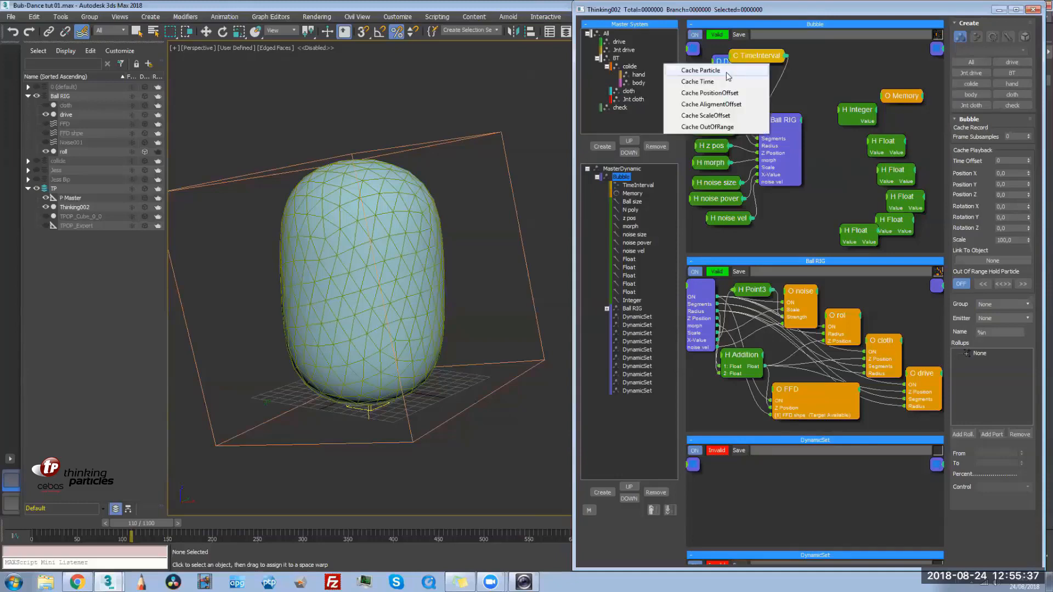
click(765, 82)
drag(723, 58, 847, 67)
click(819, 81)
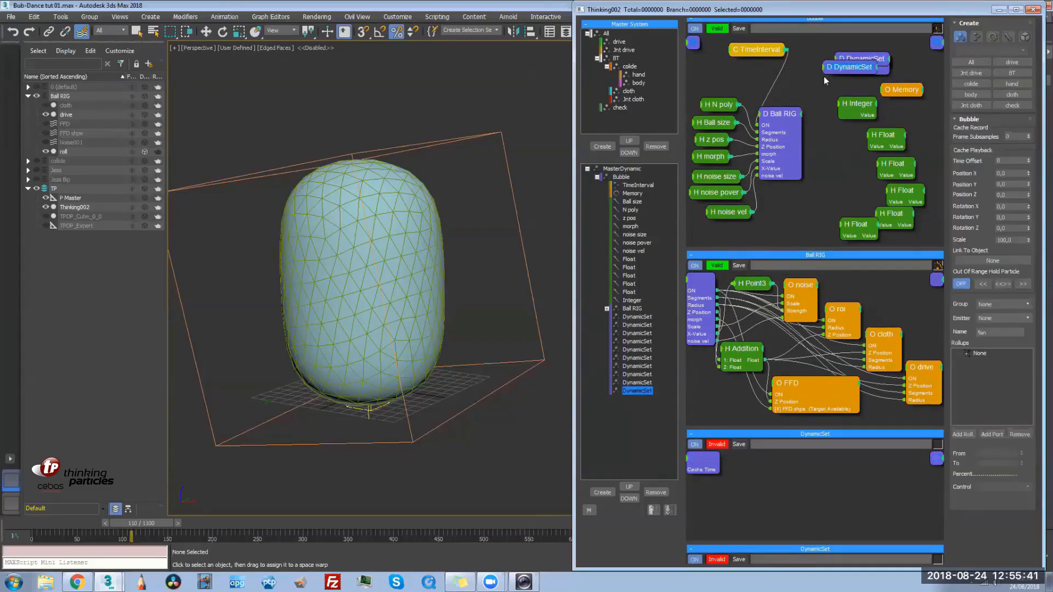
Rename the first new dynamic set under Ball RIG as emit coll
click(763, 471)
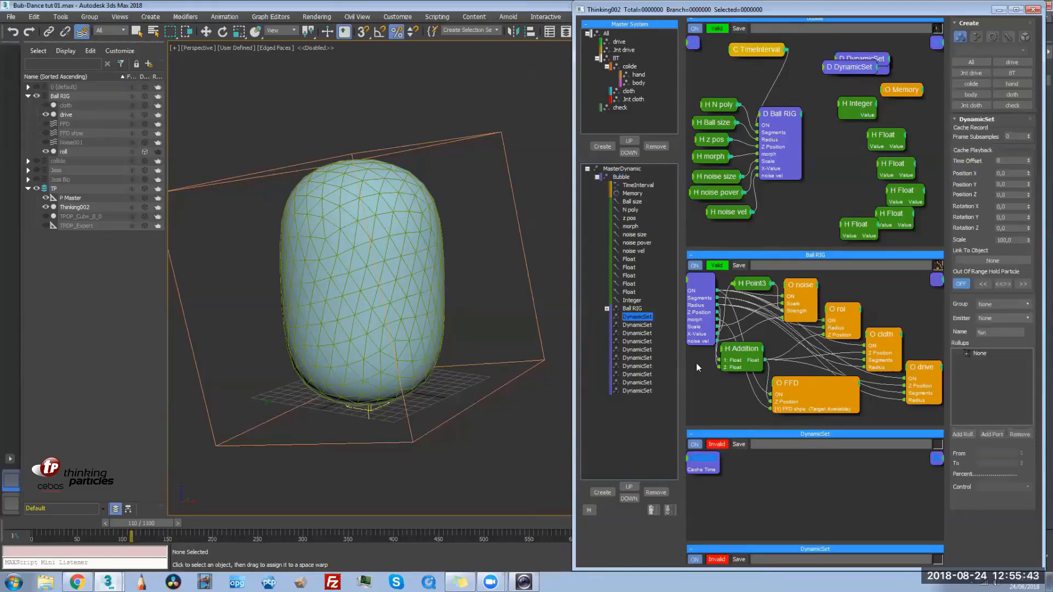
click(638, 318)
text(emit coll)
key(Return)
click(631, 319)
double_click(629, 318)
key(Return)
Rename the dynamic set below emit coll as emit geo
click(633, 326)
click(634, 326)
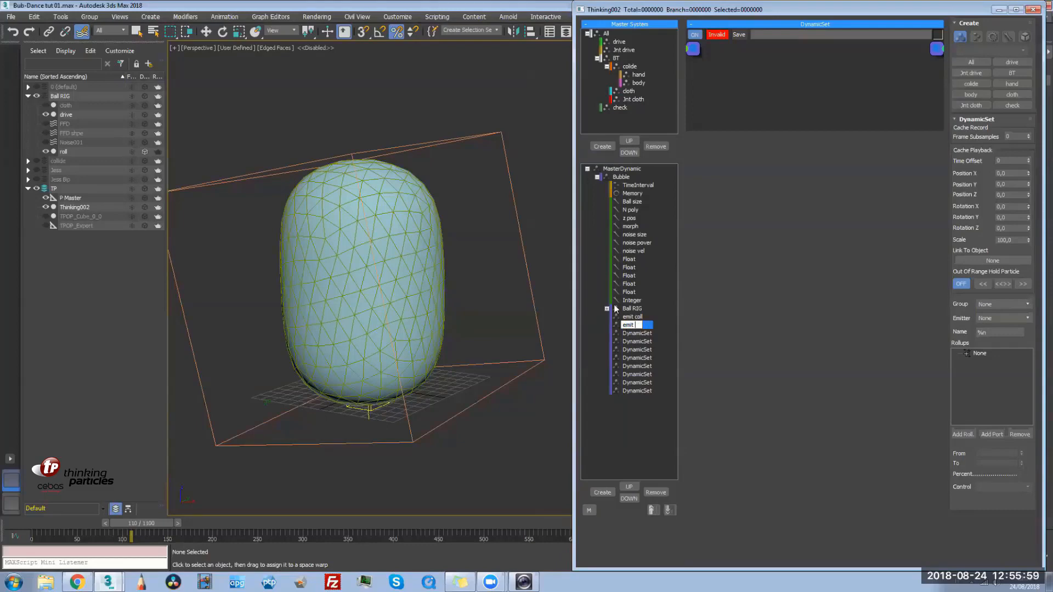
text(geo)
key(Return)
Rename the dynamic set below emit geo as emit Jnt
click(635, 334)
click(635, 335)
text(emit Jnt)
key(Return)
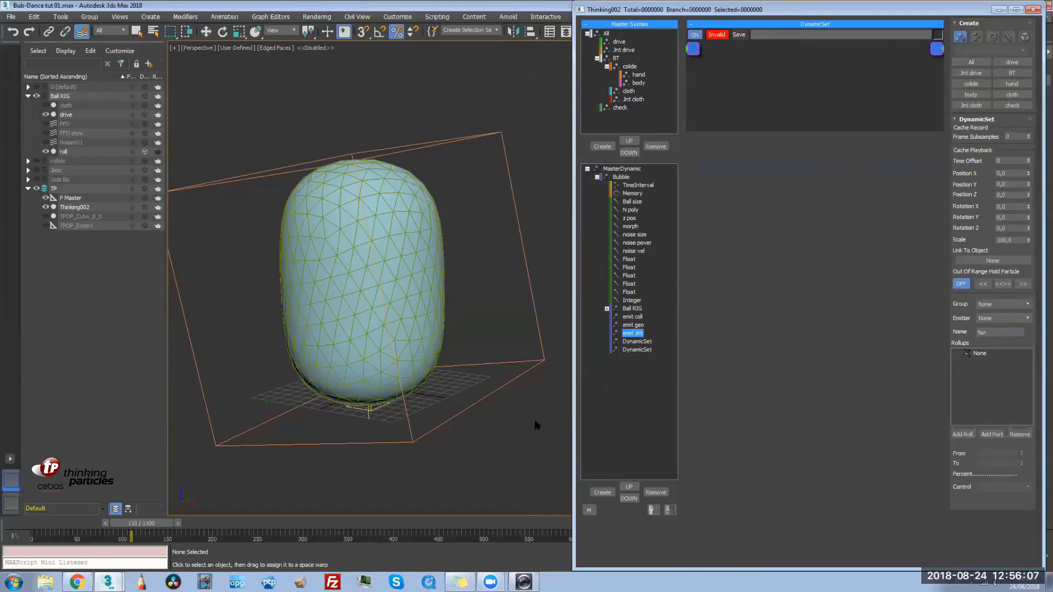
Add a LayerToParticle generator operator to the emit coll set and place it near the set's input node
click(622, 177)
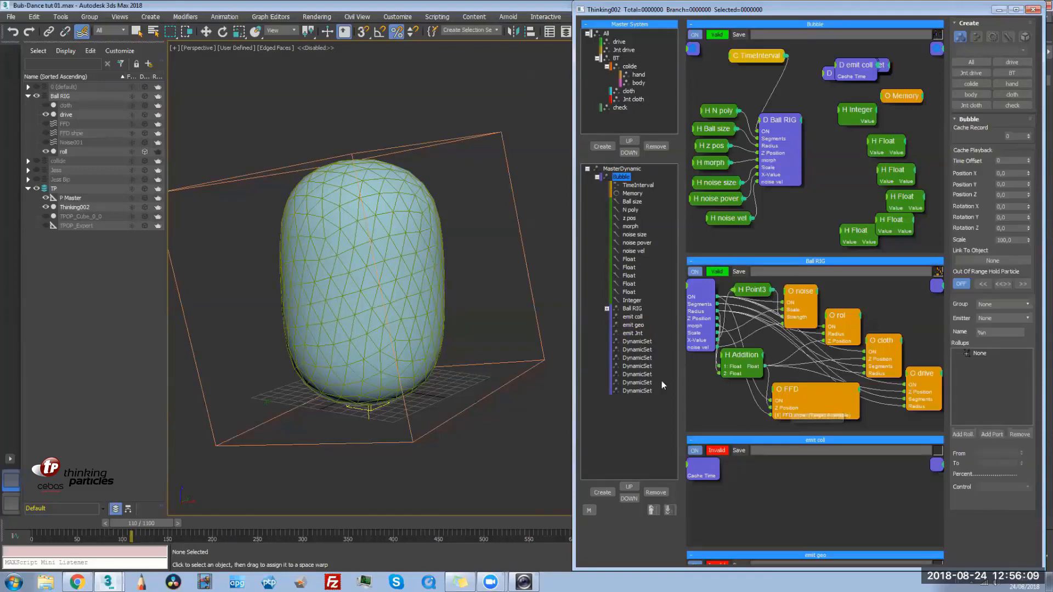
scroll(714, 364, down, 3)
scroll(714, 364, down, 1)
click(722, 301)
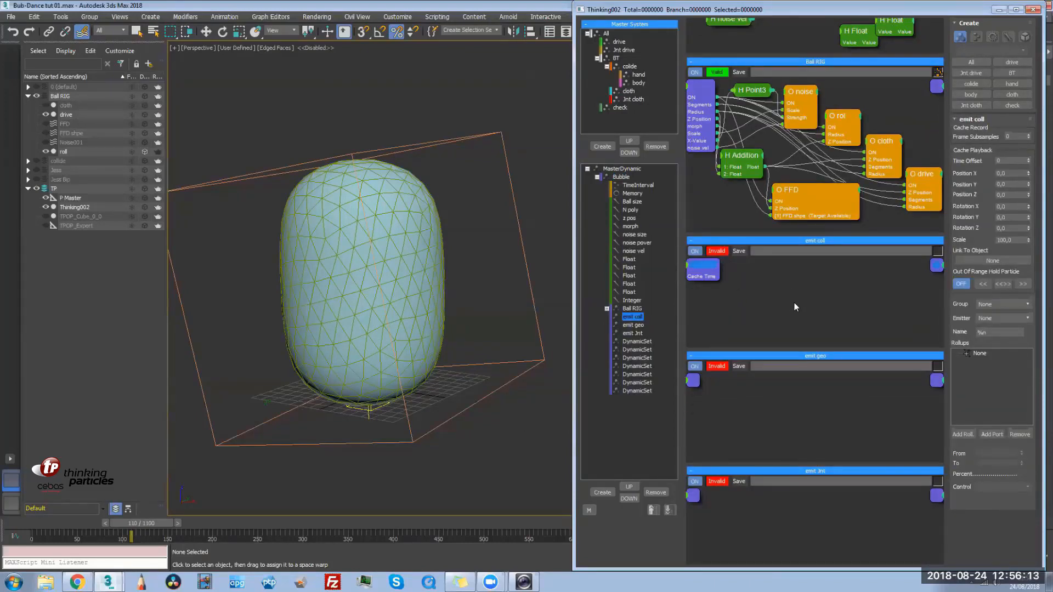
right_click(782, 284)
mouse_move(783, 313)
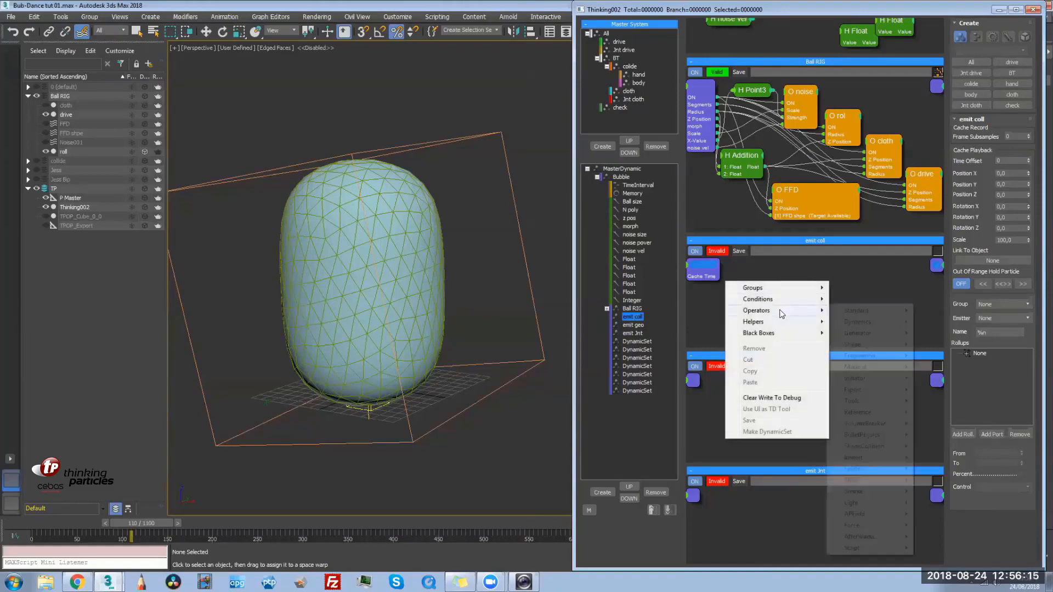
mouse_move(881, 335)
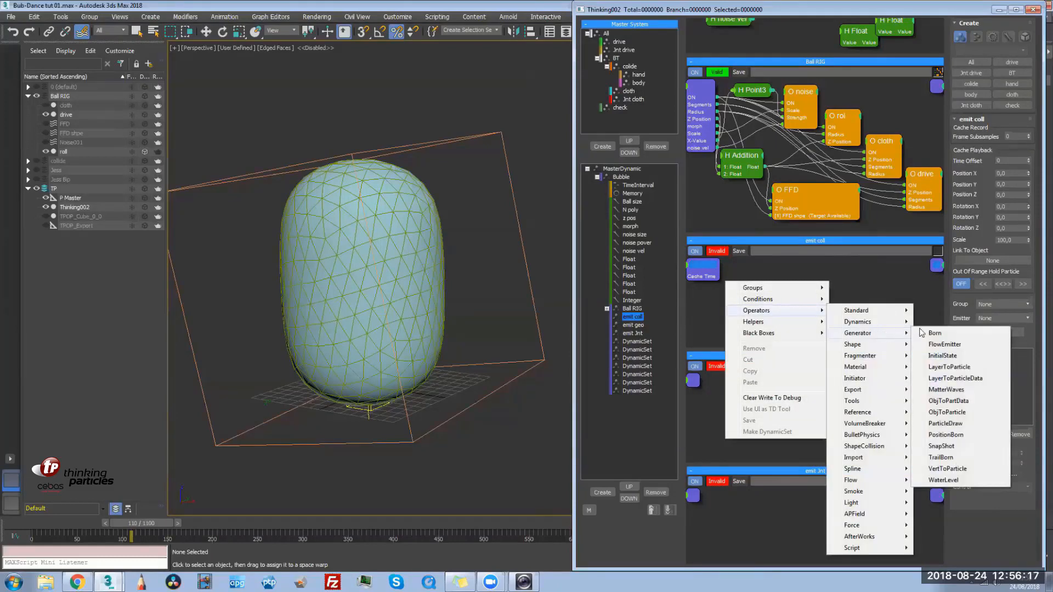
click(966, 367)
drag(827, 297, 766, 290)
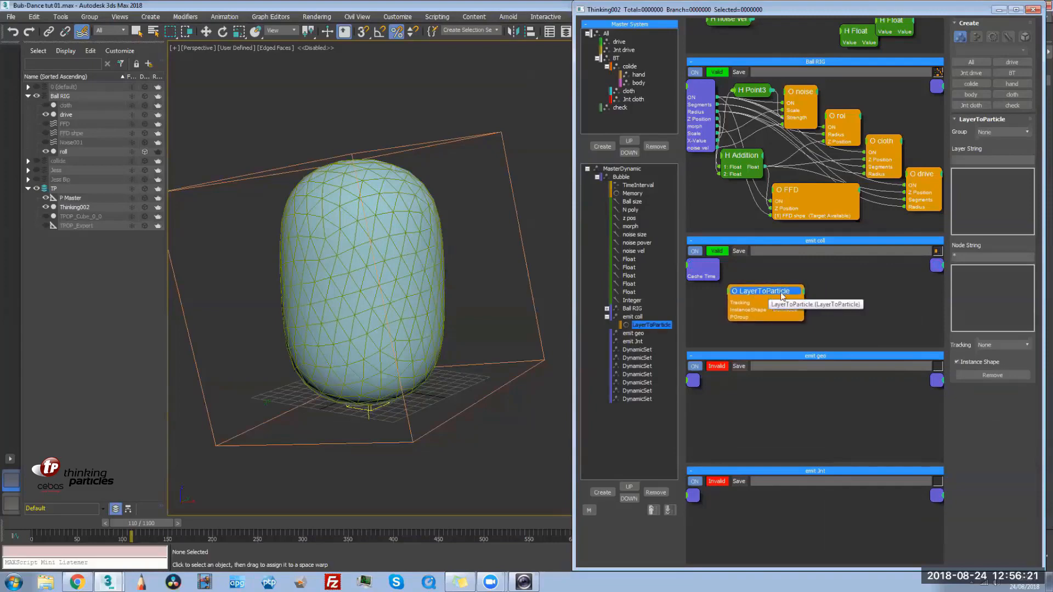
Check the objects in the collide scene layer and set the LayerToParticle layer string to collide
click(57, 161)
double_click(57, 161)
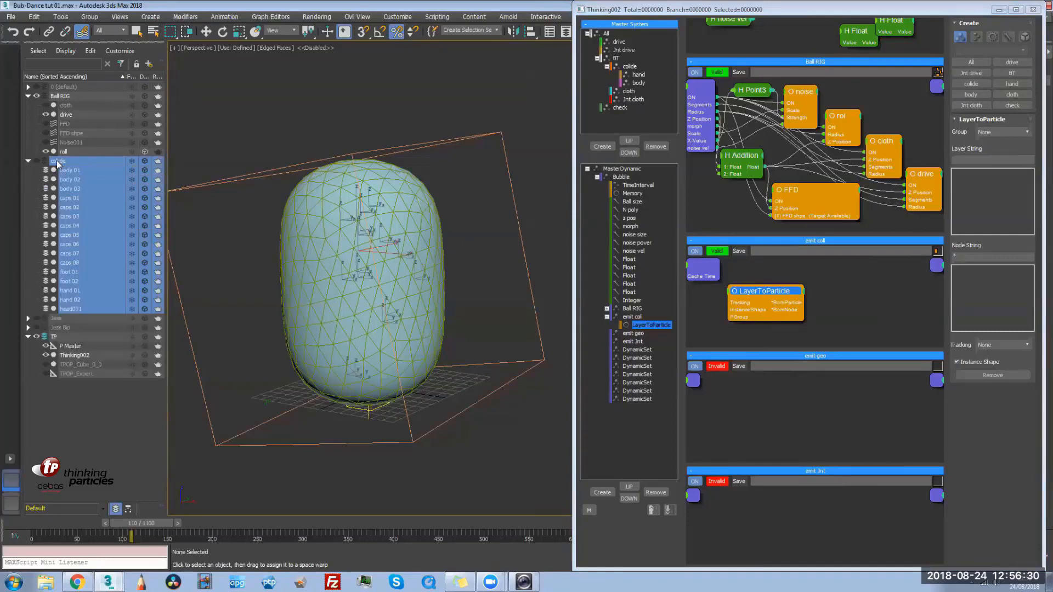
click(28, 162)
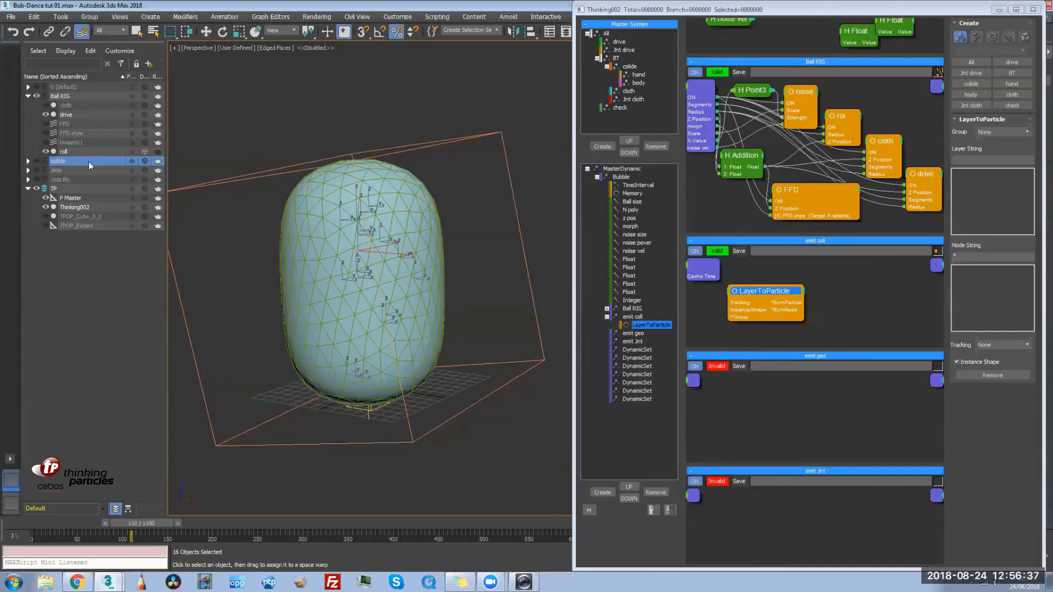
click(978, 159)
text(collid)
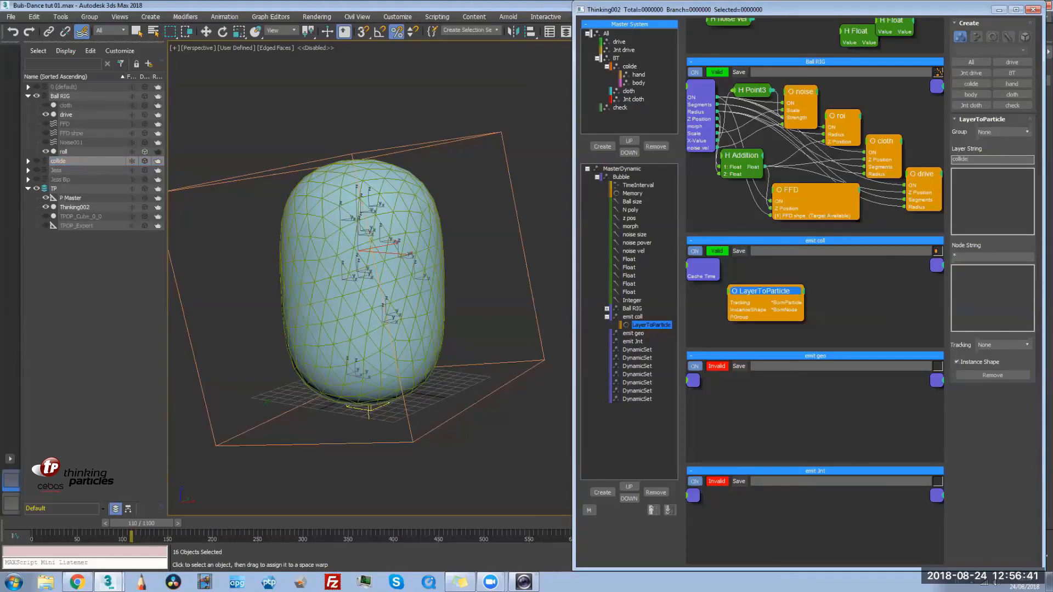
text(e)
key(Return)
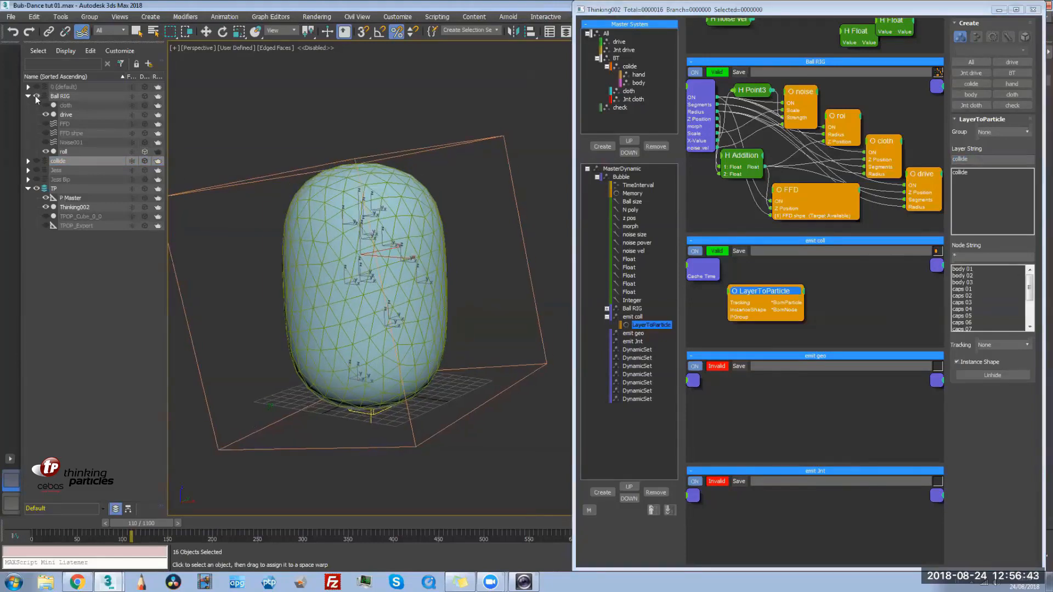
Hide the Ball RIG layer, deselect the collision objects and return the timeline to frame 0
click(37, 96)
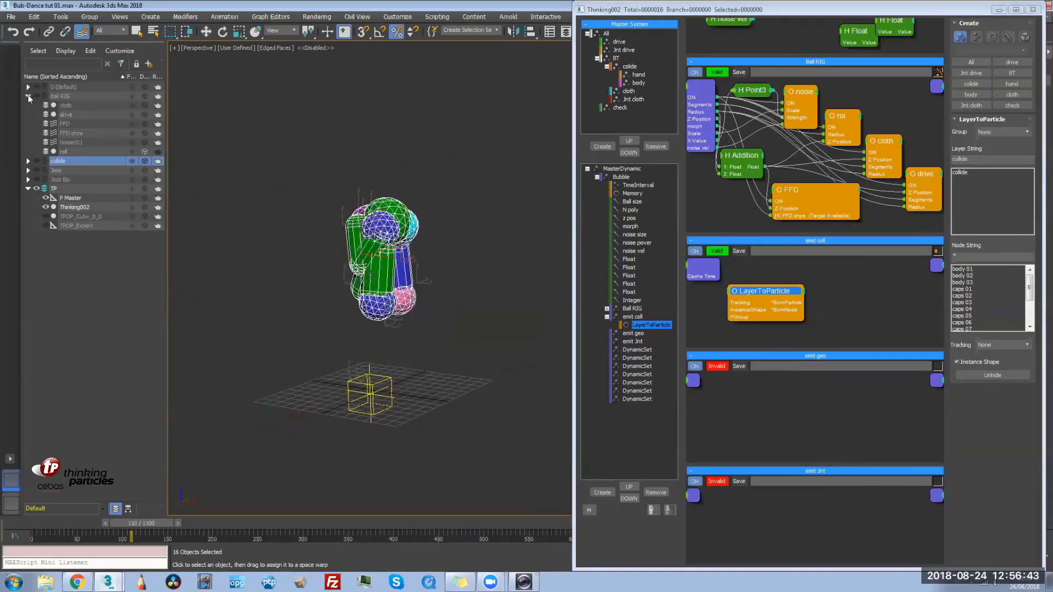
click(447, 312)
drag(47, 522, 9, 523)
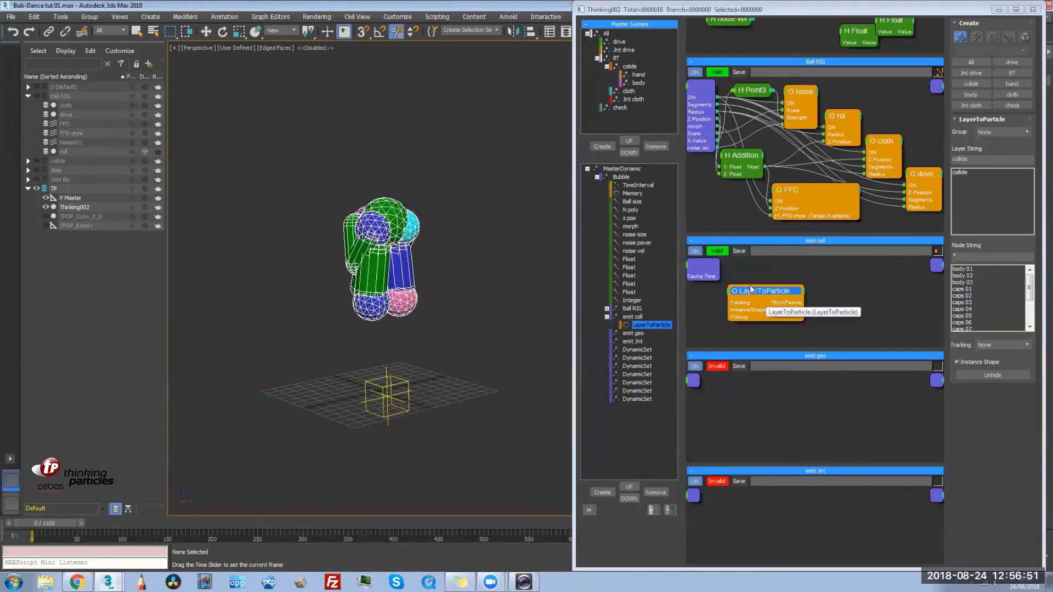
Assign the LayerToParticle operator to the collide particle group
drag(781, 286, 782, 285)
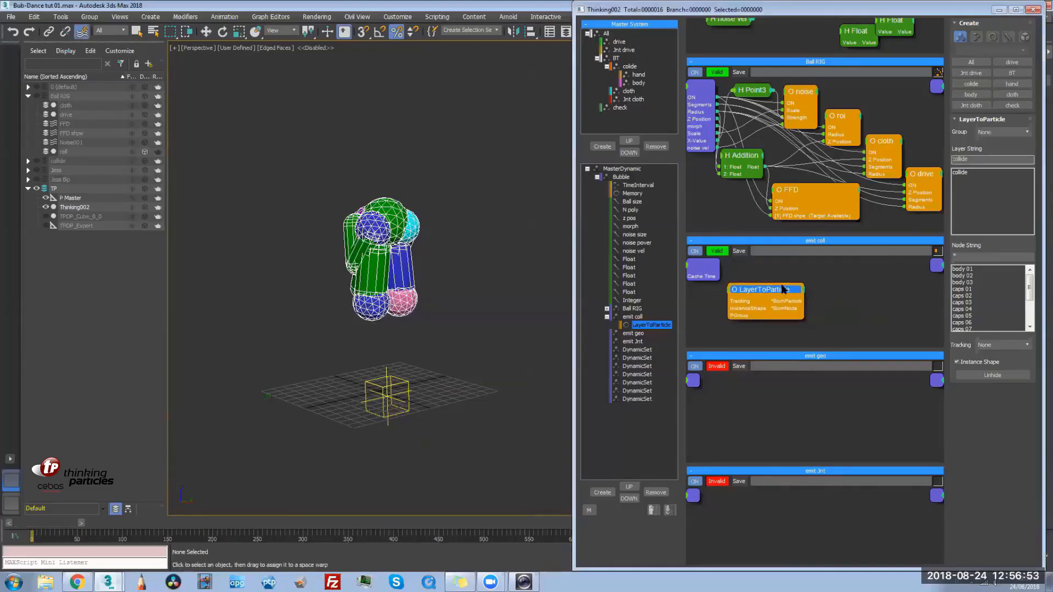
click(1007, 132)
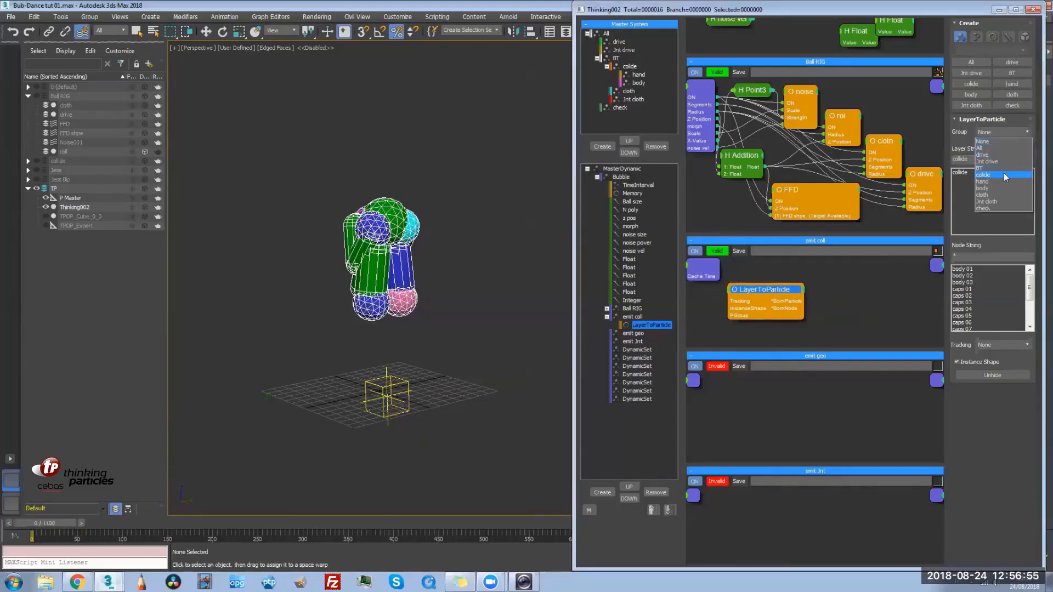
click(1009, 177)
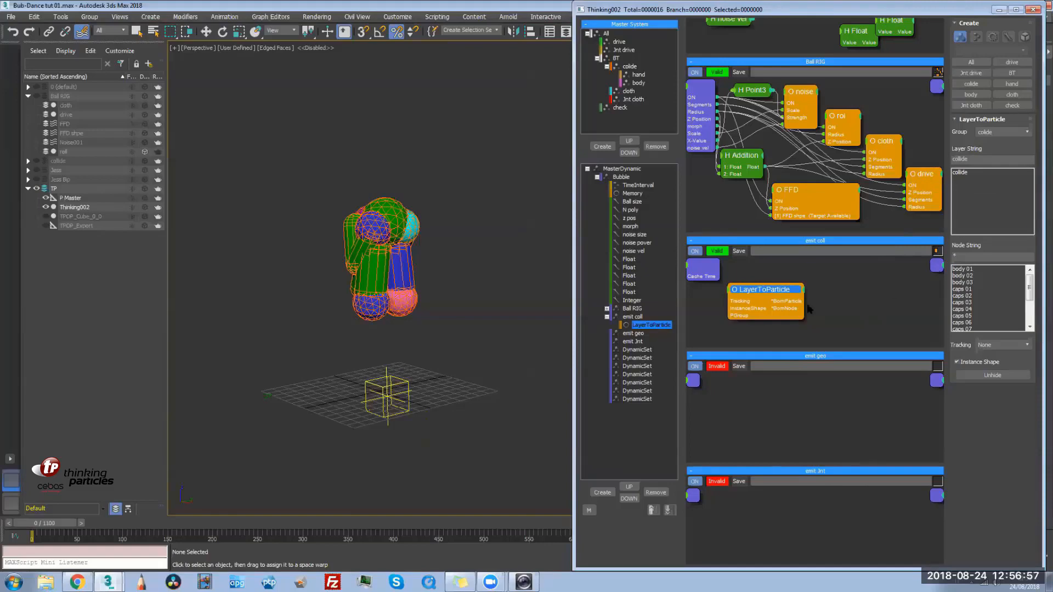
Set the LayerToParticle node string to cap* and its tracking to ObjectToParticle
click(955, 257)
text(*)
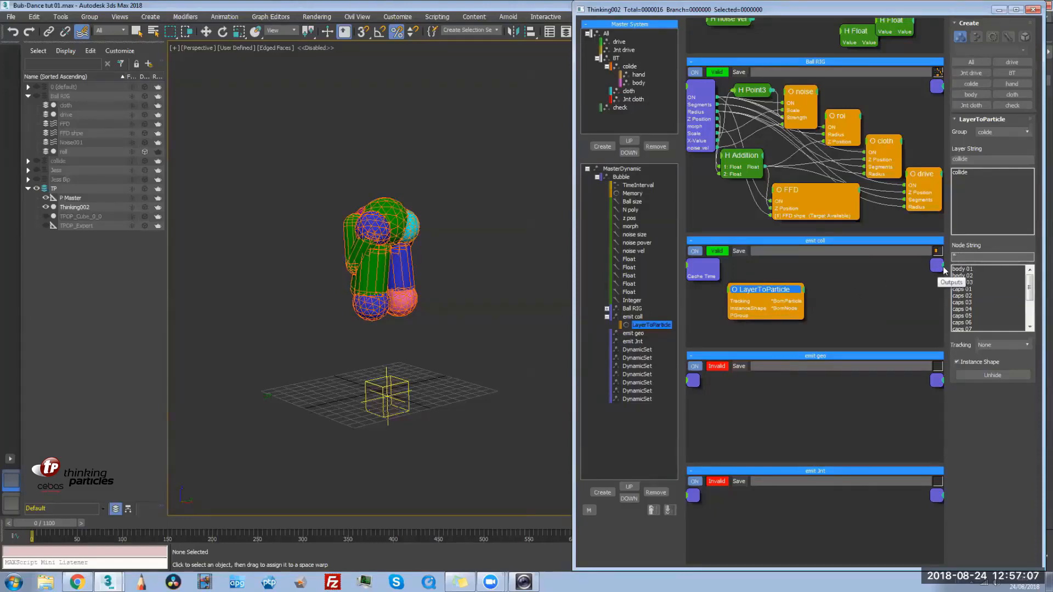
key(Return)
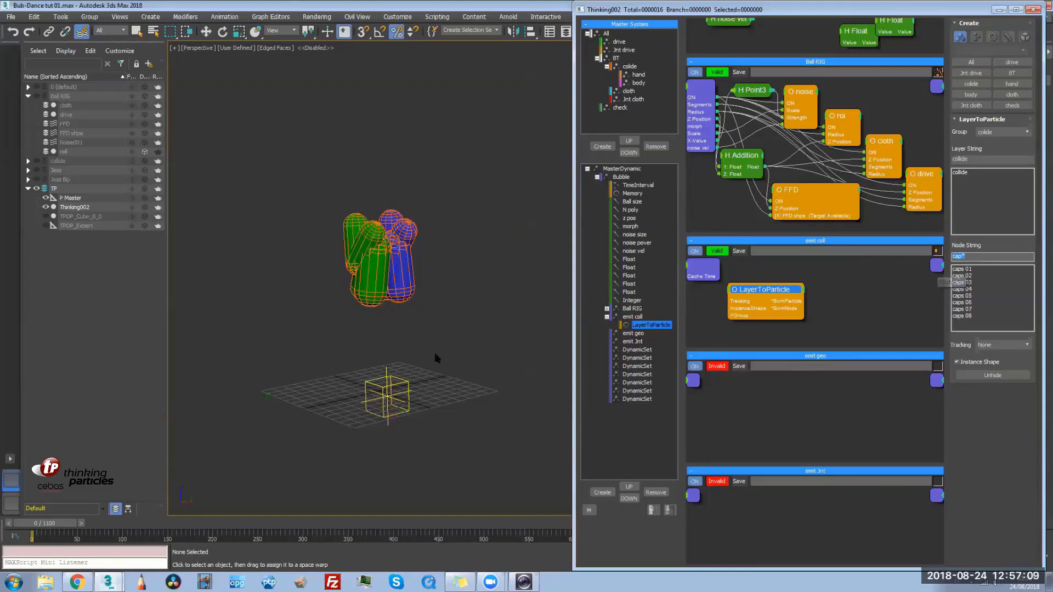
click(994, 346)
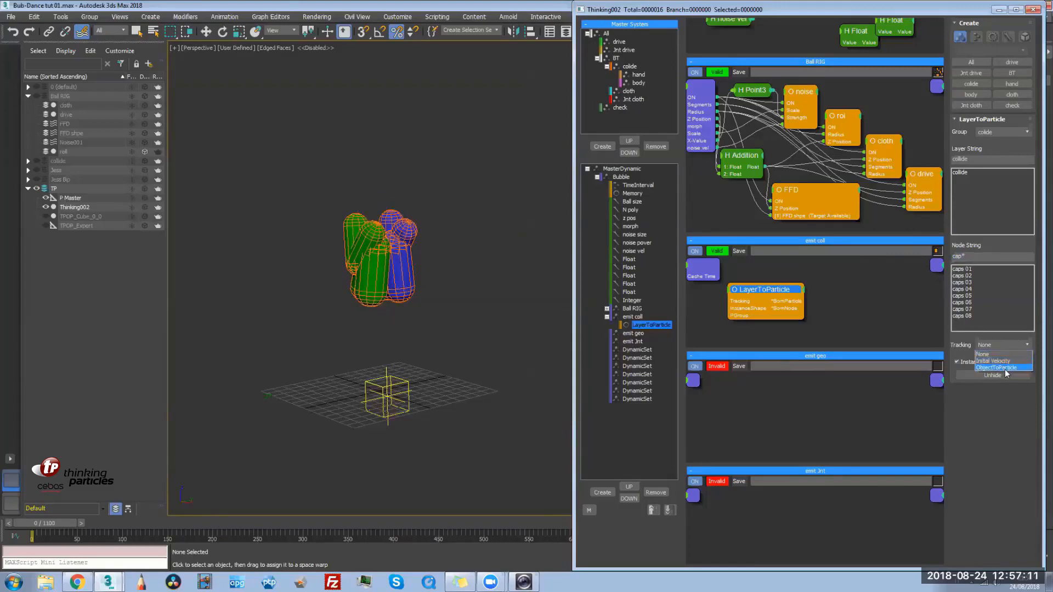
click(1007, 368)
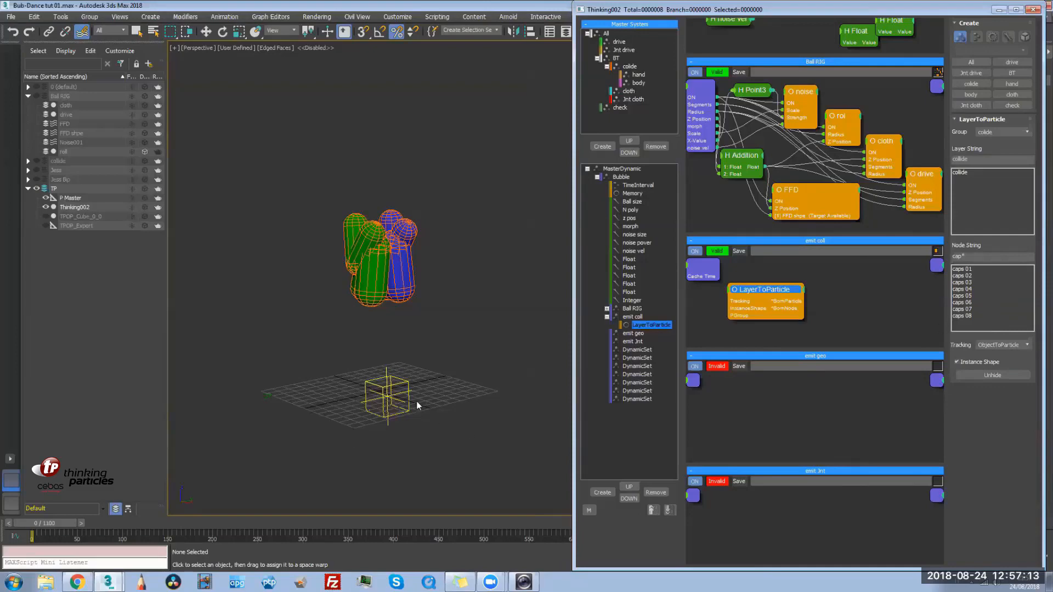
mouse_move(49, 525)
mouse_down()
mouse_move(315, 525)
mouse_move(32, 525)
mouse_up()
Rename the last dynamic set in the Bubble branch as BT
right_click(792, 282)
click(847, 262)
click(637, 399)
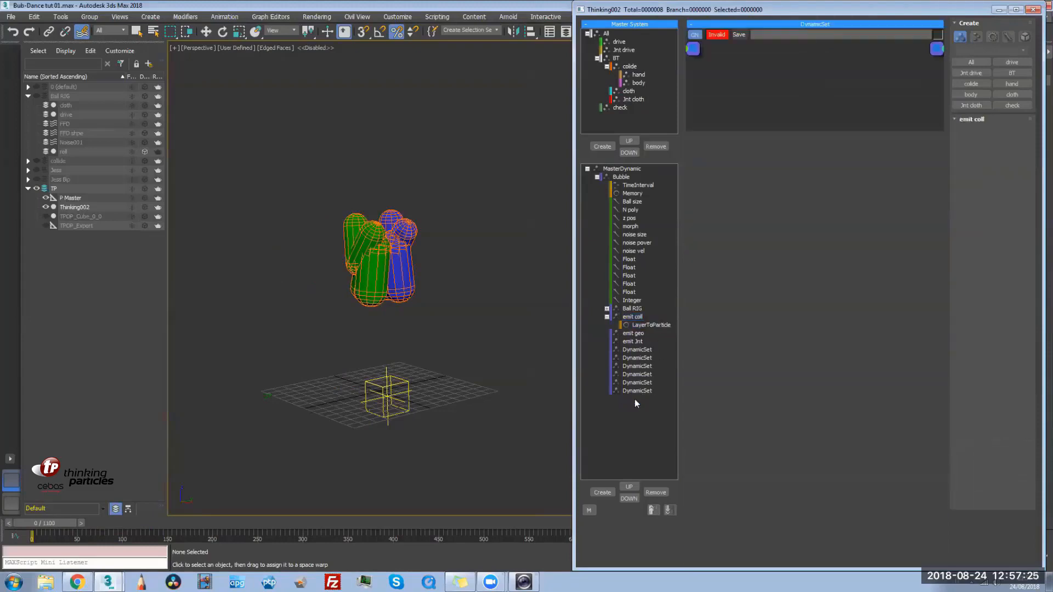
text(BT)
key(Return)
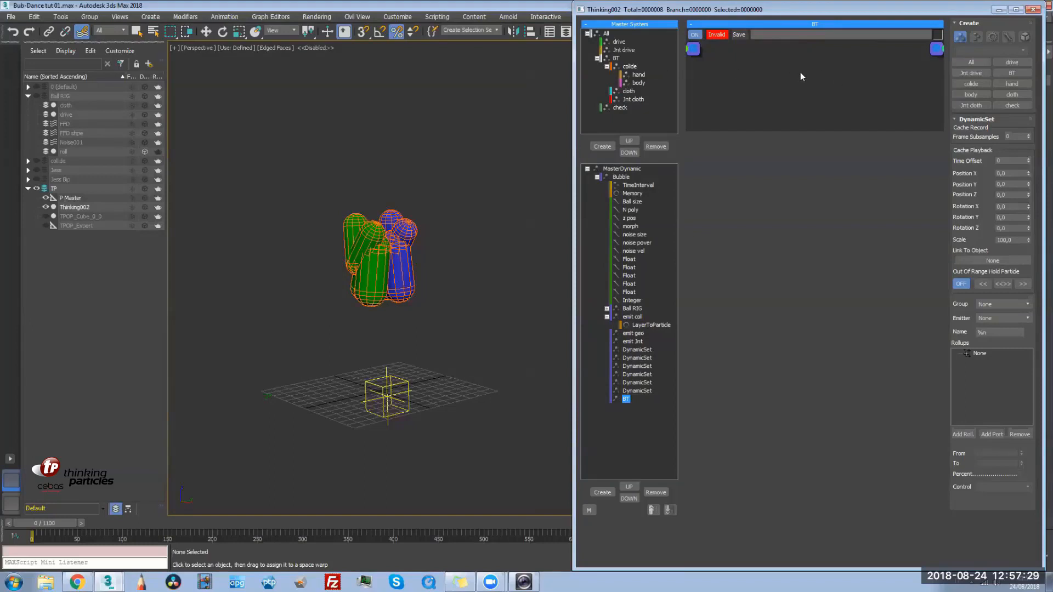
Add a collapsed BulletPhysics operator to the BT set and set its particle group to BT
right_click(750, 80)
mouse_move(798, 110)
mouse_move(919, 235)
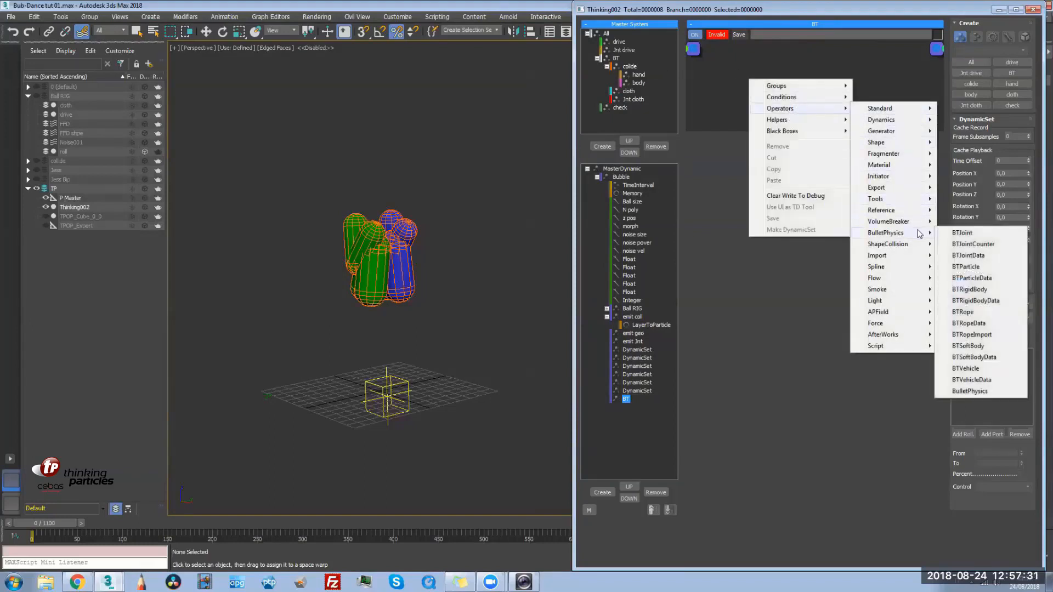
click(986, 392)
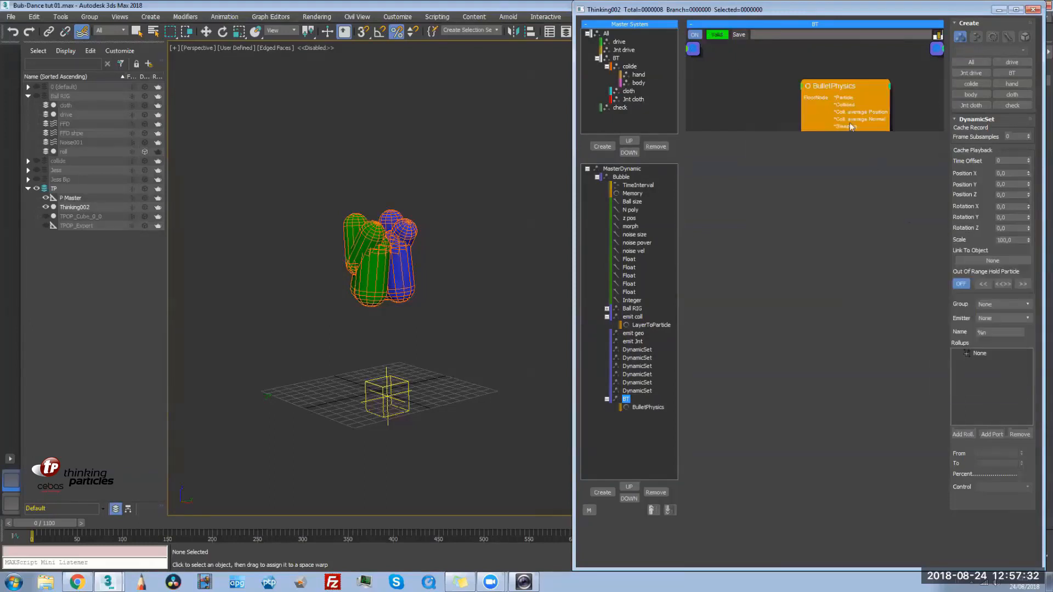
click(827, 87)
drag(829, 94, 866, 66)
click(995, 140)
click(998, 175)
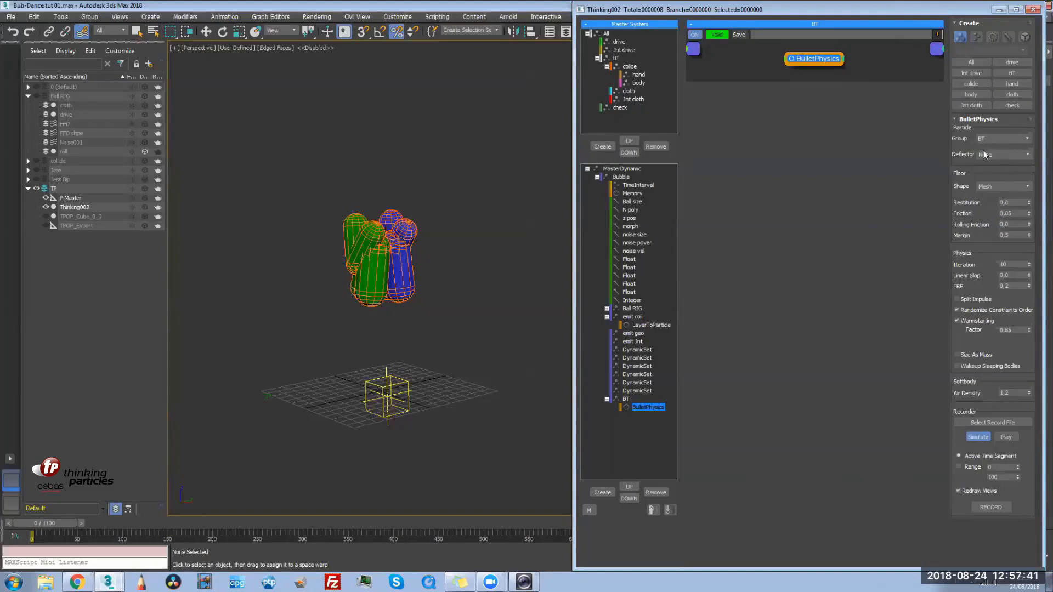
Set the BulletPhysics floor shape to Box, its friction and margin to 0, and the physics ERP to 1.0
click(1016, 189)
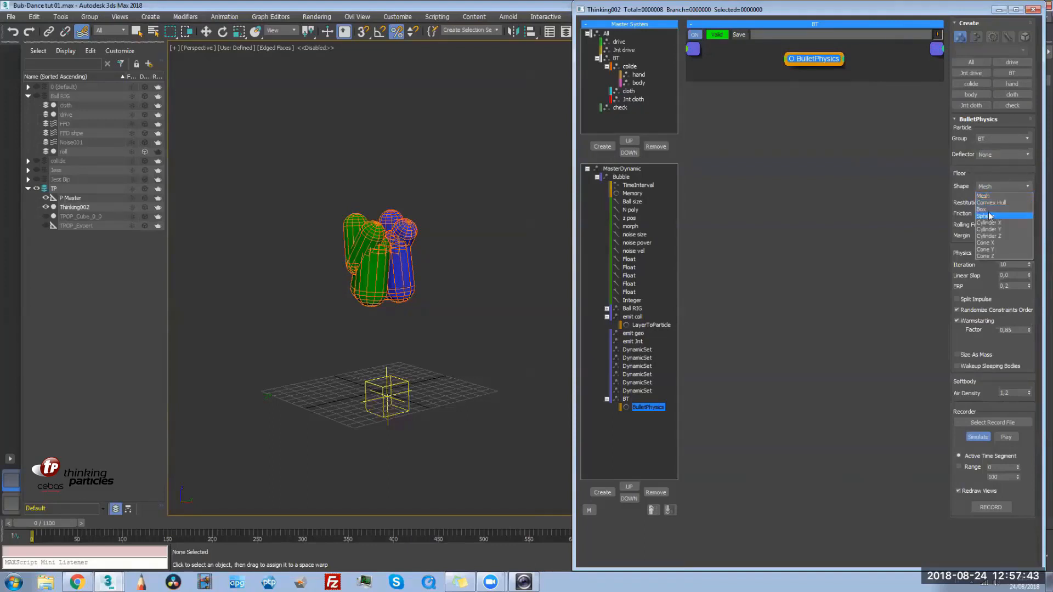
click(990, 215)
right_click(1030, 237)
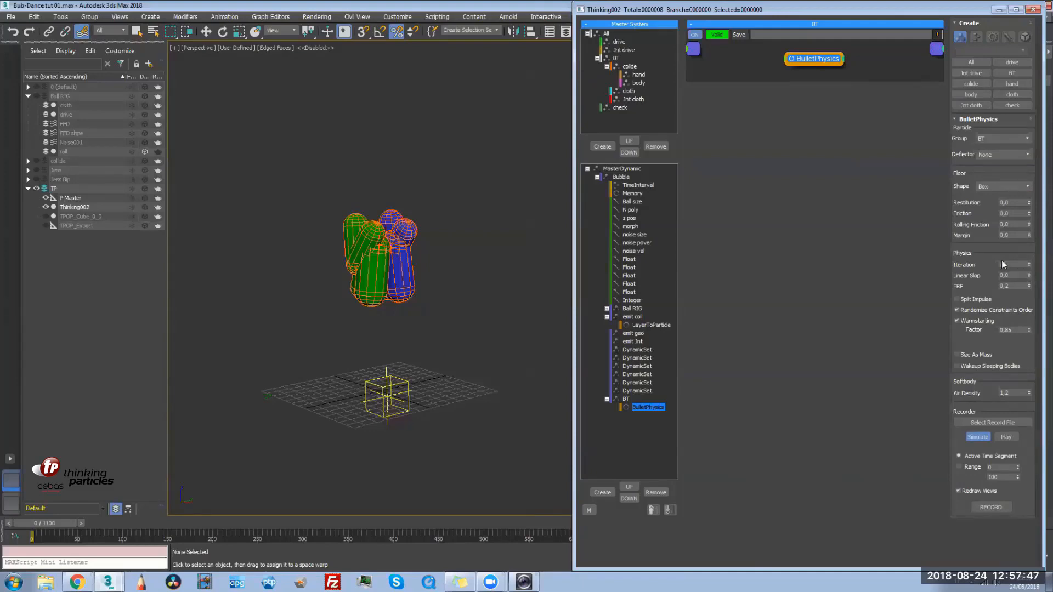
drag(1030, 285, 1021, 236)
click(1019, 264)
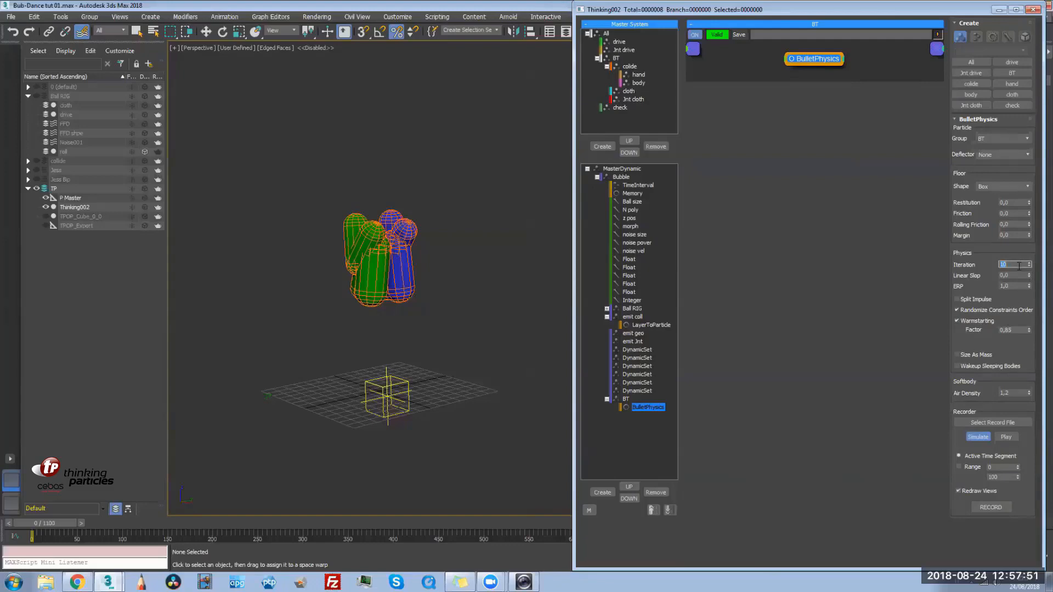
click(983, 249)
Add a BTRigidBody operator in the emit coll set, fed by LayerToParticle's born particle output and placed close beside it
click(620, 177)
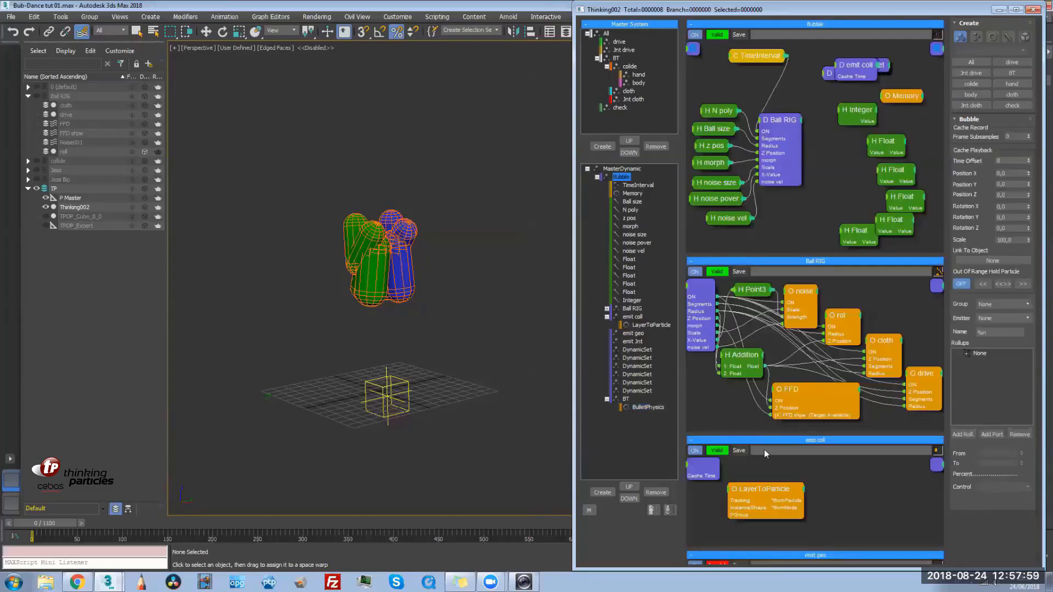
scroll(765, 449, down, 5)
drag(756, 258, 736, 257)
right_click(775, 253)
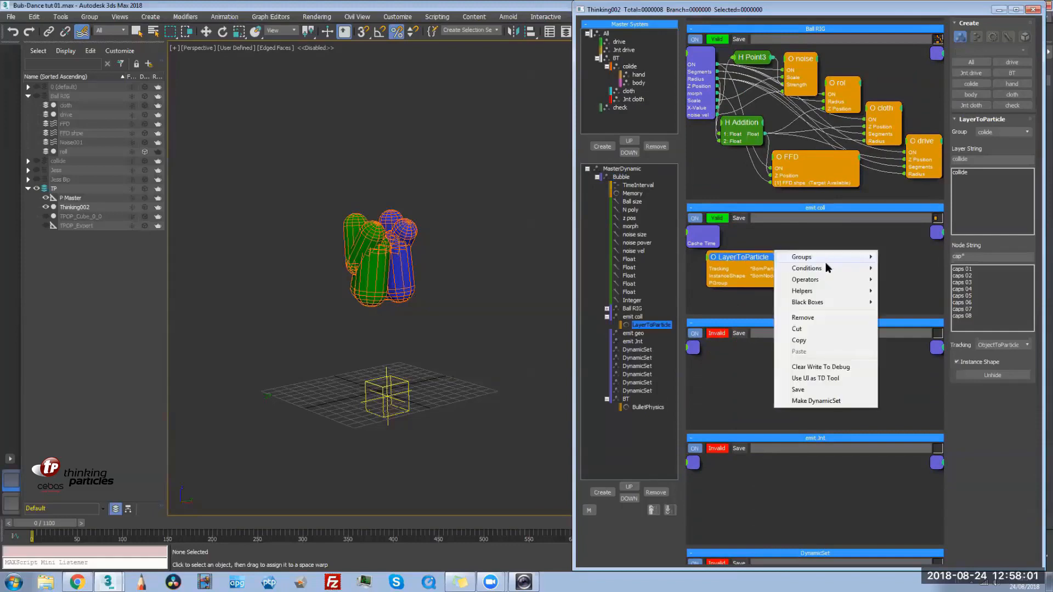
mouse_move(821, 282)
mouse_move(934, 409)
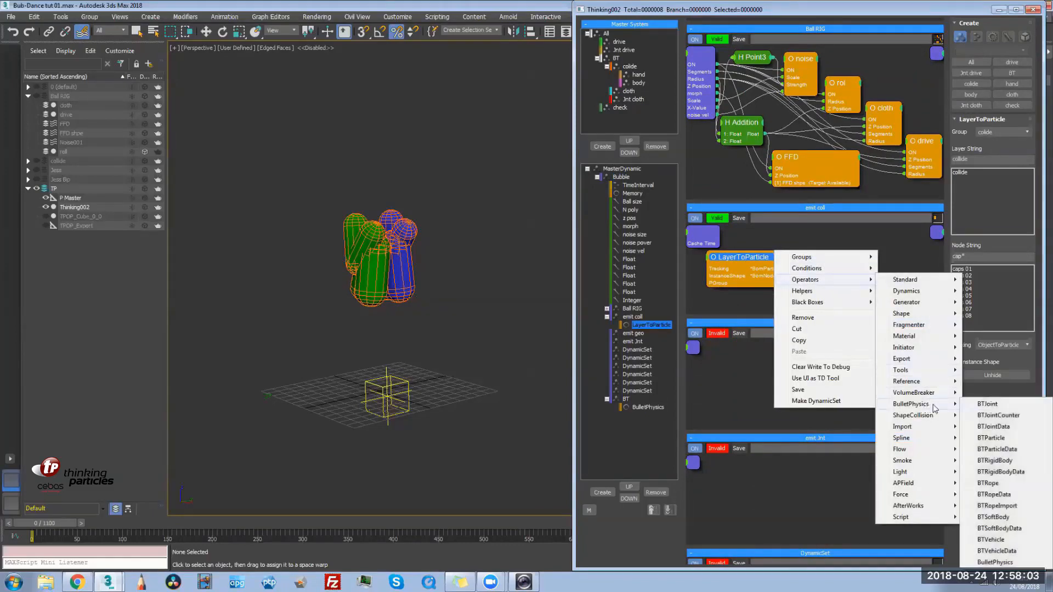
click(994, 461)
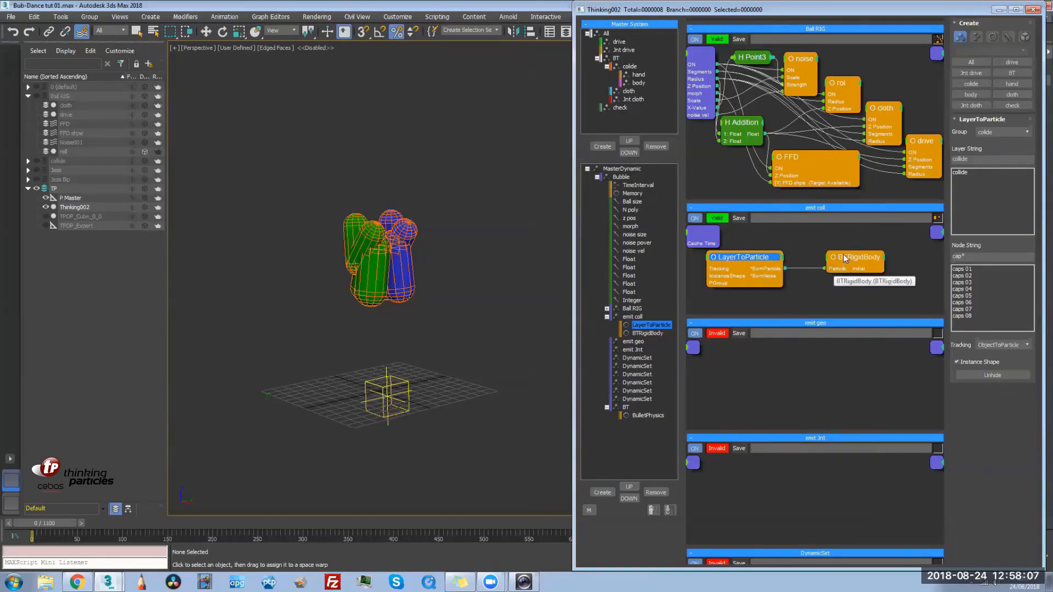
drag(844, 260, 815, 255)
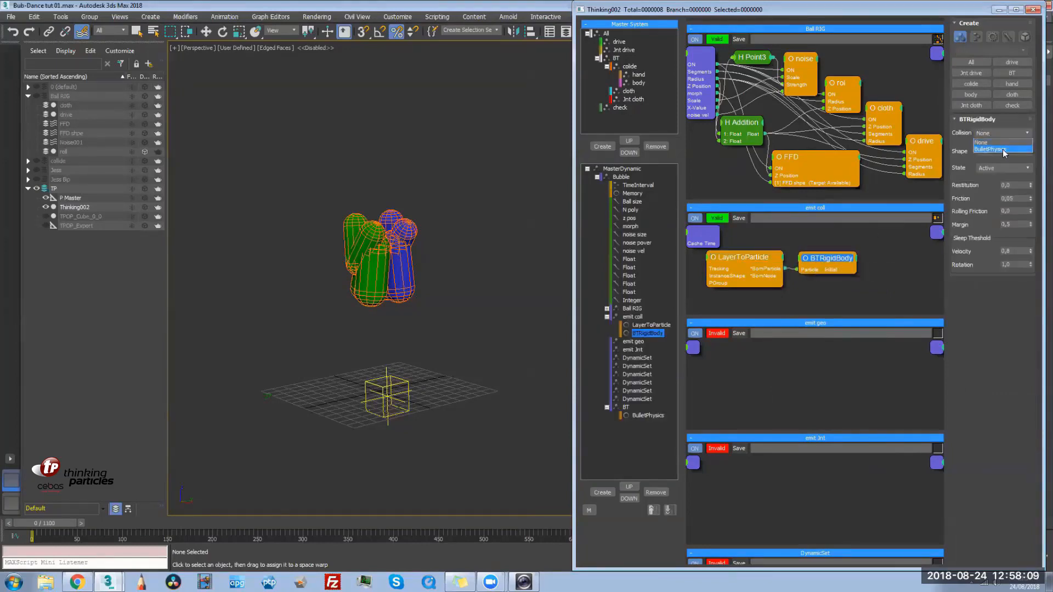
Set the BTRigidBody collision to BulletPhysics, shape Convex Hull, state Kinematic, friction 0, margin 10 and both sleep thresholds to 0
click(1008, 149)
click(1007, 168)
click(1009, 168)
click(998, 191)
right_click(1030, 251)
double_click(1014, 224)
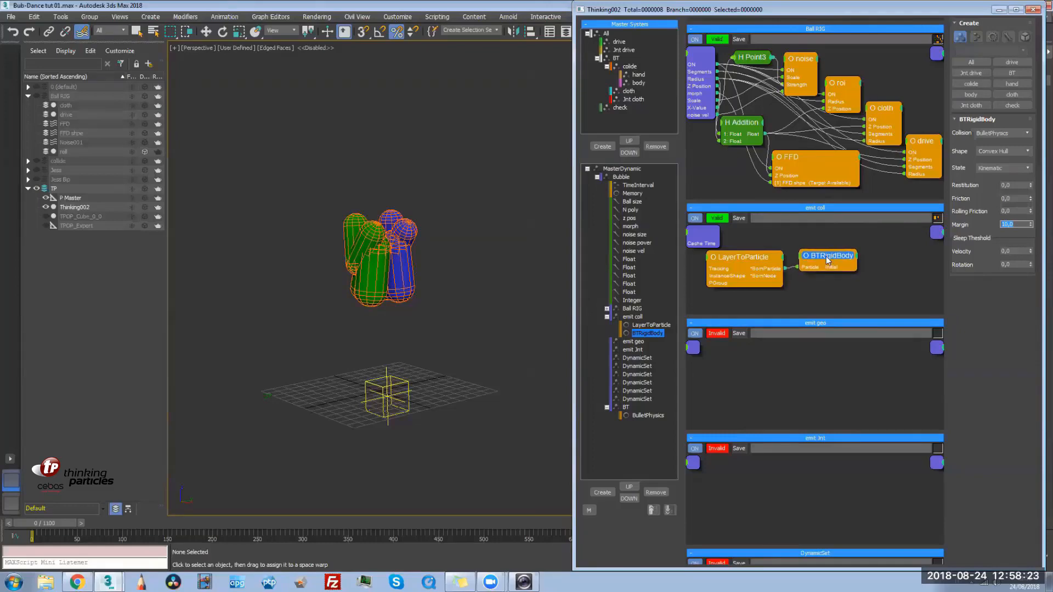
right_click(988, 236)
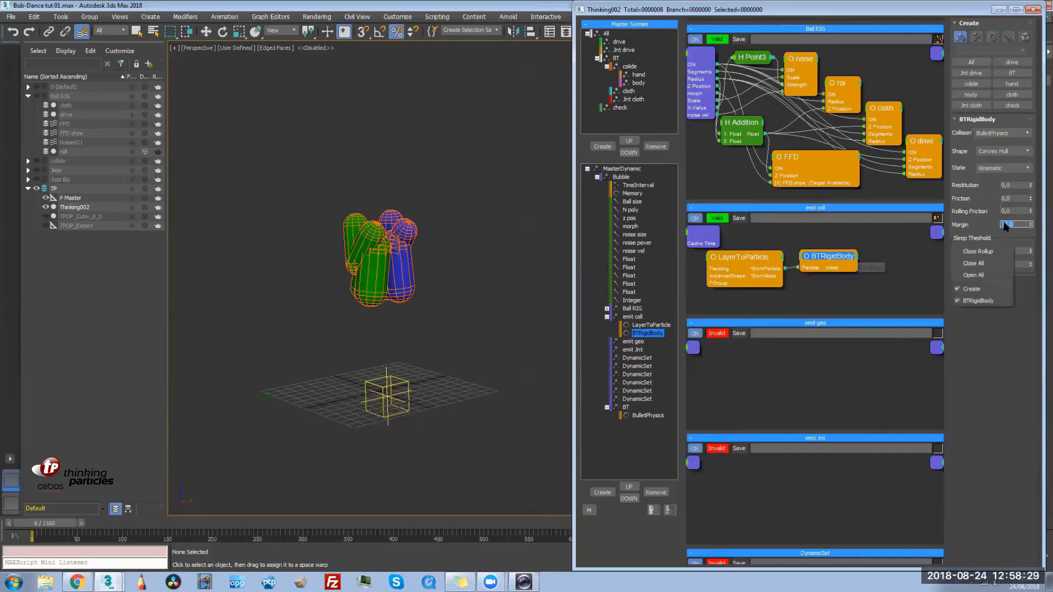
click(985, 225)
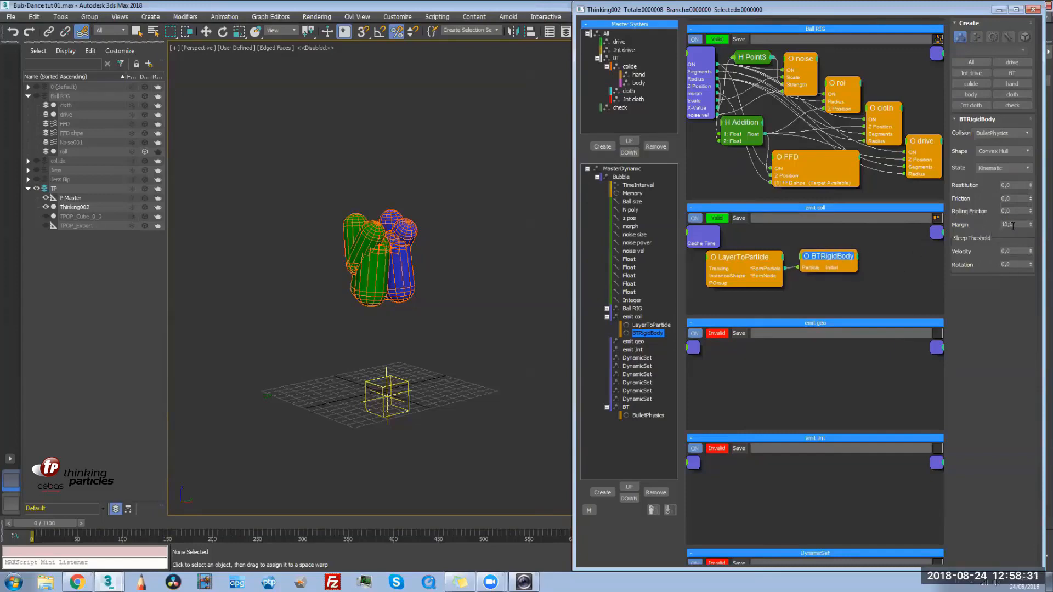
Collapse the LayerToParticle and BTRigidBody nodes and rename the LayerToParticle operator as arms
click(743, 258)
drag(746, 258, 750, 258)
click(825, 258)
drag(818, 256, 808, 255)
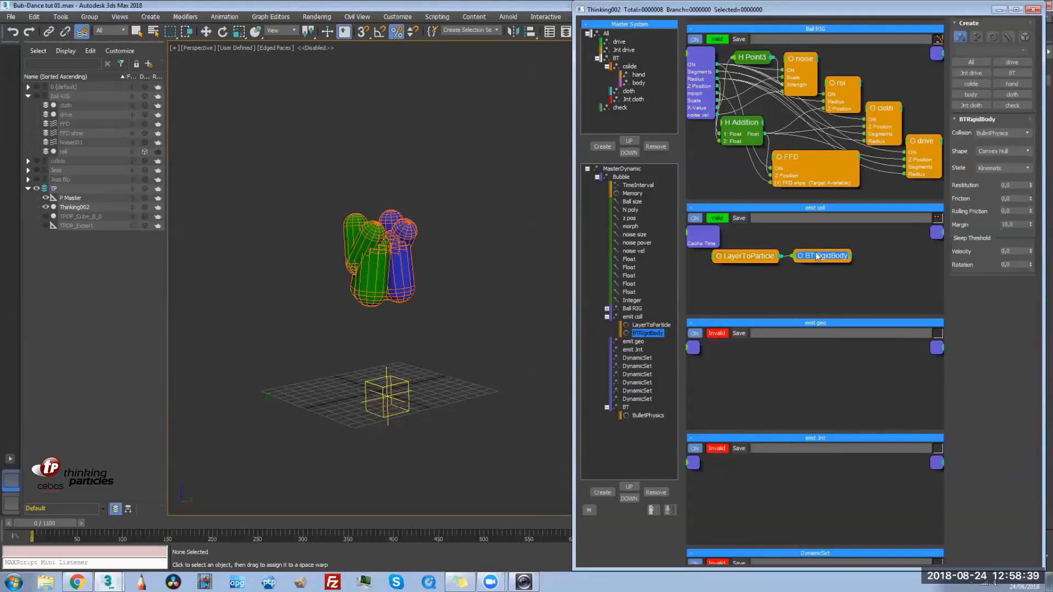
click(757, 256)
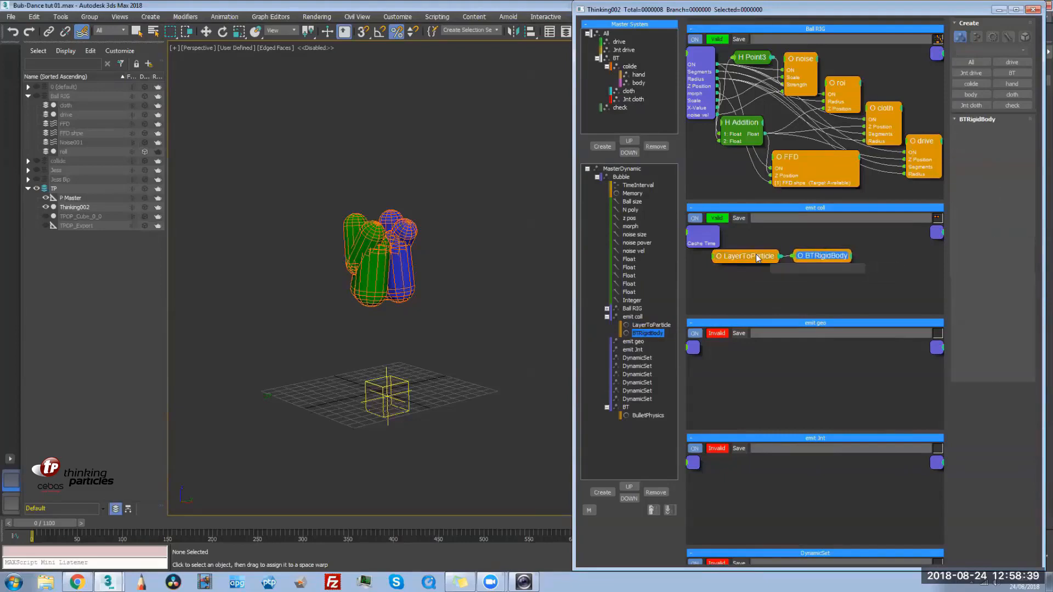
click(651, 326)
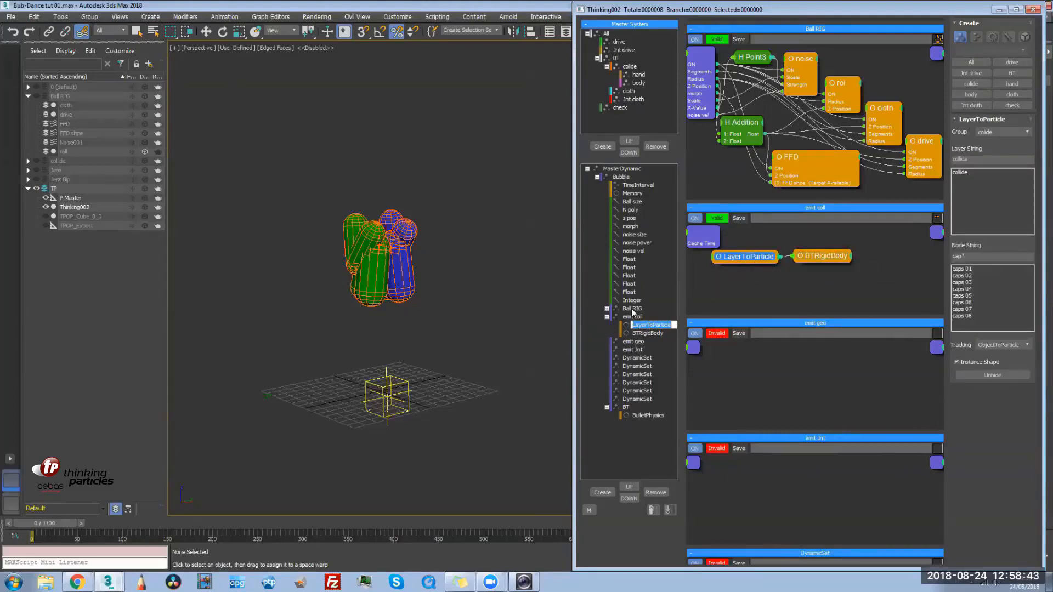
text(arms)
key(Return)
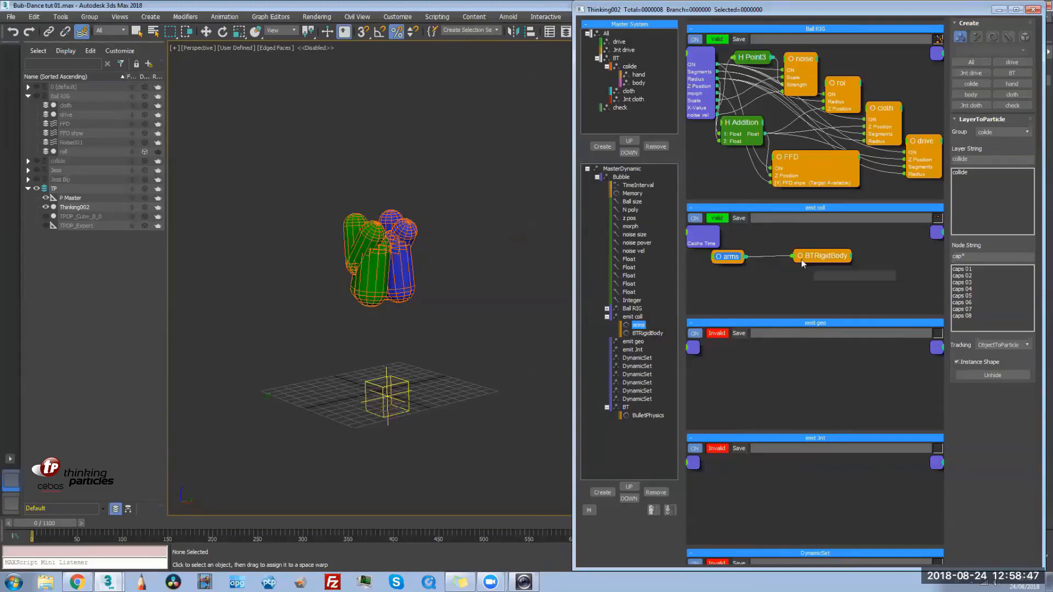
Move the BTRigidBody node closer to arms and shorten its name to BTRigid
drag(823, 256, 790, 255)
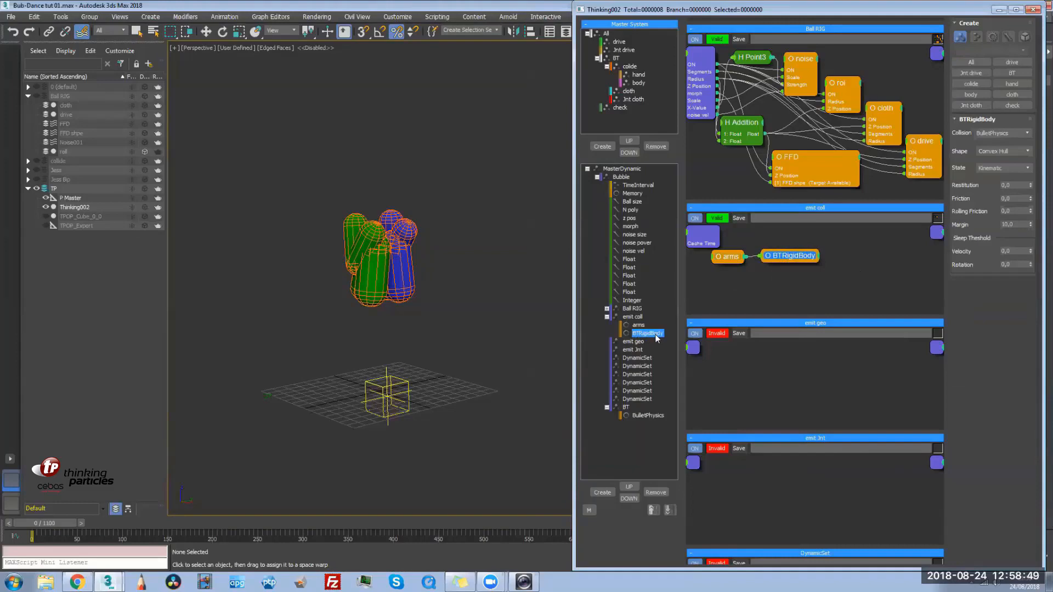
key(BackSpace)
key(BackSpace)
key(BackSpace)
key(BackSpace)
key(Return)
click(779, 258)
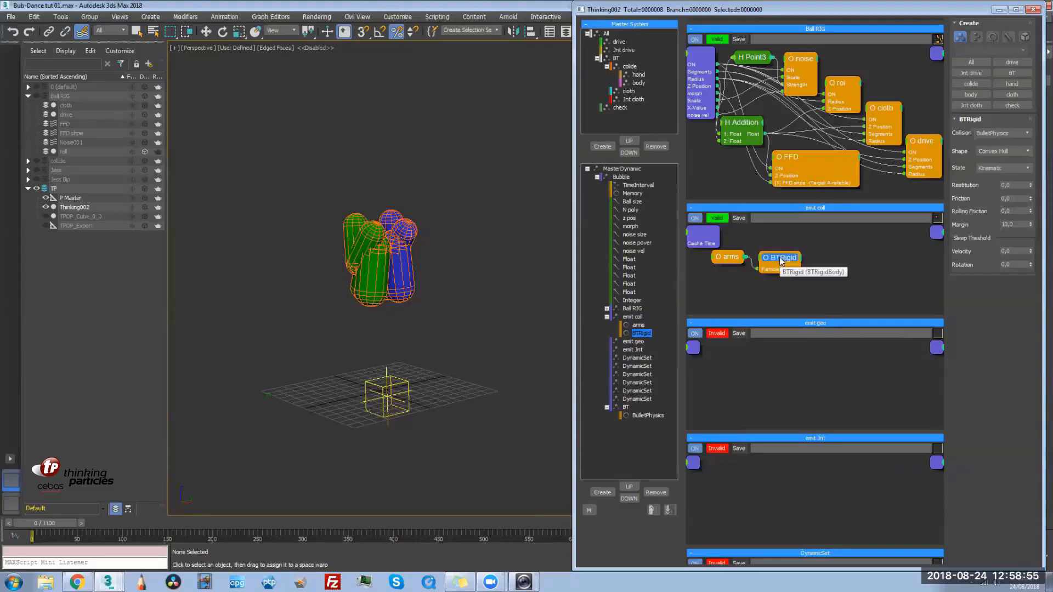
Duplicate the connected arms and BTRigid pair three times and arrange the four pairs in the emit coll set
drag(711, 278, 803, 249)
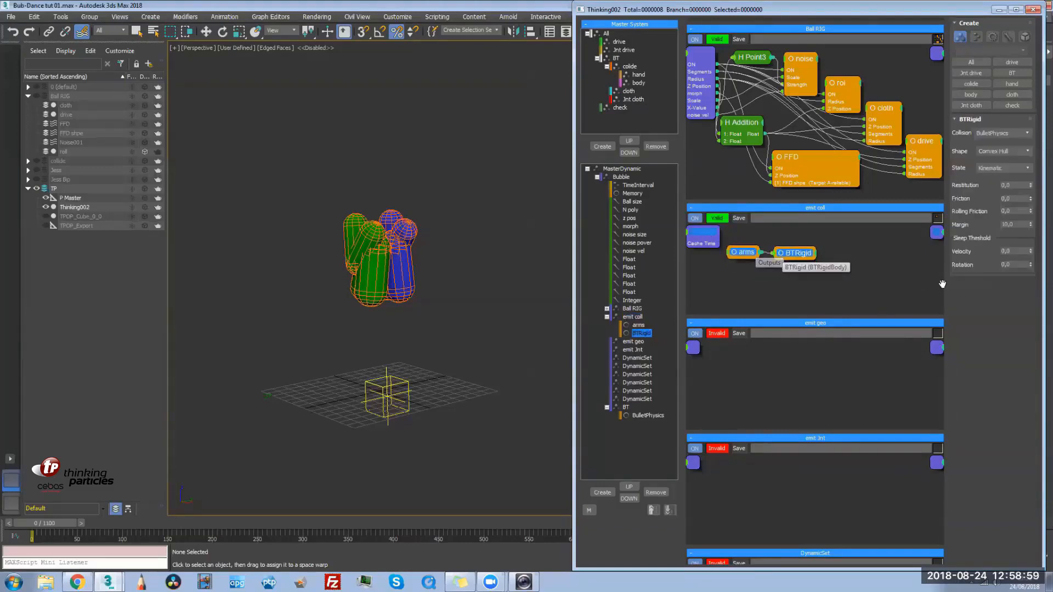
click(893, 291)
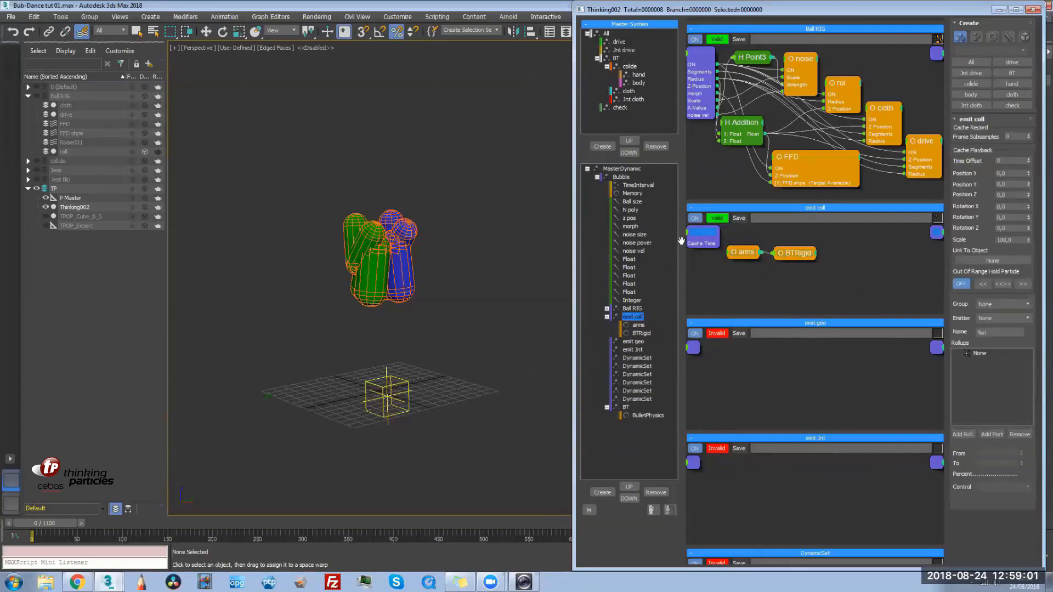
mouse_move(730, 232)
mouse_down()
mouse_move(811, 261)
mouse_move(770, 252)
mouse_move(784, 282)
mouse_move(875, 247)
mouse_move(885, 275)
mouse_up()
Set the node string of the arms copy directly below the original to f*
click(729, 276)
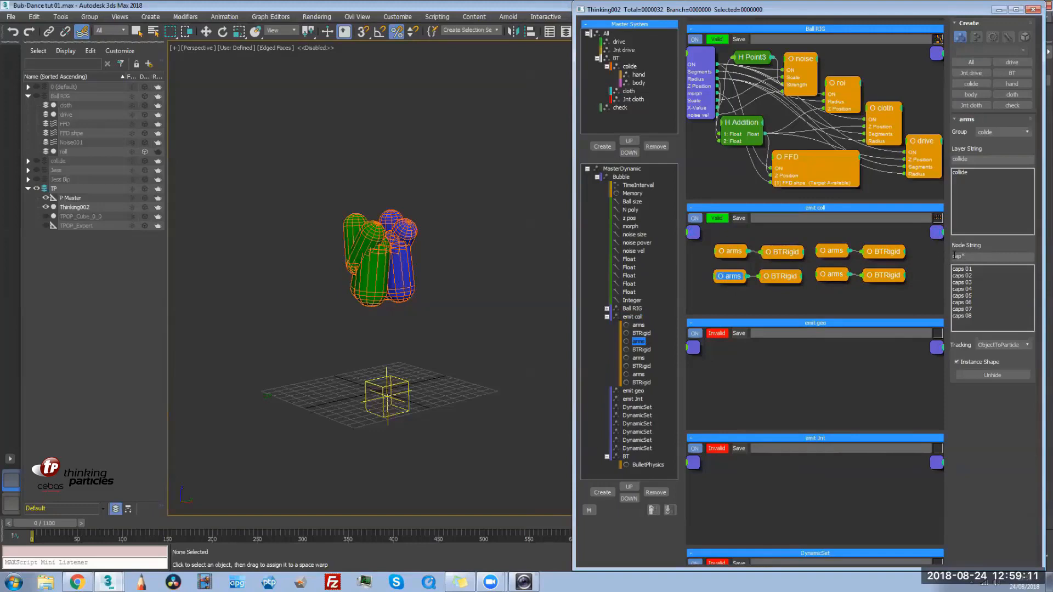
drag(963, 254, 939, 265)
text(f*)
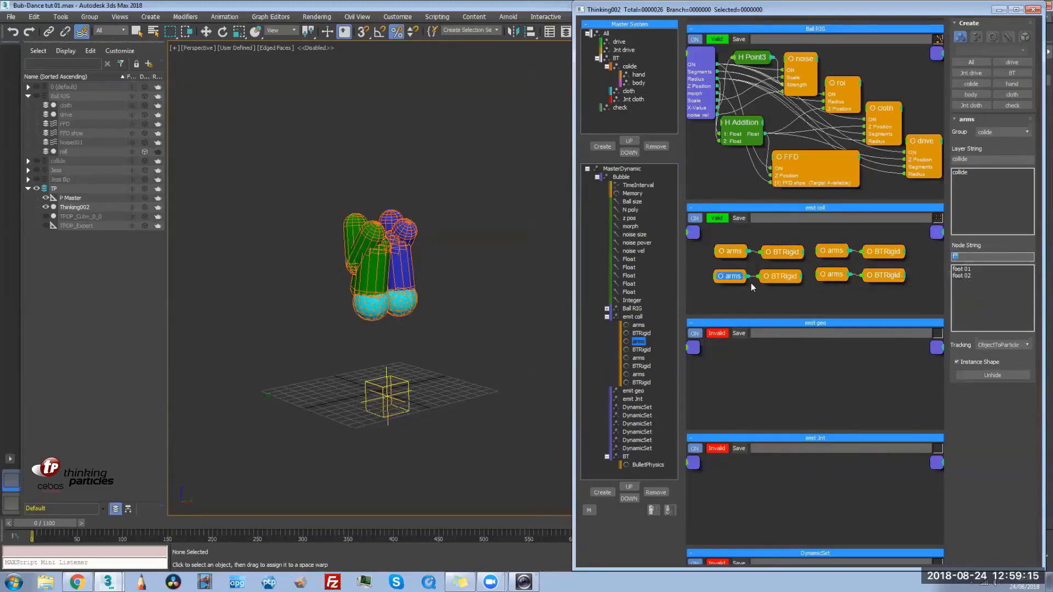
Set the node string of the arms copy diagonally opposite the original to h*
click(835, 276)
drag(833, 275, 823, 277)
drag(962, 257, 938, 263)
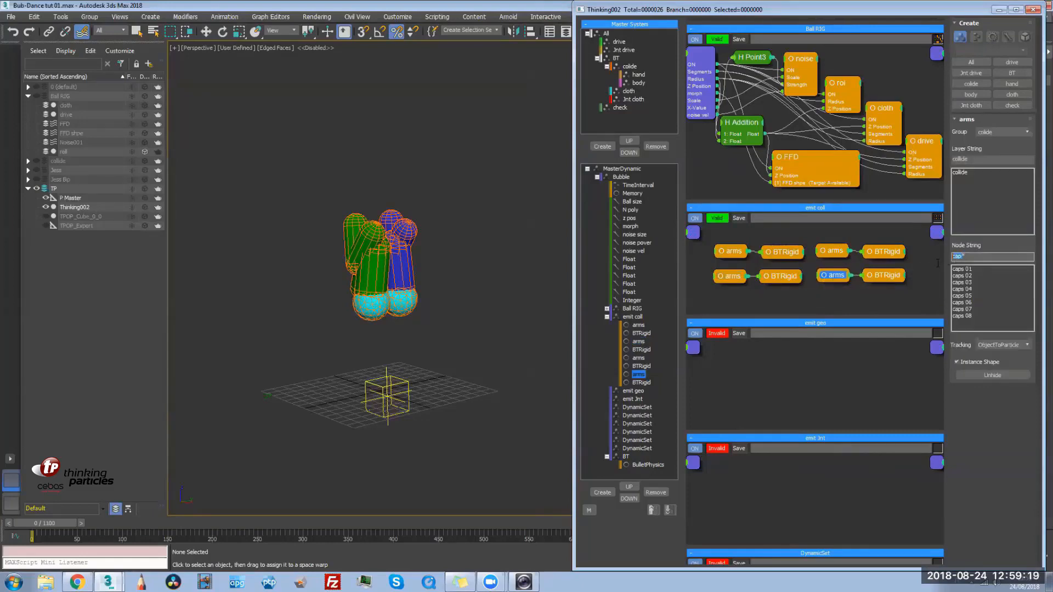
text(h*)
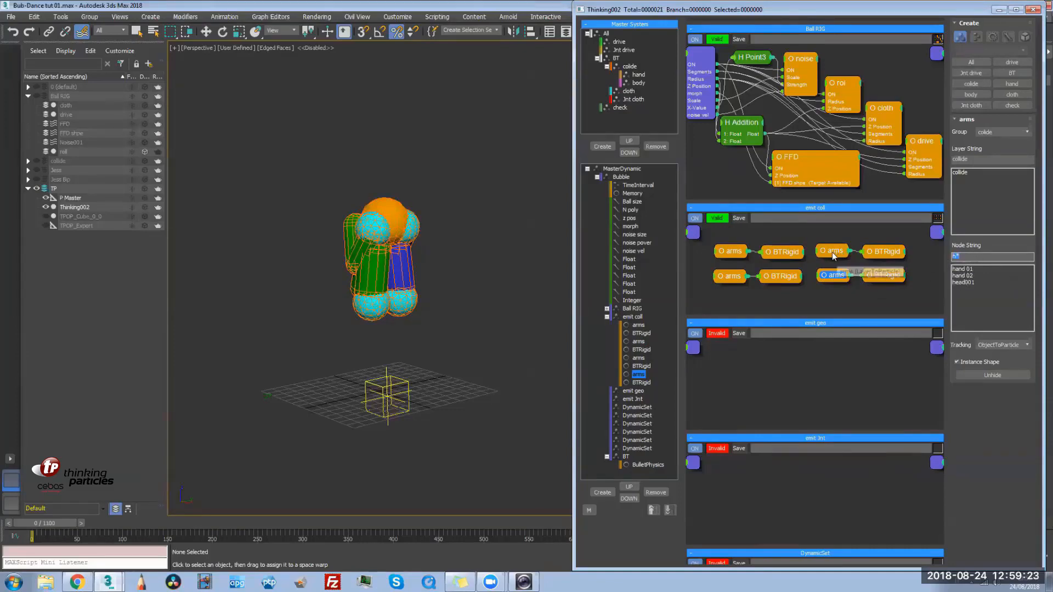
Set the node string of the remaining arms copy, beside the original pair, to bo*
drag(833, 256, 838, 254)
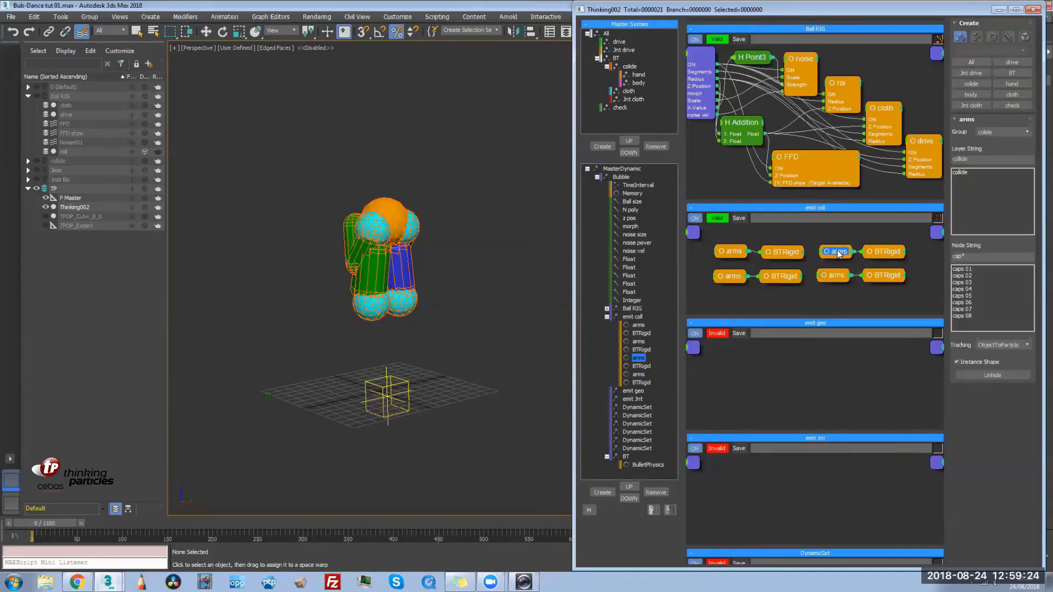
double_click(959, 258)
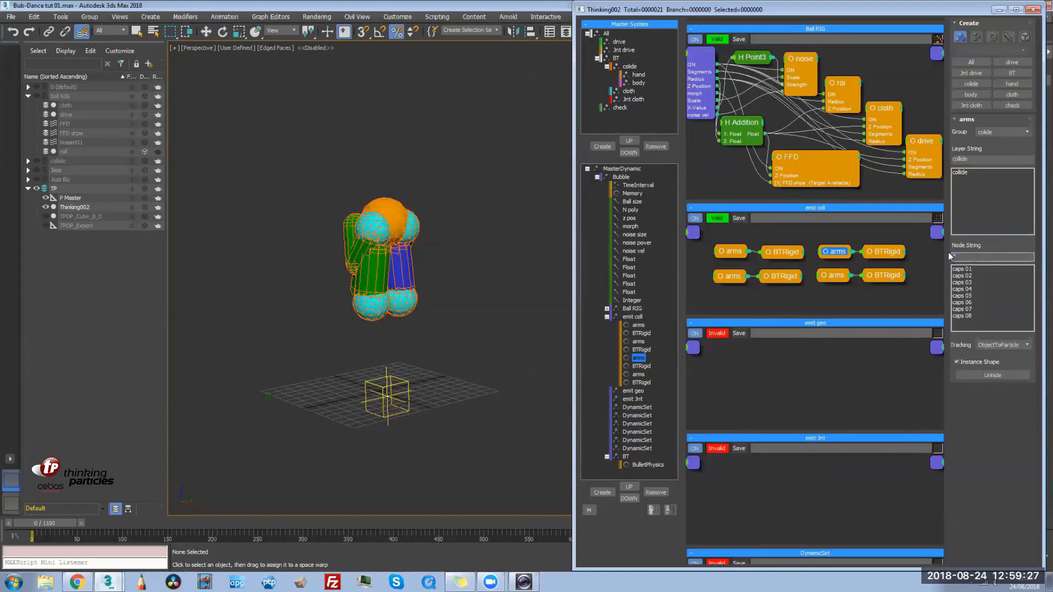
key(Return)
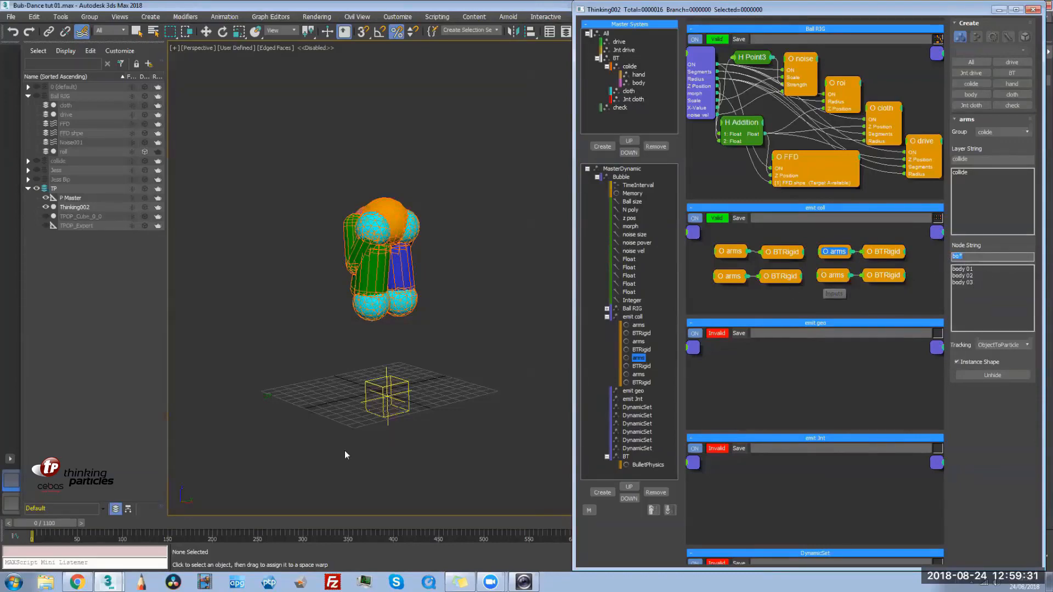
Play and scrub the animation to examine the emitted collision shapes, and check the settings of the BTRigid operators
click(66, 527)
key(/)
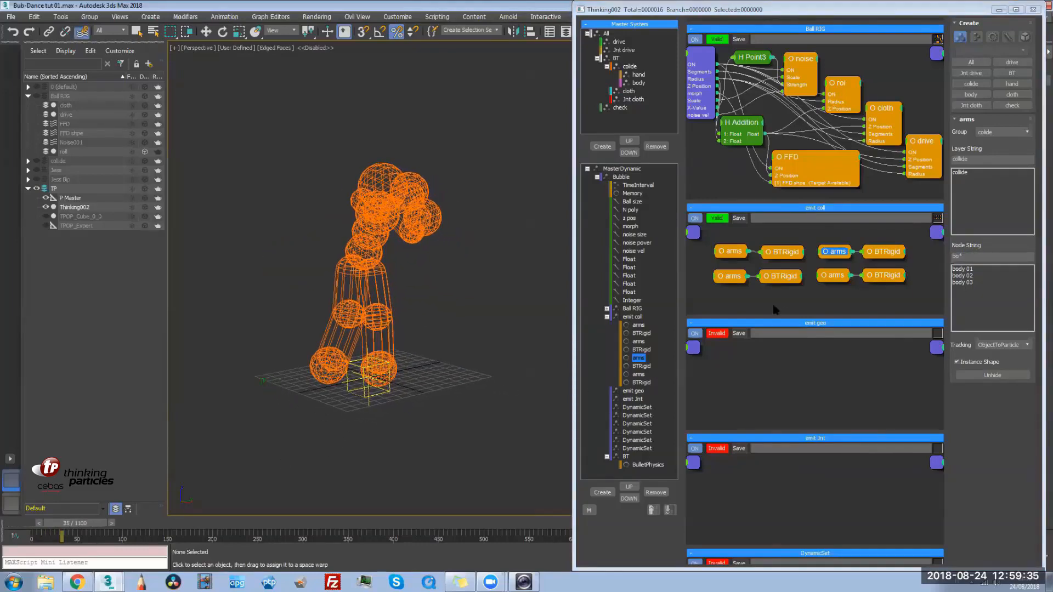
click(842, 292)
drag(80, 524, 200, 541)
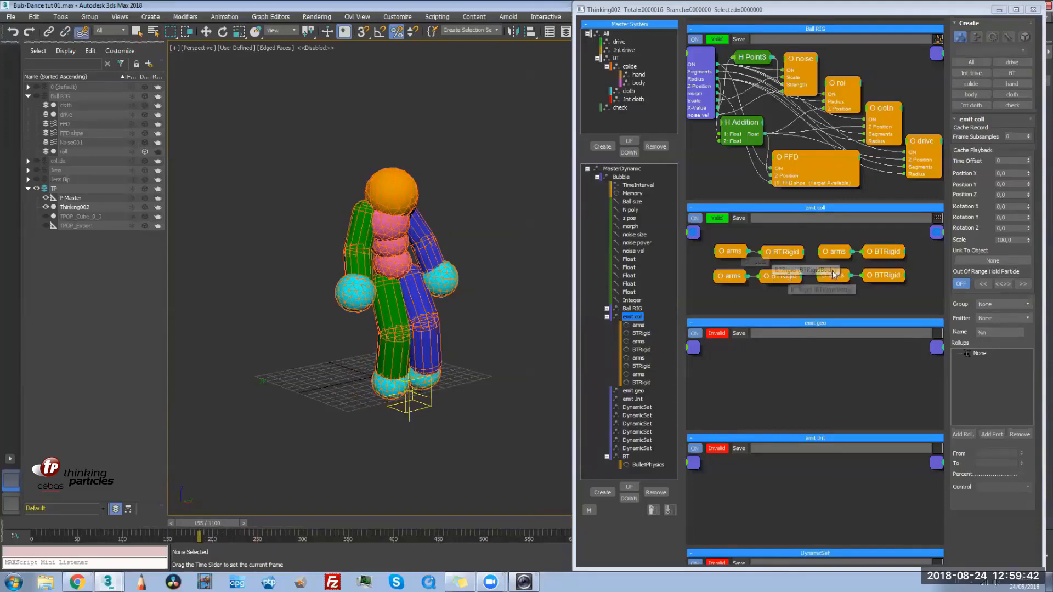
click(787, 253)
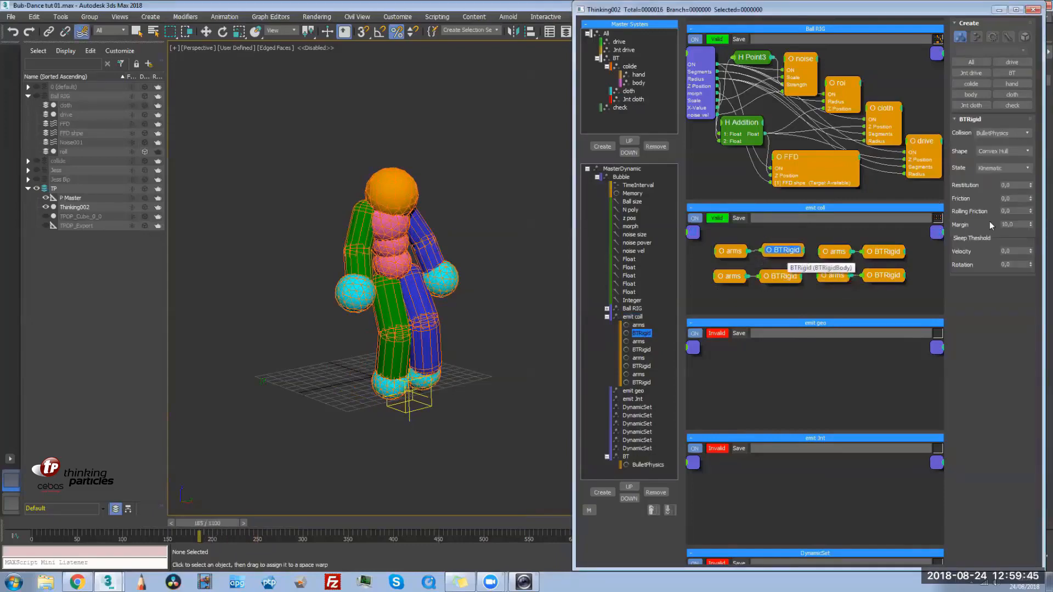
click(886, 252)
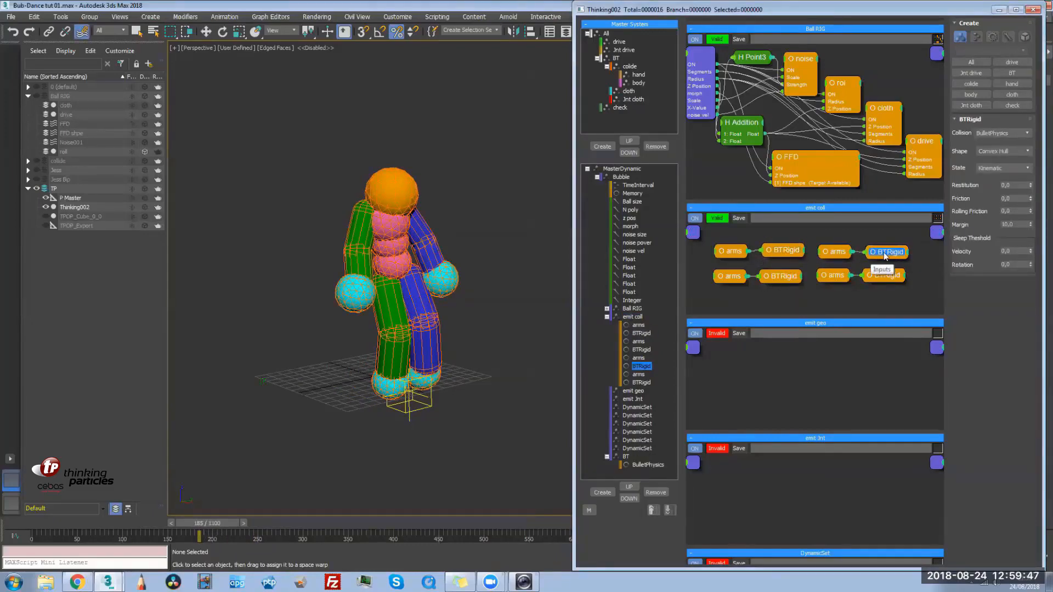
Rename the arms copy with node string bo* as body and the one with h* as hands
click(841, 253)
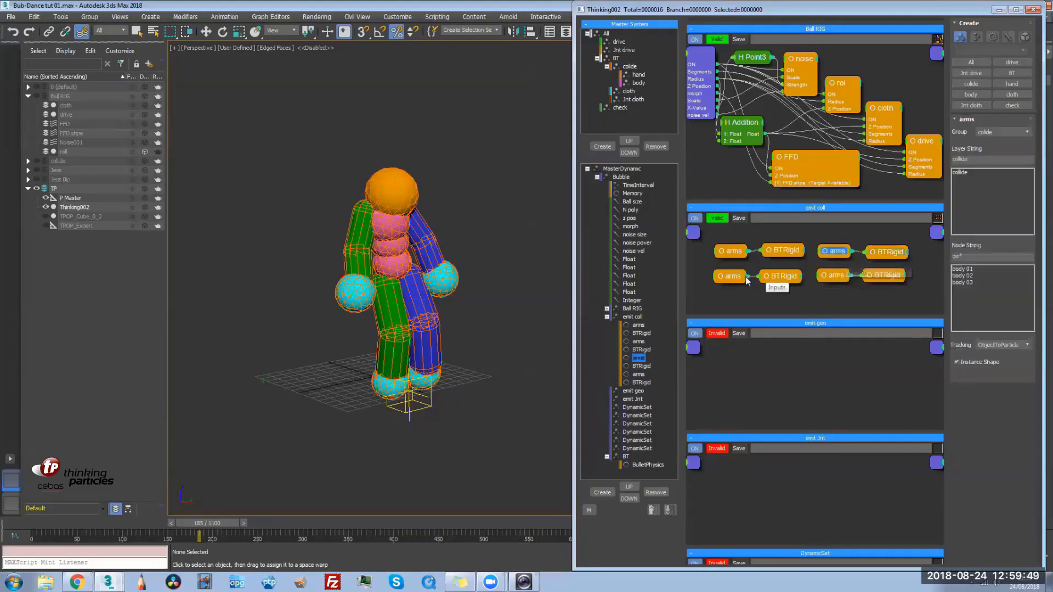
click(640, 359)
text(vody)
key(Return)
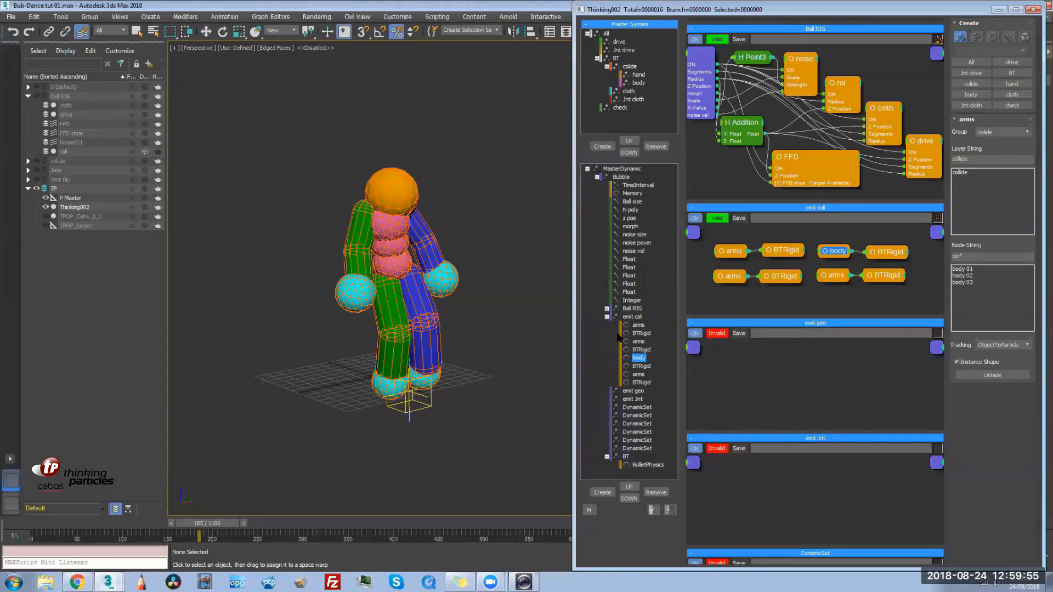
click(842, 277)
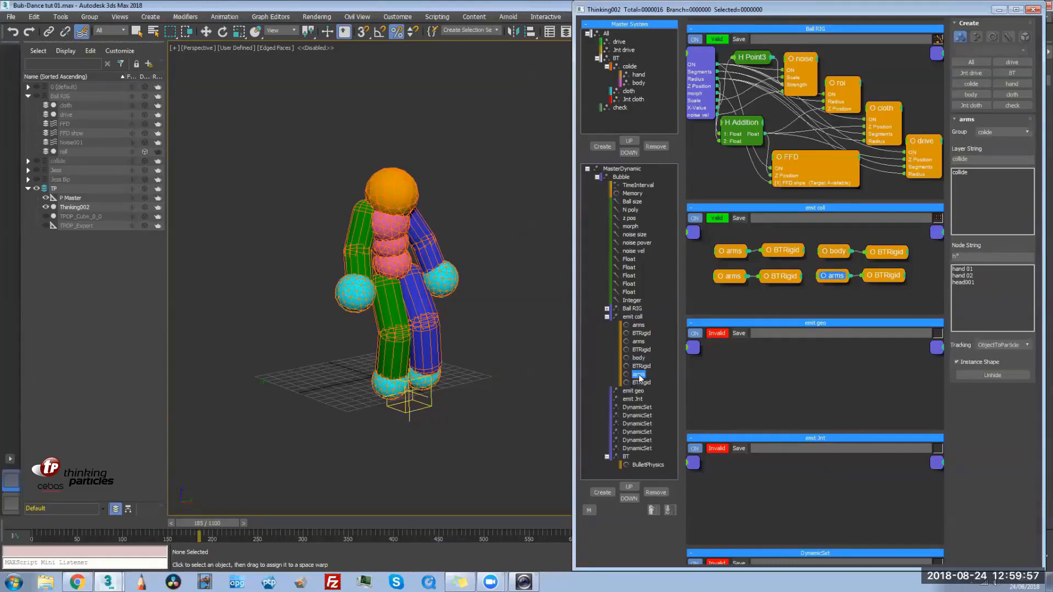
text(han)
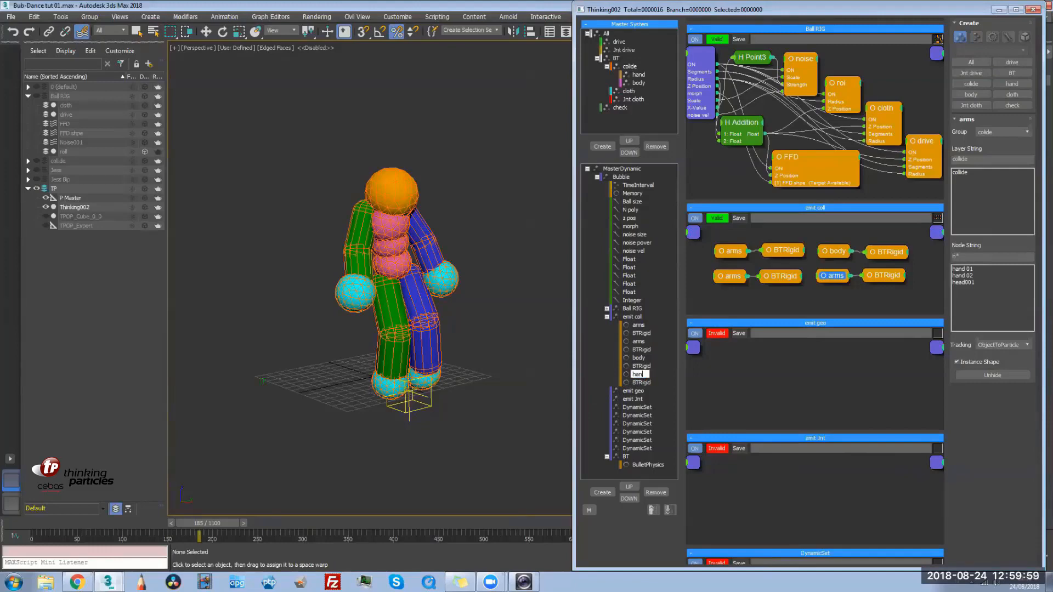
text(ds)
Rename the remaining arms copy, the one with foot objects in its node list, as feet
click(639, 341)
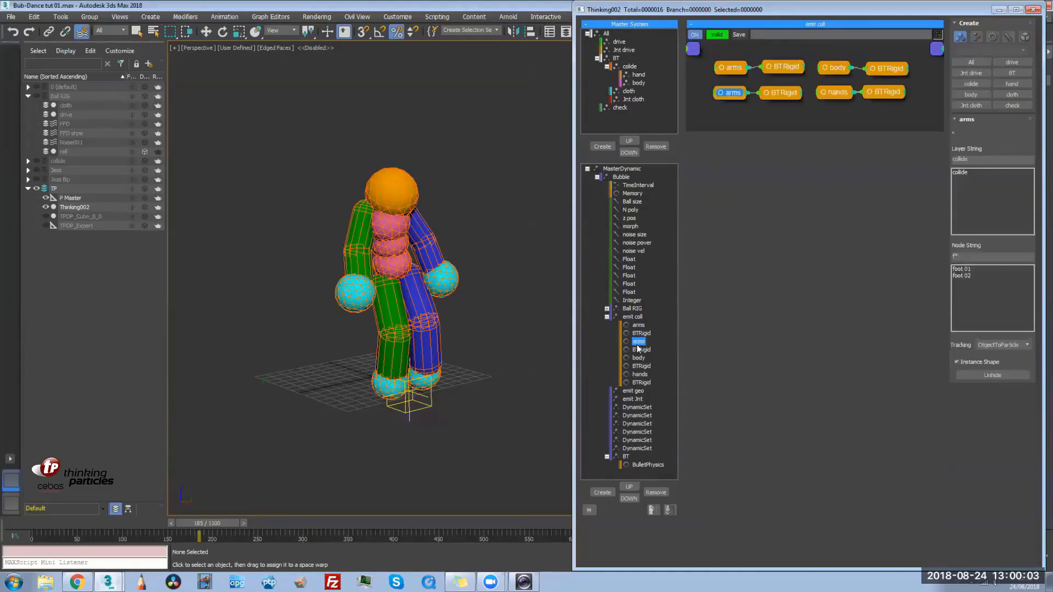
click(640, 343)
text(f)
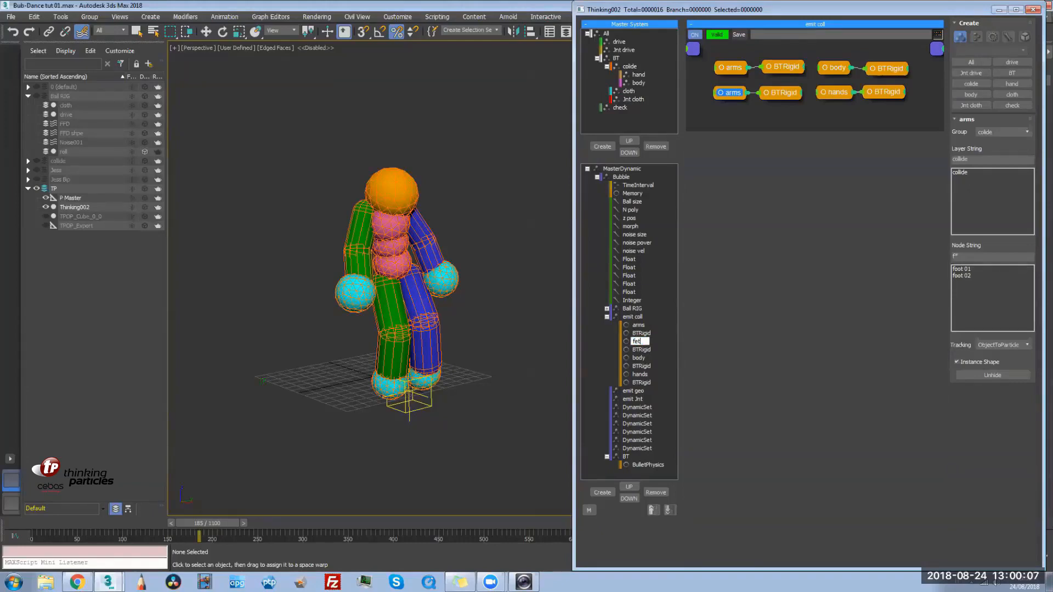
text(eet)
key(Return)
Check the BTRigid settings of the arms and set the margin of the body's BTRigid operator to 15
click(783, 68)
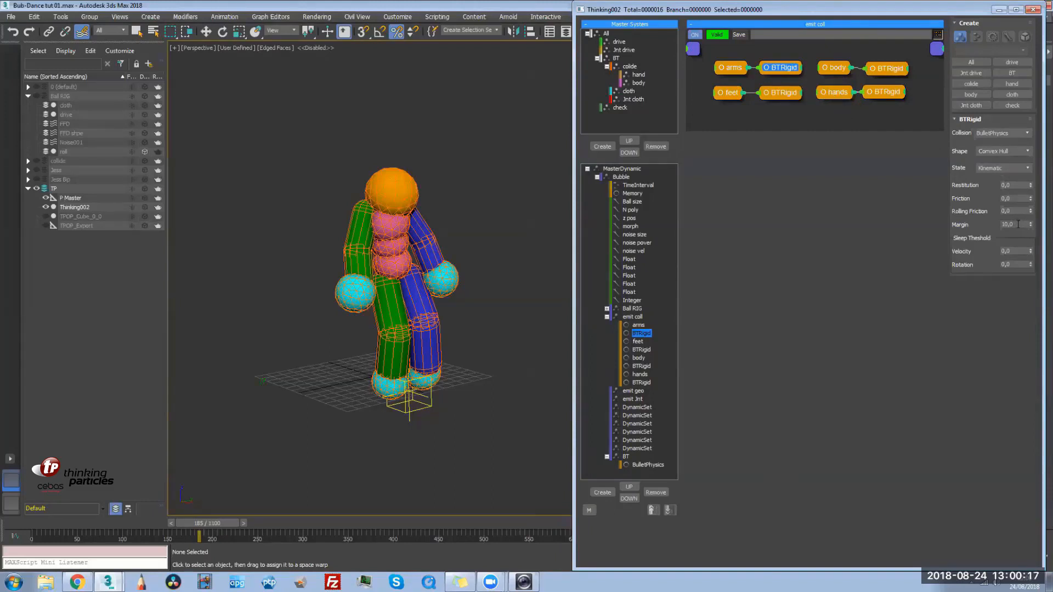
click(884, 69)
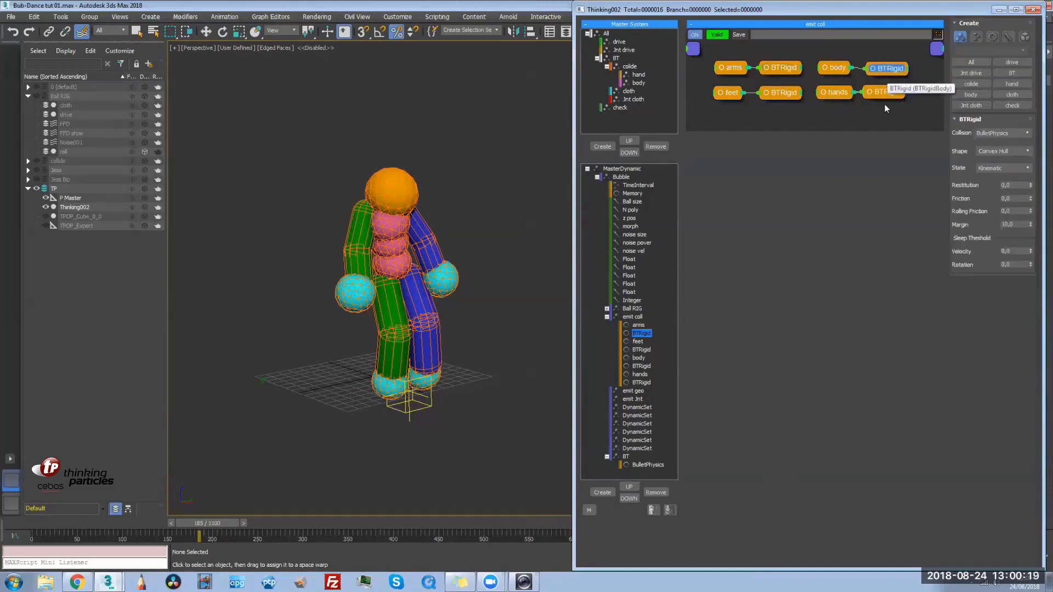
click(1018, 225)
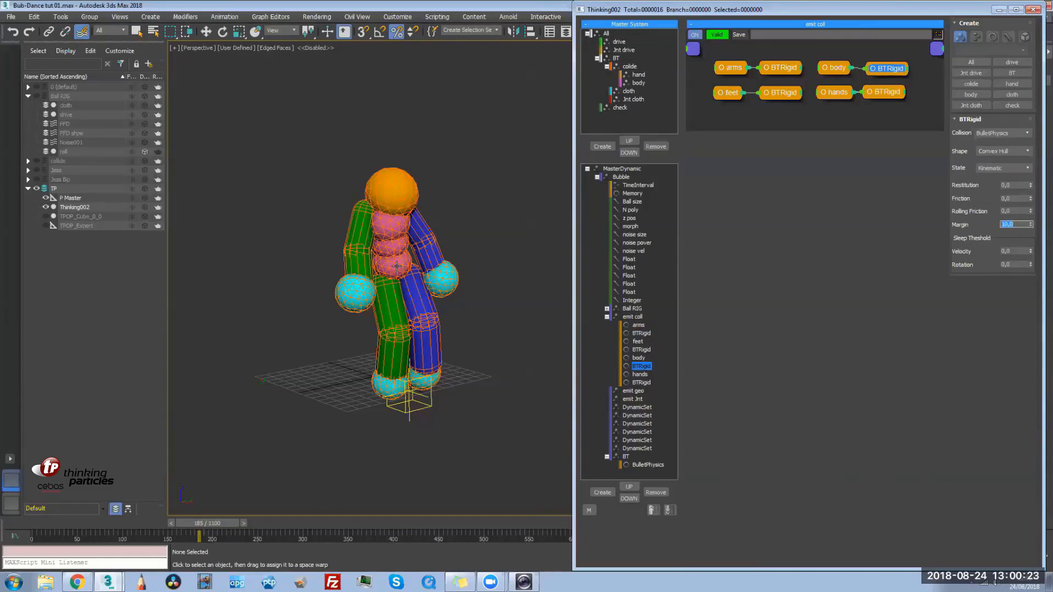
drag(1027, 250, 1028, 236)
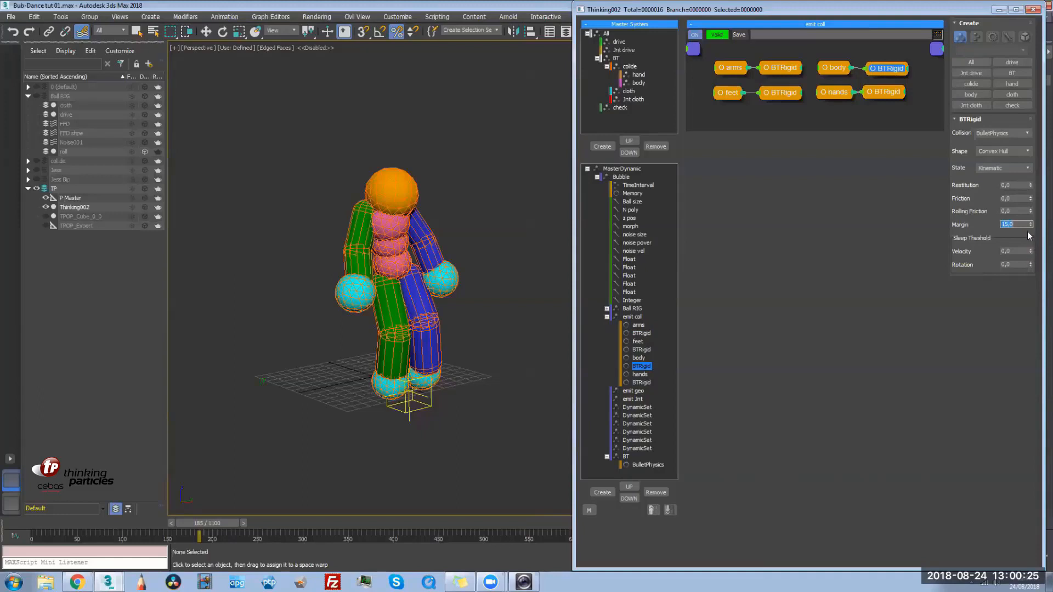
Check the feet's BTRigid operator and set the margin of the hands' BTRigid operator to 15
click(779, 92)
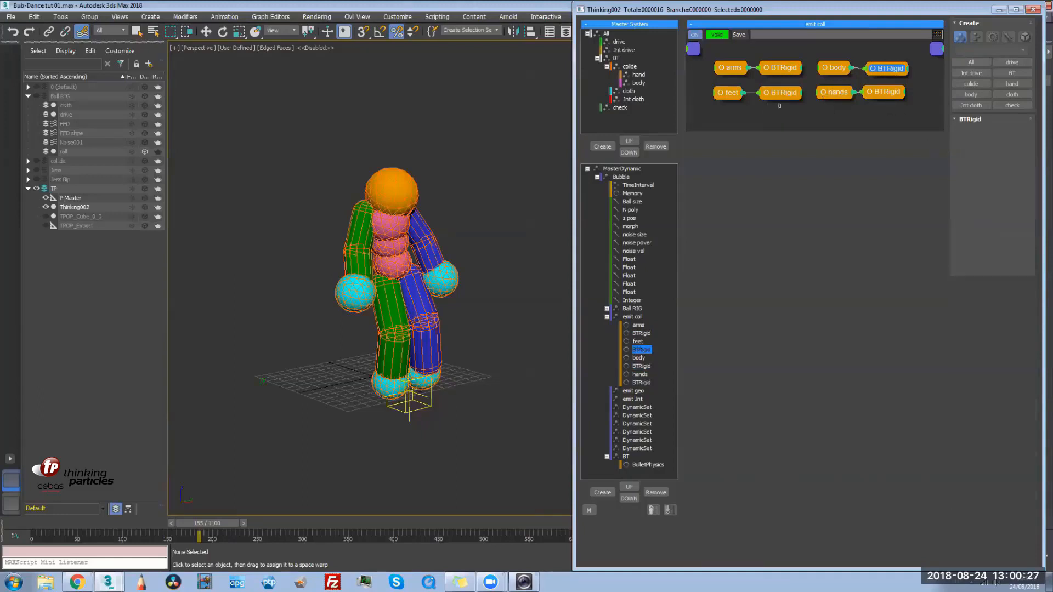
click(1010, 224)
click(885, 92)
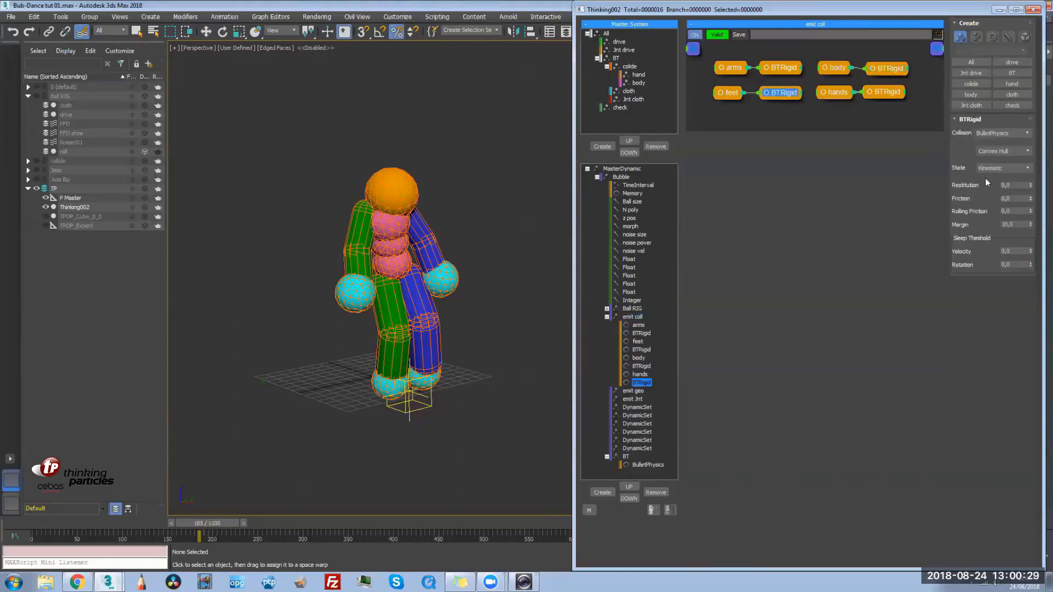
double_click(1022, 225)
text(15)
key(Return)
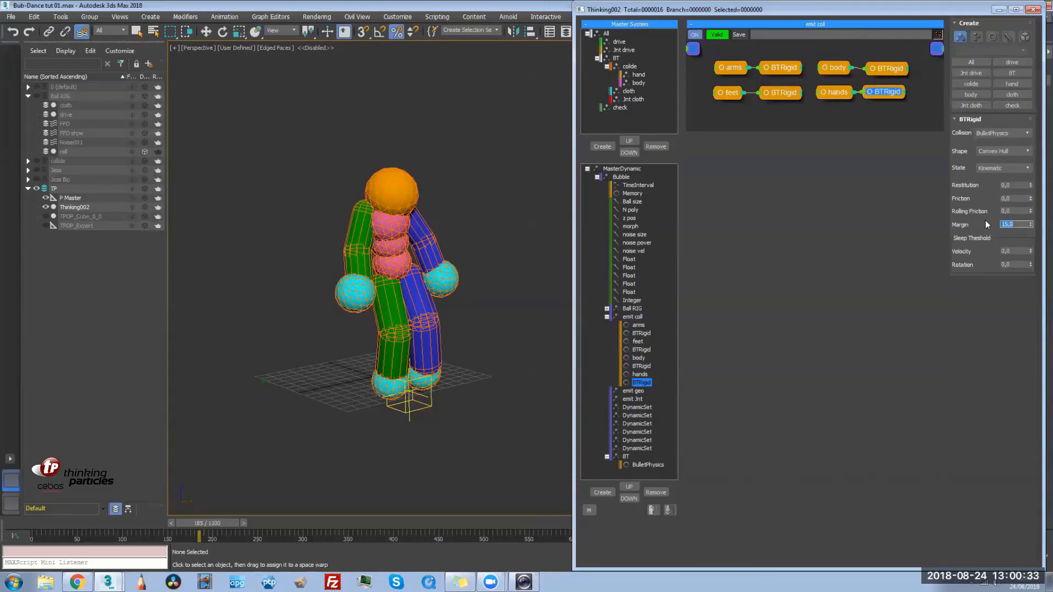
Collapse emit coll in the Bubble set and add two ObjToParticle generator operators to the emit geo dynamic set
click(621, 177)
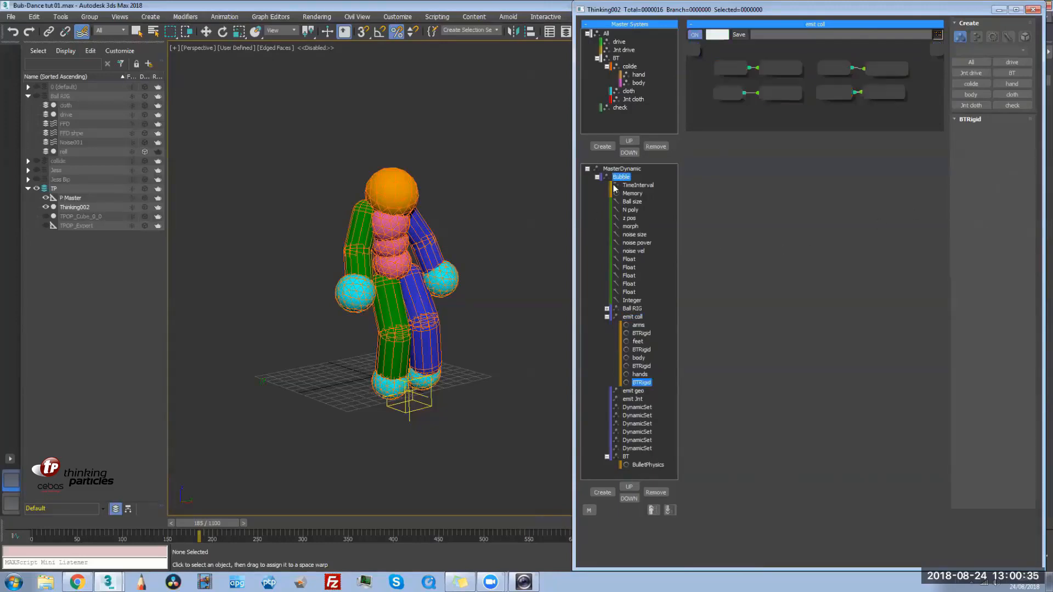
click(607, 316)
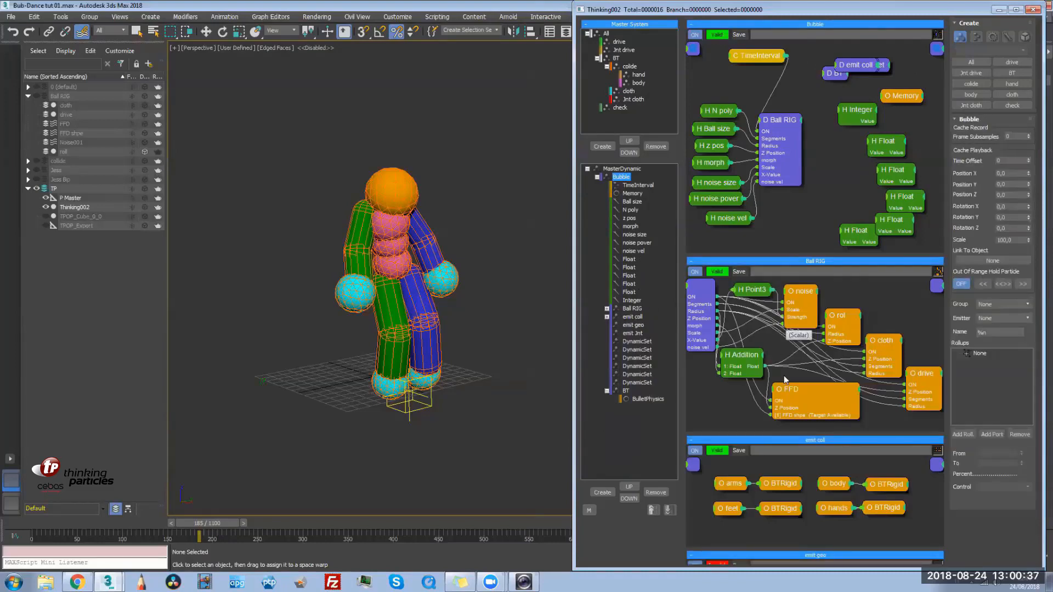
scroll(746, 383, down, 3)
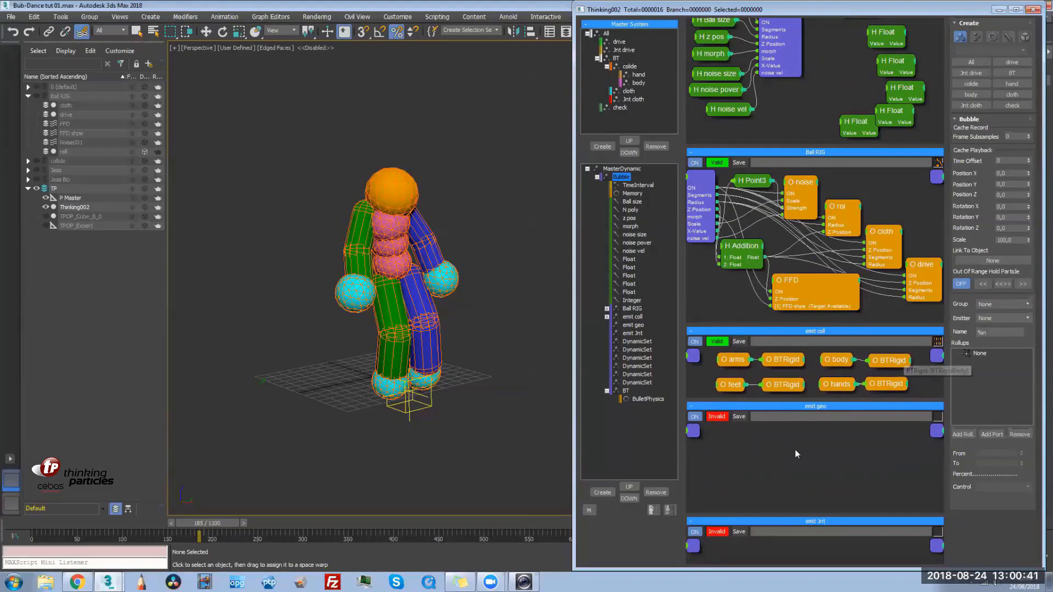
scroll(809, 458, down, 2)
scroll(809, 457, down, 3)
click(730, 268)
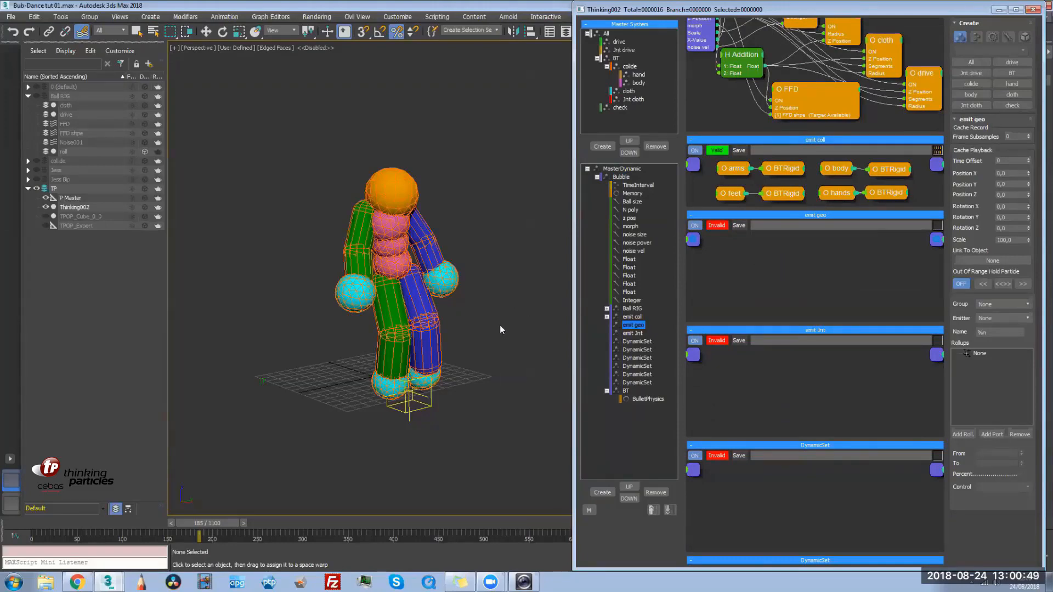
right_click(729, 254)
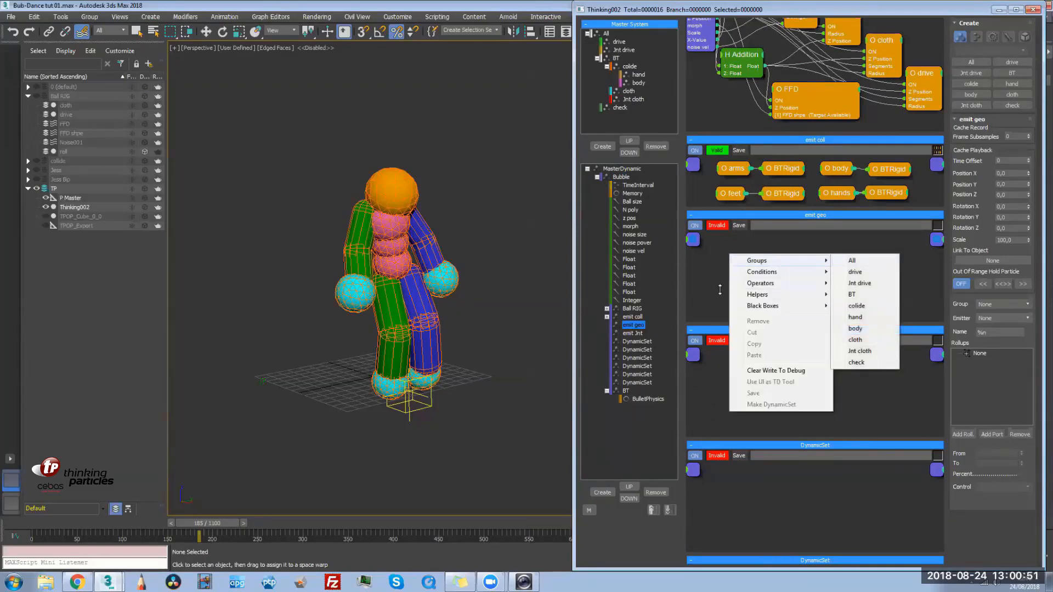
click(762, 256)
right_click(700, 257)
mouse_move(778, 286)
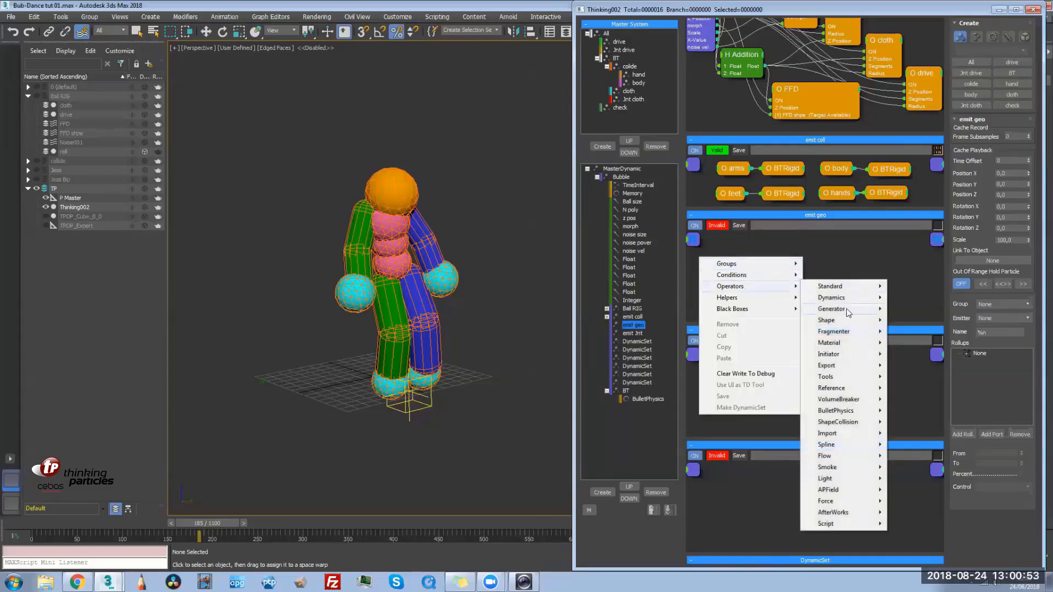
mouse_move(847, 313)
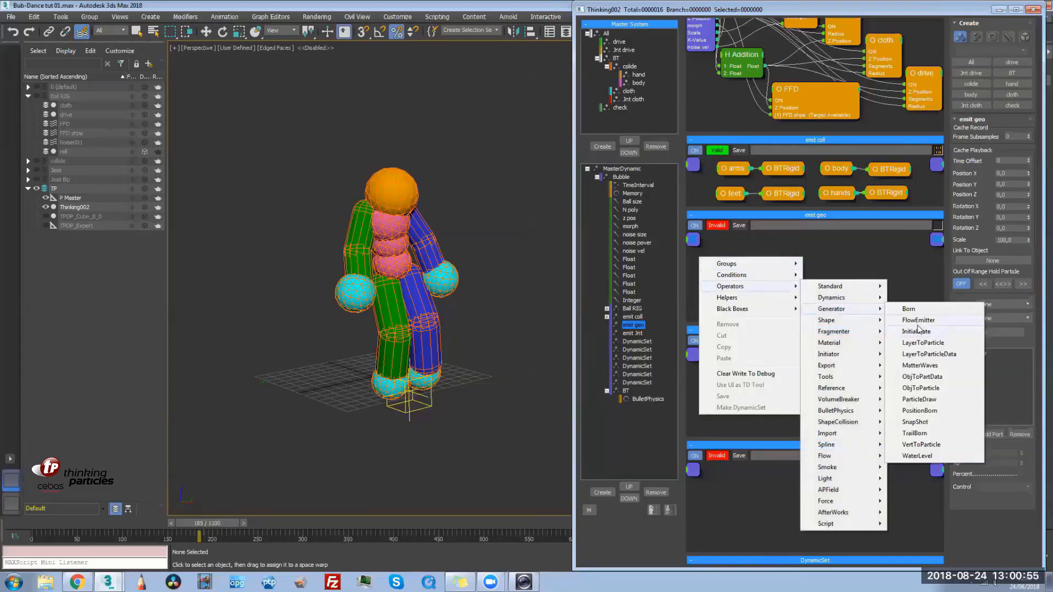
click(927, 388)
drag(756, 251, 867, 266)
drag(757, 251, 754, 249)
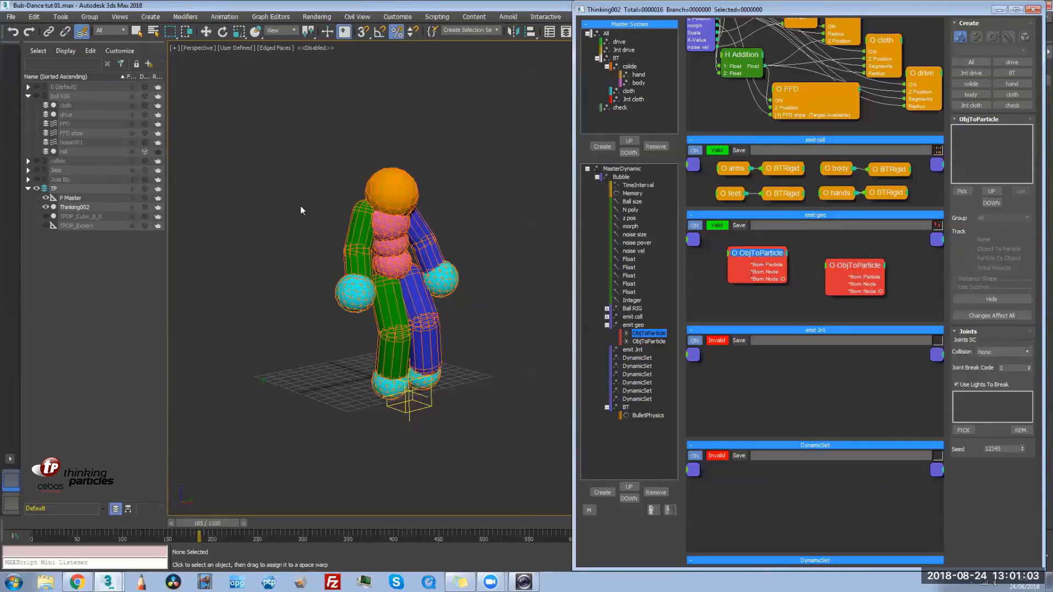
Pick the cloth object for the first ObjToParticle operator and the drive object for the second one
click(962, 191)
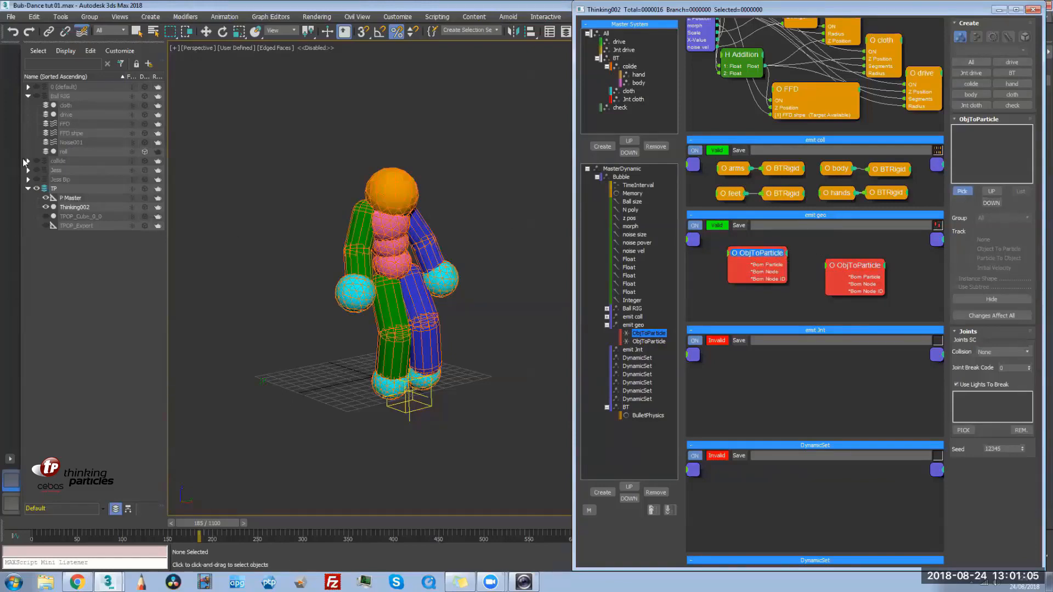
click(67, 106)
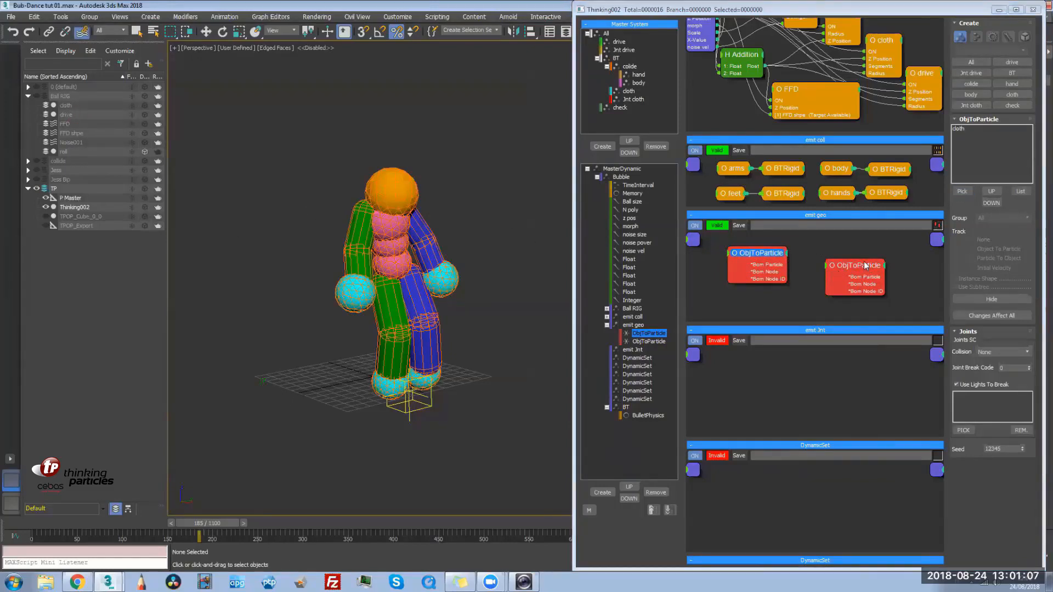
drag(856, 266, 850, 268)
click(963, 191)
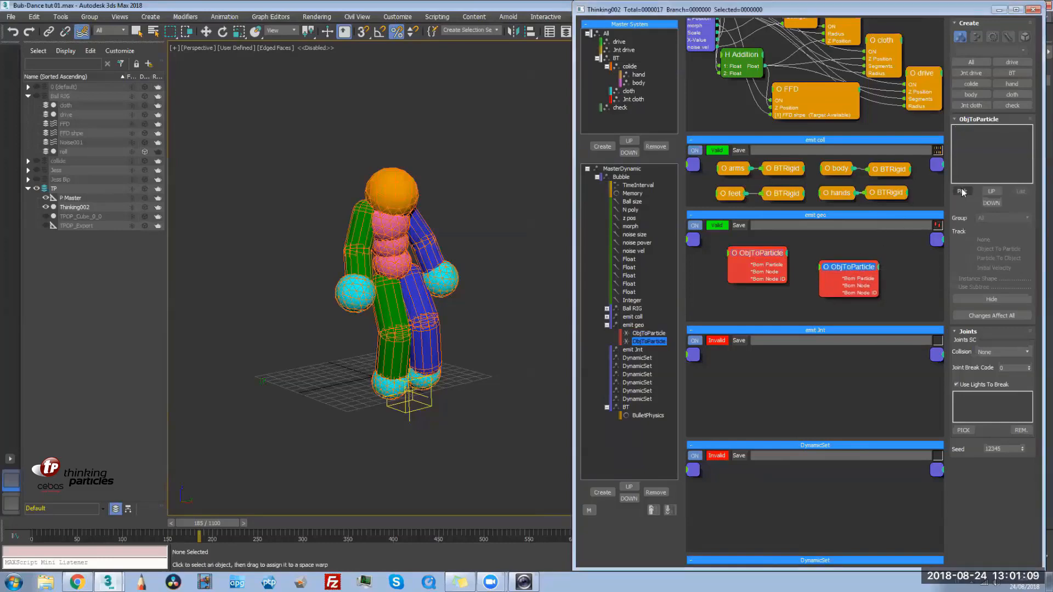
click(65, 115)
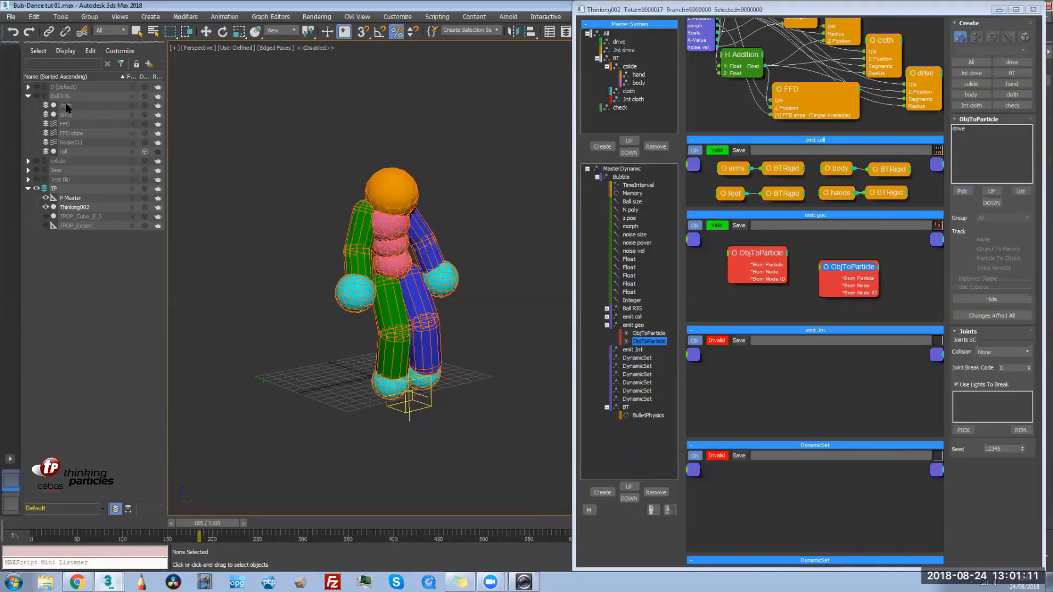
Assign the cloth ObjToParticle operator to the cloth group and enable Instance Shape
click(765, 256)
click(1014, 219)
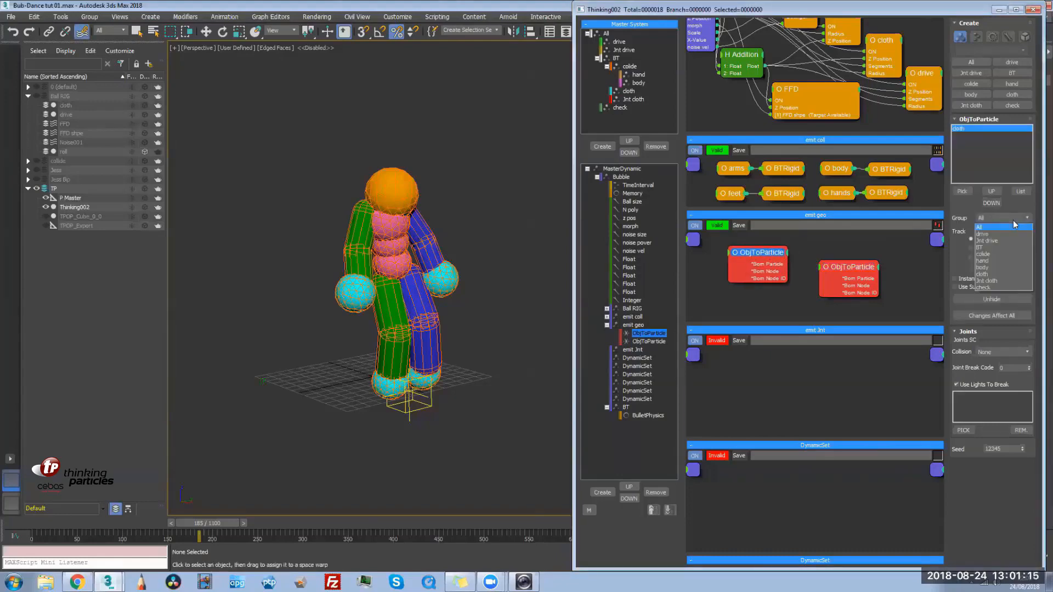
click(998, 273)
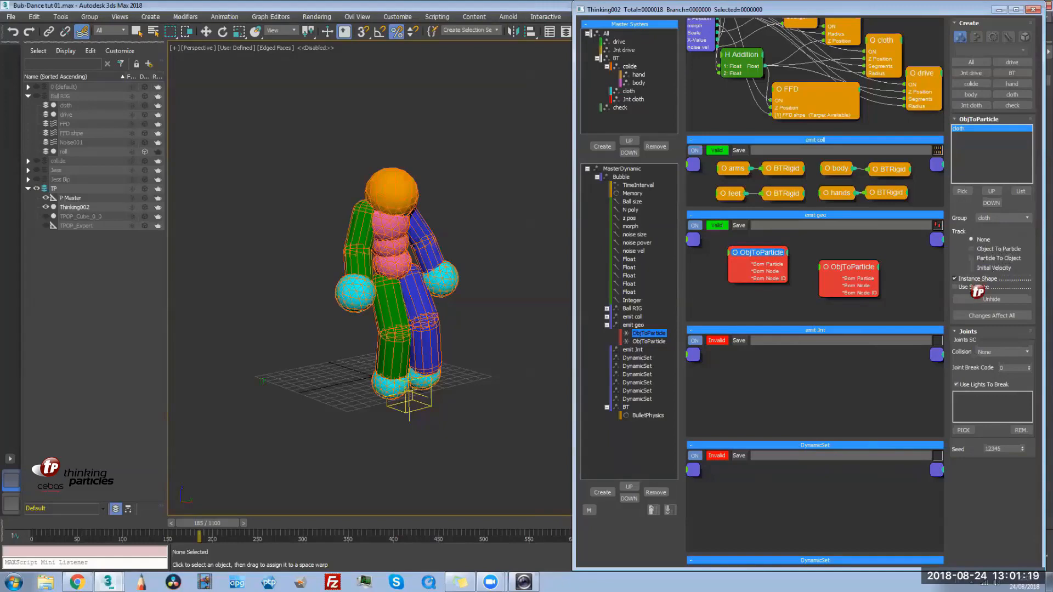
mouse_move(336, 436)
middle_down()
mouse_move(377, 437)
mouse_move(326, 437)
middle_up()
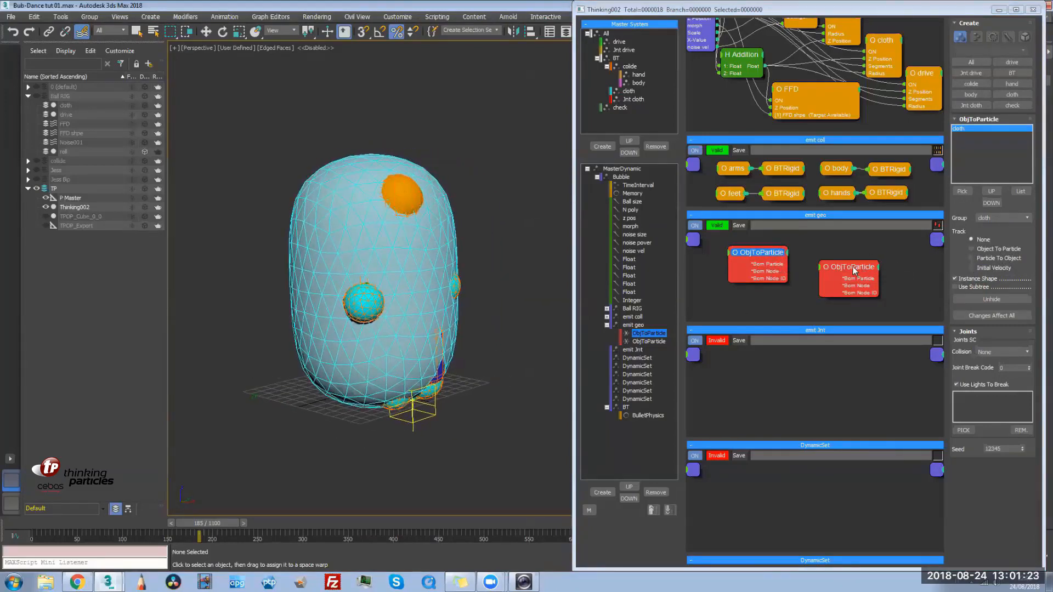
Assign the drive ObjToParticle operator to the drive group with Object To Particle tracking and Instance Shape enabled
drag(854, 270, 857, 270)
click(999, 219)
click(999, 249)
click(997, 249)
click(987, 280)
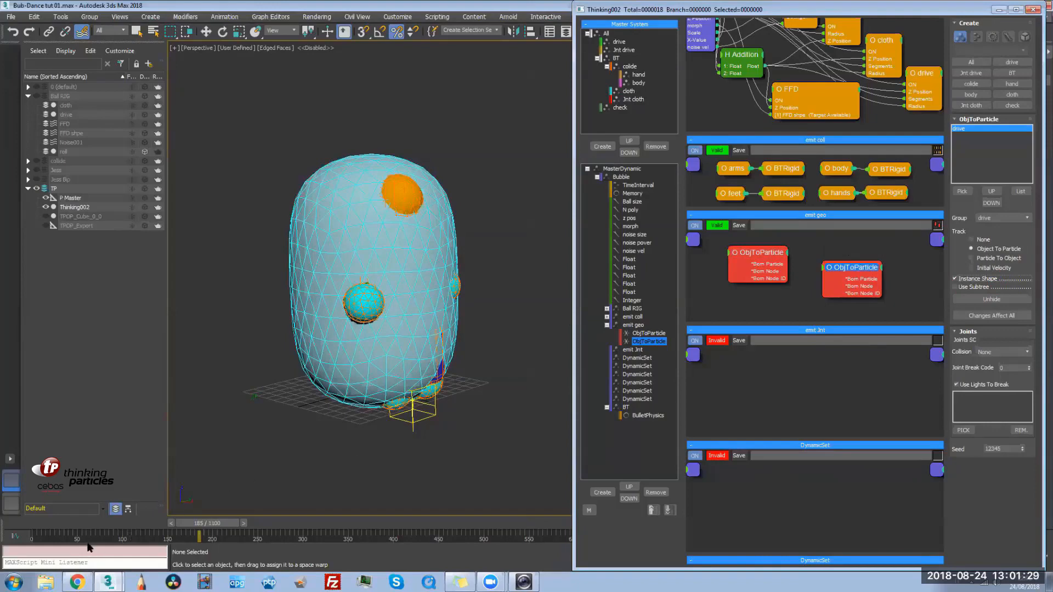
Switch the viewport to wireframe, scrub the timeline and check how the drive object is emitted and tracked
drag(37, 524, 57, 525)
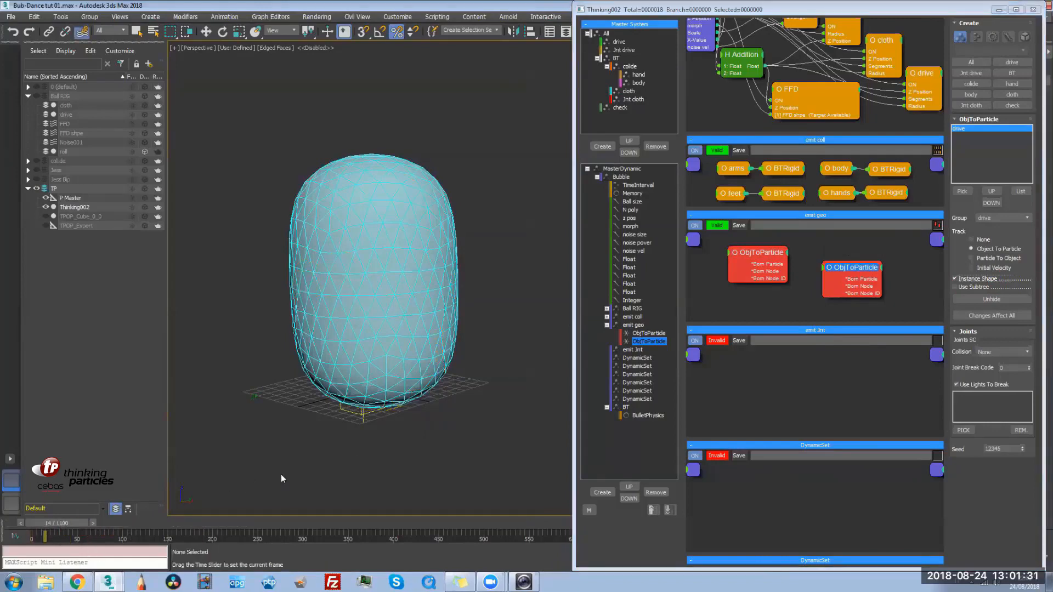
key(F3)
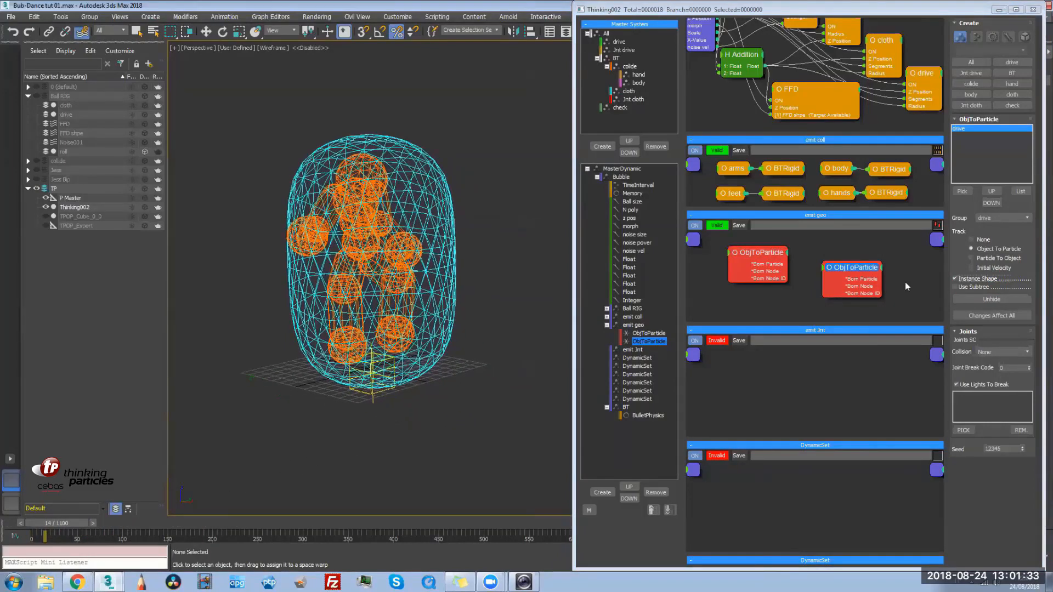
click(971, 128)
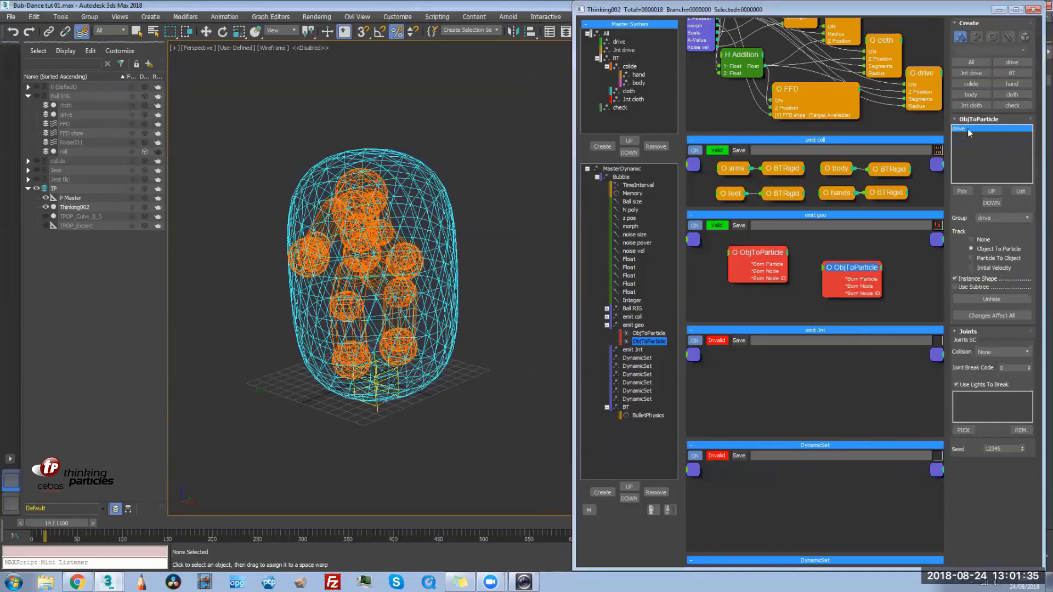
click(991, 249)
click(995, 278)
drag(71, 523, 17, 542)
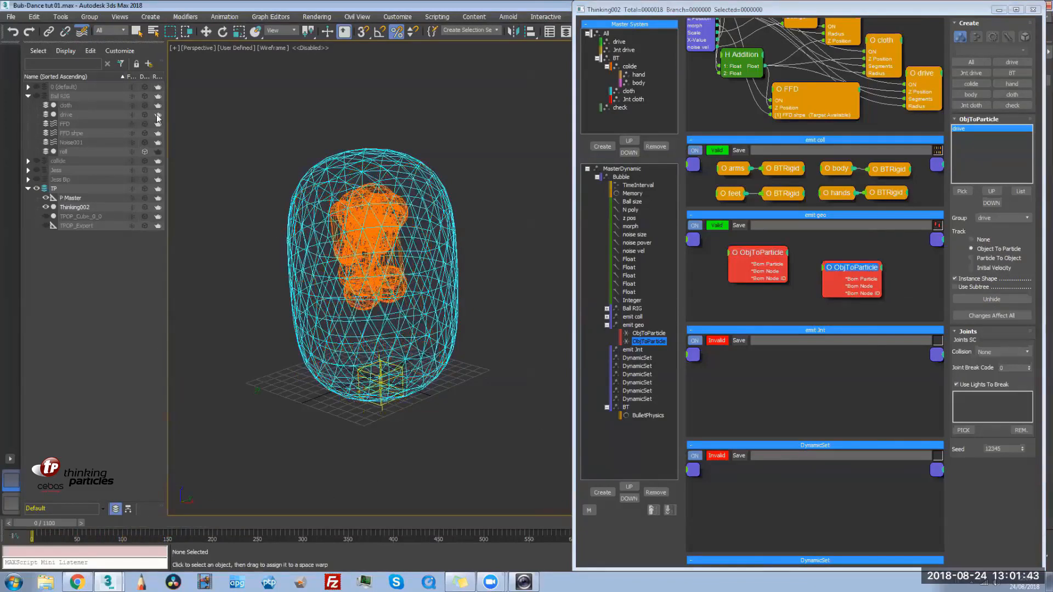
Show the Ball RIG layer with its cloth and drive objects and scrub the animation to about frame 207
click(36, 96)
click(45, 106)
click(45, 114)
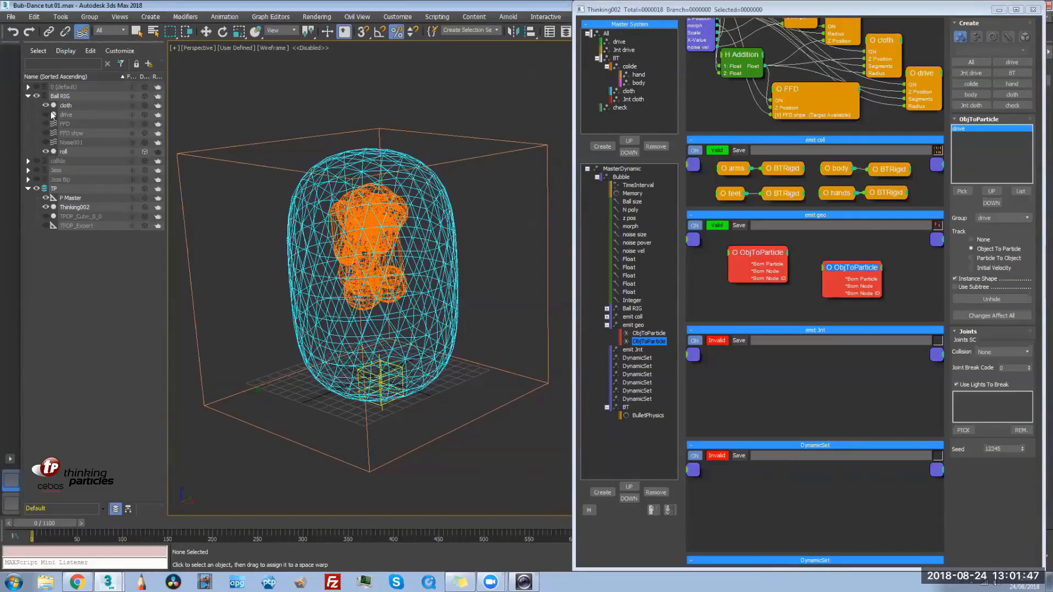
drag(61, 524, 206, 540)
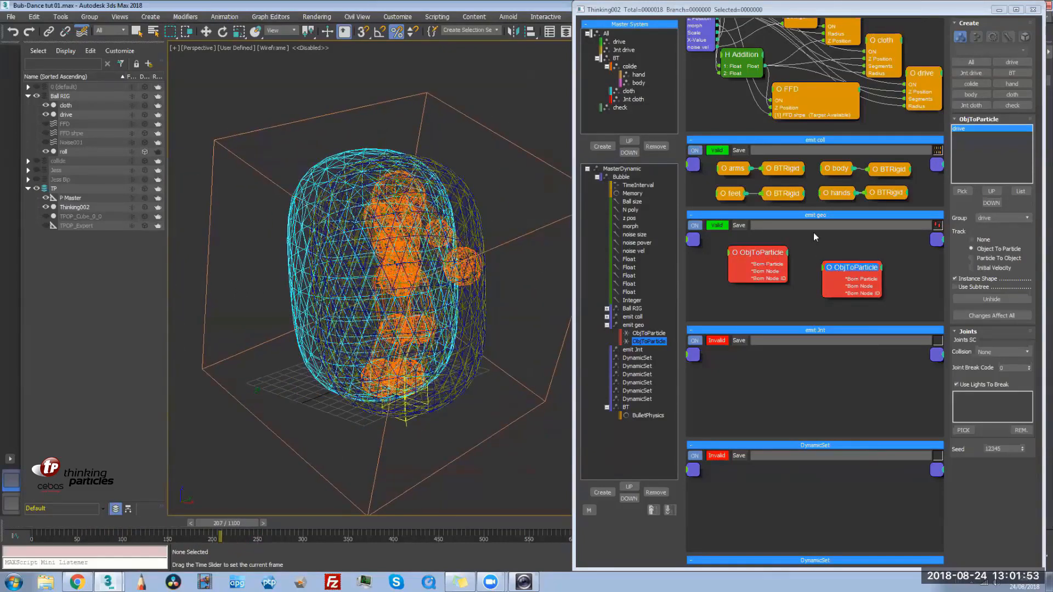
Replace the drive ObjToParticle operator with a copy of the cloth one and remove all objects from the copy's list
click(863, 269)
key(Delete)
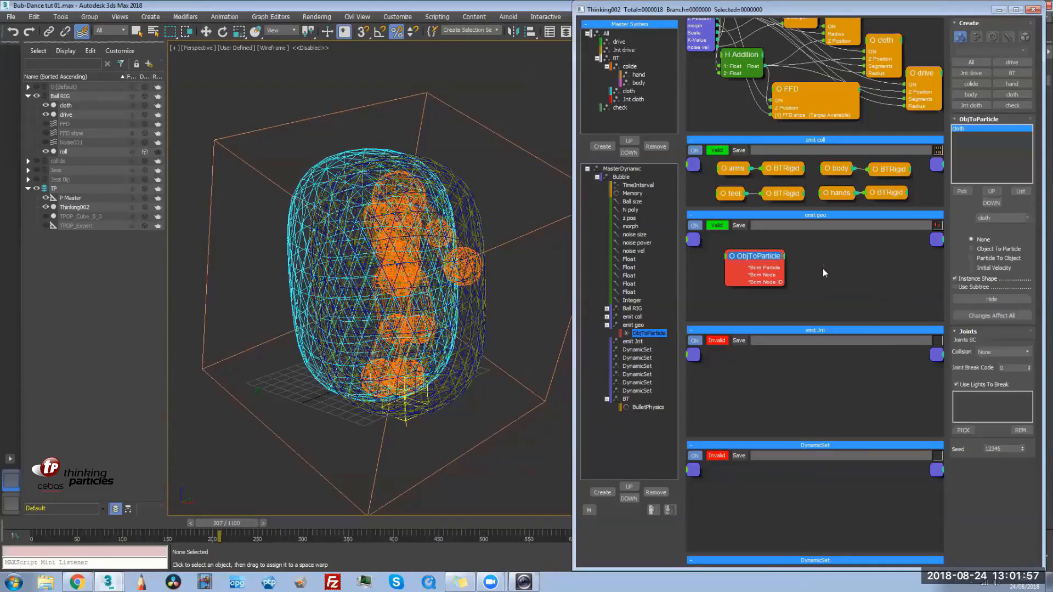
shift+drag(758, 258, 852, 267)
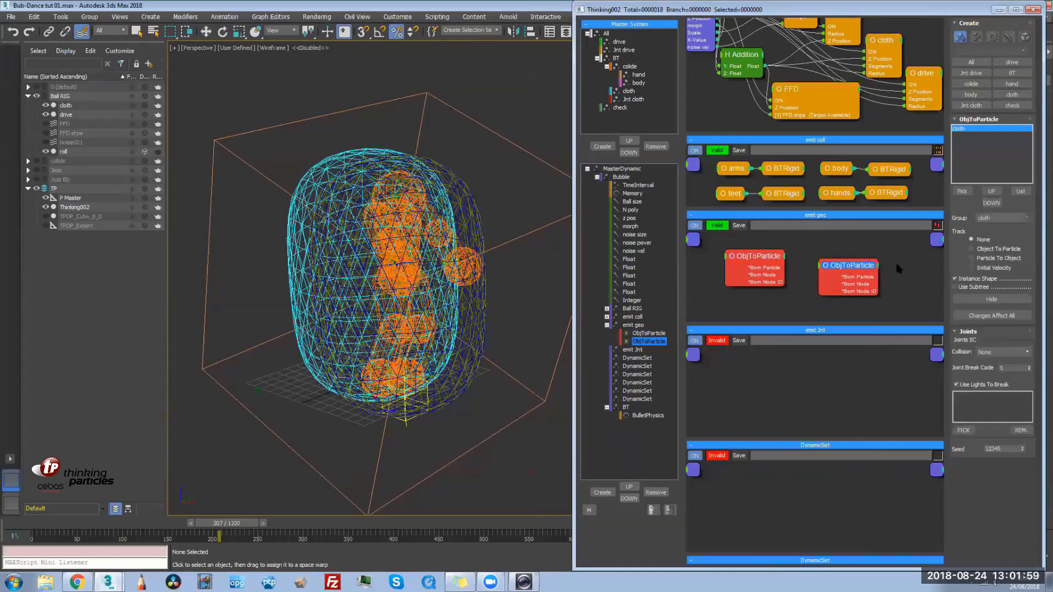
click(1022, 191)
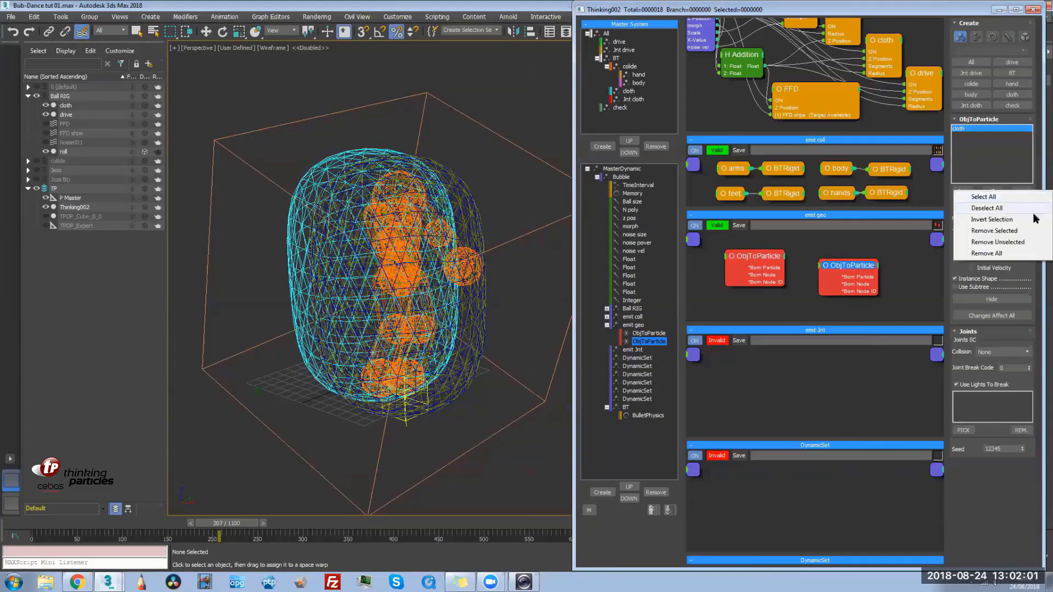
click(995, 254)
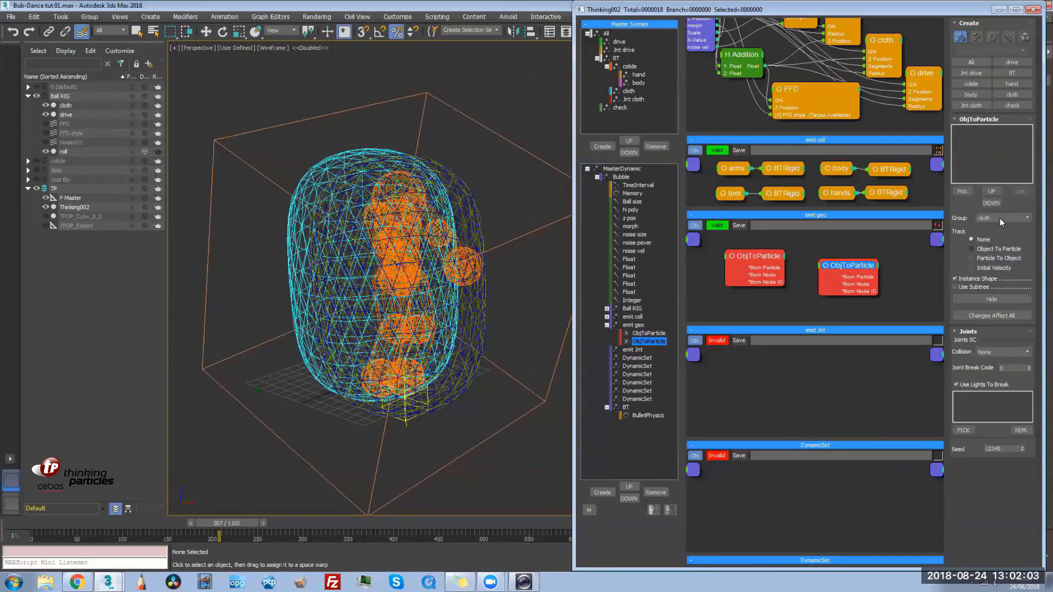
Assign the copied ObjToParticle operator to the drive group, add the drive object, enable Object To Particle tracking and scrub the animation
click(999, 218)
click(987, 235)
click(66, 114)
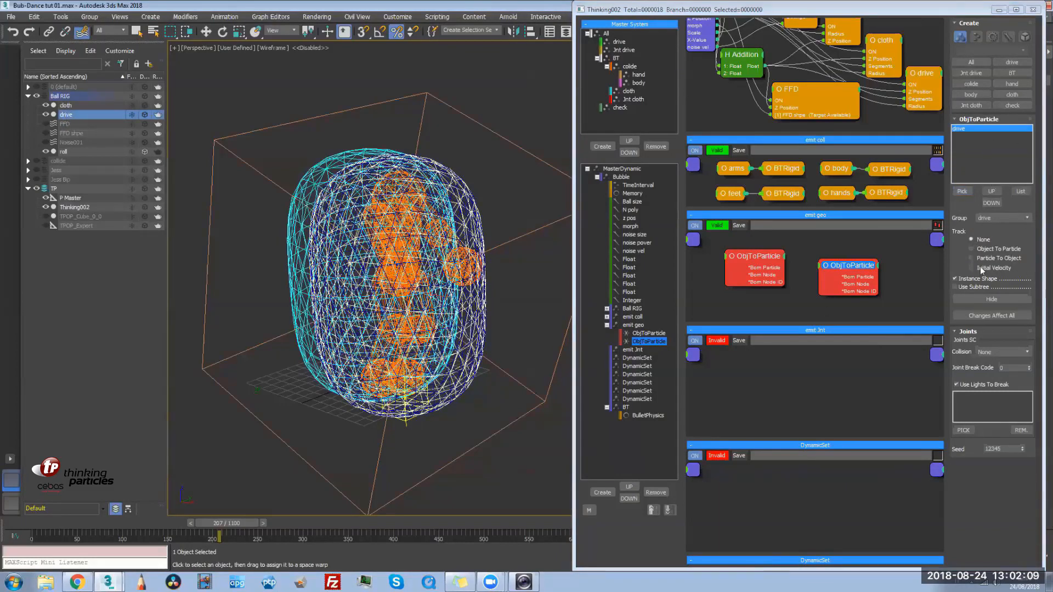
click(990, 249)
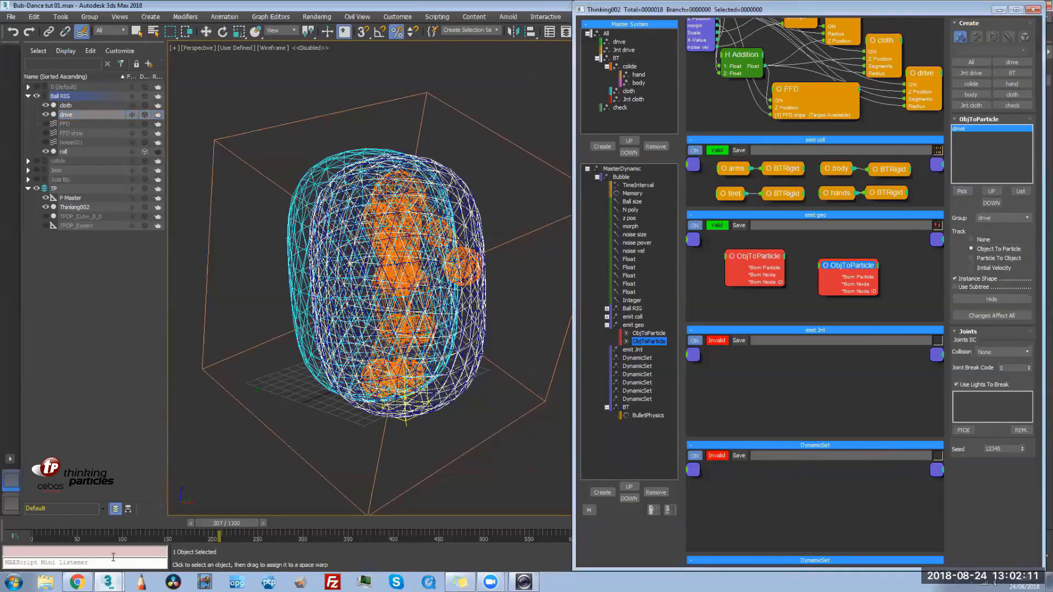
drag(78, 523, 64, 524)
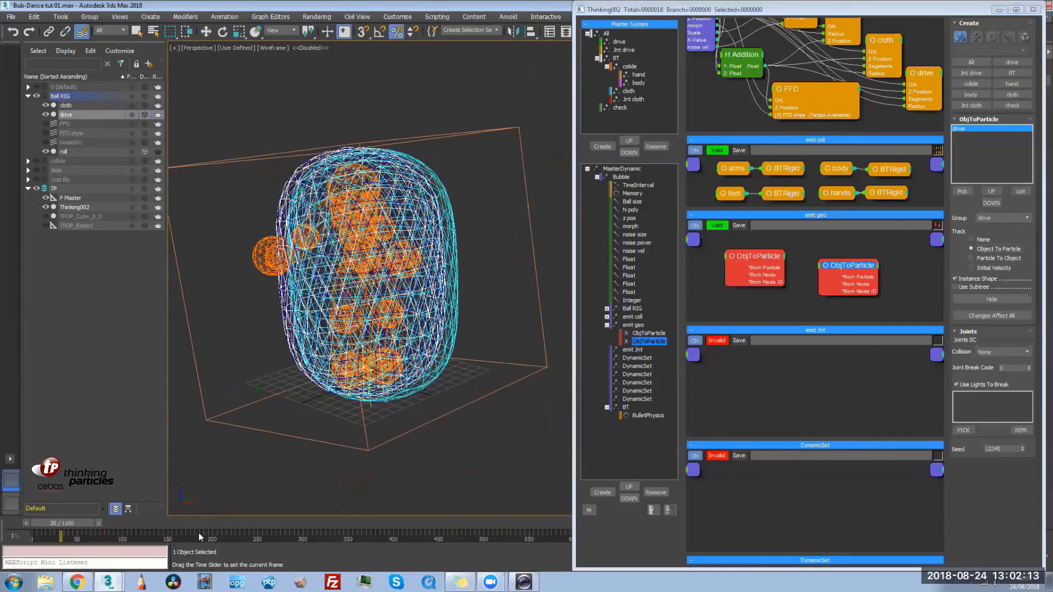
drag(253, 534, 231, 533)
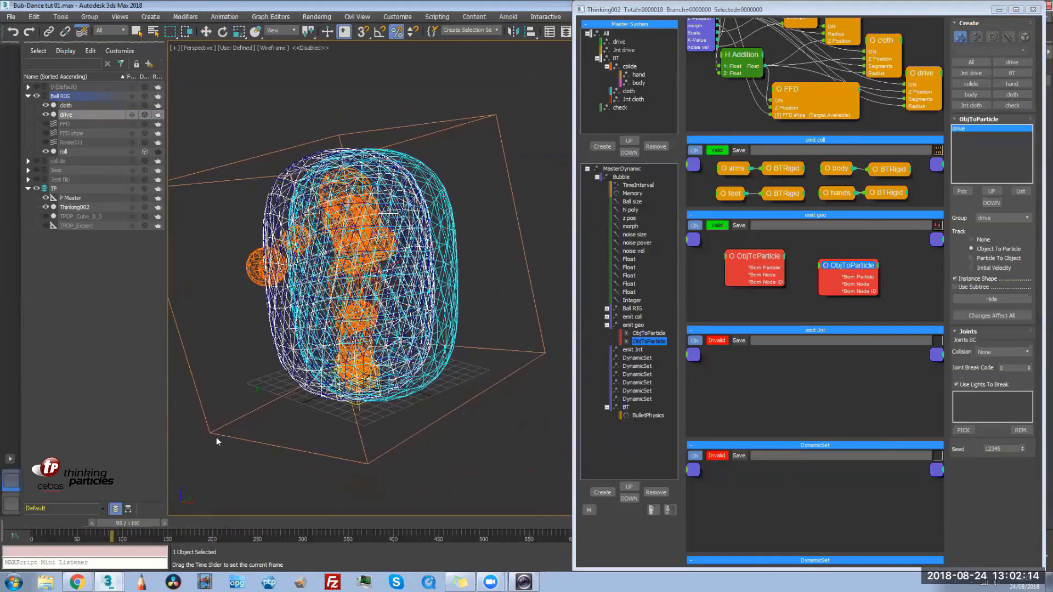
Hide the Ball RIG layer, return to frame 0, and enable Show Mesh for the drive particle group
click(37, 96)
click(25, 521)
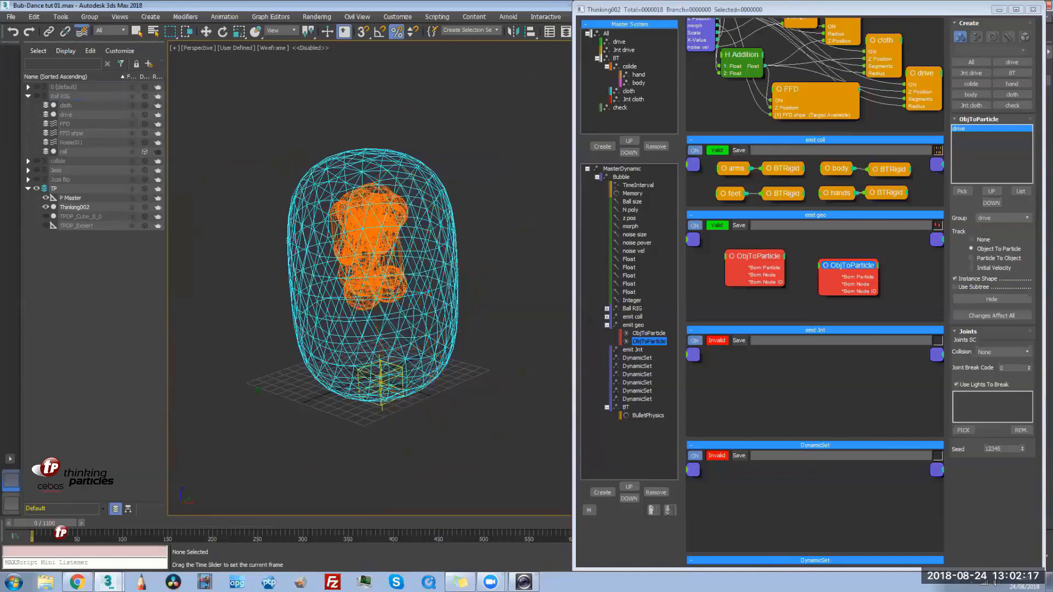
click(619, 42)
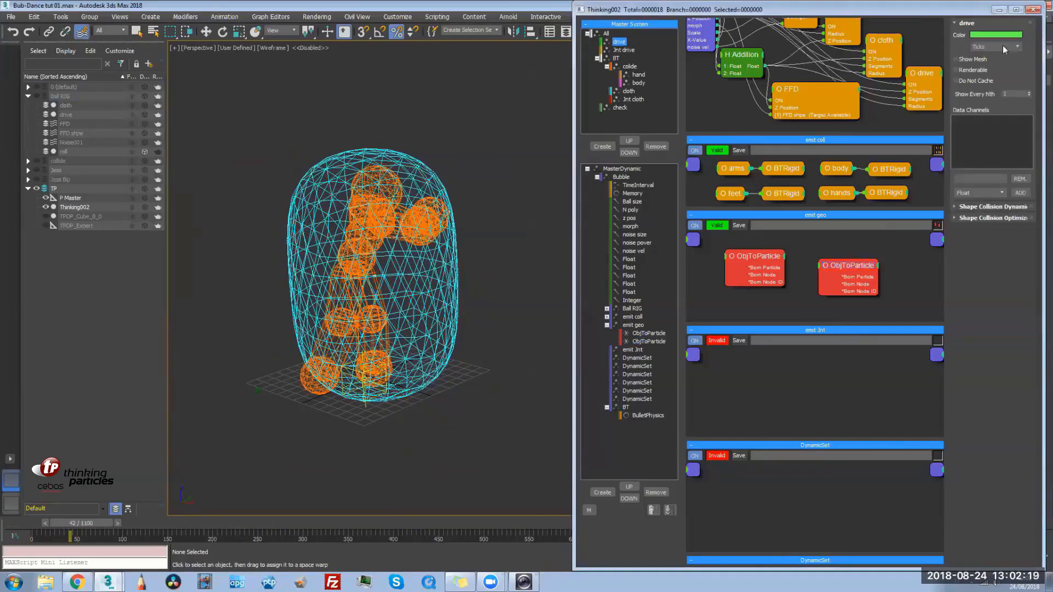
mouse_move(108, 522)
mouse_down()
mouse_move(151, 526)
mouse_move(52, 532)
mouse_move(96, 534)
mouse_up()
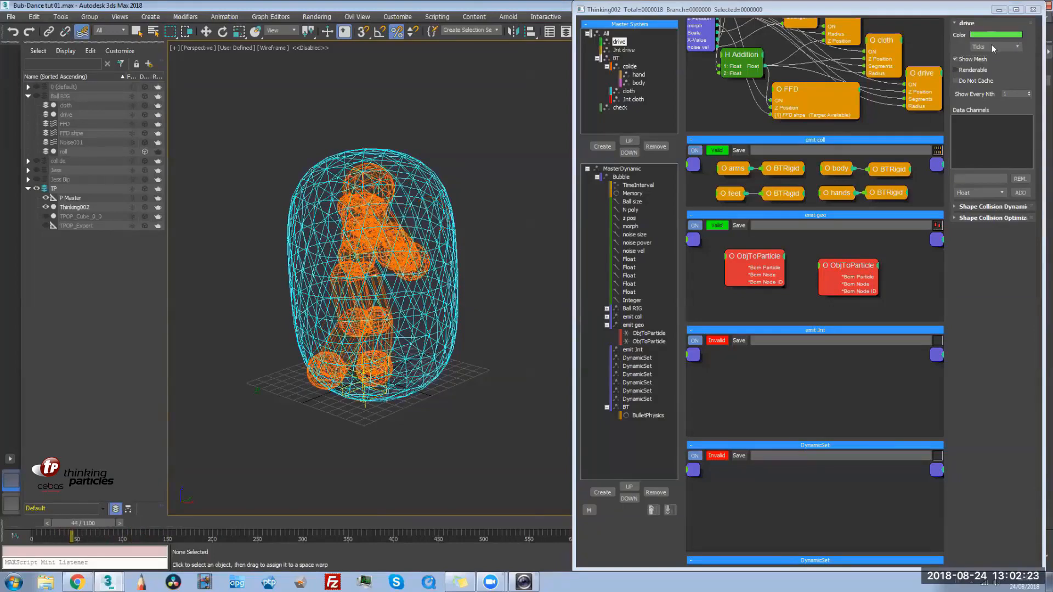
Set the second ObjToParticle operator to group drive, Object To Particle and Instance Shape, and check it shaded at about frame 193
click(865, 267)
drag(865, 269, 878, 268)
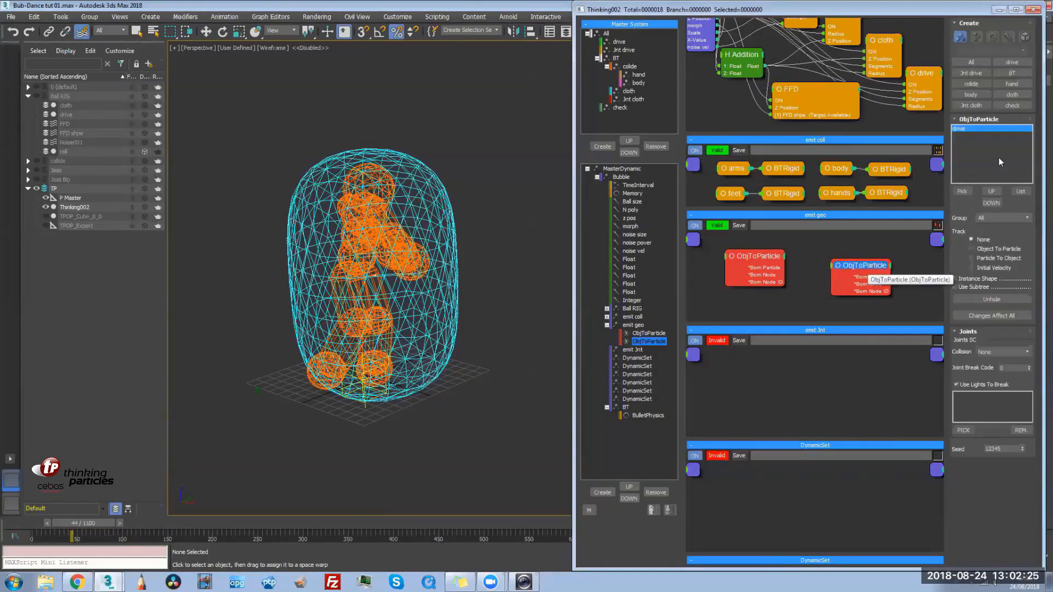
click(1003, 216)
click(998, 233)
click(993, 250)
click(990, 279)
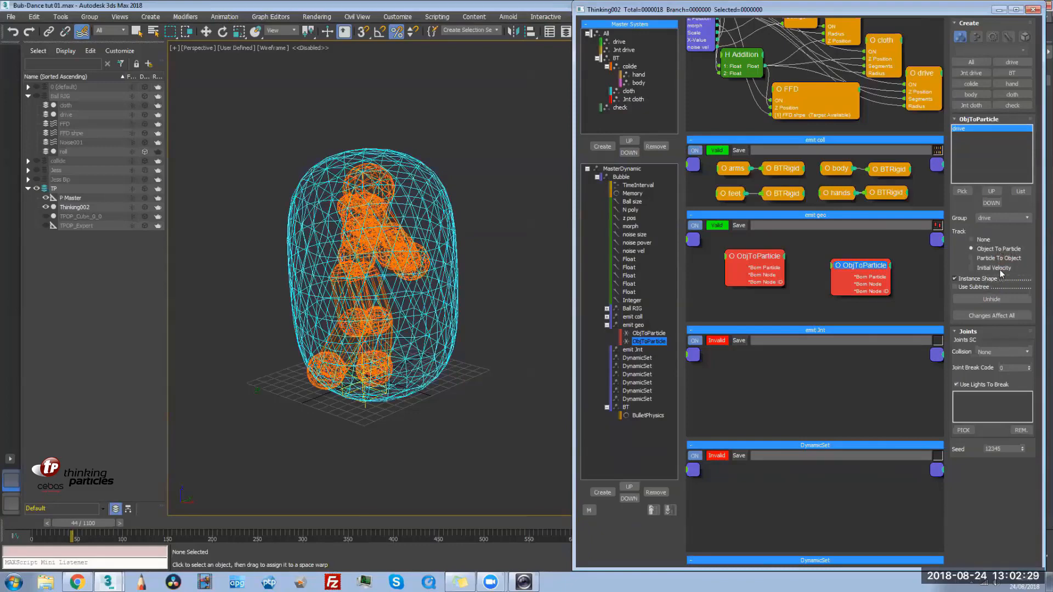
drag(66, 525, 193, 550)
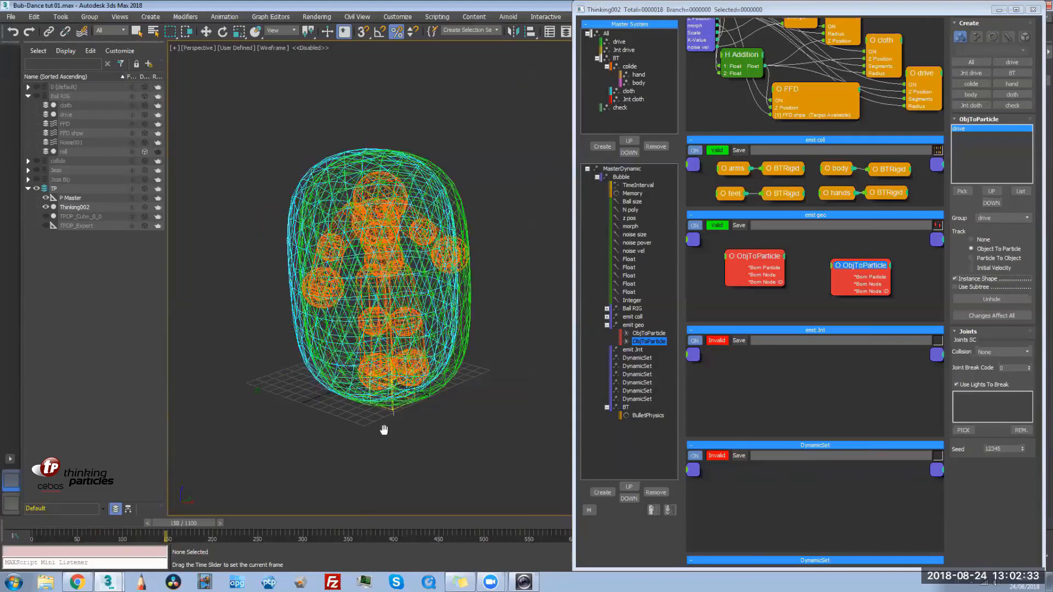
key(F3)
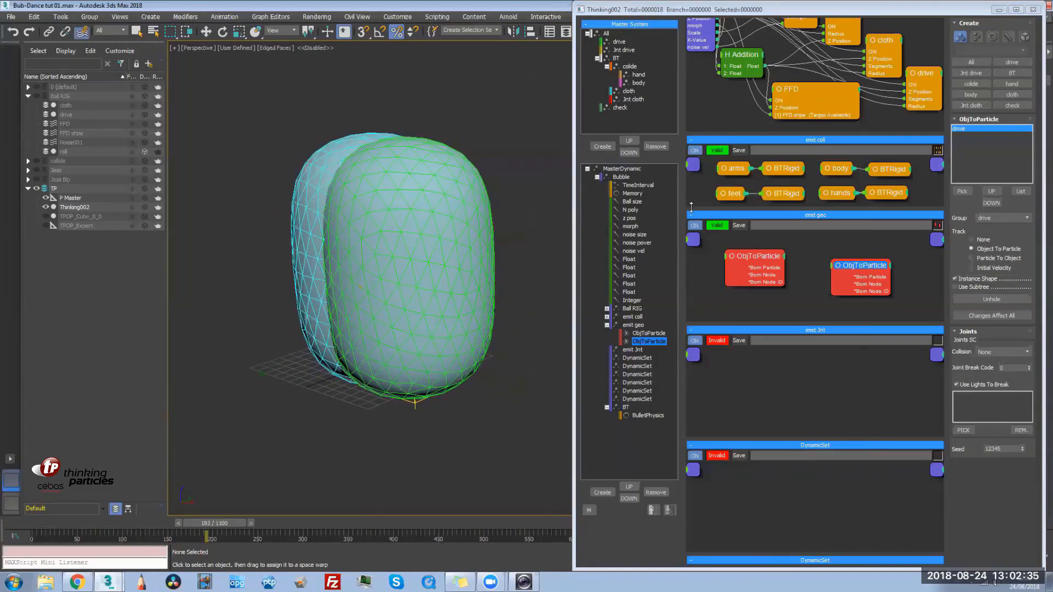
Rename the two ObjToParticle operators in the emit geo set as drive and cloth according to their emitted objects
double_click(865, 267)
drag(865, 267, 879, 286)
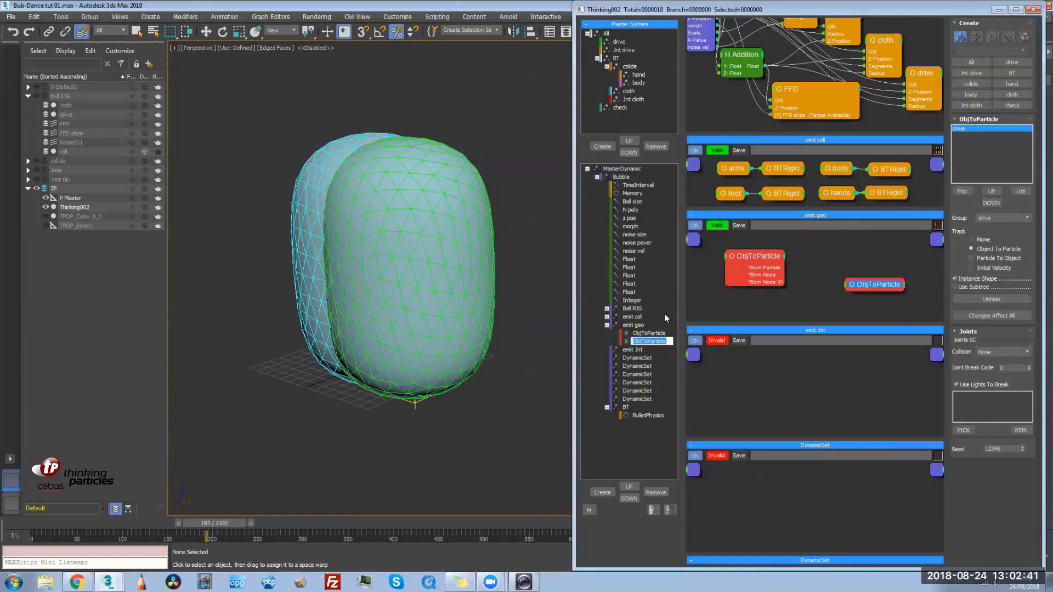
text(drive)
key(Return)
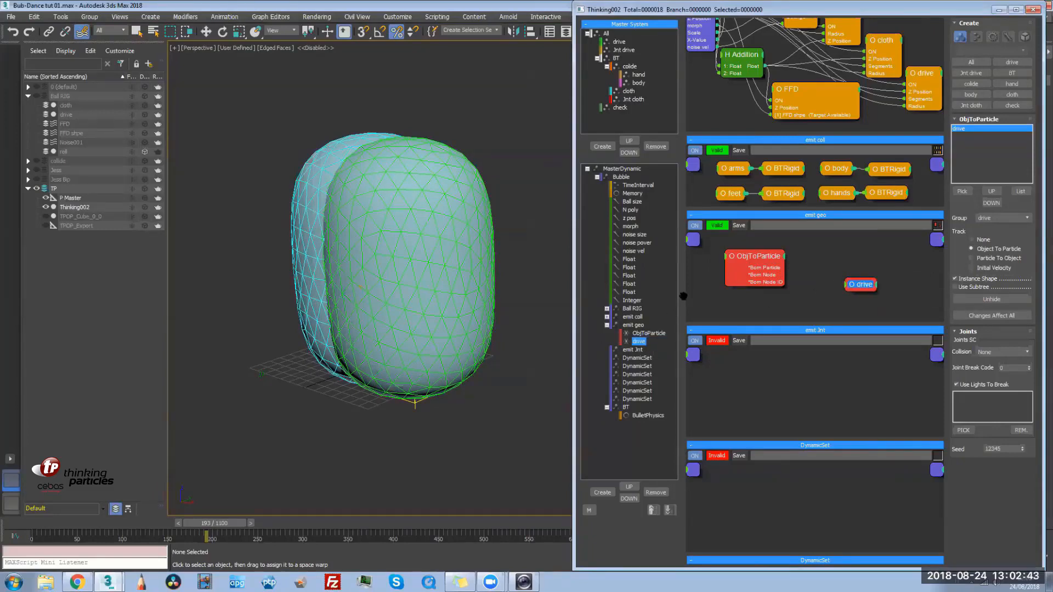
click(649, 333)
click(651, 334)
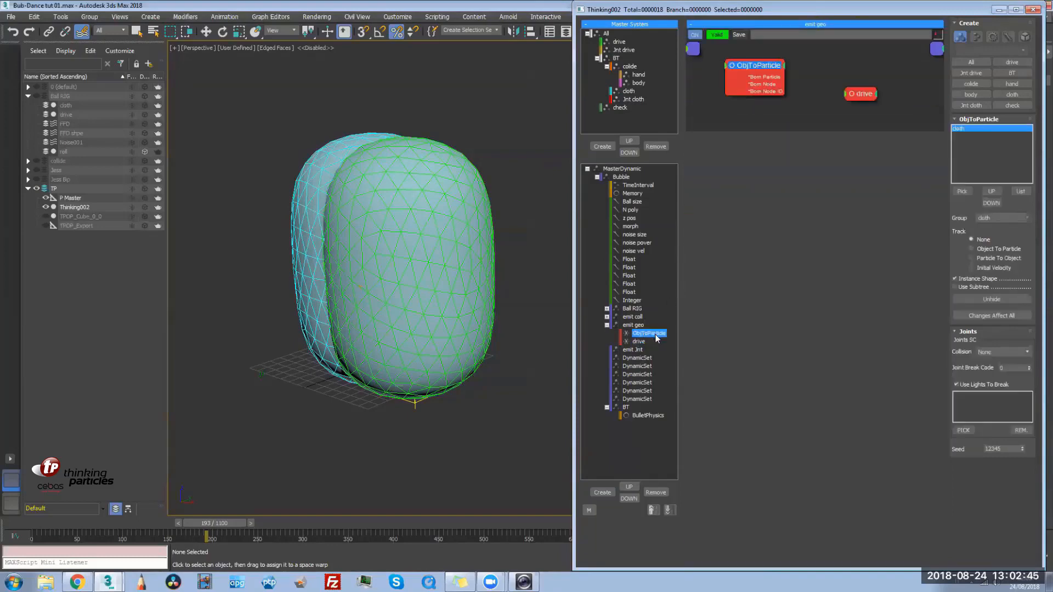
text(cloth)
key(Return)
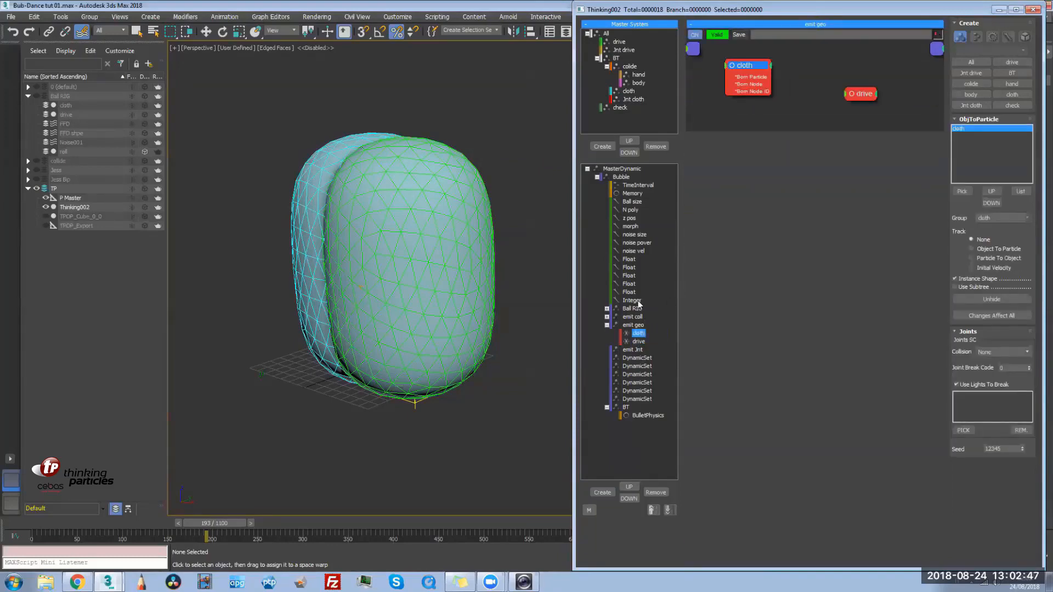
Enlarge the emit geo wiring area, add a Mass operator and connect it to the cloth operator's Born Particle output
drag(816, 129, 817, 159)
right_click(760, 89)
mouse_move(811, 119)
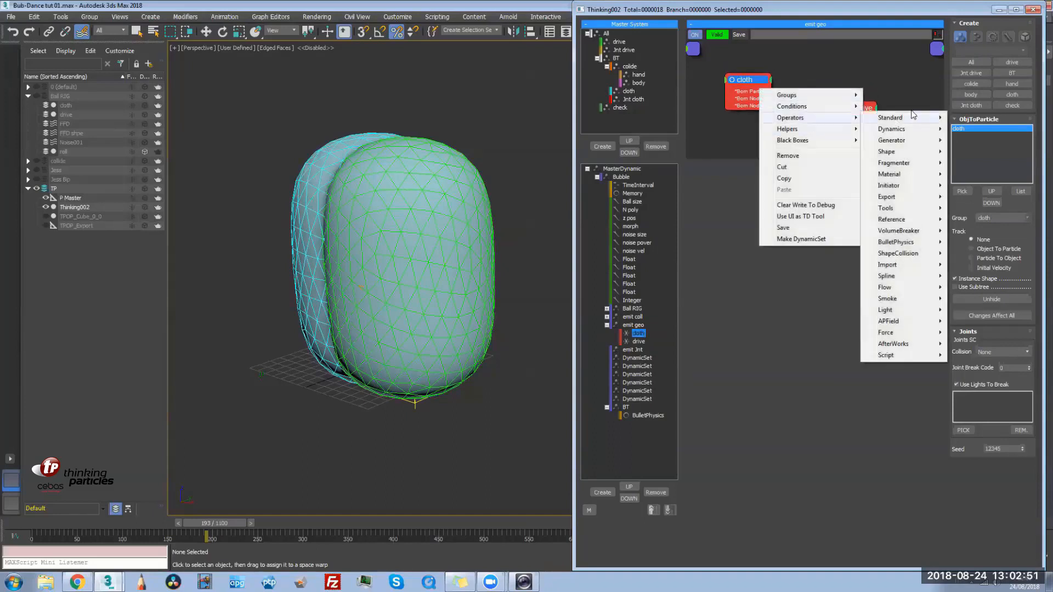
mouse_move(913, 121)
click(969, 186)
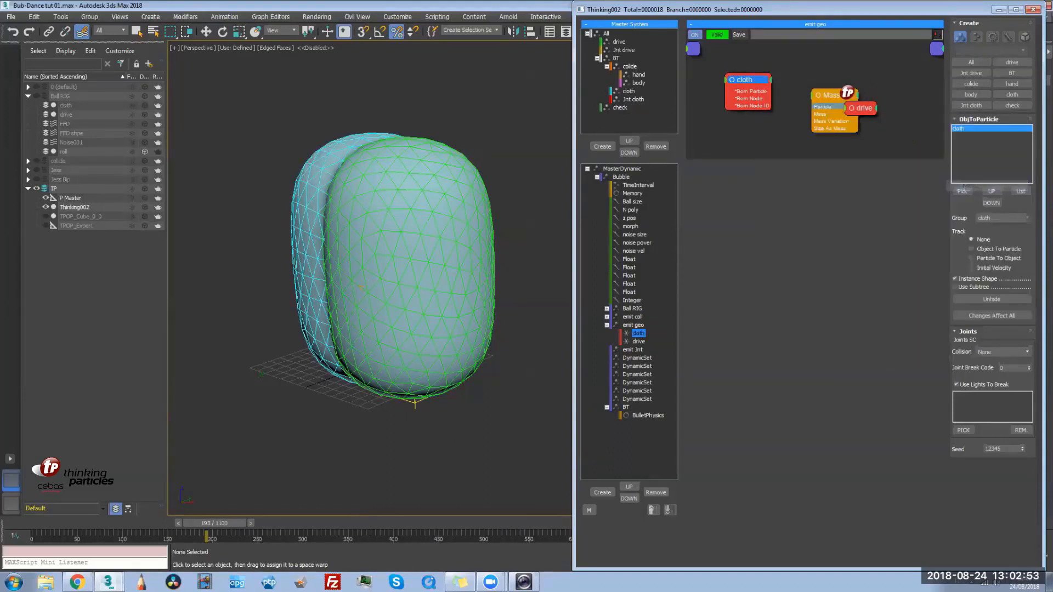
drag(770, 91, 810, 66)
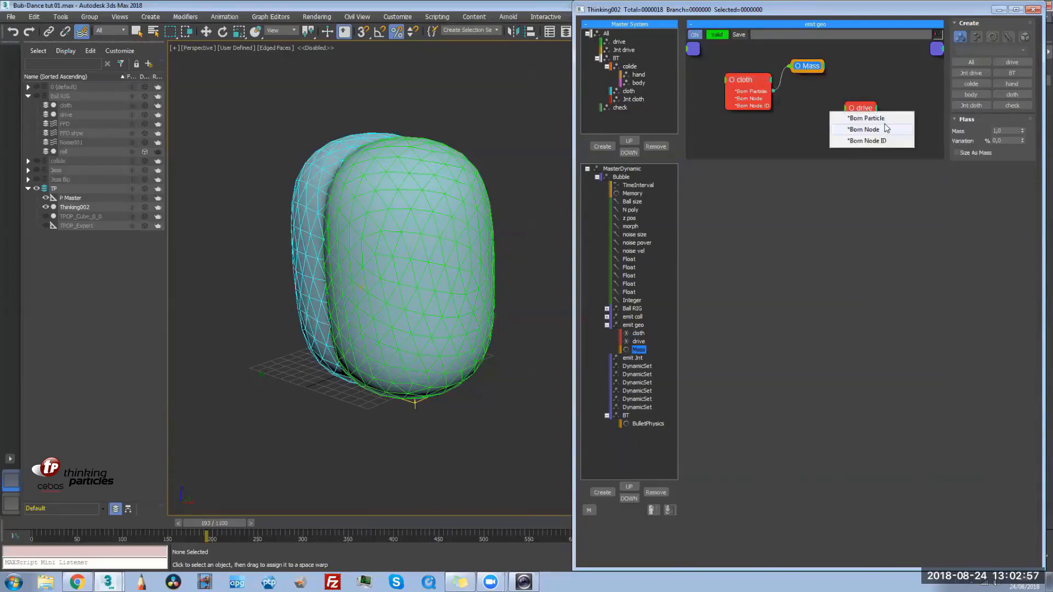
Add a ShapeMaterial operator to emit geo and connect the cloth operator's Born Particle output to it
click(862, 111)
right_click(856, 112)
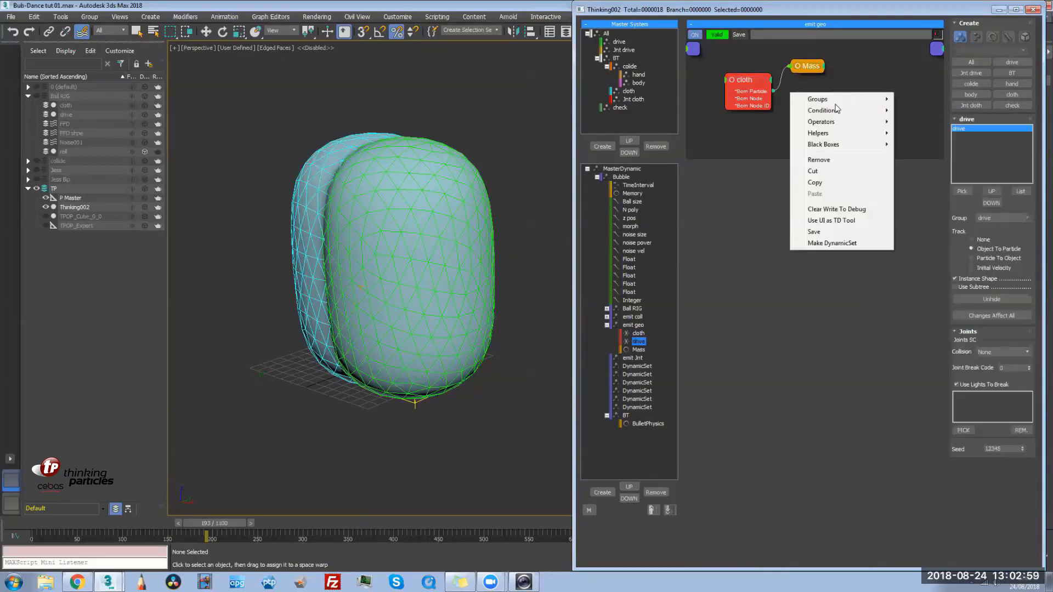
mouse_move(880, 123)
mouse_move(933, 178)
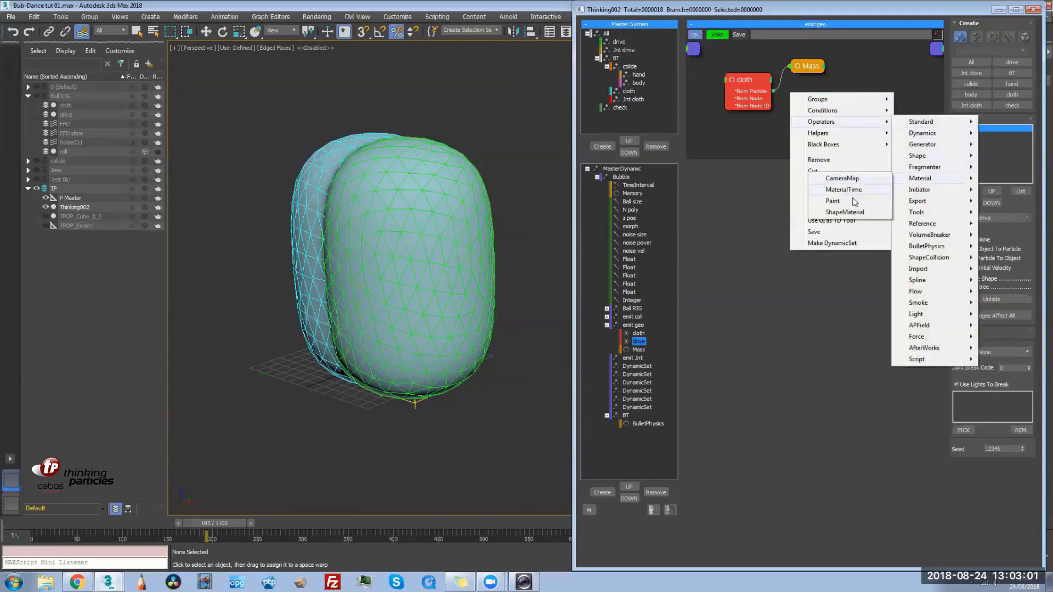
click(845, 213)
drag(772, 91, 851, 111)
drag(870, 100, 871, 70)
Add a BTSoftBody operator and connect its Particle input to the cloth operator's Born Particle output
right_click(770, 104)
mouse_move(823, 132)
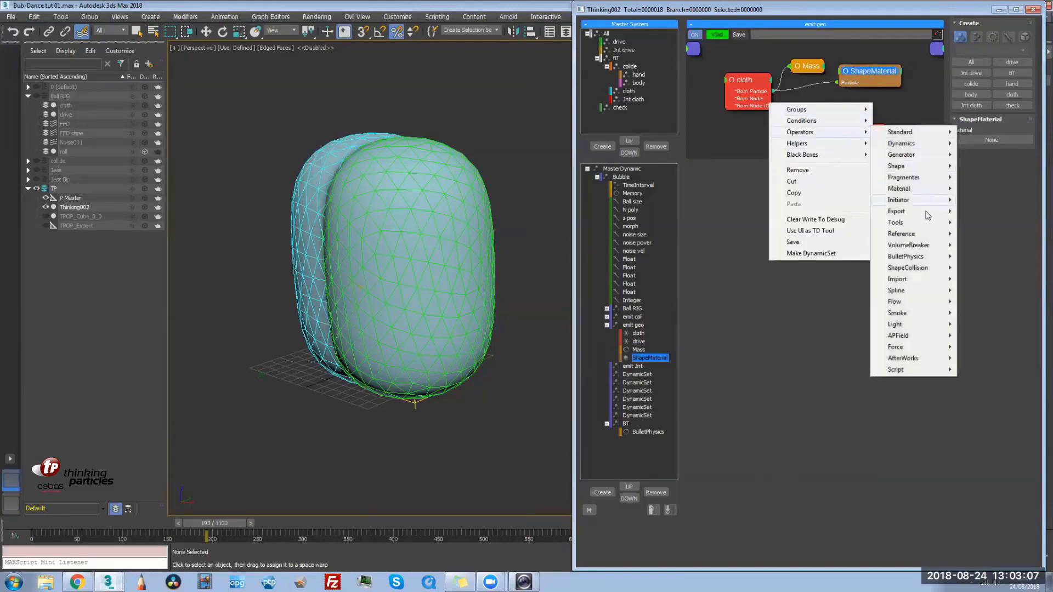
mouse_move(919, 259)
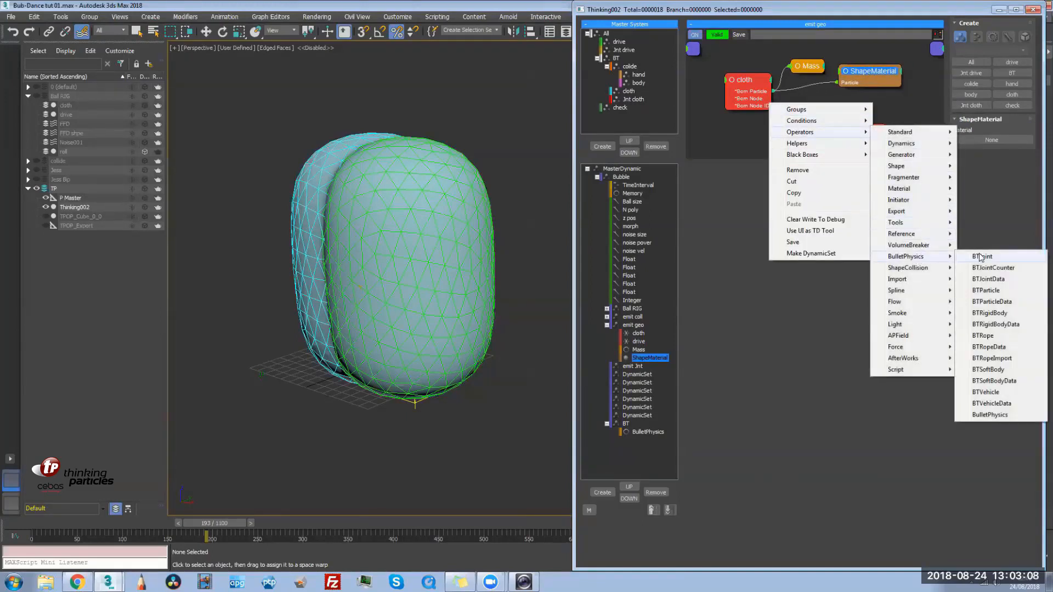
click(1000, 372)
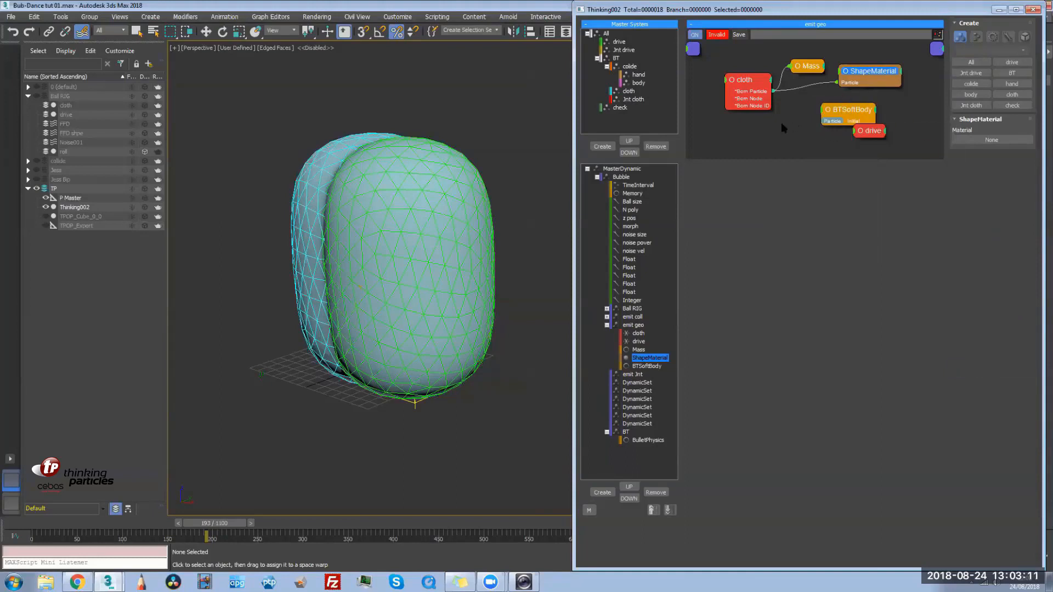
drag(845, 120, 760, 91)
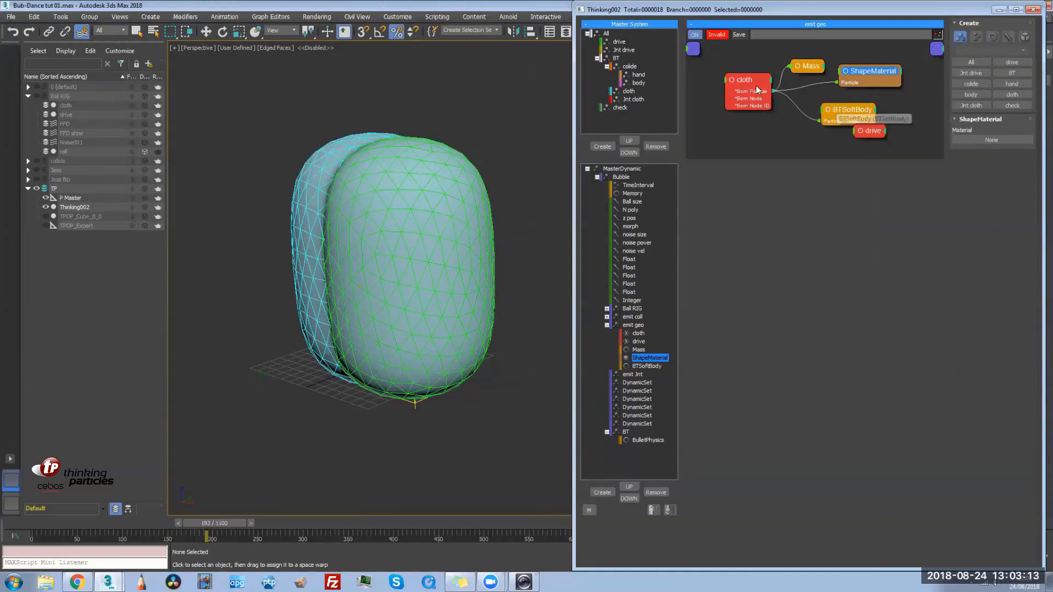
Collapse the cloth node and arrange the BTSoftBody, ShapeMaterial and Mass nodes neatly beside it
click(752, 83)
drag(837, 107, 789, 92)
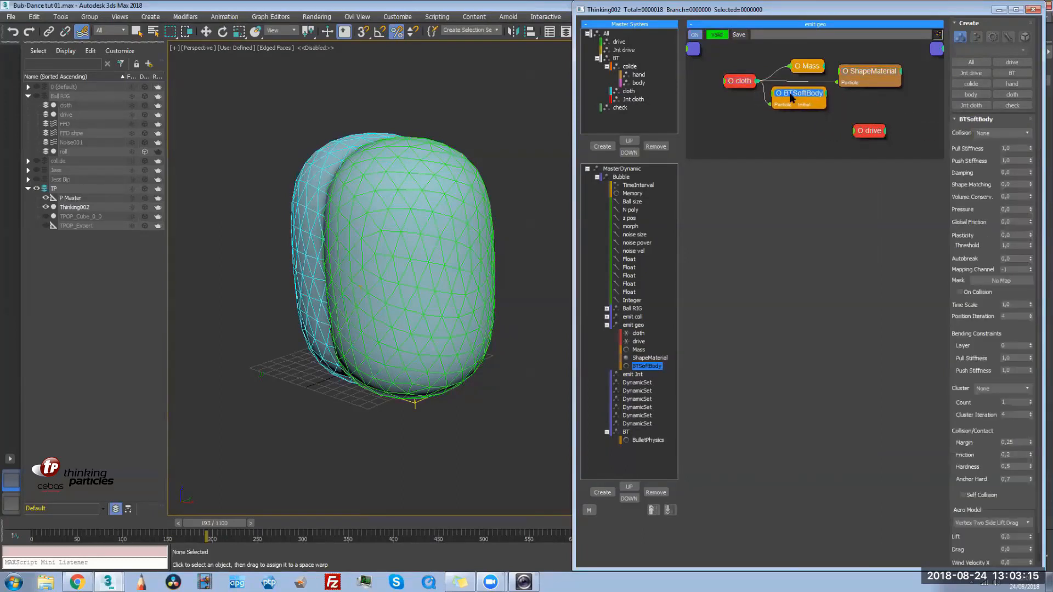
click(863, 70)
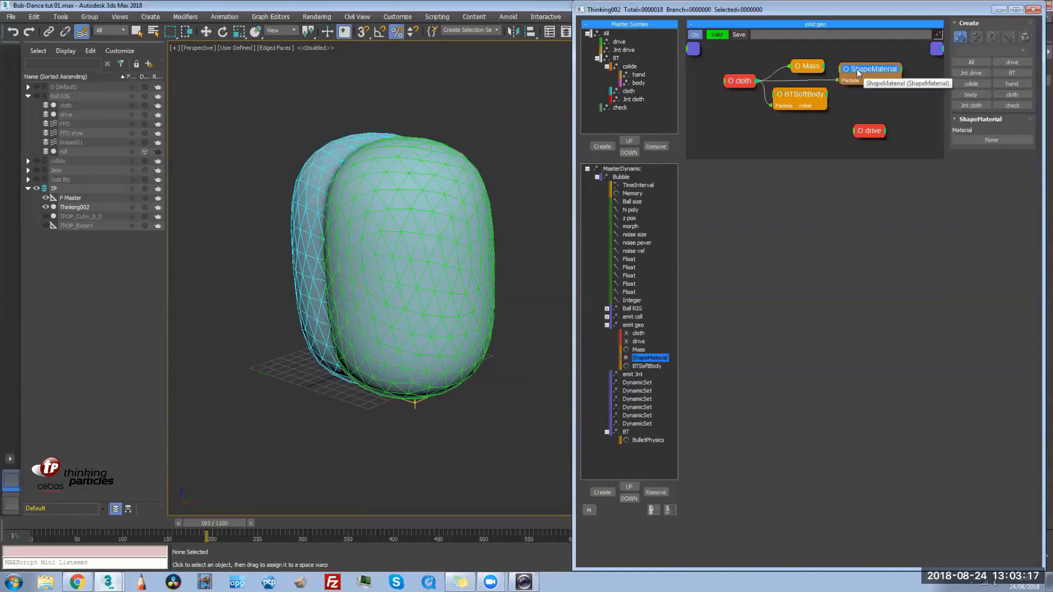
click(806, 66)
drag(805, 66, 797, 69)
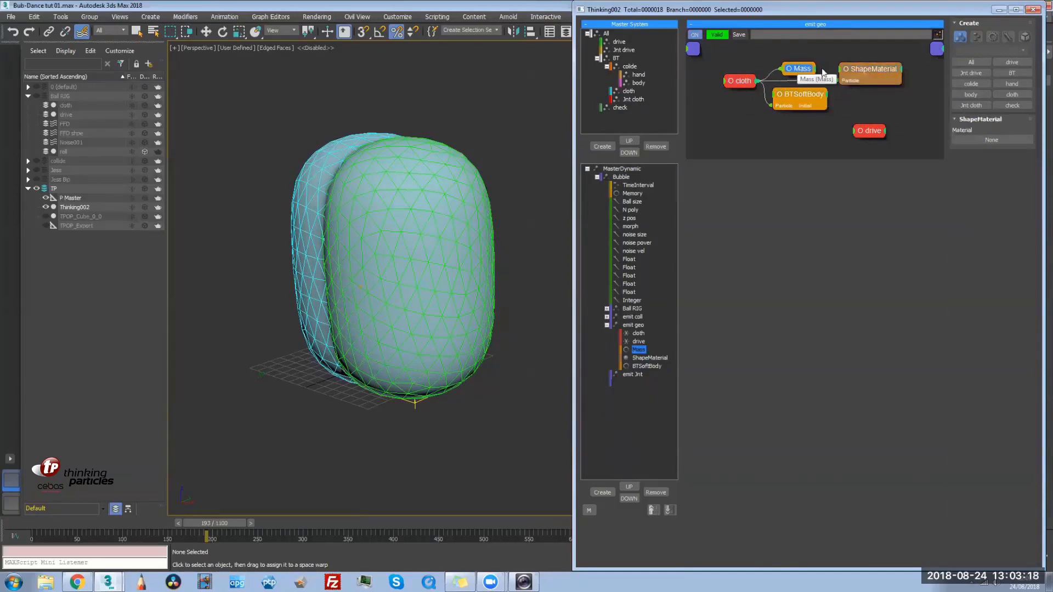
click(876, 73)
Set BTSoftBody's Collision to BulletPhysics, Pull Stiffness to 0 and Push Stiffness to 0.1, with the timeline at frame 0
click(793, 93)
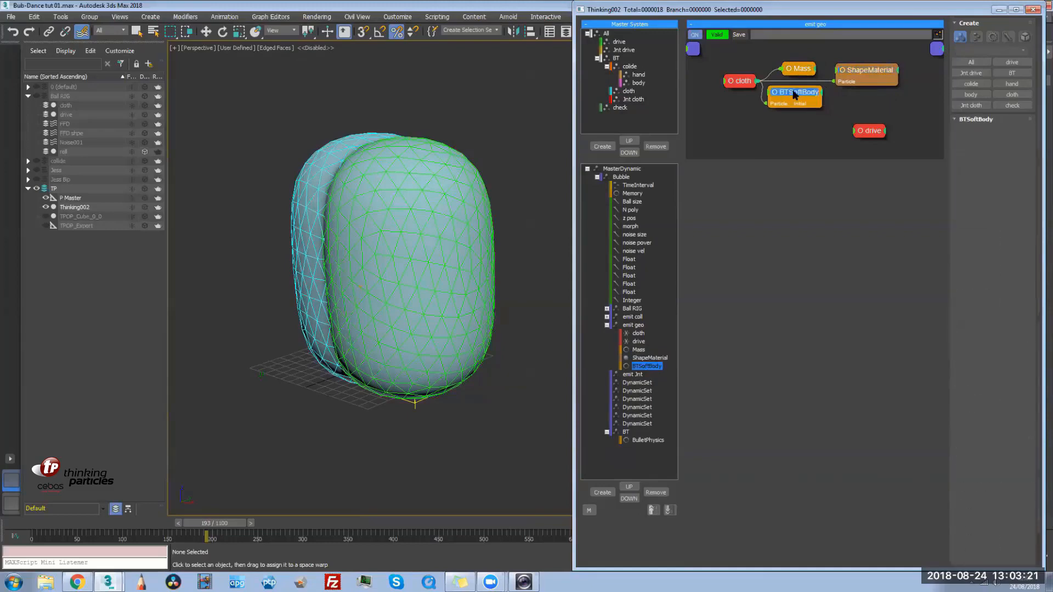
click(979, 135)
click(999, 148)
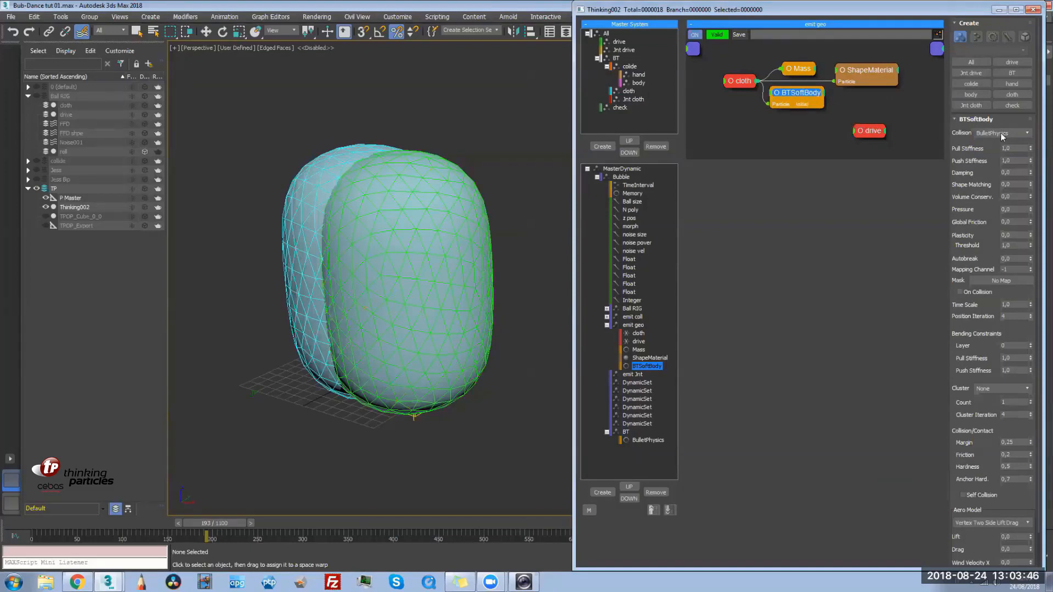
right_click(1031, 149)
click(24, 525)
middle_drag(327, 456, 310, 443)
right_click(1047, 144)
click(920, 202)
click(1017, 161)
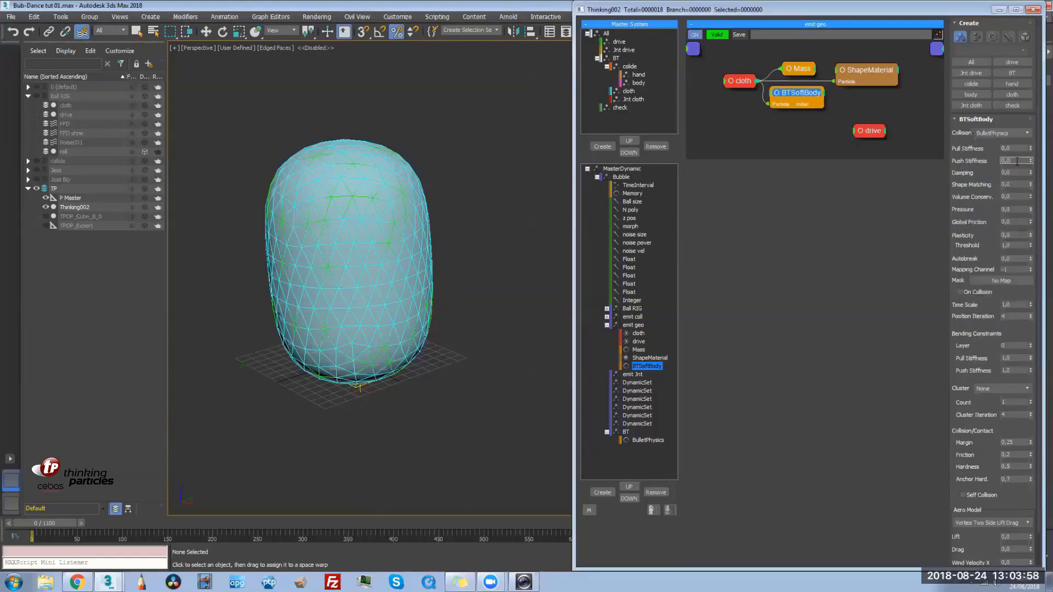
text(1)
Set BTSoftBody's Volume Conservation to 1, Position Iteration to 10, and the plasticity Threshold, bending stiffnesses and Cluster Iteration to 0
drag(1031, 195, 1018, 190)
right_click(1034, 246)
click(962, 237)
click(1018, 317)
click(990, 333)
right_click(1031, 372)
Set the BTSoftBody collision contact values to Margin 5, Friction 0, Hardness 1 and Anchor Hardness 0
click(1023, 442)
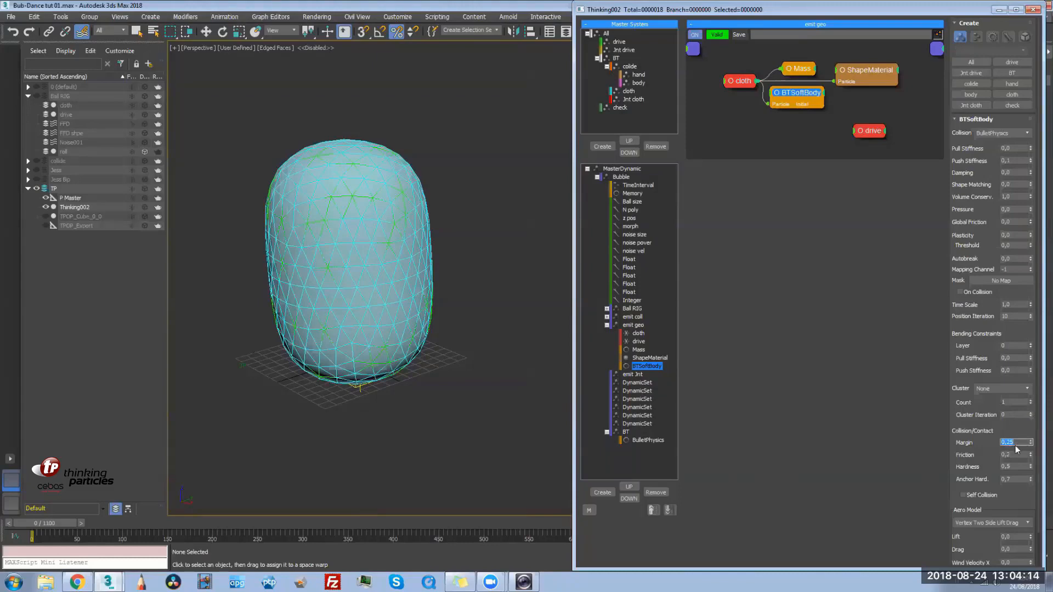
right_click(1026, 453)
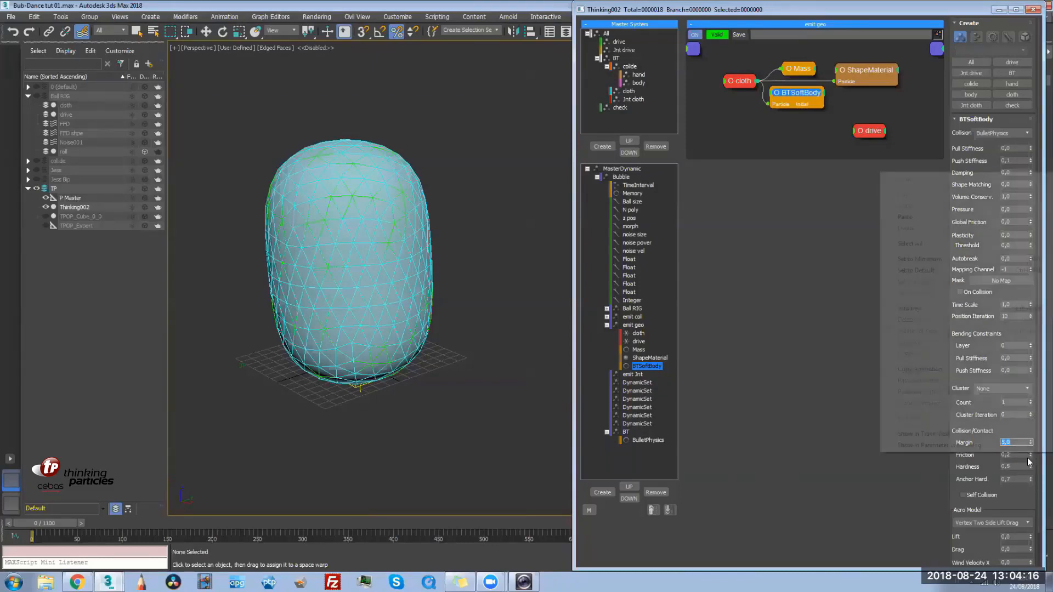
right_click(1030, 454)
drag(1033, 466, 1036, 359)
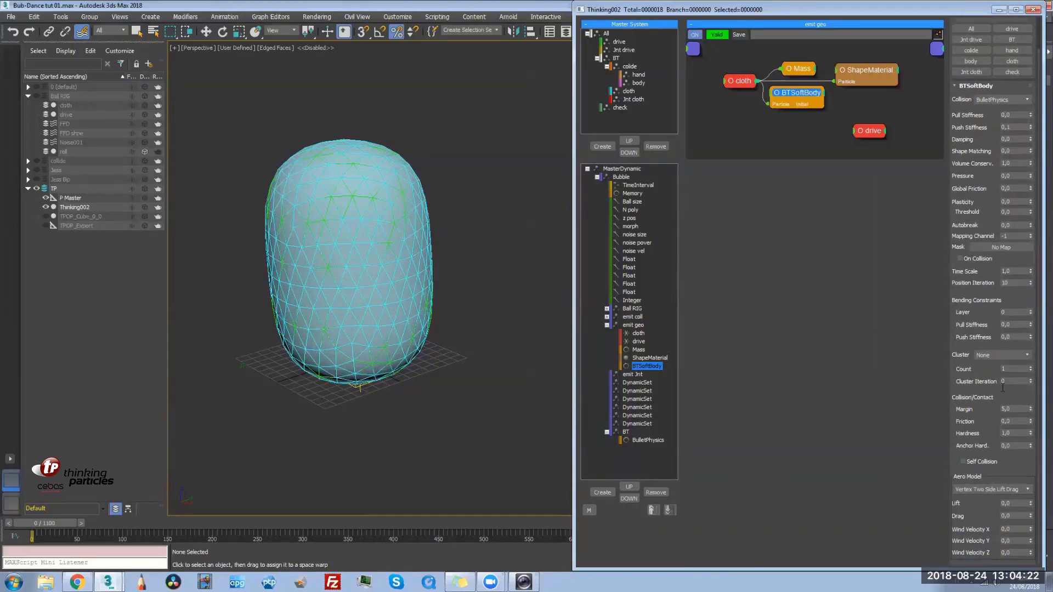
Expose BTSoftBody's PullStiffness and AnchorHardness inputs, wire both to new inputs of emit geo, and tuck the drive node under ShapeMaterial
right_click(774, 96)
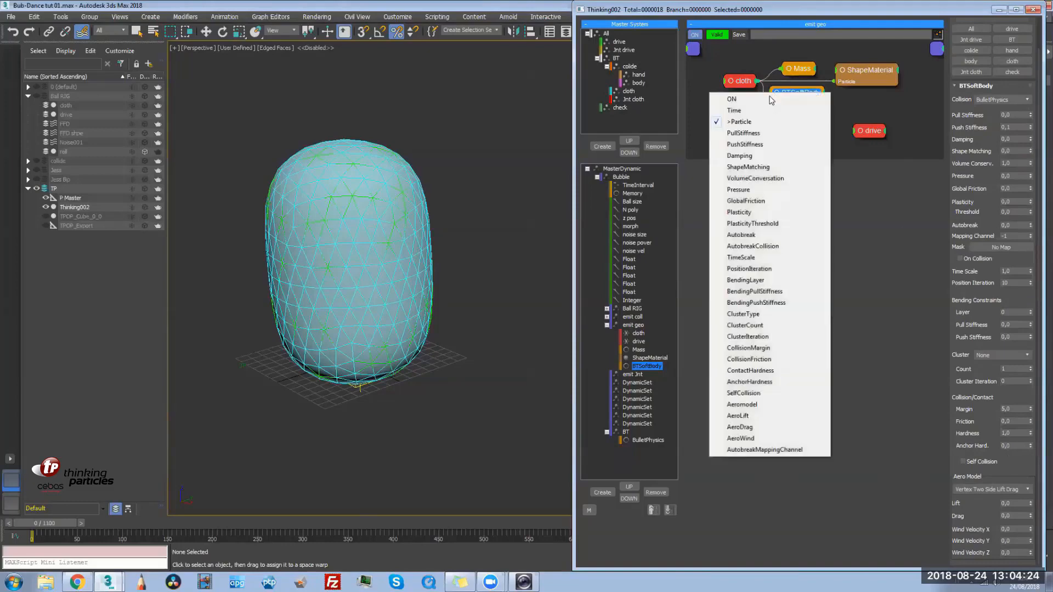
click(762, 133)
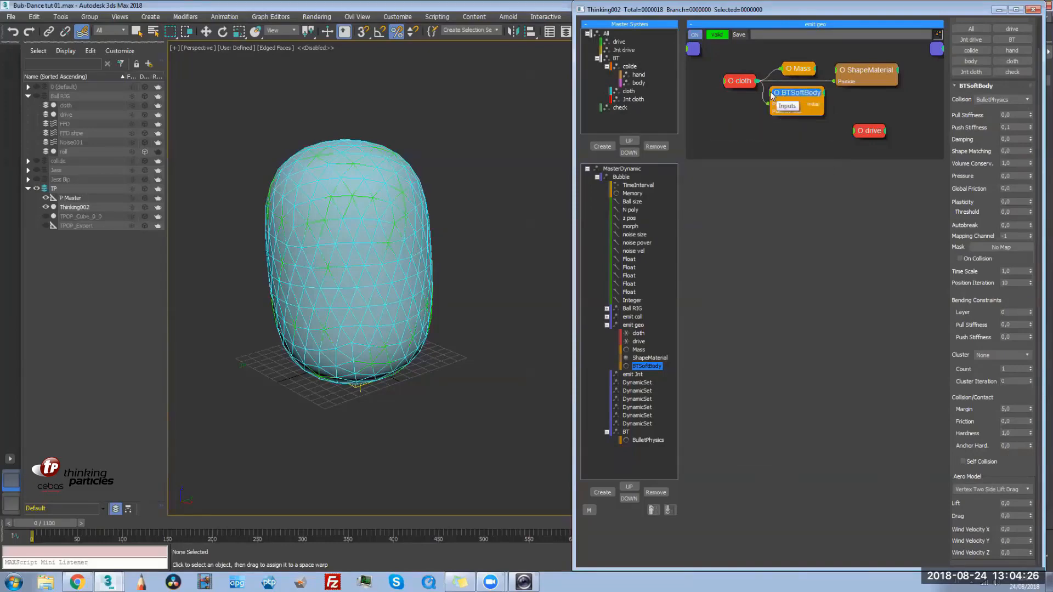
right_click(773, 97)
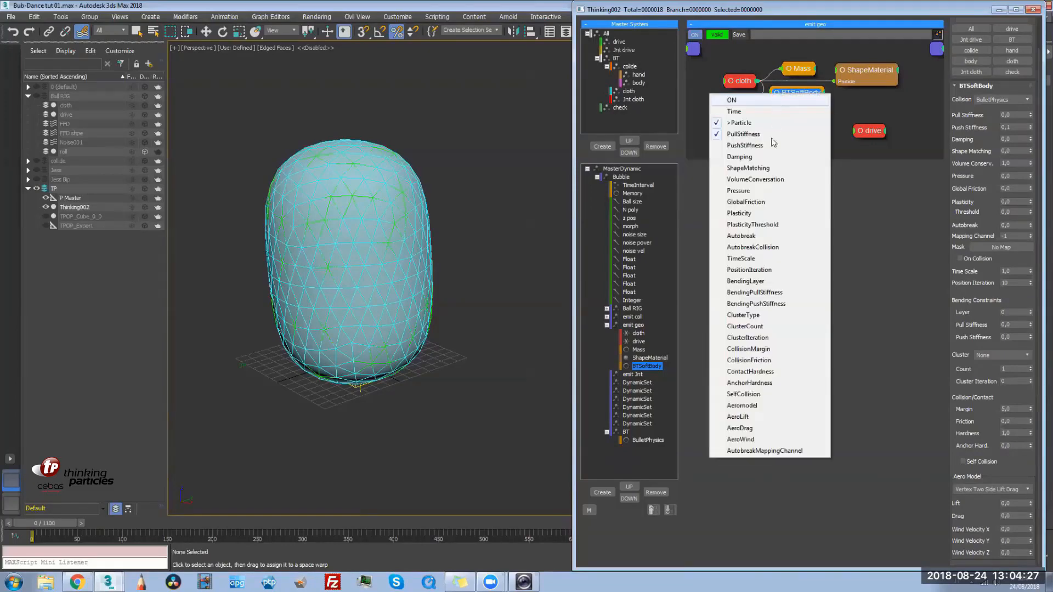
click(765, 383)
drag(768, 112, 696, 51)
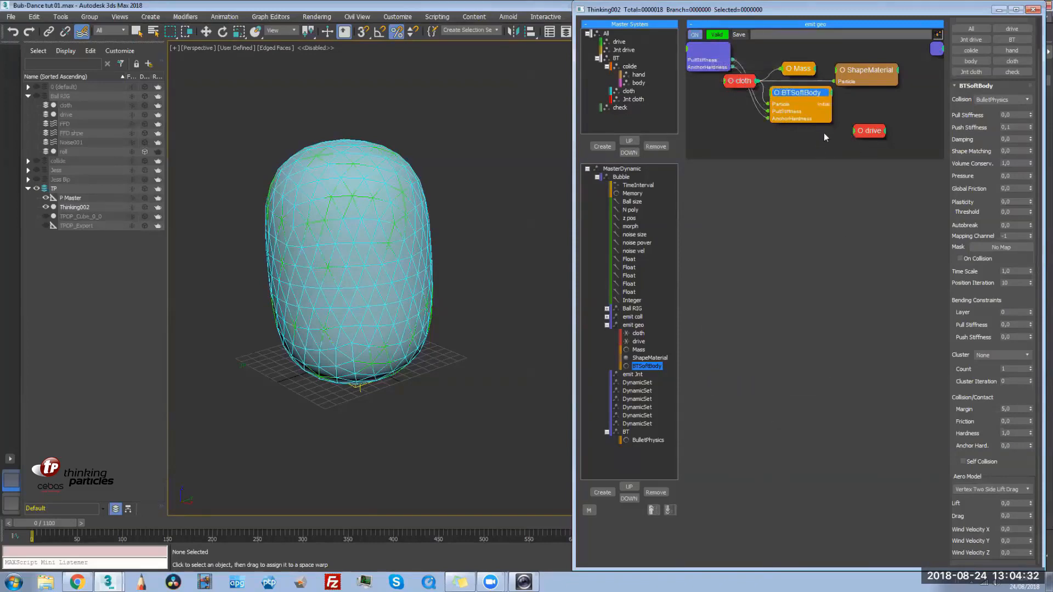
drag(876, 129, 856, 101)
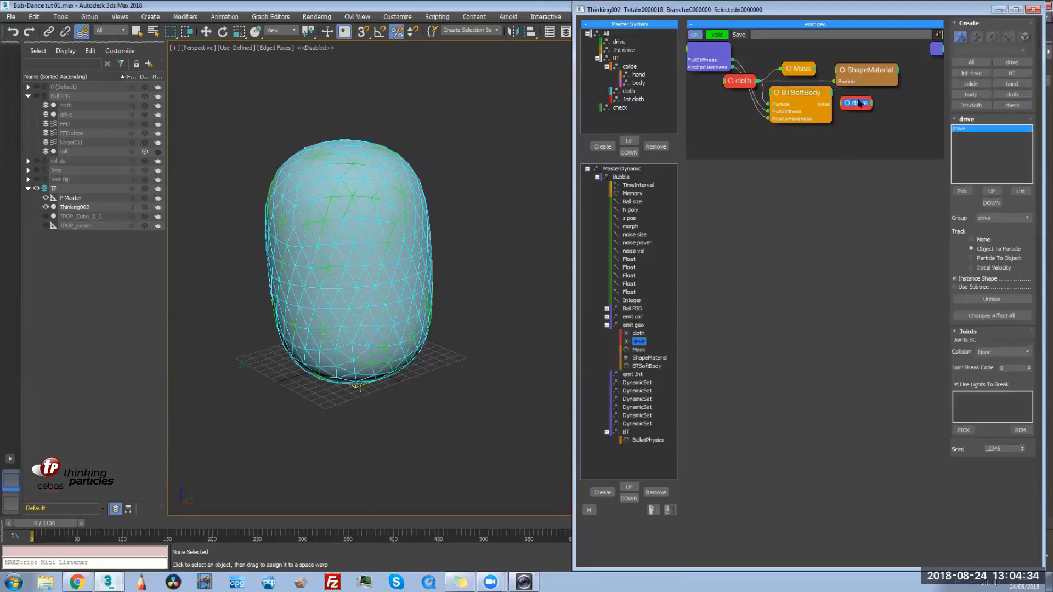
Select ShapeMaterial, open the Material Editor and examine the bubble material's falloff reflection map and its bubb-txt bitmap
click(877, 76)
click(960, 36)
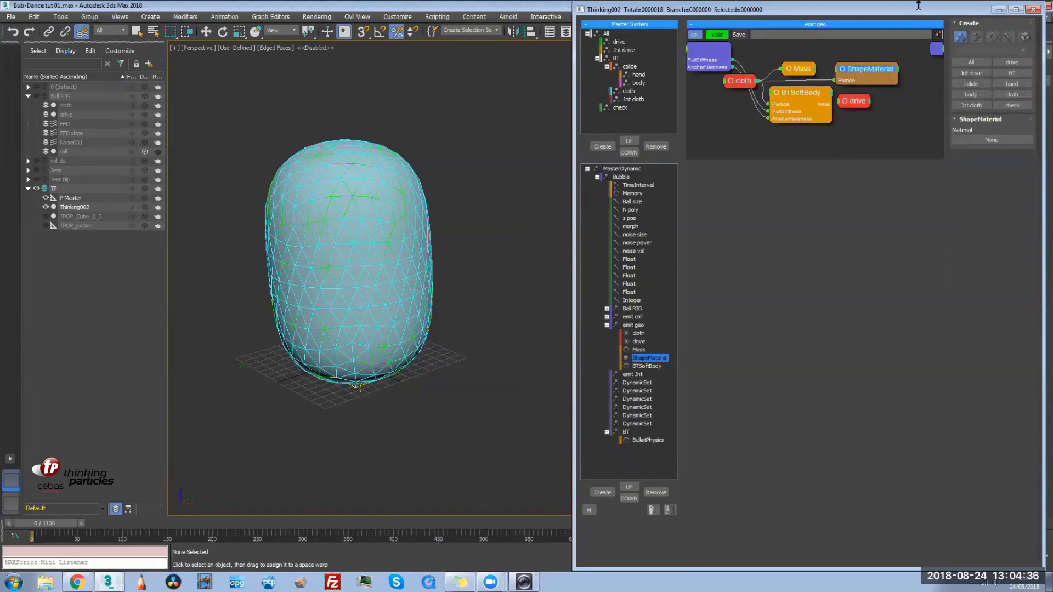
drag(625, 3, 626, 99)
click(638, 33)
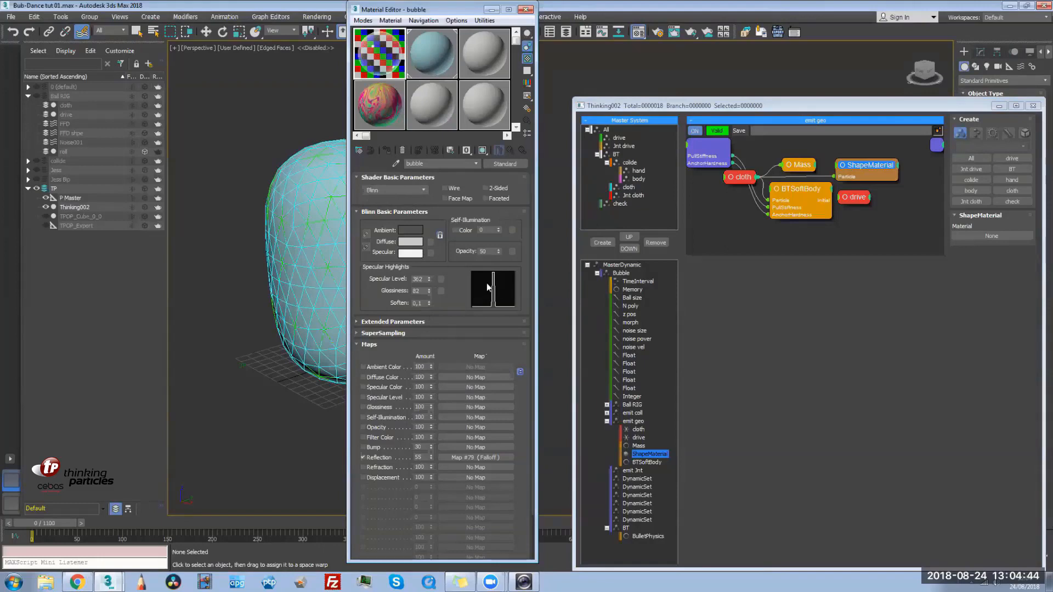
click(475, 457)
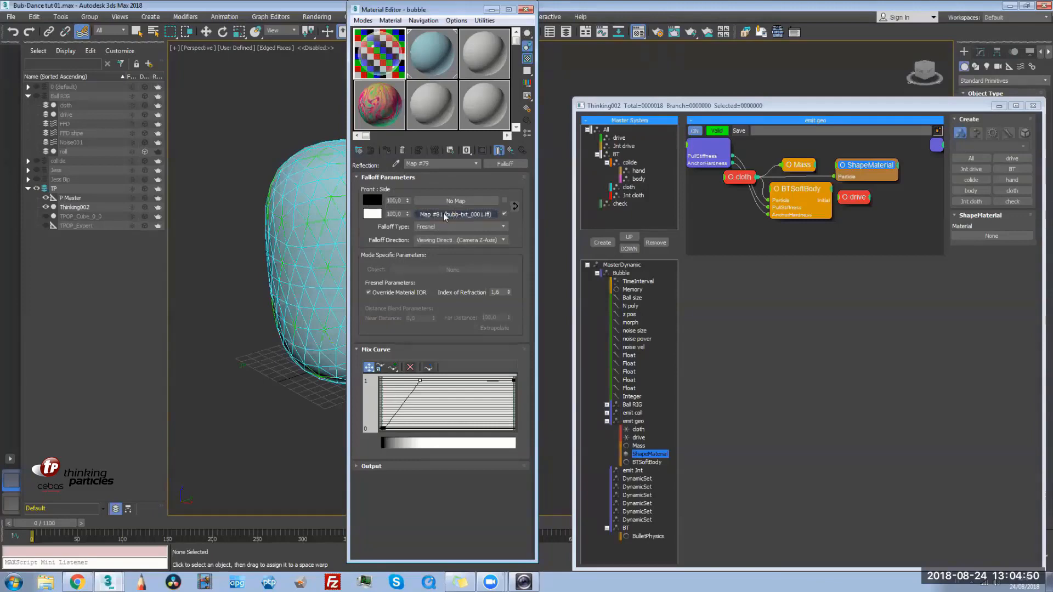
click(460, 214)
click(497, 333)
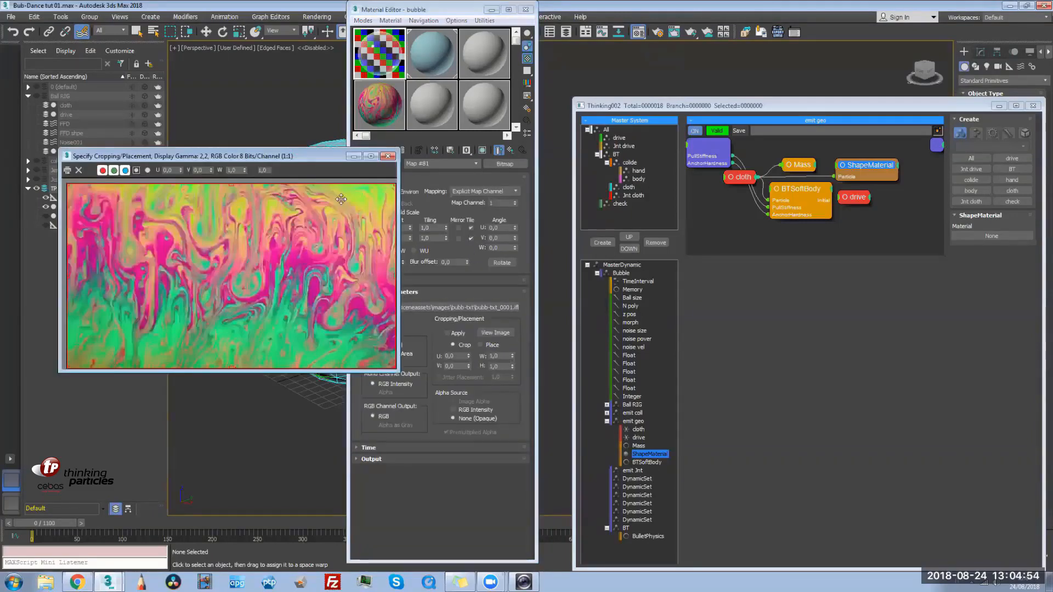
click(388, 156)
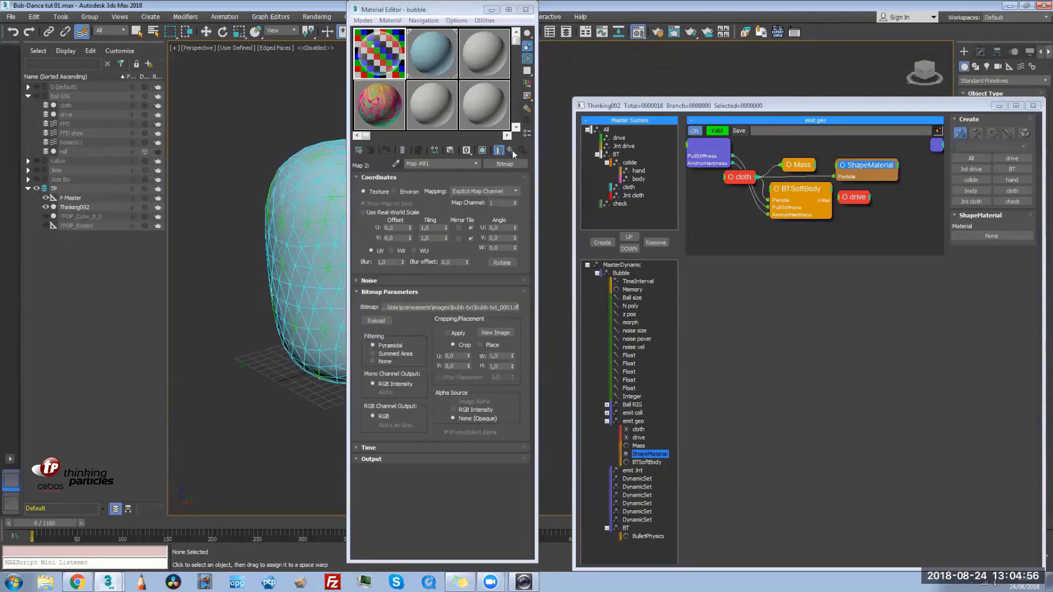
click(511, 151)
Assign the bubble material to the ShapeMaterial operator as an instance and close the Material Editor
drag(415, 70, 990, 237)
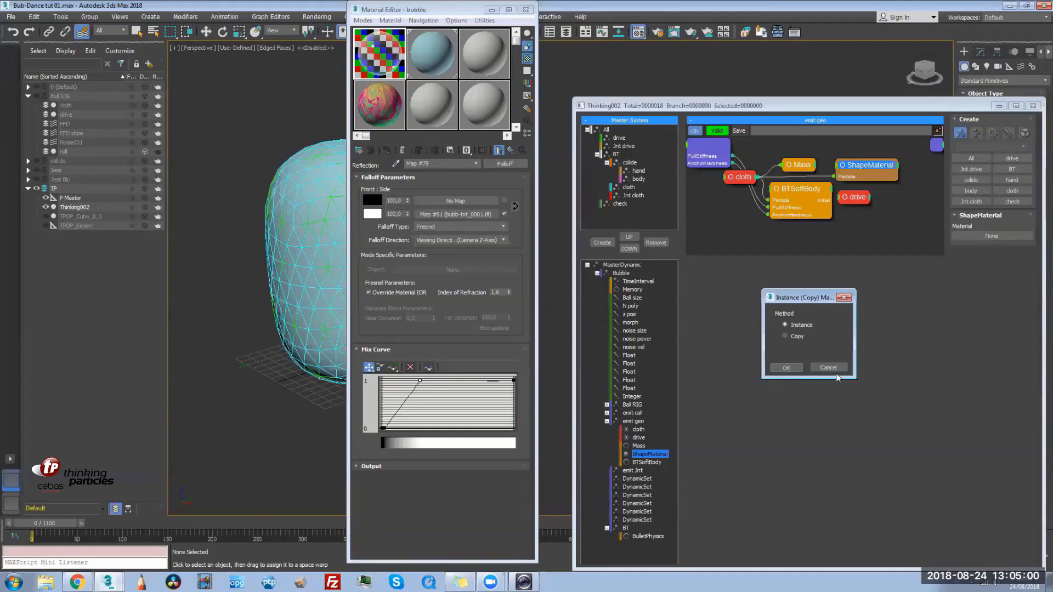
click(786, 367)
click(525, 10)
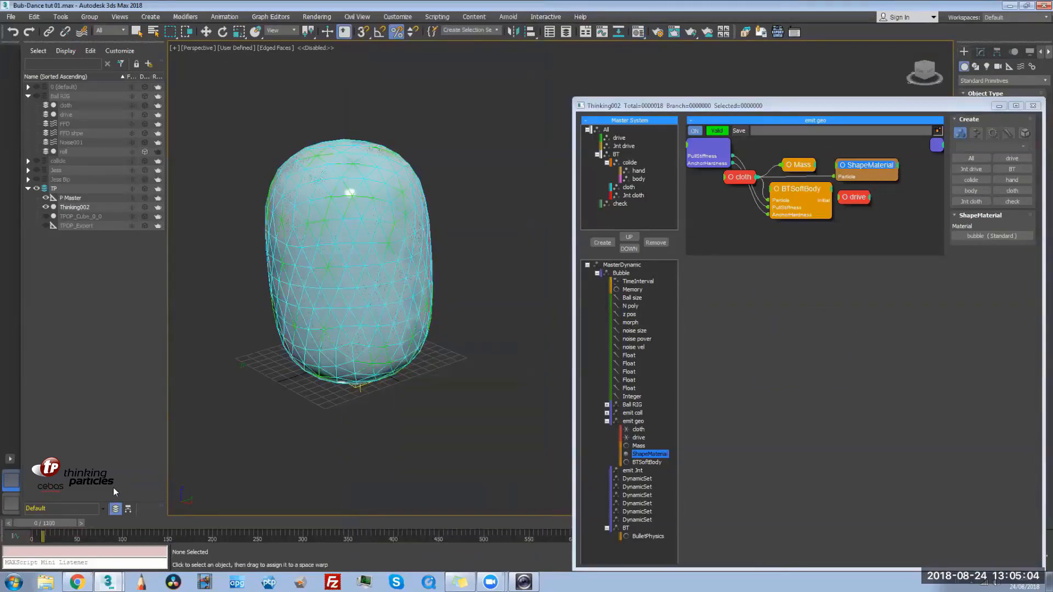
Turn off Show Mesh for the drive group and switch the perspective viewport to shading without edged faces
click(619, 138)
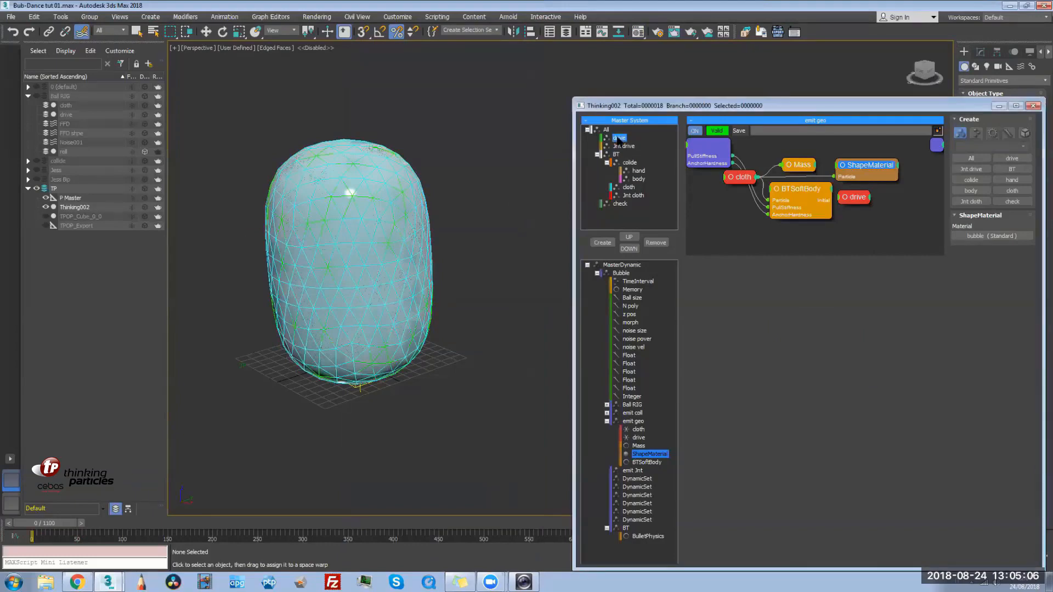
click(979, 156)
click(388, 452)
mouse_move(361, 455)
middle_down()
mouse_move(401, 423)
mouse_move(362, 470)
middle_up()
key(F4)
scroll(376, 451, up, 3)
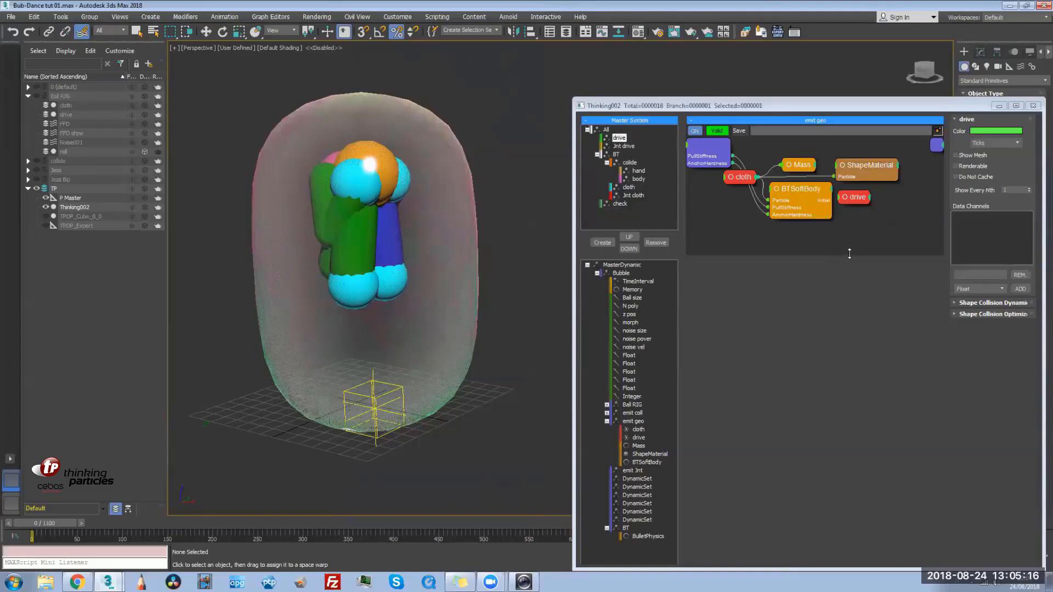
Shrink the emit geo network area, open the Bubble dynamic set and enlarge the Thinking Particles window
drag(848, 254, 848, 222)
click(622, 273)
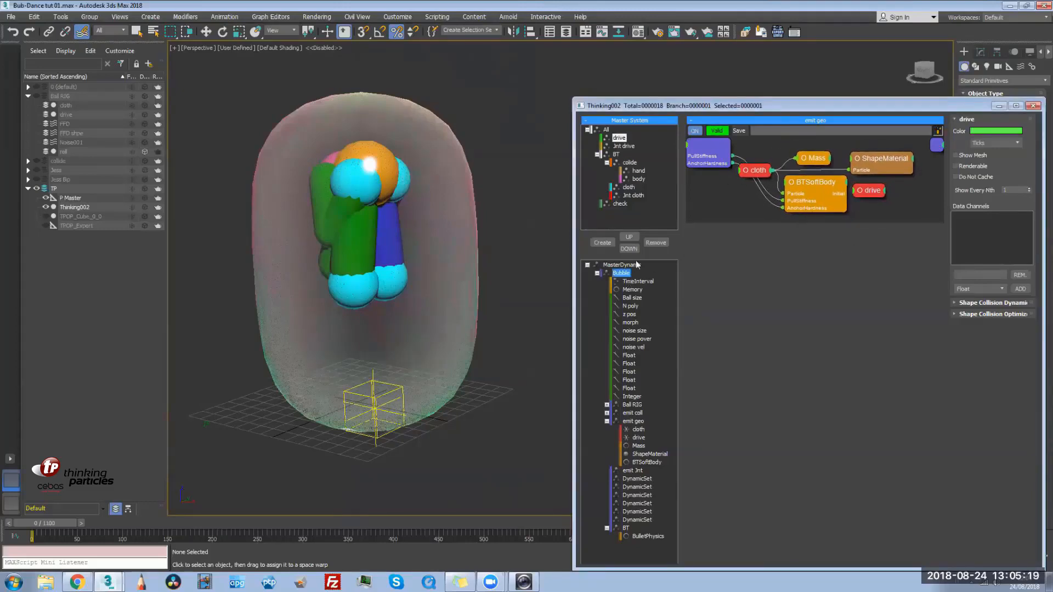
click(849, 100)
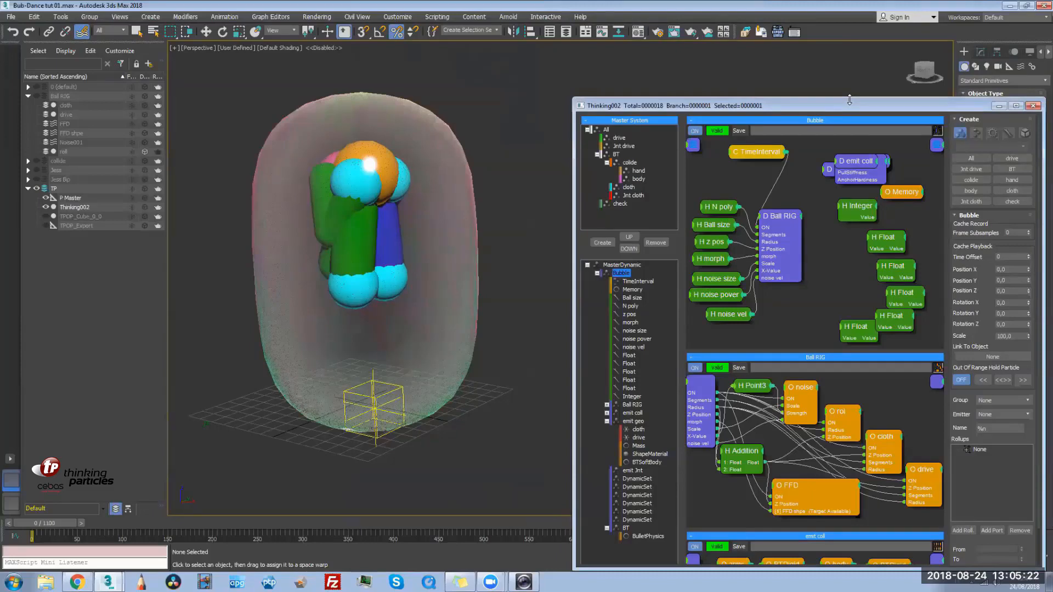
drag(864, 77, 864, 1)
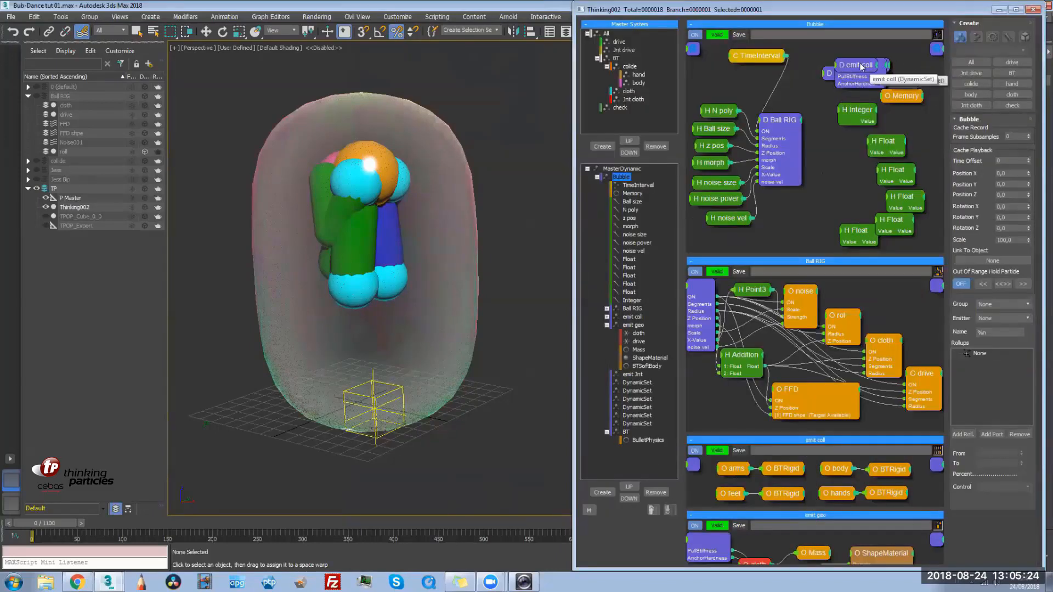
Separate the stacked emit coll and emit geo nodes and feed two Float helpers into emit geo's PullStiffness and AnchorHardness inputs
drag(873, 65, 927, 114)
drag(865, 69, 852, 185)
drag(894, 225, 793, 215)
drag(857, 234, 789, 241)
drag(856, 198, 849, 242)
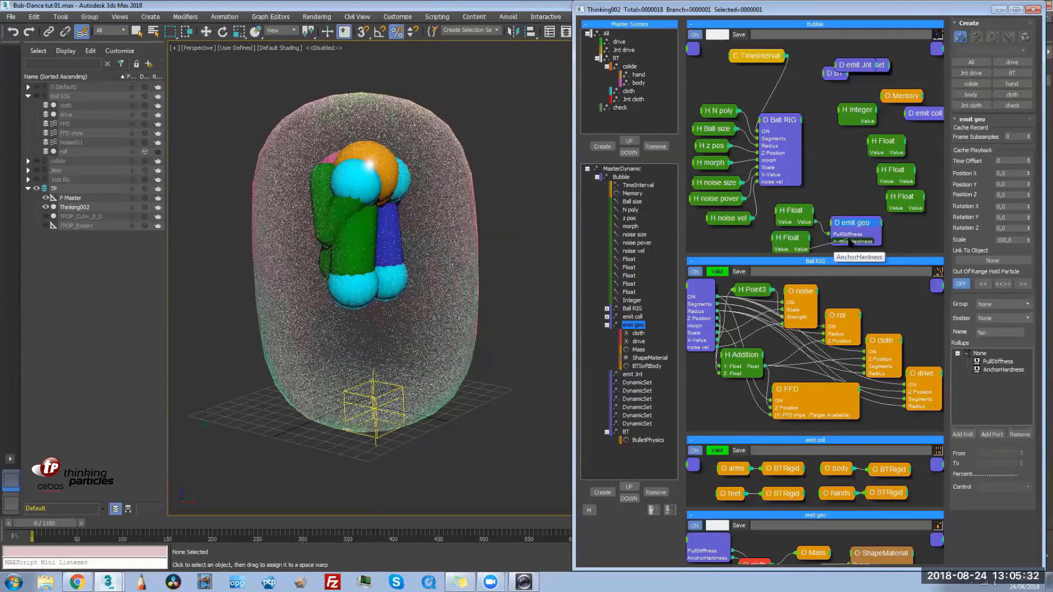
click(794, 246)
drag(852, 220, 840, 217)
Rearrange the Bubble network by moving the Memory node above emit coll and BT clear of emit Jnt set
middle_drag(806, 177, 786, 186)
drag(891, 106, 914, 114)
drag(806, 83, 891, 54)
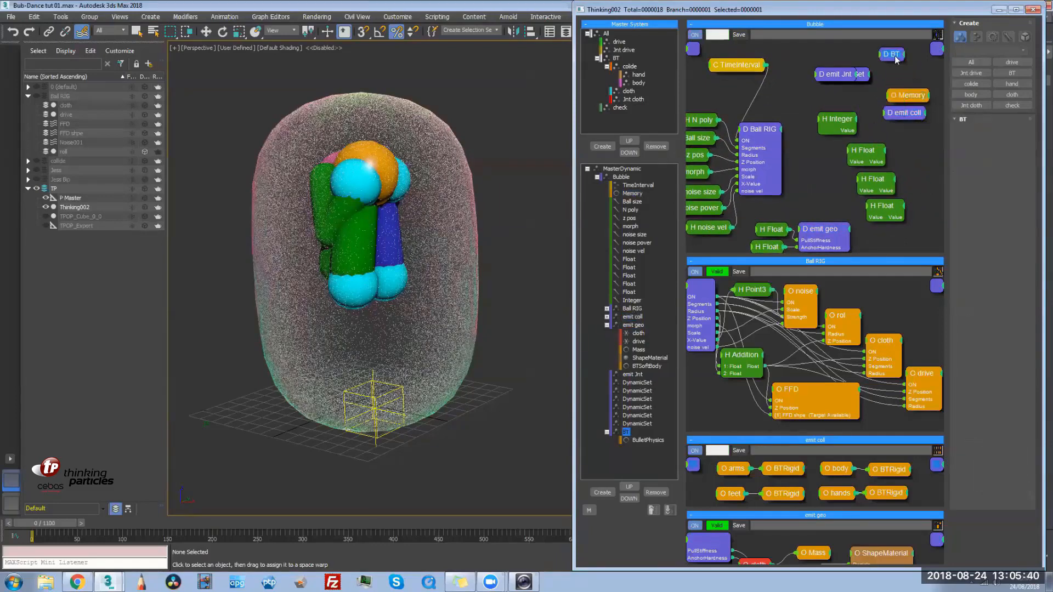
Place one empty DynamicSet after BT in the Bubble hierarchy and rename it ABC
drag(638, 443, 639, 431)
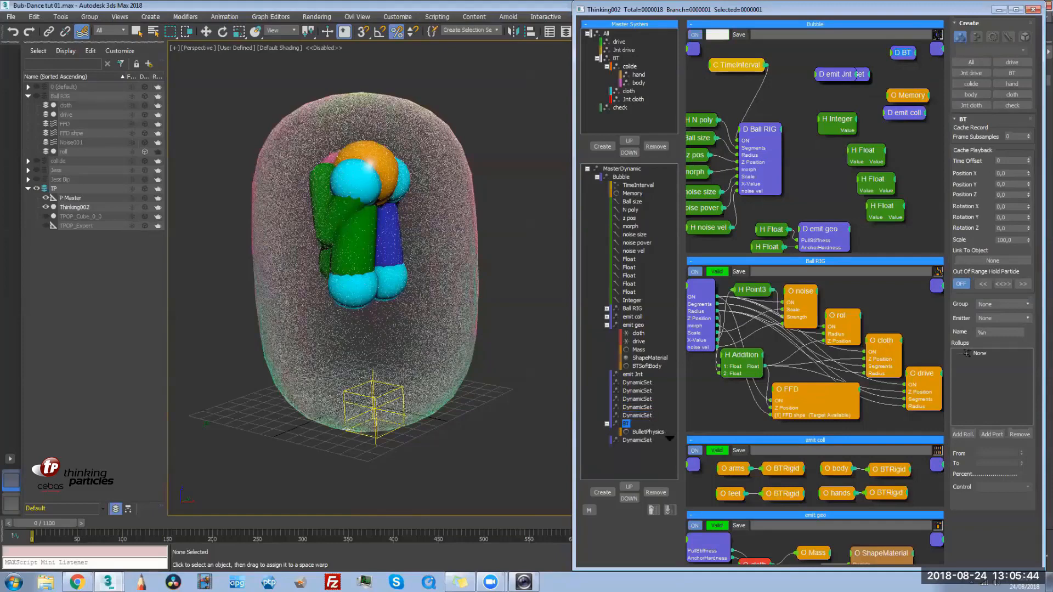
click(607, 424)
click(631, 432)
click(642, 432)
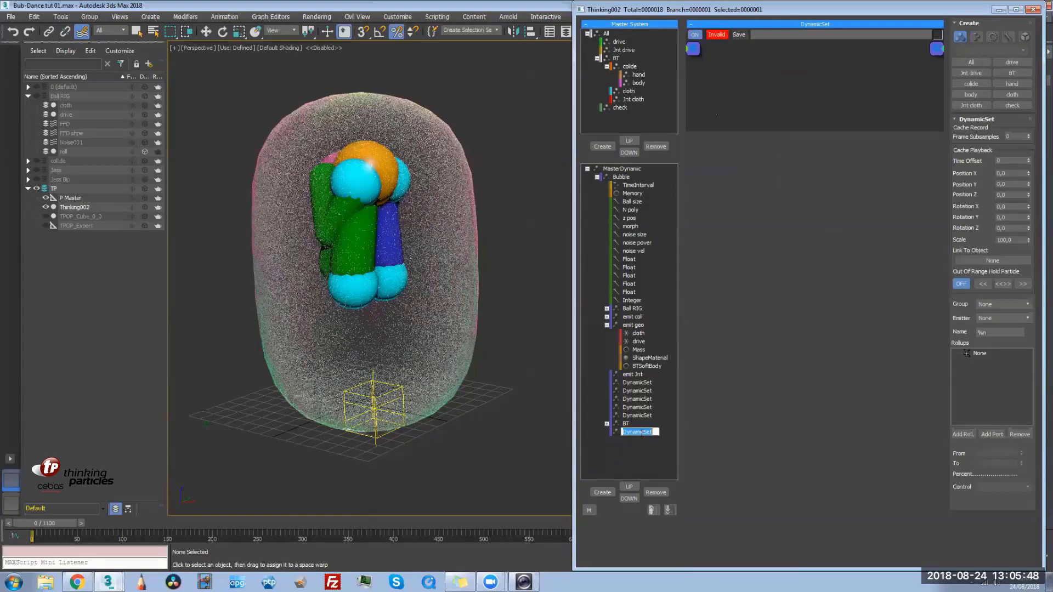
text(ABC)
key(Return)
Add an AlembicExport operator to the ABC set and reduce the height of its network area
right_click(830, 81)
mouse_move(806, 112)
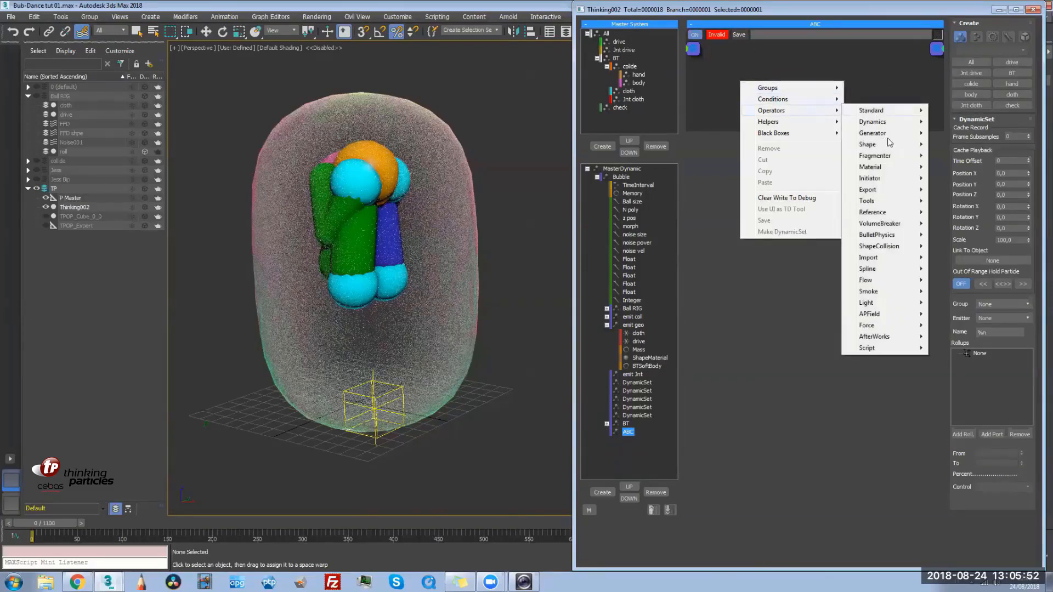
mouse_move(911, 189)
click(964, 190)
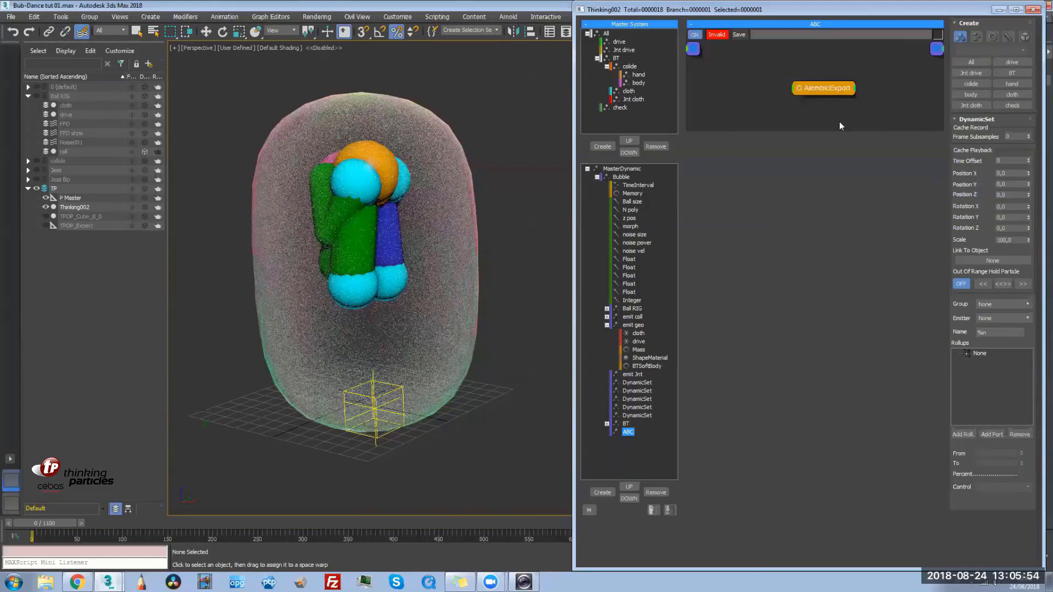
drag(860, 123, 860, 72)
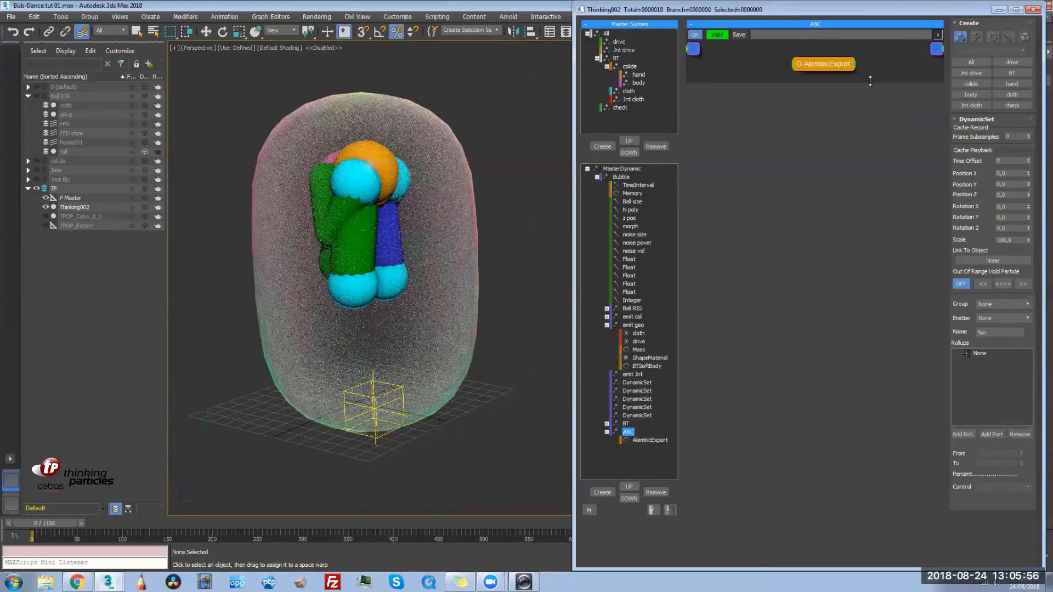
Move another empty DynamicSet between BT and ABC and rename it wrt pos
mouse_move(644, 416)
mouse_down()
mouse_move(605, 422)
mouse_move(631, 424)
mouse_up()
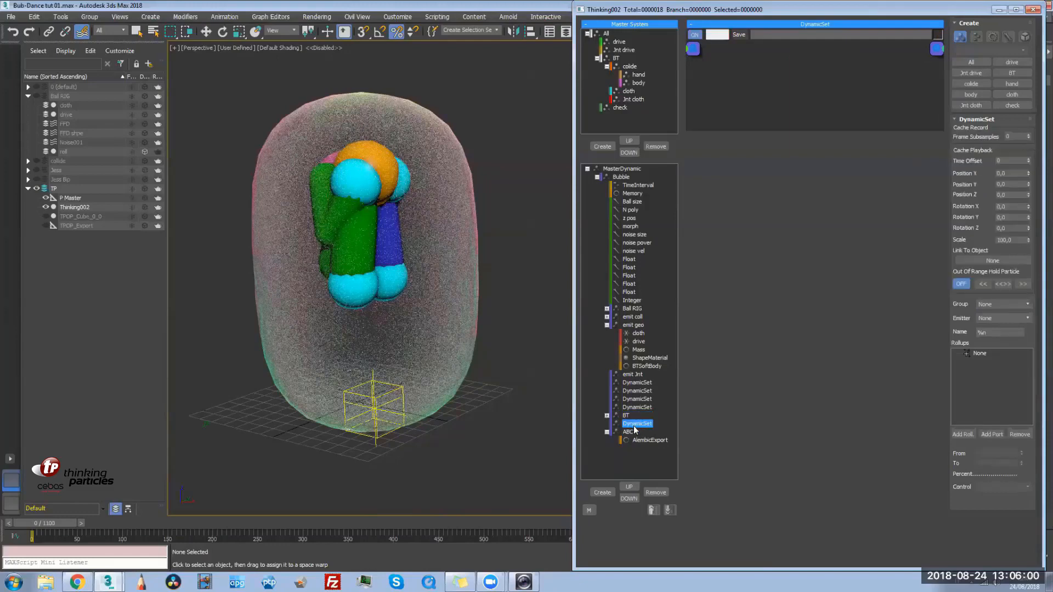
click(638, 426)
text(wrt pèos)
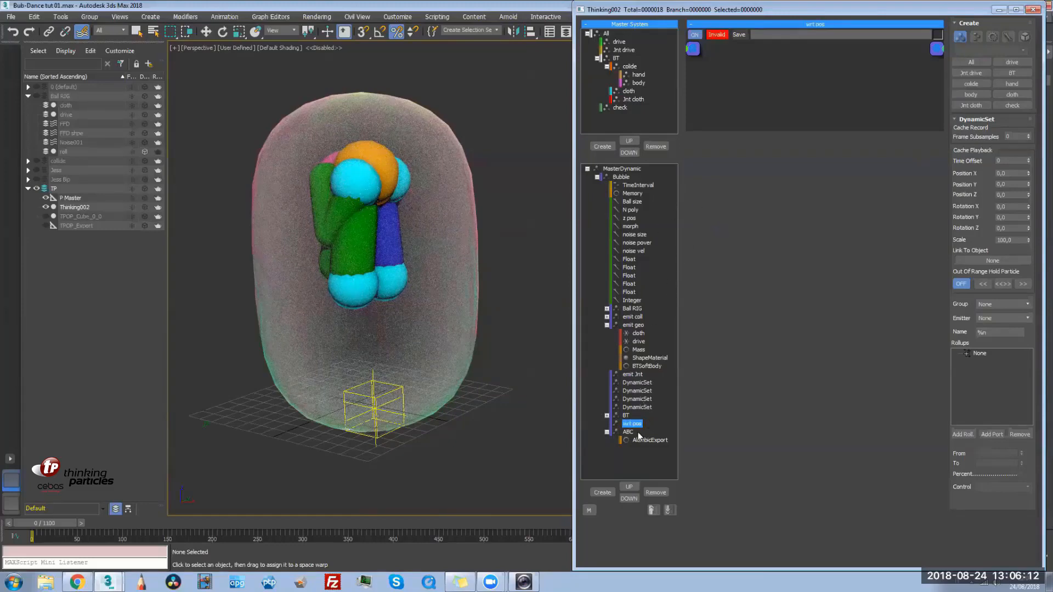
Add a Jnt cloth group node to the wrt pos network
right_click(750, 76)
mouse_move(747, 79)
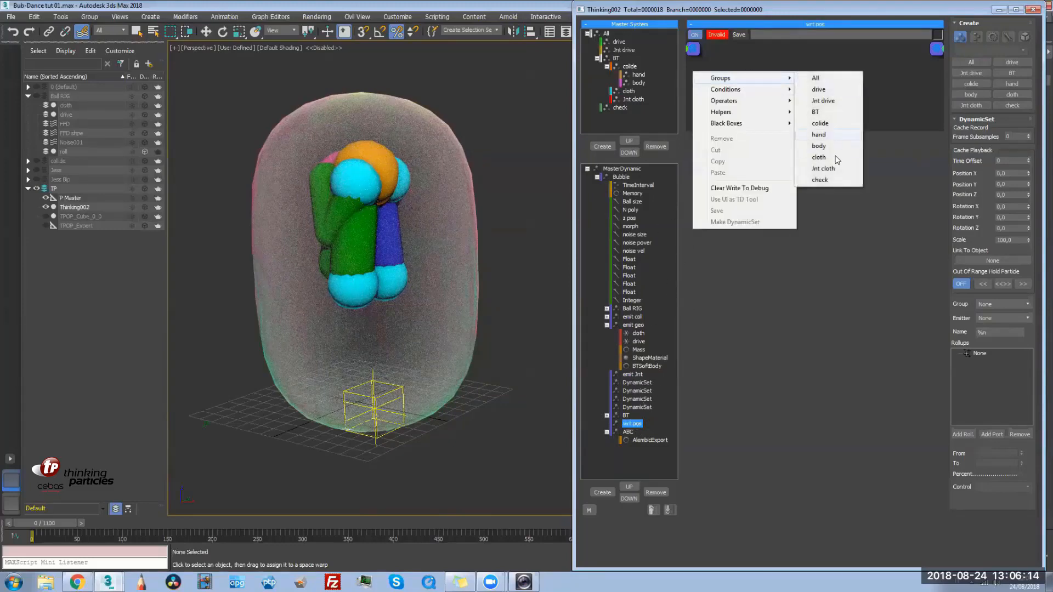
click(823, 169)
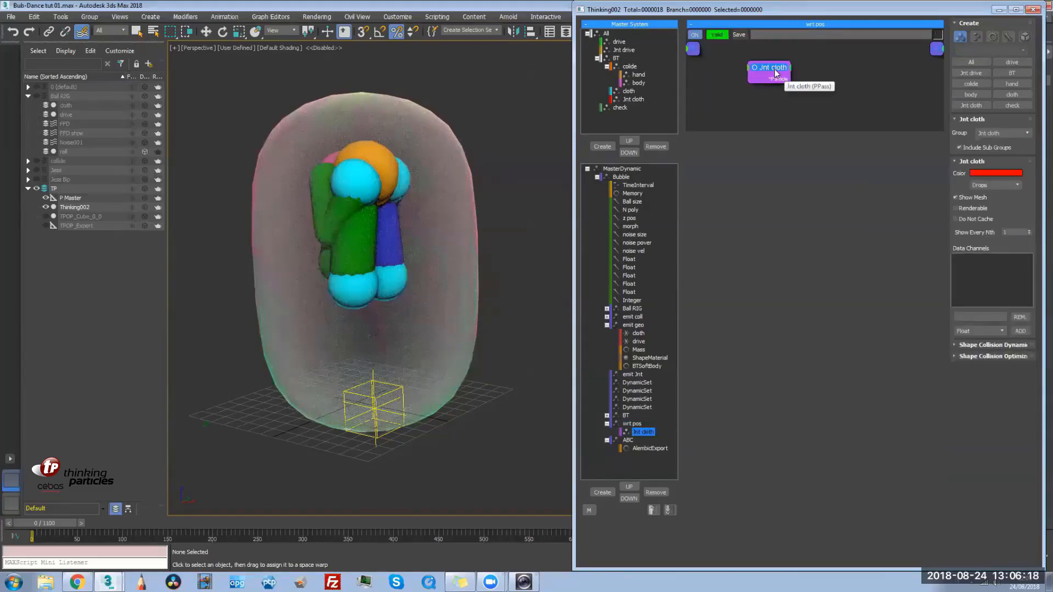
drag(775, 73, 767, 75)
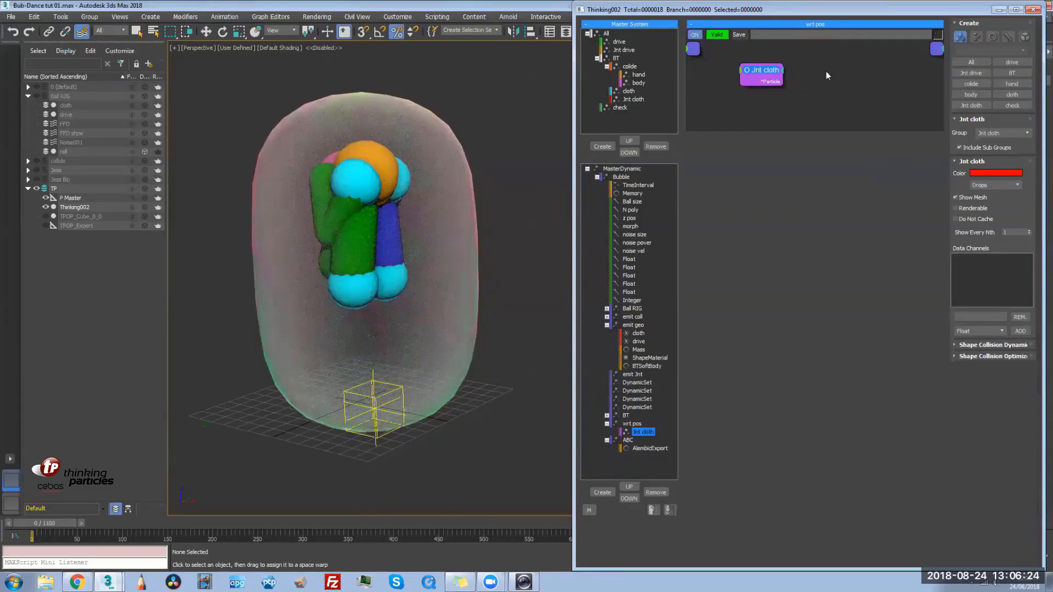
Add a Memory operator beside Jnt cloth and connect Jnt cloth's particle output to its Particle input
right_click(781, 61)
mouse_move(828, 93)
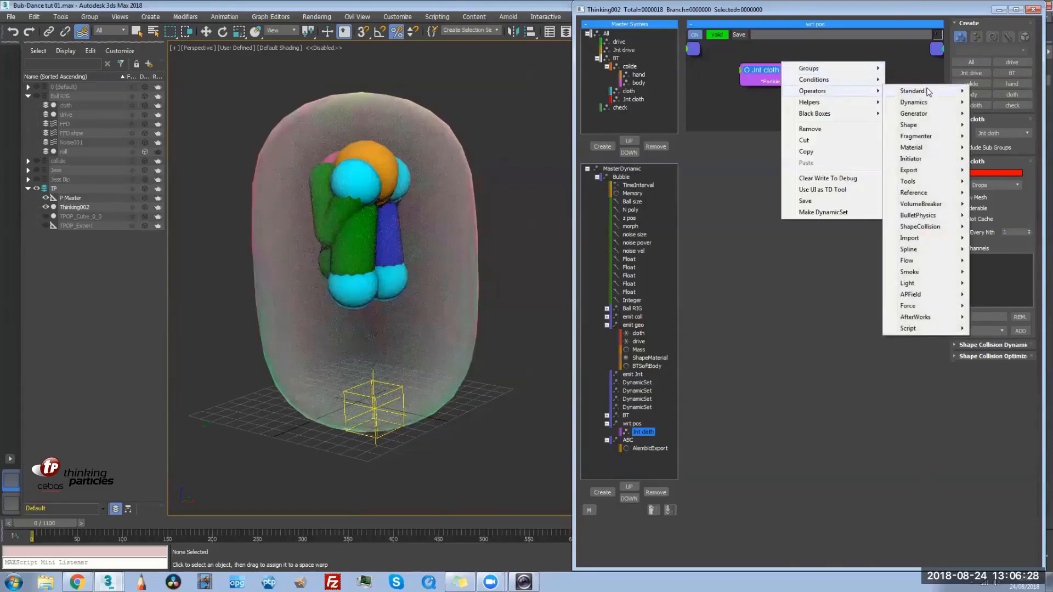
click(840, 83)
drag(839, 82, 772, 83)
click(853, 72)
drag(849, 75, 838, 76)
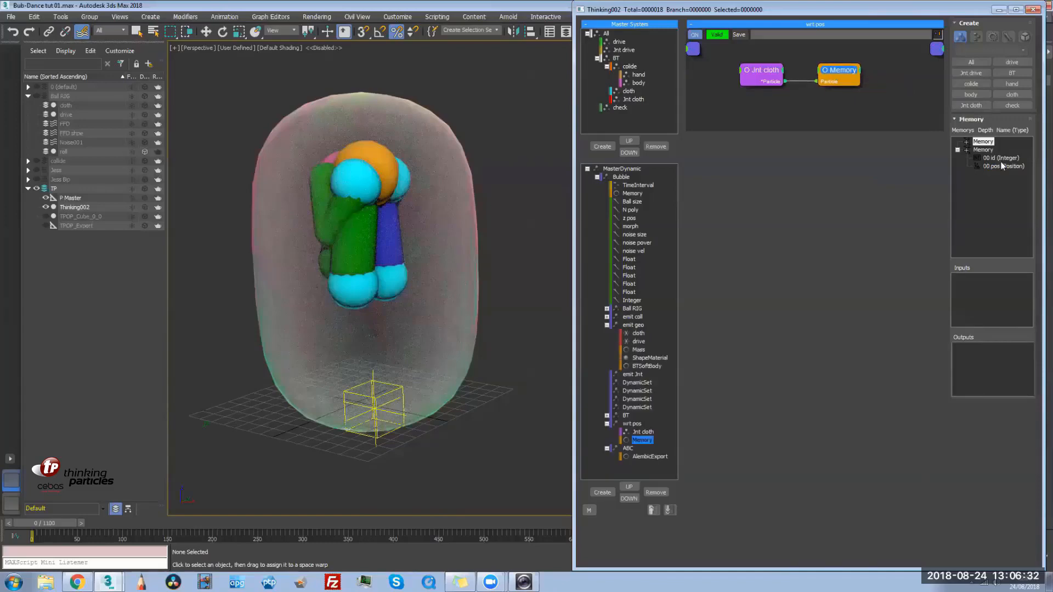
Add pos as an input of the Memory operator, wire Jnt cloth's particle output to it, and collapse wrt pos and ABC
click(1002, 165)
drag(1038, 325, 1009, 301)
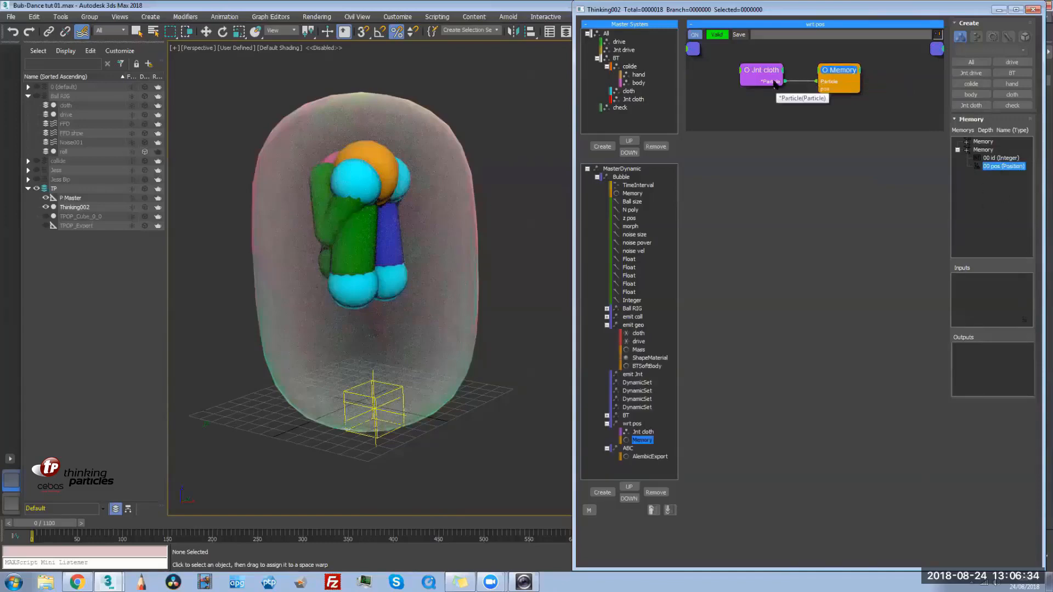
drag(856, 129, 875, 95)
middle_drag(877, 68, 875, 73)
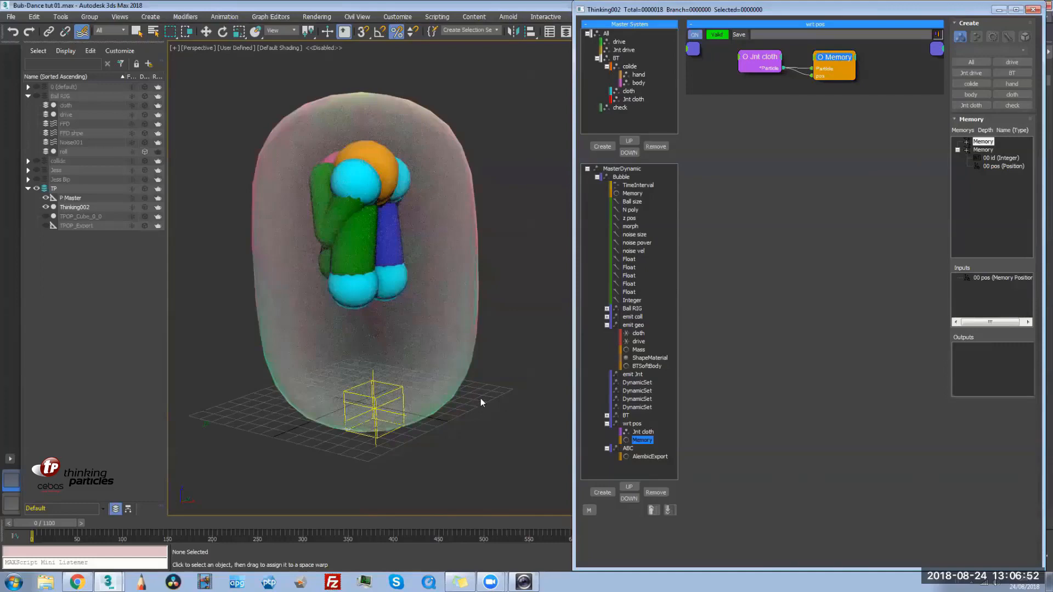
middle_drag(861, 78, 877, 78)
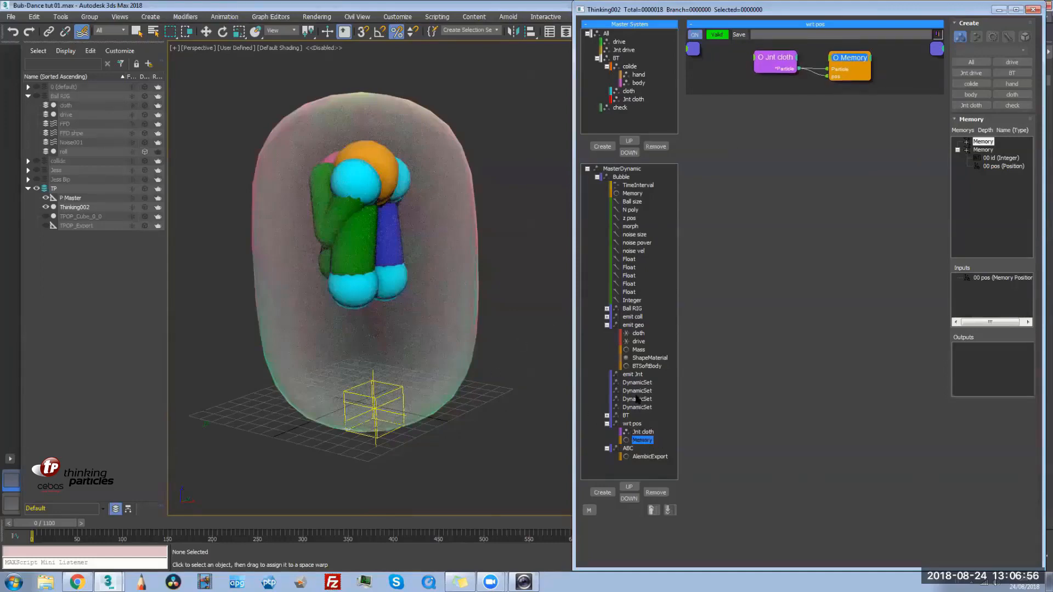
click(606, 423)
click(606, 432)
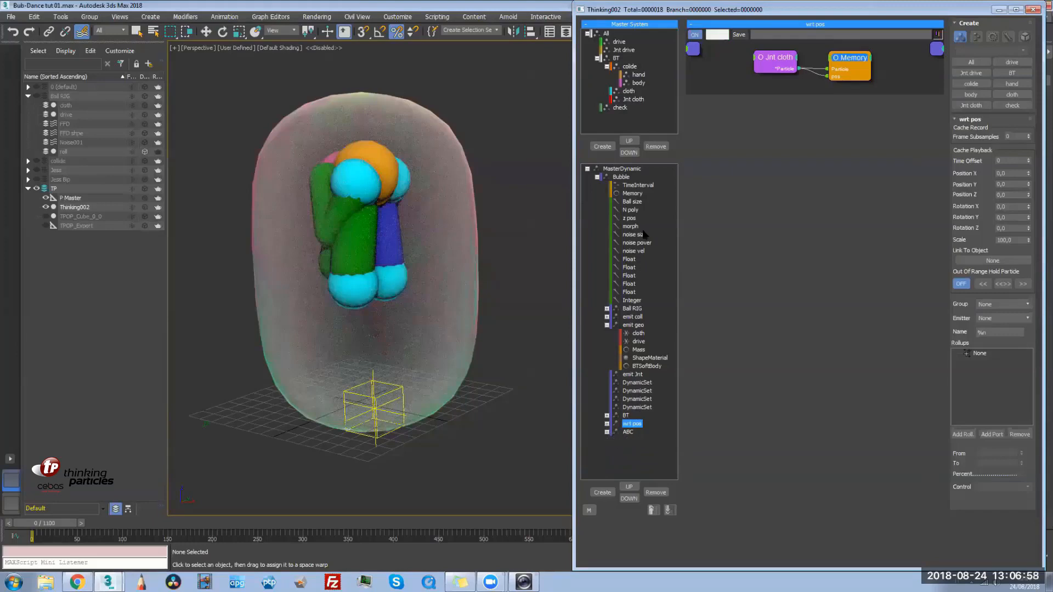
Open the Bubble set and rearrange its BT, emit Jnt, emit coll and TimeInterval nodes to make room in the network
click(620, 177)
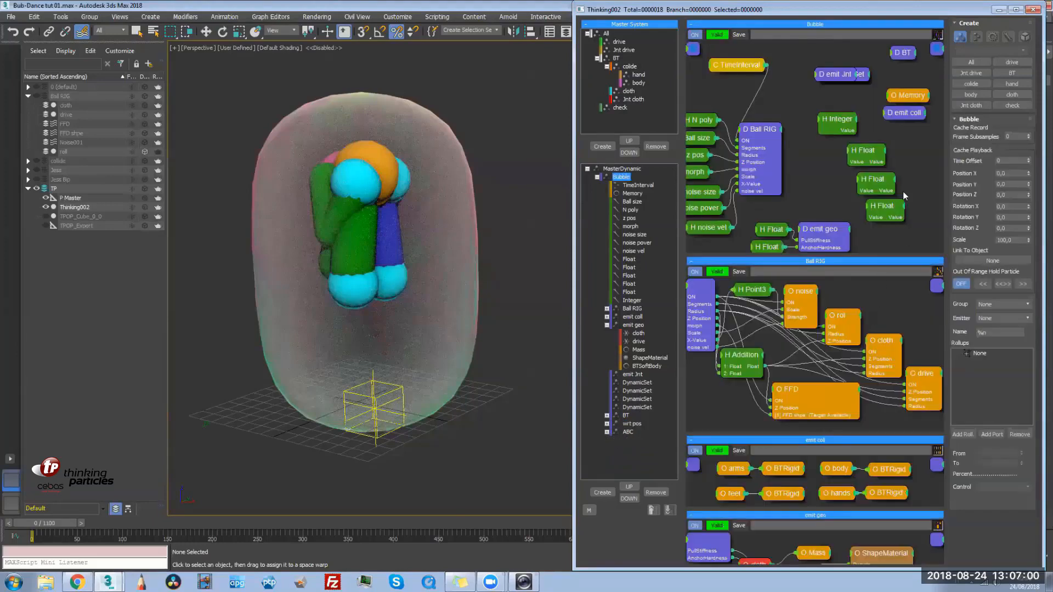
drag(906, 54, 932, 128)
drag(847, 74, 806, 68)
drag(902, 110, 909, 132)
drag(896, 254, 896, 267)
middle_drag(900, 247, 910, 243)
mouse_move(746, 63)
mouse_down()
mouse_move(722, 65)
mouse_move(735, 62)
mouse_up()
drag(811, 62, 847, 89)
Enlarge the emit Jnt network area and add a PositionBorn generator operator to it
scroll(887, 310, down, 6)
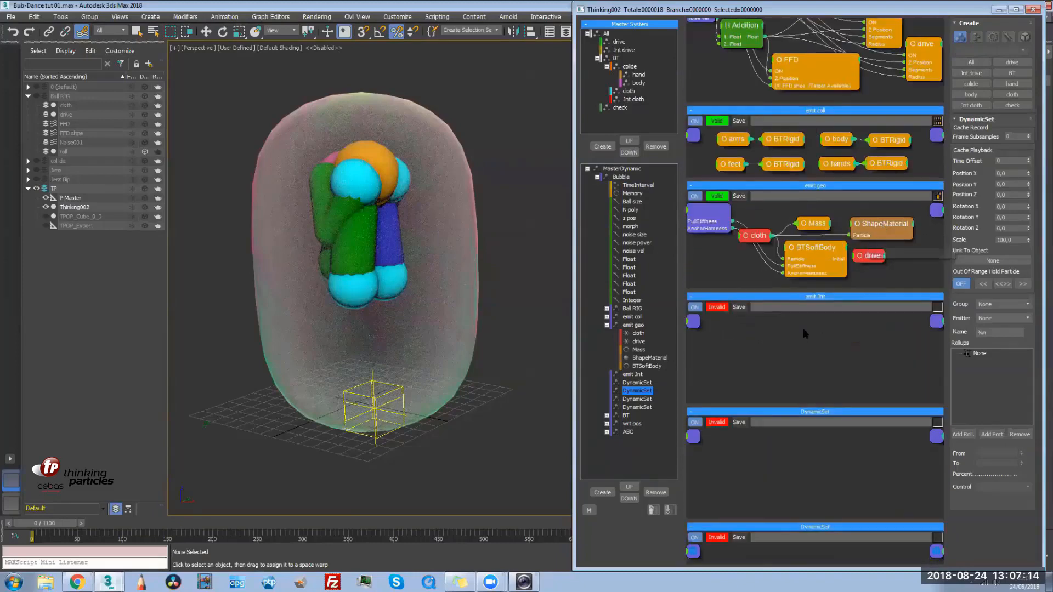
drag(805, 400, 817, 439)
right_click(709, 337)
mouse_move(763, 369)
mouse_move(860, 163)
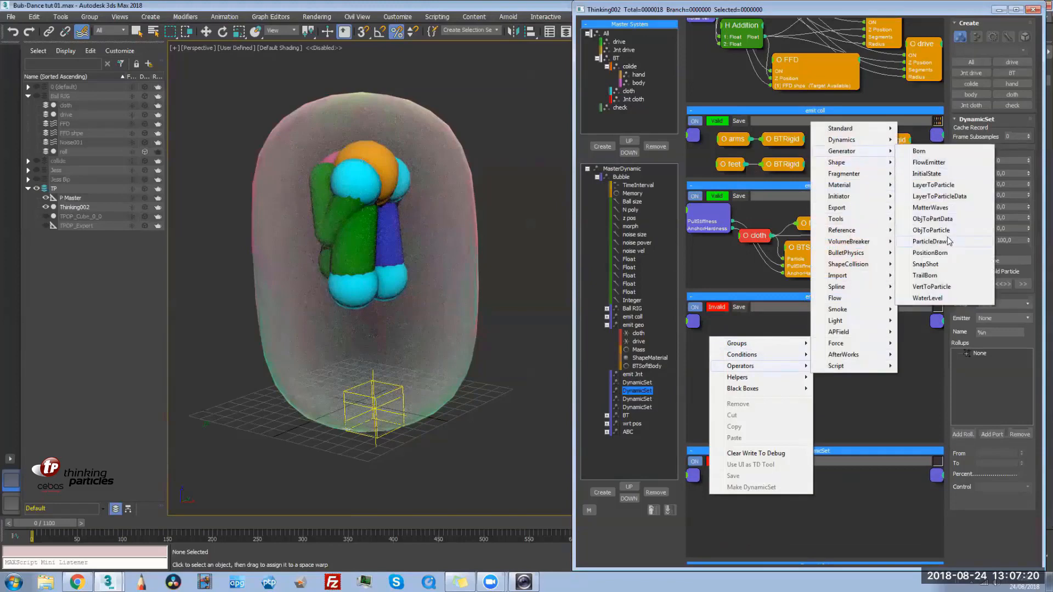
click(929, 252)
drag(799, 352, 821, 337)
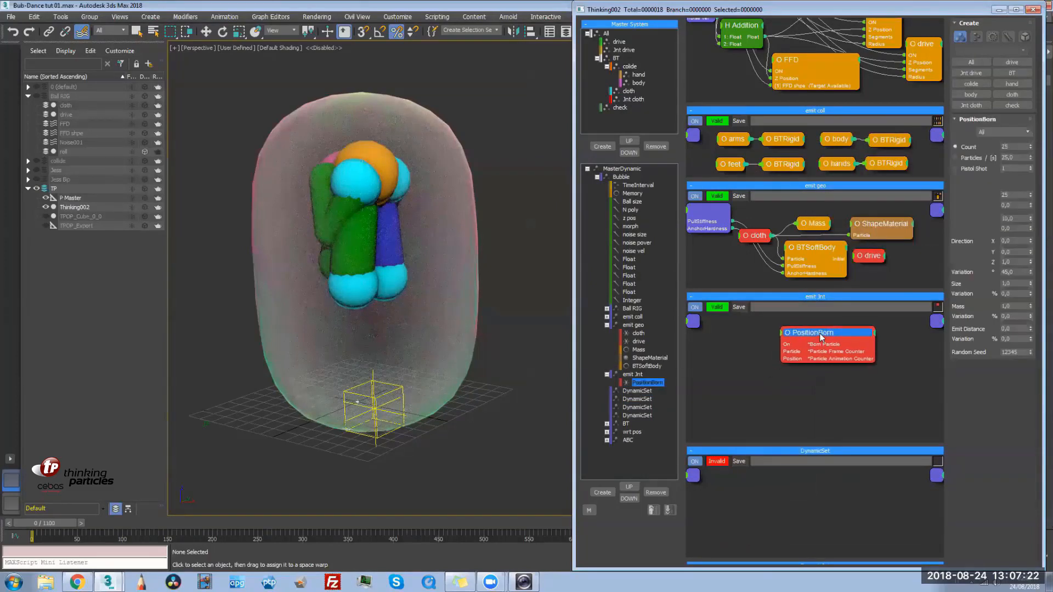
Assign the PositionBorn operator to the Jnt drive group and rename it J drive
click(1011, 130)
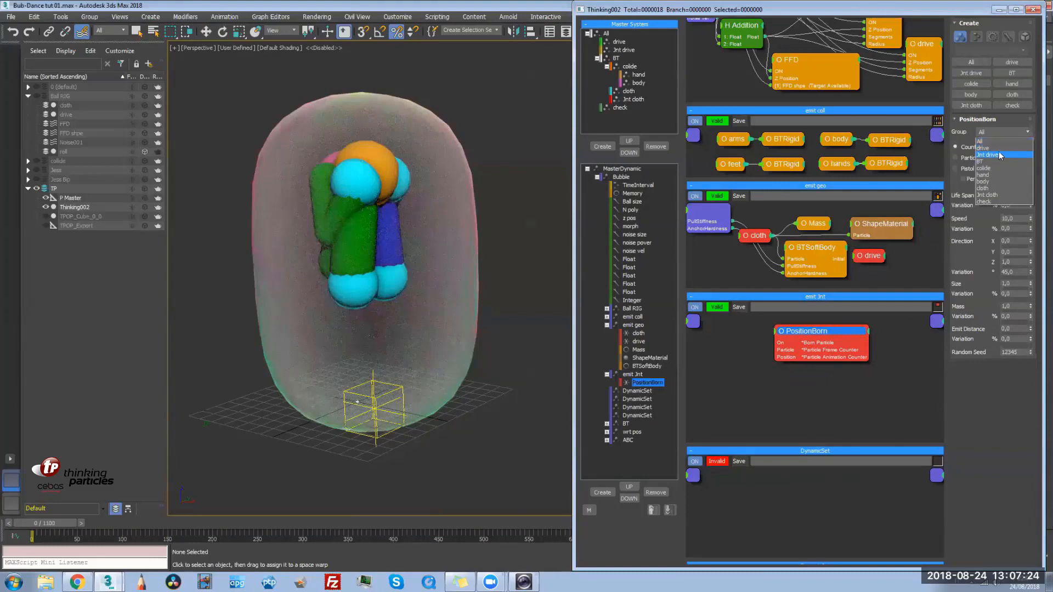
click(989, 154)
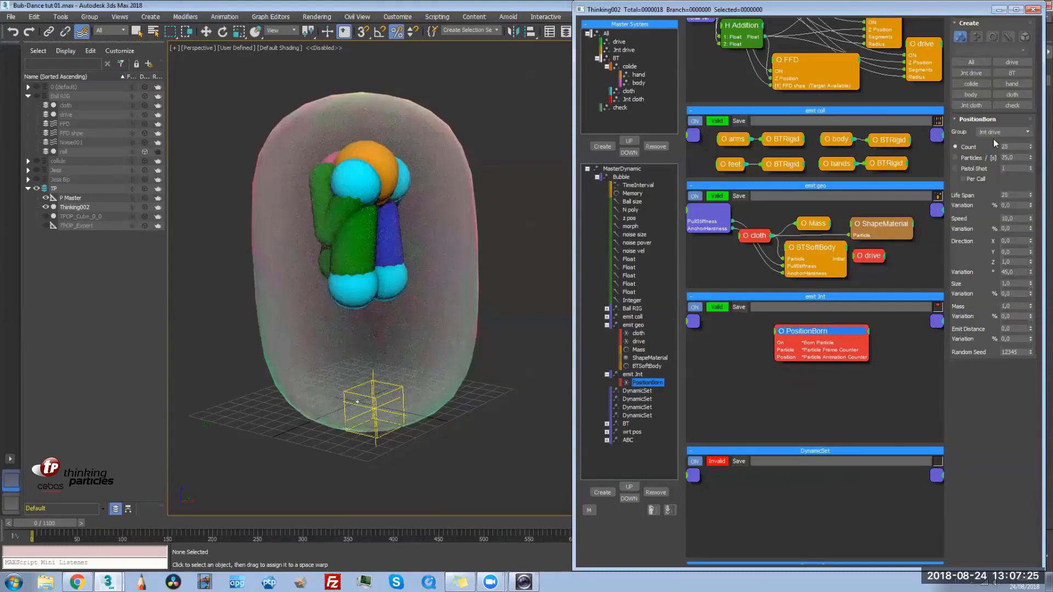
click(648, 383)
text(J drive)
key(Return)
Set J drive to Pistol Shot with Per Call, life span 9000, and zero speed, direction, variation, size and mass
click(965, 168)
click(971, 180)
click(1019, 195)
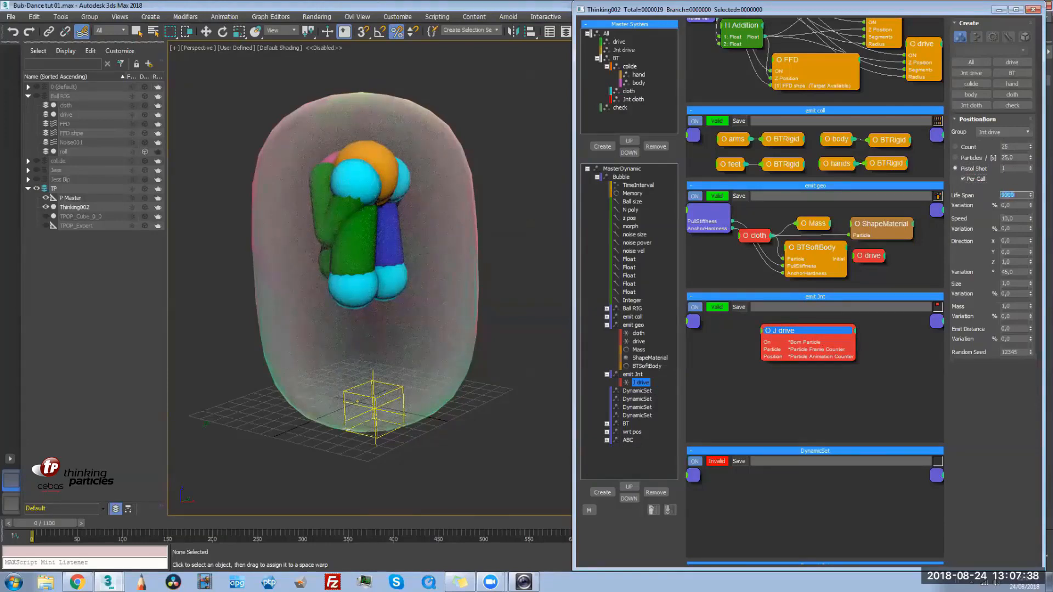
right_click(1031, 219)
right_click(1030, 262)
right_click(1030, 272)
right_click(1031, 283)
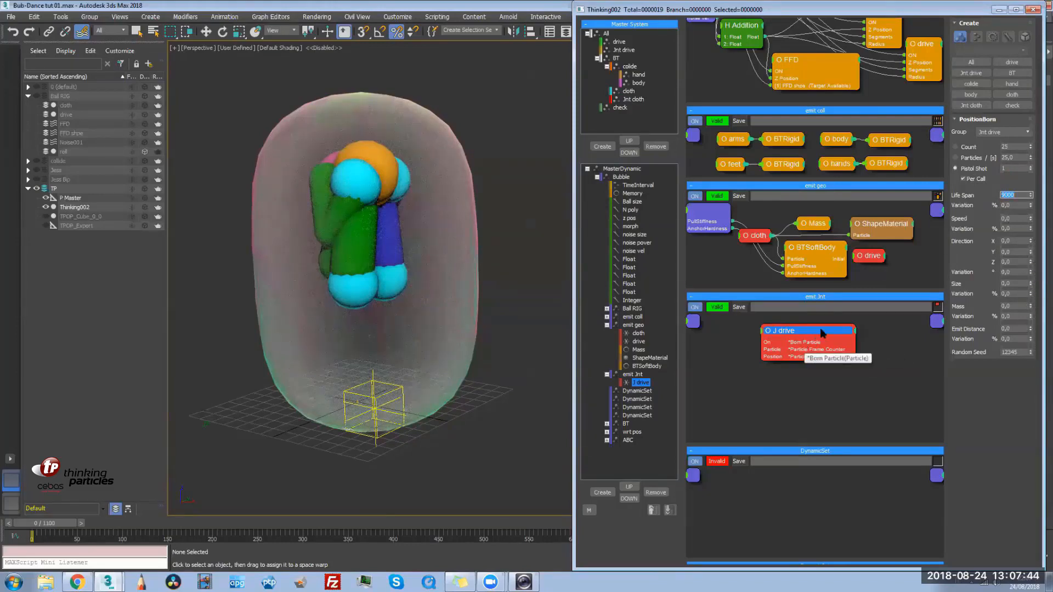
Add a StdShape operator beside J drive and wire J drive's Born Particle output to its Particle input
drag(818, 331, 804, 330)
right_click(876, 354)
mouse_move(880, 376)
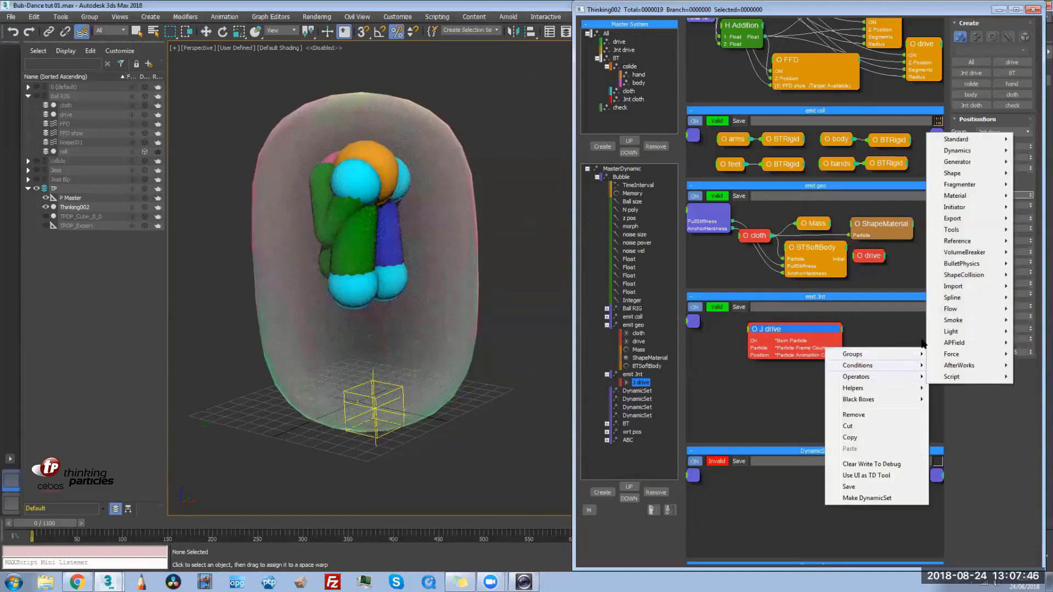
mouse_move(952, 173)
click(868, 265)
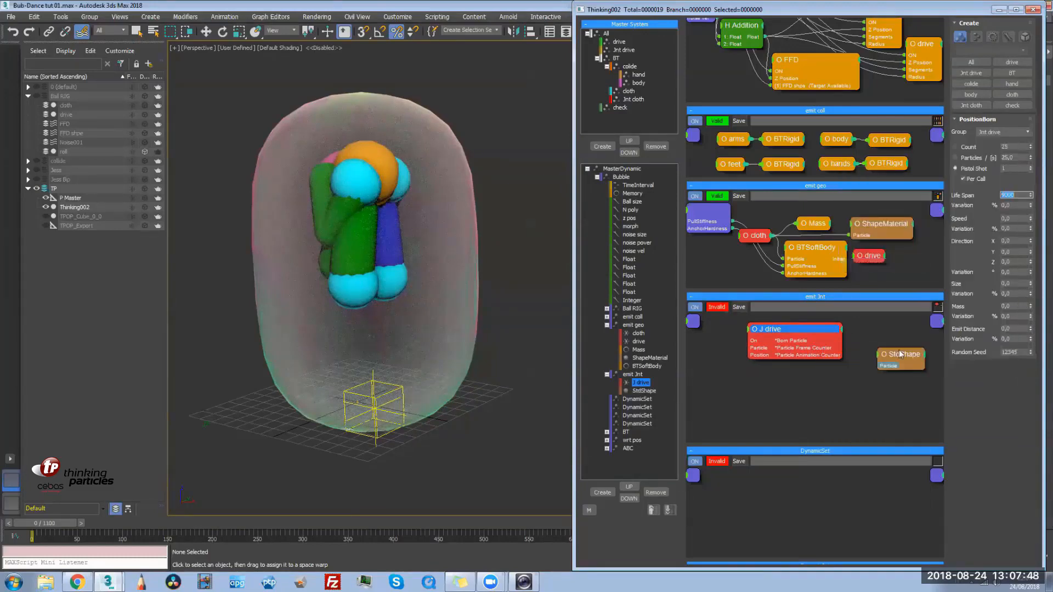
click(803, 342)
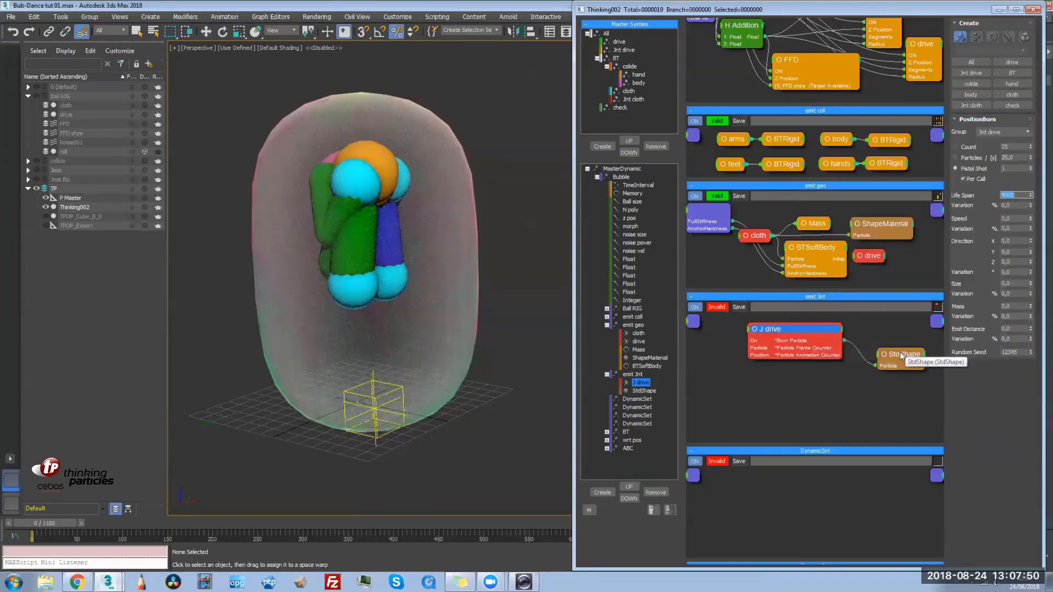
Set J drive's StdShape to Cube and arrange the two nodes in the emit Jnt network
double_click(901, 351)
drag(899, 352, 881, 339)
click(979, 134)
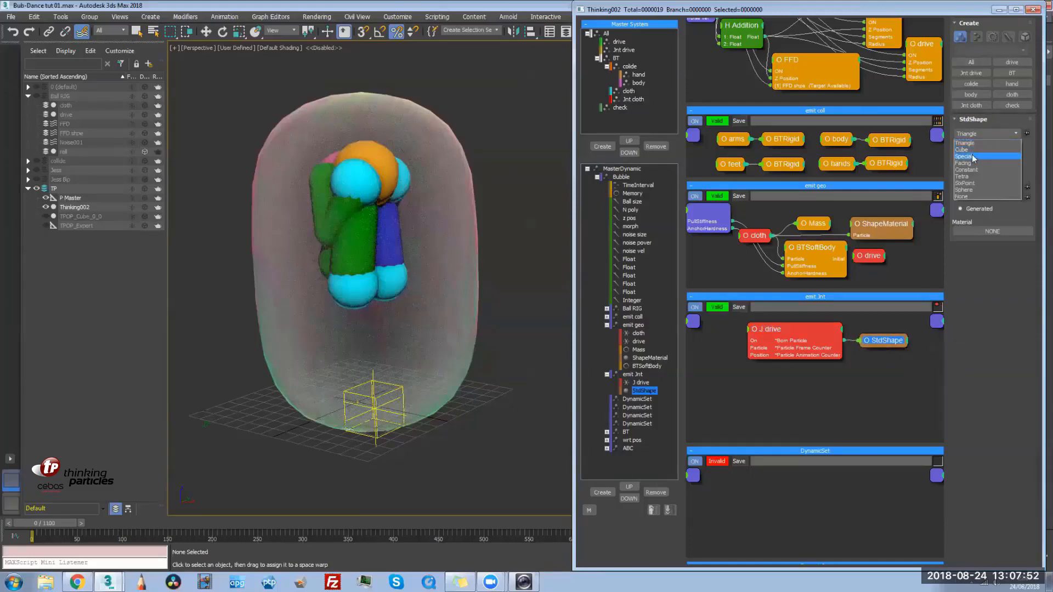
click(973, 154)
drag(885, 342, 893, 354)
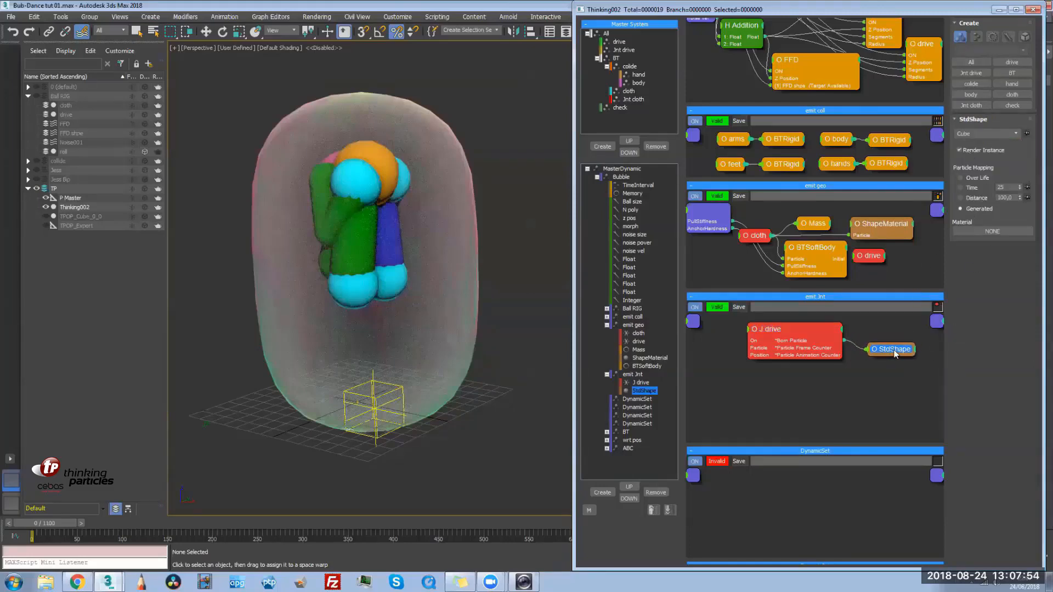
drag(805, 329, 828, 327)
drag(894, 351, 900, 353)
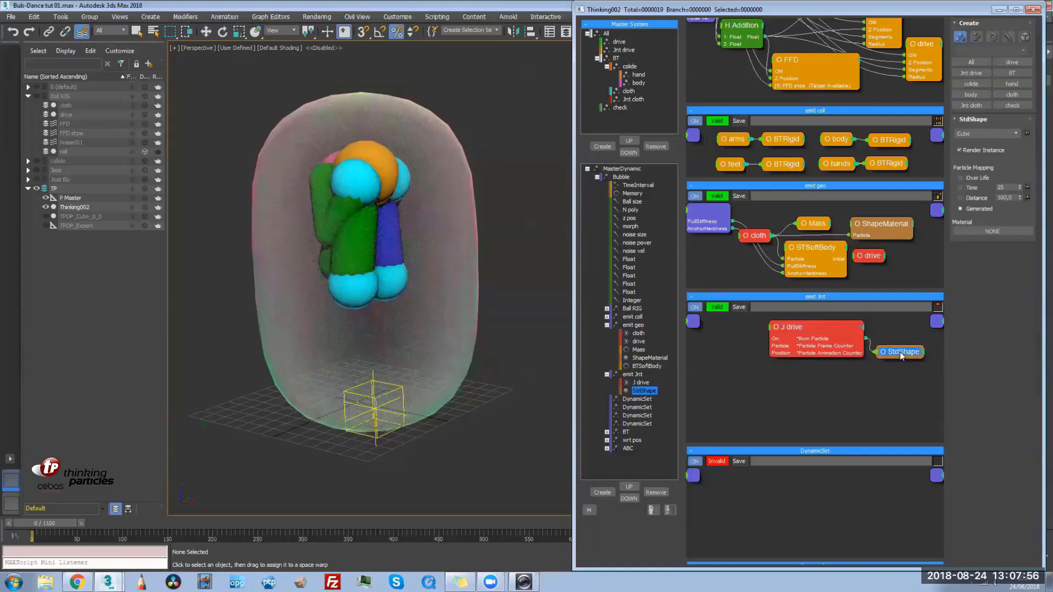
Show On, Position and Size as J drive's inputs, keeping only Born Particle as its output
click(790, 327)
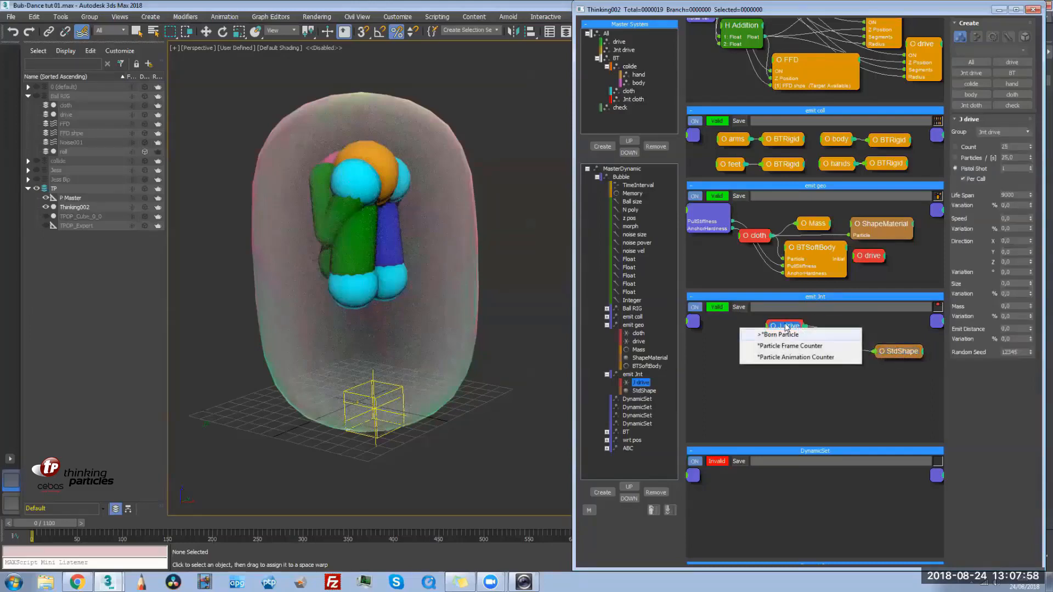
drag(790, 329, 830, 329)
click(812, 329)
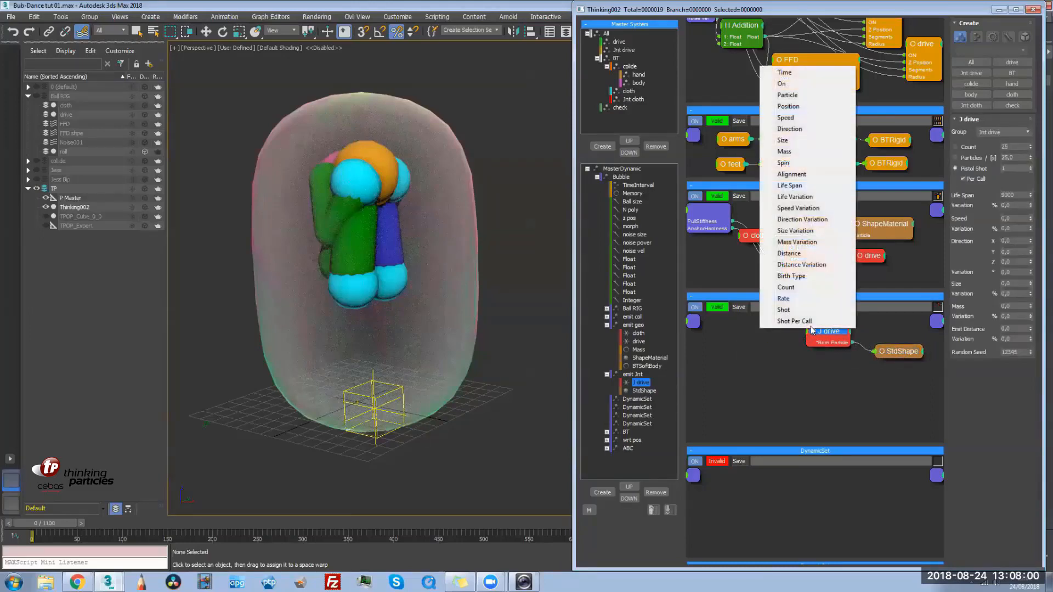
click(782, 84)
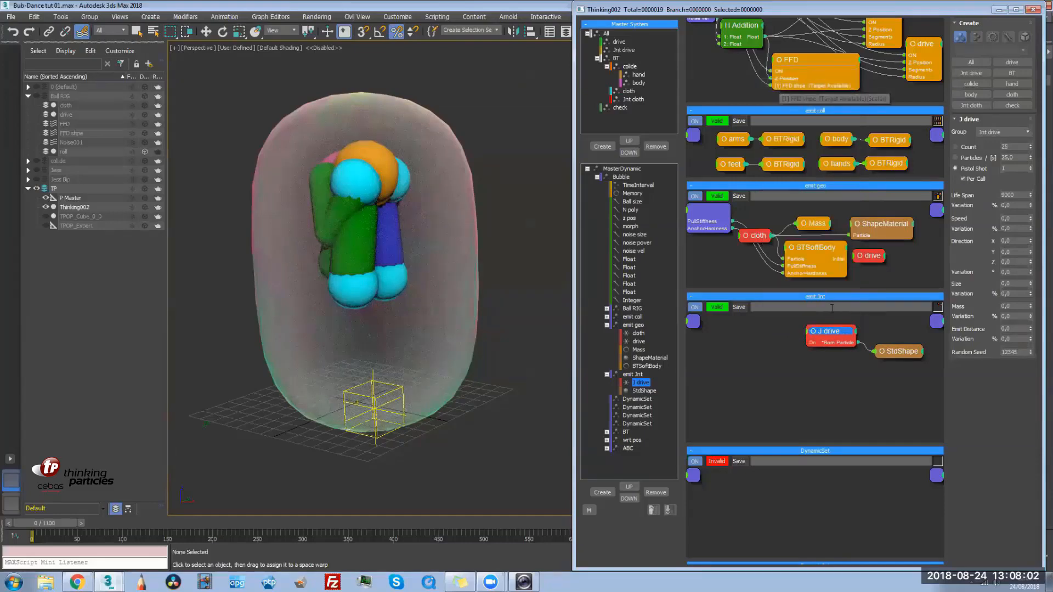
click(810, 330)
click(784, 109)
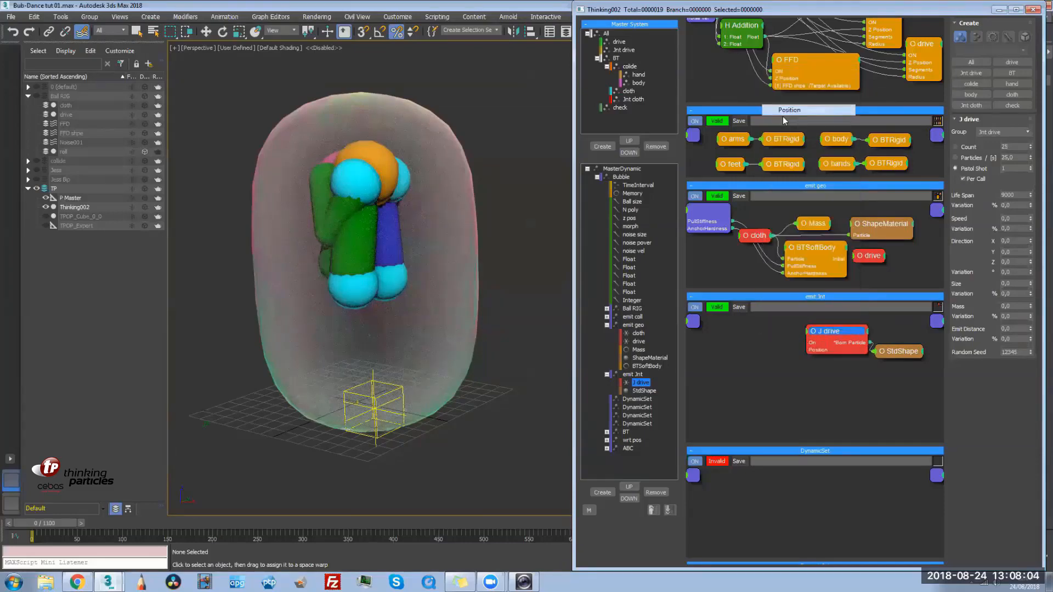
click(807, 328)
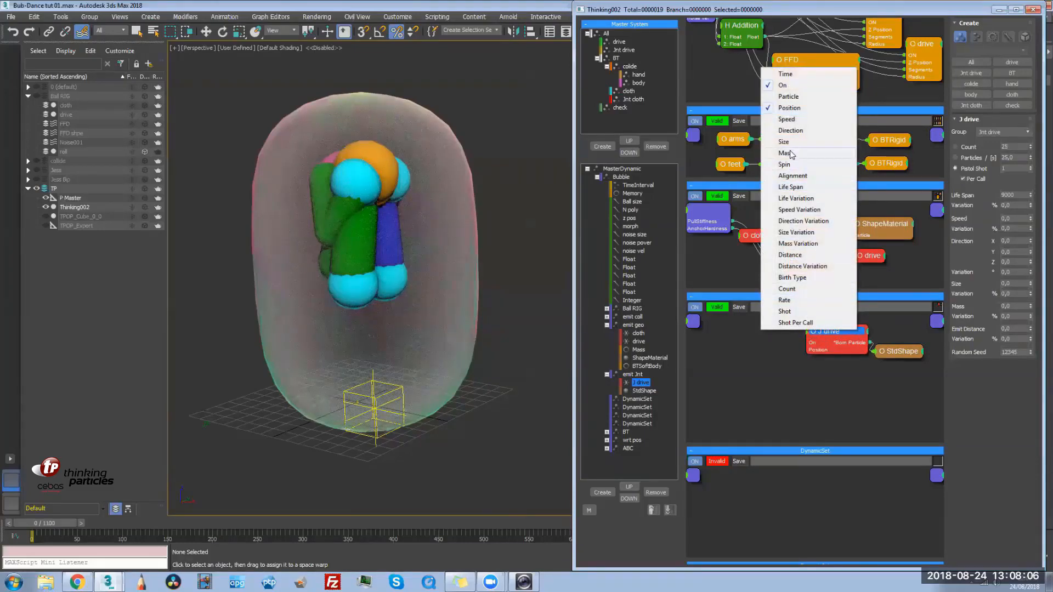
click(806, 142)
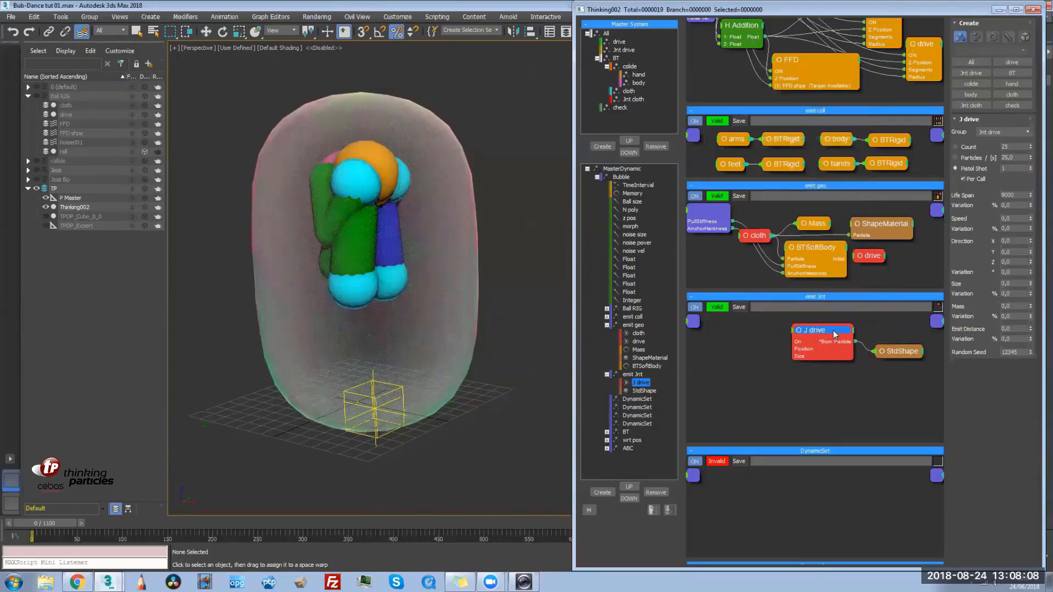
Duplicate the J drive node below the original and rename the copy J cloth
shift+drag(830, 331, 838, 393)
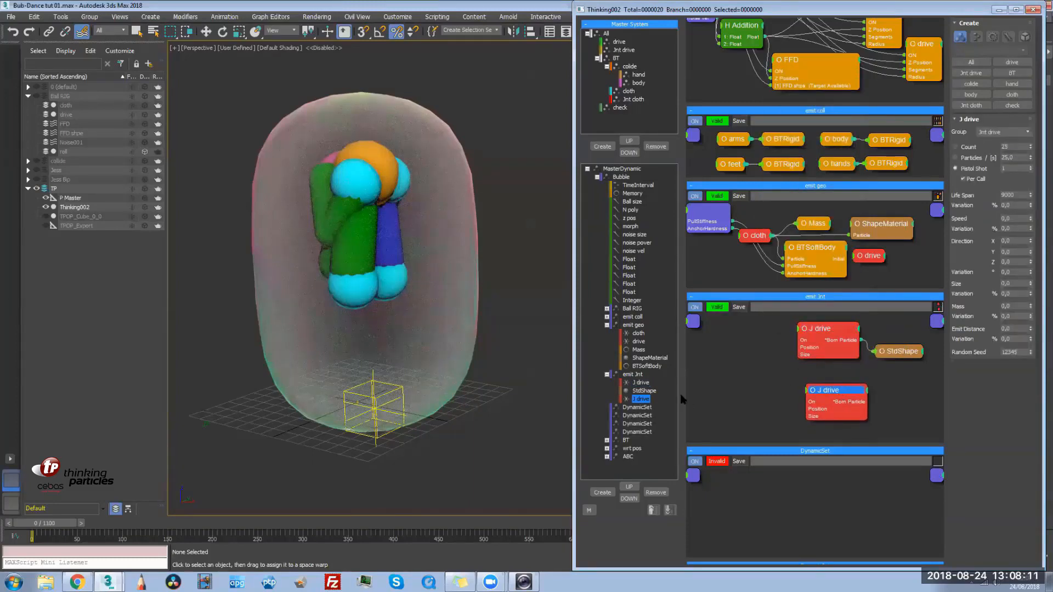
double_click(643, 399)
text(cloth)
key(Return)
drag(838, 388, 825, 386)
Duplicate the StdShape node, wire J cloth's Born Particle output to the copy, and set its shape to Sphere
shift+drag(892, 354, 896, 380)
click(884, 380)
click(878, 409)
click(984, 135)
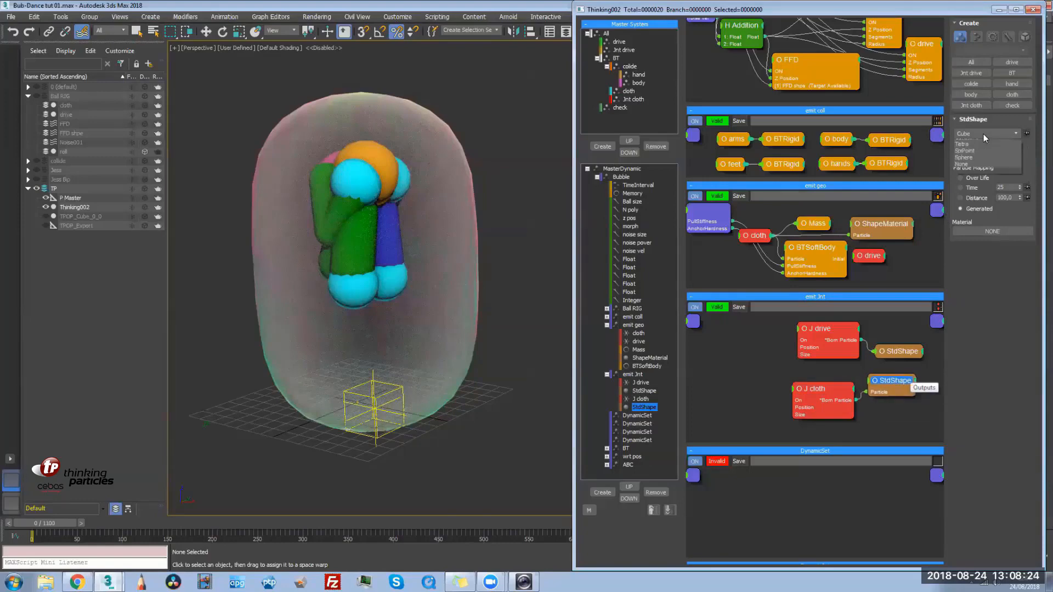
click(964, 158)
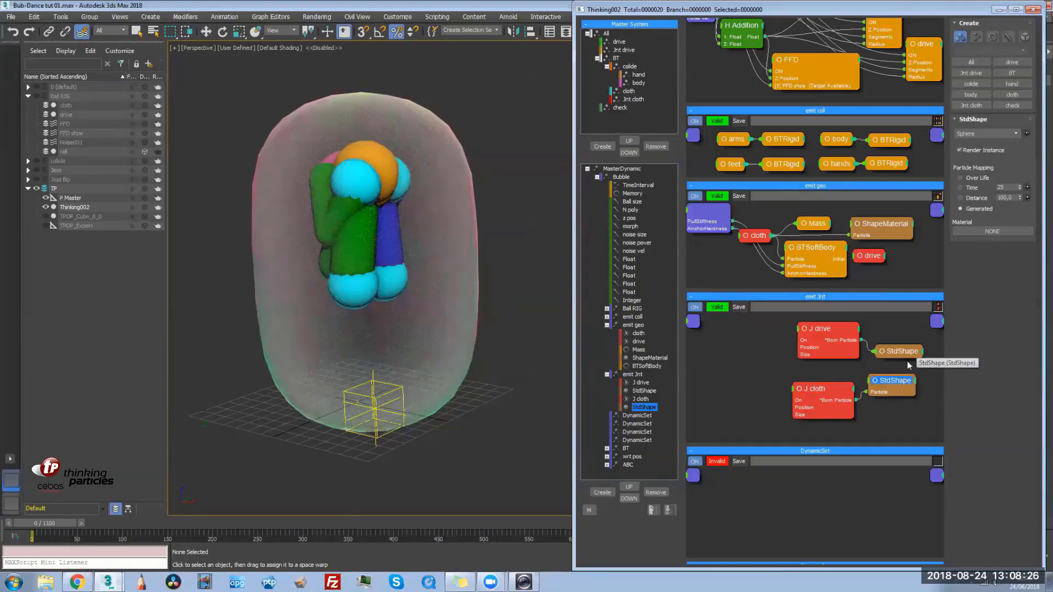
Assign J cloth to the Jnt cloth group and tidy both generators and their StdShape nodes
drag(826, 324, 833, 318)
drag(899, 352, 903, 348)
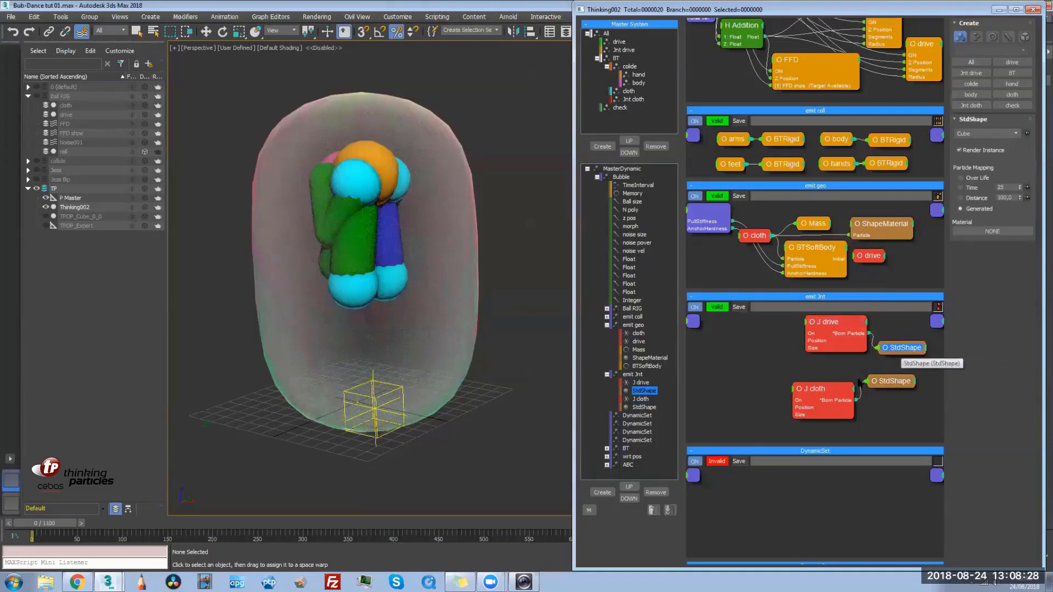
drag(815, 388, 868, 369)
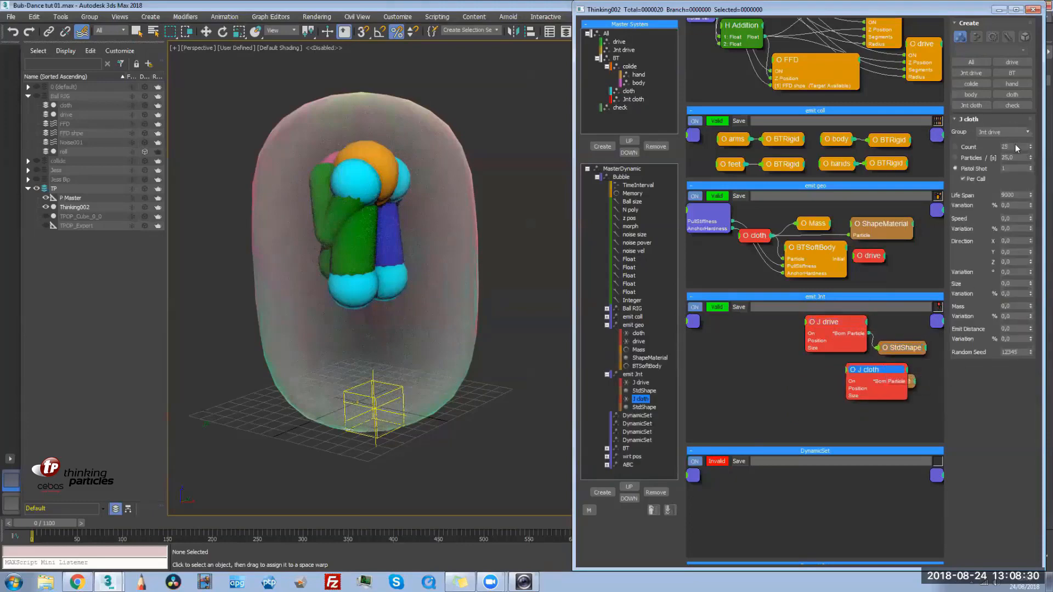
drag(888, 371, 831, 385)
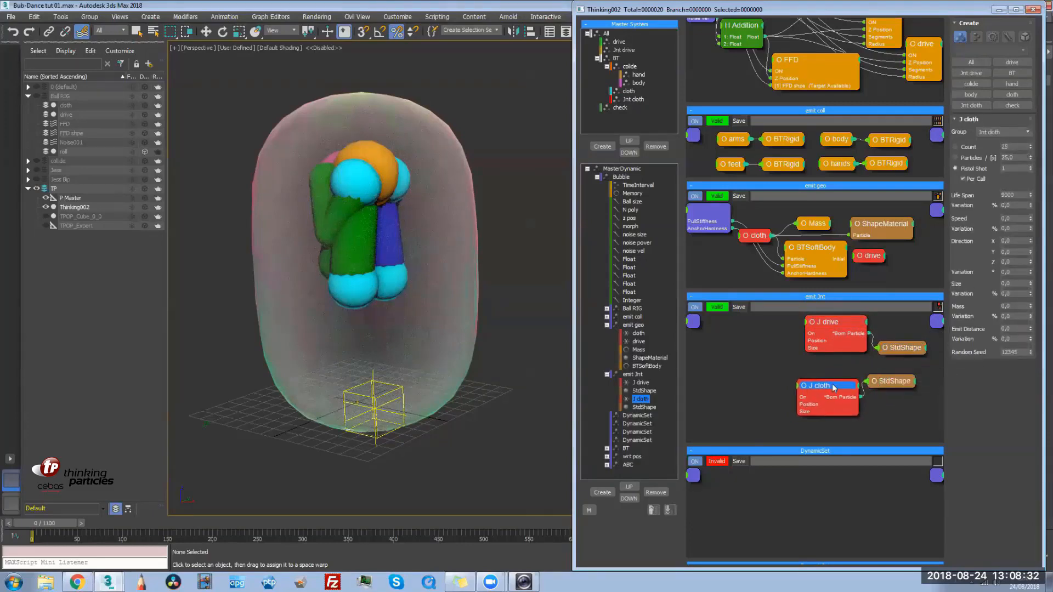
drag(899, 382, 912, 380)
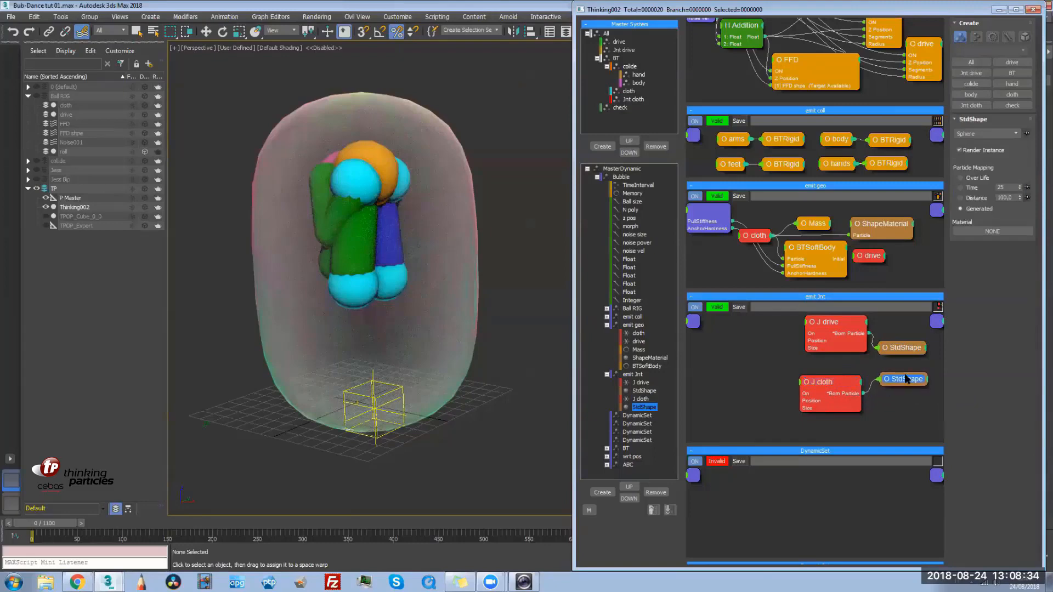
Add a Mass operator driven by J cloth's Born Particle output, and expose its Mass value as an emit Jnt input
right_click(895, 416)
mouse_move(880, 439)
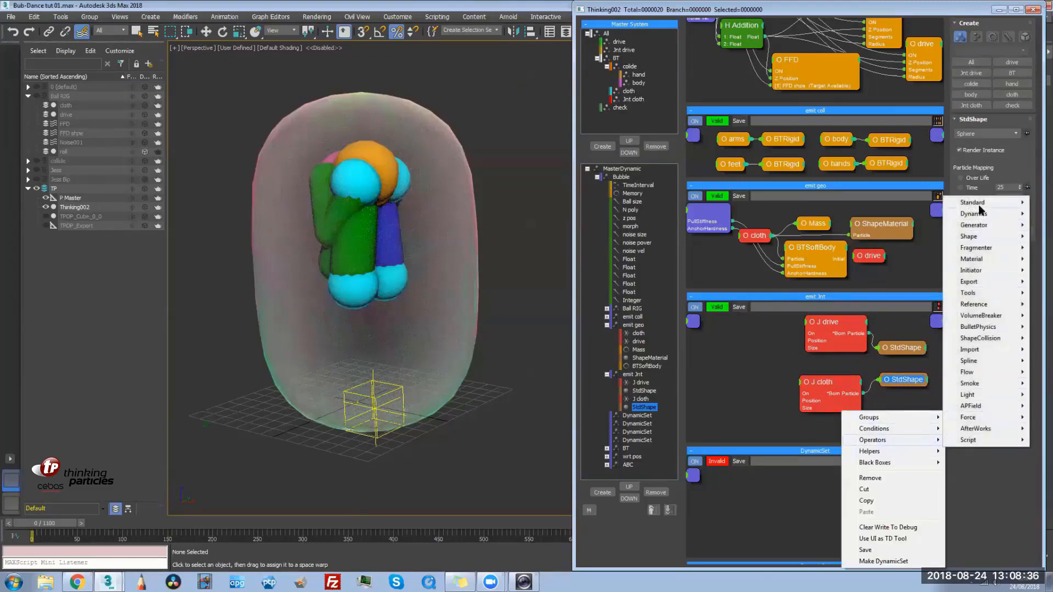
mouse_move(979, 202)
click(899, 271)
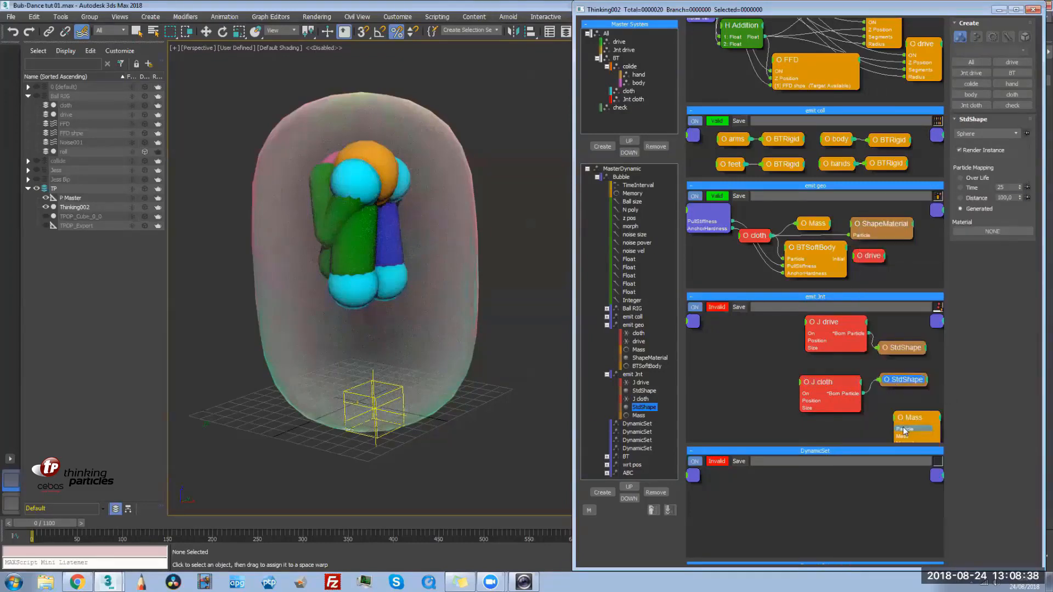
drag(909, 418, 695, 323)
double_click(894, 399)
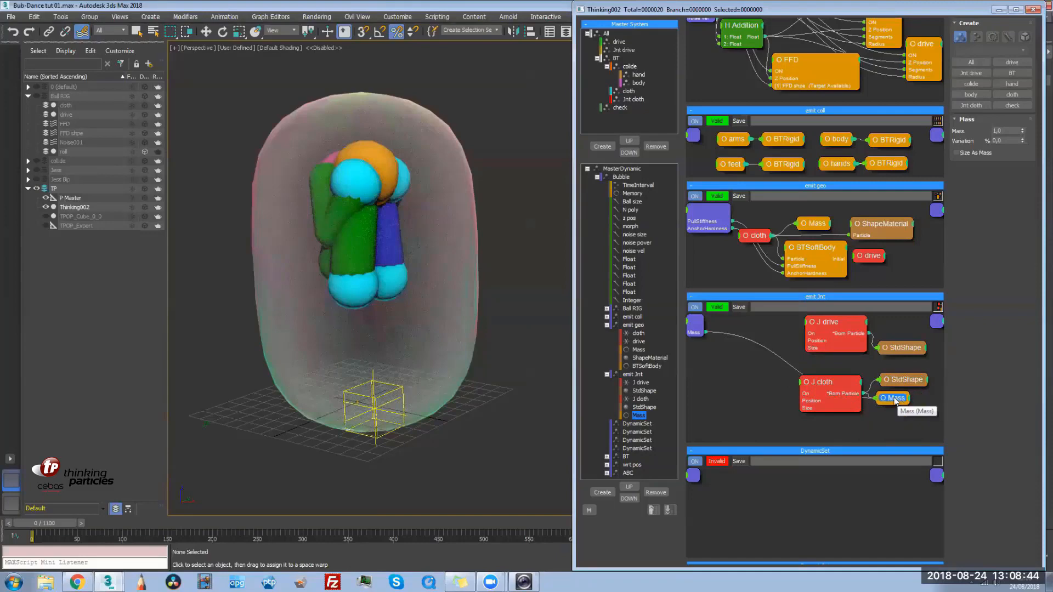
Enlarge the emit Jnt network area downward and rearrange its nodes, placing J cloth below the Mass operator
drag(855, 361, 824, 400)
drag(902, 439, 902, 488)
middle_drag(907, 425, 921, 408)
drag(852, 414, 849, 411)
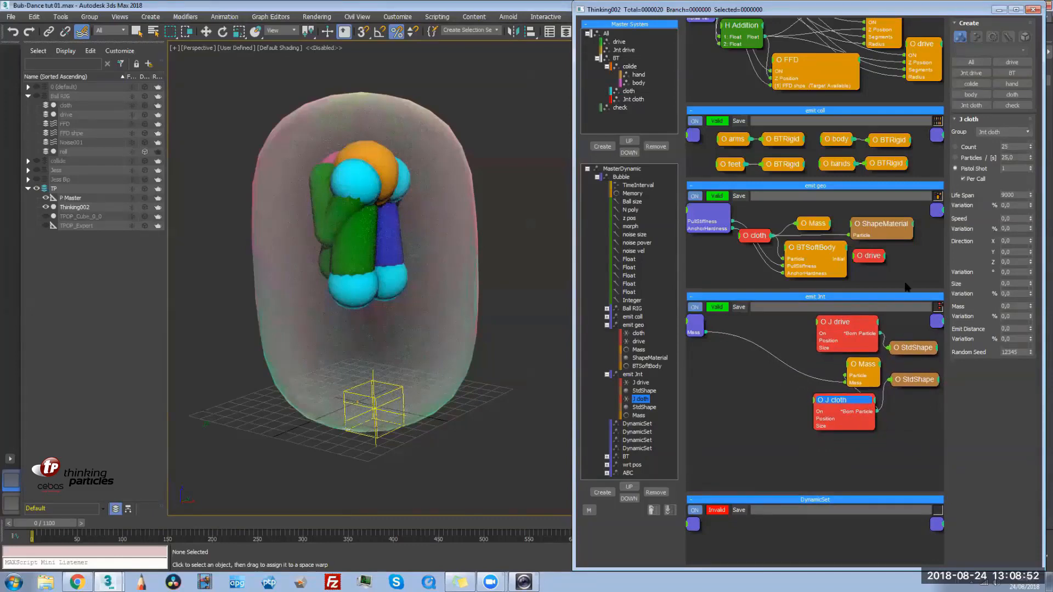
Add a Memory operator to emit Jnt and wire J cloth's Born Particle output to its Particle input
right_click(985, 286)
click(913, 367)
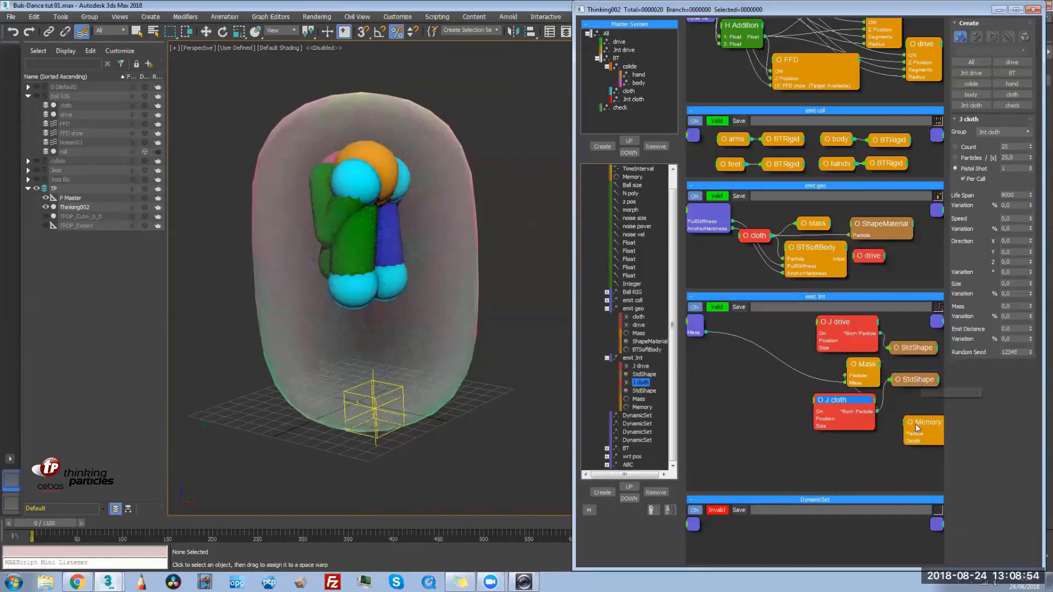
drag(868, 412, 911, 419)
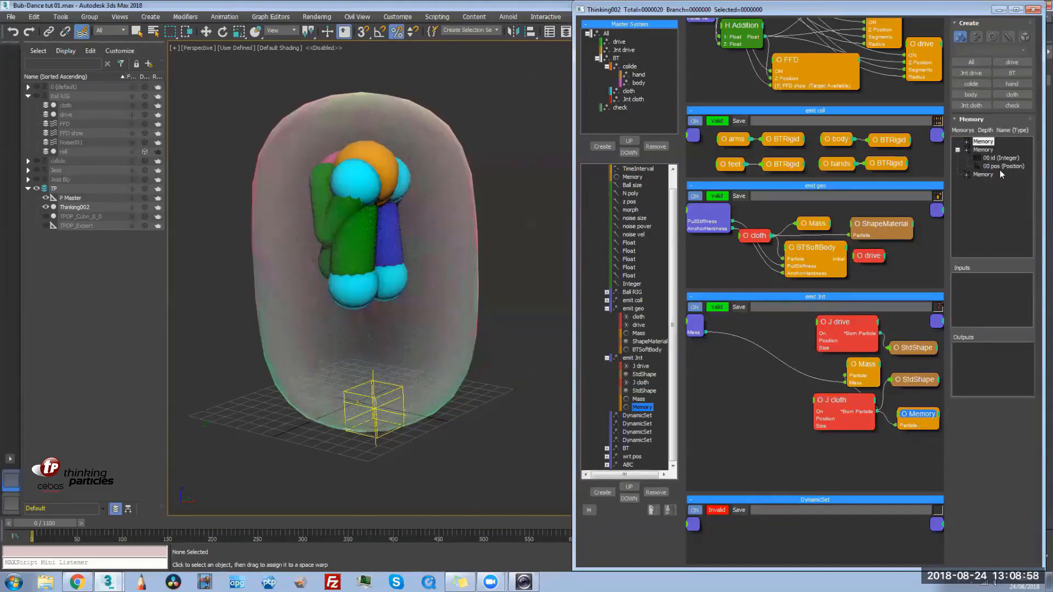
Add id and pos as inputs of the Memory operator and move the node below J cloth's StdShape
drag(1001, 172, 999, 280)
drag(1003, 166, 1005, 300)
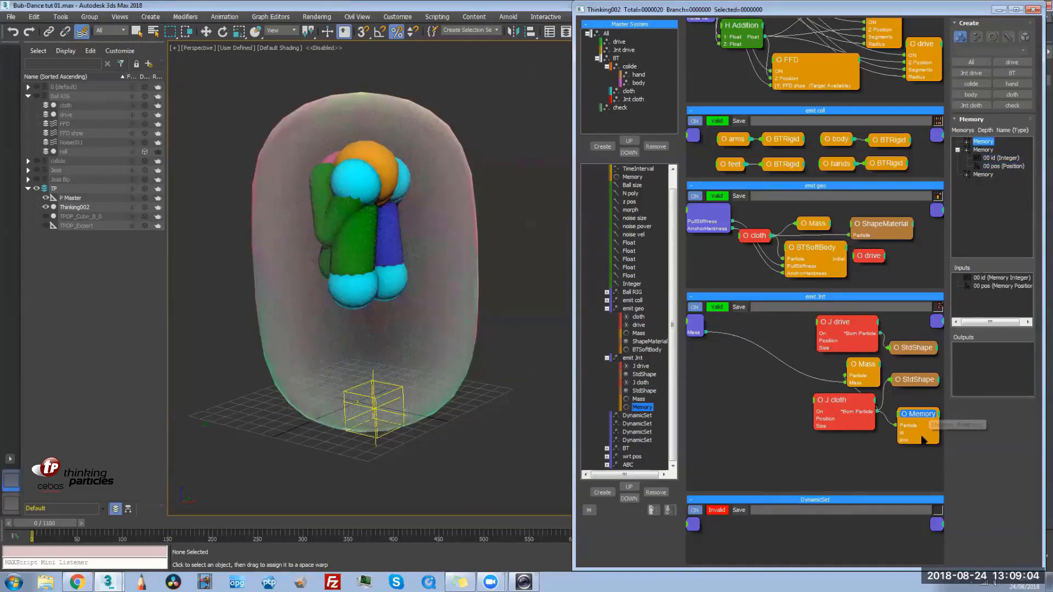
drag(915, 418, 909, 433)
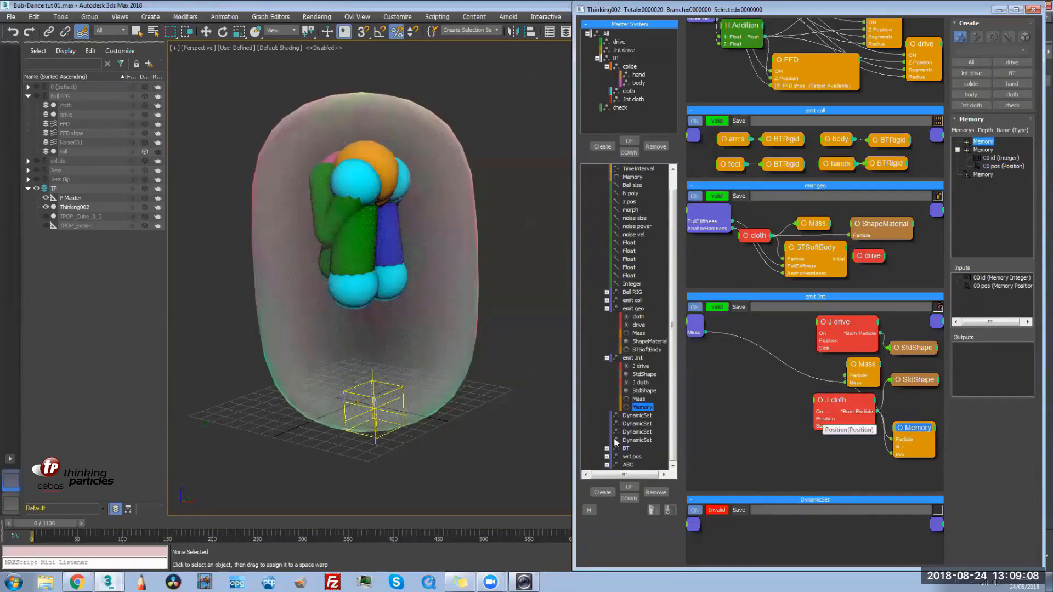
Add an Iterator initiator to emit Jnt and wire its On output to the On inputs of J drive and J cloth
drag(574, 401, 533, 402)
middle_drag(718, 413, 730, 416)
click(785, 411)
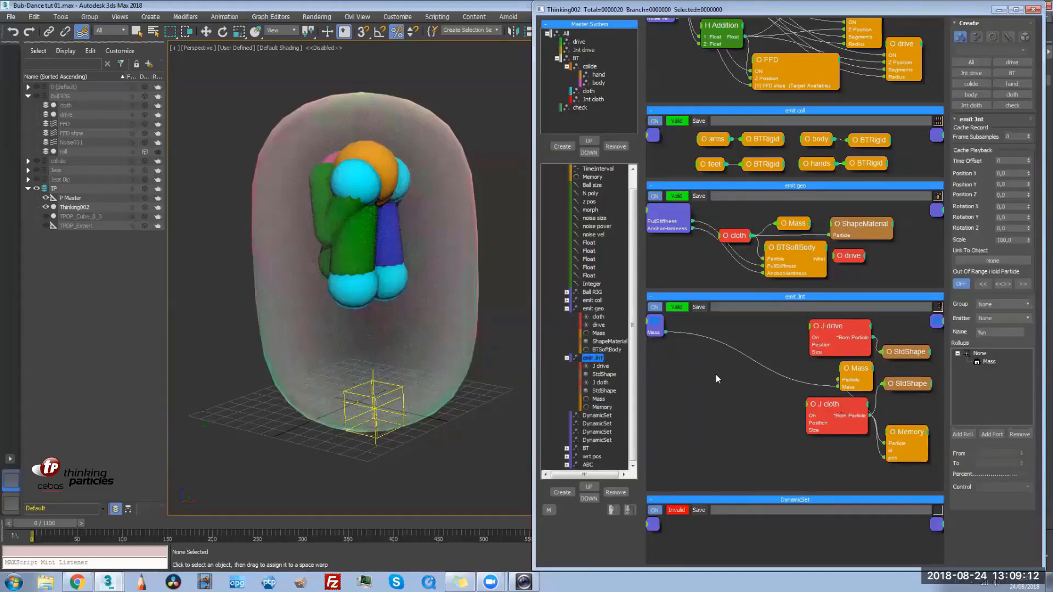
right_click(719, 378)
mouse_move(722, 406)
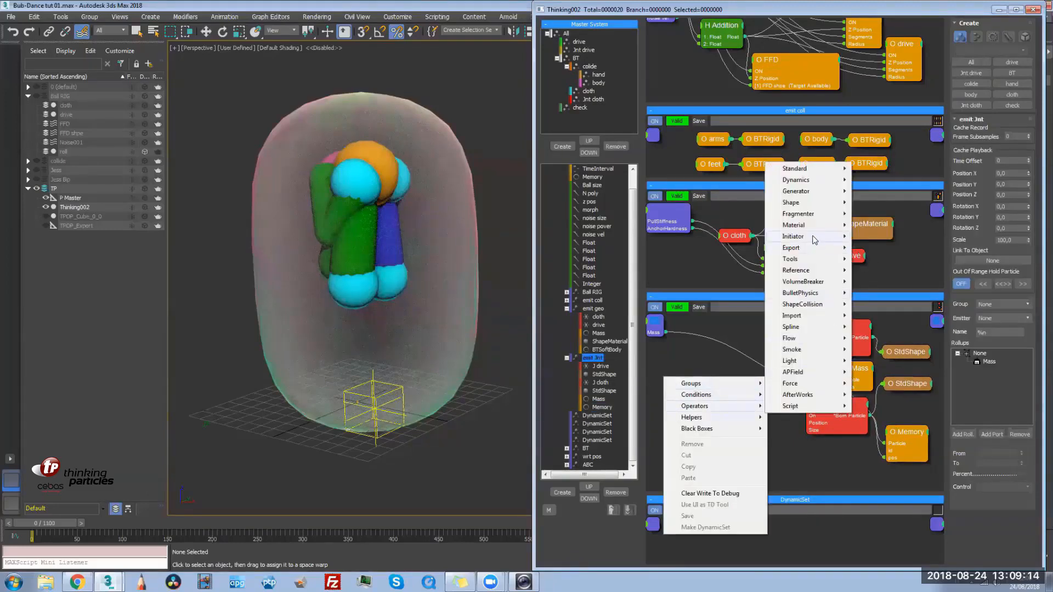
mouse_move(814, 241)
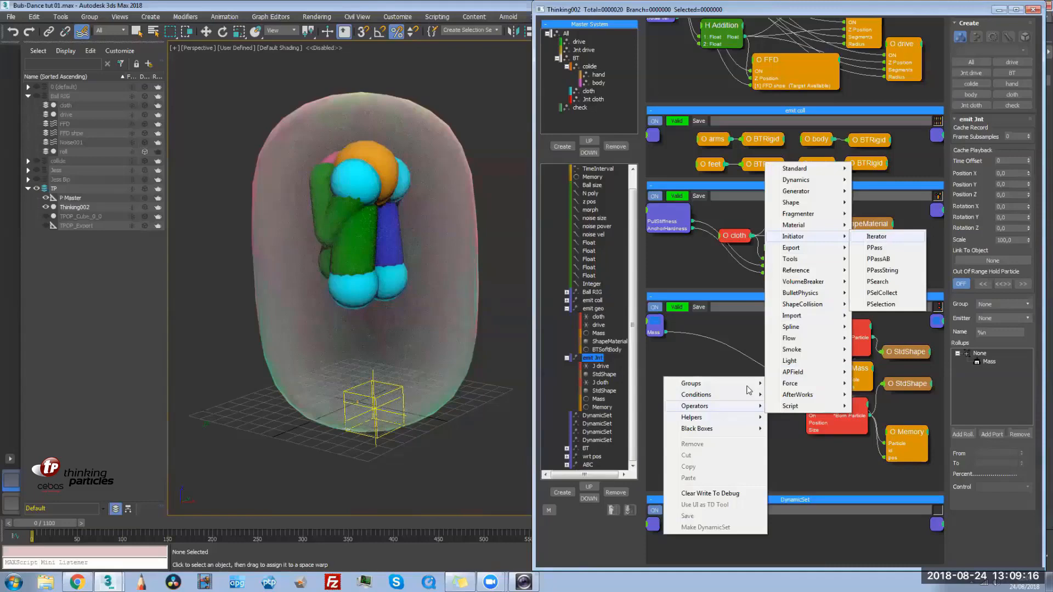
click(876, 237)
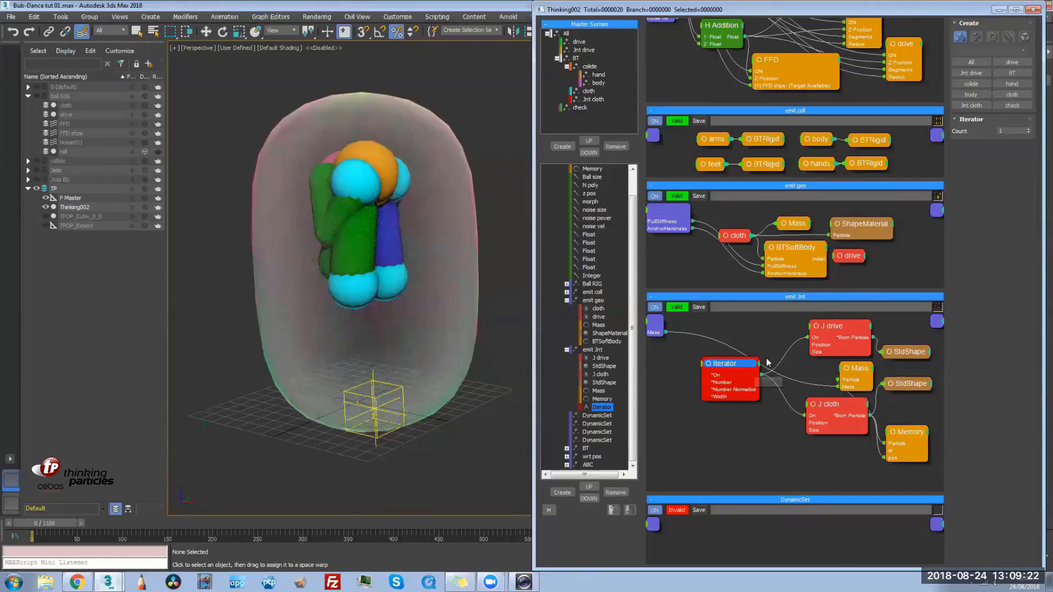
Collapse the Iterator's unused ports and add Count as an input
double_click(739, 366)
click(736, 363)
click(734, 381)
drag(716, 368, 730, 371)
click(712, 367)
click(704, 375)
click(713, 367)
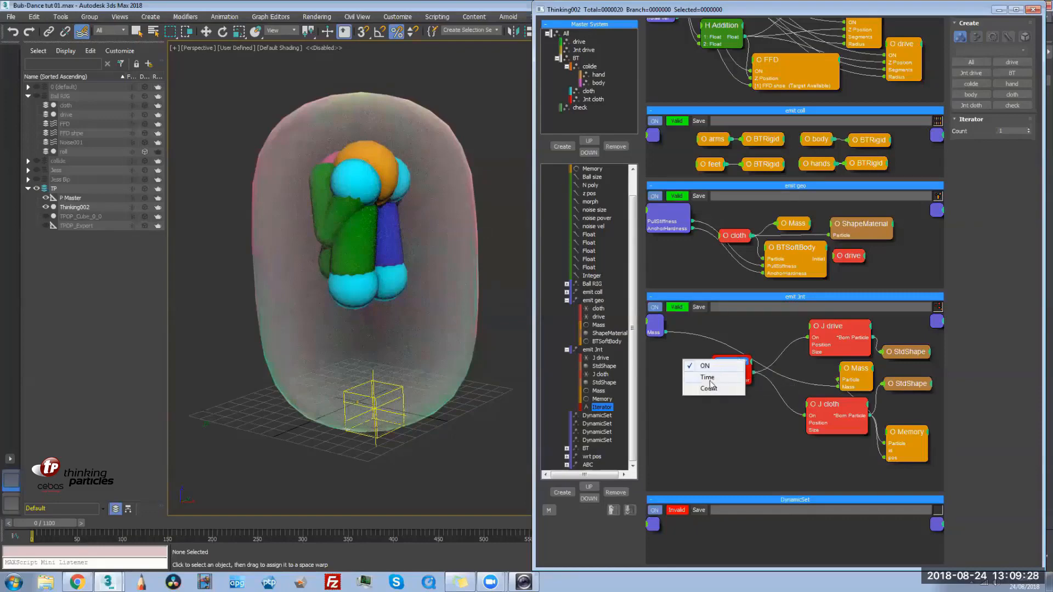
click(708, 388)
Move the Iterator beside J drive, expose its ON as an emit Jnt input above Mass, and tidy the nodes
drag(725, 363, 760, 345)
drag(768, 341, 653, 325)
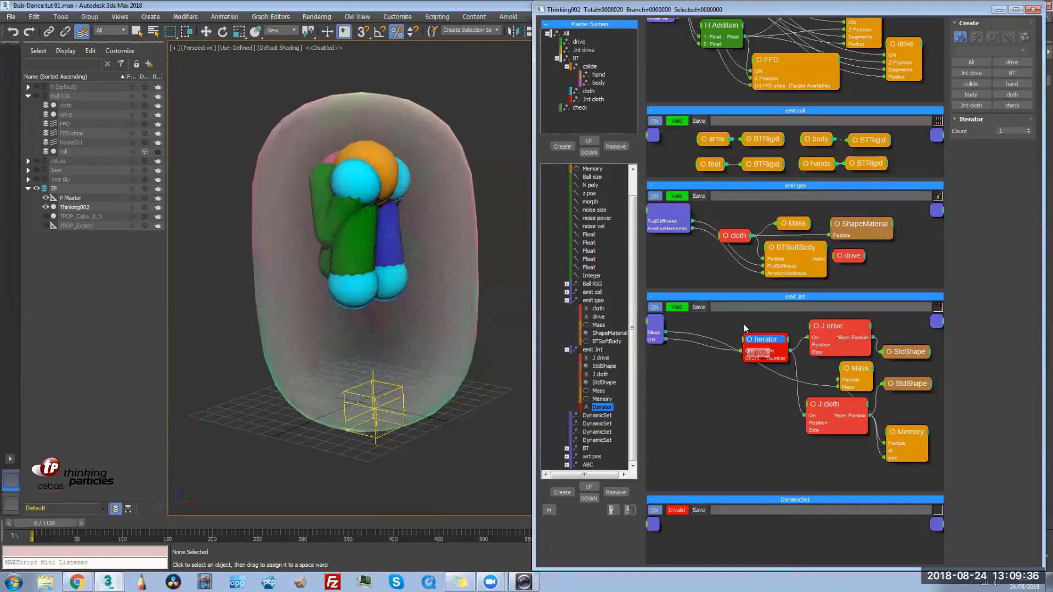
click(744, 324)
drag(994, 371, 994, 373)
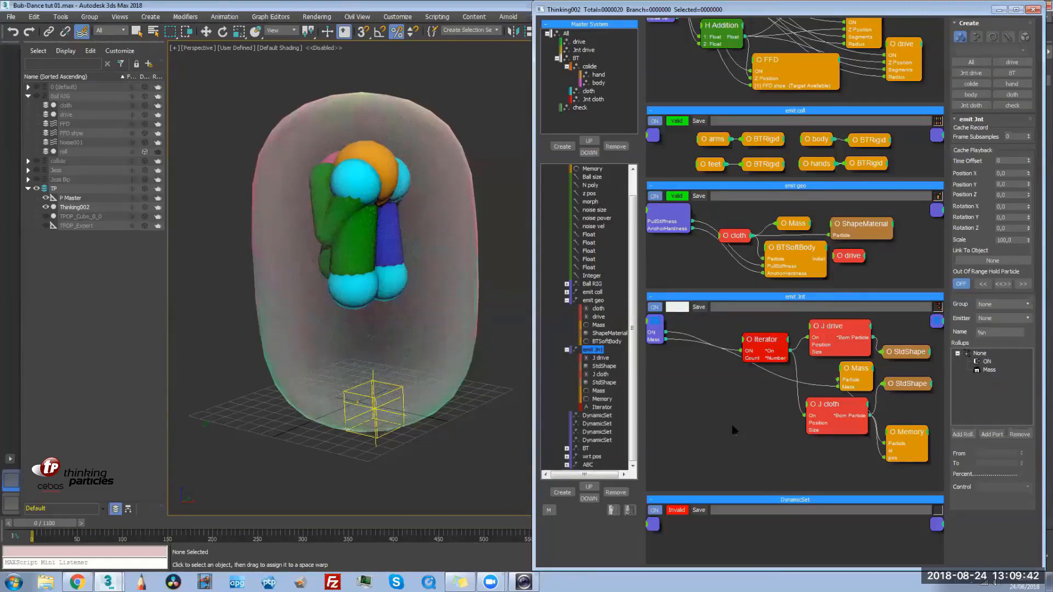
click(917, 428)
drag(918, 431, 919, 423)
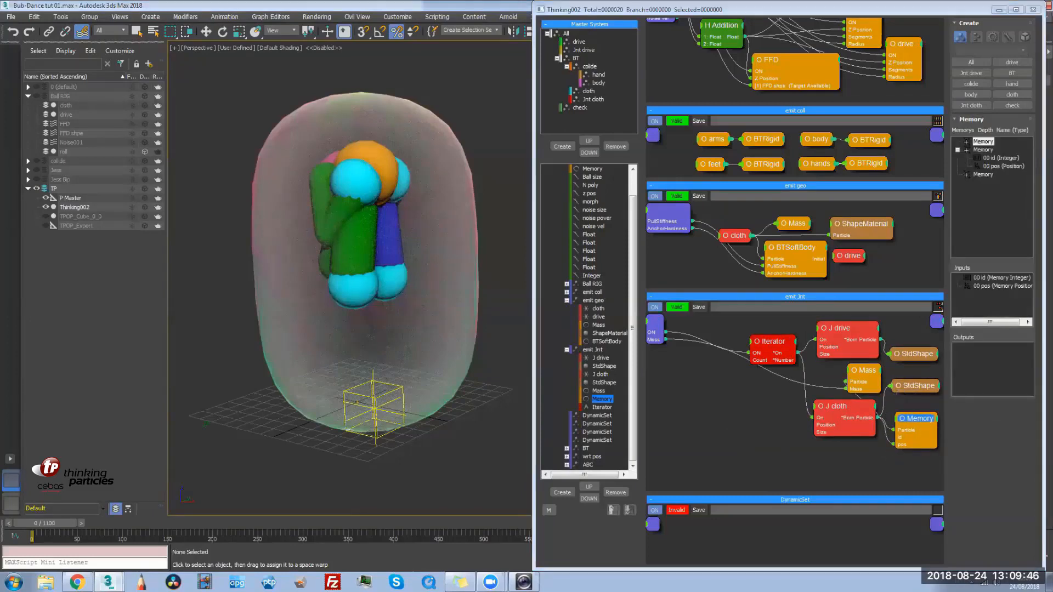
Add an Object geometry helper to emit Jnt and place it below and to the side of the Iterator
right_click(700, 451)
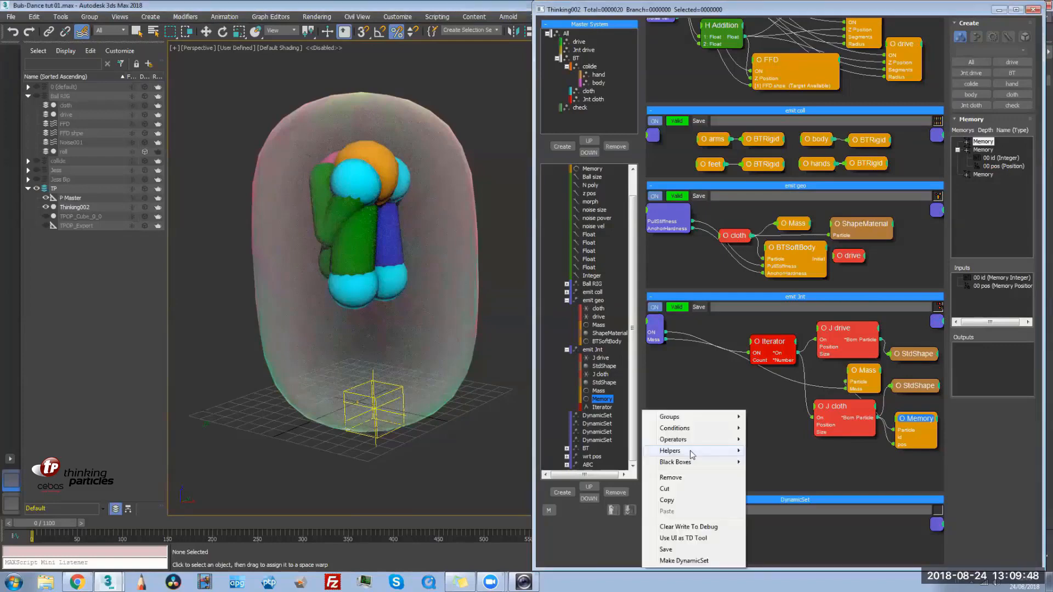
mouse_move(697, 451)
mouse_move(781, 498)
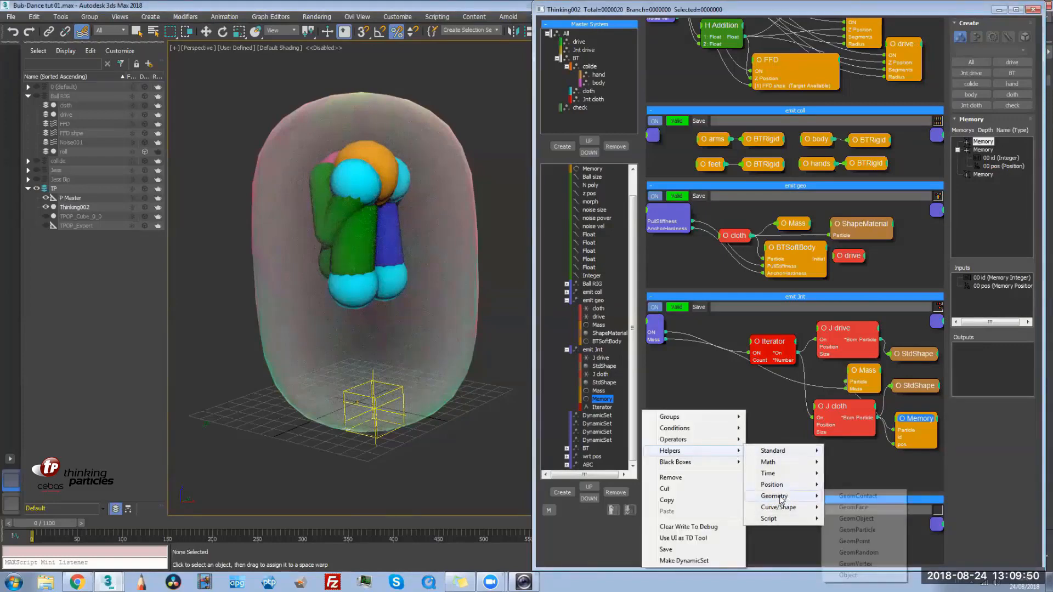
click(848, 575)
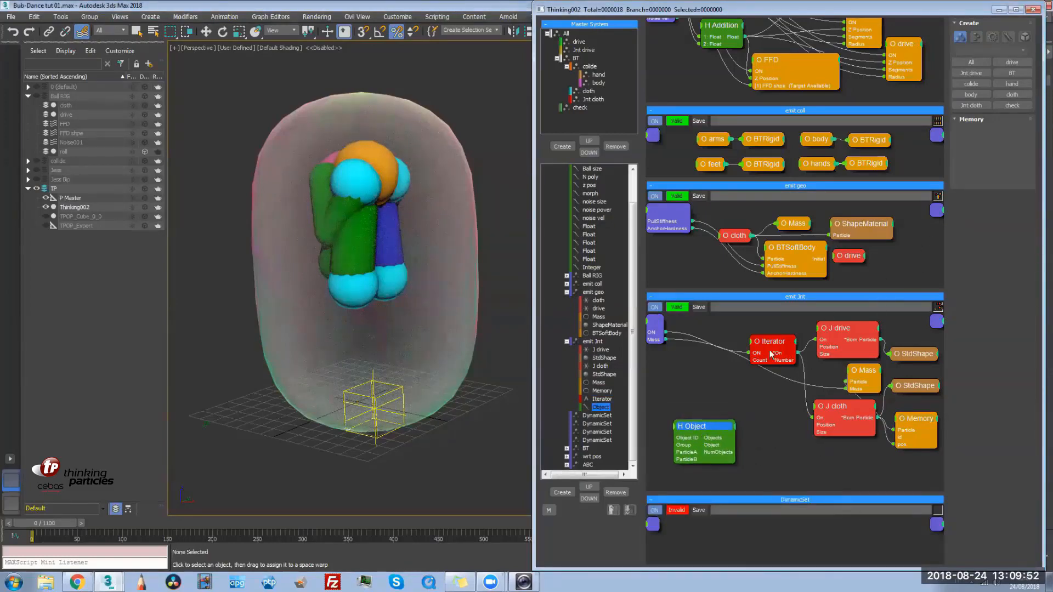
drag(710, 428, 695, 397)
Add the drive particle group below the Object helper and wire its Particle output to Object's Group input
right_click(756, 424)
right_click(710, 399)
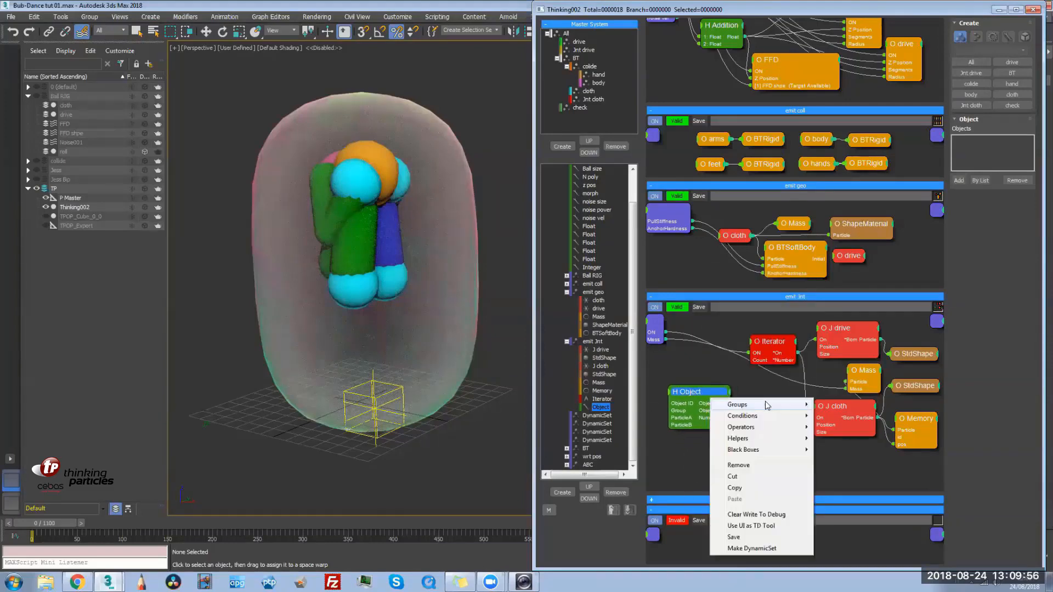
mouse_move(767, 404)
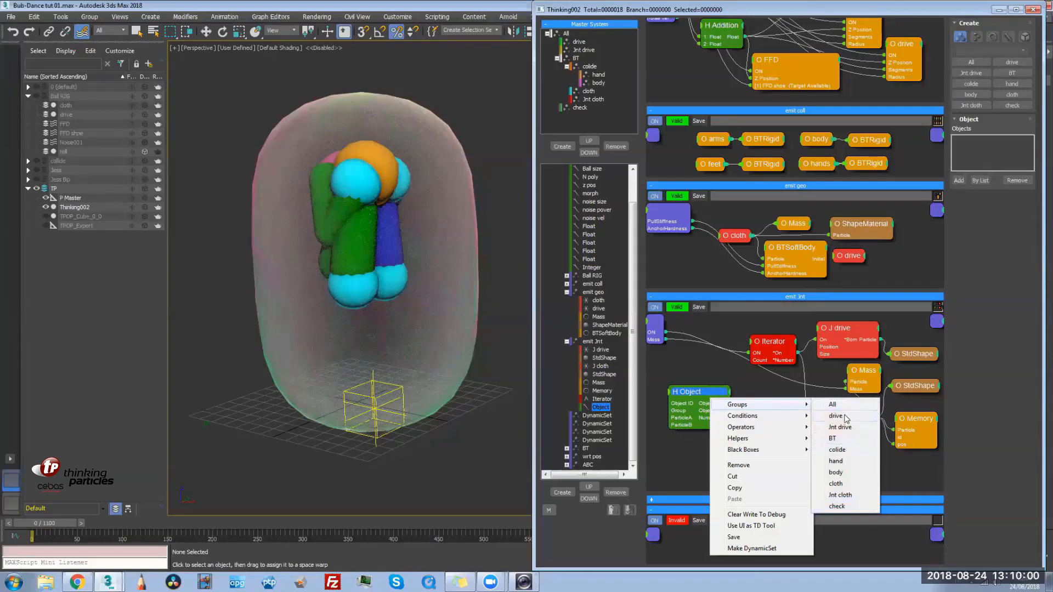
click(836, 415)
drag(777, 407, 676, 455)
drag(694, 465, 678, 428)
Collapse the Object helper to its Group input and Objects output
double_click(687, 395)
double_click(685, 397)
click(693, 421)
click(700, 428)
click(715, 428)
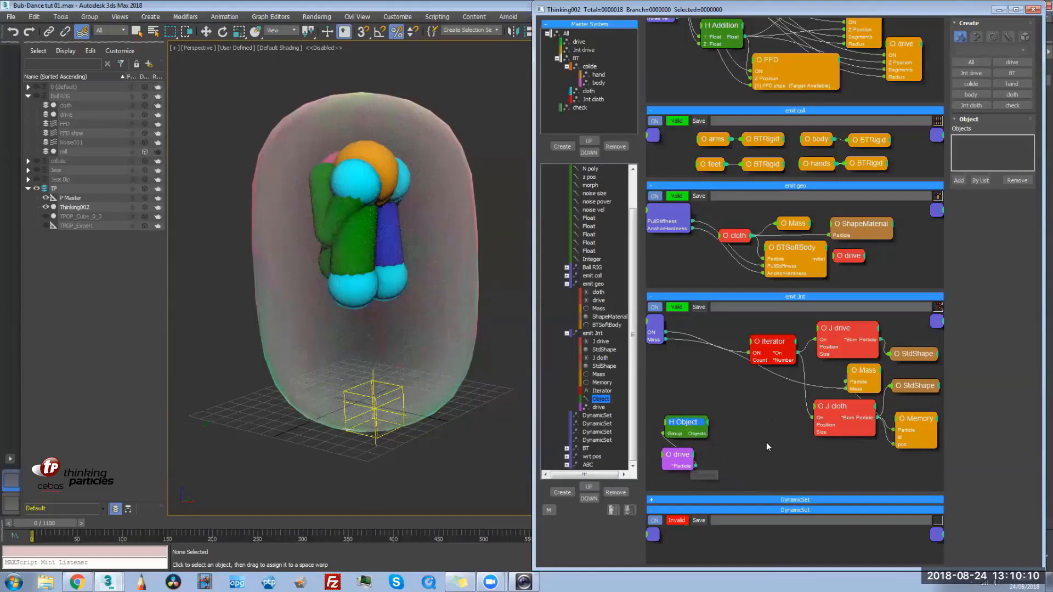
Add a GeomObject helper above Object, feed it Object's Objects output, and collapse its unused ports
right_click(716, 442)
mouse_move(768, 327)
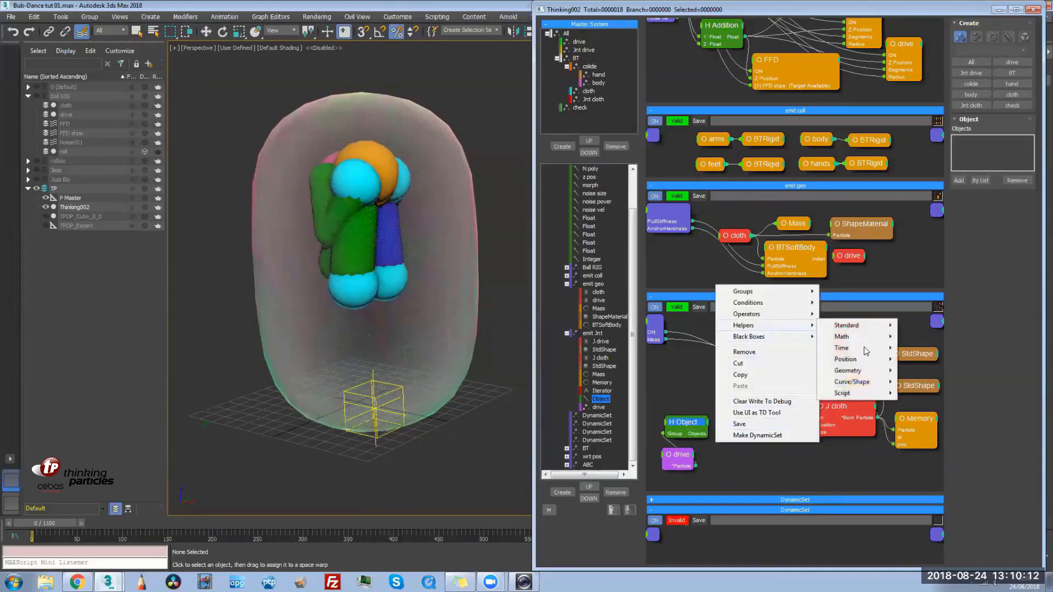
mouse_move(863, 371)
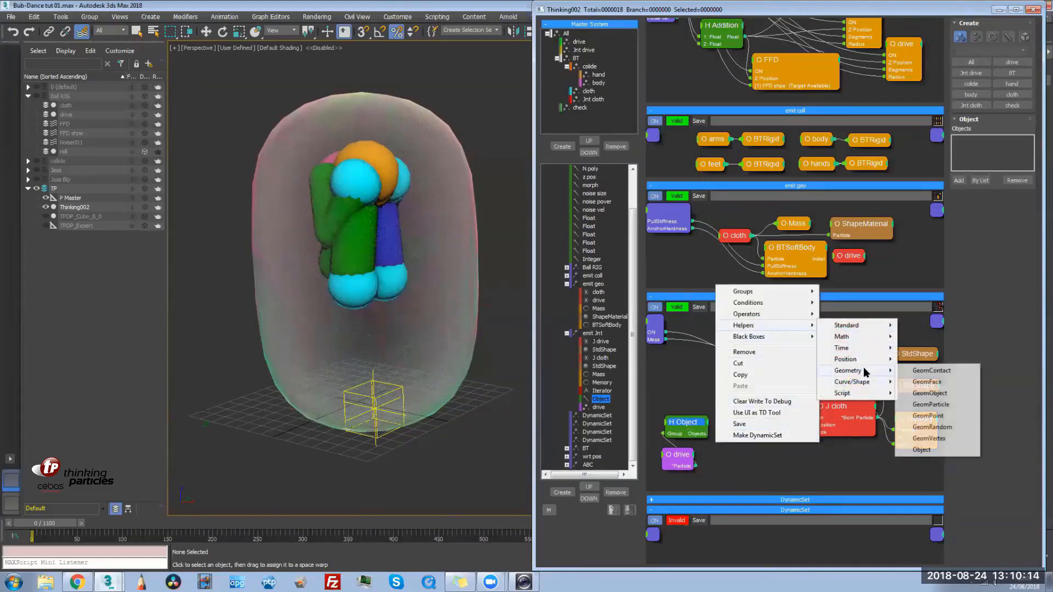
click(941, 394)
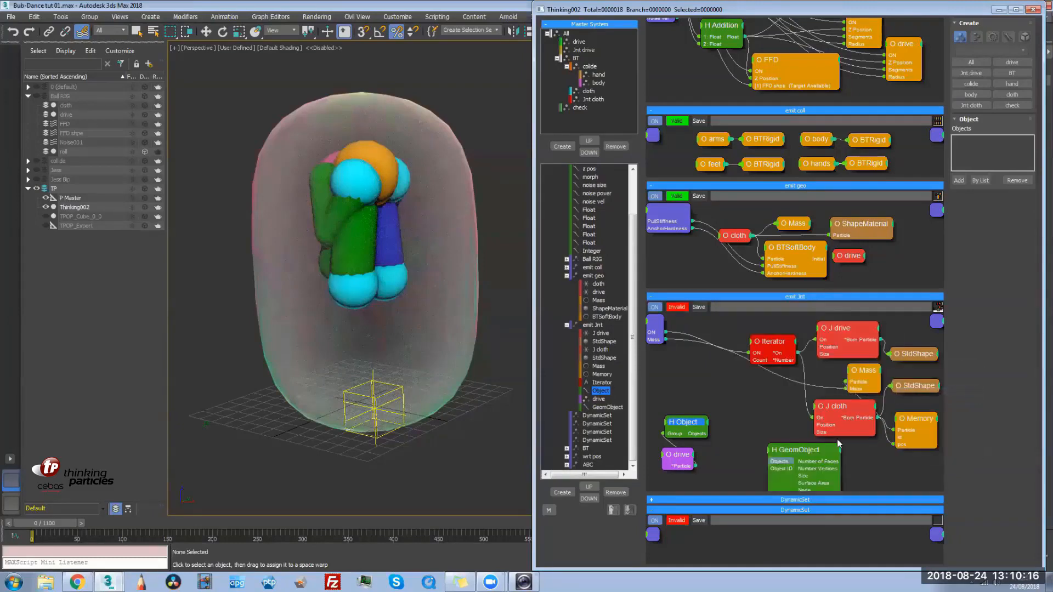
drag(797, 450, 699, 391)
double_click(756, 413)
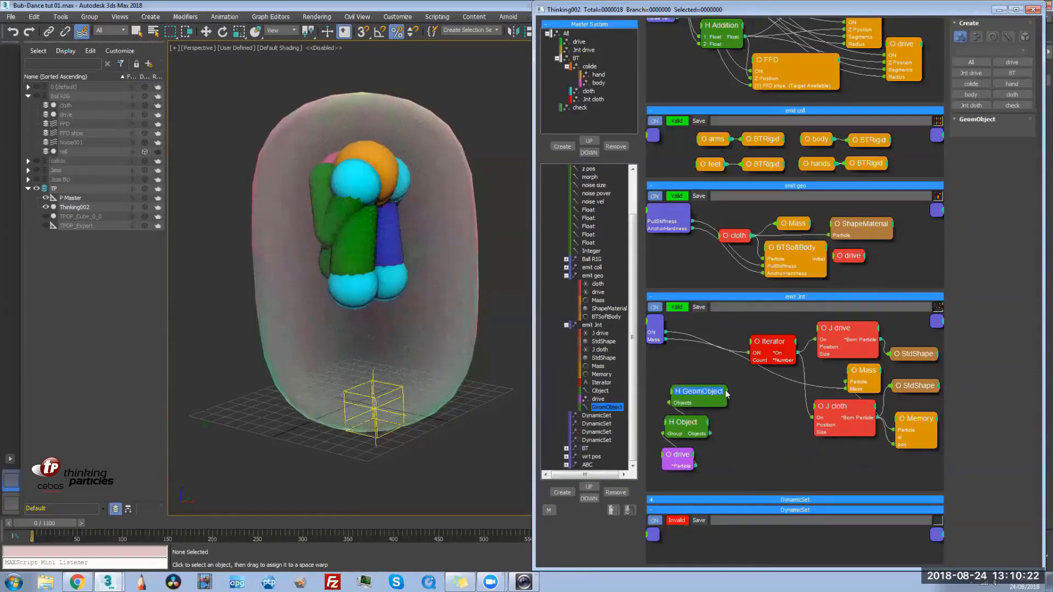
Add a Number Vertices output to GeomObject, wire it to the Iterator's Count, and tidy the helper stack
click(725, 391)
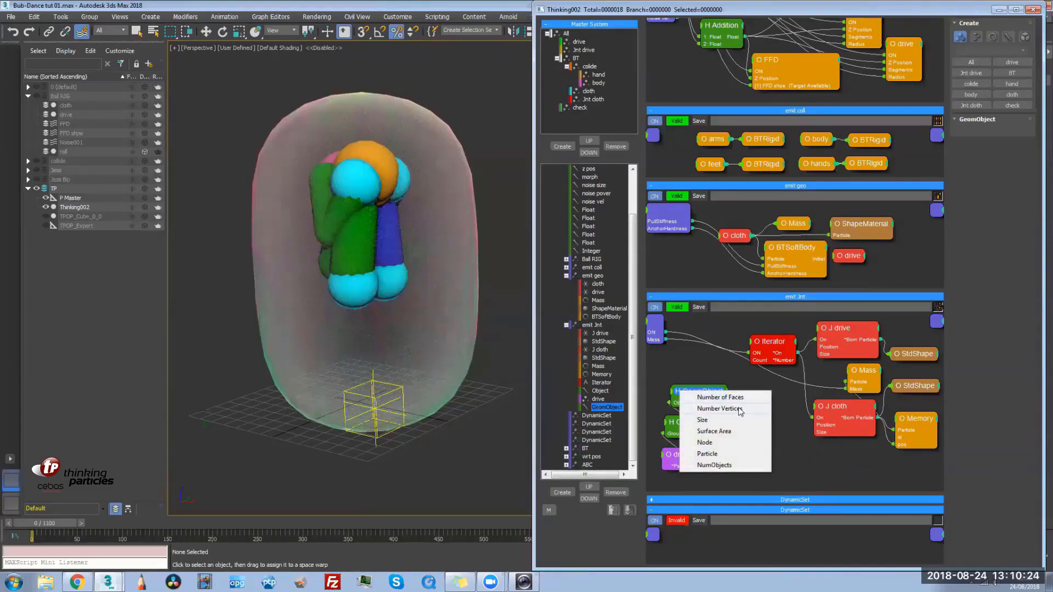
click(741, 409)
drag(725, 400, 750, 360)
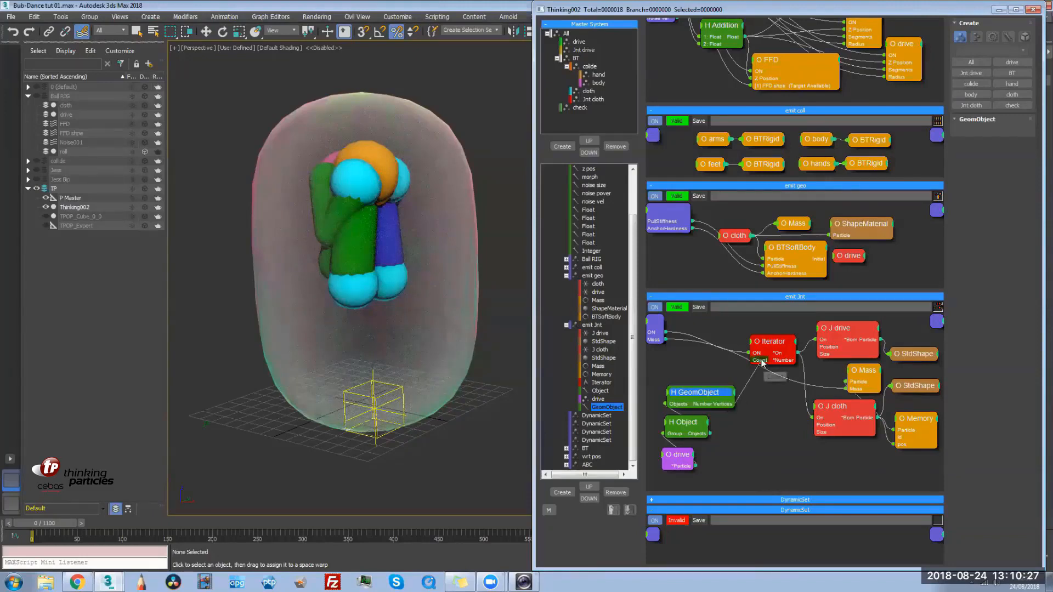
click(685, 459)
drag(686, 425, 684, 430)
drag(717, 404, 711, 411)
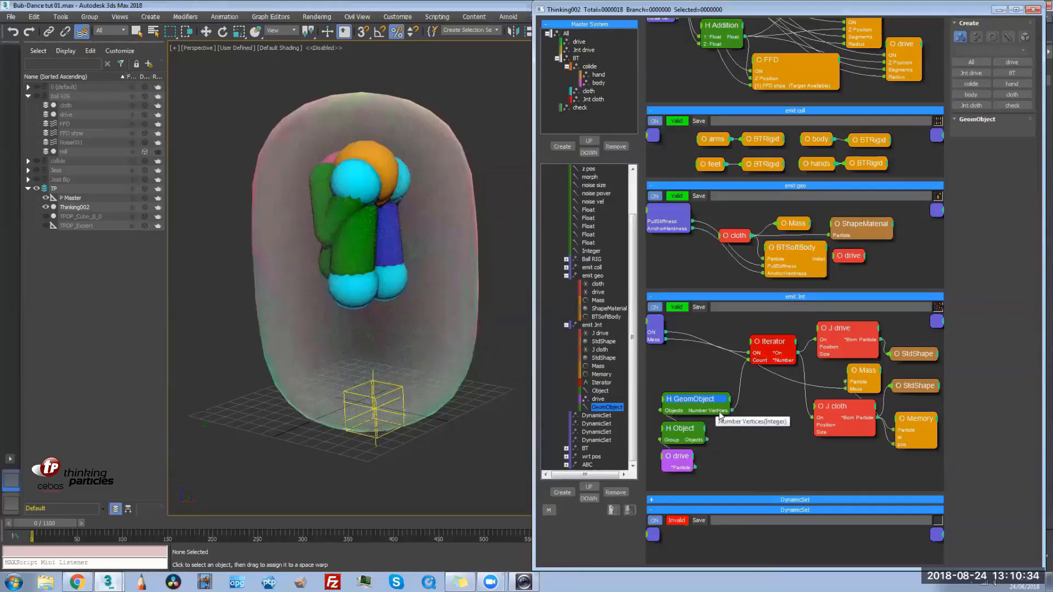
Add a GeomVertex helper, wiring Object's Objects to its Objects input and GeomObject's Number Vertices to its Vertex ID
right_click(763, 412)
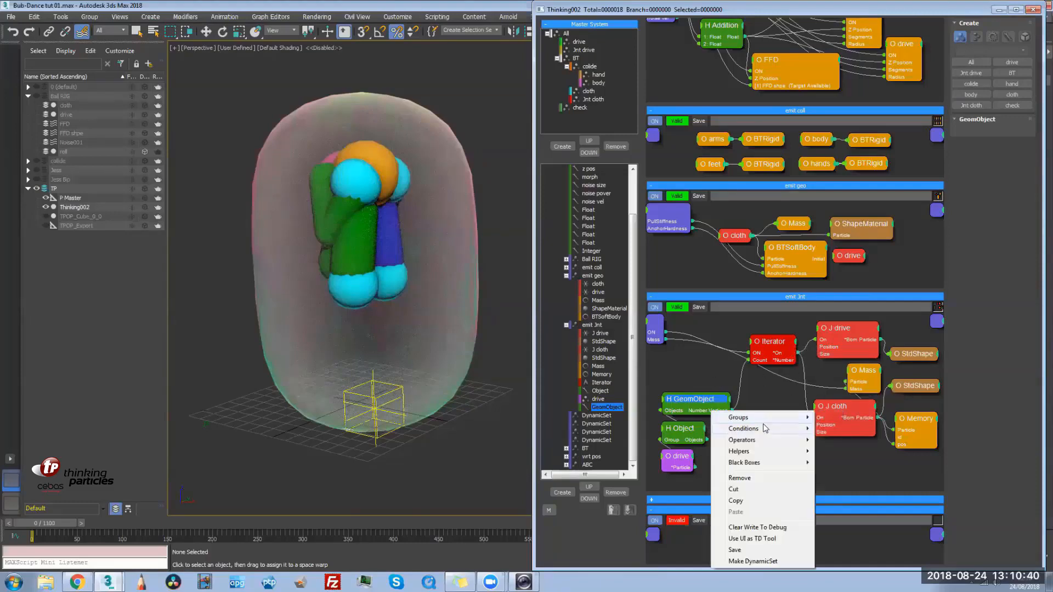
mouse_move(764, 439)
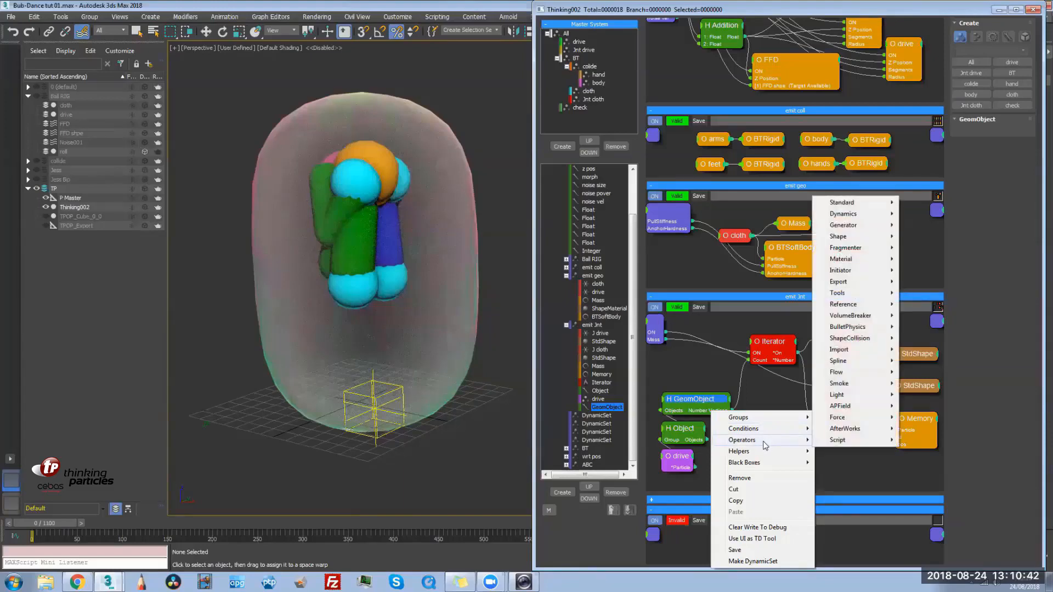
mouse_move(866, 498)
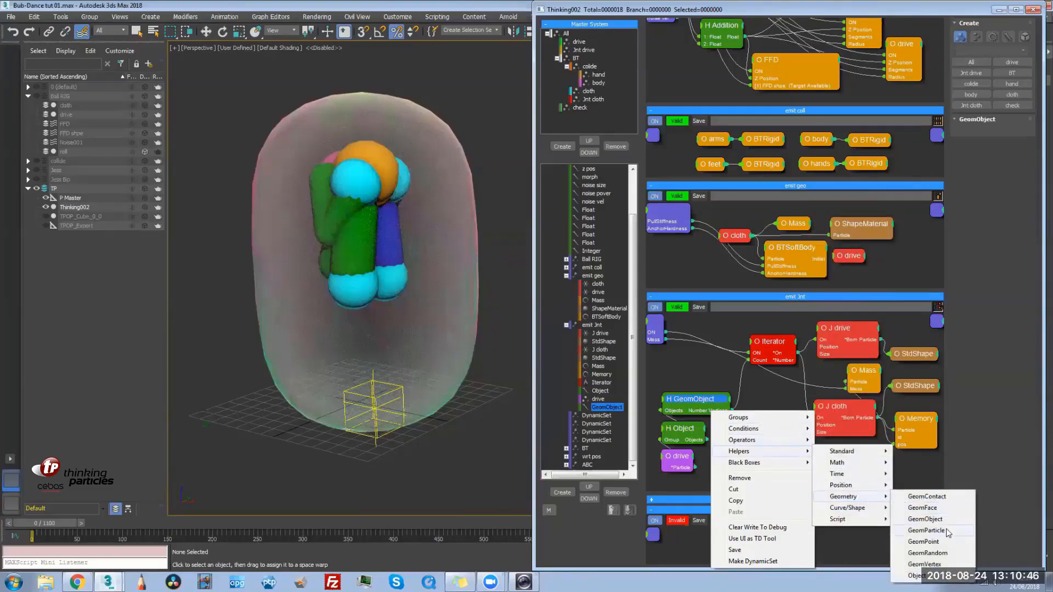
click(925, 564)
drag(771, 429, 697, 443)
drag(771, 435, 713, 411)
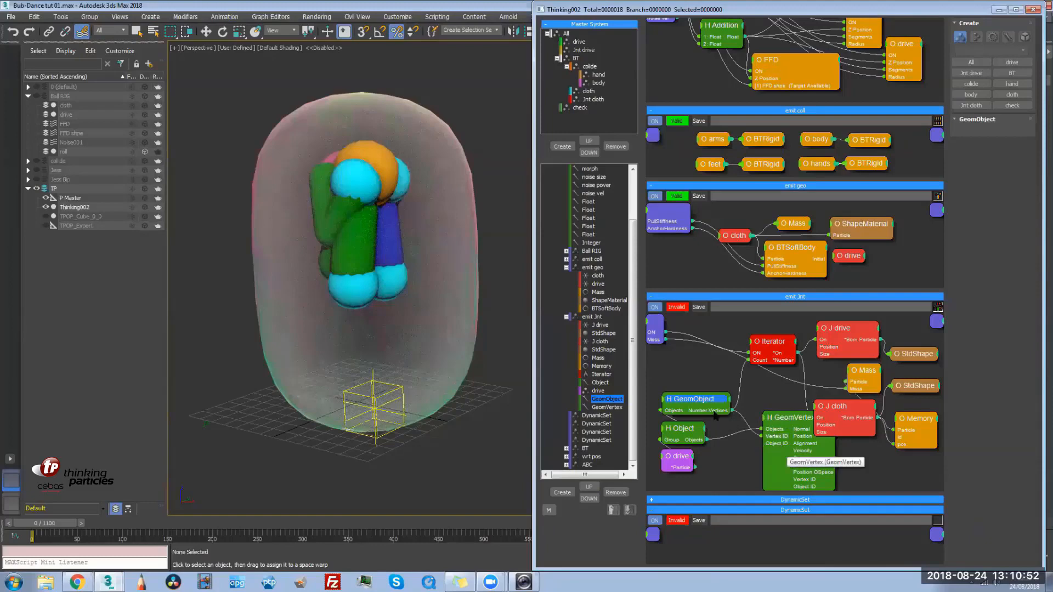
Collapse GeomVertex's unused ports, reposition the node, and add Vertex ID and Position as outputs
double_click(795, 419)
drag(797, 418, 769, 429)
right_click(789, 431)
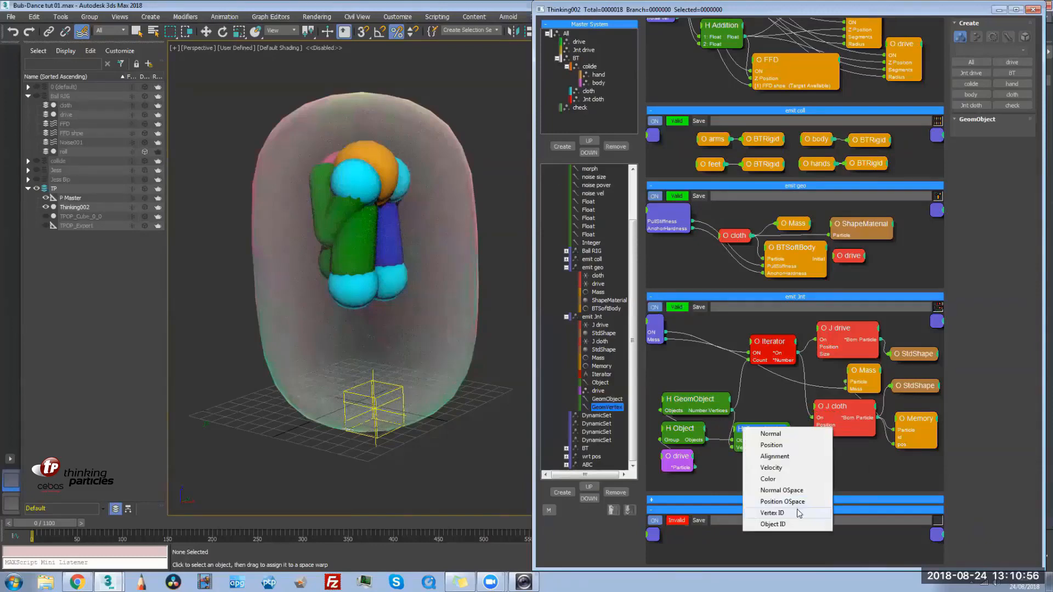
click(801, 514)
mouse_move(764, 430)
mouse_down()
mouse_move(770, 438)
mouse_move(760, 438)
mouse_up()
right_click(783, 439)
click(791, 451)
Wire GeomVertex's Position to J drive and J cloth and its Vertex ID to Memory's id, then realign GeomVertex and Memory
drag(813, 366, 824, 428)
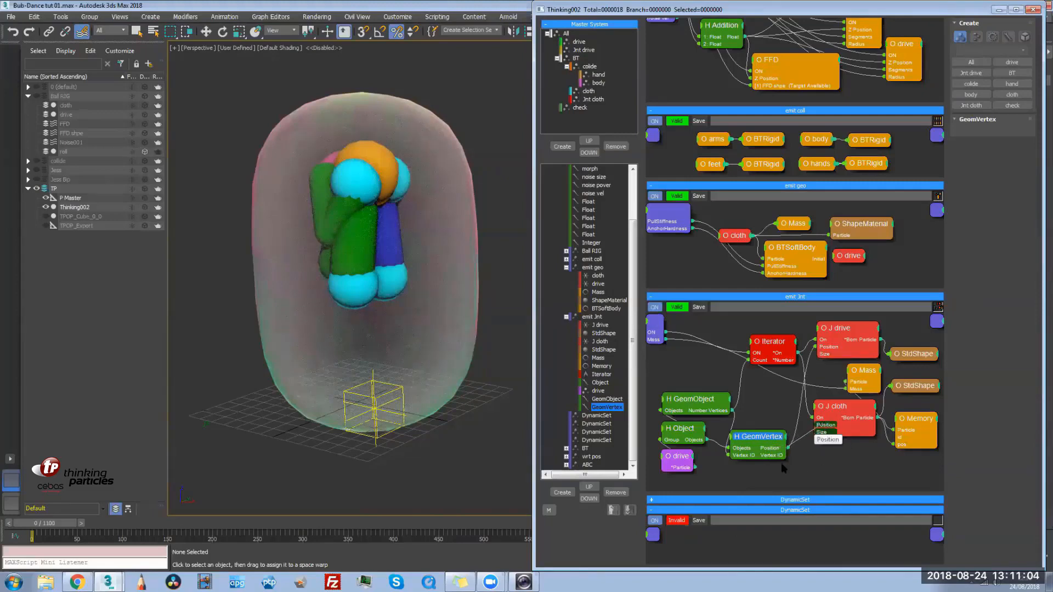
drag(780, 455, 909, 434)
drag(760, 437, 762, 430)
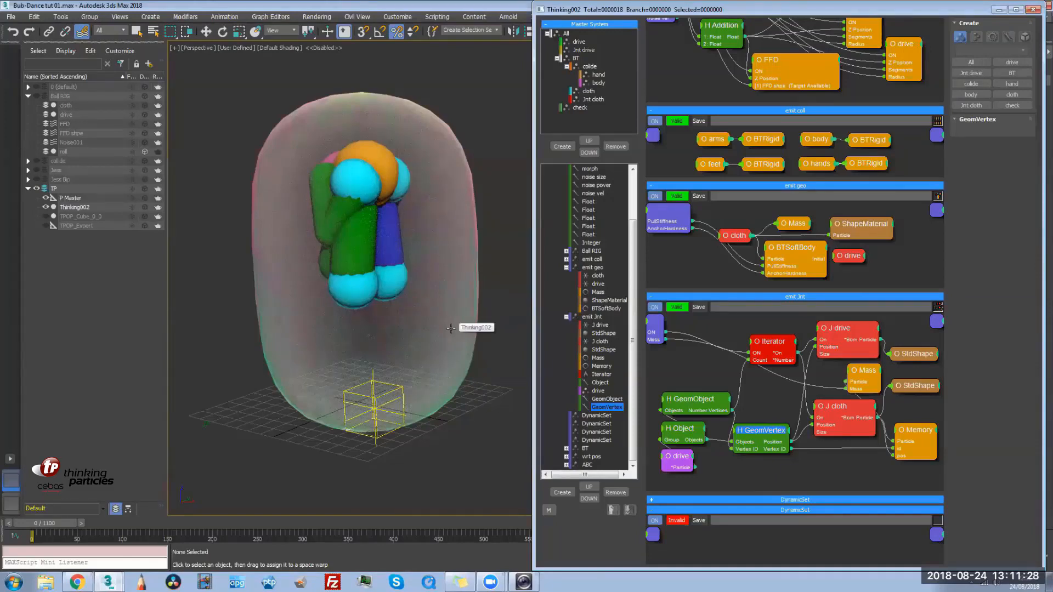
drag(763, 428, 771, 421)
drag(919, 427, 917, 420)
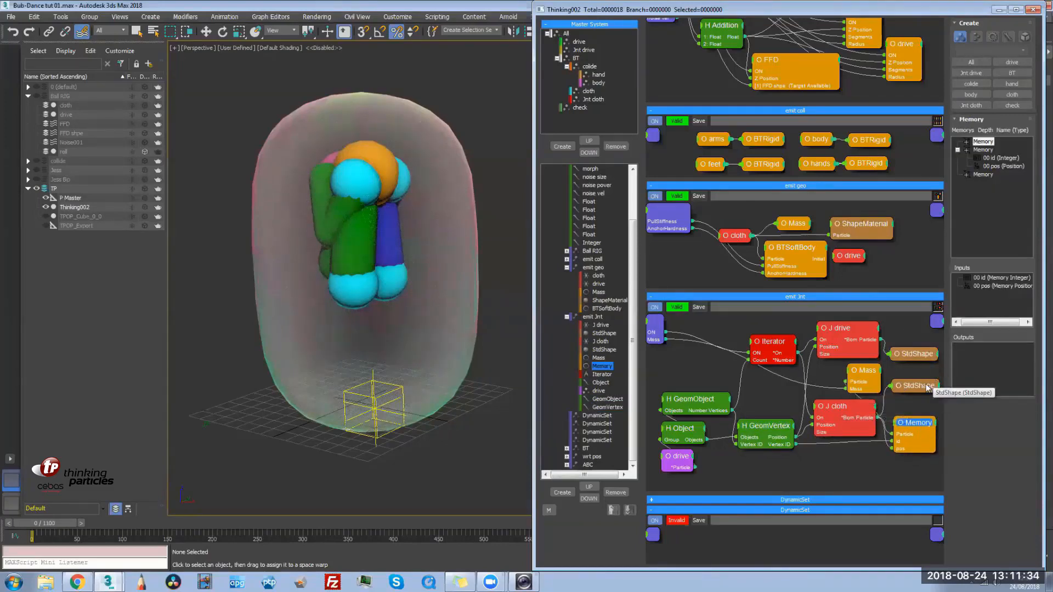
click(912, 432)
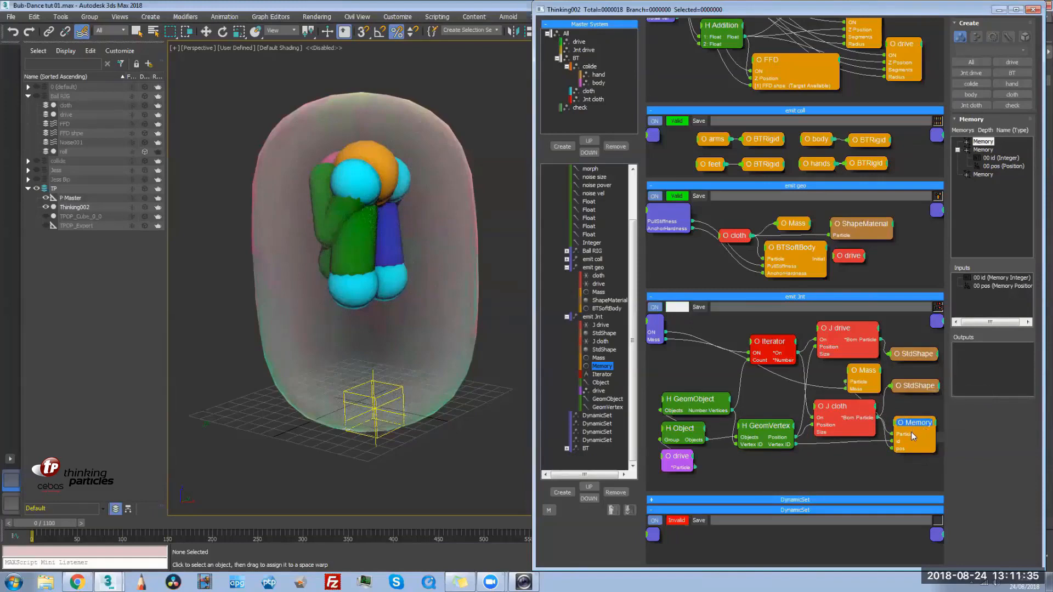
Add a BTRigidBody operator between StdShape and Memory, driven by J cloth's Born Particle output, and collapse its unused ports
right_click(903, 405)
mouse_move(902, 443)
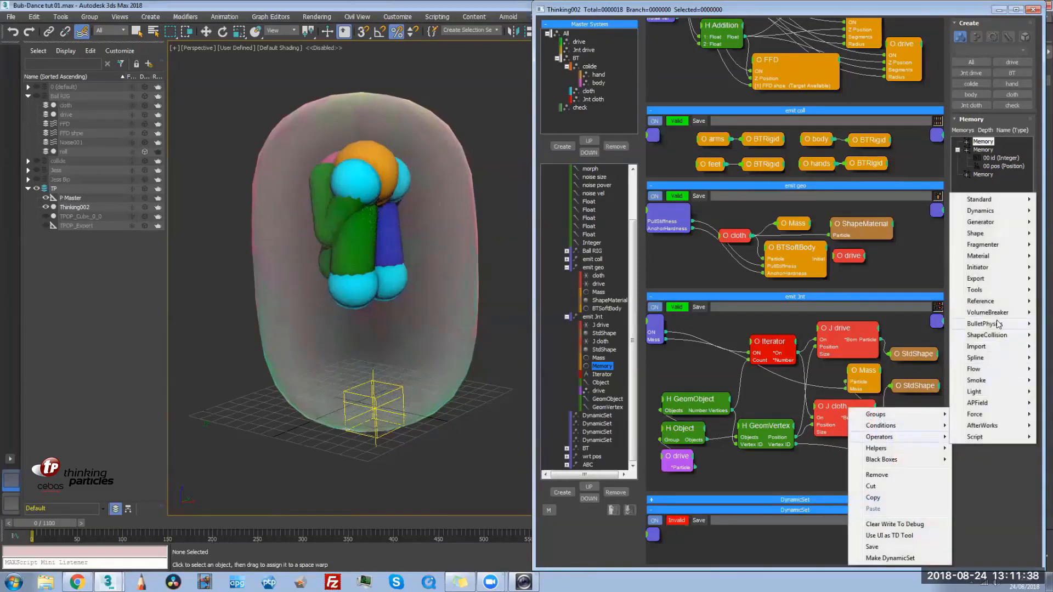
mouse_move(999, 329)
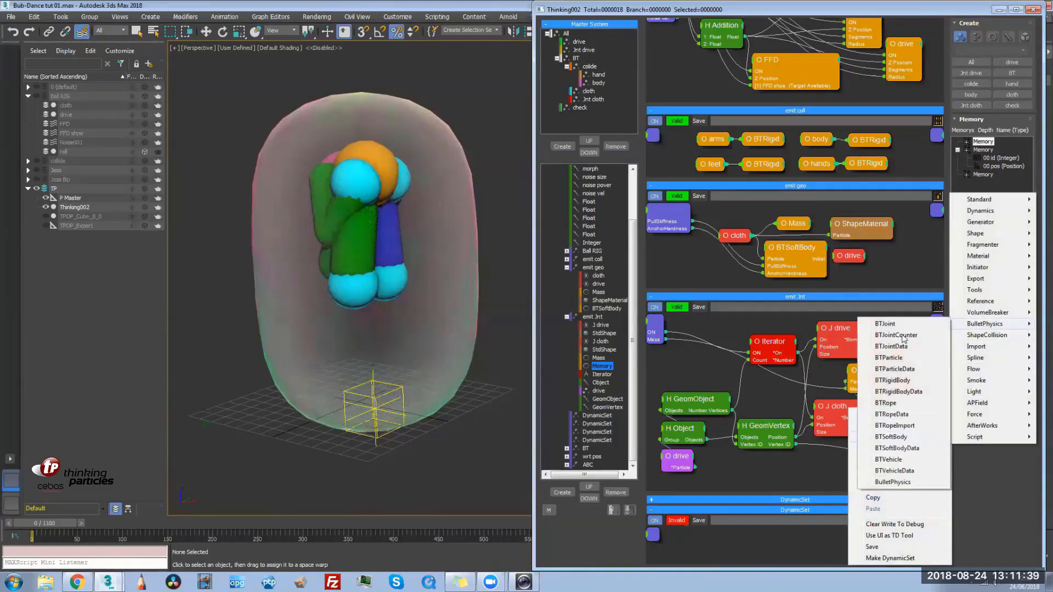
click(907, 381)
click(912, 417)
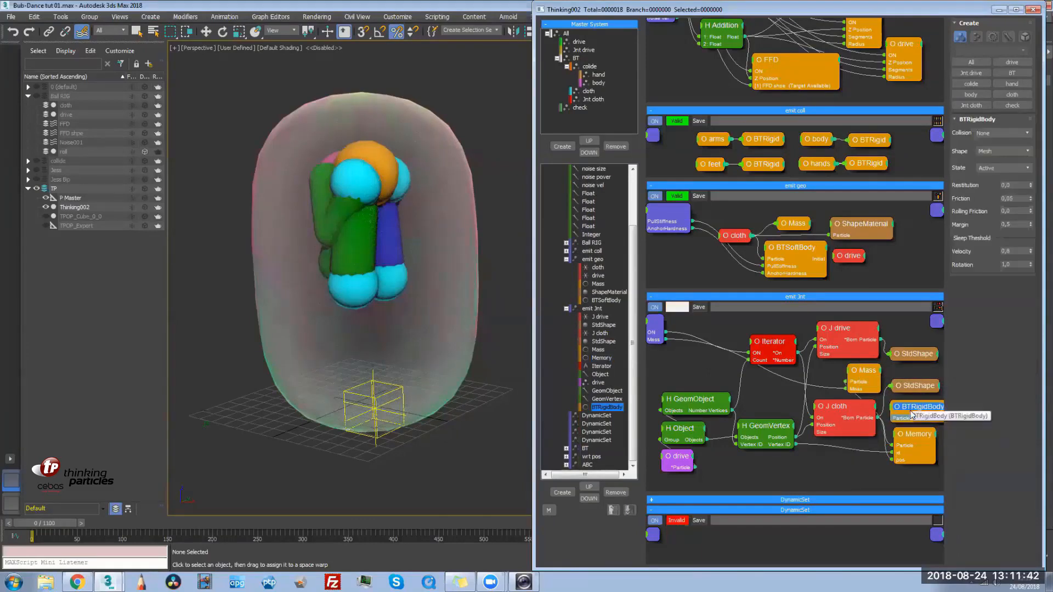
double_click(923, 406)
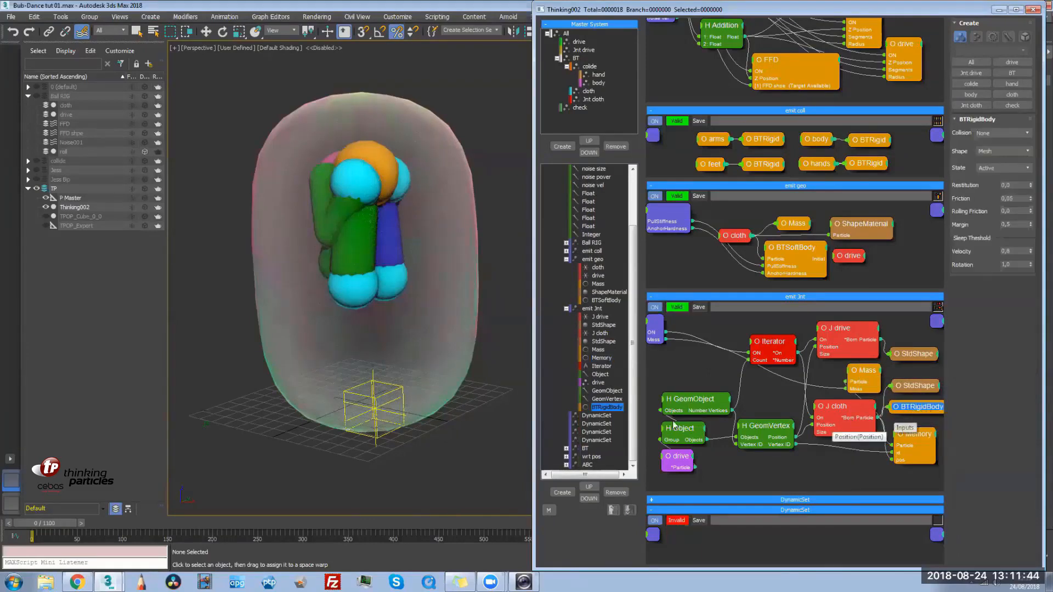
Rename the BTRigidBody operator in the emit Jnt set as BTRigid
click(613, 412)
drag(613, 413, 652, 415)
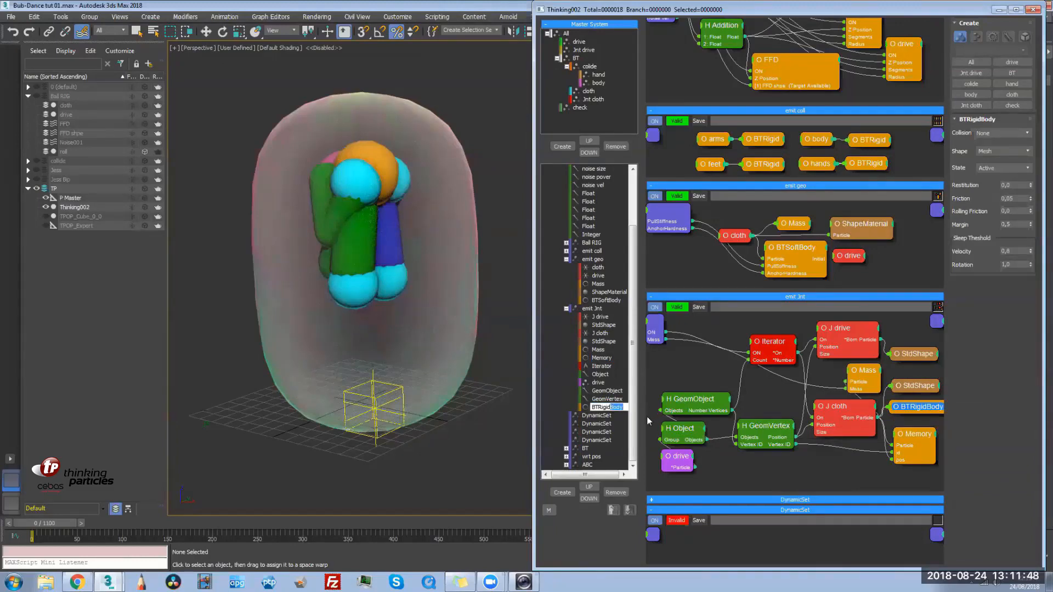
key(BackSpace)
key(Return)
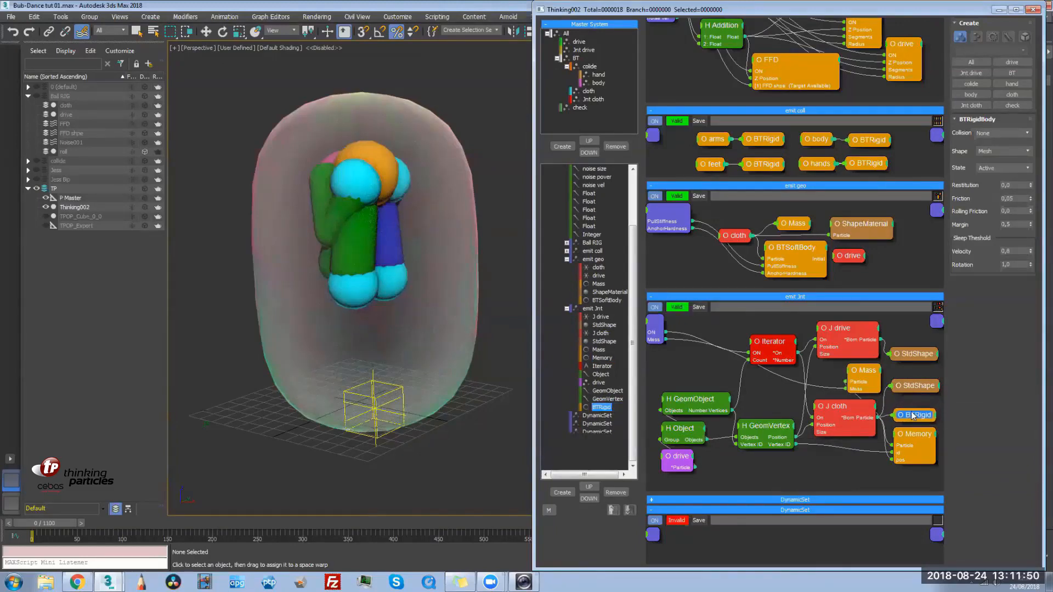
Set BTRigid to BulletPhysics collision, Convex Hull shape, friction 0 and margin 1, and reset its velocity and rotation sleep thresholds
click(1009, 152)
click(1023, 165)
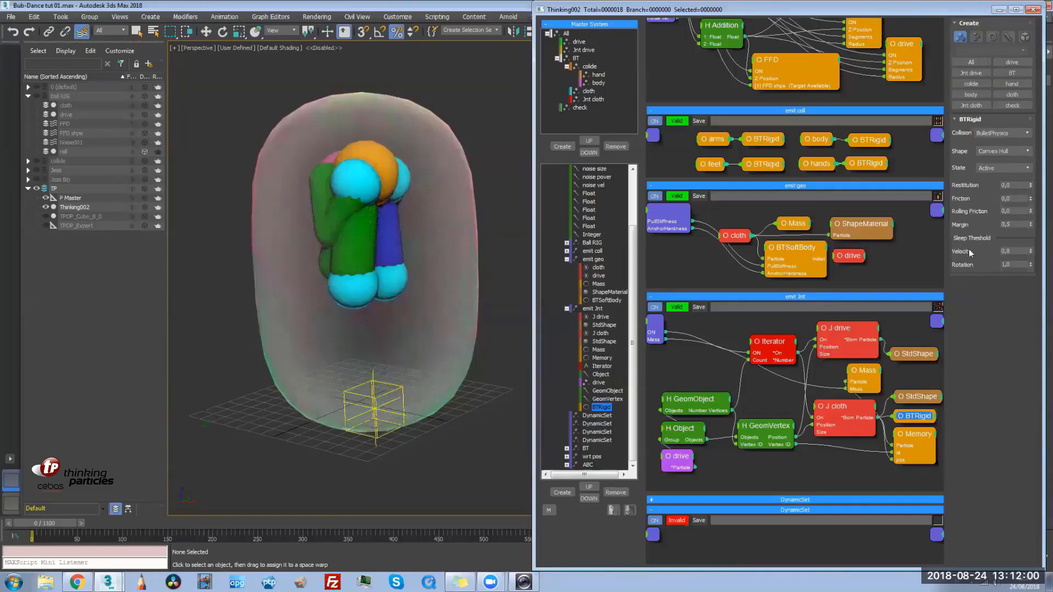
double_click(1020, 223)
text(1)
key(Return)
right_click(1031, 252)
right_click(1031, 266)
Tidy the node layout of the emit Jnt set, aligning StdShape, BTRigid and Memory, and shorten the set's frame
scroll(795, 384, up, 1)
click(680, 440)
click(694, 391)
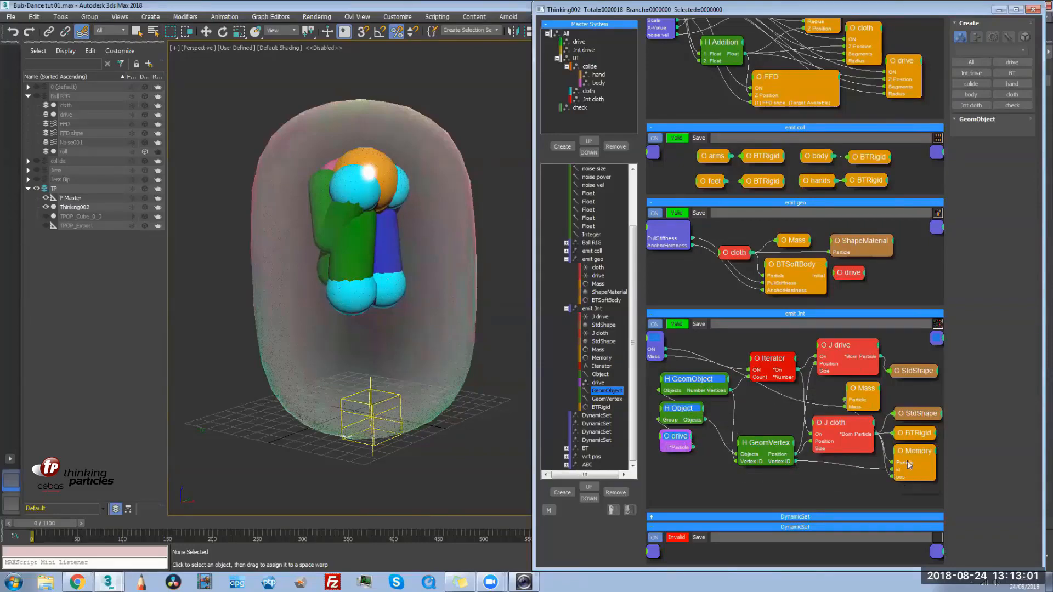
click(37, 96)
click(37, 97)
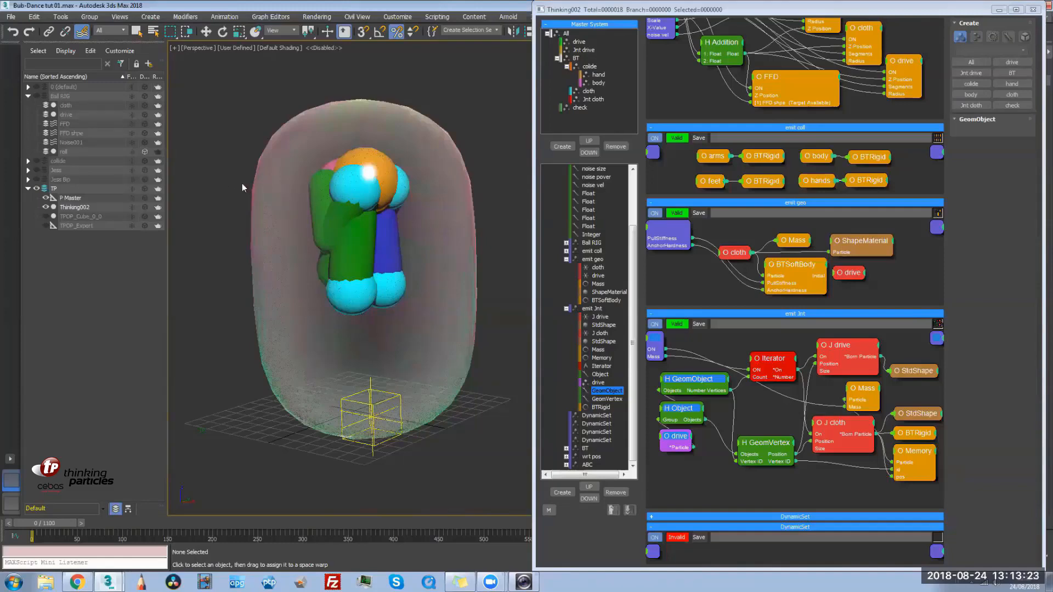
click(918, 453)
drag(917, 451, 914, 440)
middle_drag(809, 483, 808, 494)
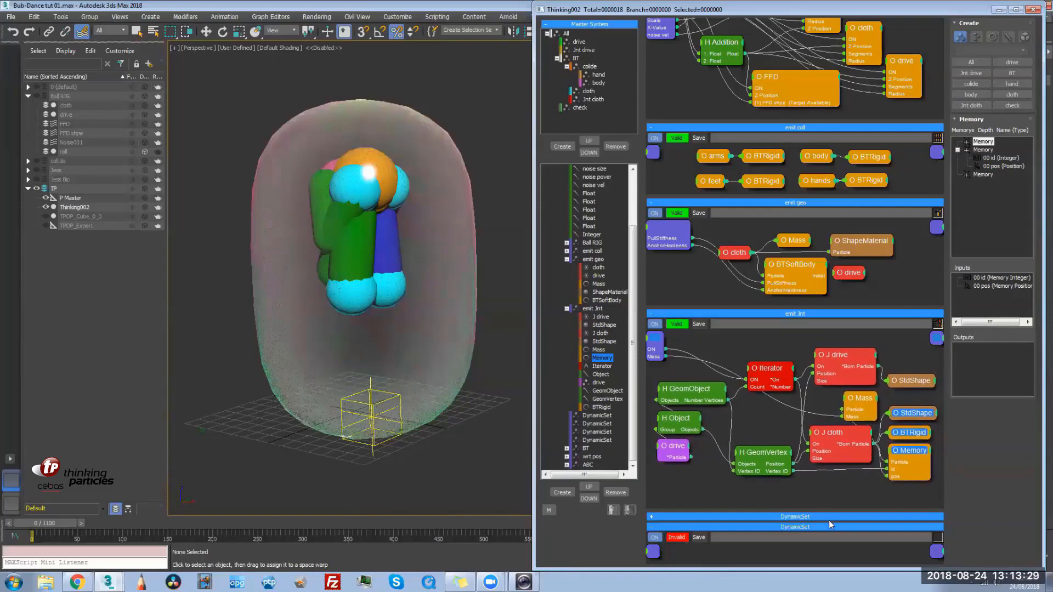
drag(829, 506, 829, 487)
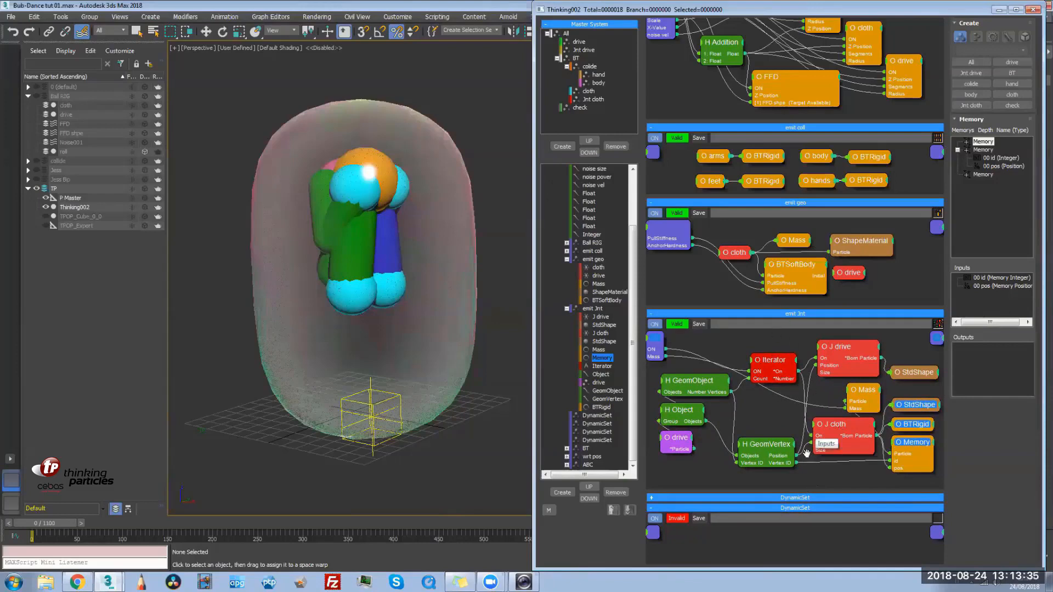
Expand the collapsed DynamicSet below emit Jnt, fold the emit geo and emit Jnt tree branches, and redisplay the whole Bubble network
scroll(768, 400, down, 3)
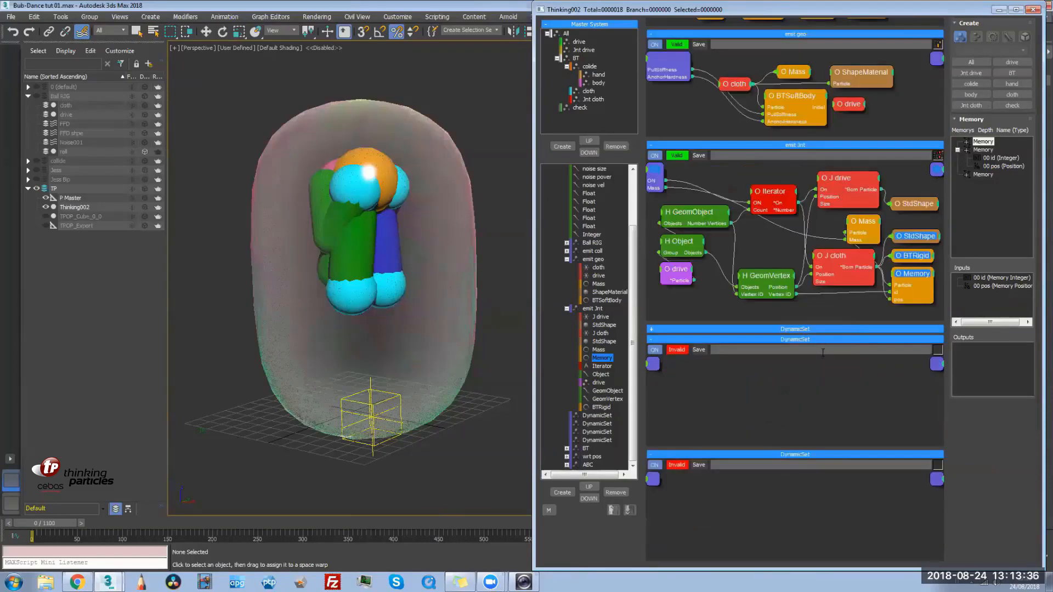
click(807, 329)
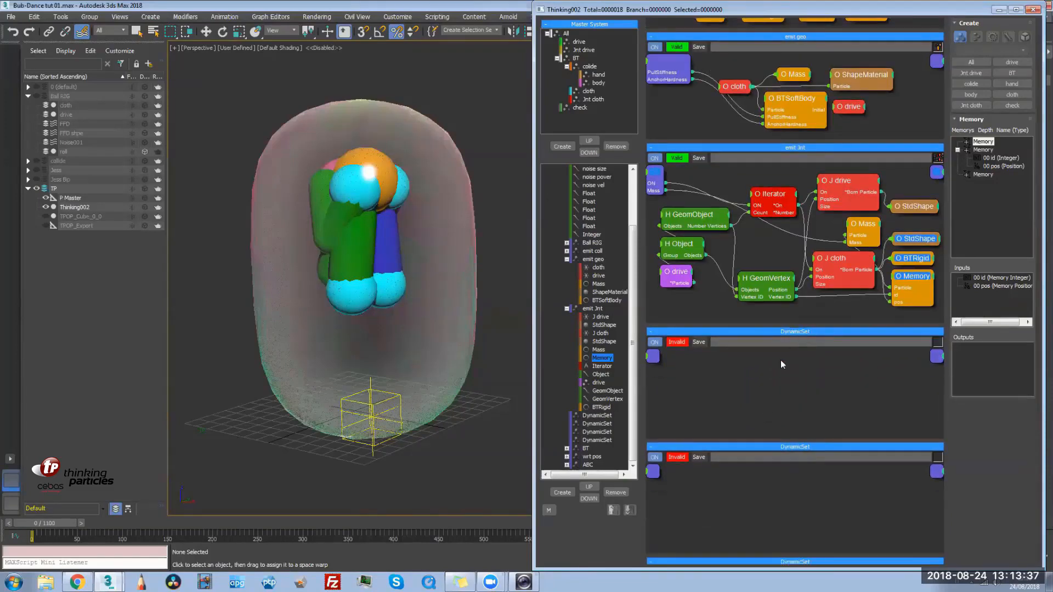
click(567, 259)
click(568, 325)
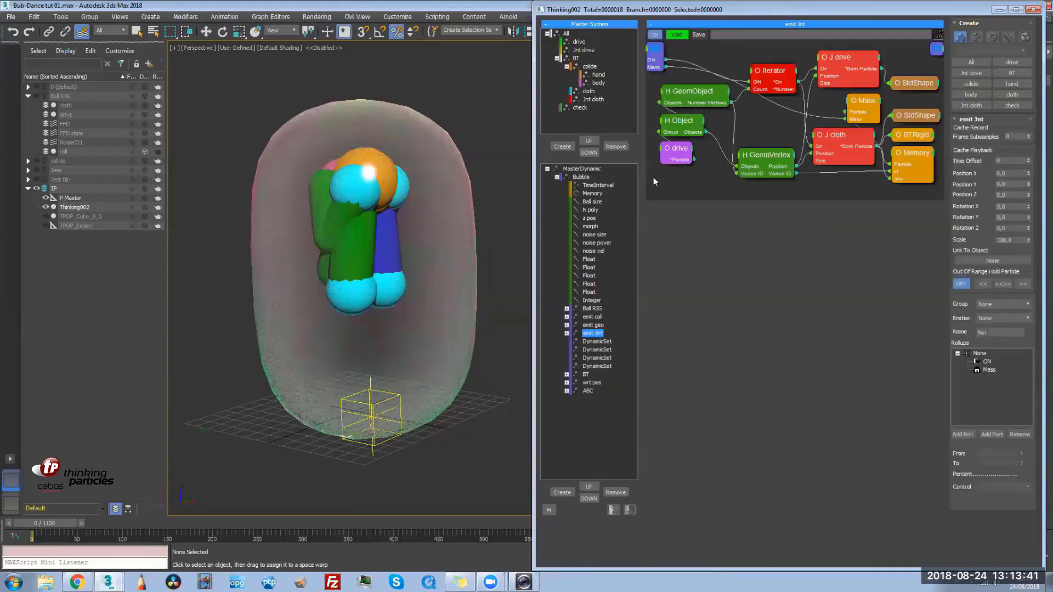
click(580, 177)
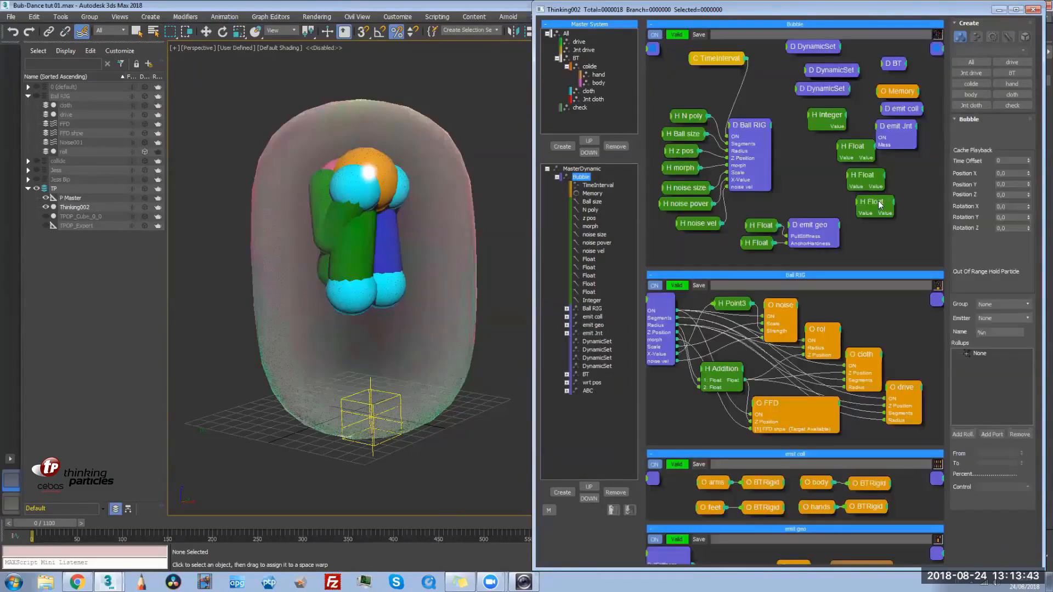
click(715, 55)
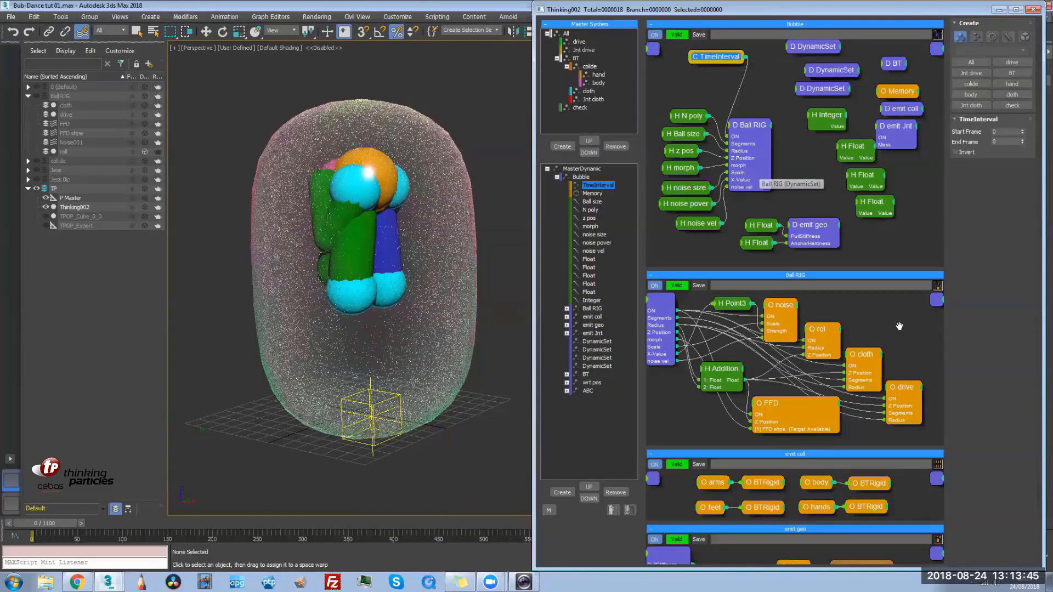
scroll(770, 368, down, 10)
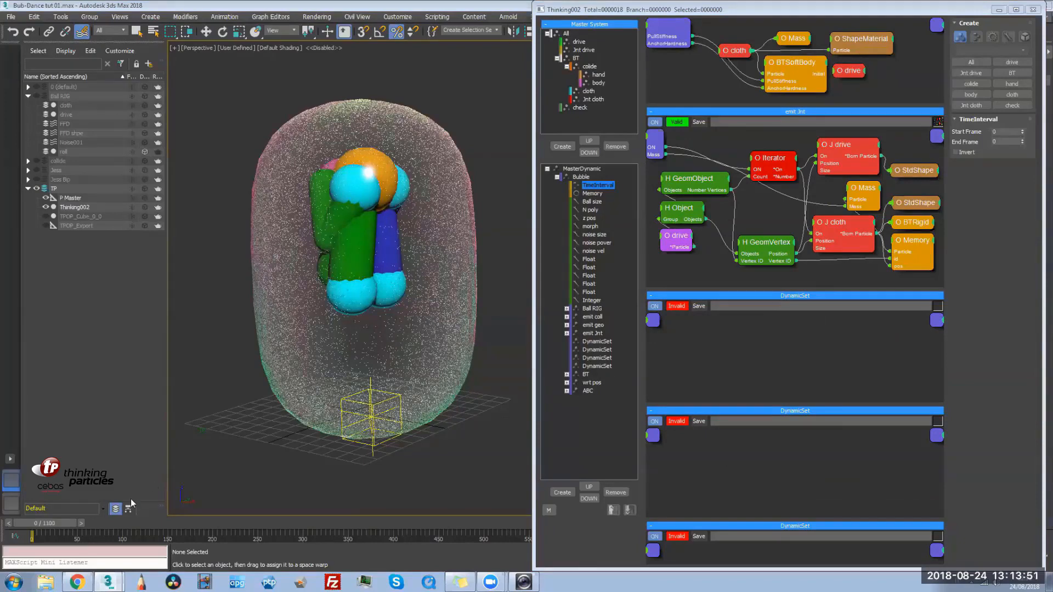
mouse_move(58, 523)
mouse_down()
mouse_move(74, 523)
mouse_move(44, 523)
mouse_up()
Add a PPassAB initiator to the empty DynamicSet directly below emit Jnt
click(770, 344)
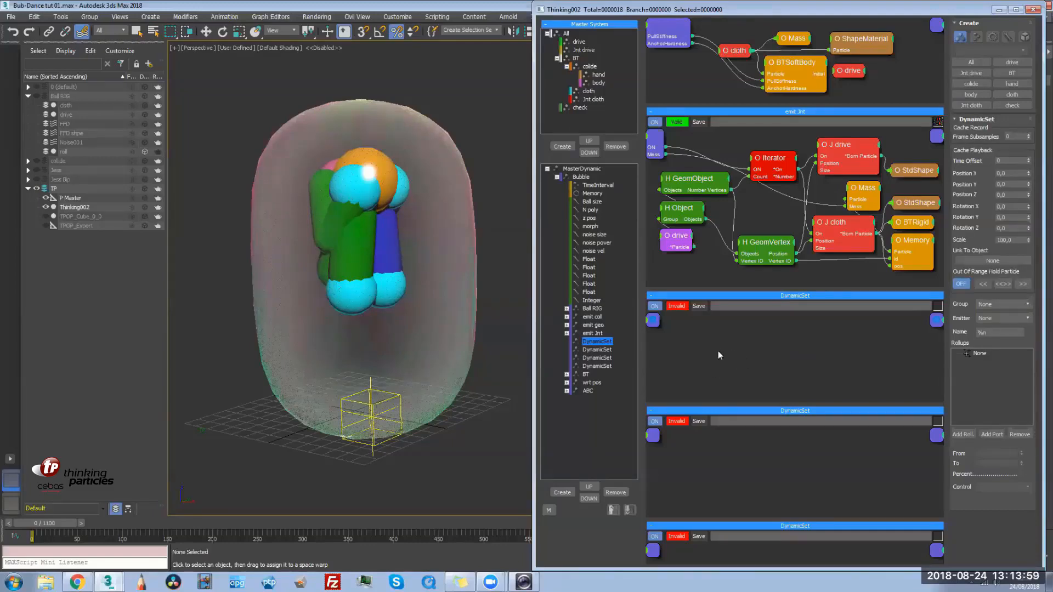
right_click(694, 338)
mouse_move(701, 366)
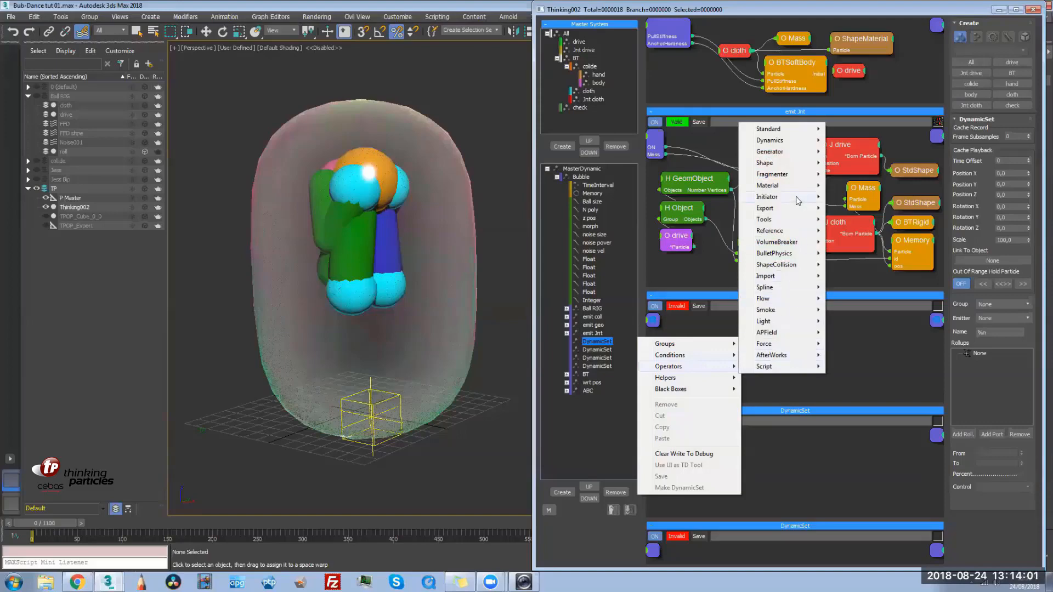
mouse_move(798, 199)
click(853, 219)
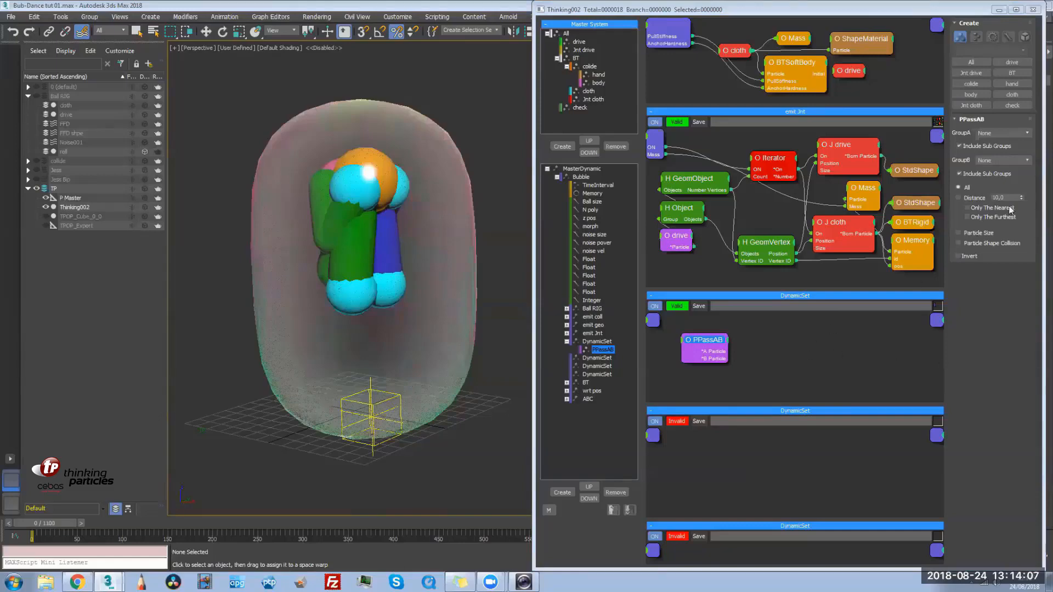
Set PPassAB's GroupA to Jnt drive and GroupB to drive, and nudge the node into place
click(1007, 135)
click(1003, 156)
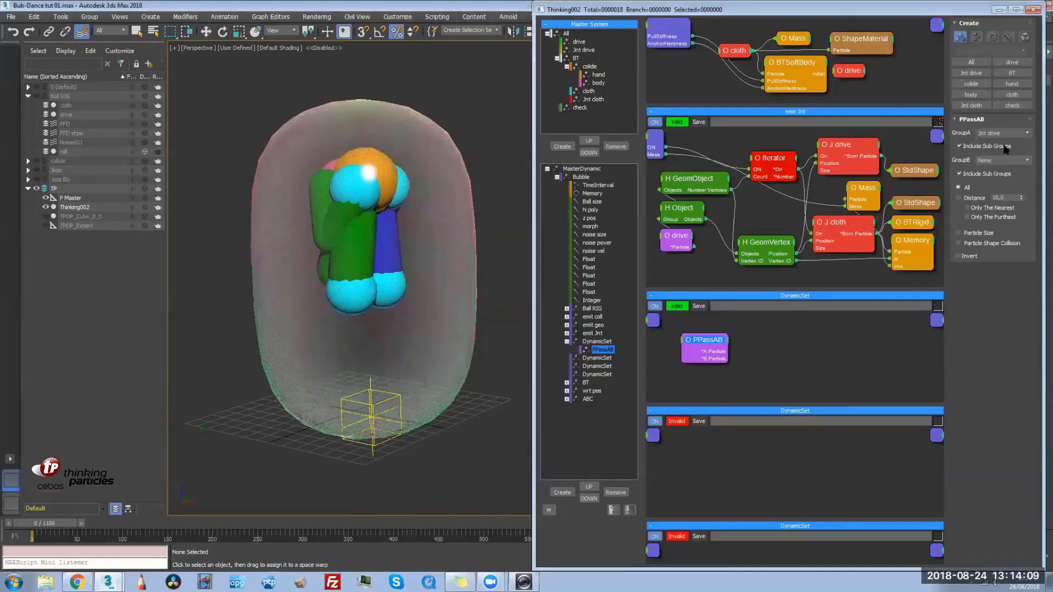
click(1005, 159)
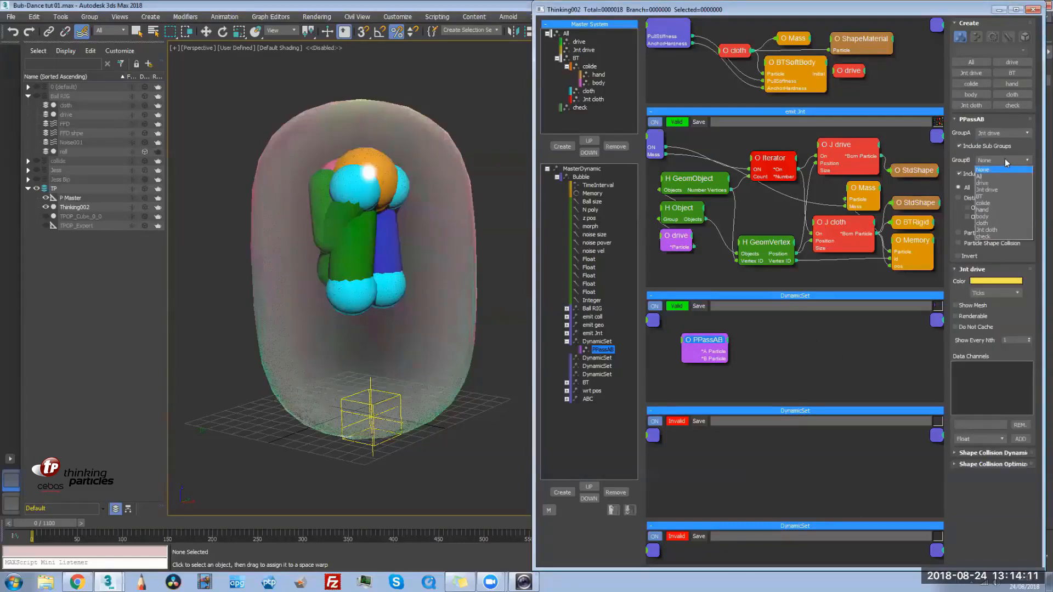
click(995, 183)
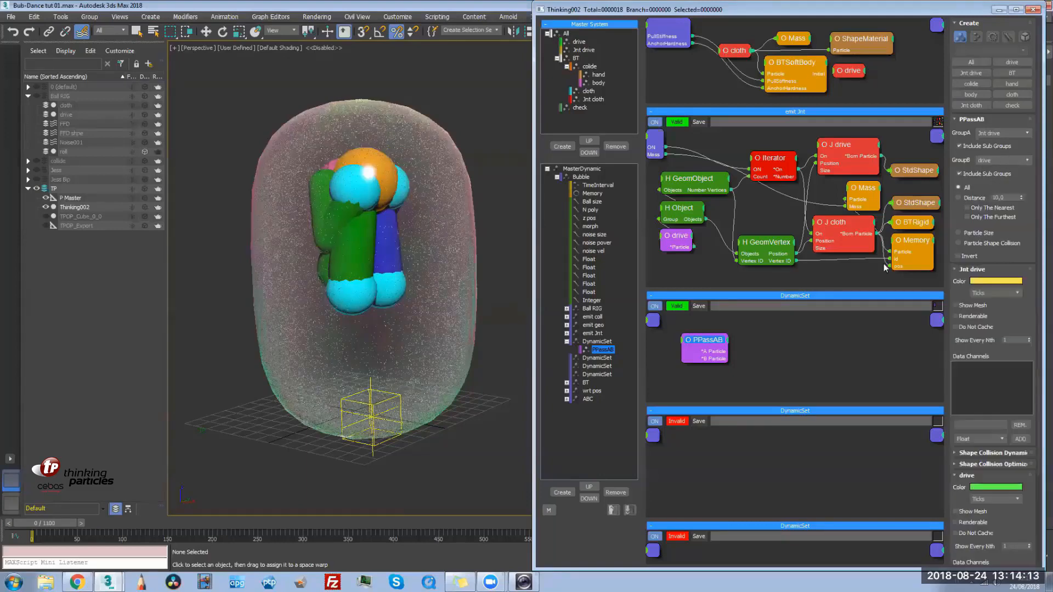
drag(706, 341, 713, 340)
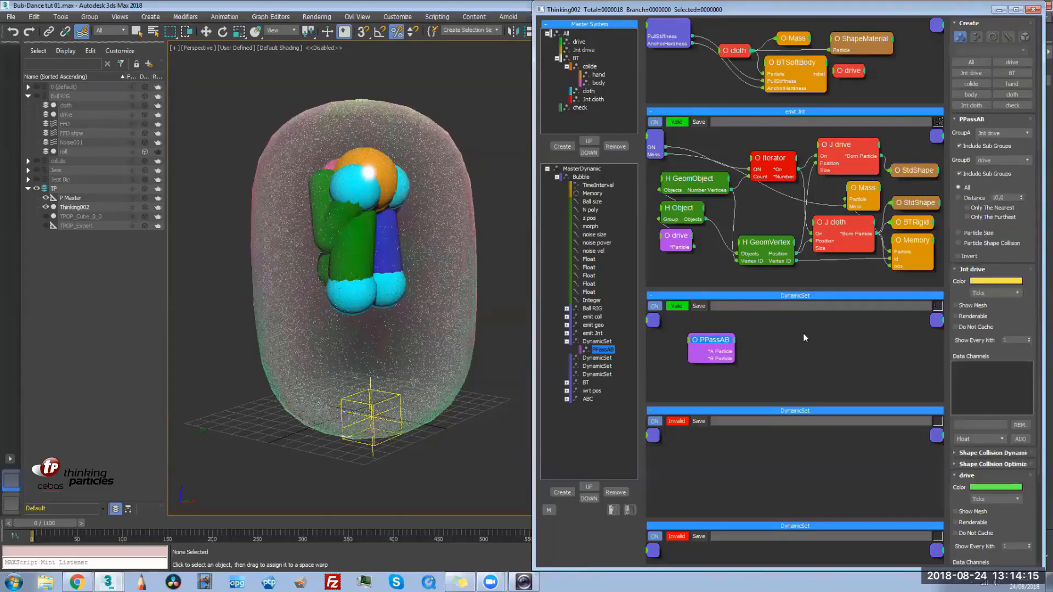
Add a ParticleData operator, wire PPassAB's A Particle to its Particle input, and add a Position input
right_click(805, 340)
mouse_move(805, 363)
mouse_move(898, 126)
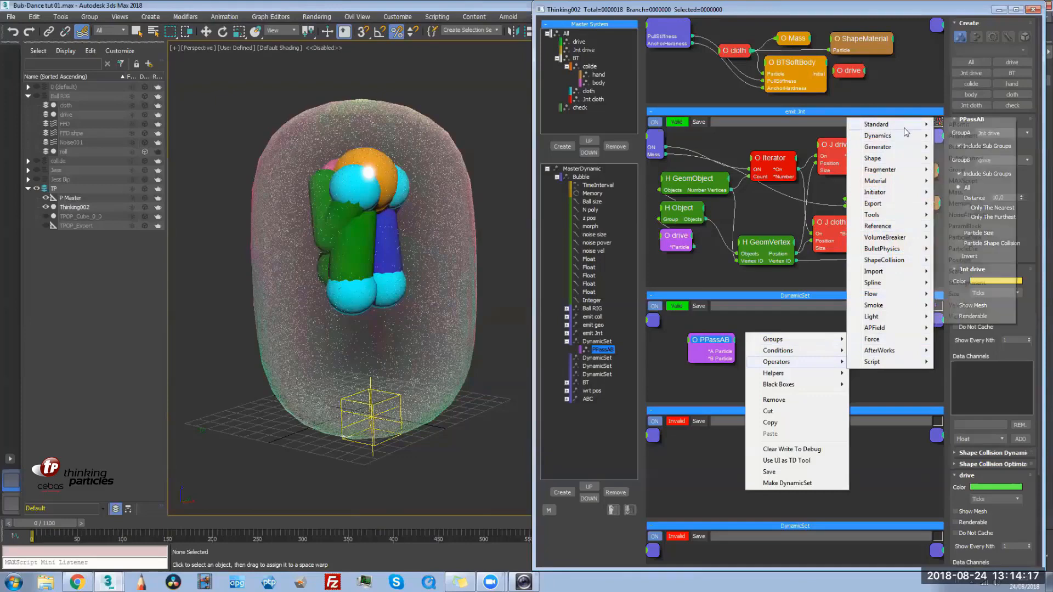
click(977, 241)
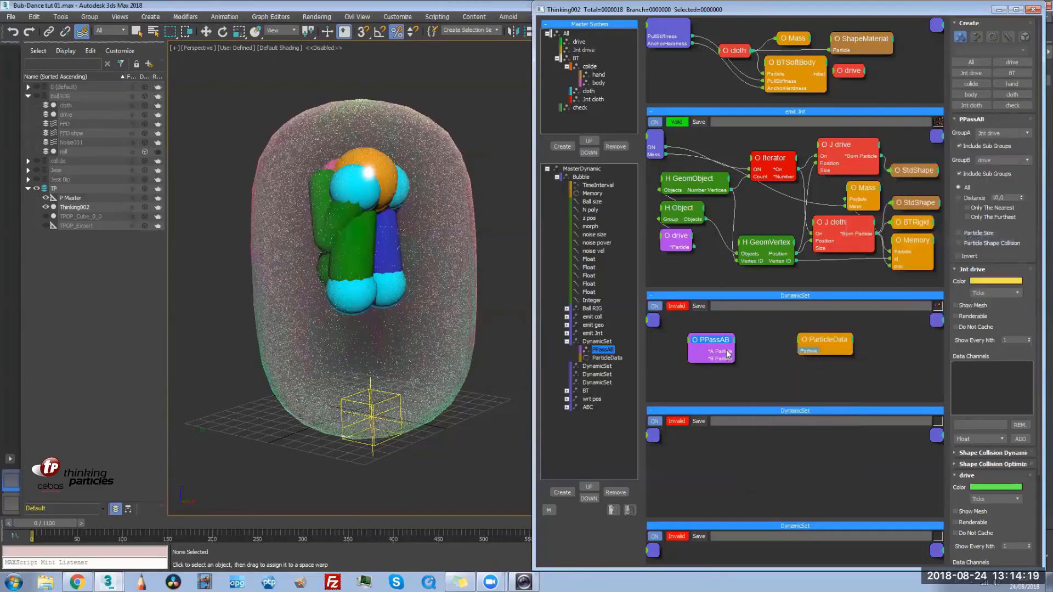
drag(797, 355, 806, 347)
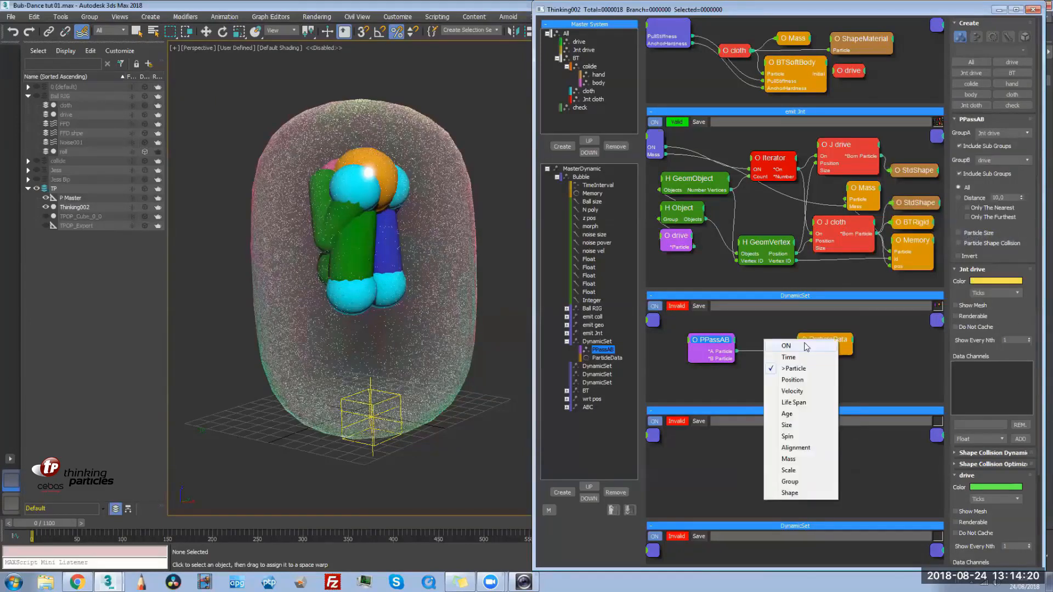
click(793, 379)
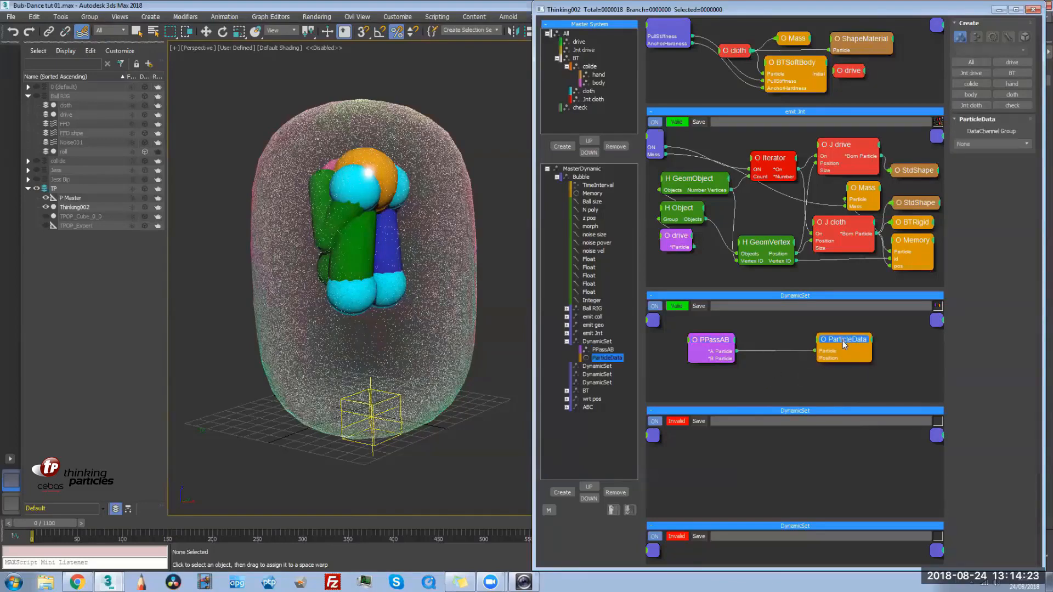
Add a SurfacePos helper between the two nodes and wire PPassAB's B Particle to its Particle Shape input
right_click(713, 370)
mouse_move(763, 410)
mouse_move(858, 433)
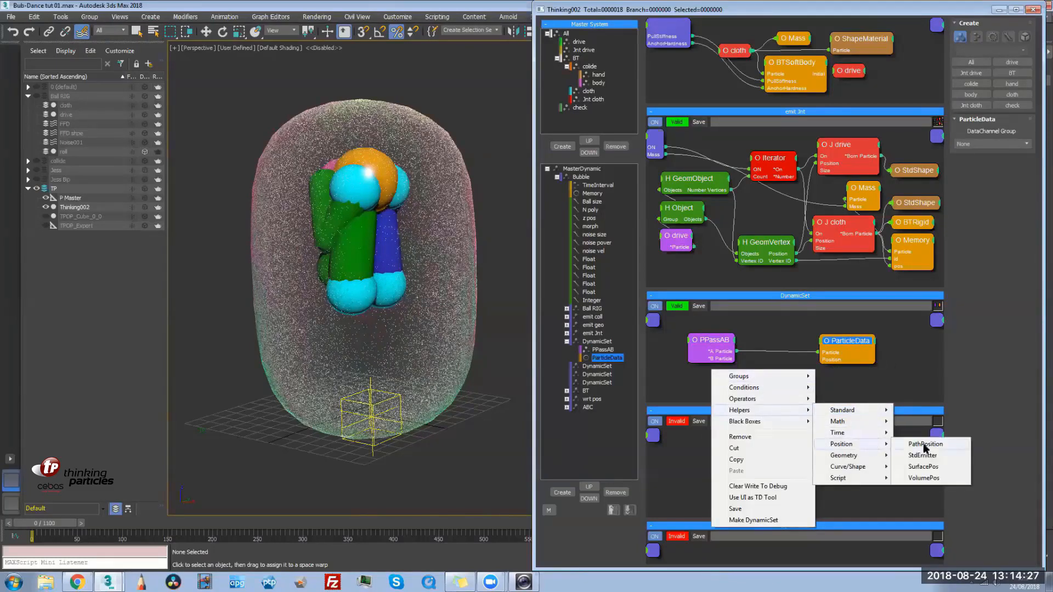
click(937, 468)
drag(790, 379, 779, 322)
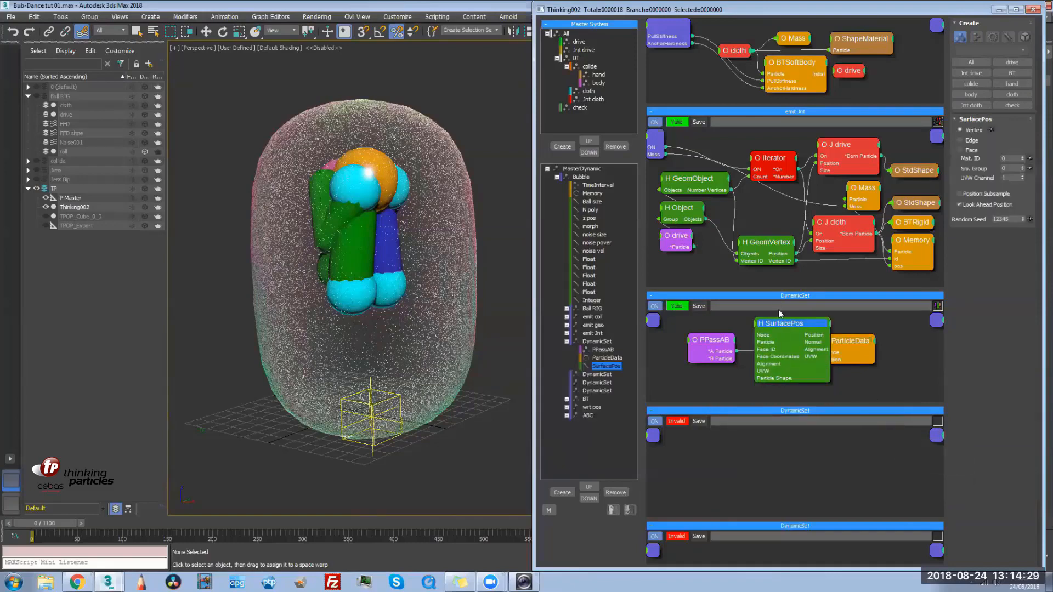
drag(751, 375, 761, 375)
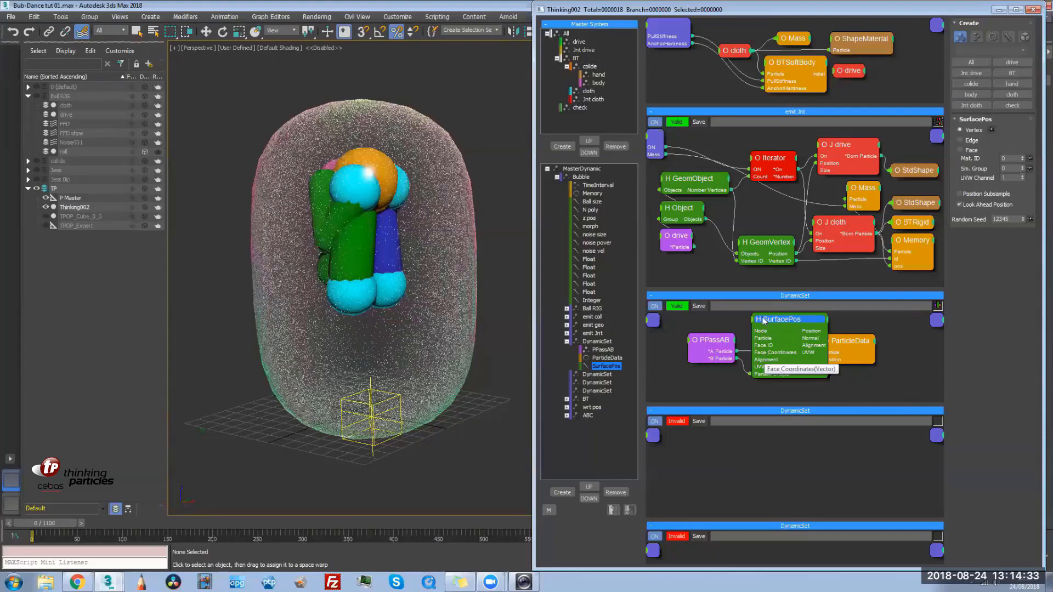
Wire SurfacePos's Position to ParticleData's Position, collapse SurfacePos's unused ports, place it below the others, and disable Look Ahead Position
drag(766, 321, 775, 366)
double_click(771, 337)
drag(852, 339, 844, 339)
double_click(772, 369)
click(779, 370)
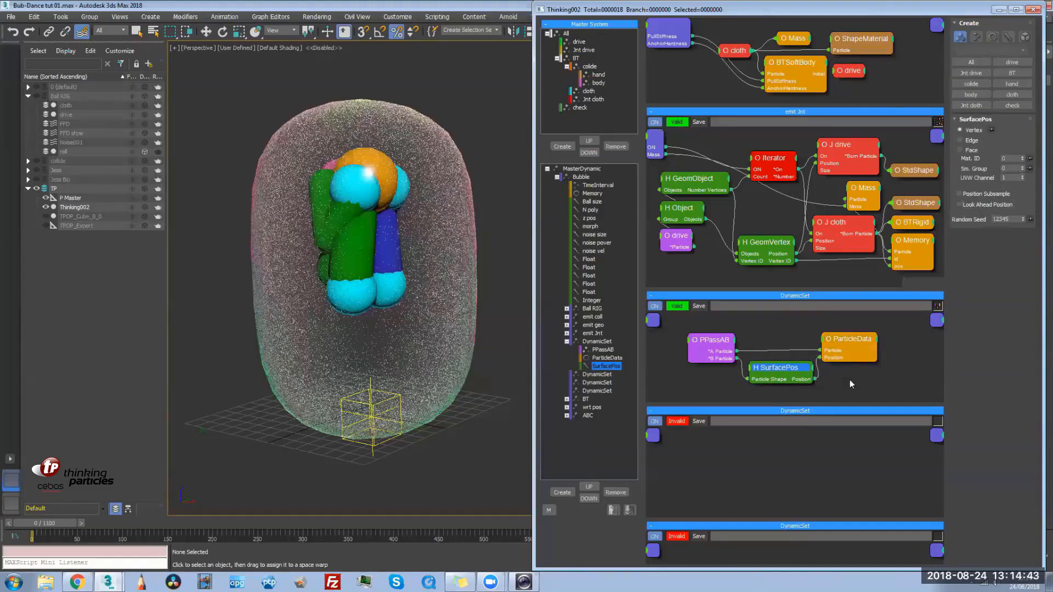
drag(853, 342, 855, 343)
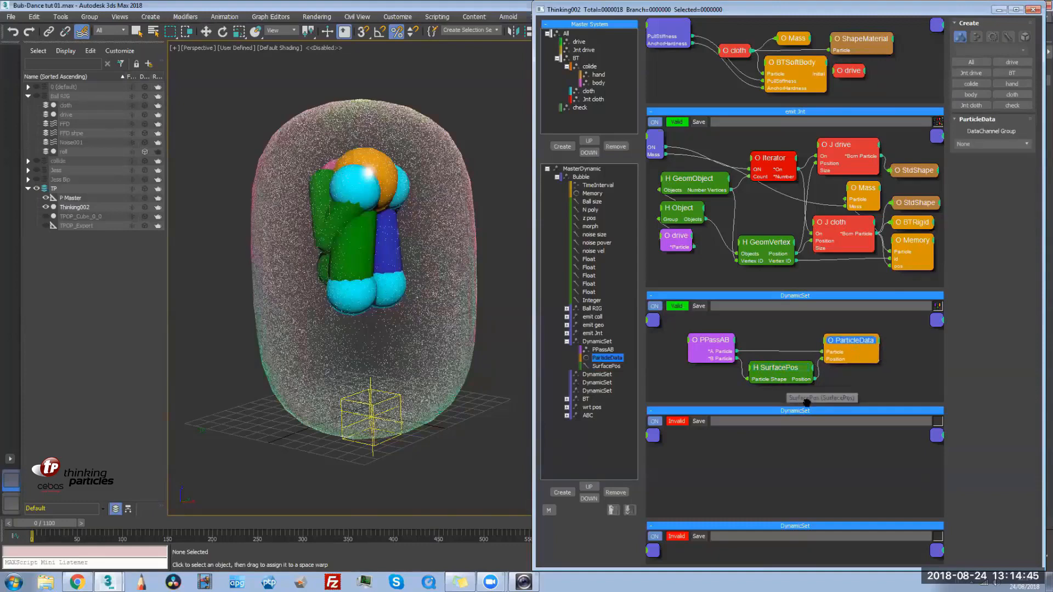
Shorten the DynamicSet holding PPassAB, recentre its three nodes, and shift J drive slightly in emit Jnt
drag(827, 400, 850, 370)
middle_drag(846, 374, 851, 359)
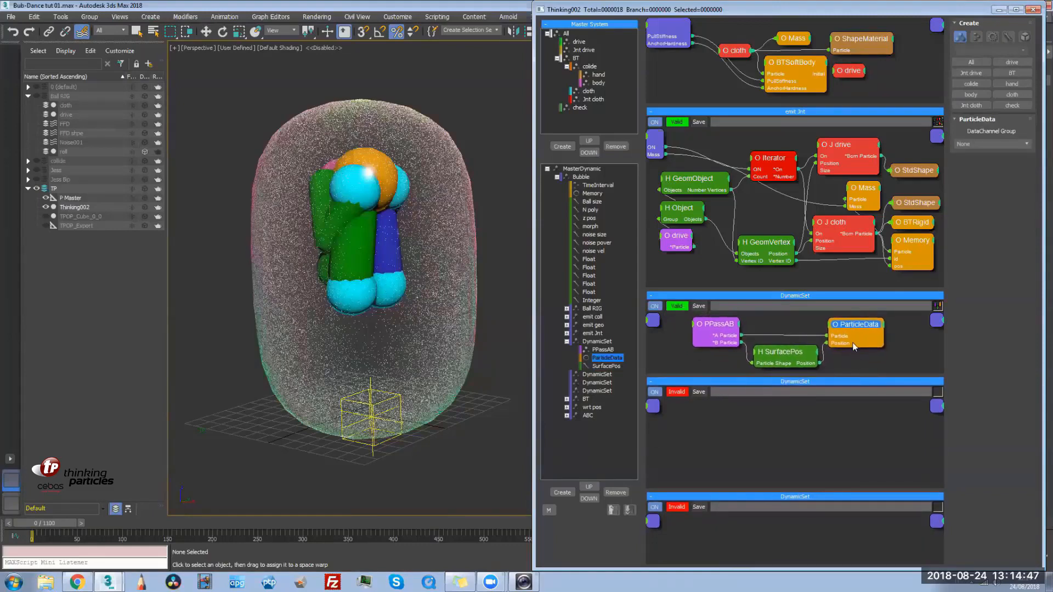
drag(733, 319, 728, 327)
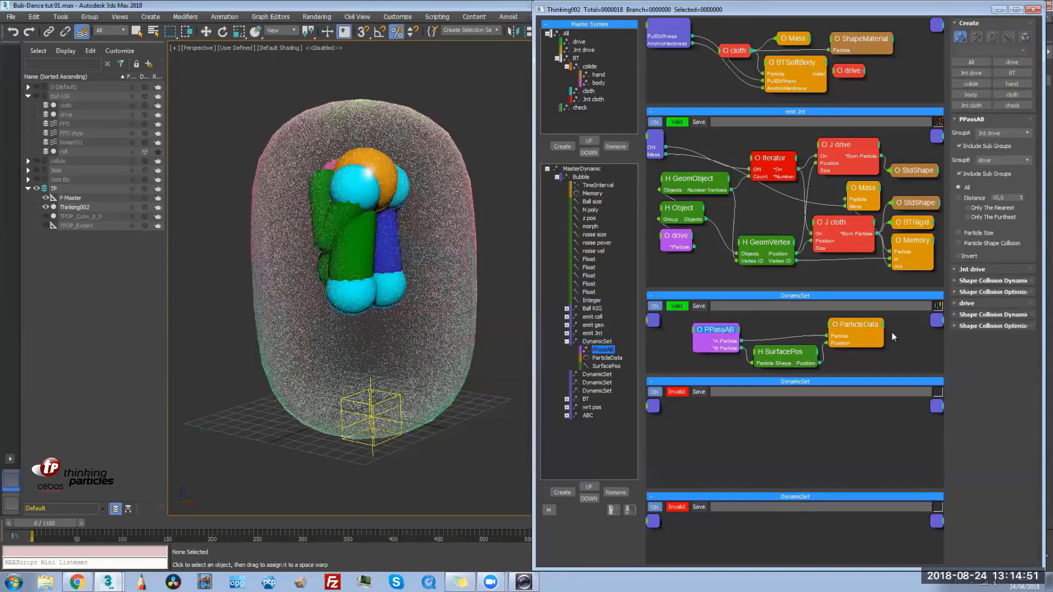
click(875, 340)
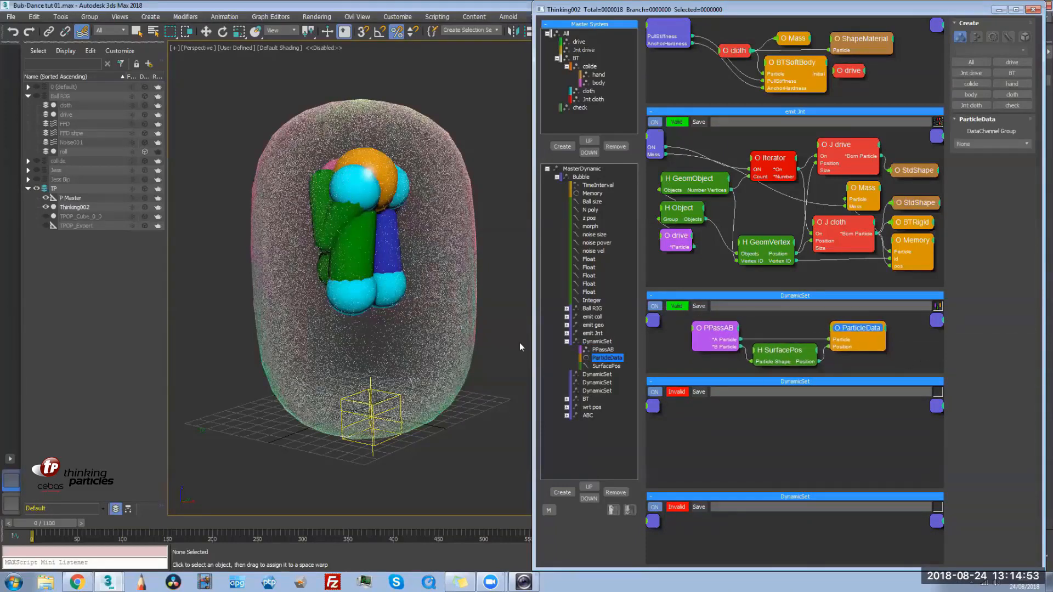
drag(843, 150, 833, 152)
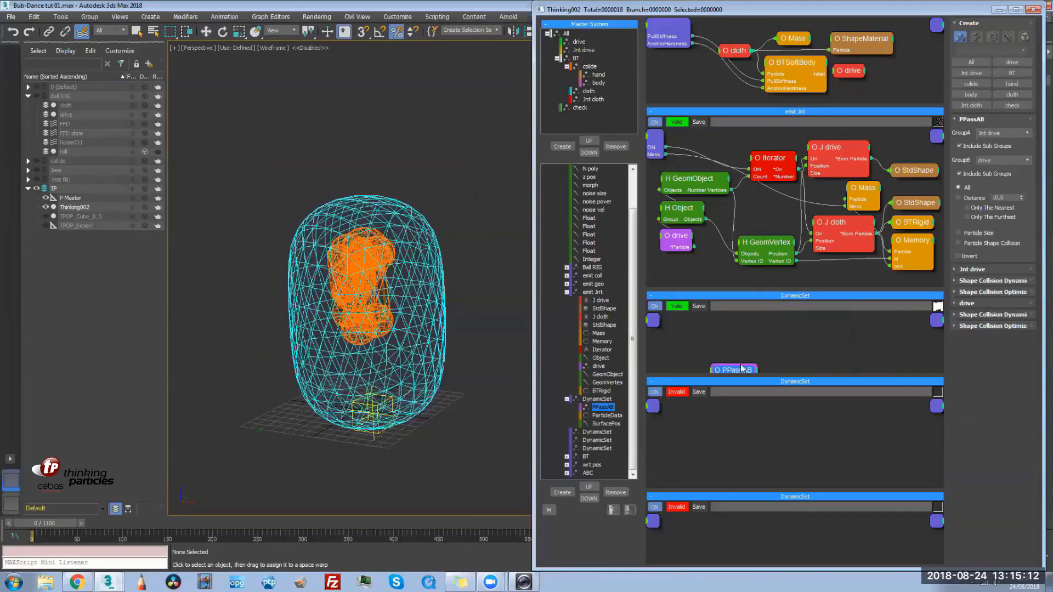
middle_drag(798, 351, 791, 344)
drag(722, 363, 710, 314)
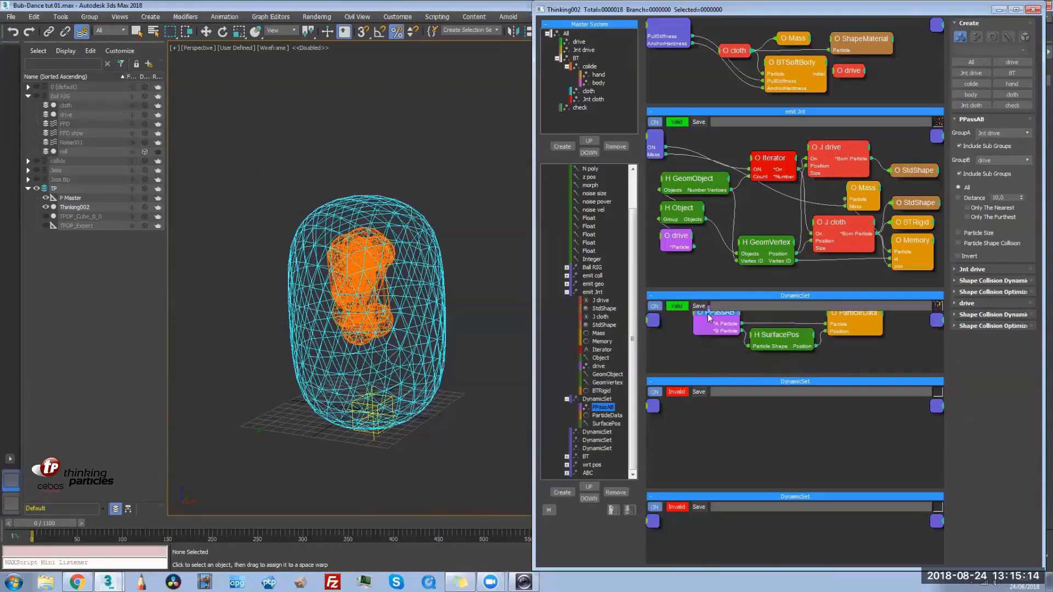
middle_drag(854, 345, 864, 362)
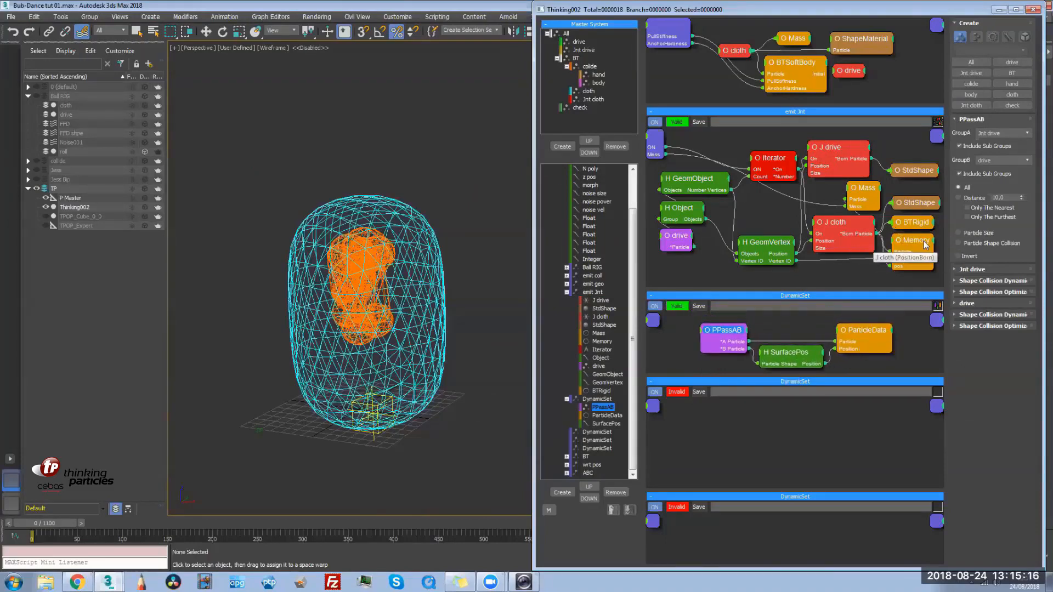
Disable the BTRigid operator in emit Jnt and scrub the timeline forward and back to the start
right_click(913, 225)
click(834, 230)
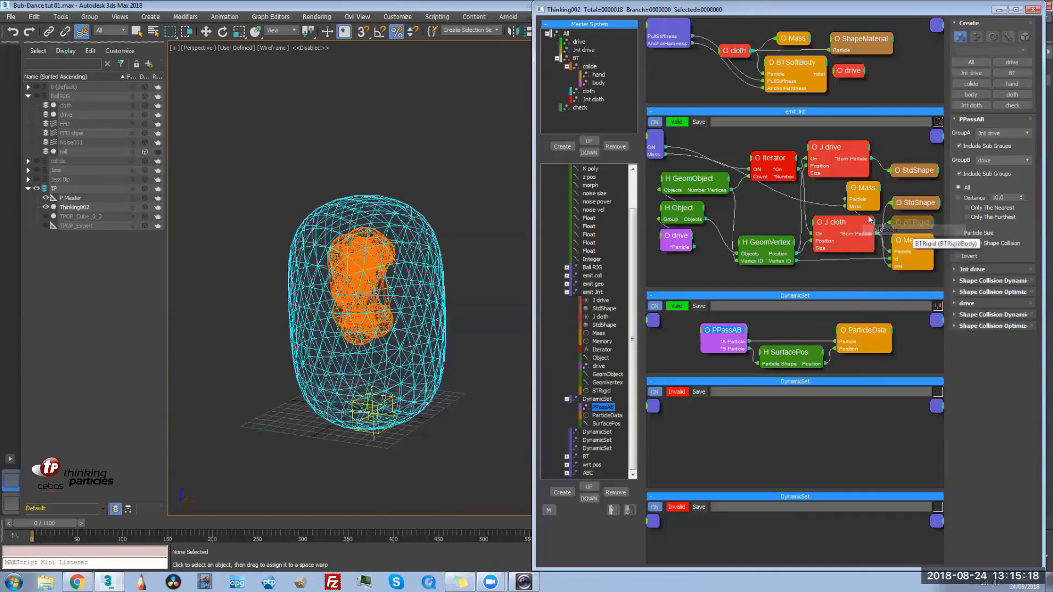
drag(68, 525, 136, 526)
drag(66, 525, 20, 523)
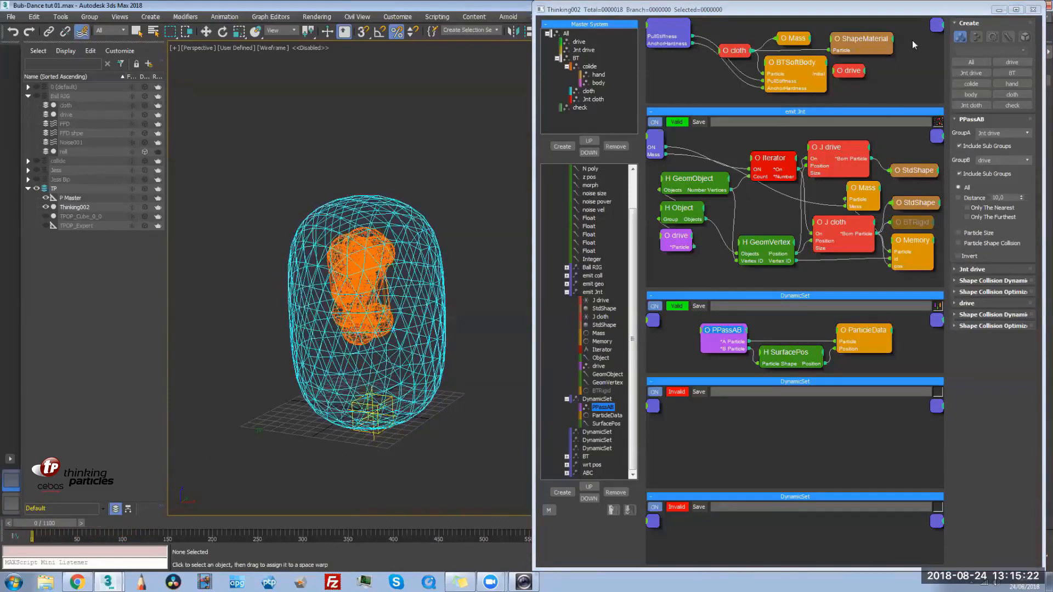
Check the display settings of the drive and Jnt drive groups, and scrub the timeline to frame 14
click(580, 42)
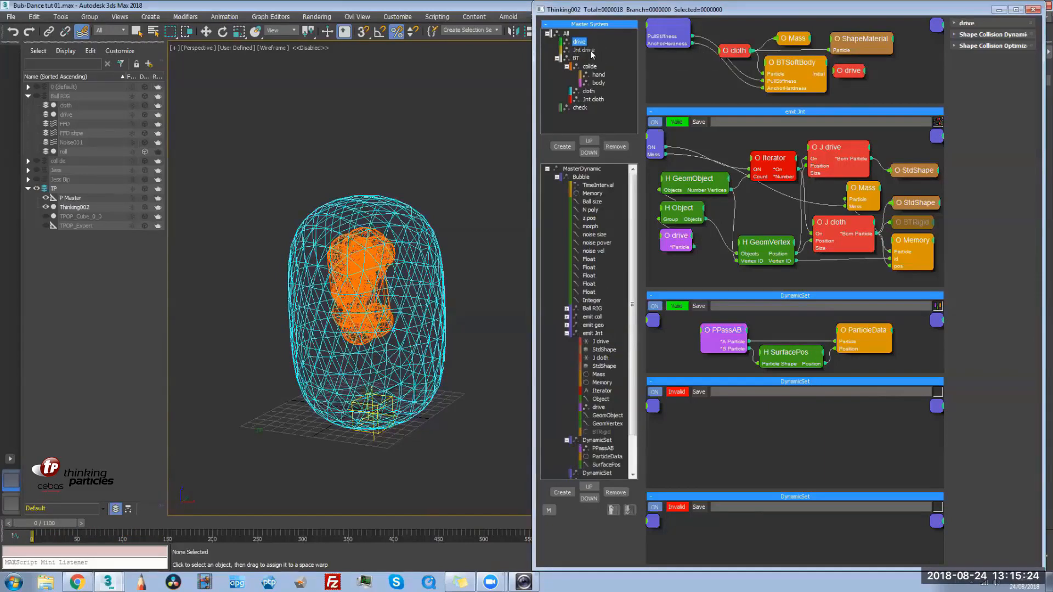
click(988, 23)
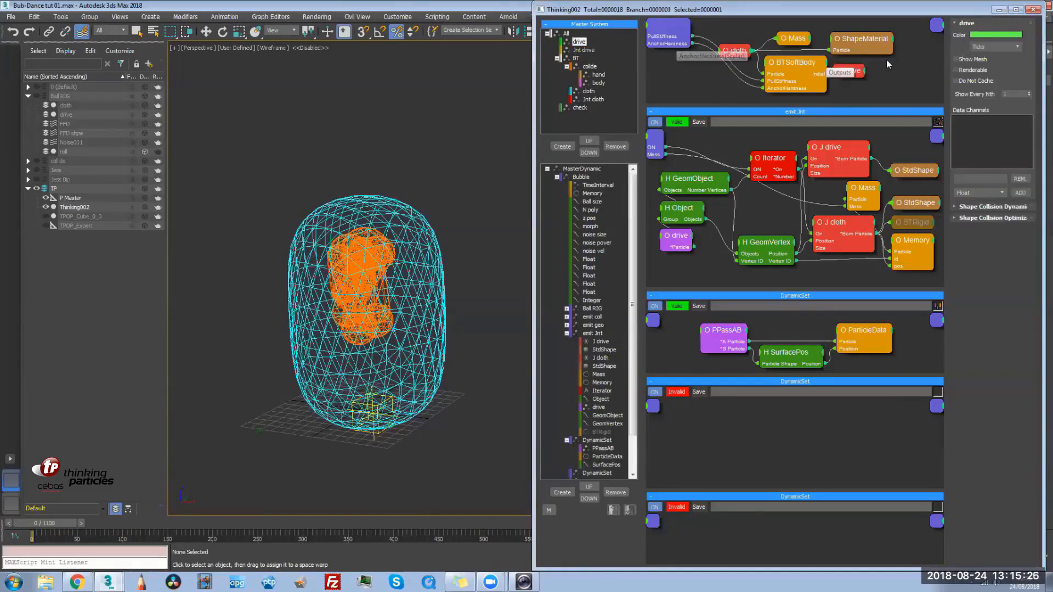
click(584, 51)
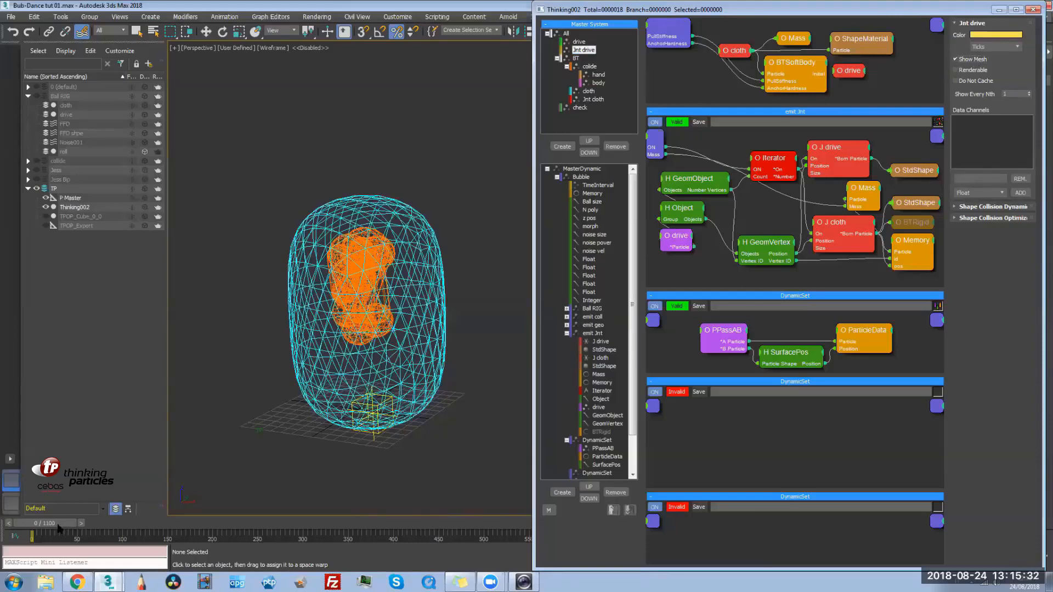
drag(57, 525, 70, 526)
Expose the Size inputs of J drive and J cloth through one shared Size port on emit Jnt
drag(813, 172, 659, 138)
drag(821, 248, 658, 163)
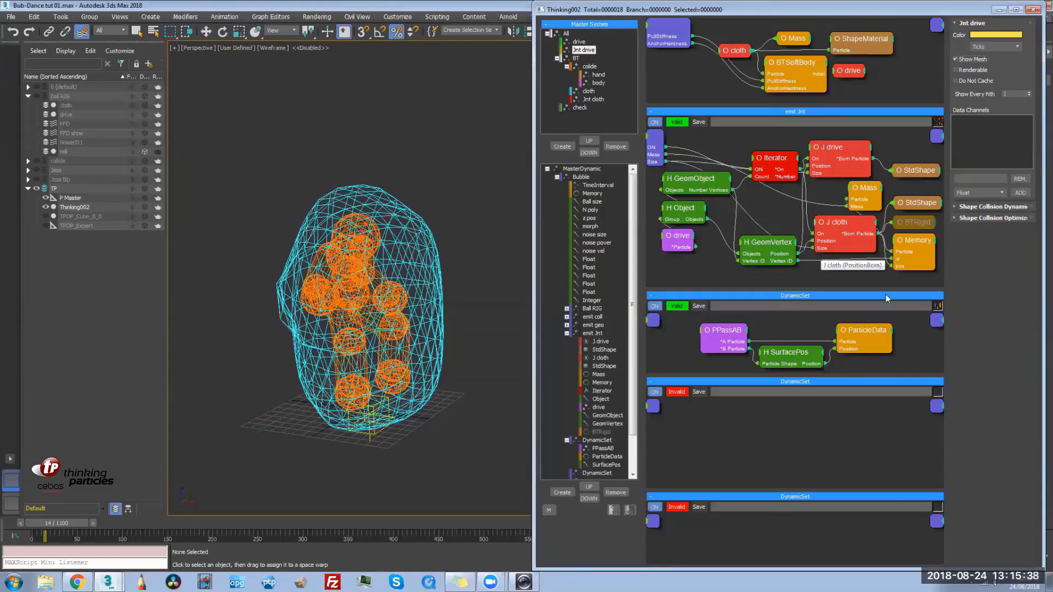
Place emit Jnt above Ball RIG in the Bubble set and wire TimeInterval to its ON input
scroll(839, 280, up, 10)
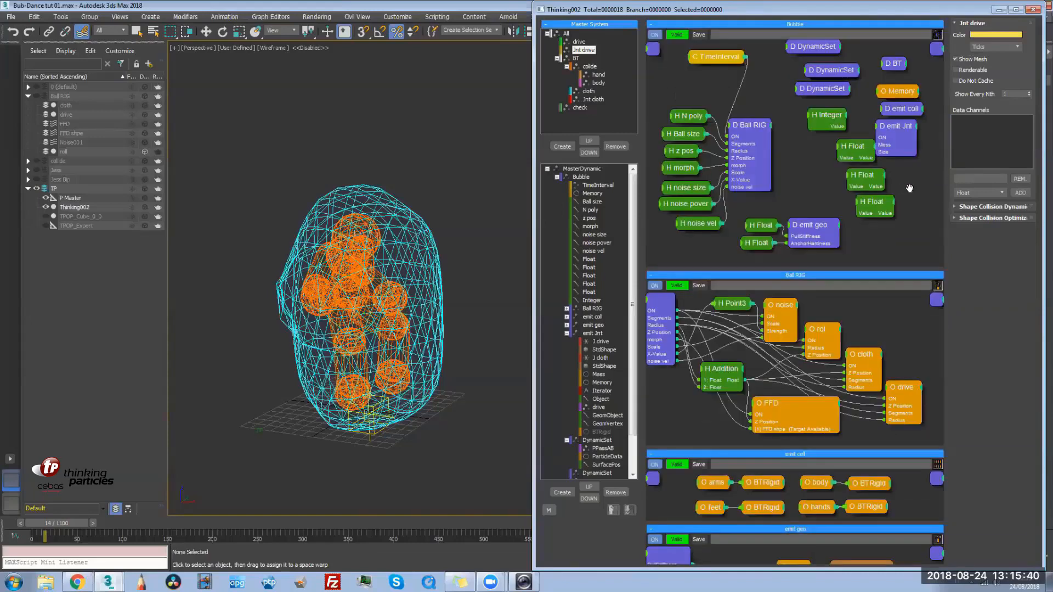
drag(890, 127, 694, 102)
double_click(728, 61)
double_click(713, 55)
middle_drag(751, 112, 752, 130)
drag(691, 65, 752, 87)
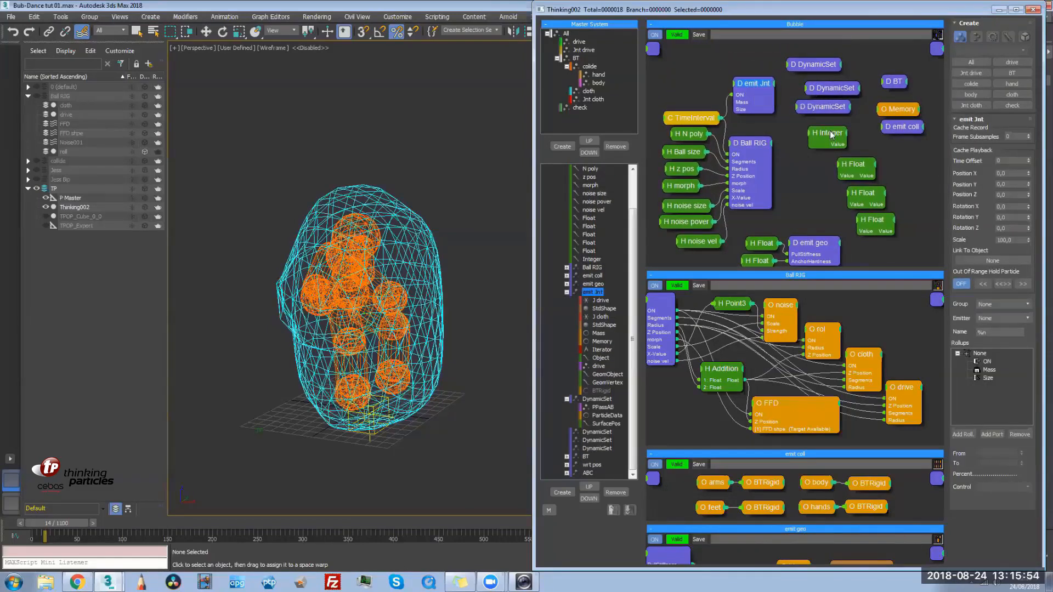
Move a spare Float beside emit Jnt, duplicate it, wire the two Floats to Mass and Size, and collapse both nodes
drag(859, 168, 684, 76)
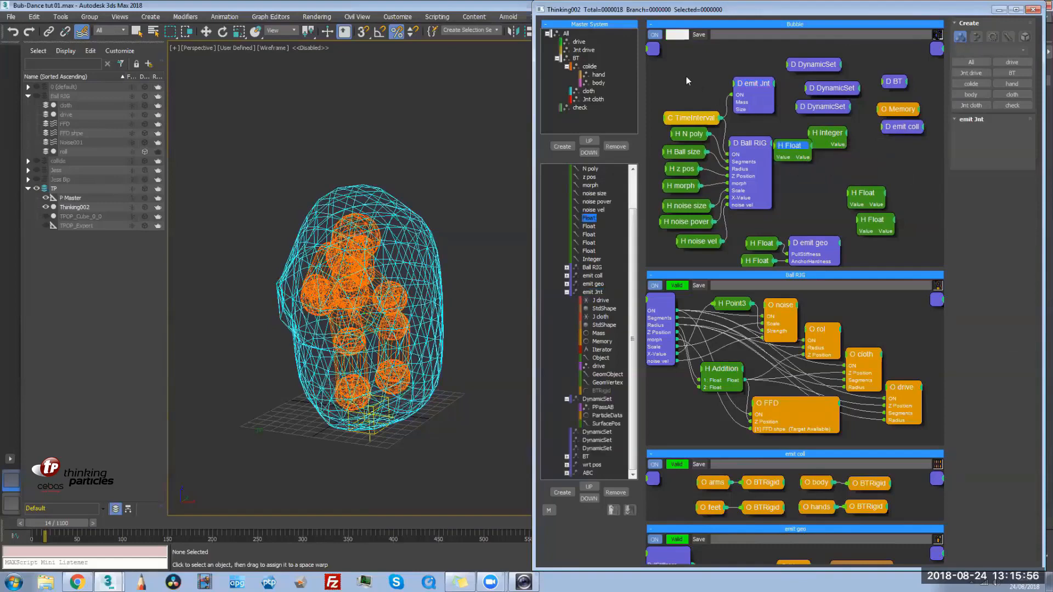
mouse_move(722, 126)
shift+mouse_down()
mouse_move(689, 90)
mouse_move(682, 61)
mouse_move(742, 94)
mouse_move(732, 109)
shift+mouse_up()
double_click(674, 86)
drag(674, 86, 689, 100)
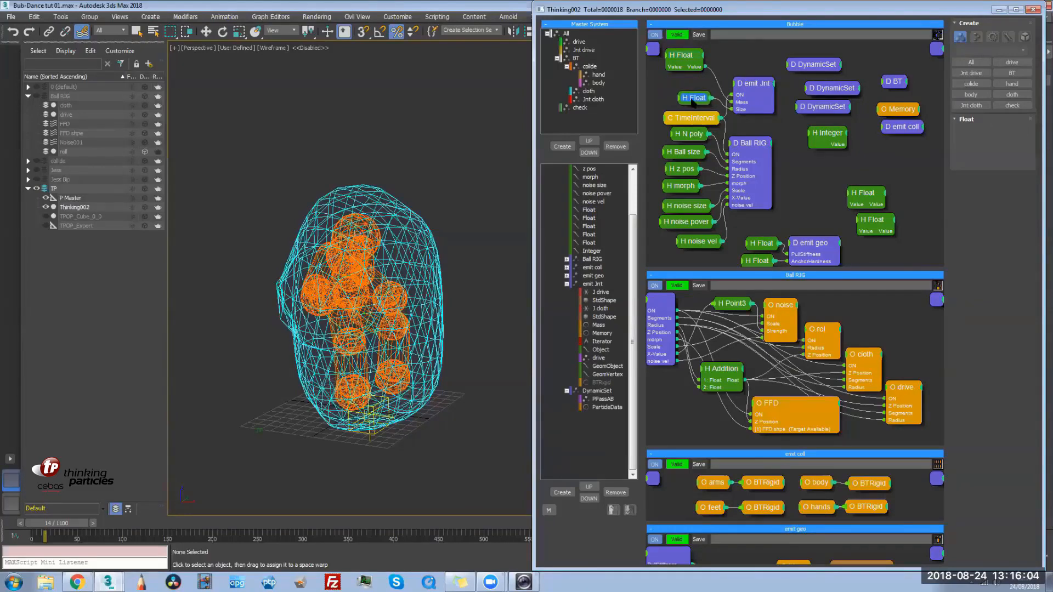
double_click(685, 61)
drag(685, 61, 697, 88)
middle_drag(791, 129, 784, 103)
middle_drag(857, 140, 866, 160)
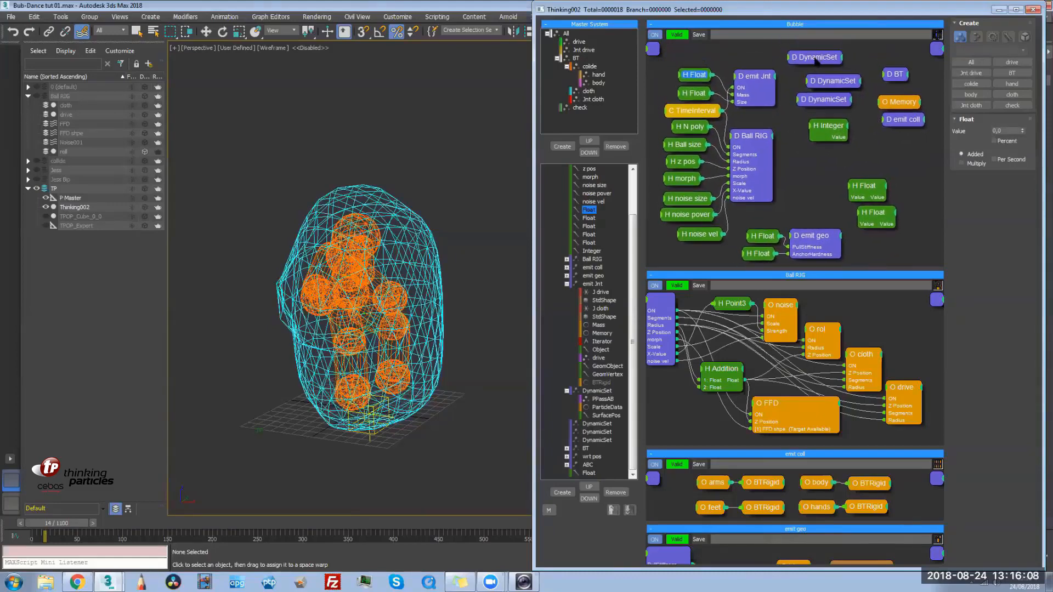
Move the uppermost DynamicSet node below emit coll in the Bubble set
drag(809, 62, 903, 153)
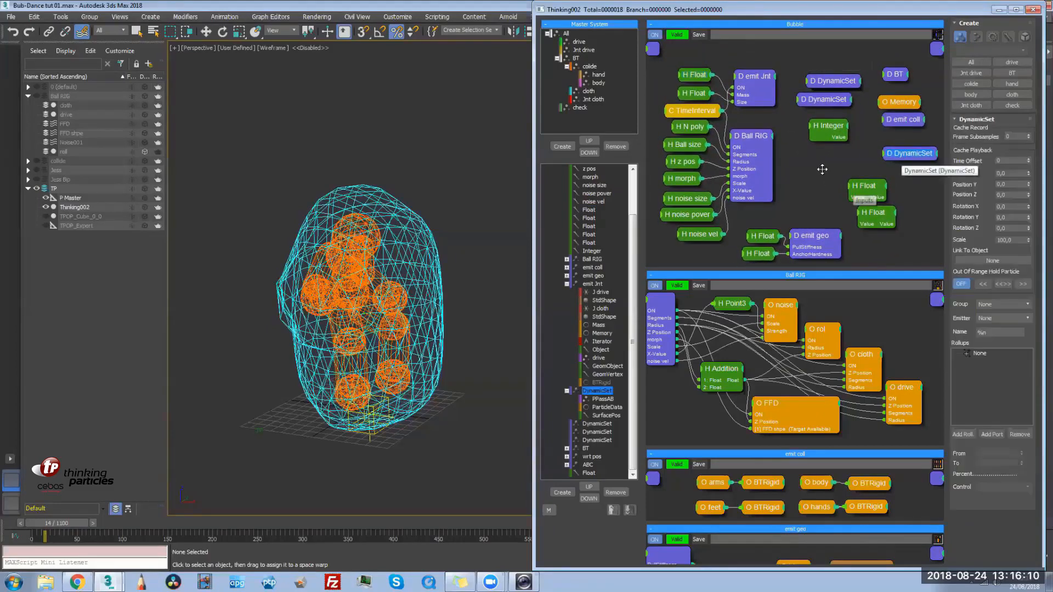
middle_drag(826, 191, 818, 180)
click(686, 65)
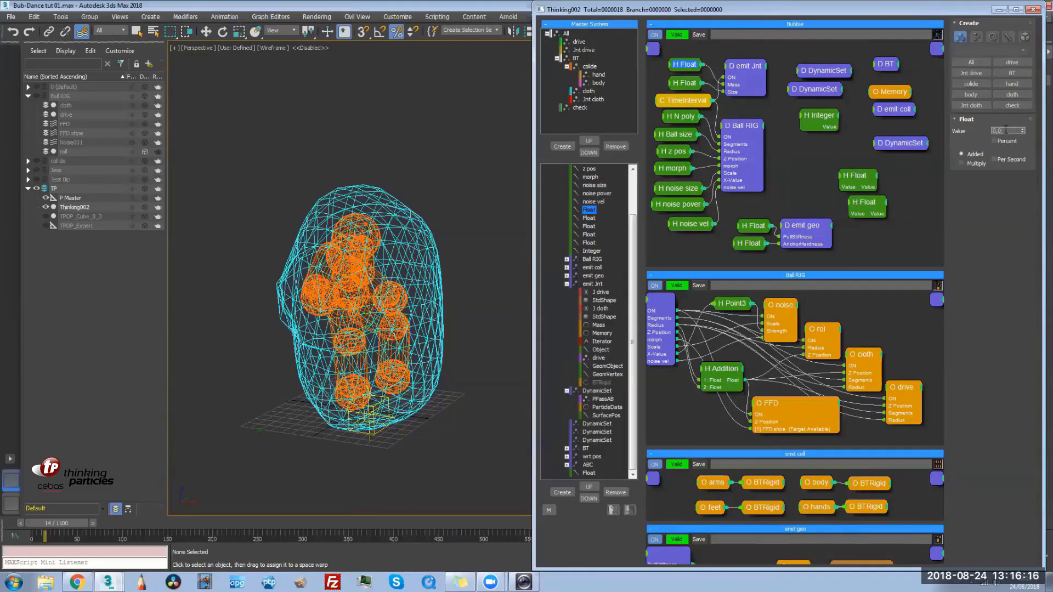
click(797, 153)
Move the Size port above Mass in emit Jnt's port list
scroll(876, 276, down, 1)
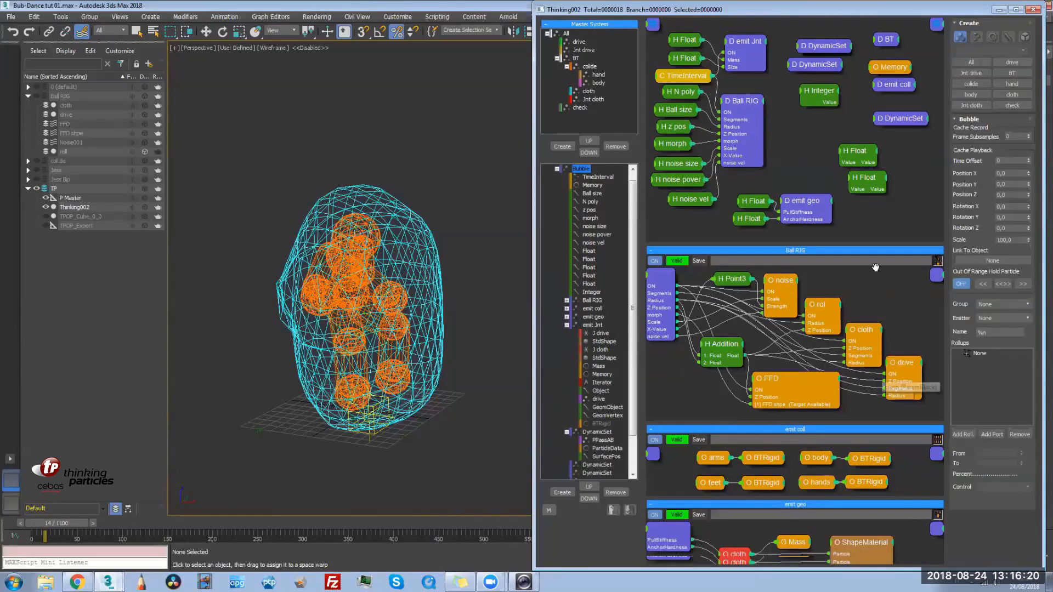
scroll(877, 276, down, 15)
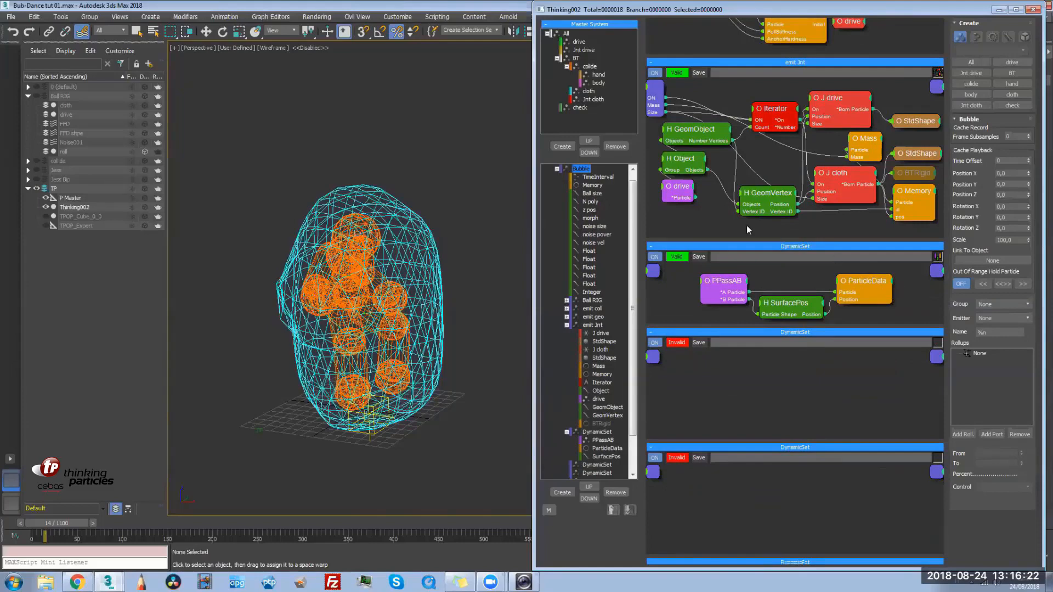
click(699, 213)
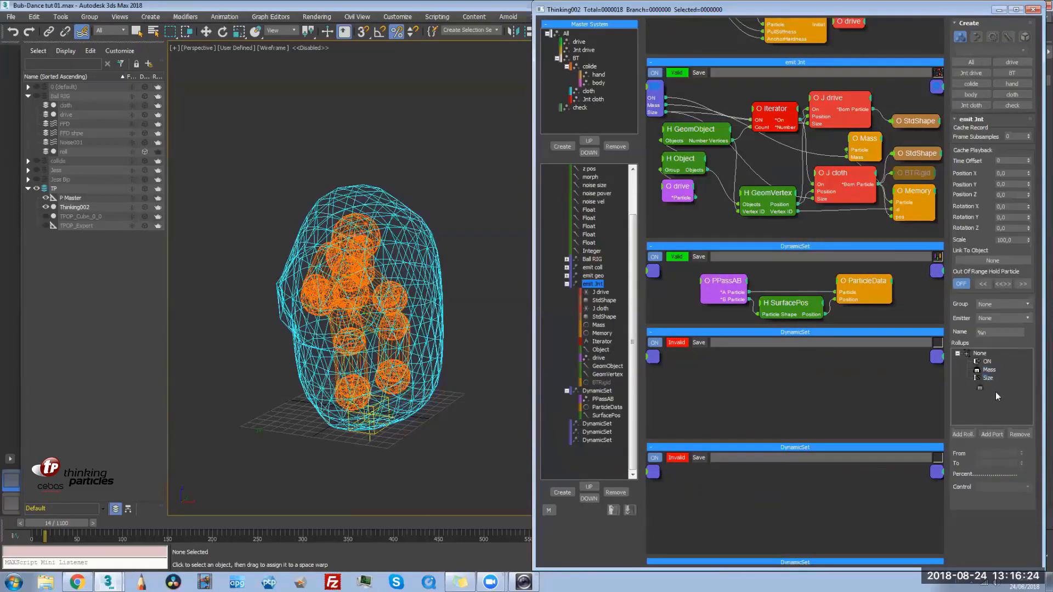
click(991, 379)
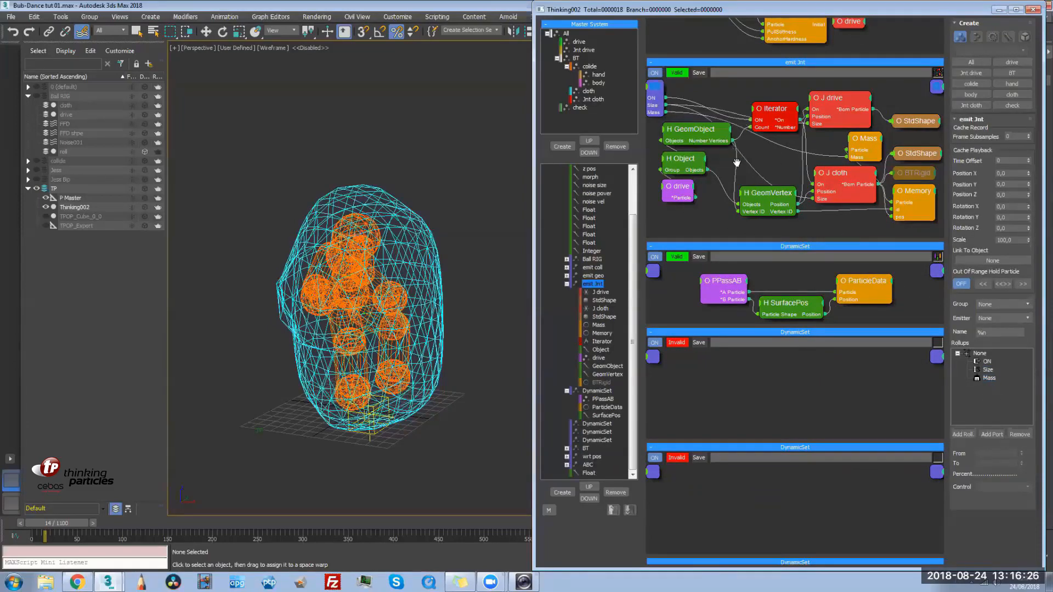
Place the Float feeding emit Jnt's Size above the one feeding Mass, and set the Mass Float to 2
scroll(771, 132, up, 15)
mouse_move(690, 83)
mouse_down()
mouse_move(694, 56)
mouse_move(678, 86)
mouse_move(691, 73)
mouse_up()
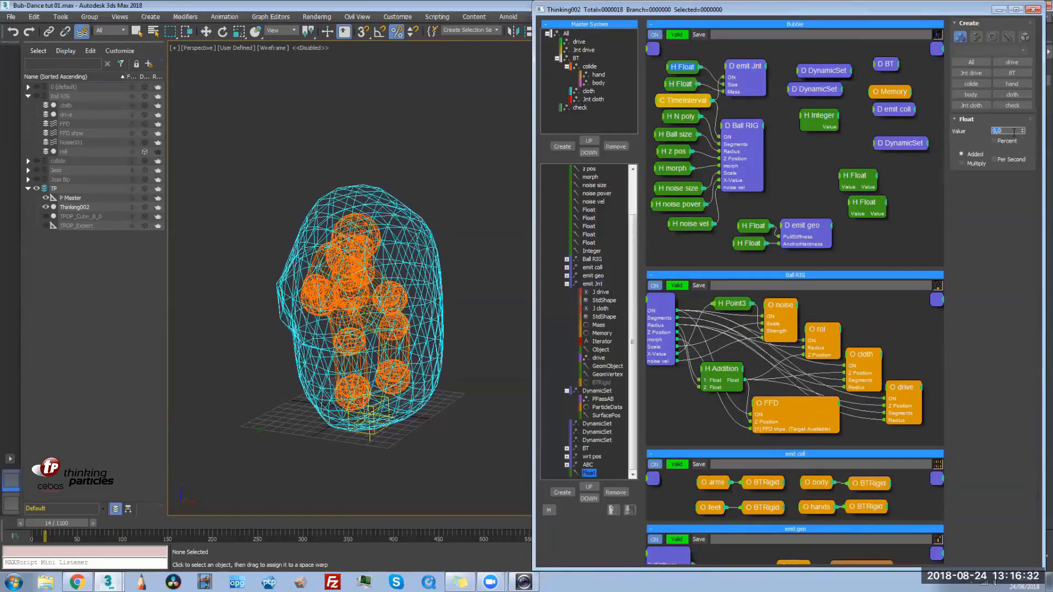
drag(1014, 140, 755, 68)
drag(684, 70, 687, 68)
click(689, 84)
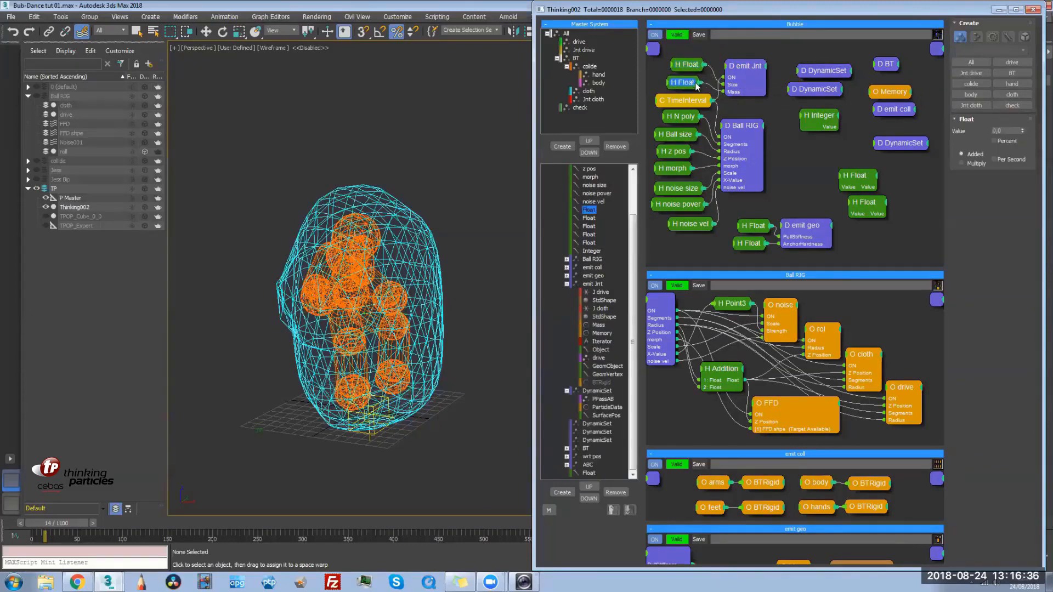
click(1005, 132)
text(2)
key(Return)
Re-enable BTRigid in emit Jnt and turn on Size As Mass for that set's Mass operator
scroll(878, 314, down, 10)
right_click(913, 313)
click(923, 322)
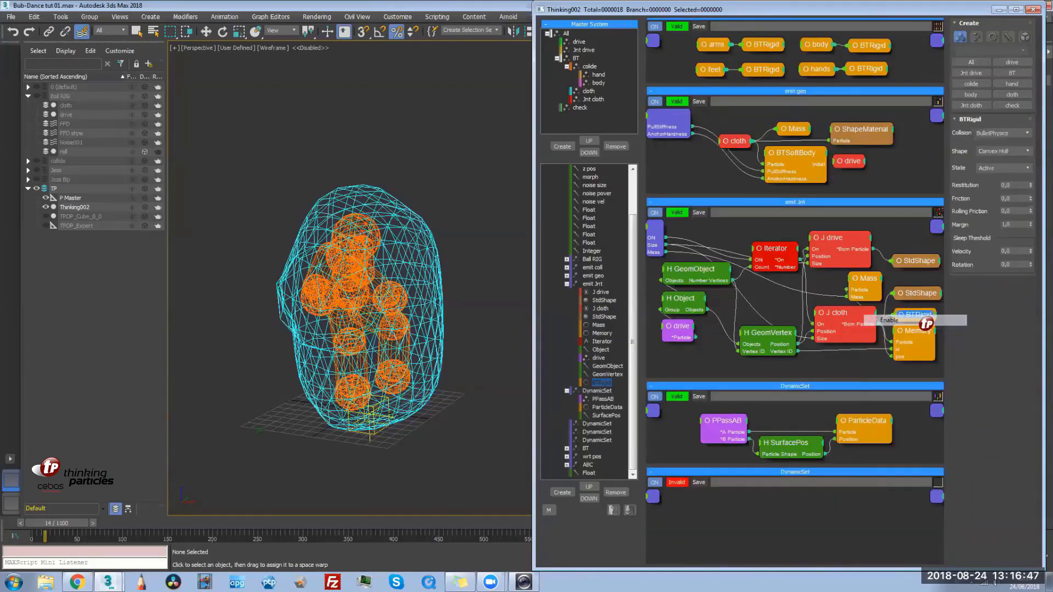
click(862, 280)
click(961, 153)
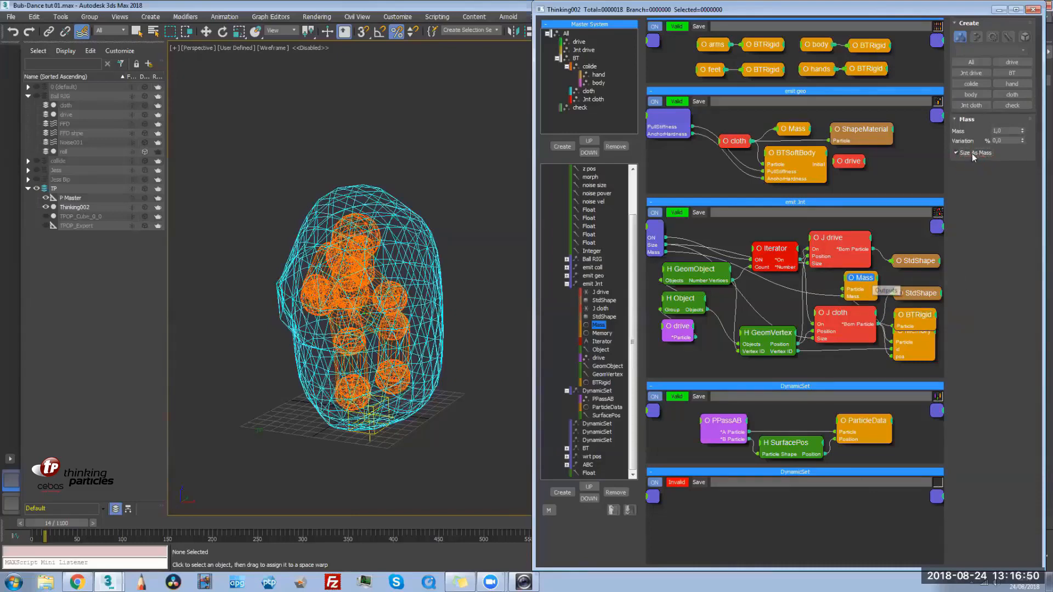
click(920, 315)
drag(920, 315, 918, 316)
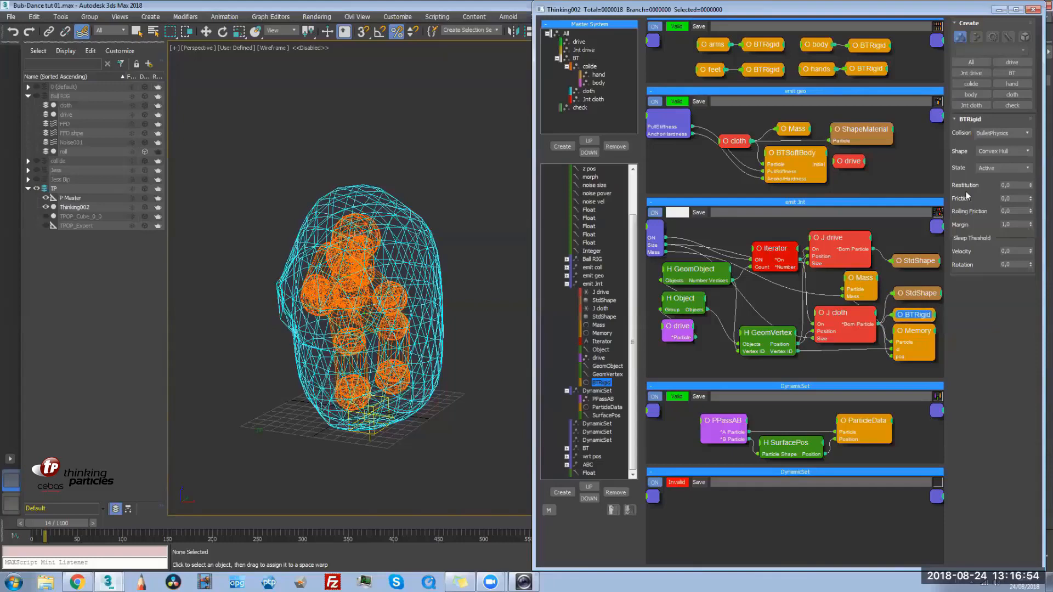
Disable emit Jnt's BTRigid and emit geo's BTSoftBody, and scrub the timeline to frame 57
click(793, 129)
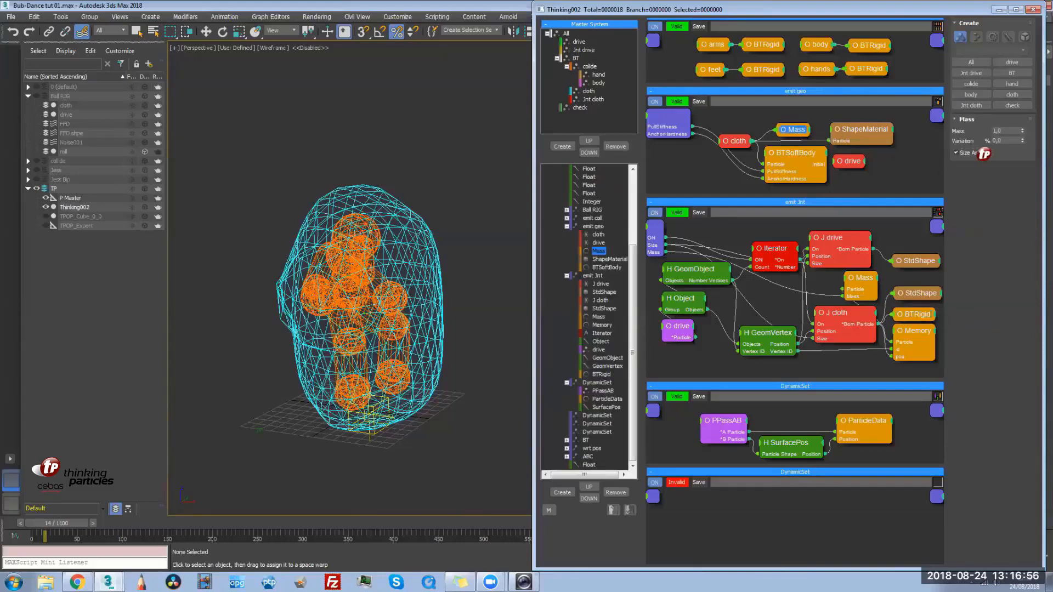
right_click(912, 314)
click(913, 321)
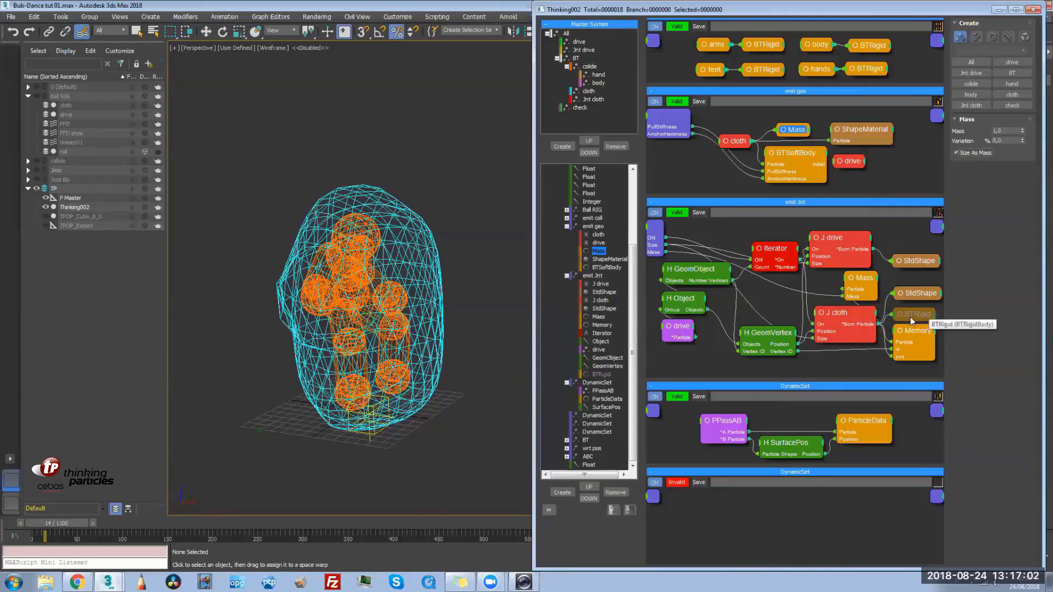
right_click(796, 149)
click(791, 157)
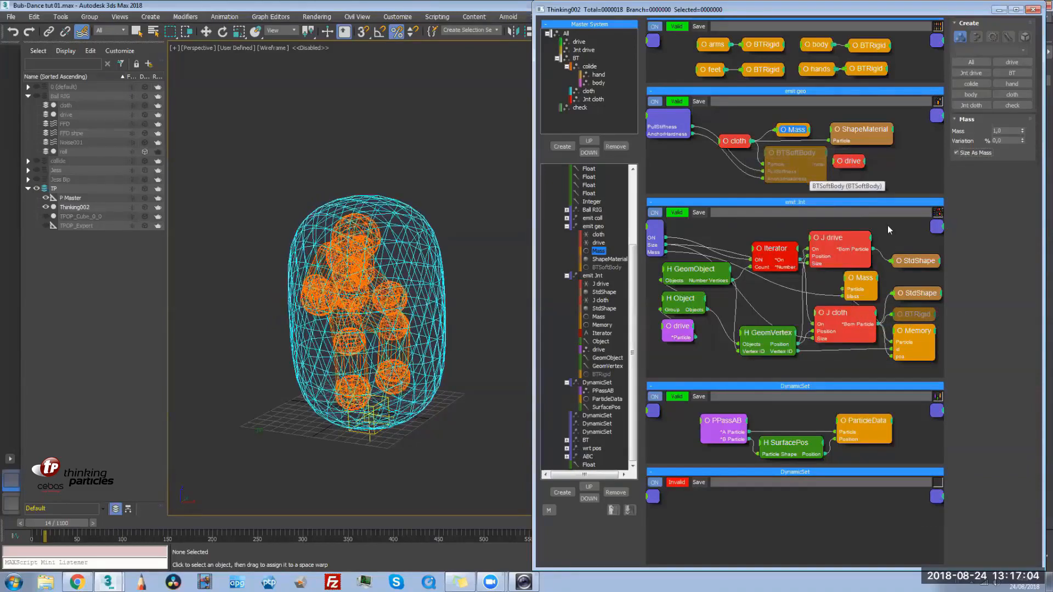
mouse_move(53, 527)
mouse_down()
mouse_move(39, 530)
mouse_move(53, 531)
mouse_up()
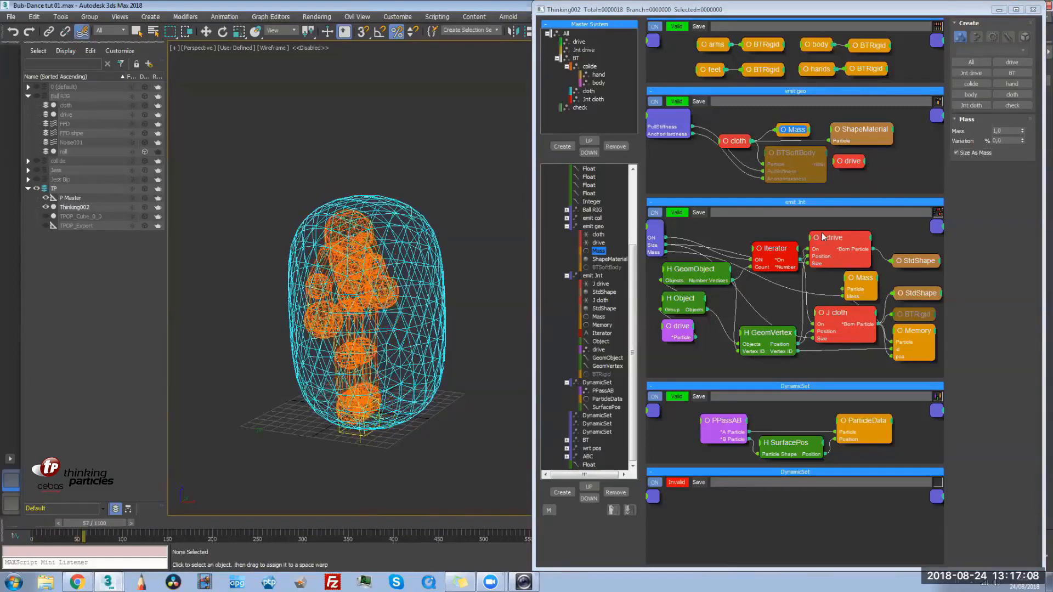
Check the group and emission settings of J drive and J cloth in emit Jnt
drag(833, 243, 837, 240)
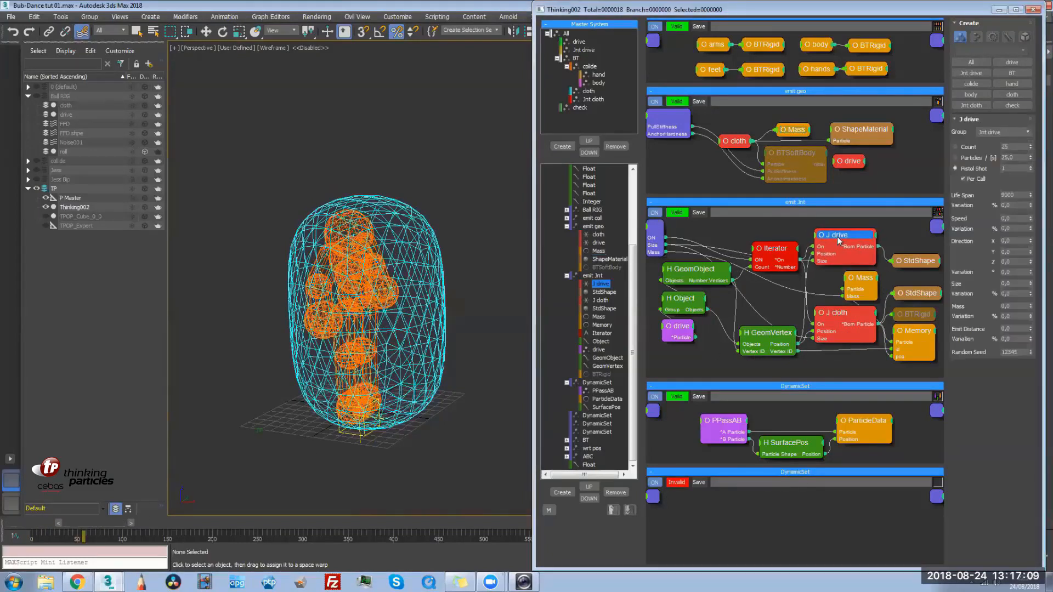
click(1005, 132)
click(1020, 154)
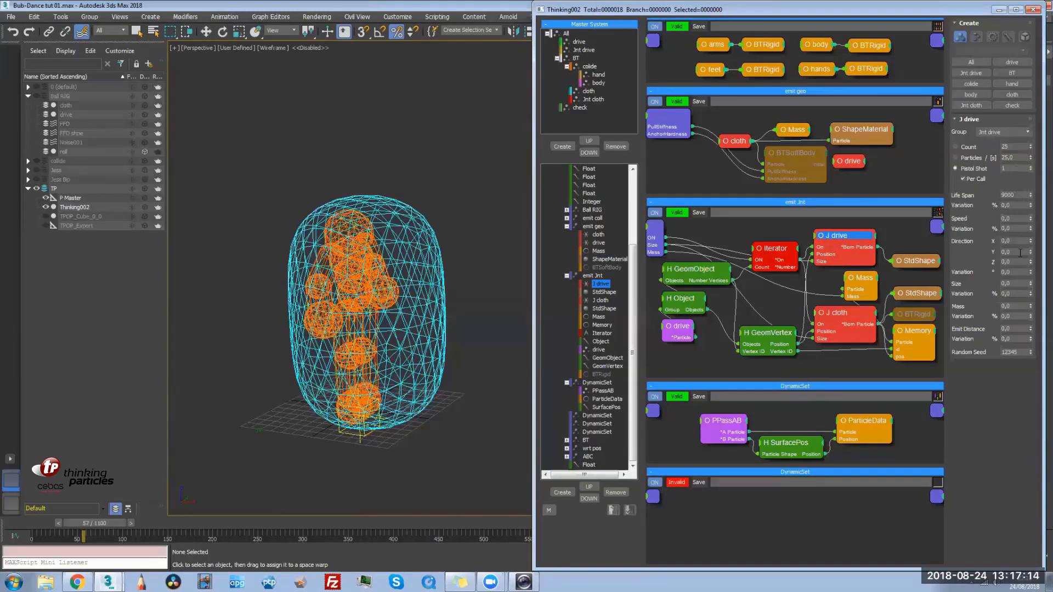
click(849, 313)
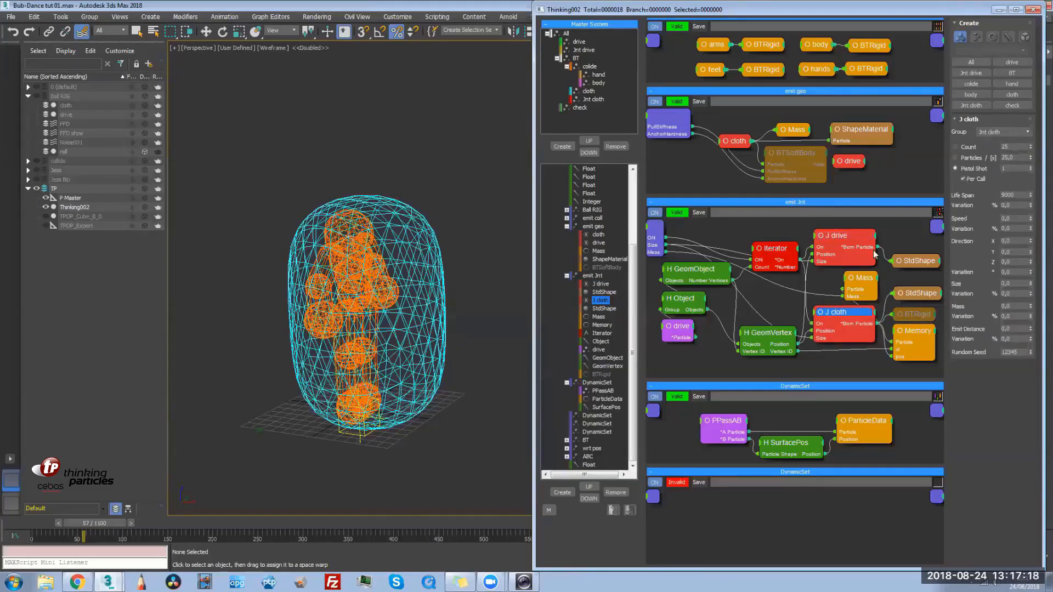
Reposition Iterator, GeomObject and GeomVertex in emit Jnt to untangle their wires
drag(771, 265, 771, 254)
drag(686, 300, 689, 269)
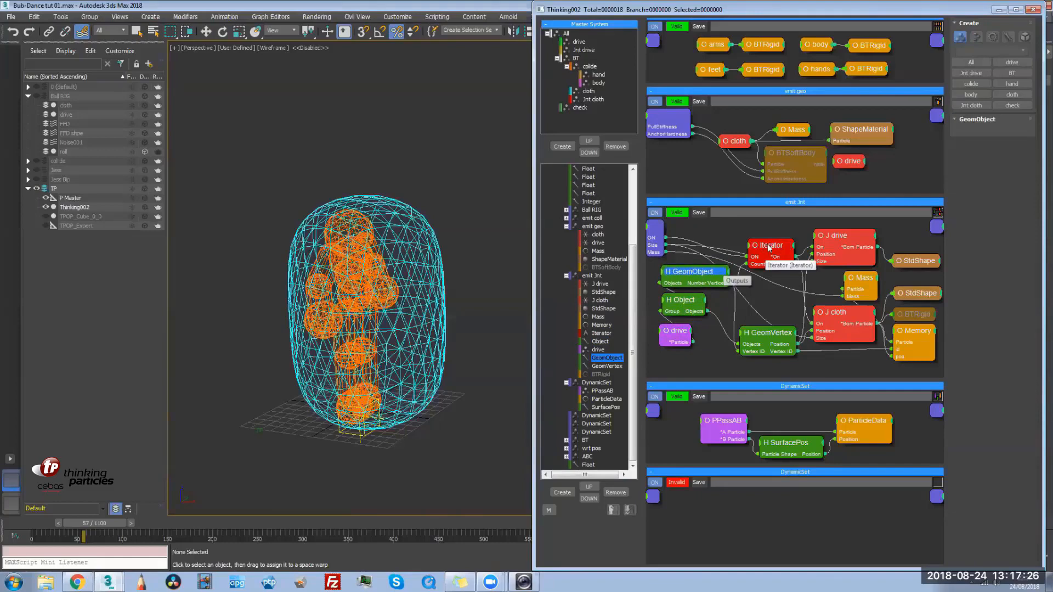
drag(768, 248, 767, 238)
drag(776, 327, 770, 322)
drag(846, 313, 844, 313)
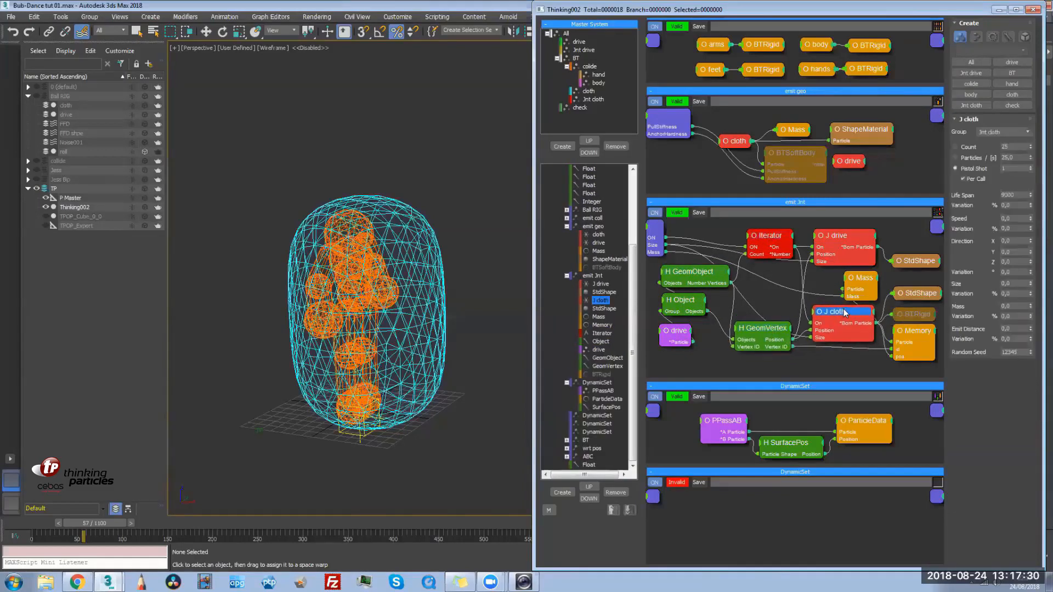
Nudge J drive, its StdShape and GeomVertex in emit Jnt to tidy the remaining layout
click(916, 295)
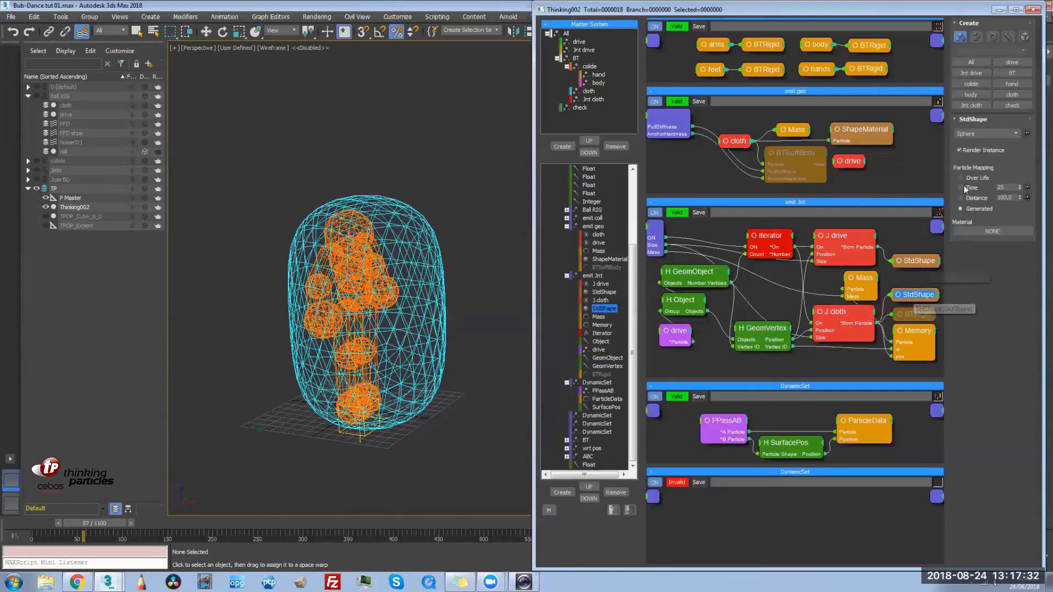
drag(908, 264, 906, 260)
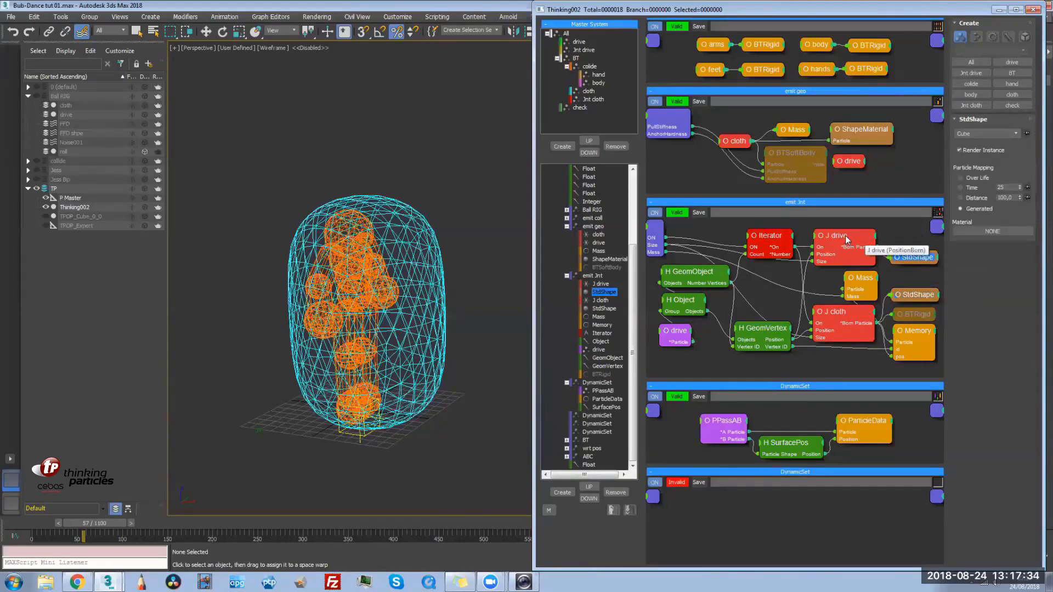
drag(848, 241, 850, 240)
click(917, 339)
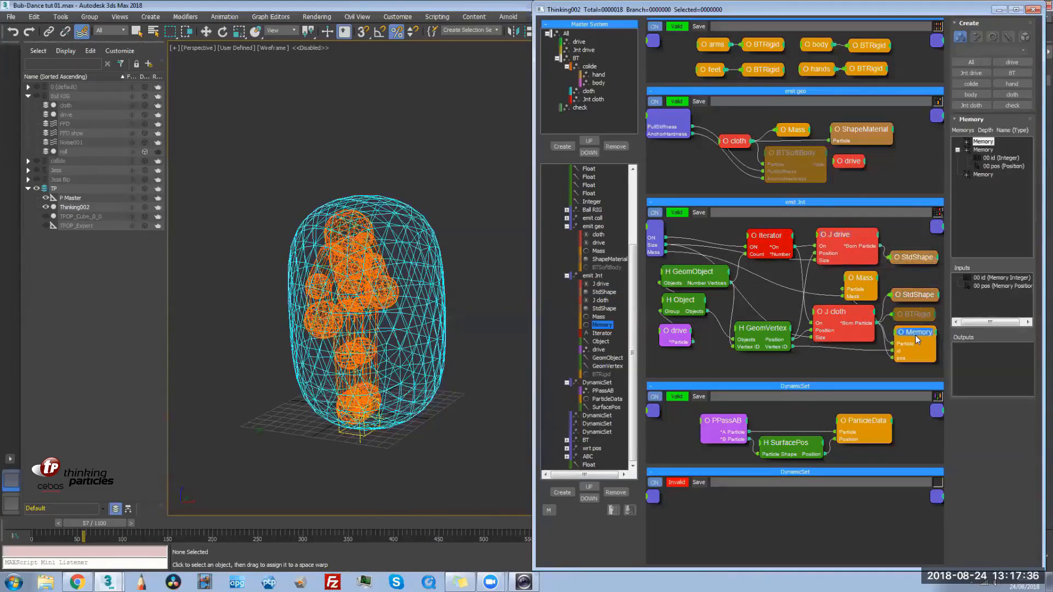
drag(785, 336, 783, 340)
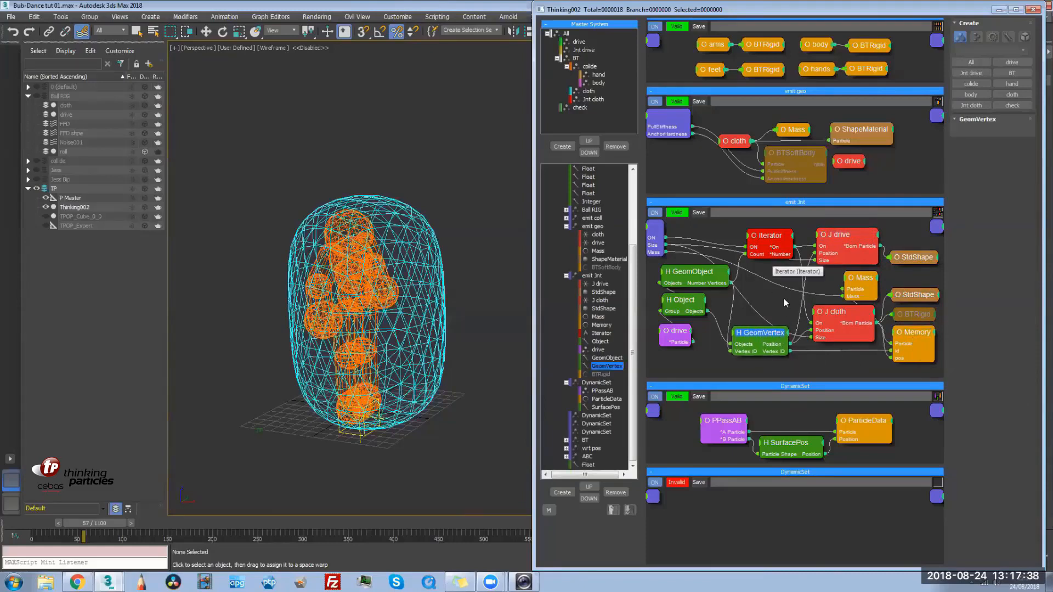
Select the Bubble set and collapse its expanded emit Jnt and DynamicSet branches in the node tree
scroll(784, 296, up, 3)
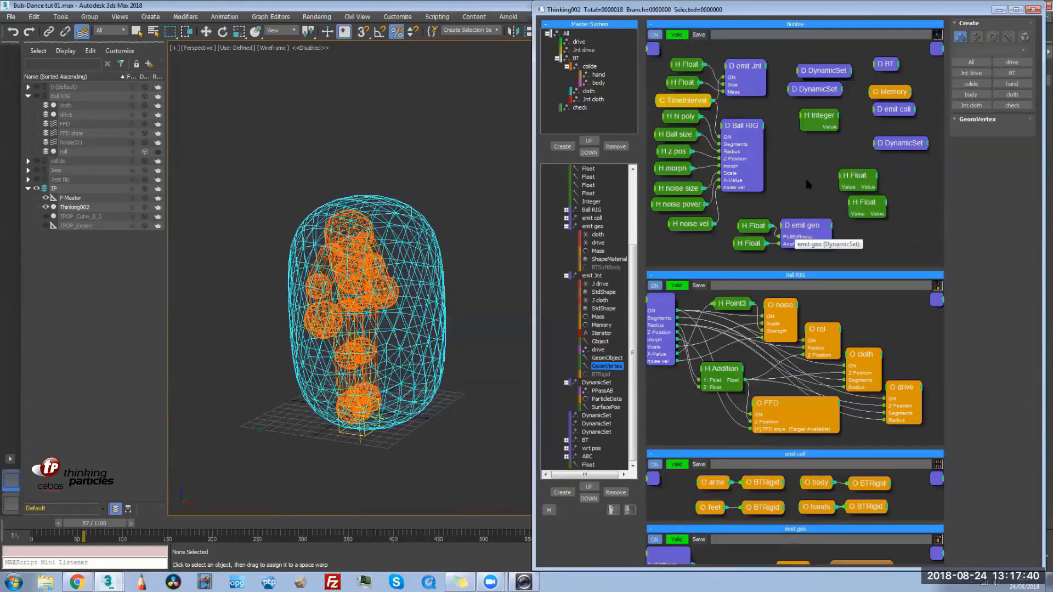
click(808, 184)
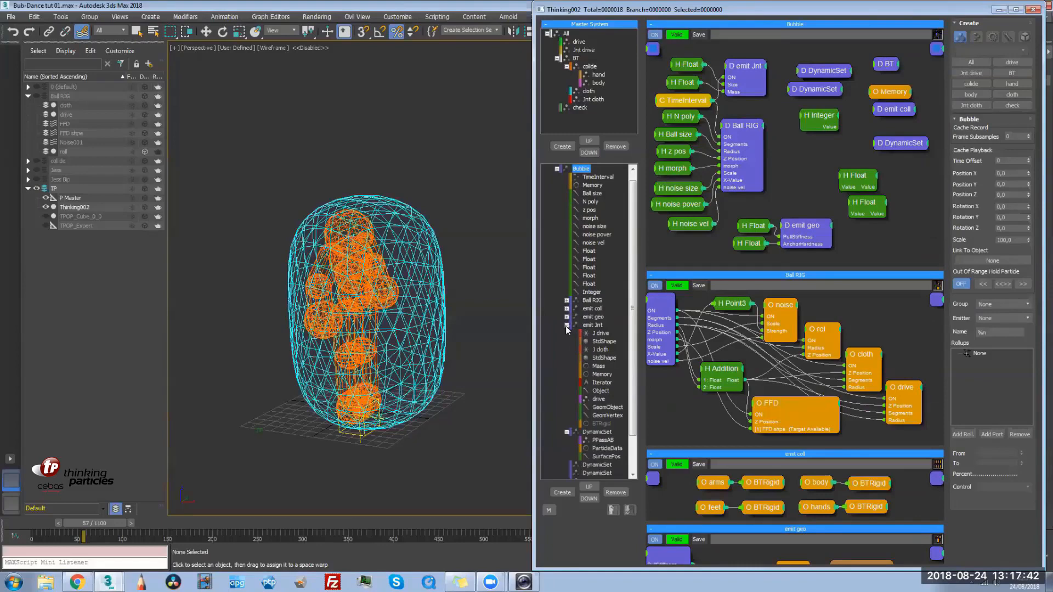
click(567, 317)
click(567, 333)
click(581, 177)
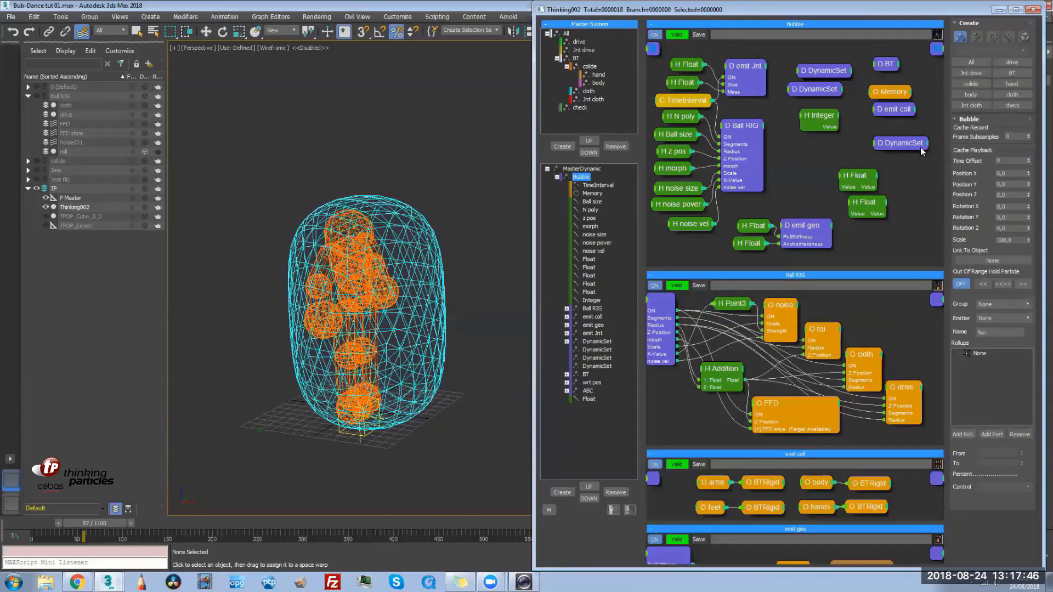
Display the Jnt drive group's particles as Flakes and scrub the timeline to preview them
click(580, 42)
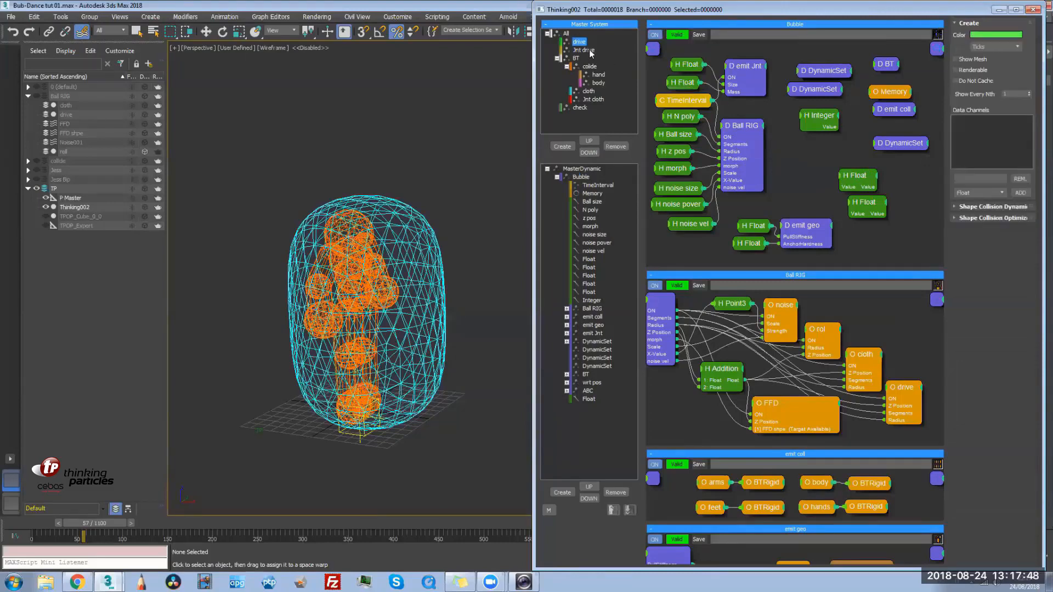
click(587, 51)
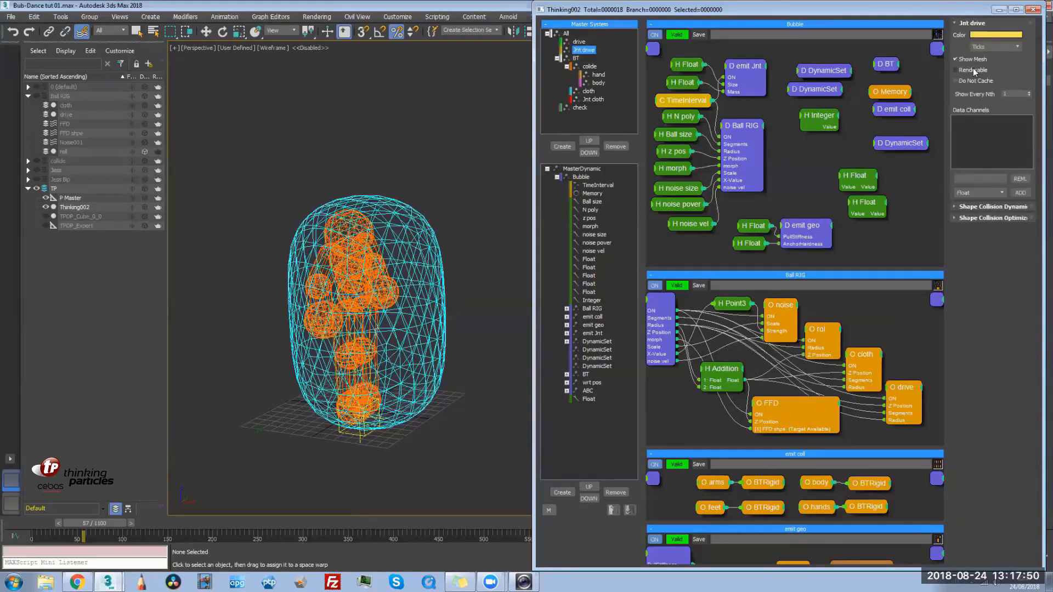
click(993, 47)
click(996, 66)
drag(19, 526, 64, 527)
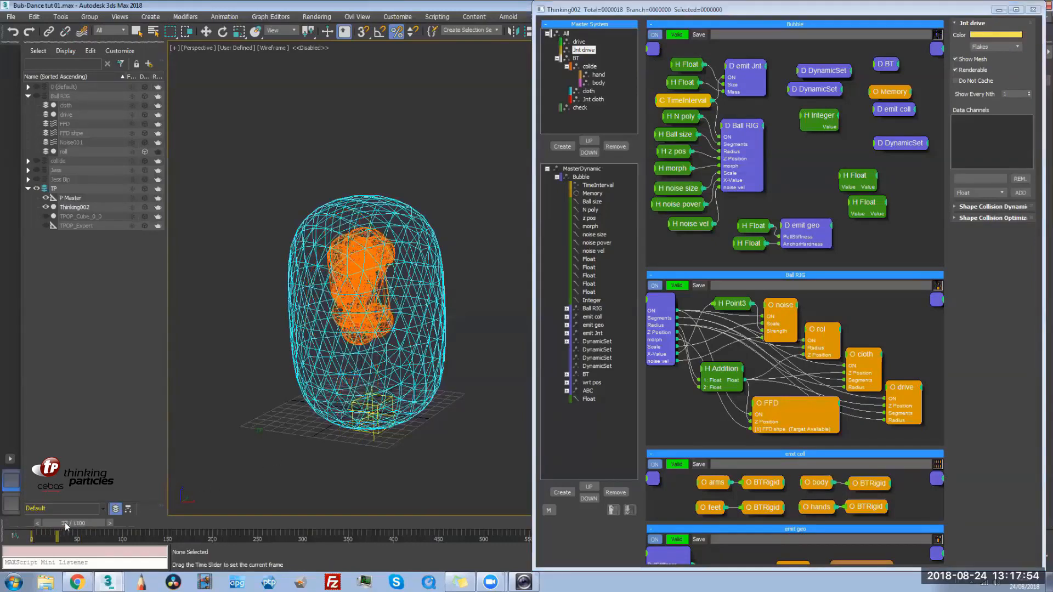
Turn off Show Mesh for the cloth group and scrub to frame 37 to view the collision body alone
click(588, 91)
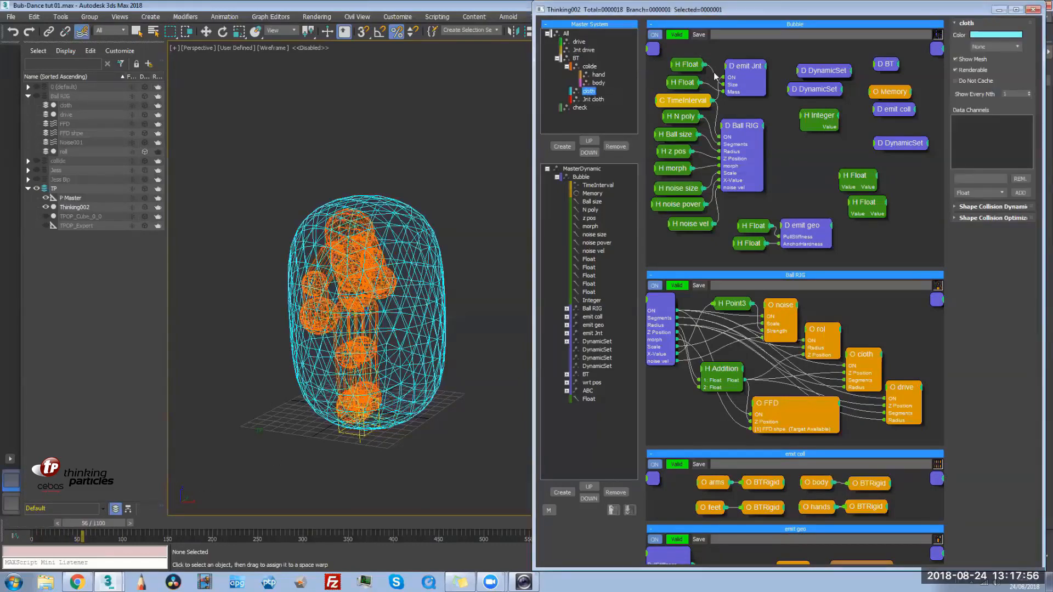
click(986, 59)
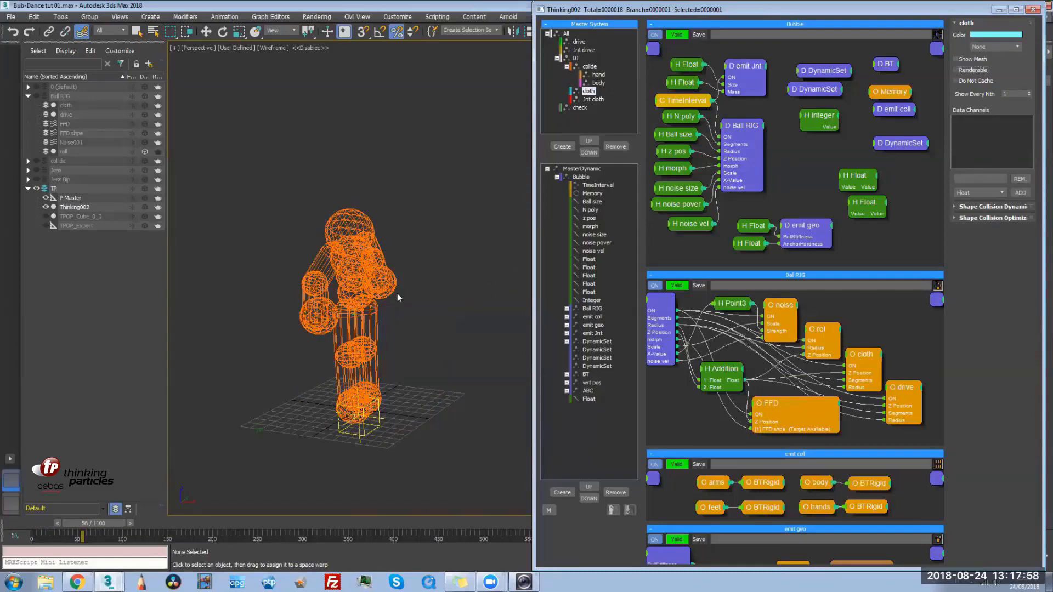
alt+middle_drag(258, 412, 337, 471)
drag(94, 523, 25, 526)
key(slash)
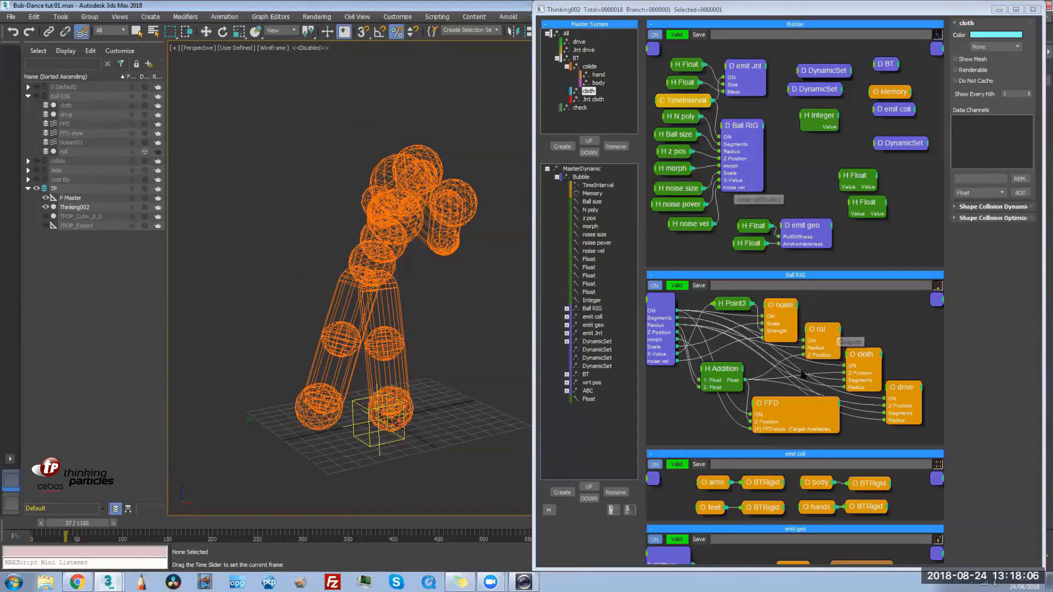
Add an Iterator to the emit Jnt set
scroll(798, 390, down, 3)
right_click(798, 414)
click(709, 435)
right_click(790, 406)
click(764, 205)
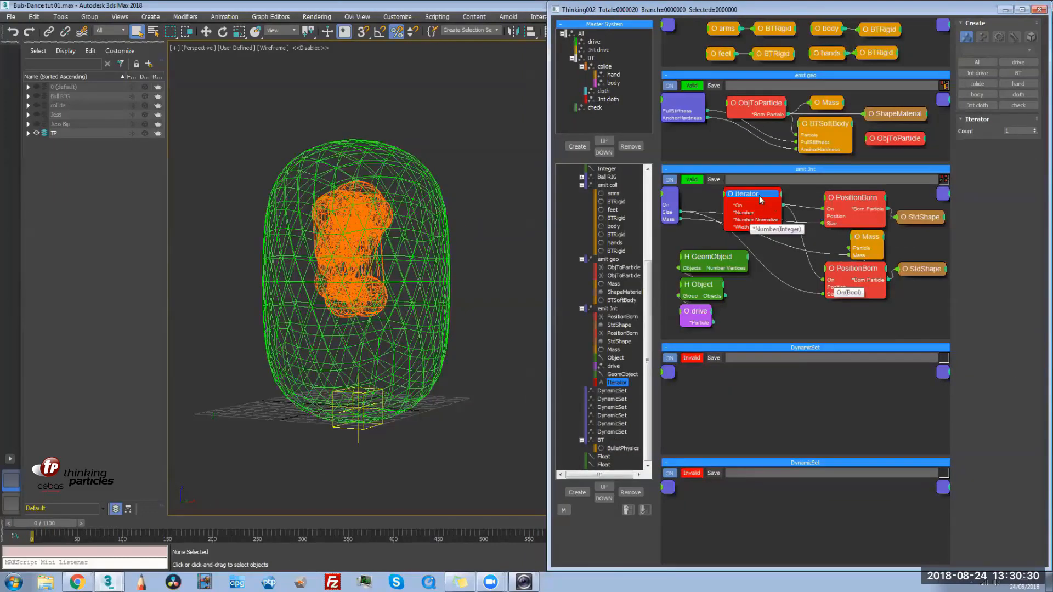
Route emit Jnt's On signal through the Iterator to both PositionBorn operators, keeping its On and Number outputs and exposing a Count input
drag(796, 229, 681, 211)
click(760, 196)
click(760, 212)
click(755, 203)
click(744, 212)
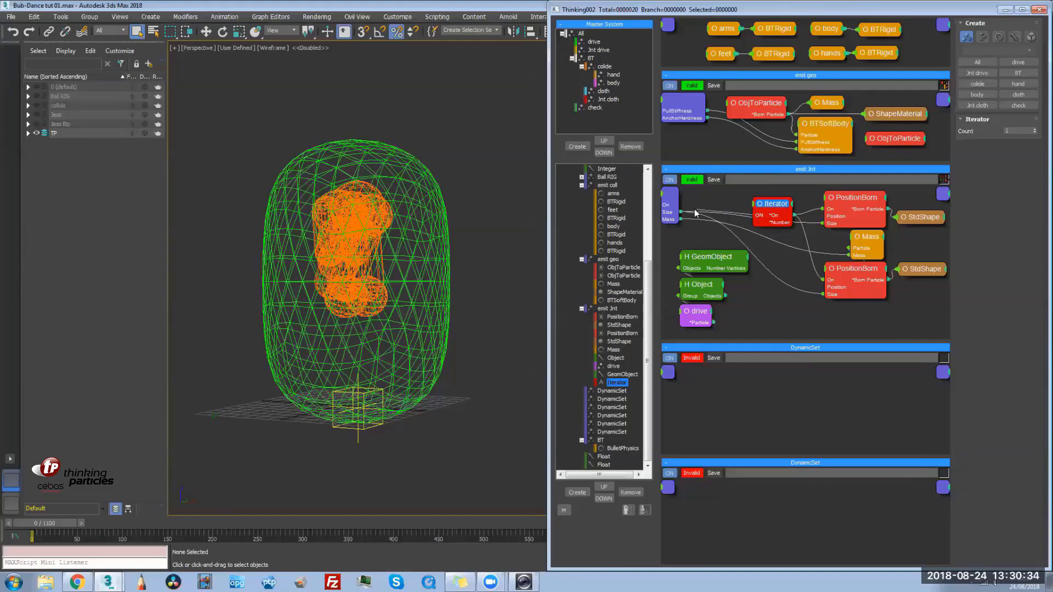
click(757, 201)
click(775, 232)
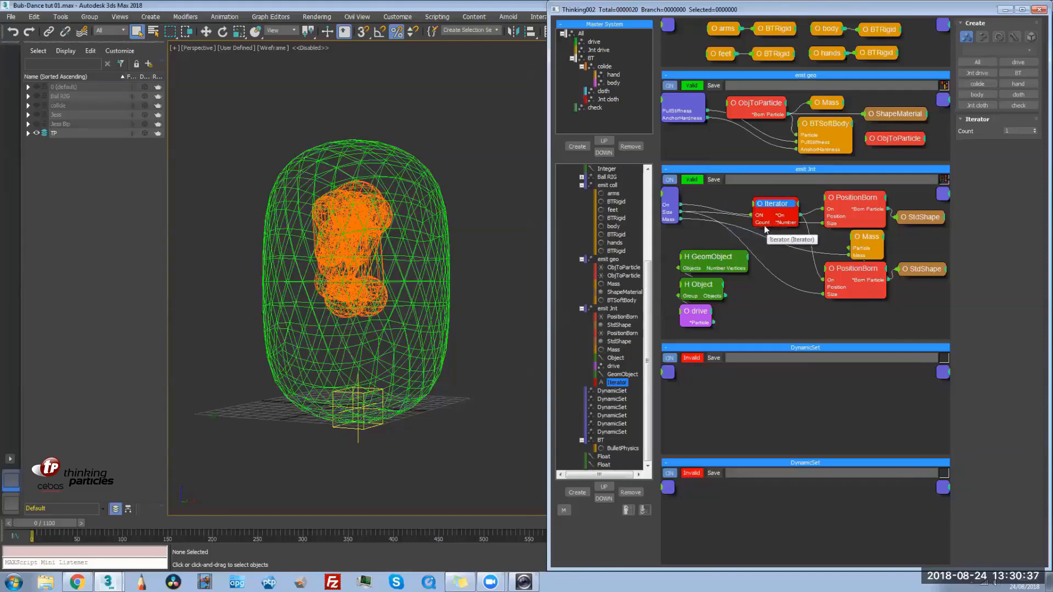
Wire GeomObject's Number Vertices into the Iterator's Count and scrub the timeline to test the emission
drag(736, 269, 737, 268)
drag(769, 204, 773, 226)
drag(55, 523, 14, 536)
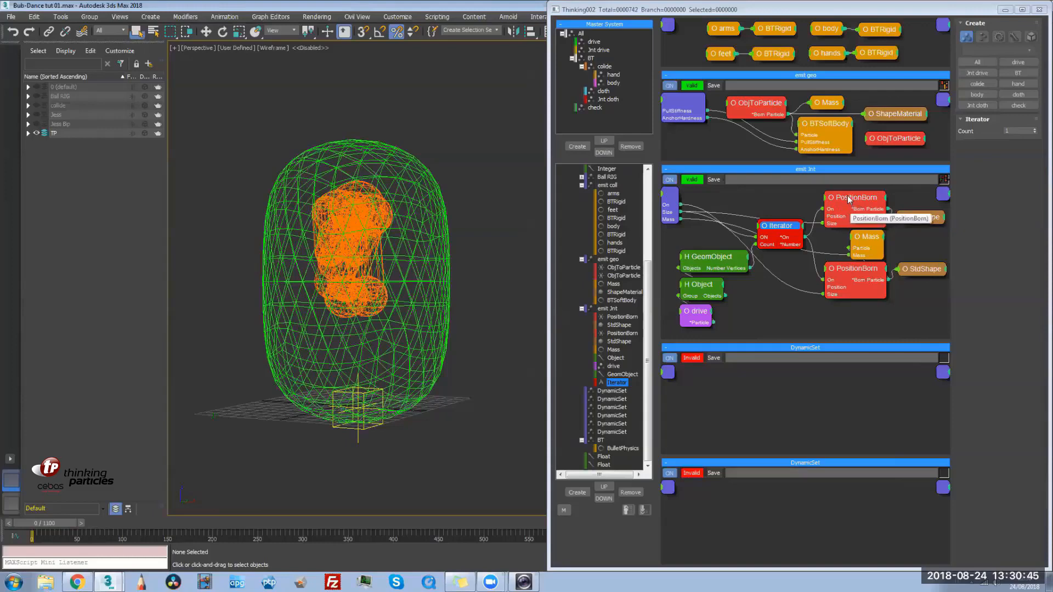
Rearrange Iterator, GeomObject, Object, drive, Mass and the PositionBorn operators in emit Jnt to clear up the wiring
drag(849, 198, 849, 200)
drag(776, 230, 778, 203)
drag(713, 256, 695, 295)
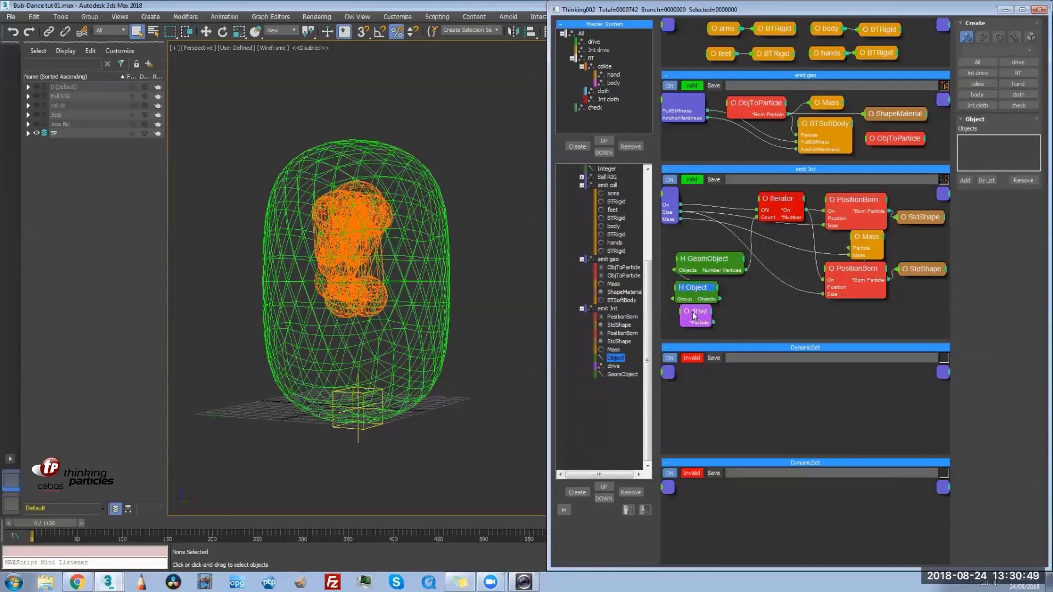
drag(712, 258, 715, 255)
drag(778, 199, 770, 201)
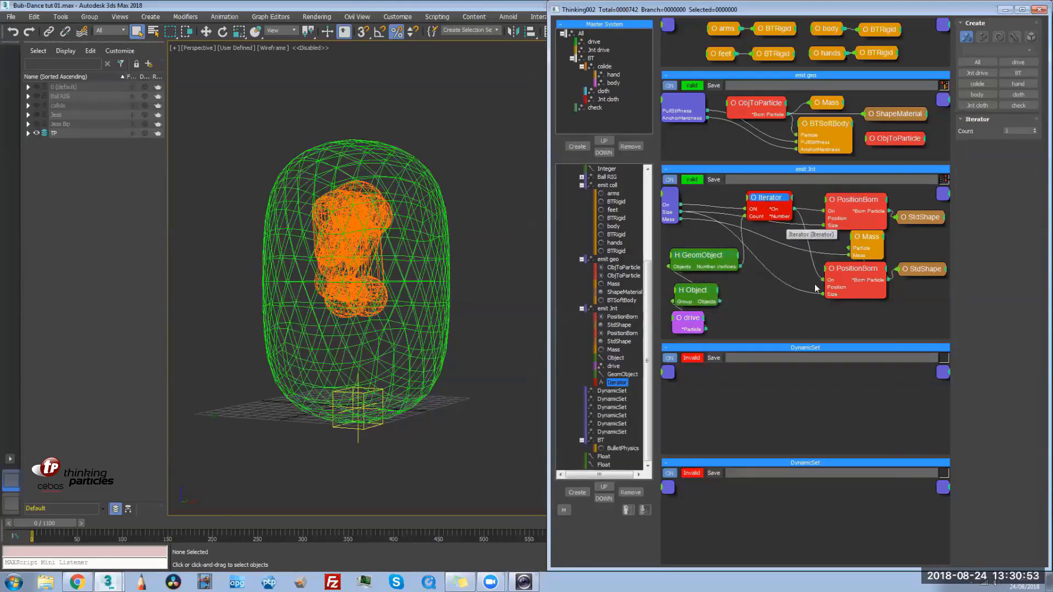
drag(876, 269, 877, 279)
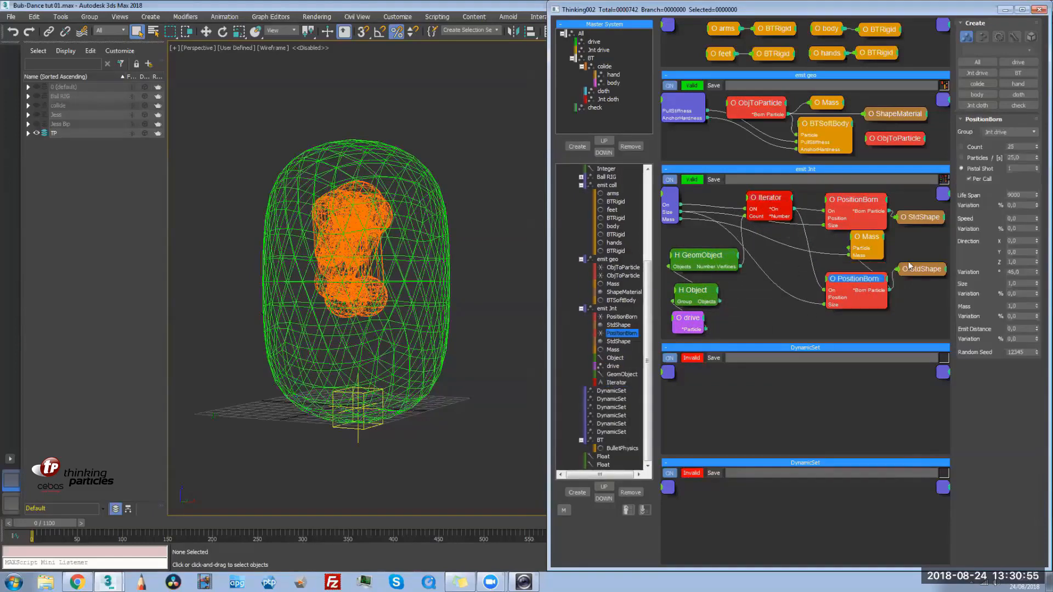
drag(872, 241, 873, 247)
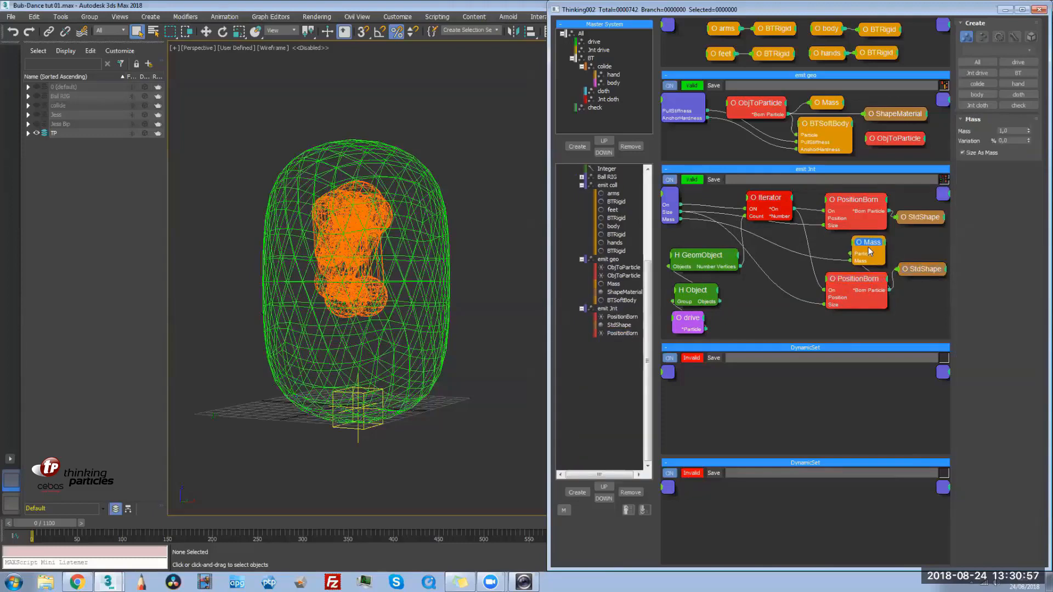
Check the settings of both PositionBorn operators in emit Jnt, and nudge the Object and drive nodes
click(857, 207)
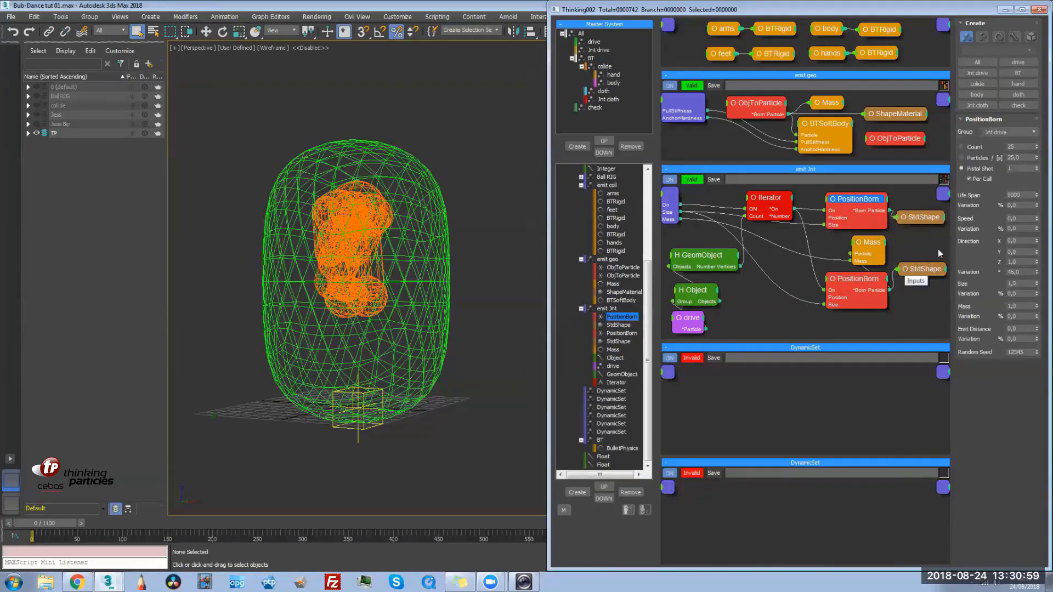
drag(870, 281, 871, 280)
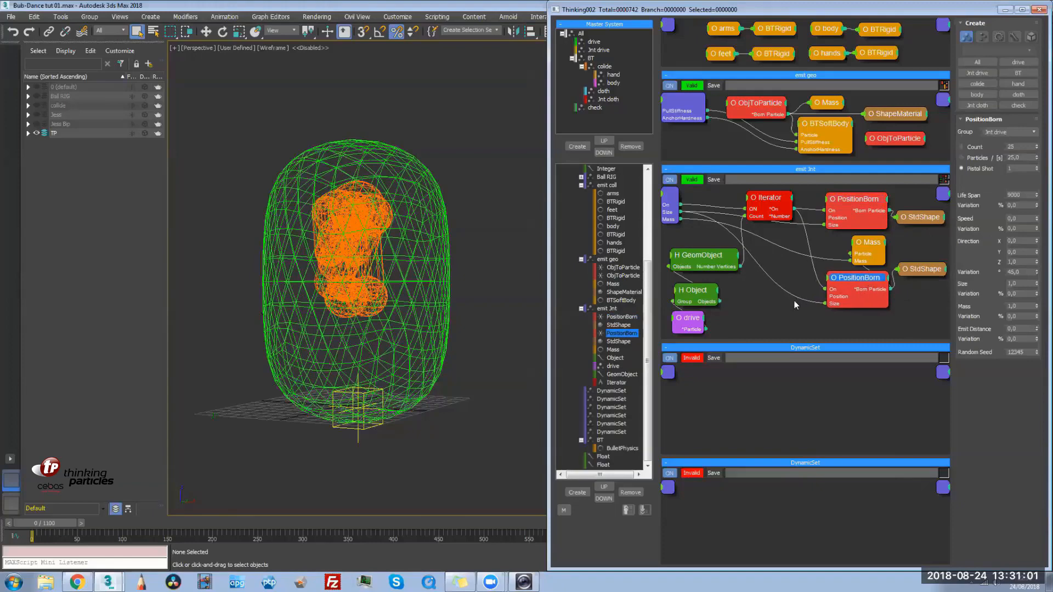
drag(682, 287, 682, 283)
drag(688, 318, 692, 317)
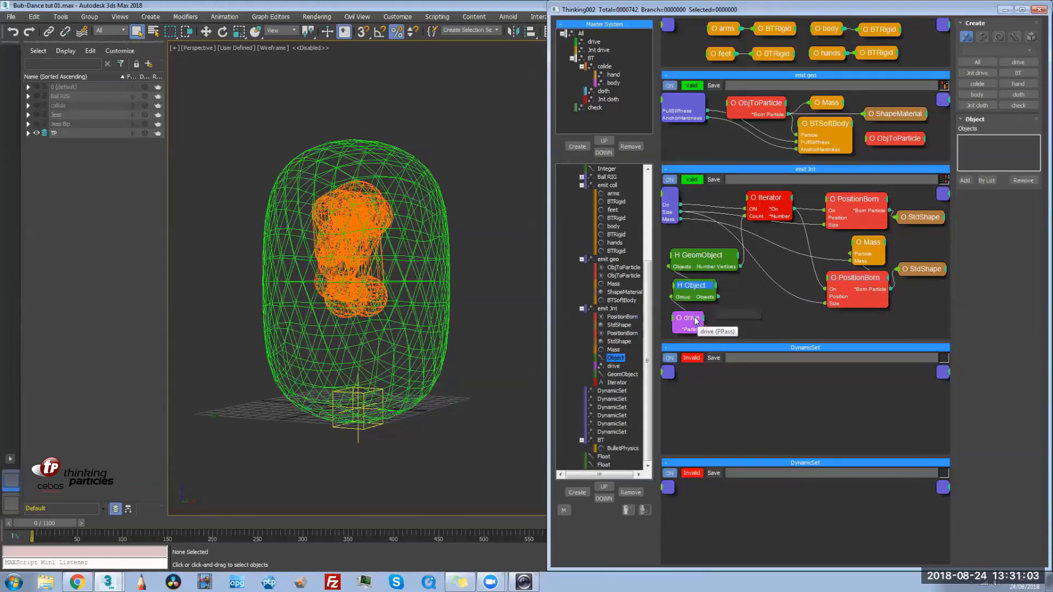
mouse_move(54, 524)
mouse_down()
mouse_move(109, 523)
mouse_move(39, 523)
mouse_up()
Add a GeomVertex helper to emit Jnt, feeding it Object's Objects output and the Iterator's Number as Vertex ID
right_click(777, 286)
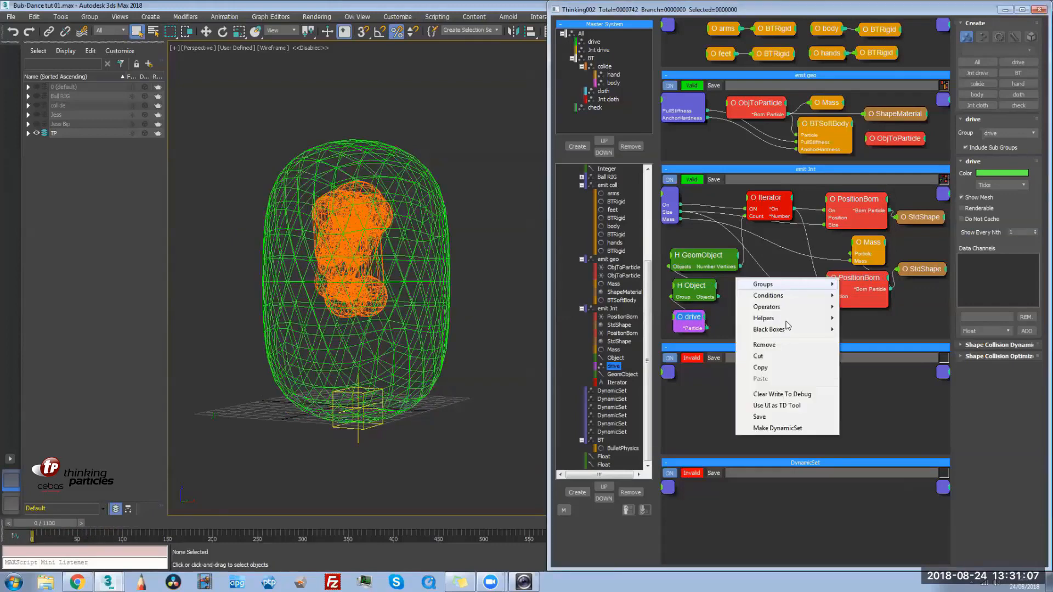
mouse_move(785, 318)
mouse_move(877, 363)
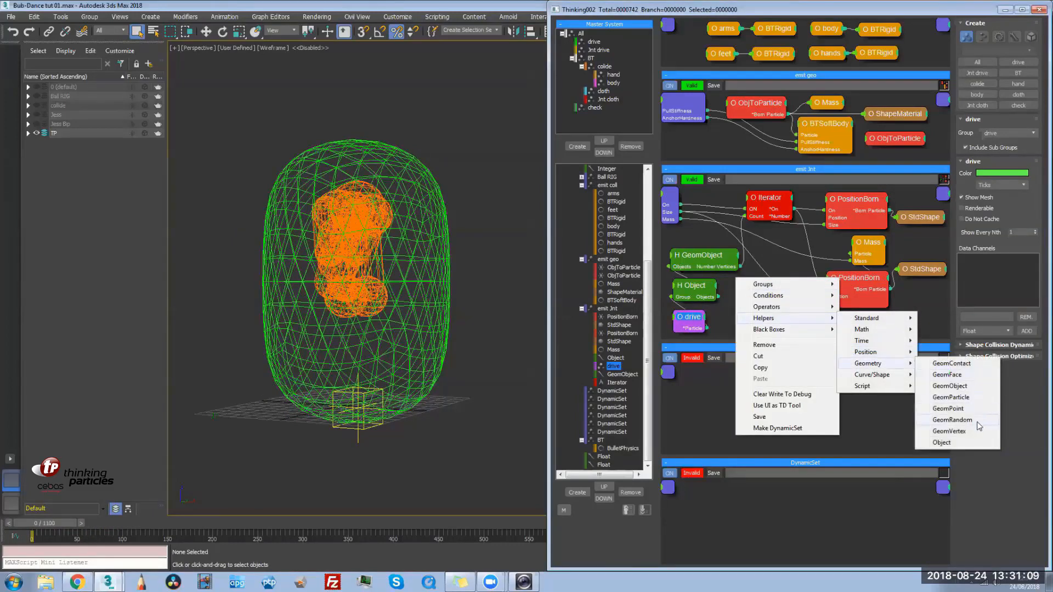
click(949, 431)
drag(716, 297, 788, 296)
drag(726, 269, 793, 216)
Expose GeomVertex's Position and Vertex ID outputs, wire Position to both PositionBorn operators, and move GeomVertex below the wires
drag(811, 286, 792, 279)
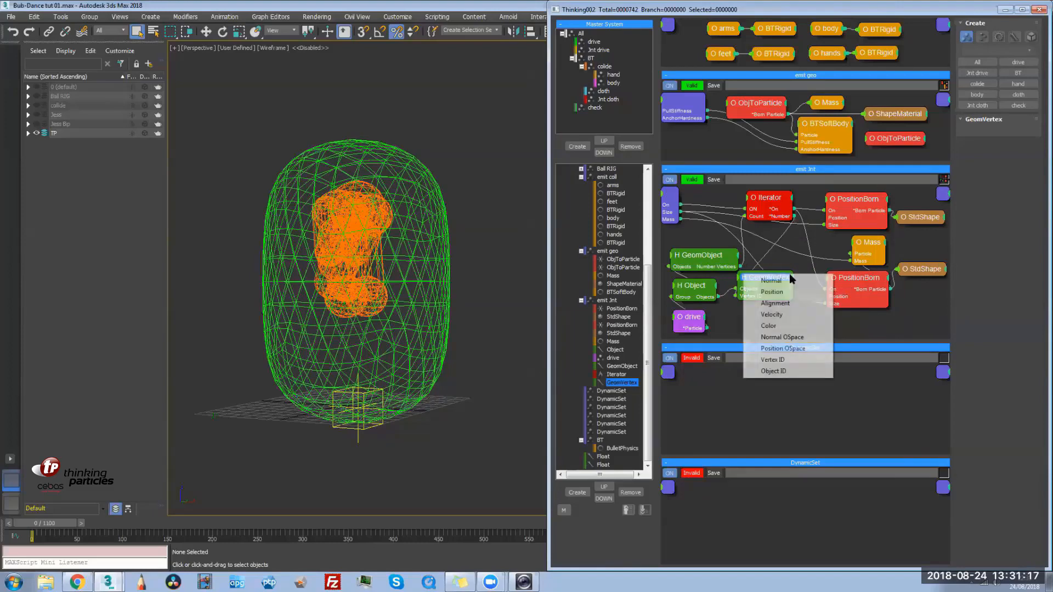
click(792, 292)
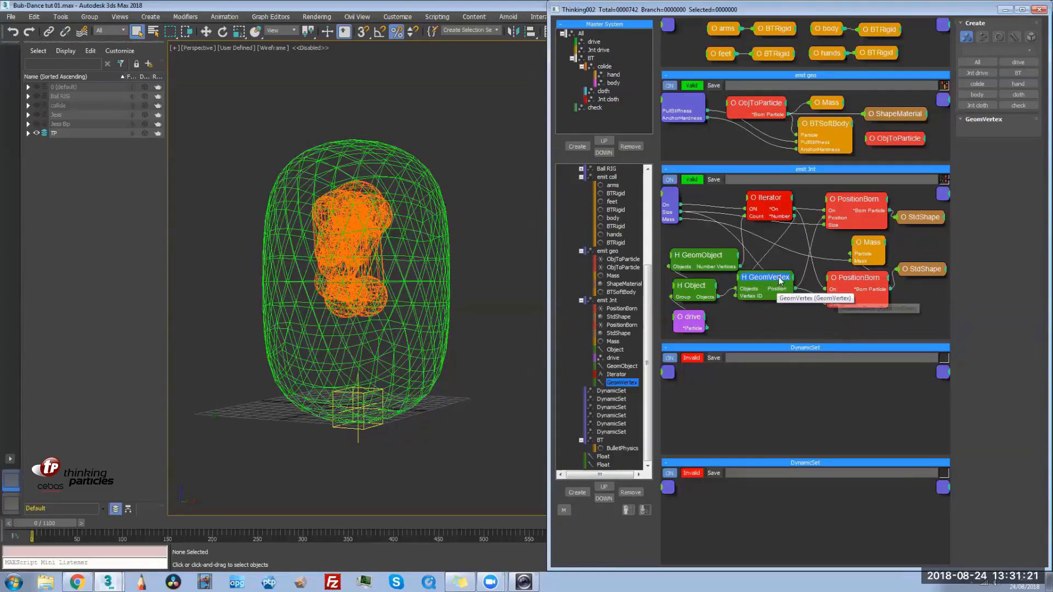
click(792, 287)
click(798, 361)
drag(776, 283, 778, 308)
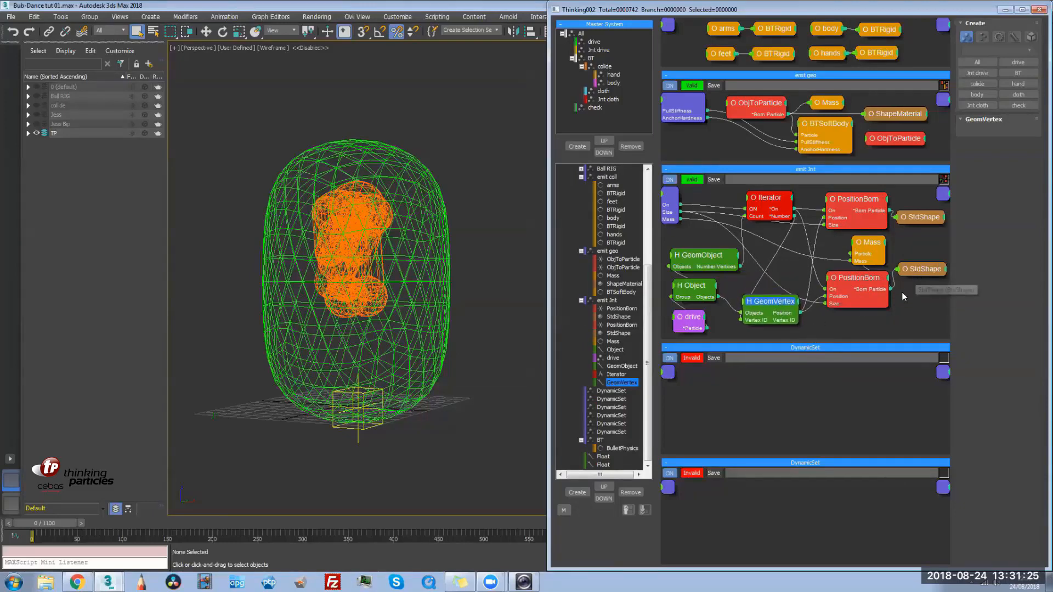
Add a Memory operator to emit Jnt and feed it the Born Particle output of the lower PositionBorn
right_click(910, 301)
mouse_move(913, 331)
mouse_move(827, 332)
click(916, 408)
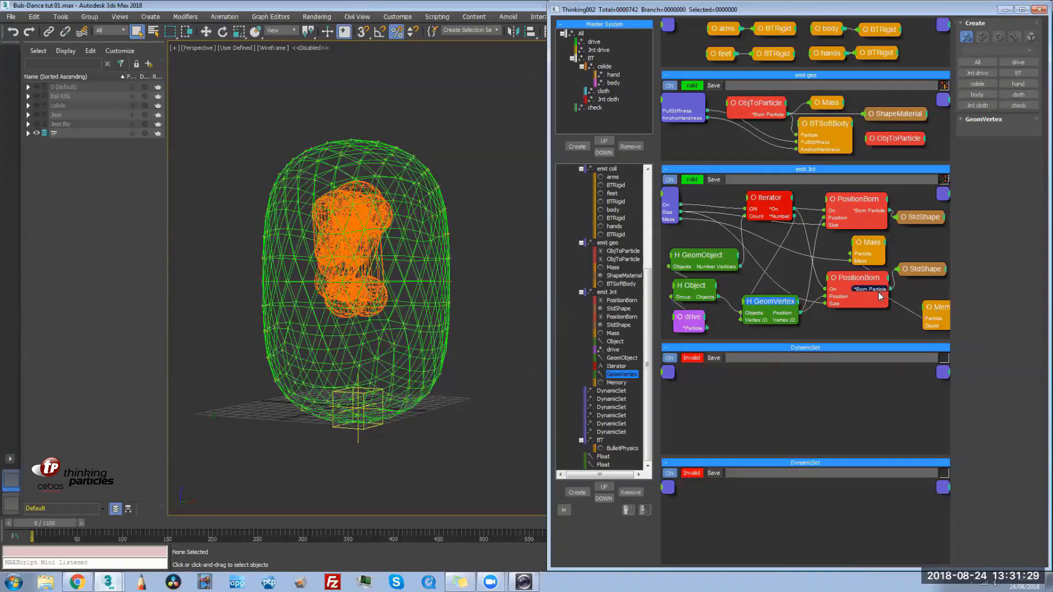
drag(890, 289, 919, 292)
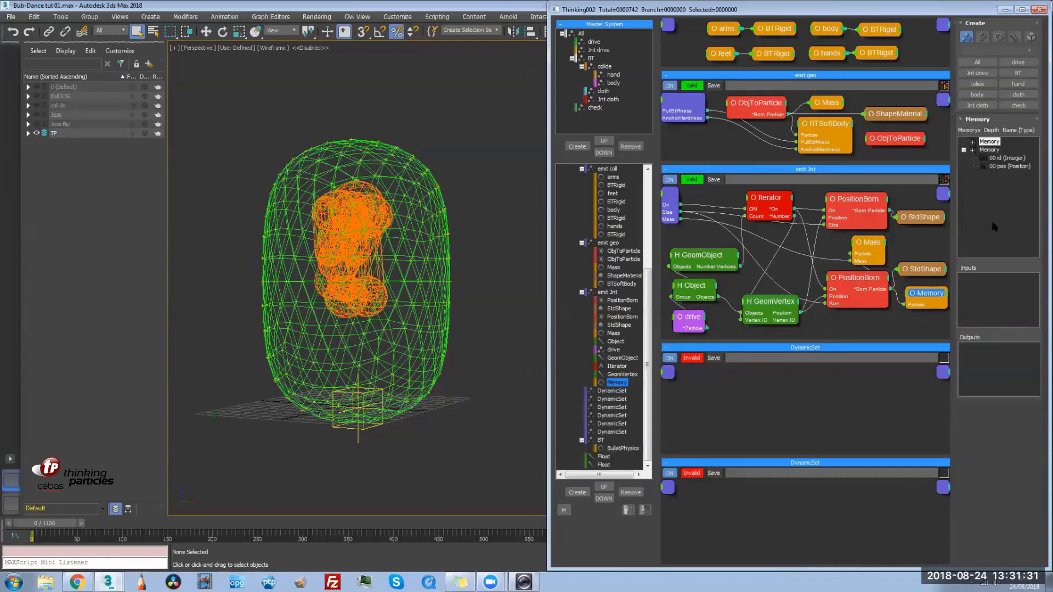
Add id and pos inputs to Memory, feed them GeomVertex's Vertex ID and Position, and check the particles at frame 41
drag(1013, 169, 1035, 306)
drag(846, 328, 802, 320)
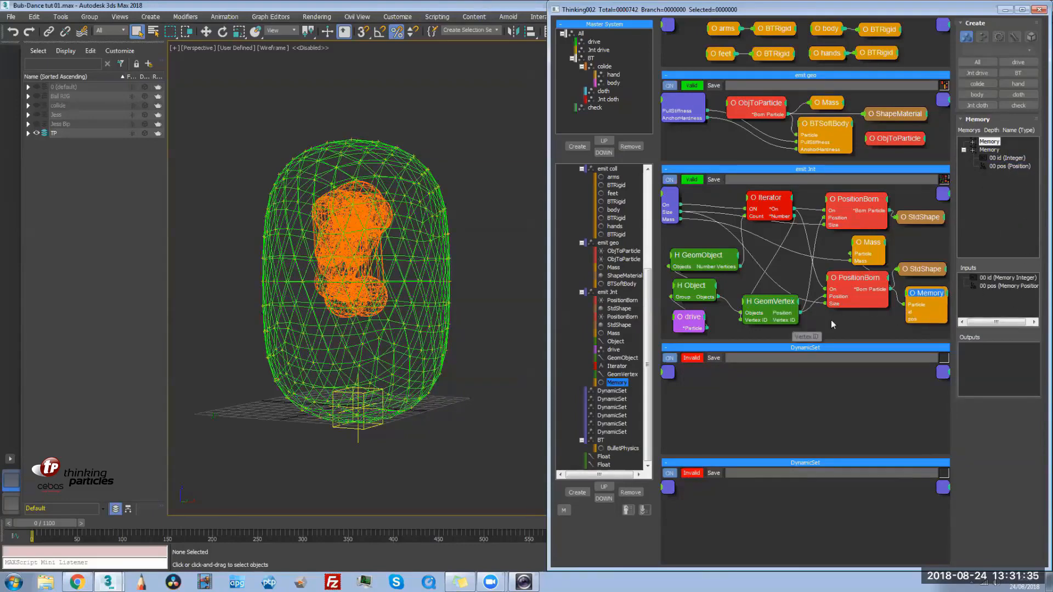
drag(912, 319, 922, 296)
drag(62, 524, 91, 523)
alt+middle_drag(411, 311, 459, 357)
scroll(444, 332, up, 3)
scroll(459, 354, up, 2)
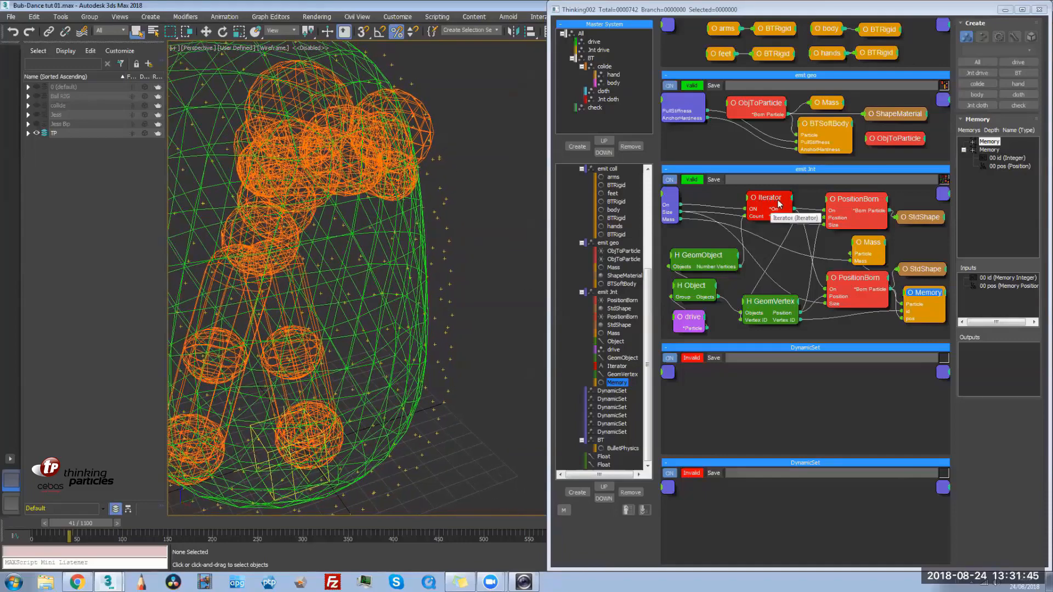
Tidy emit Jnt by repositioning the GeomObject, Object, drive, GeomVertex and Mass nodes
click(770, 198)
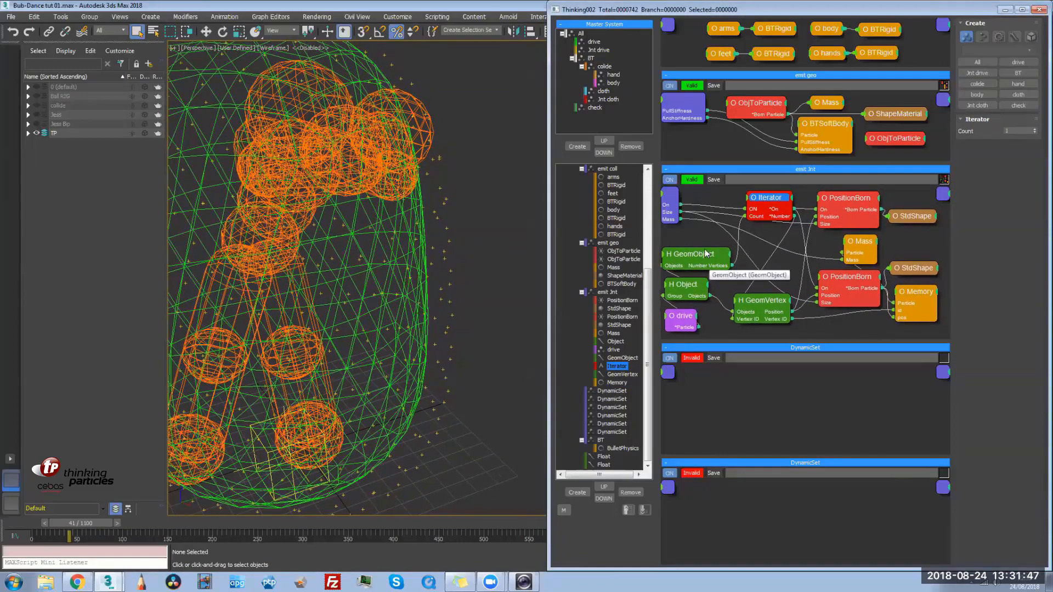
click(707, 254)
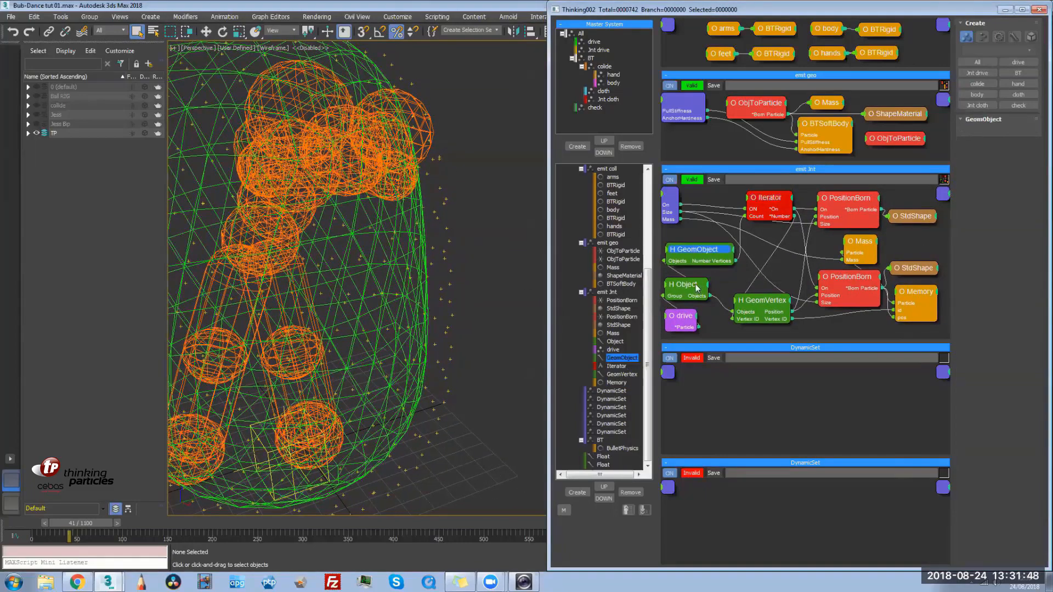
click(690, 317)
click(858, 240)
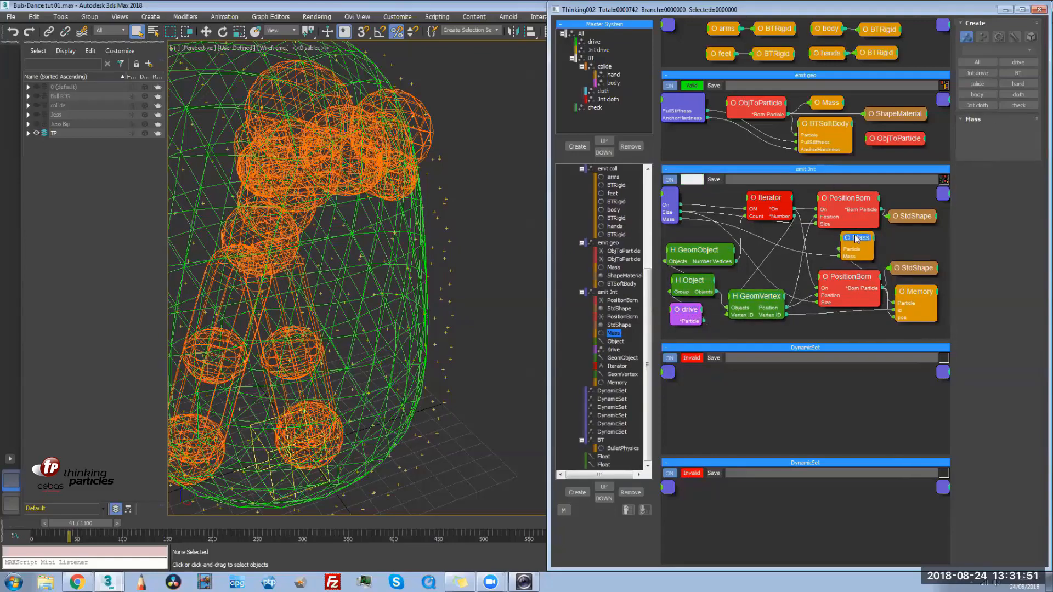
Space out the lower StdShape, lower PositionBorn and Memory in emit Jnt
drag(917, 269, 917, 260)
click(916, 298)
drag(916, 298, 916, 308)
drag(913, 264, 913, 256)
drag(848, 283, 841, 281)
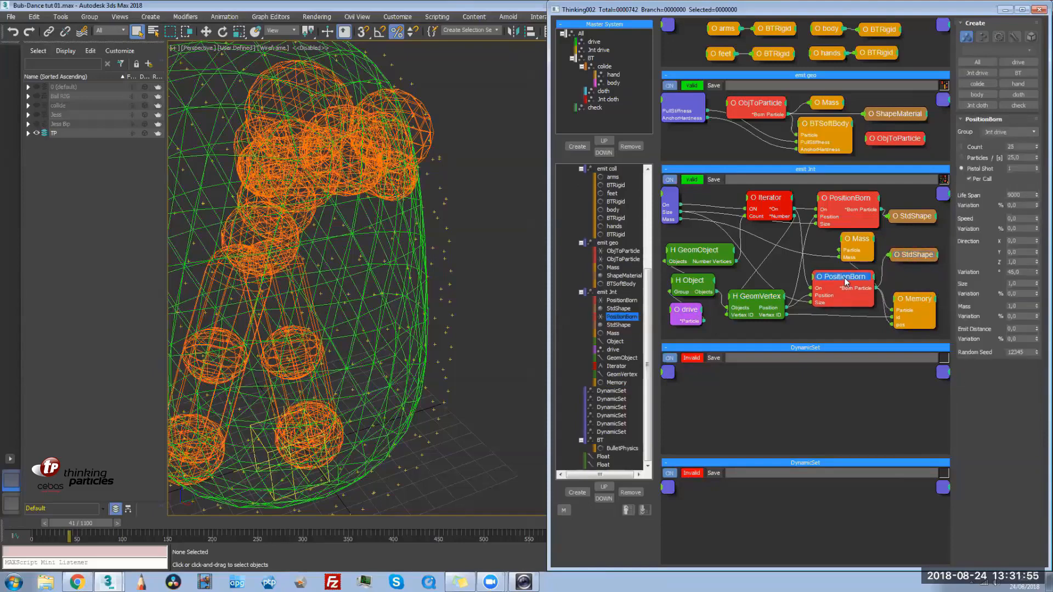
drag(915, 300, 912, 299)
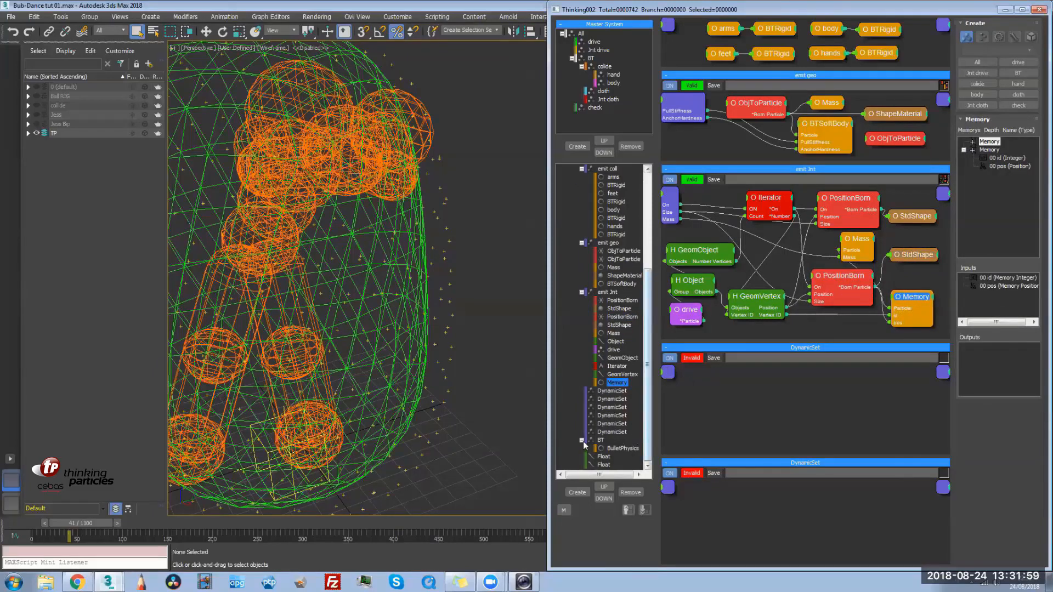
Add a BTRigidBody operator to emit Jnt above Memory and feed it the lower PositionBorn's Born Particle output
right_click(836, 327)
mouse_move(830, 357)
mouse_move(935, 246)
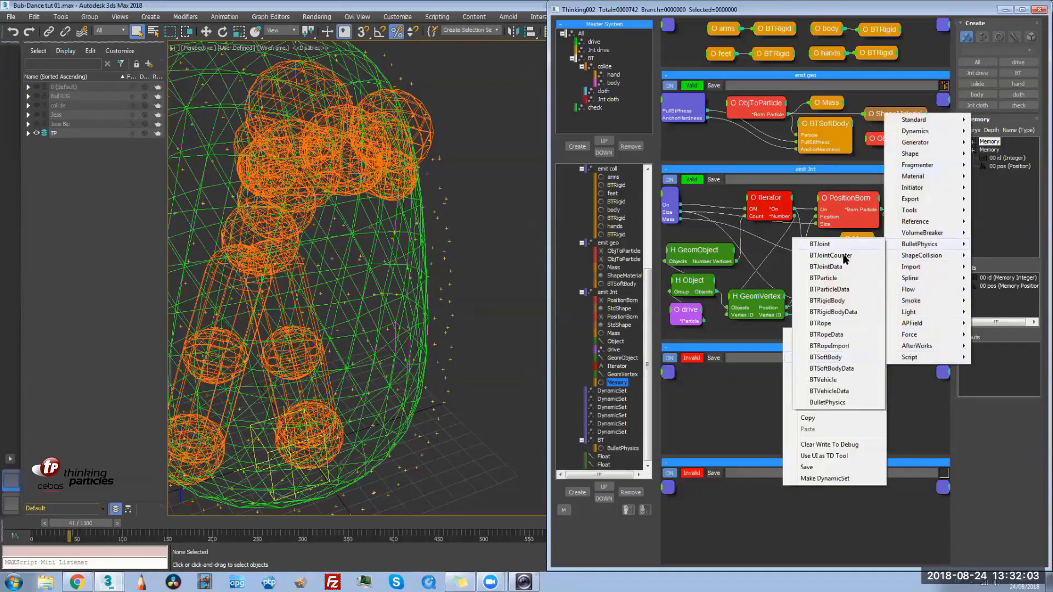
click(844, 301)
drag(862, 334, 913, 278)
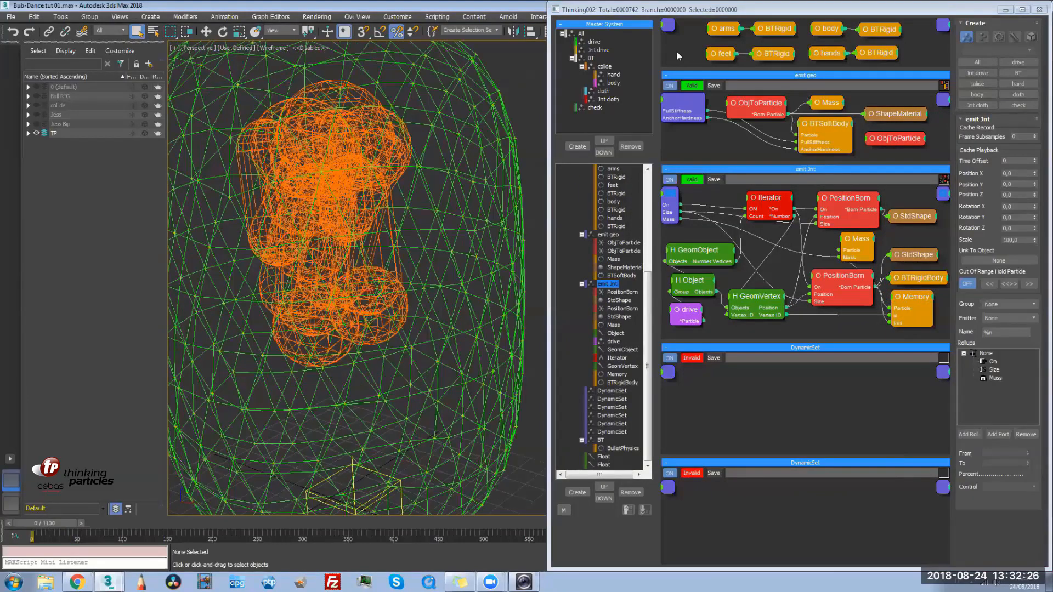
Set the Jnt drive group's display to None and the Jnt cloth group's display to Ticks
click(599, 50)
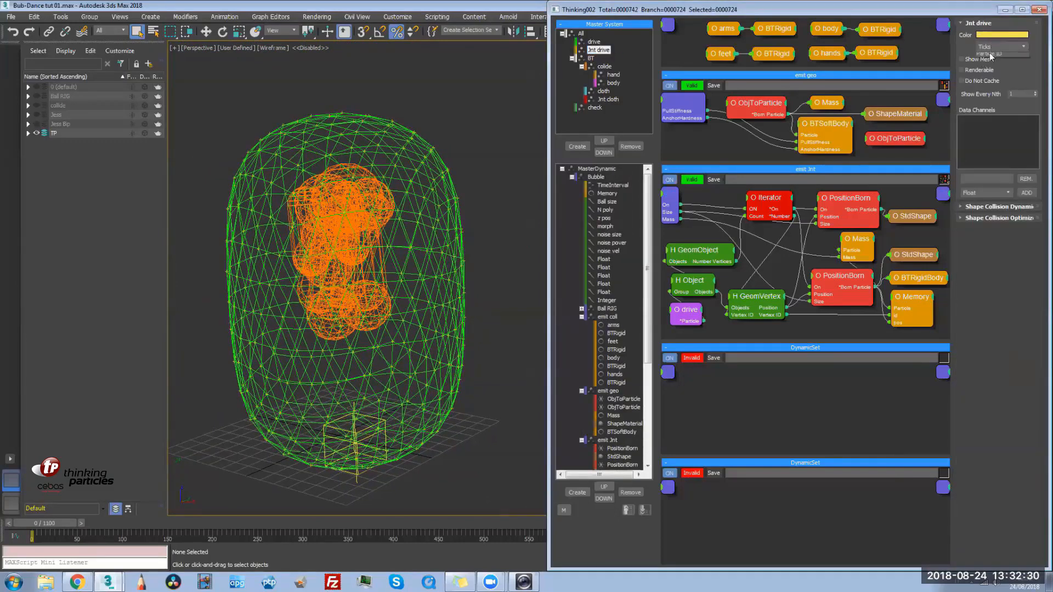
click(989, 54)
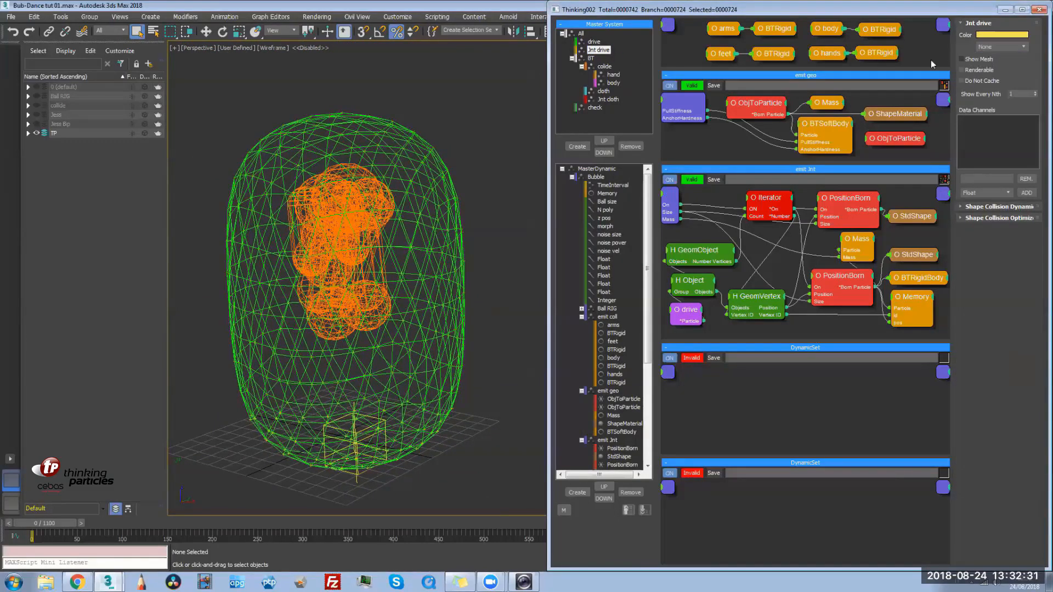
click(611, 100)
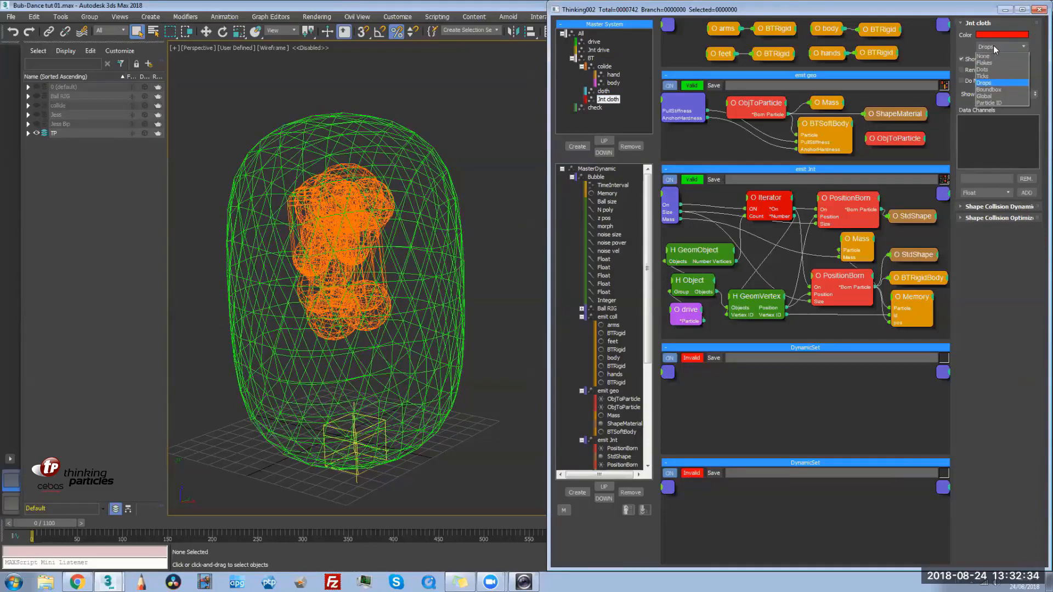
click(989, 78)
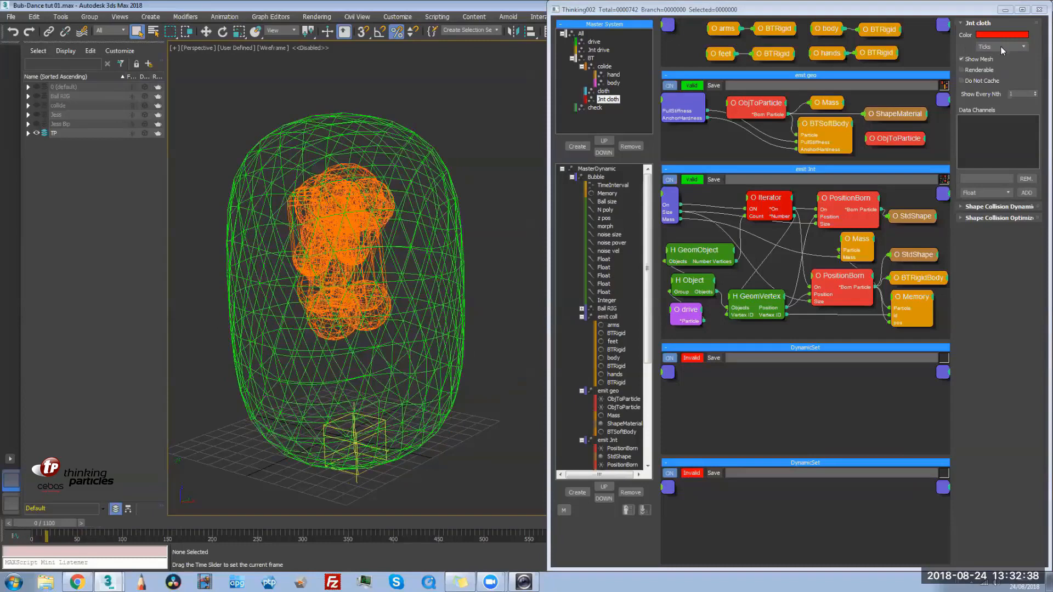
click(1000, 46)
click(1001, 44)
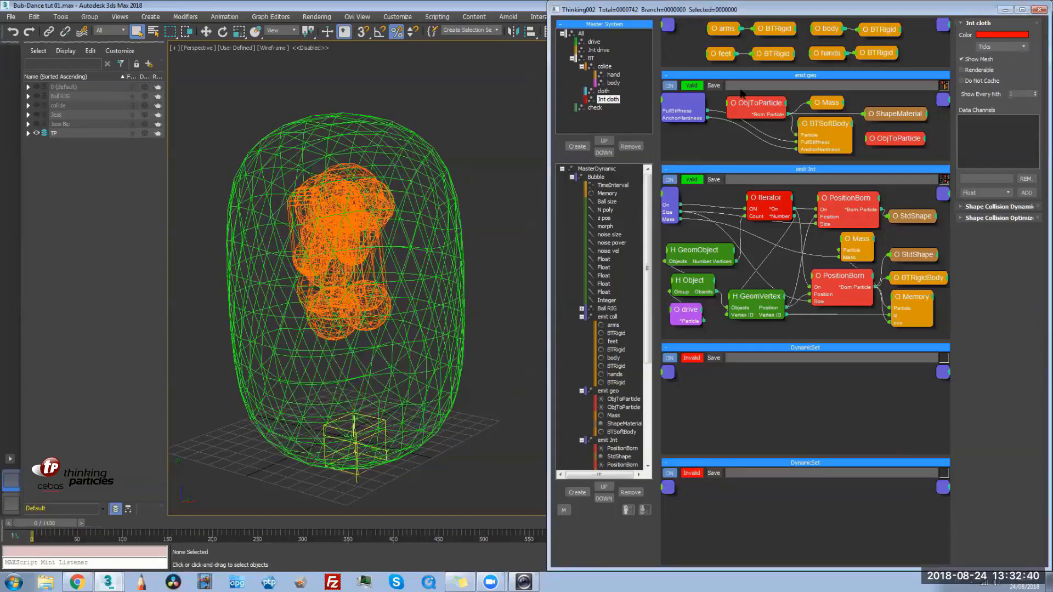
Set the Jnt drive group's display to Ticks and turn off Show Mesh for the Jnt cloth group
click(600, 51)
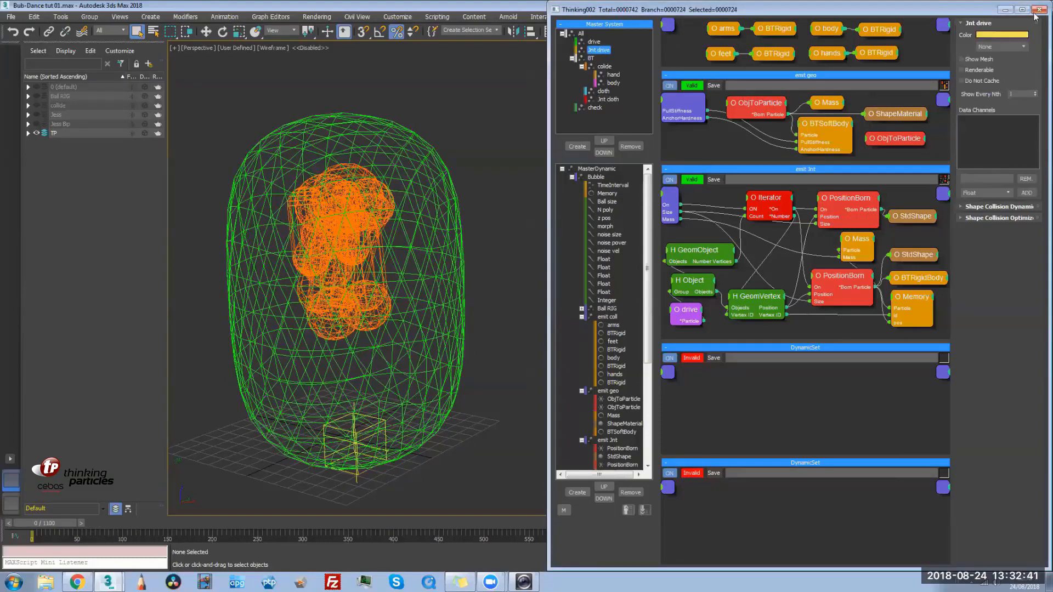
click(991, 46)
click(992, 74)
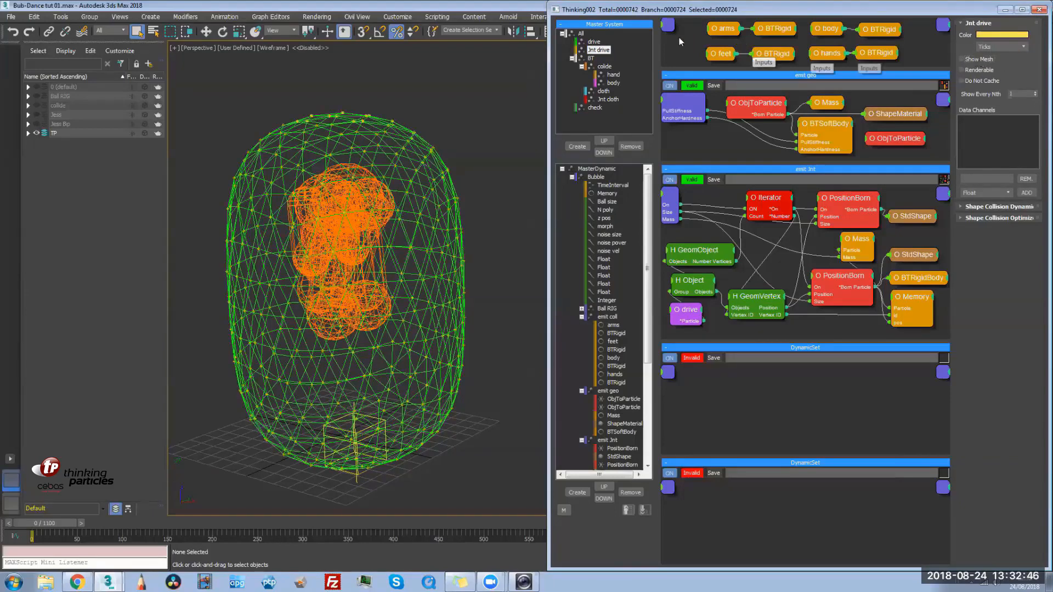
click(608, 99)
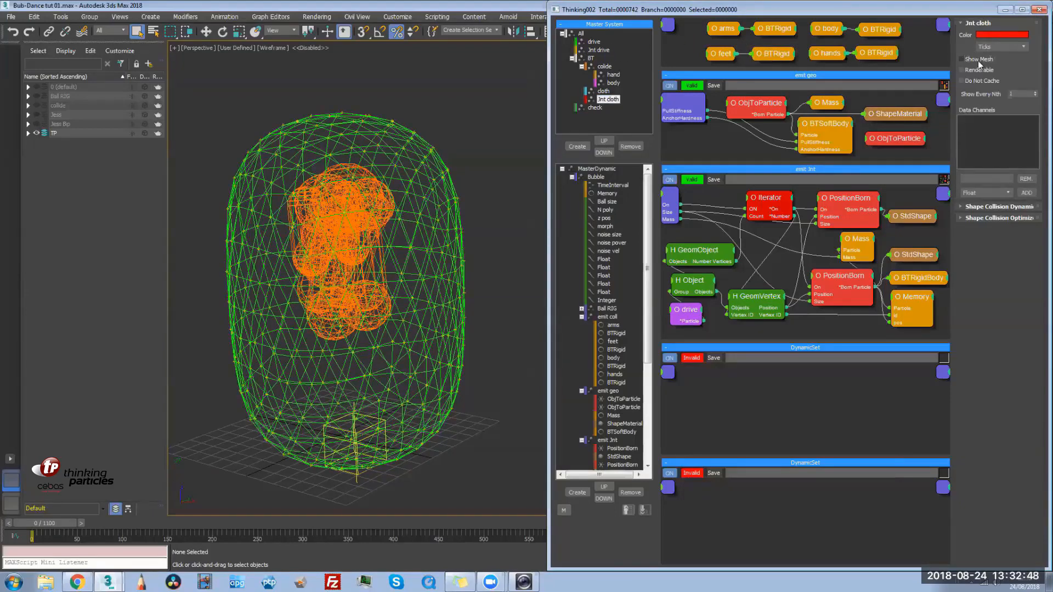
Assign the lower PositionBorn in emit Jnt to the Jnt cloth group and scrub the first frames to check the particles
drag(846, 285, 838, 286)
click(1009, 132)
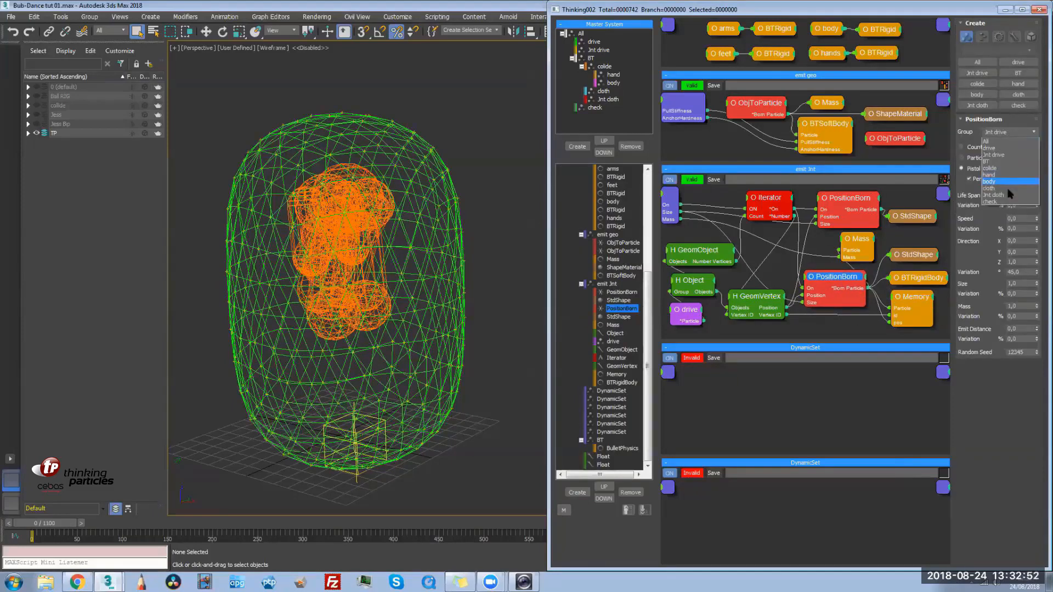
click(1018, 193)
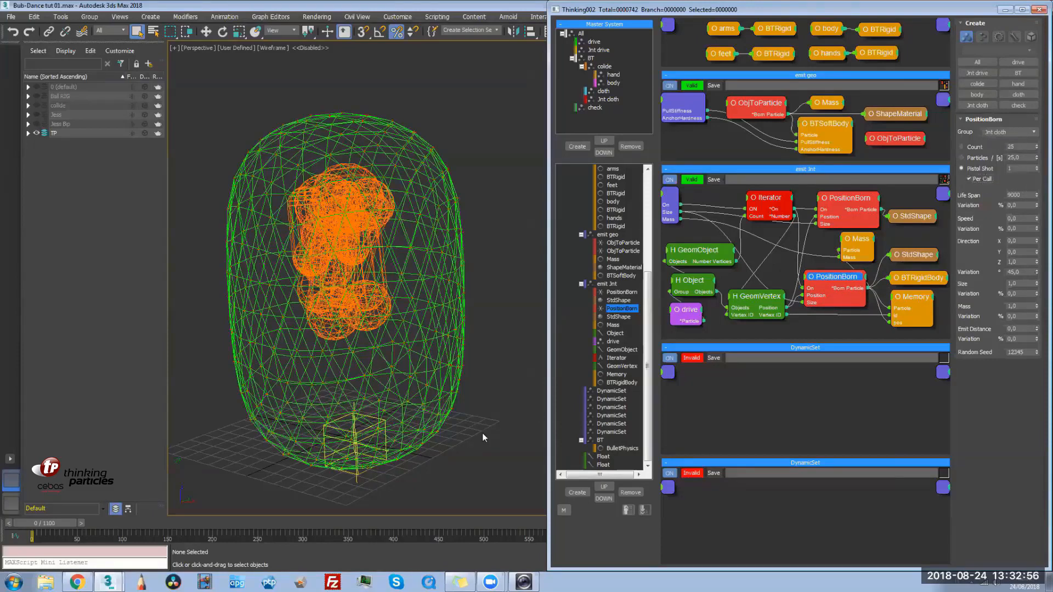
mouse_move(25, 522)
mouse_down()
mouse_move(69, 521)
mouse_move(28, 523)
mouse_up()
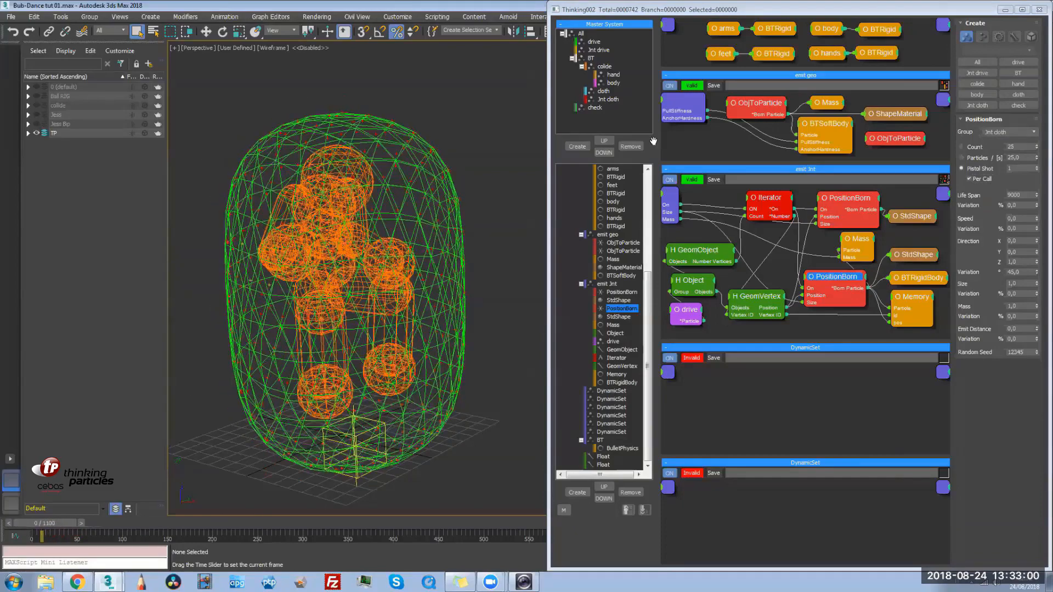
Set the Jnt cloth group's particle display to Drops
click(608, 99)
click(999, 46)
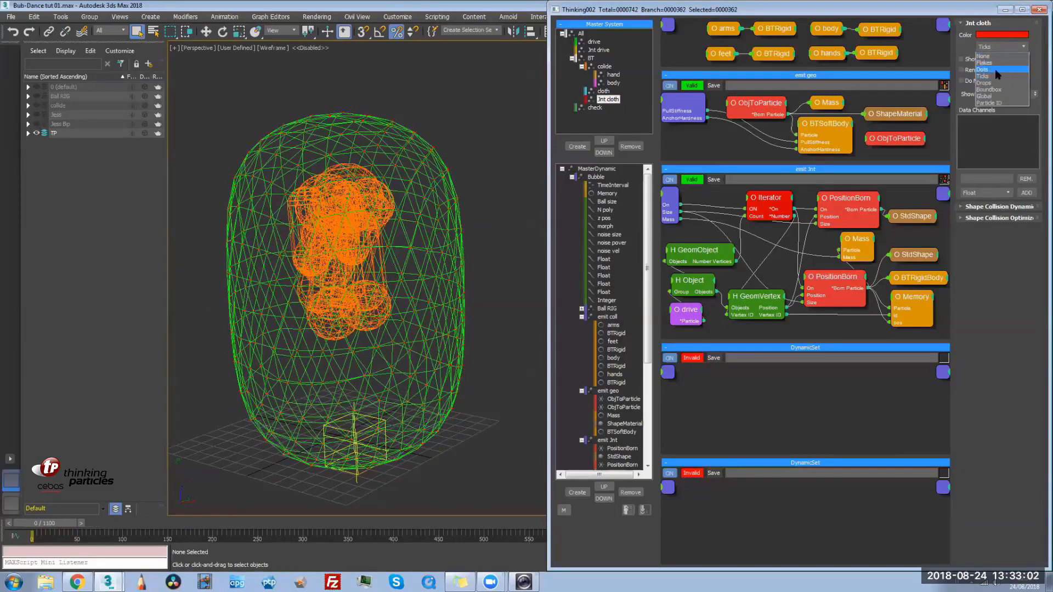
click(997, 83)
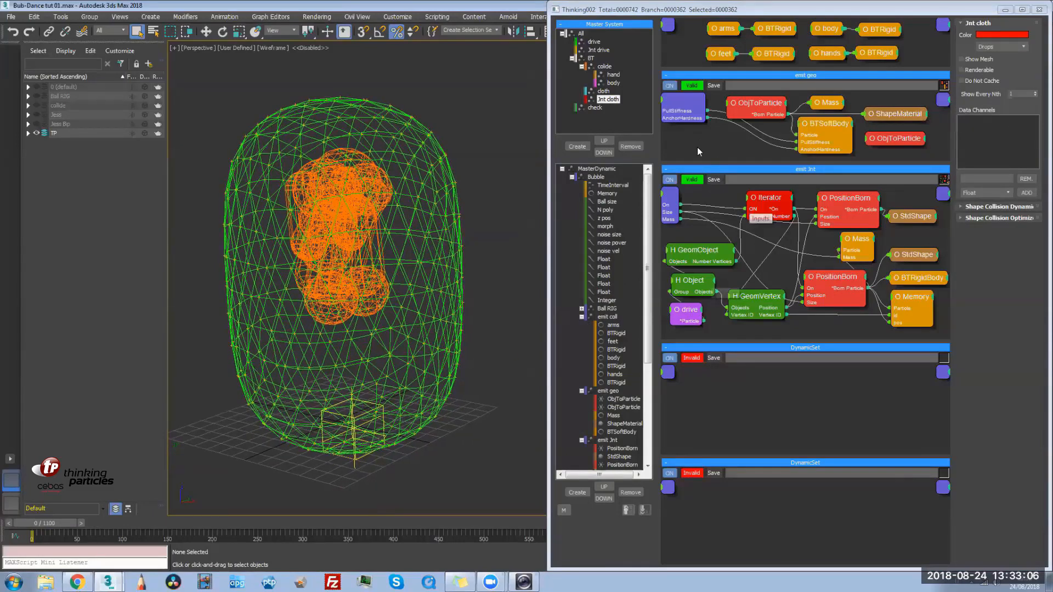
Adjust the placement of Memory and the lower PositionBorn in emit Jnt and review the BTRigidBody settings, including its margin
click(893, 296)
drag(923, 296, 913, 296)
click(918, 277)
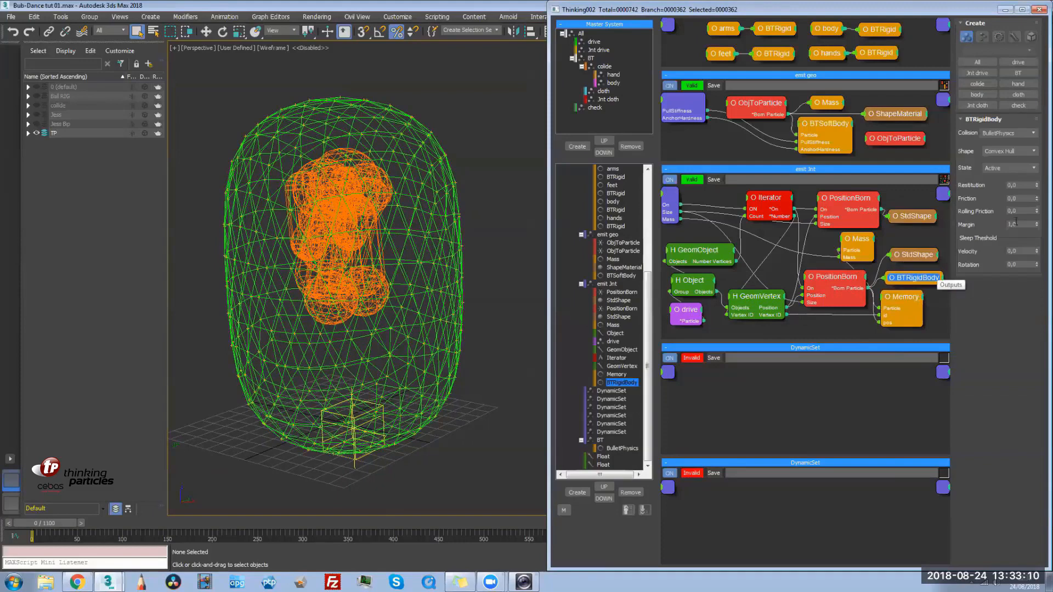
drag(832, 286, 833, 282)
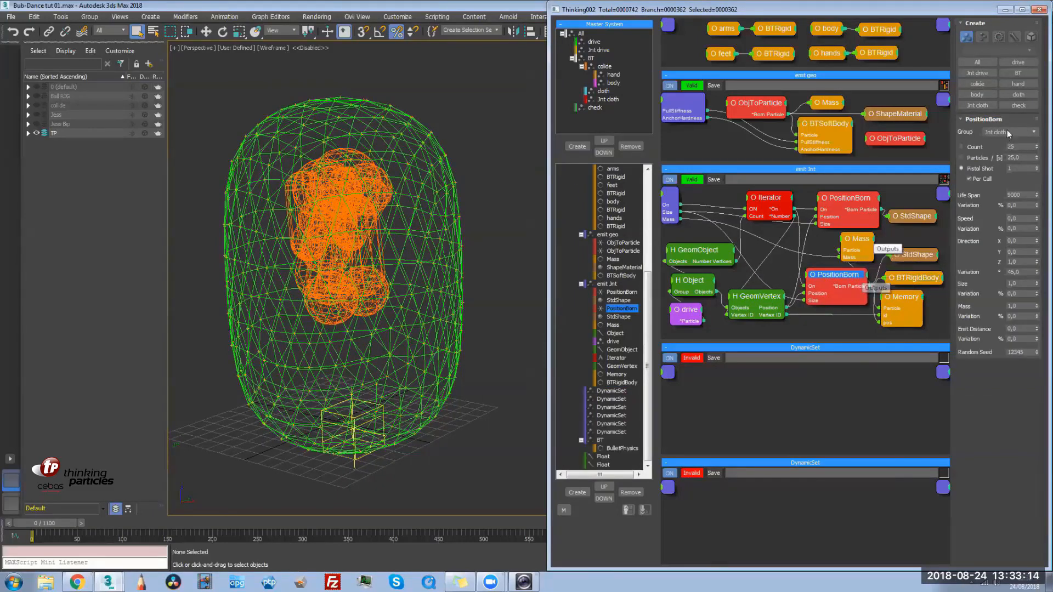
click(914, 280)
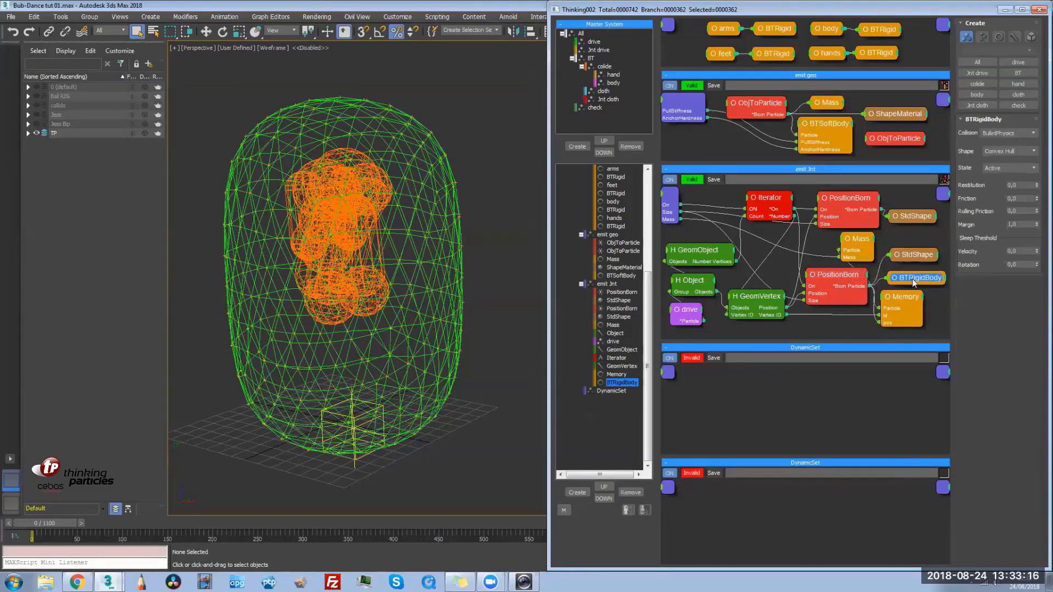
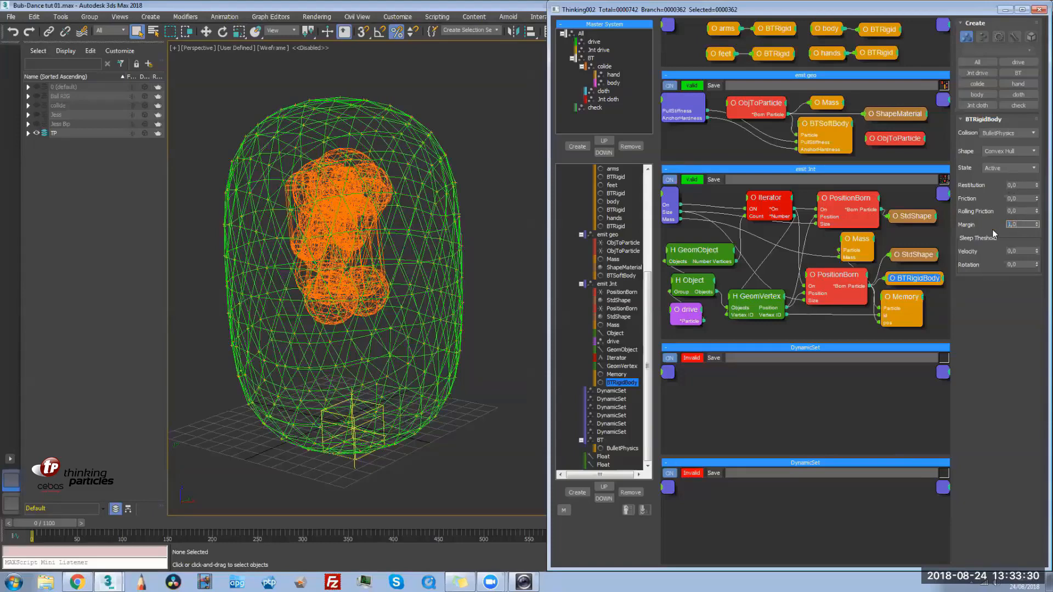
drag(897, 298, 900, 300)
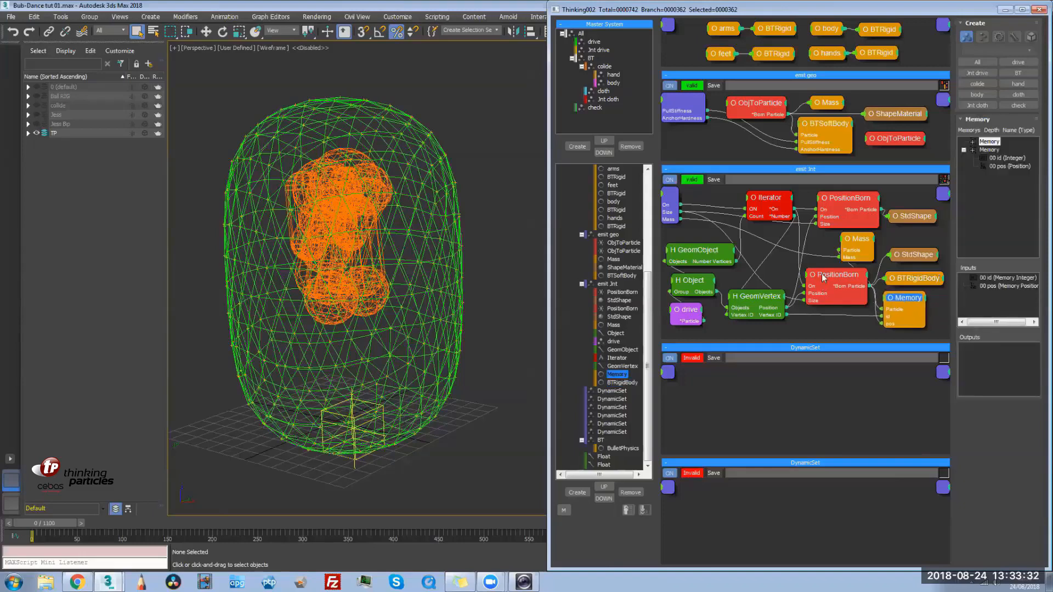
drag(837, 282, 840, 282)
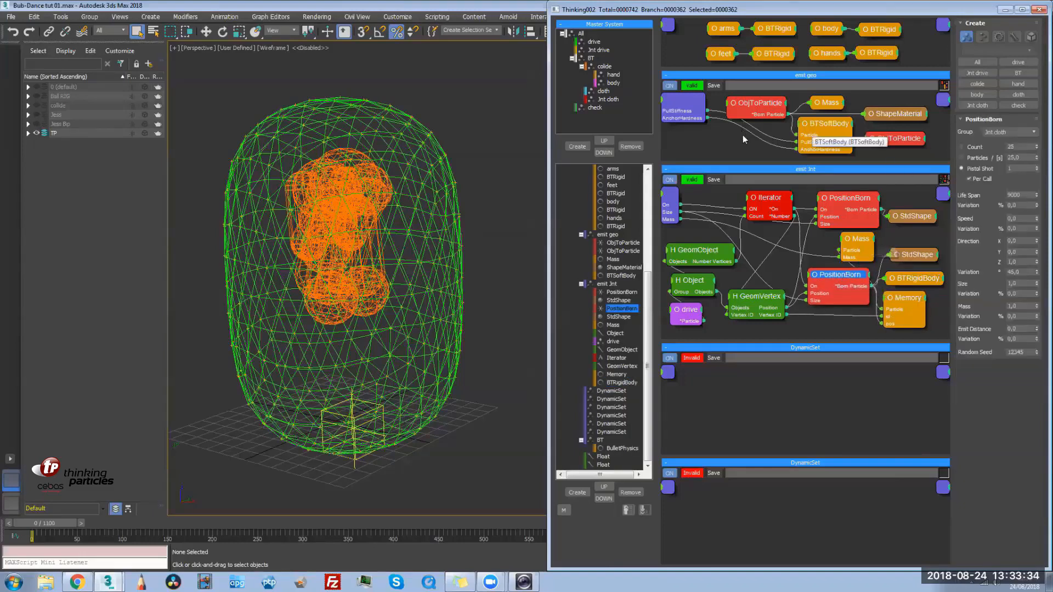
Check the value of the Float that feeds emit Jnt's Size input in Bubble, and return to the emit Jnt network
scroll(731, 148, up, 5)
scroll(701, 91, up, 2)
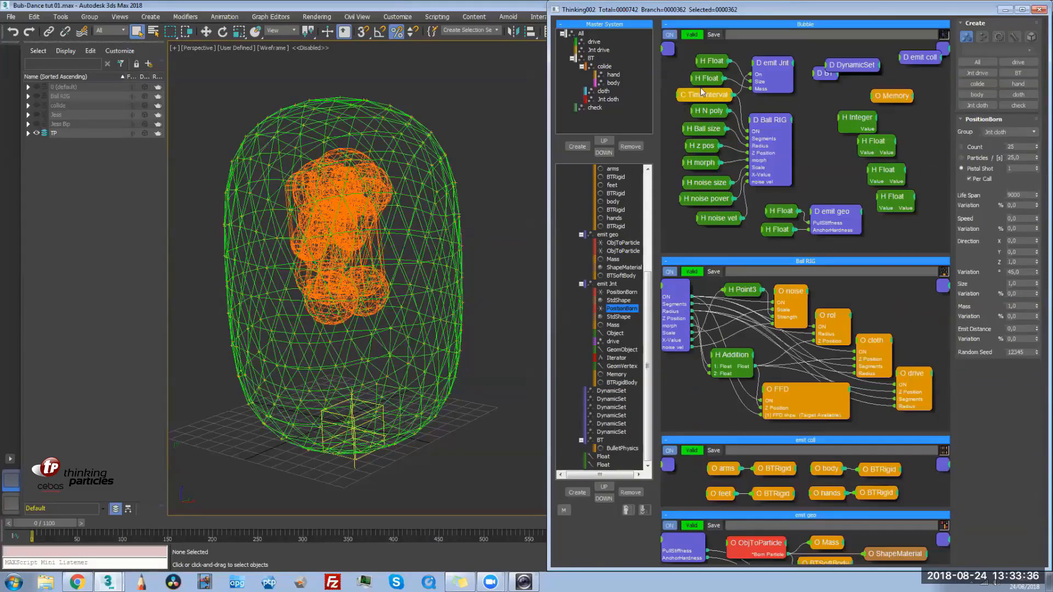
click(716, 78)
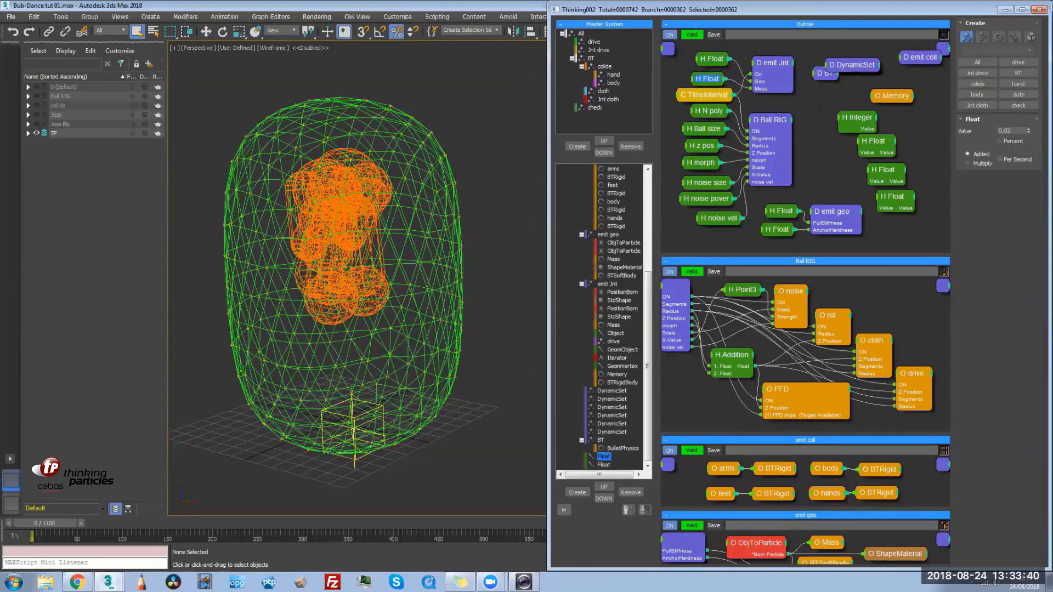
scroll(746, 233, down, 10)
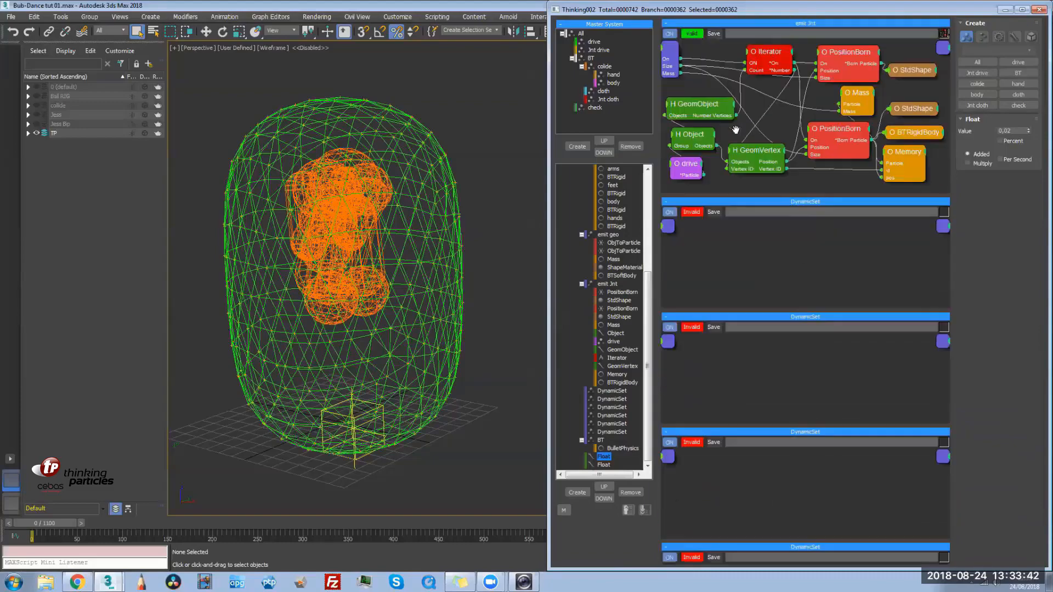